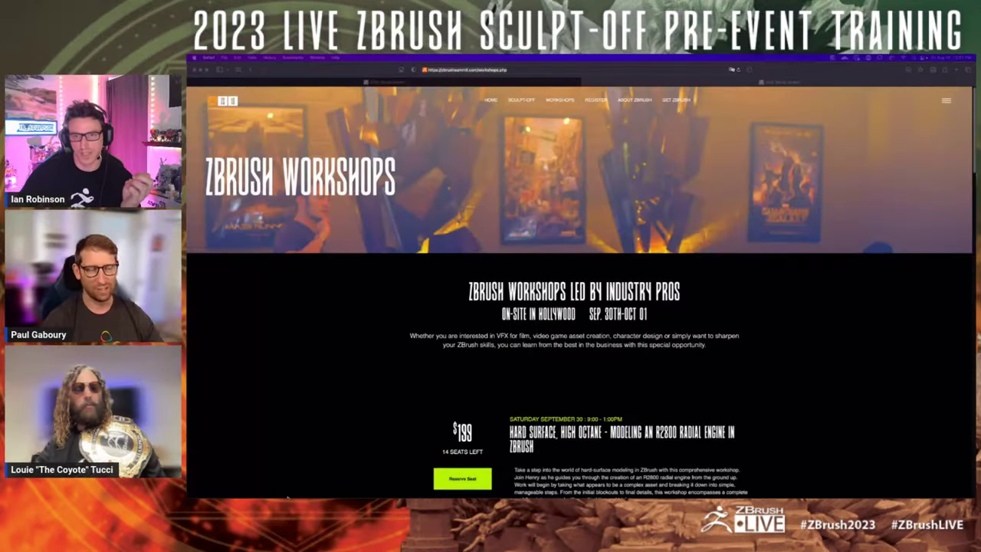
- Read through the Saturday, September 30 workshop listings, from the R2800 radial engine class to game character creation
{"action": "scroll", "coordinate": [775, 353], "scroll_direction": "down", "scroll_amount": 3}
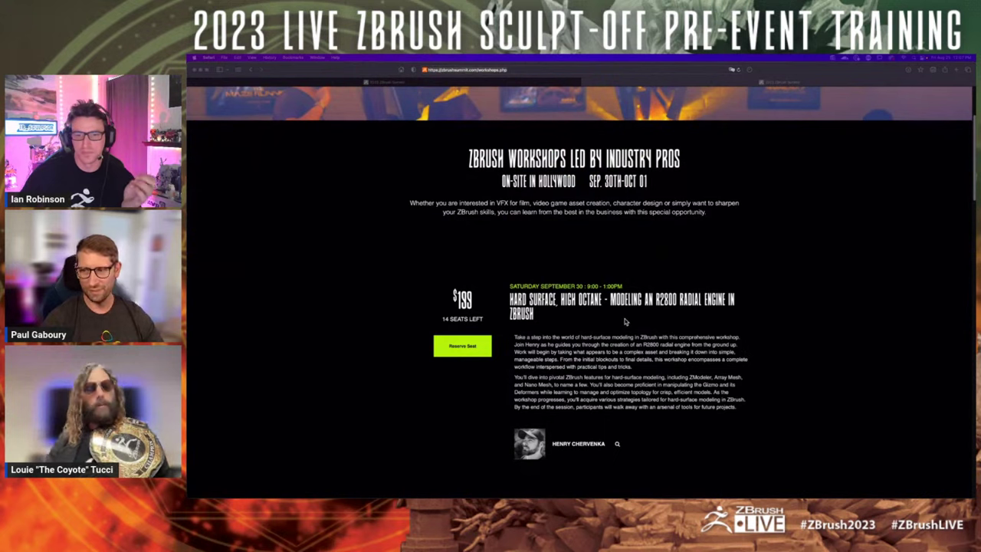
{"action": "scroll", "coordinate": [671, 302], "scroll_direction": "down", "scroll_amount": 1}
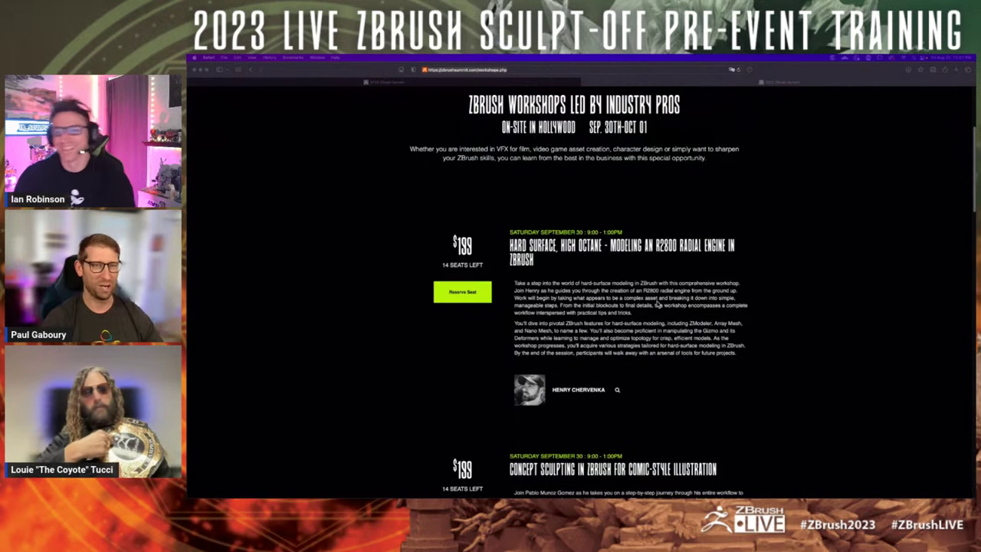
{"action": "scroll", "coordinate": [659, 310], "scroll_direction": "down", "scroll_amount": 1}
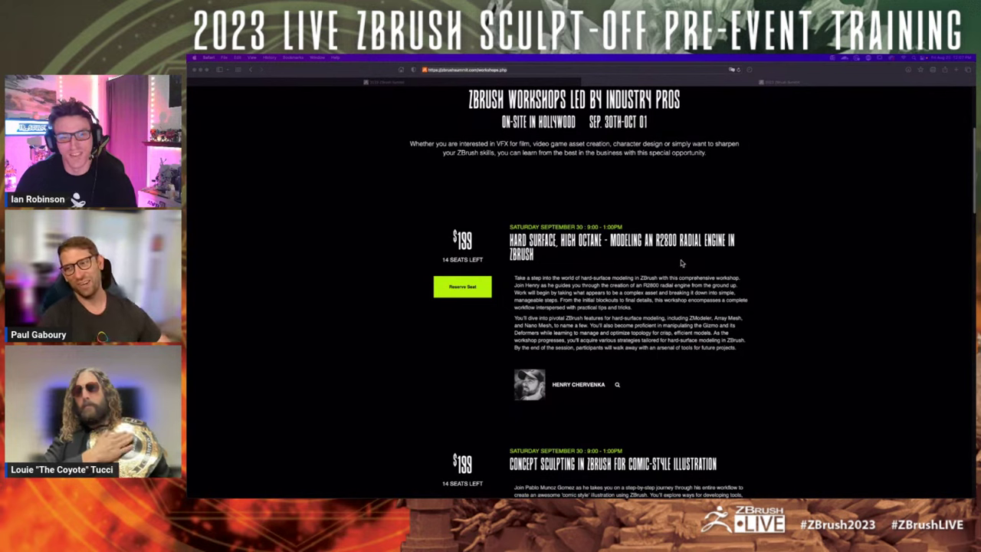
{"action": "scroll", "coordinate": [699, 292], "scroll_direction": "down", "scroll_amount": 1}
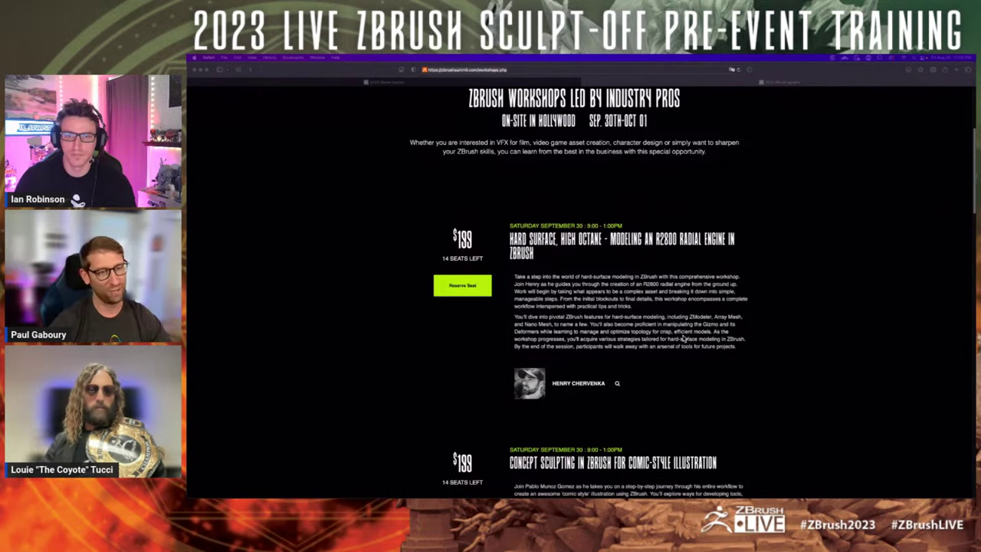
{"action": "scroll", "coordinate": [683, 338], "scroll_direction": "down", "scroll_amount": 5}
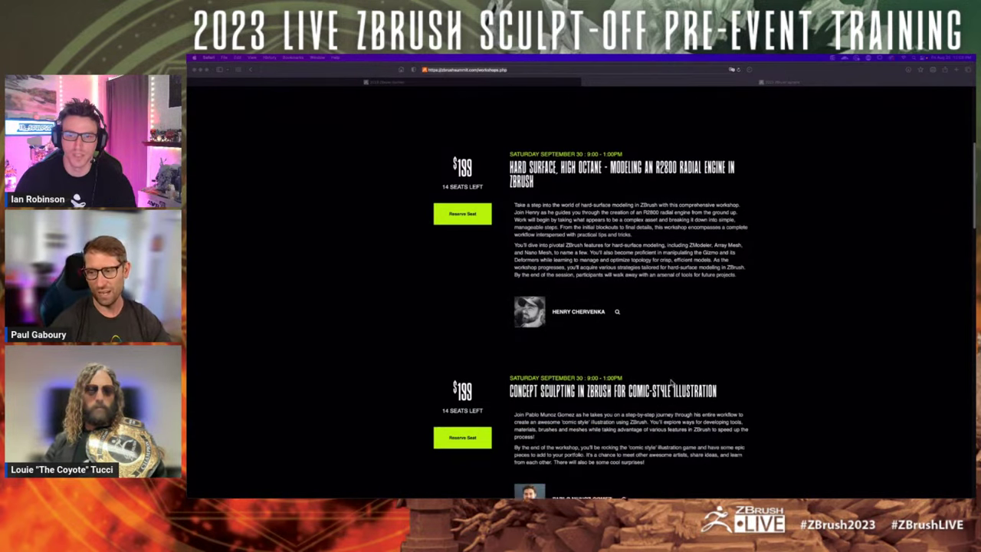
{"action": "scroll", "coordinate": [676, 393], "scroll_direction": "down", "scroll_amount": 1}
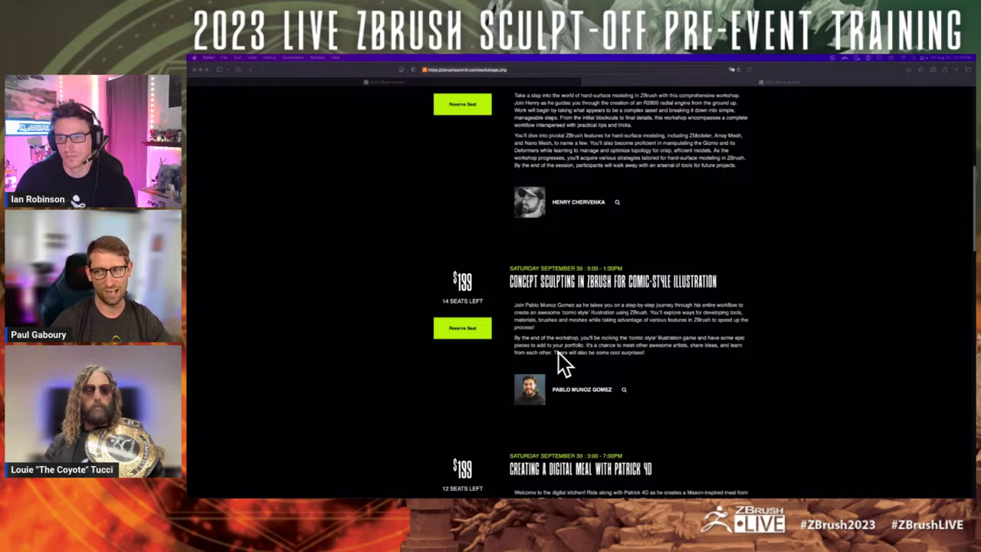
{"action": "scroll", "coordinate": [655, 350], "scroll_direction": "down", "scroll_amount": 3}
{"action": "scroll", "coordinate": [697, 345], "scroll_direction": "down", "scroll_amount": 2}
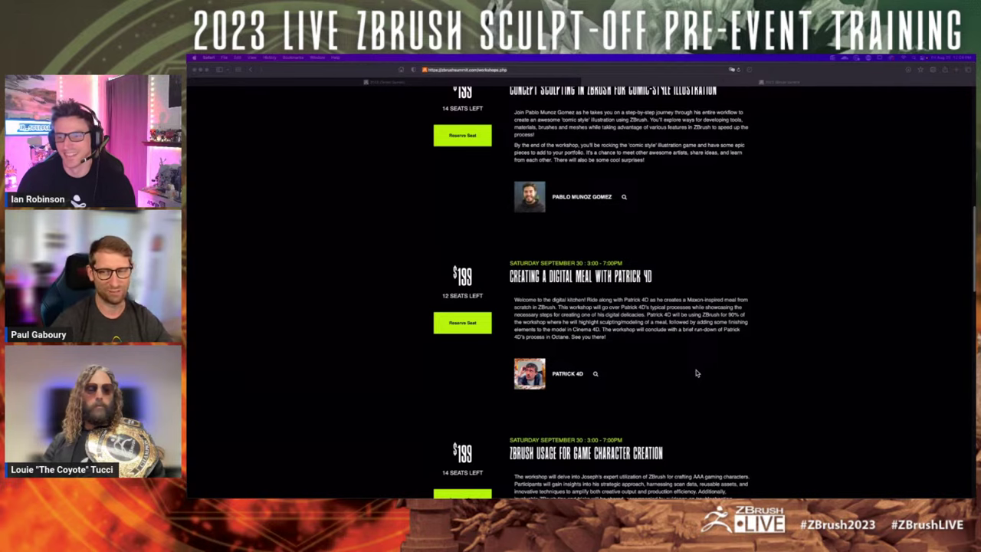
{"action": "scroll", "coordinate": [697, 373], "scroll_direction": "down", "scroll_amount": 1}
{"action": "scroll", "coordinate": [752, 361], "scroll_direction": "down", "scroll_amount": 4}
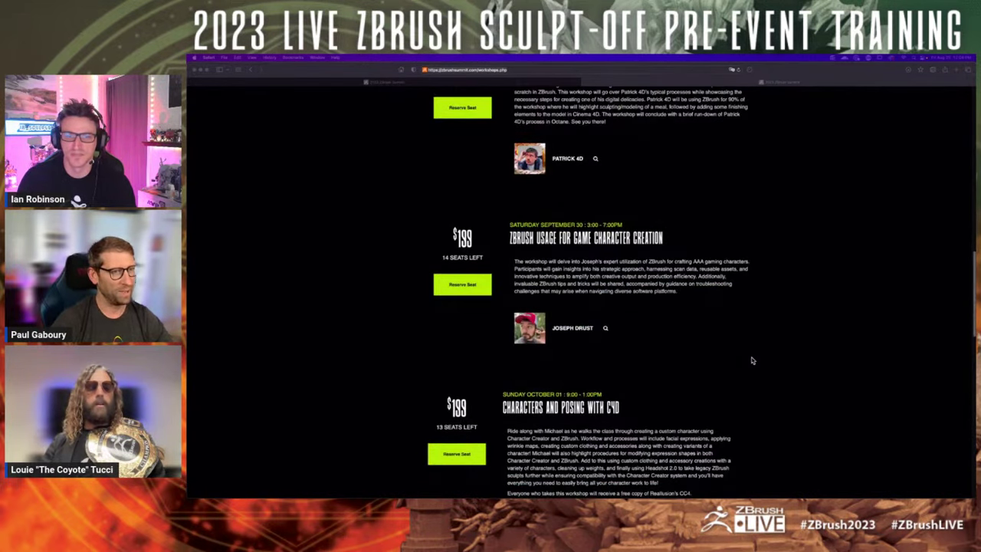
{"action": "scroll", "coordinate": [752, 361], "scroll_direction": "down", "scroll_amount": 1}
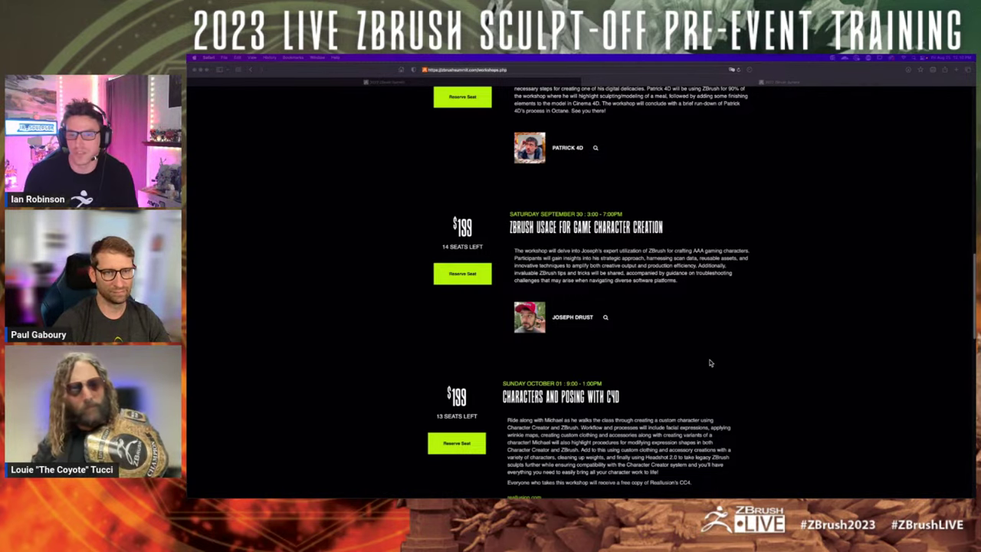
{"action": "scroll", "coordinate": [710, 363], "scroll_direction": "down", "scroll_amount": 1}
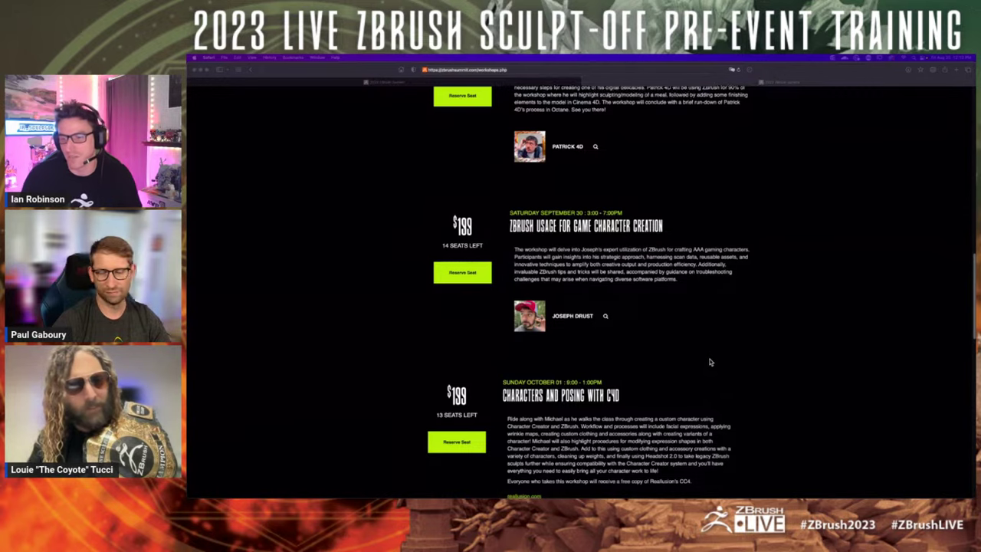
- Read the Sunday, October 1 workshop listings, from Characters and Posing with C4D to ZBrush to Unreal 5
{"action": "scroll", "coordinate": [710, 363], "scroll_direction": "down", "scroll_amount": 3}
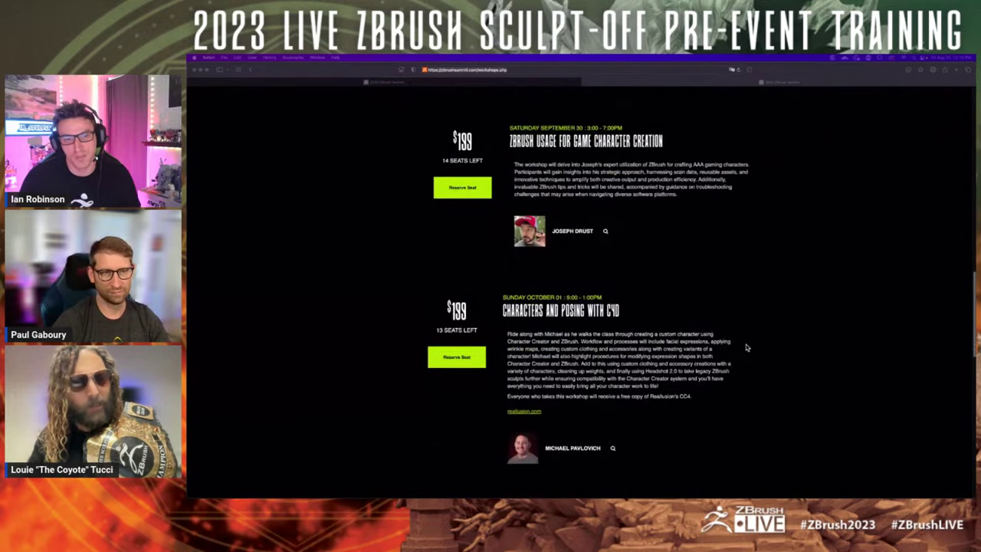
{"action": "scroll", "coordinate": [746, 346], "scroll_direction": "down", "scroll_amount": 4}
{"action": "scroll", "coordinate": [748, 349], "scroll_direction": "down", "scroll_amount": 2}
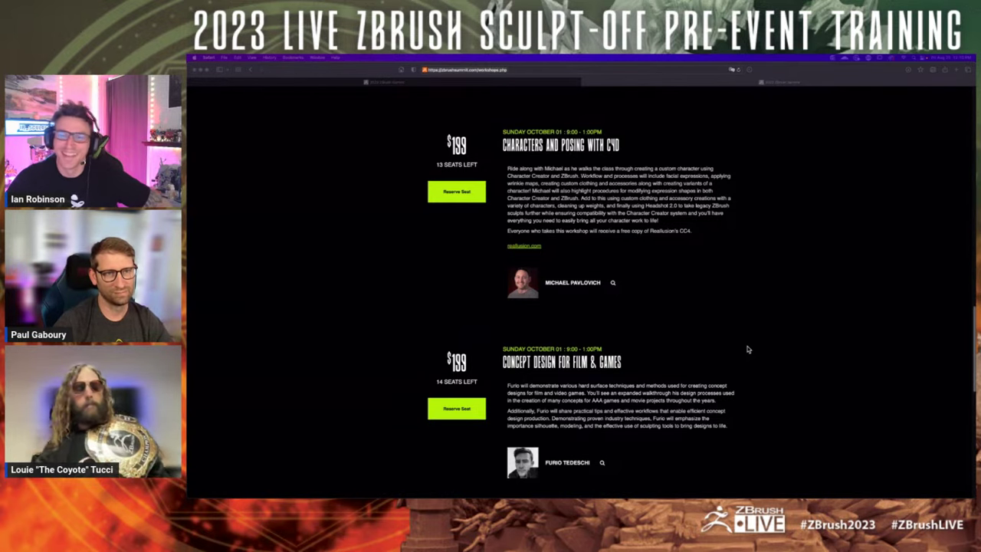
{"action": "scroll", "coordinate": [681, 268], "scroll_direction": "up", "scroll_amount": 2}
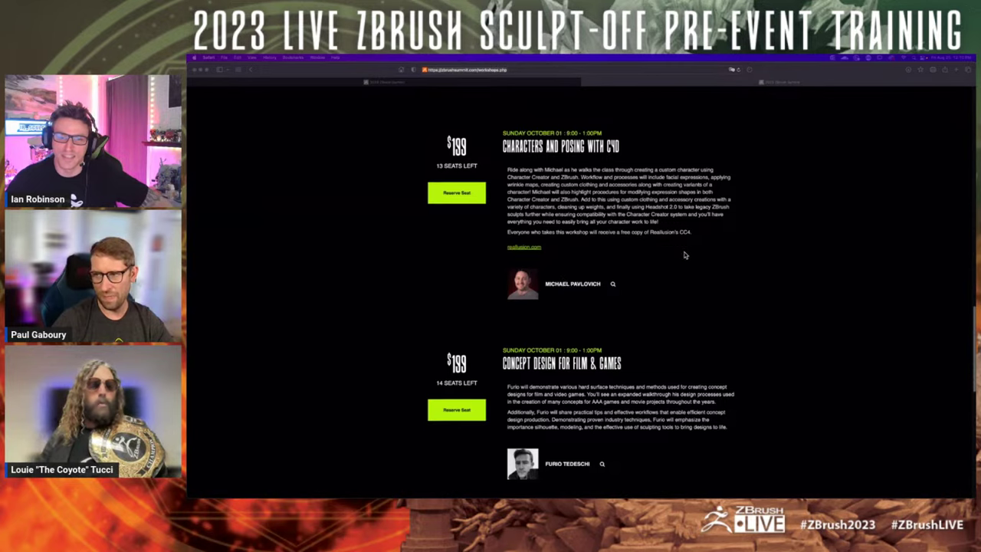
{"action": "scroll", "coordinate": [684, 265], "scroll_direction": "down", "scroll_amount": 3}
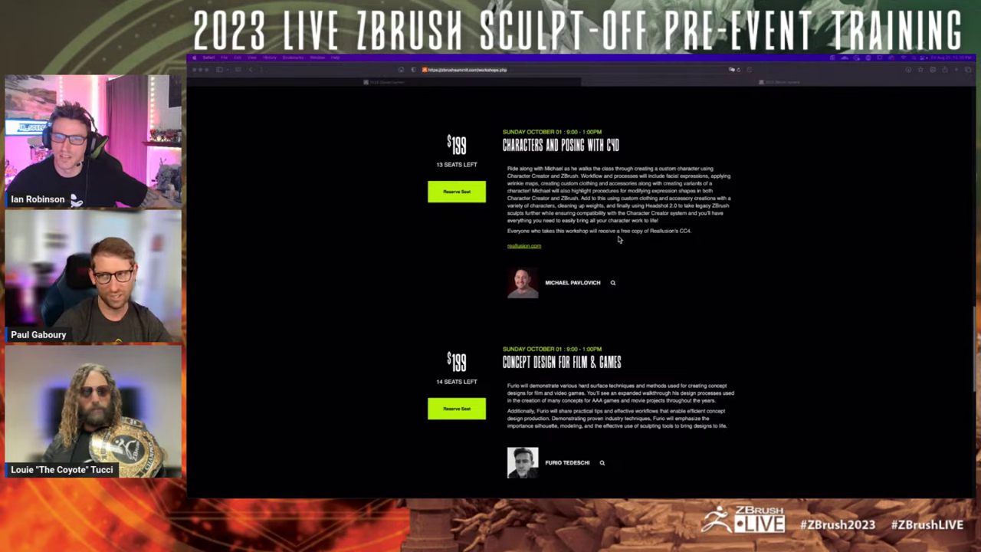
{"action": "scroll", "coordinate": [811, 349], "scroll_direction": "down", "scroll_amount": 1}
{"action": "scroll", "coordinate": [812, 348], "scroll_direction": "down", "scroll_amount": 3}
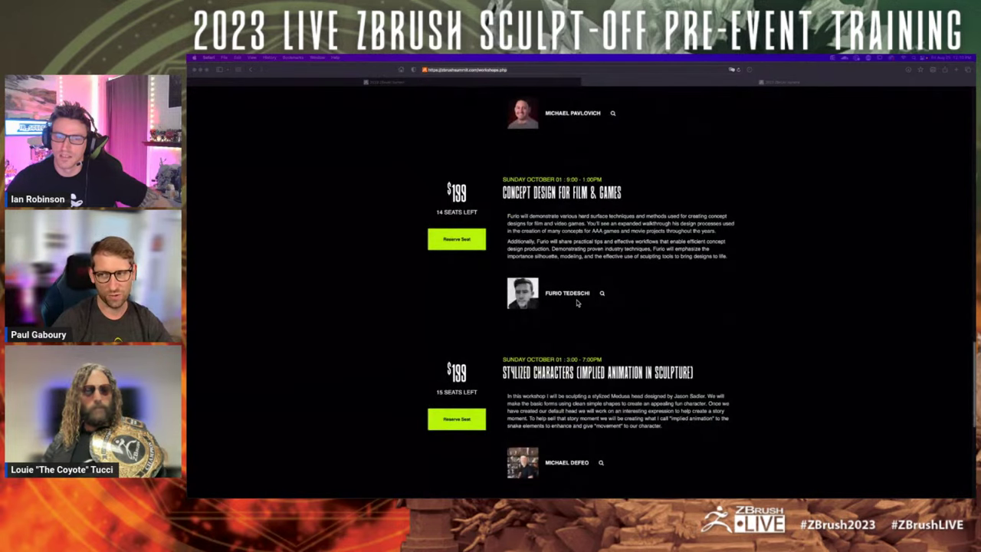
{"action": "scroll", "coordinate": [576, 299], "scroll_direction": "down", "scroll_amount": 1}
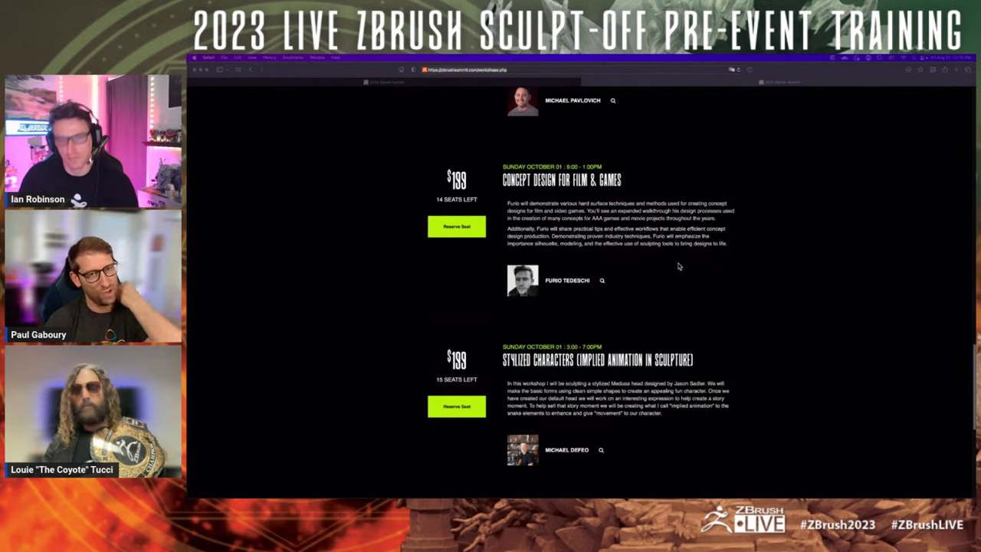
{"action": "scroll", "coordinate": [678, 266], "scroll_direction": "down", "scroll_amount": 2}
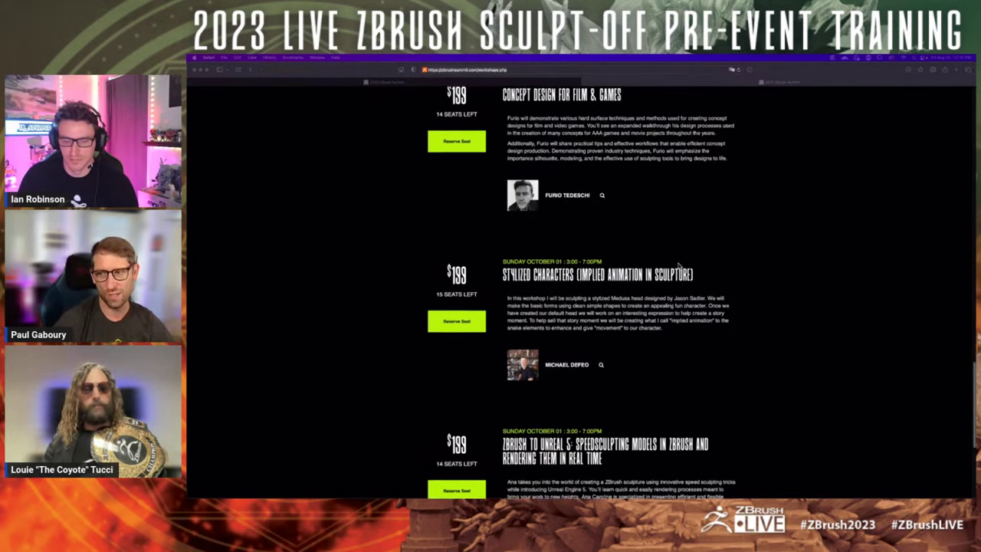
{"action": "scroll", "coordinate": [678, 267], "scroll_direction": "down", "scroll_amount": 2}
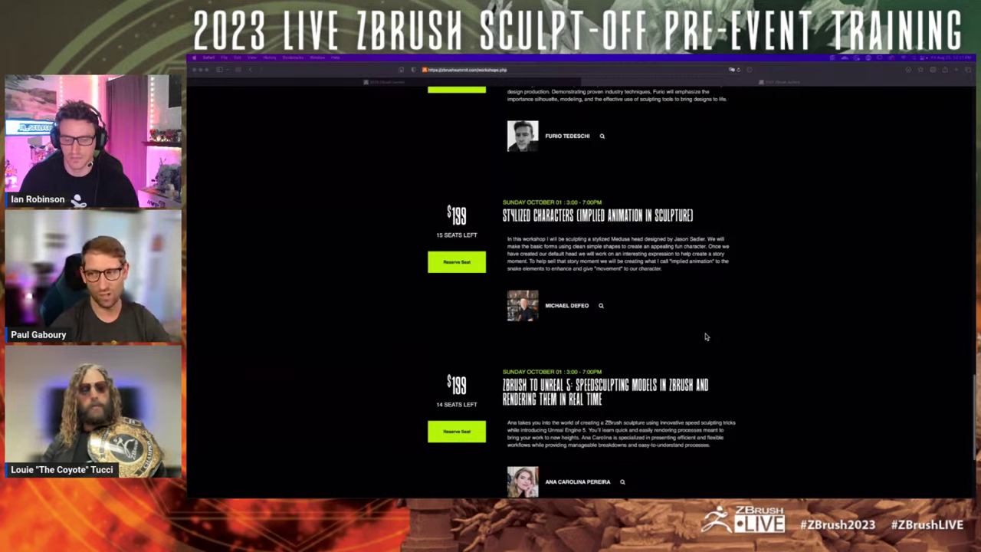
{"action": "scroll", "coordinate": [705, 336], "scroll_direction": "down", "scroll_amount": 2}
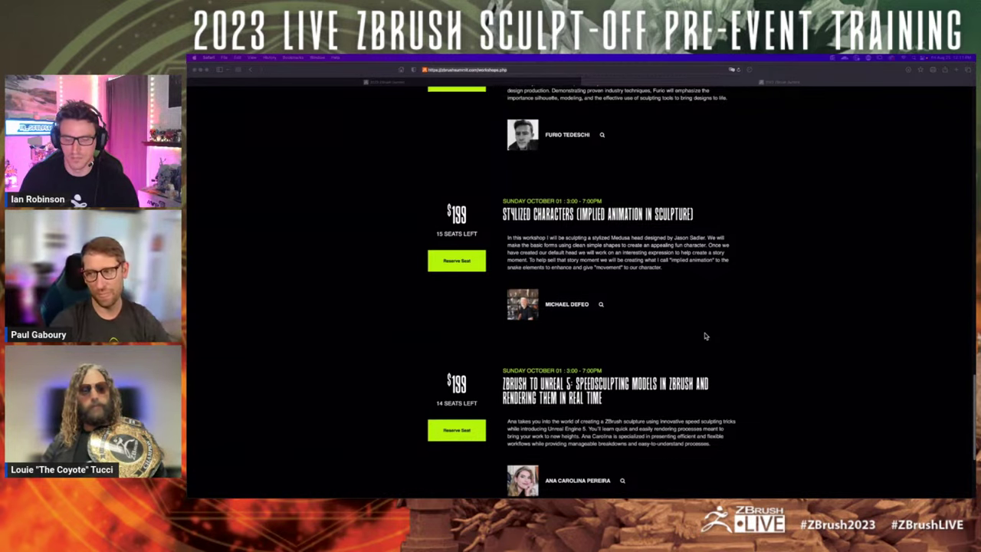
{"action": "scroll", "coordinate": [706, 335], "scroll_direction": "down", "scroll_amount": 5}
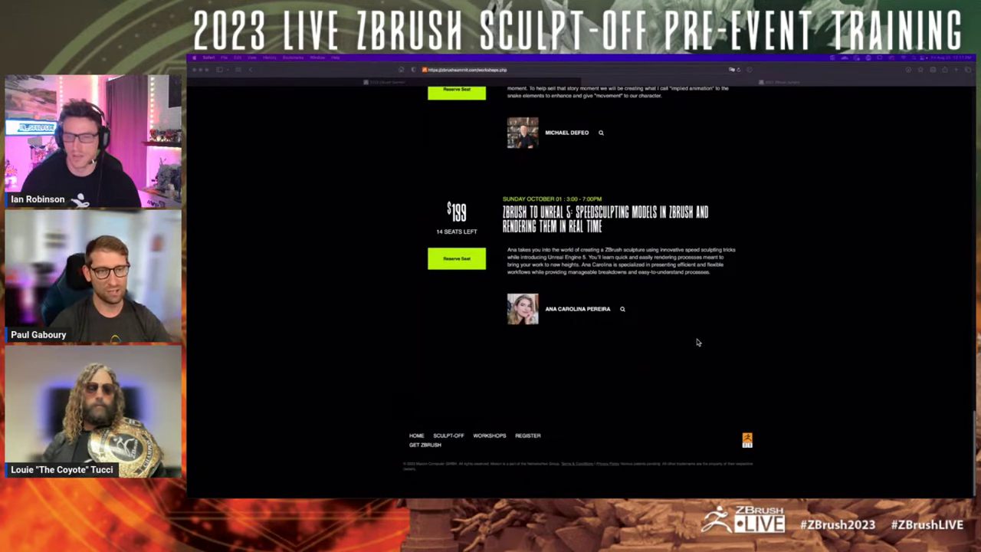
- Skim the workshop listings once more and return to the start of the ZBrush Workshops page
{"action": "scroll", "coordinate": [697, 341], "scroll_direction": "up", "scroll_amount": 5}
{"action": "scroll", "coordinate": [687, 342], "scroll_direction": "up", "scroll_amount": 10}
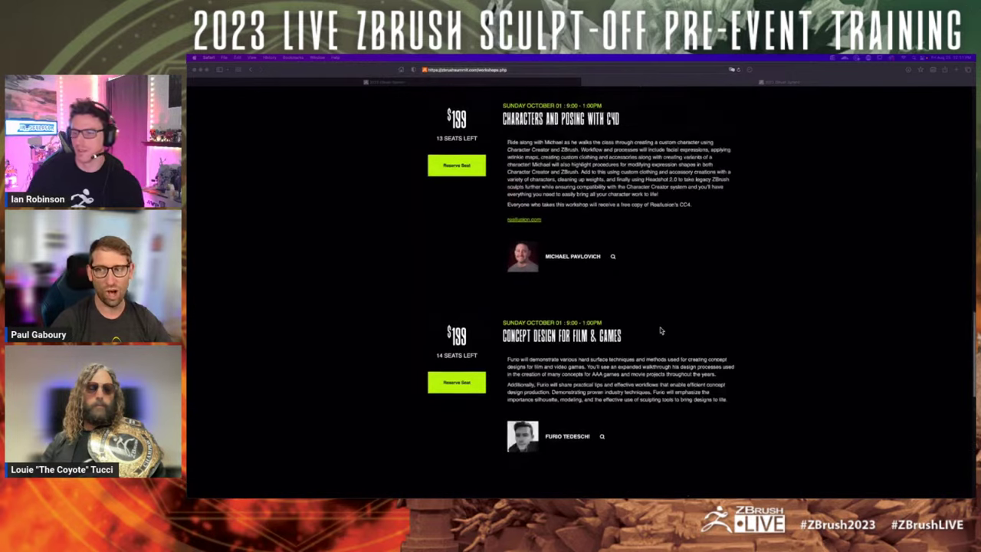
{"action": "scroll", "coordinate": [653, 381], "scroll_direction": "up", "scroll_amount": 5}
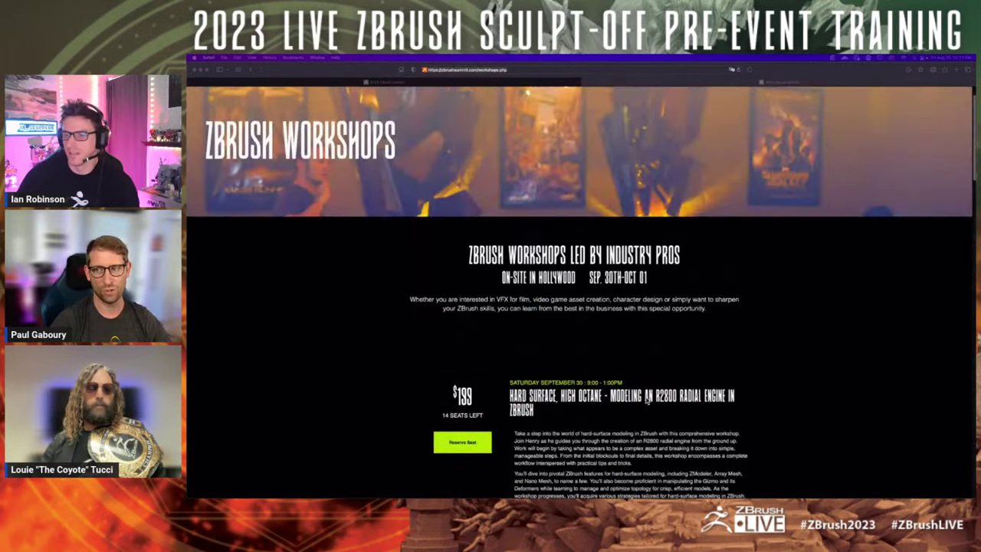
{"action": "scroll", "coordinate": [335, 387], "scroll_direction": "down", "scroll_amount": 3}
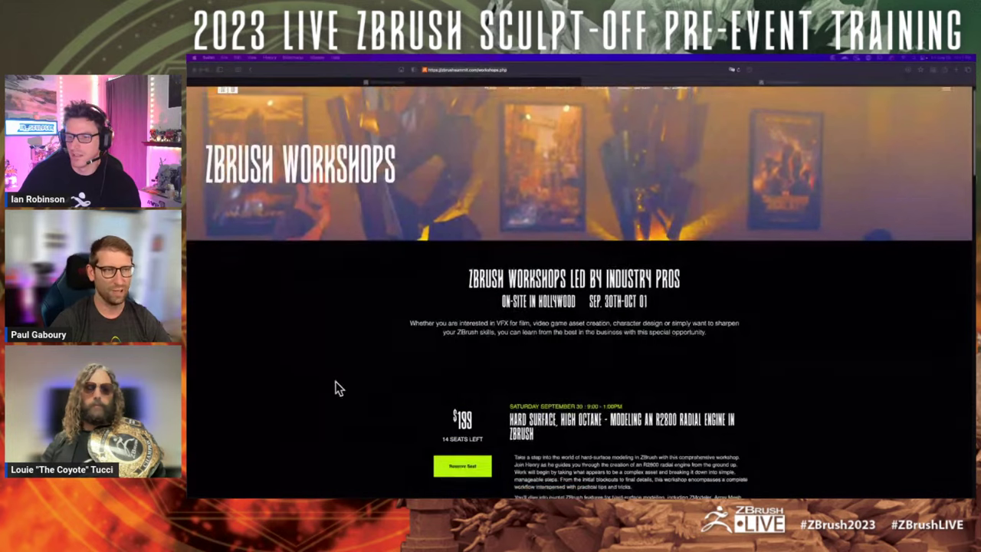
{"action": "scroll", "coordinate": [343, 374], "scroll_direction": "down", "scroll_amount": 2}
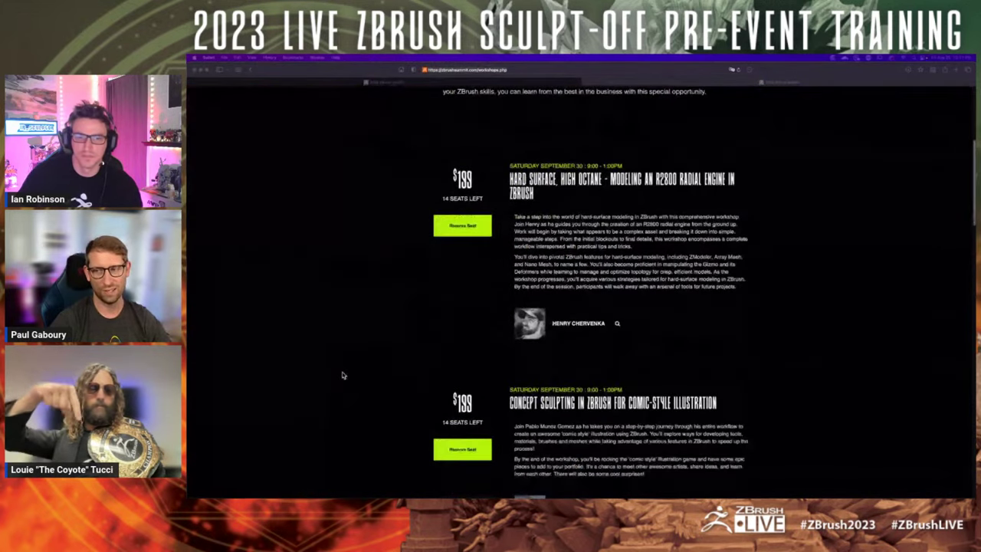
{"action": "scroll", "coordinate": [343, 375], "scroll_direction": "down", "scroll_amount": 3}
{"action": "scroll", "coordinate": [344, 375], "scroll_direction": "down", "scroll_amount": 2}
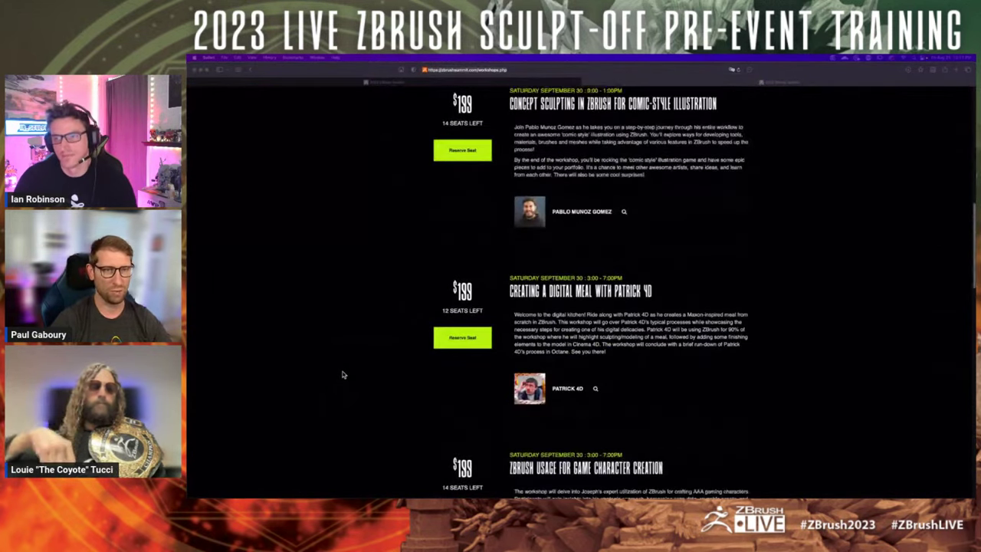
{"action": "scroll", "coordinate": [343, 375], "scroll_direction": "down", "scroll_amount": 2}
{"action": "scroll", "coordinate": [341, 373], "scroll_direction": "up", "scroll_amount": 10}
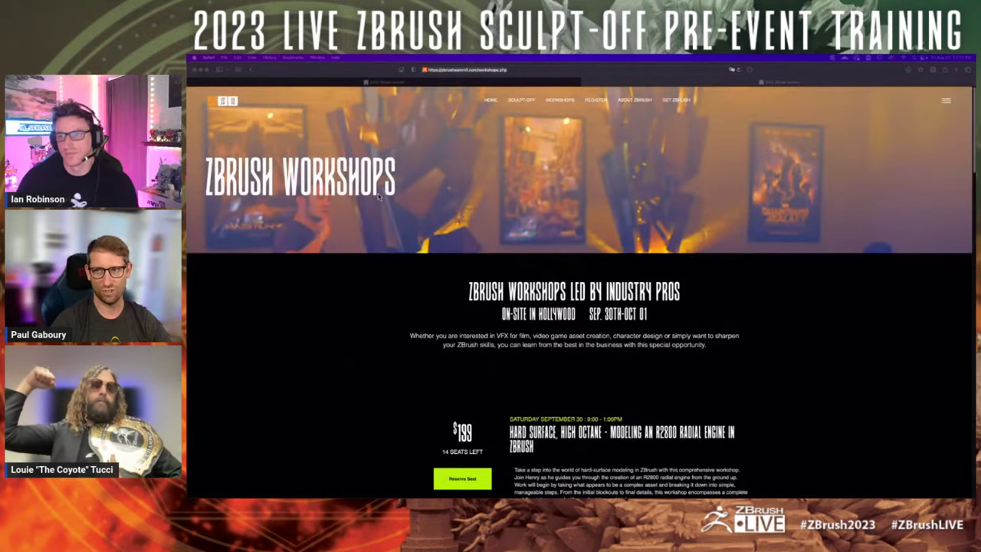
- Switch to the Live ZBrush Sculpt-Off page, review its Sword & Sorcery theme and character prompts, and return to its title banner
{"action": "left_click", "coordinate": [392, 81]}
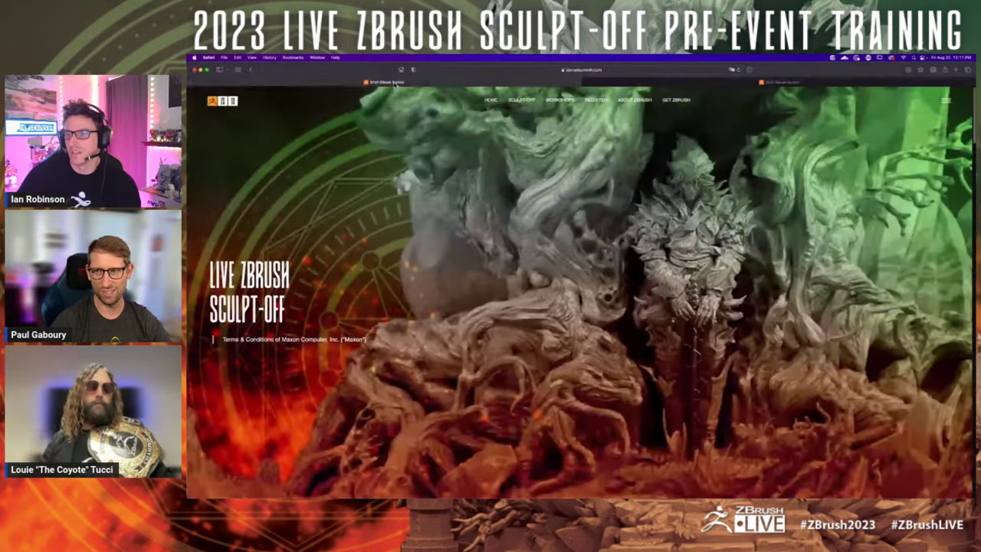
{"action": "scroll", "coordinate": [613, 310], "scroll_direction": "down", "scroll_amount": 1}
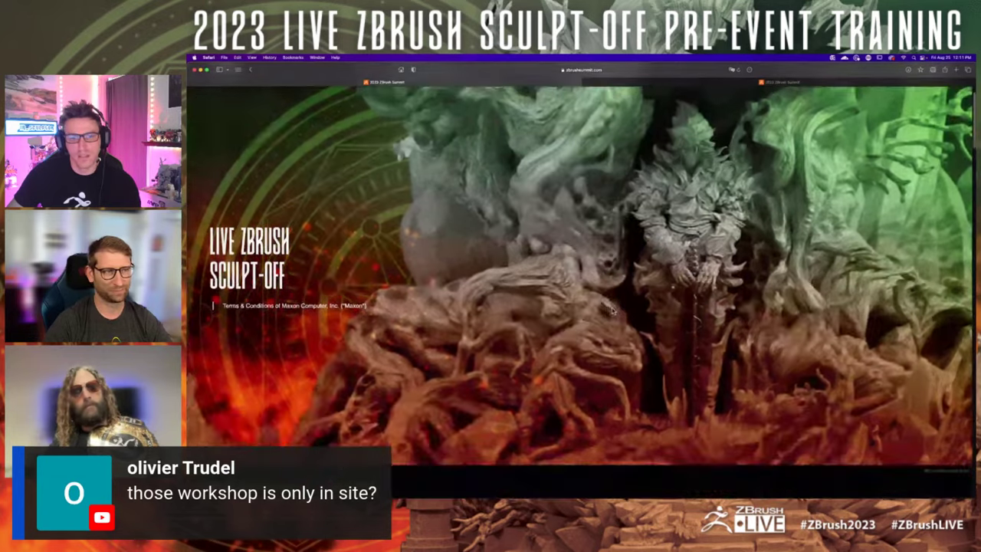
{"action": "scroll", "coordinate": [593, 337], "scroll_direction": "down", "scroll_amount": 6}
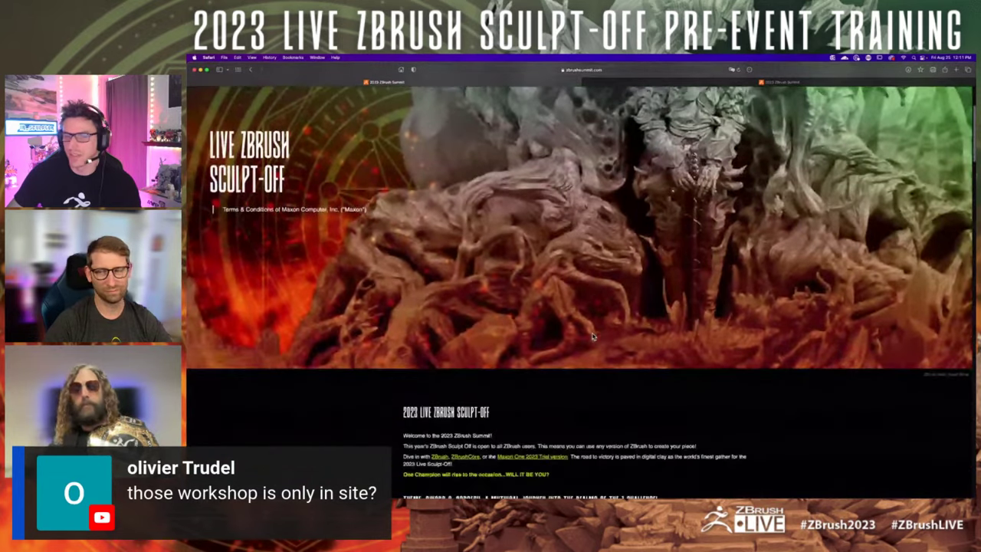
{"action": "scroll", "coordinate": [593, 336], "scroll_direction": "down", "scroll_amount": 10}
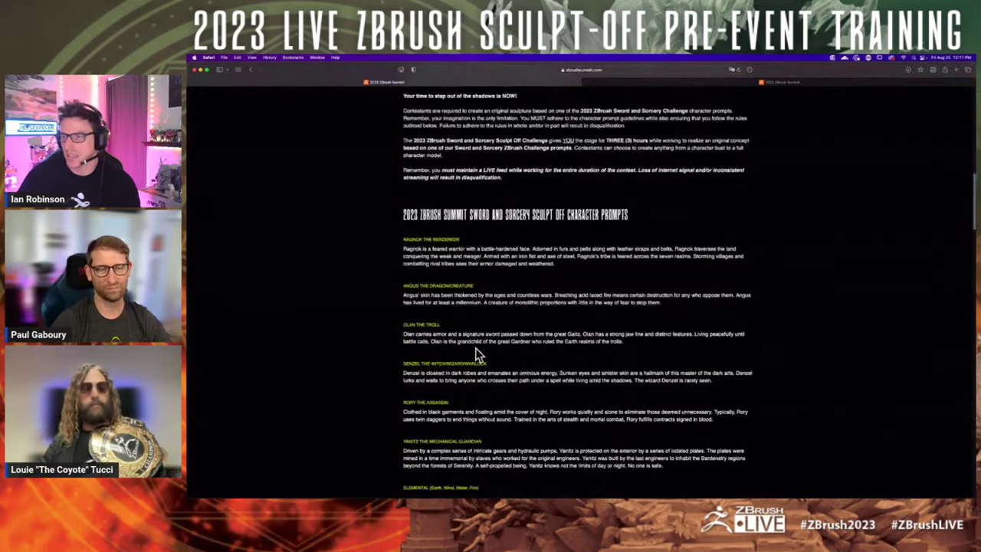
{"action": "scroll", "coordinate": [345, 336], "scroll_direction": "down", "scroll_amount": 3}
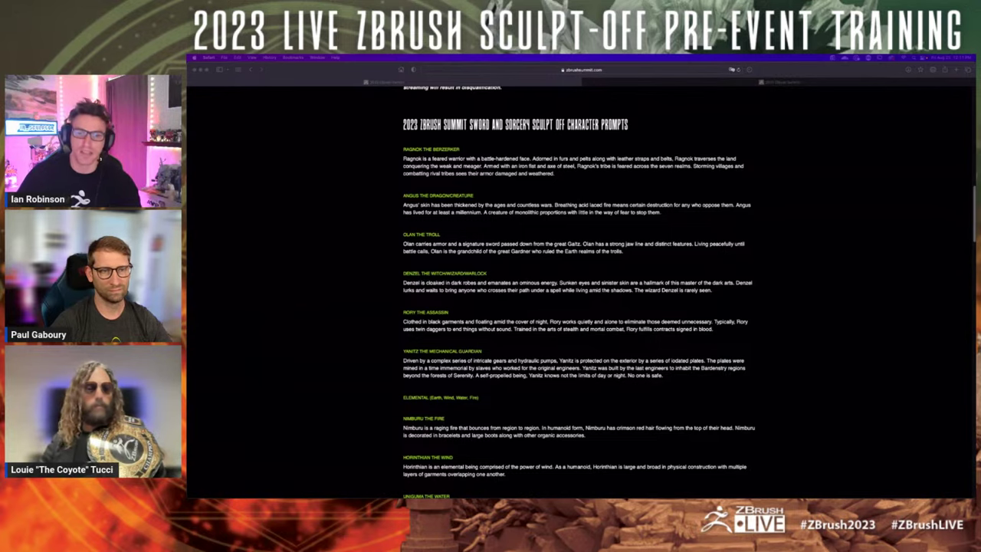
{"action": "scroll", "coordinate": [368, 310], "scroll_direction": "up", "scroll_amount": 5}
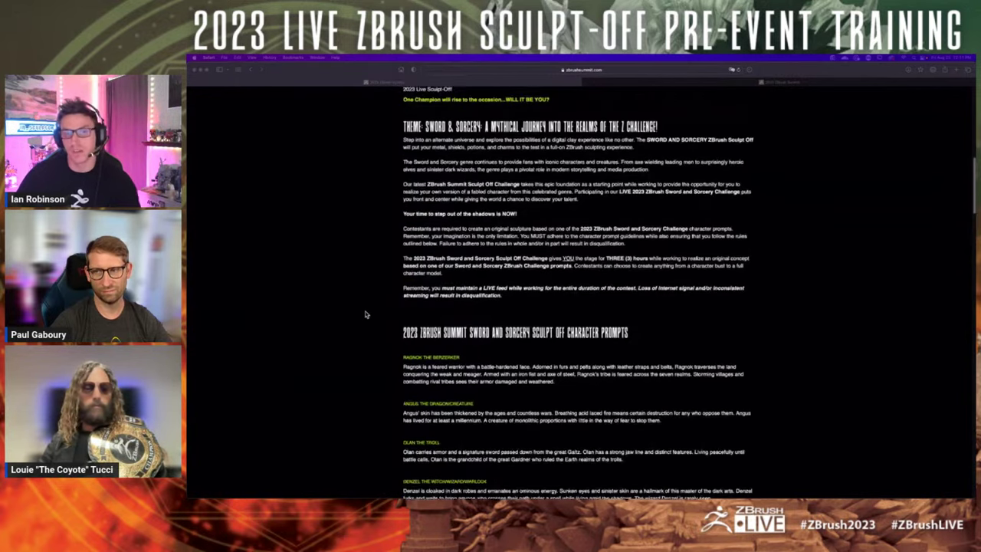
{"action": "scroll", "coordinate": [366, 315], "scroll_direction": "up", "scroll_amount": 10}
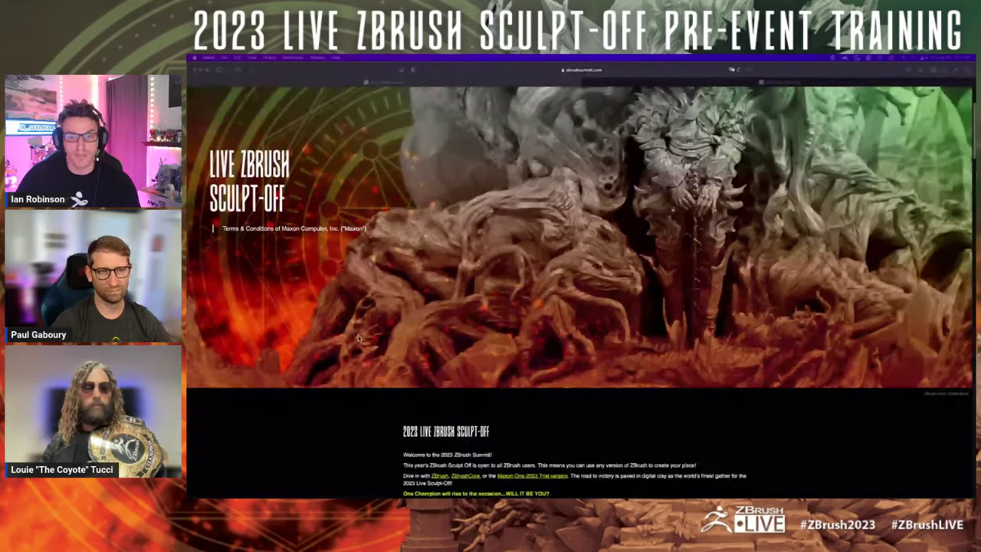
{"action": "scroll", "coordinate": [360, 346], "scroll_direction": "down", "scroll_amount": 2}
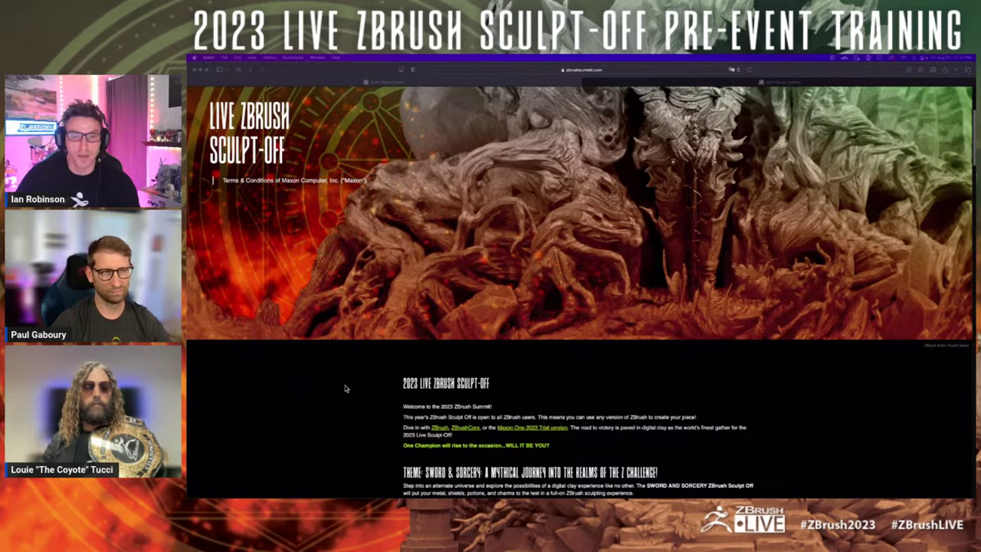
{"action": "scroll", "coordinate": [345, 389], "scroll_direction": "up", "scroll_amount": 6}
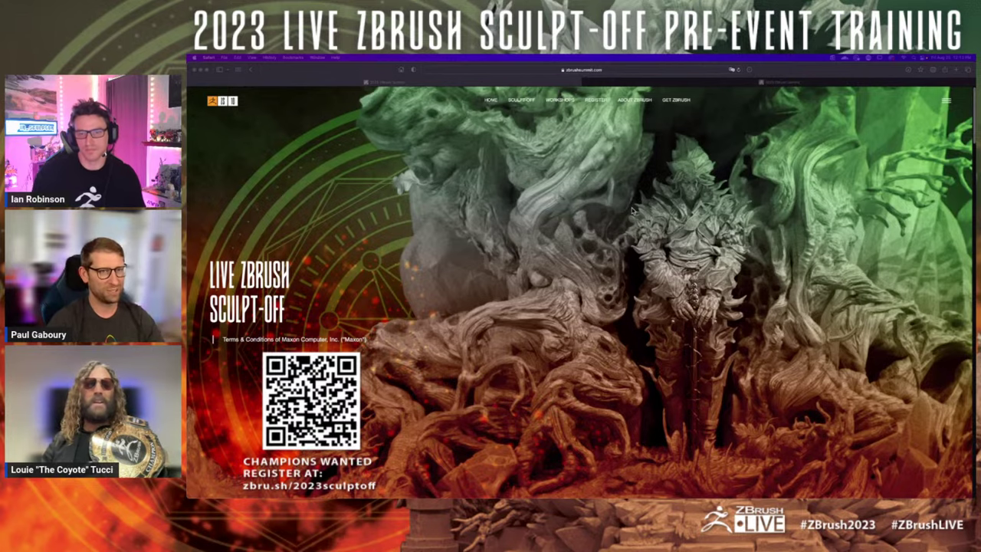
- Glance at the Sculpt-Off introduction, return to the banner, and display the page's full web address
{"action": "scroll", "coordinate": [542, 366], "scroll_direction": "down", "scroll_amount": 5}
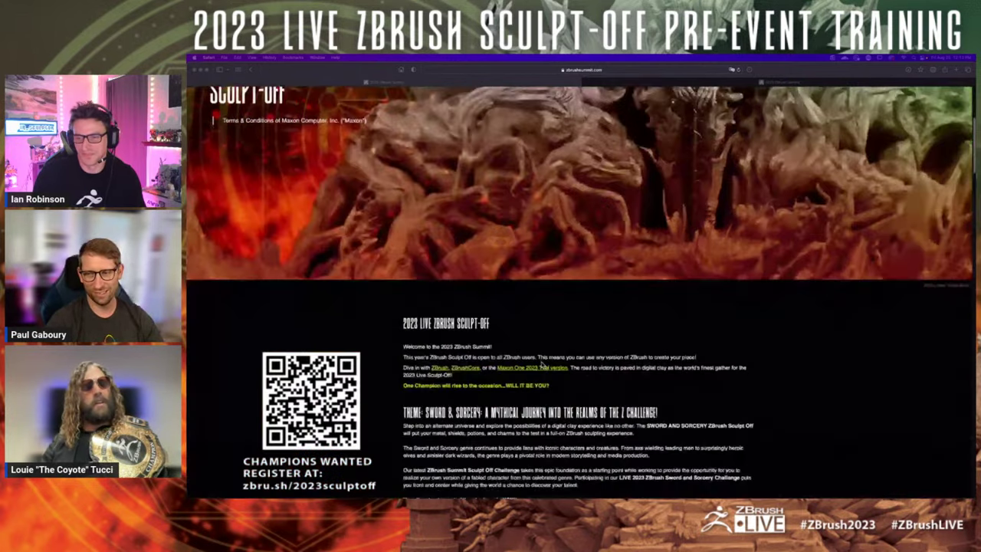
{"action": "scroll", "coordinate": [542, 365], "scroll_direction": "up", "scroll_amount": 5}
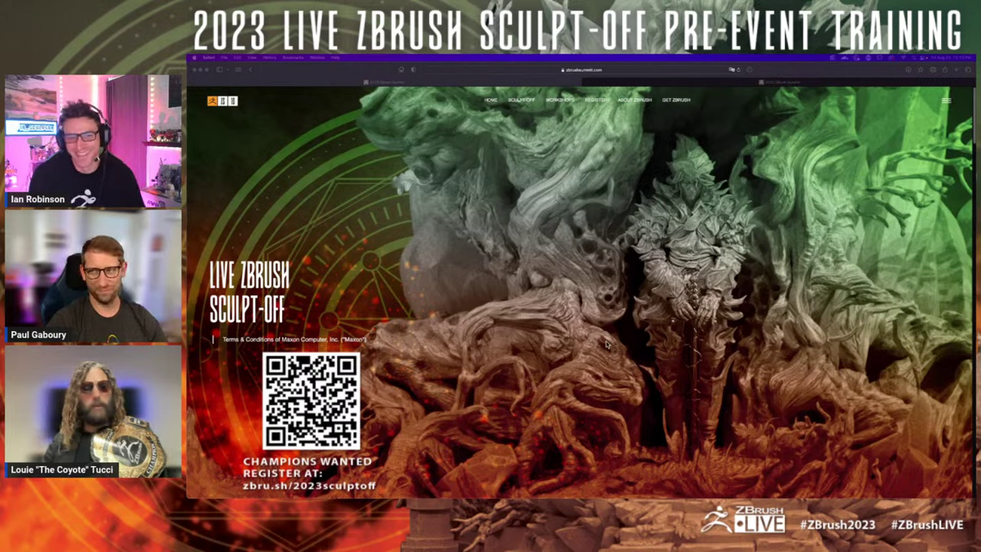
{"action": "left_click", "coordinate": [618, 70]}
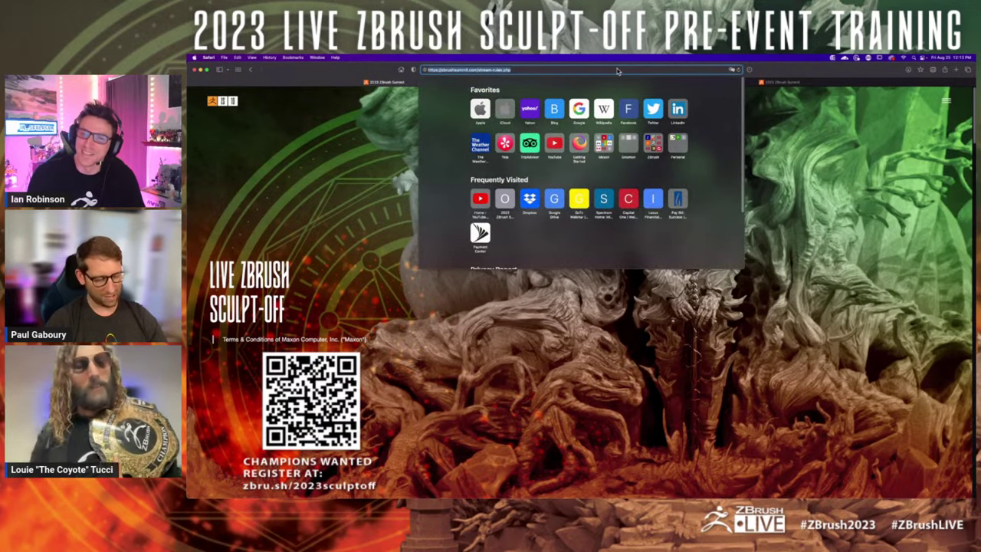
{"action": "key", "text": "super+Tab"}
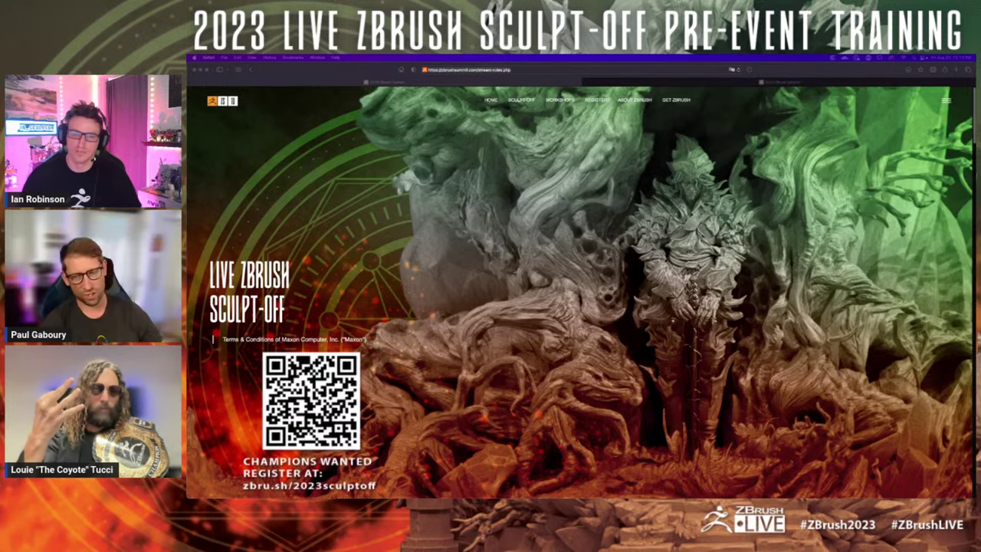
- Review the Sculpt-Off theme, contest rules and character prompts, and return to the 2023 Live ZBrush Sculpt-Off introduction
{"action": "scroll", "coordinate": [500, 383], "scroll_direction": "down", "scroll_amount": 5}
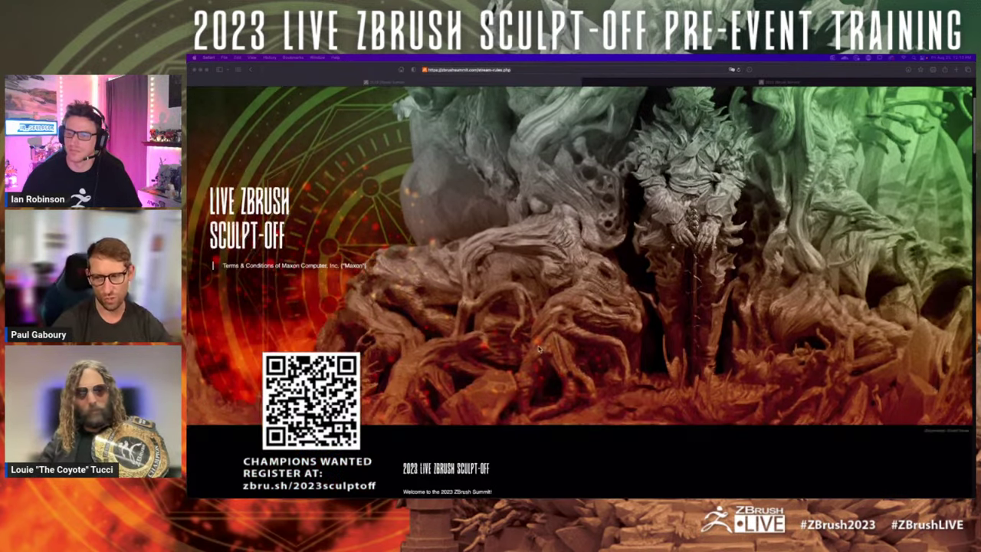
{"action": "scroll", "coordinate": [634, 367], "scroll_direction": "down", "scroll_amount": 3}
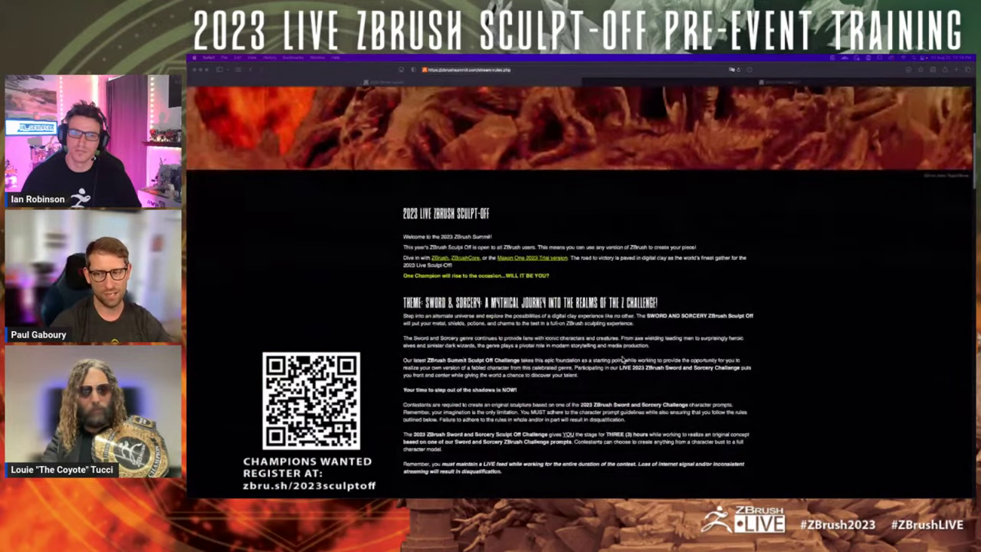
{"action": "scroll", "coordinate": [627, 358], "scroll_direction": "down", "scroll_amount": 4}
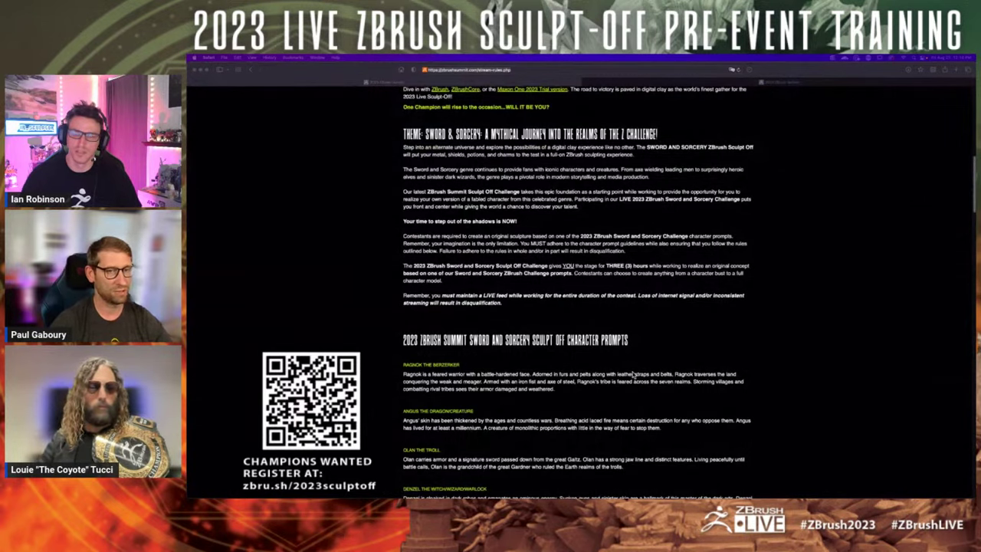
{"action": "scroll", "coordinate": [632, 371], "scroll_direction": "up", "scroll_amount": 1}
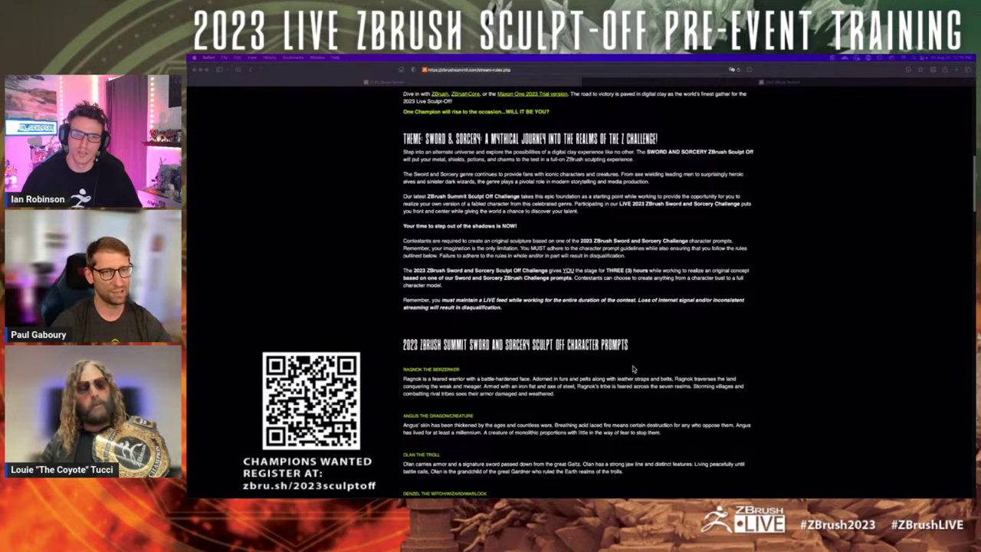
{"action": "scroll", "coordinate": [632, 369], "scroll_direction": "down", "scroll_amount": 2}
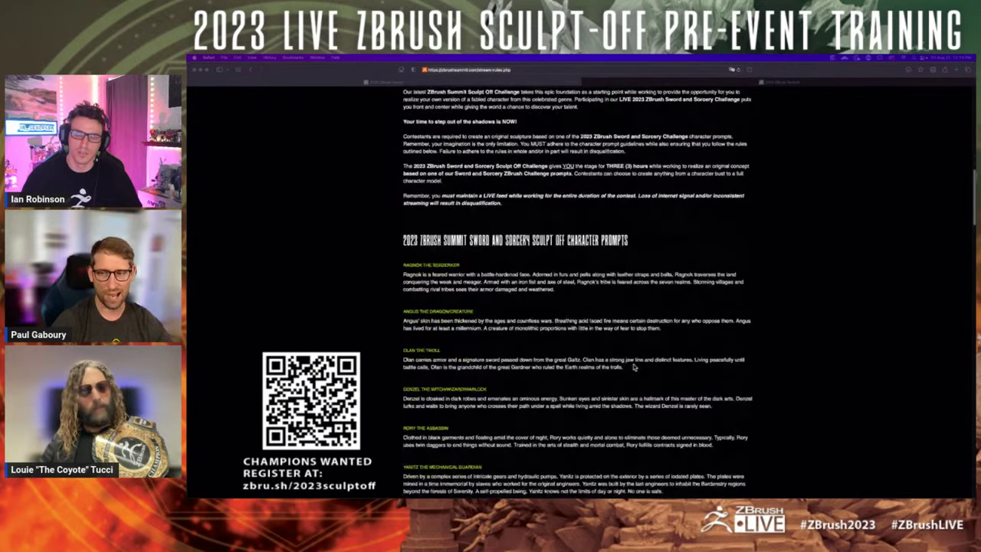
{"action": "scroll", "coordinate": [633, 370], "scroll_direction": "up", "scroll_amount": 3}
{"action": "scroll", "coordinate": [632, 370], "scroll_direction": "up", "scroll_amount": 5}
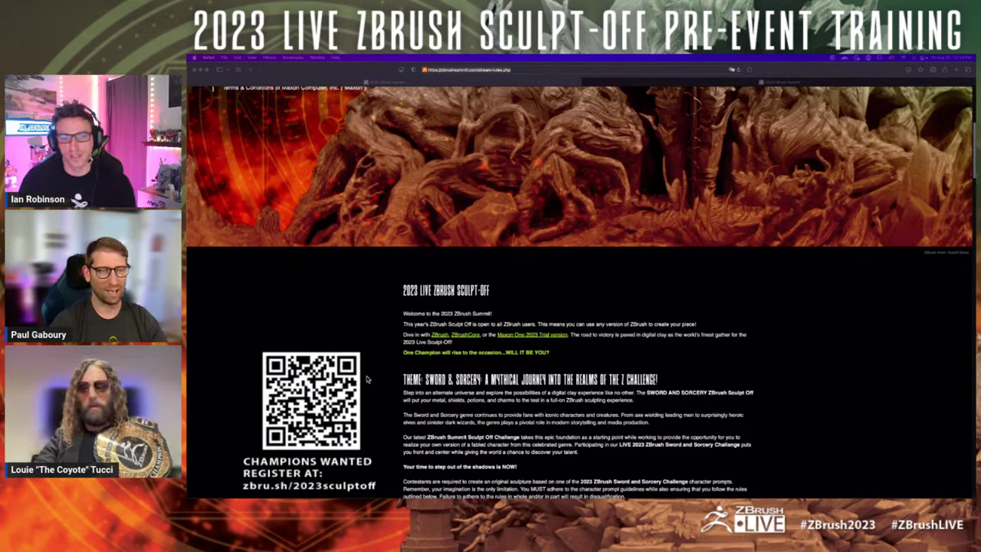
- Enlarge the Sculpt-Off page by three zoom levels and bring its introduction back into view
{"action": "left_click", "coordinate": [939, 372]}
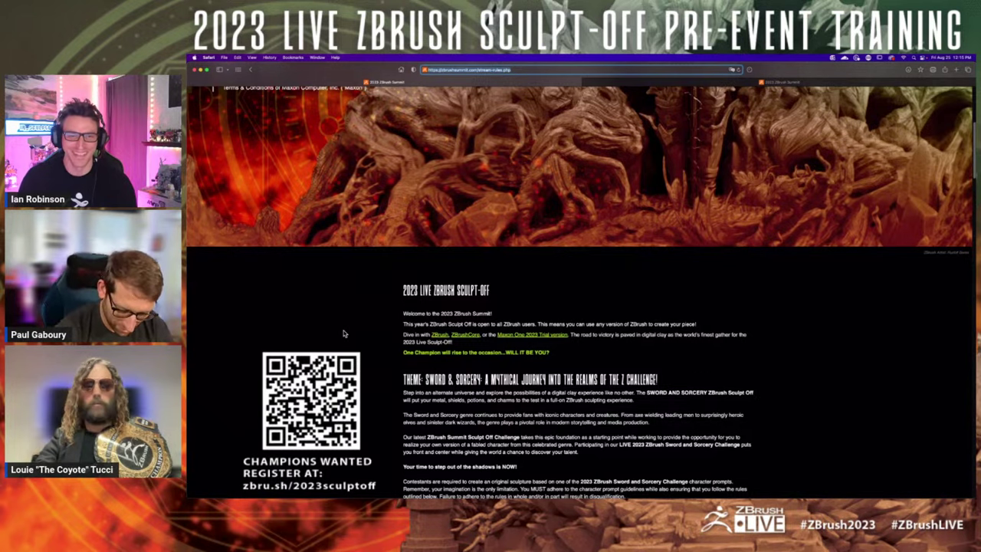
{"action": "key", "text": "super+equal"}
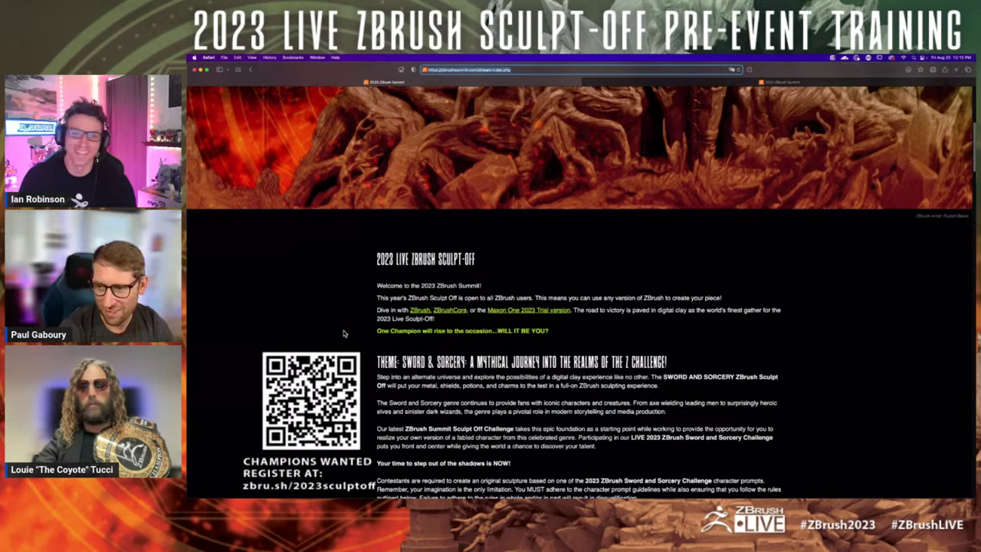
{"action": "key", "text": "super+equal"}
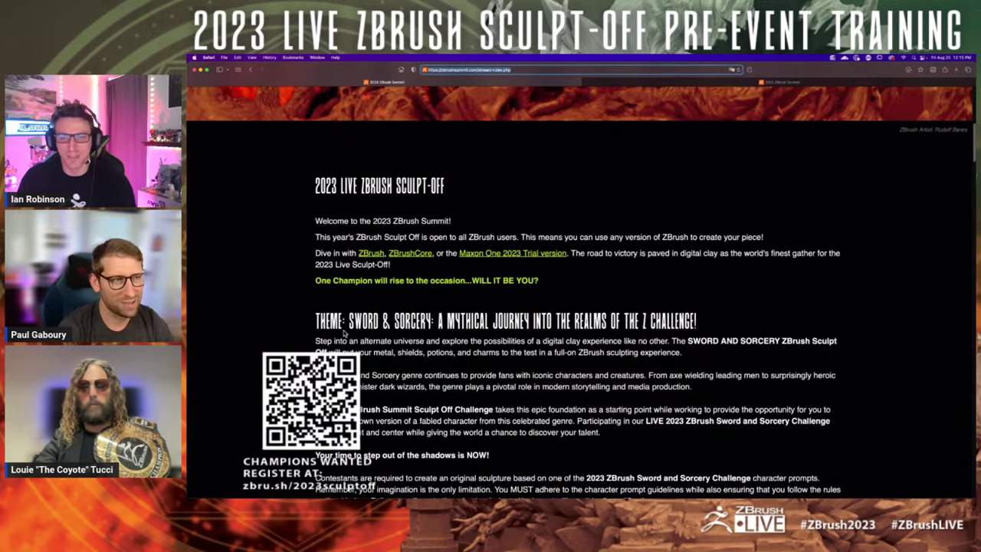
{"action": "key", "text": "super+equal"}
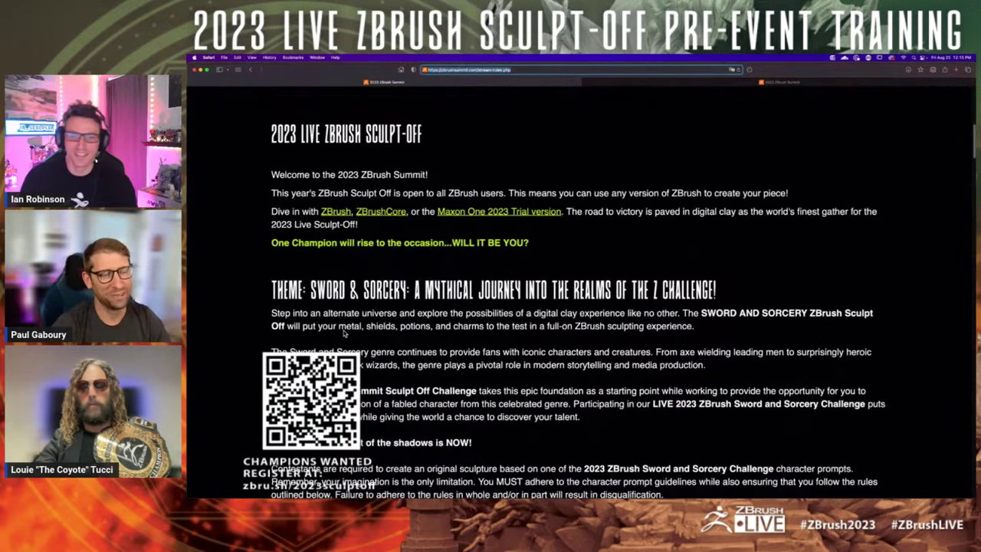
{"action": "scroll", "coordinate": [565, 312], "scroll_direction": "up", "scroll_amount": 5}
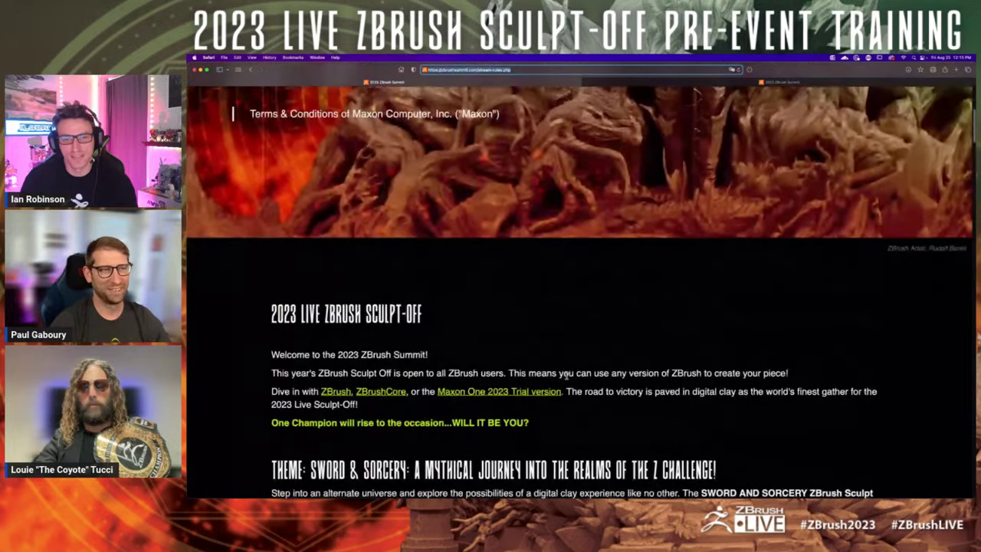
- Read the enlarged Sword & Sorcery theme text and contest requirements, through the three-hour limit and live-feed rule
{"action": "scroll", "coordinate": [567, 376], "scroll_direction": "down", "scroll_amount": 3}
{"action": "scroll", "coordinate": [565, 376], "scroll_direction": "down", "scroll_amount": 3}
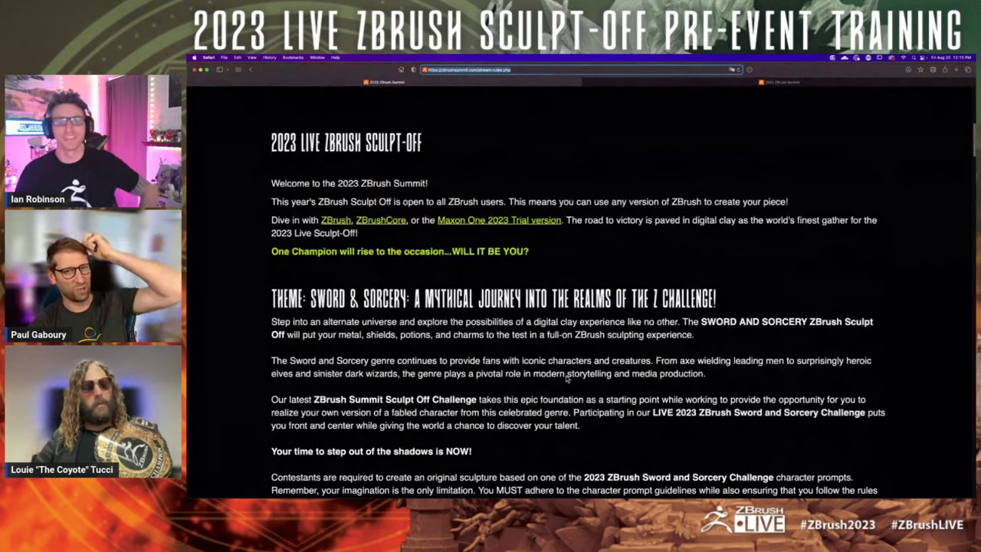
{"action": "scroll", "coordinate": [568, 377], "scroll_direction": "down", "scroll_amount": 1}
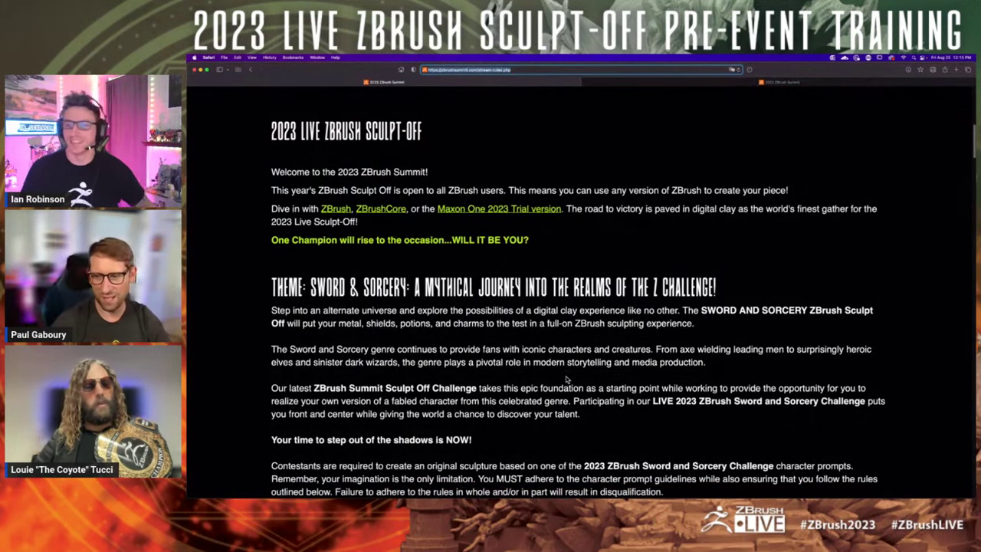
{"action": "scroll", "coordinate": [567, 380], "scroll_direction": "down", "scroll_amount": 5}
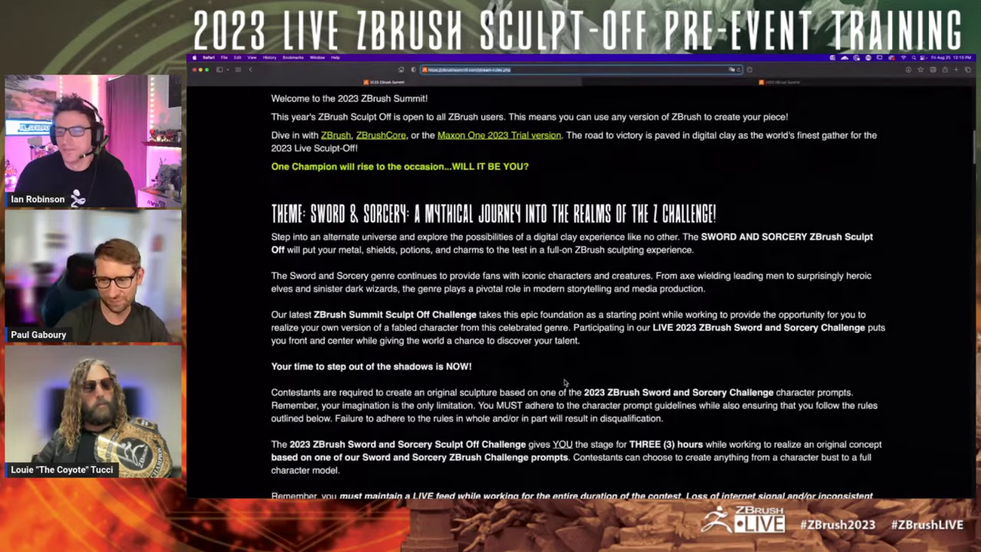
{"action": "scroll", "coordinate": [564, 380], "scroll_direction": "down", "scroll_amount": 4}
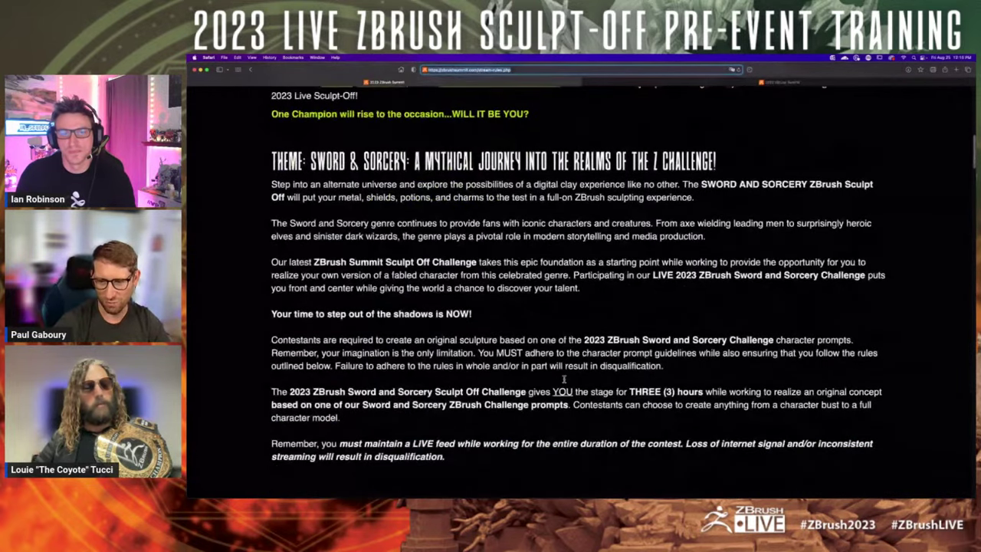
{"action": "scroll", "coordinate": [564, 379], "scroll_direction": "down", "scroll_amount": 4}
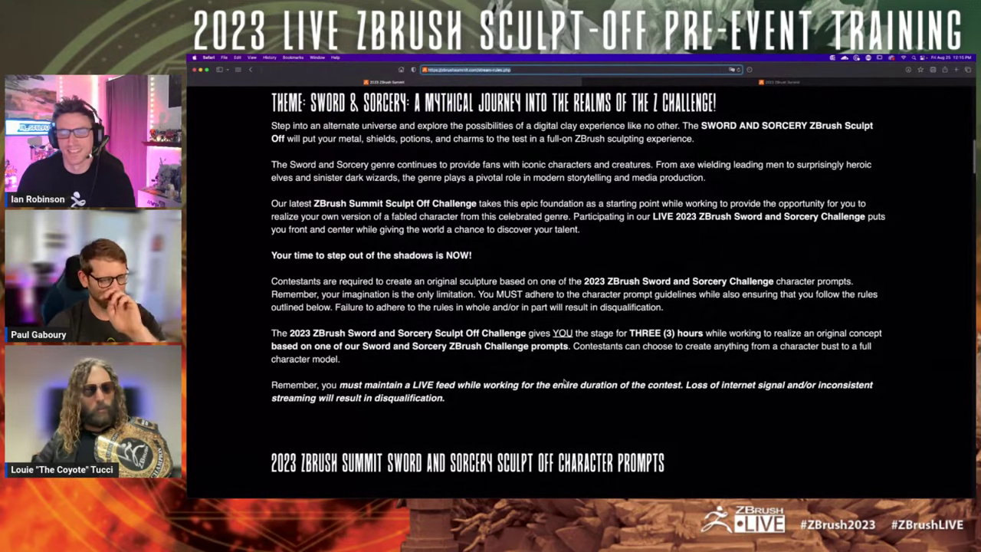
- Read the character prompts from Ragnok the Berzerker to Yanitz the Mechanical Guardian, and return to the theme section
{"action": "scroll", "coordinate": [564, 380], "scroll_direction": "down", "scroll_amount": 7}
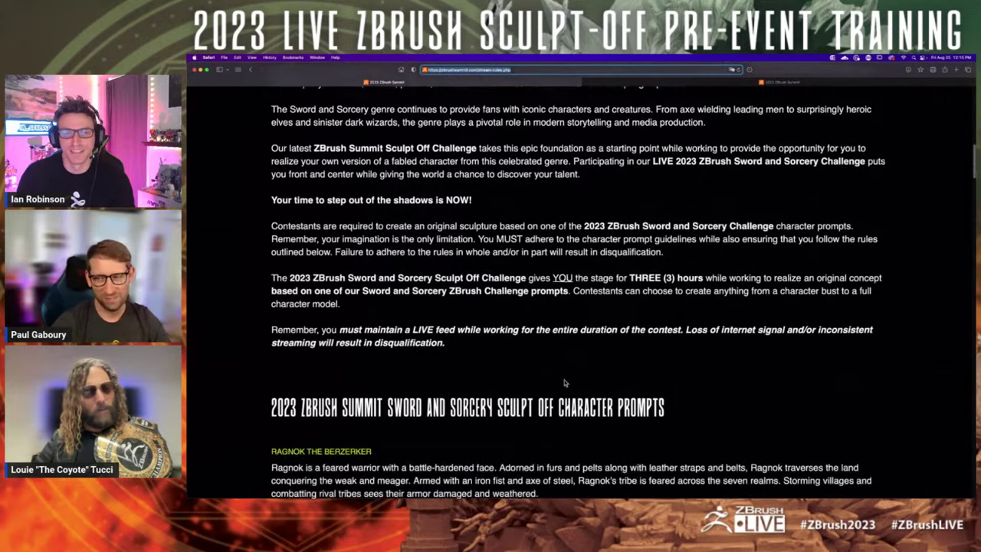
{"action": "scroll", "coordinate": [589, 381], "scroll_direction": "down", "scroll_amount": 10}
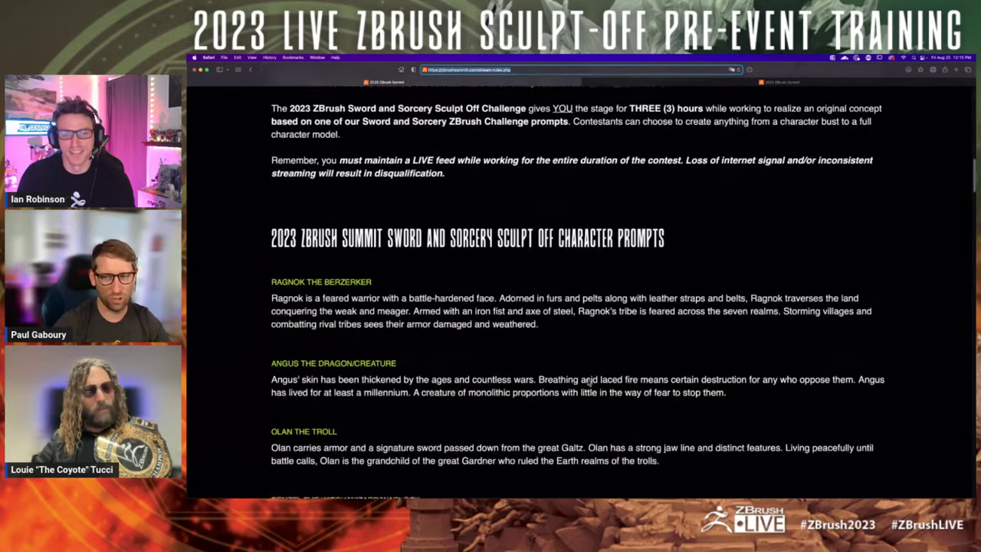
{"action": "scroll", "coordinate": [589, 379], "scroll_direction": "down", "scroll_amount": 8}
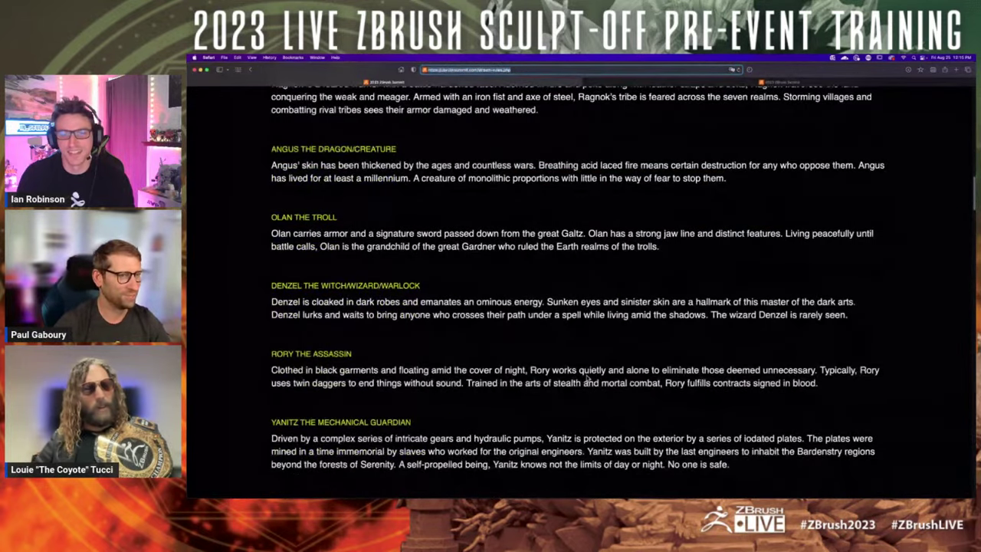
{"action": "scroll", "coordinate": [587, 381], "scroll_direction": "up", "scroll_amount": 20}
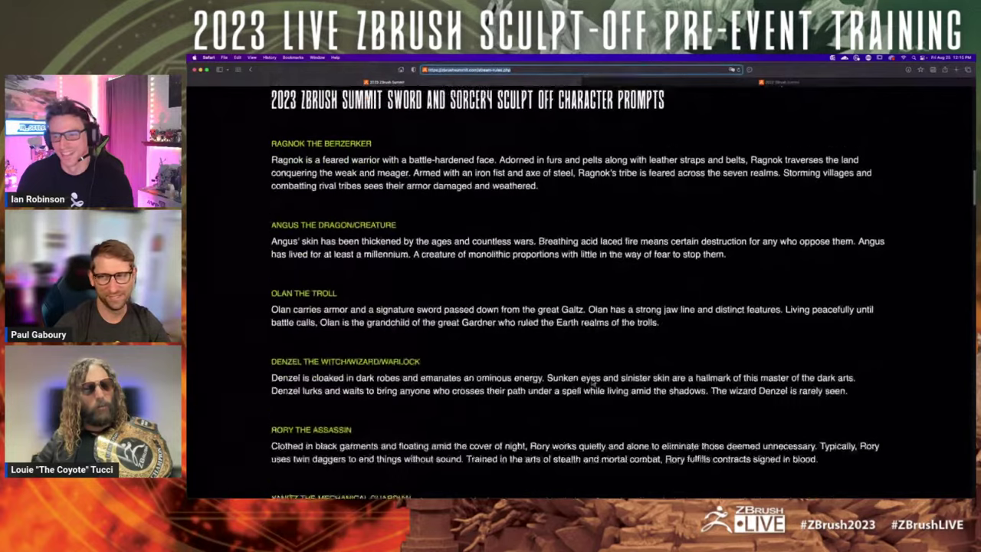
{"action": "scroll", "coordinate": [597, 392], "scroll_direction": "up", "scroll_amount": 13}
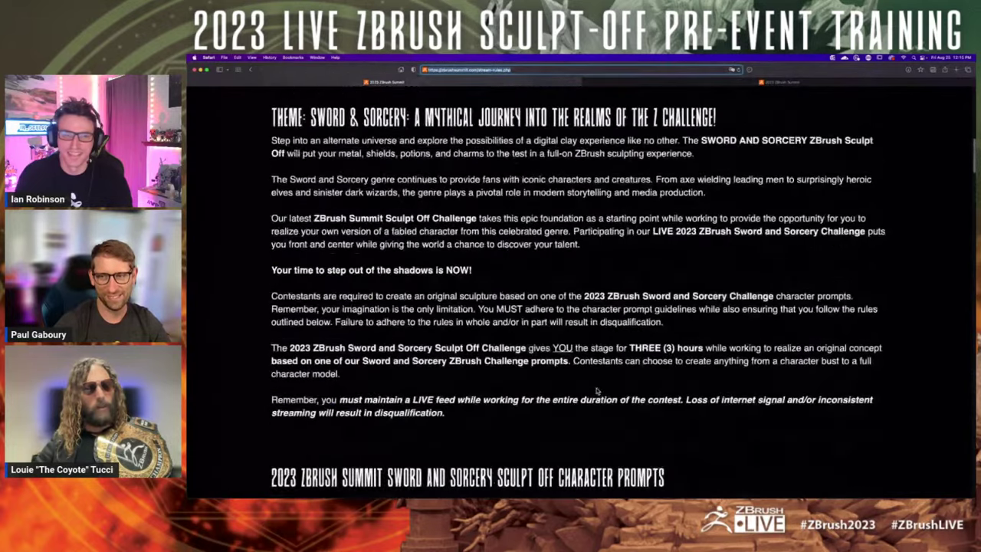
- Go back over the Sculpt-Off welcome text and the Sword & Sorcery theme description
{"action": "scroll", "coordinate": [595, 396], "scroll_direction": "up", "scroll_amount": 3}
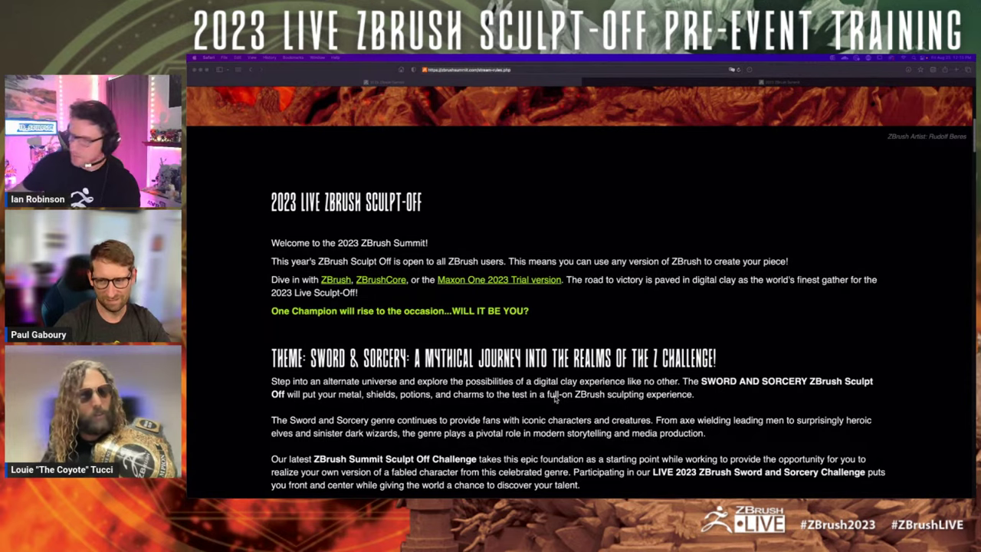
{"action": "scroll", "coordinate": [556, 397], "scroll_direction": "down", "scroll_amount": 1}
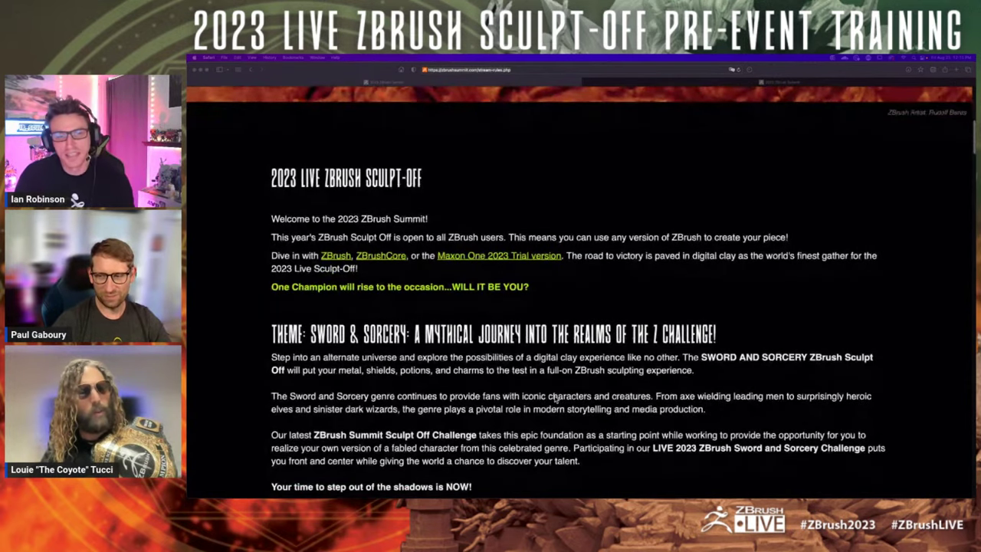
{"action": "scroll", "coordinate": [557, 399], "scroll_direction": "down", "scroll_amount": 2}
{"action": "scroll", "coordinate": [556, 399], "scroll_direction": "down", "scroll_amount": 1}
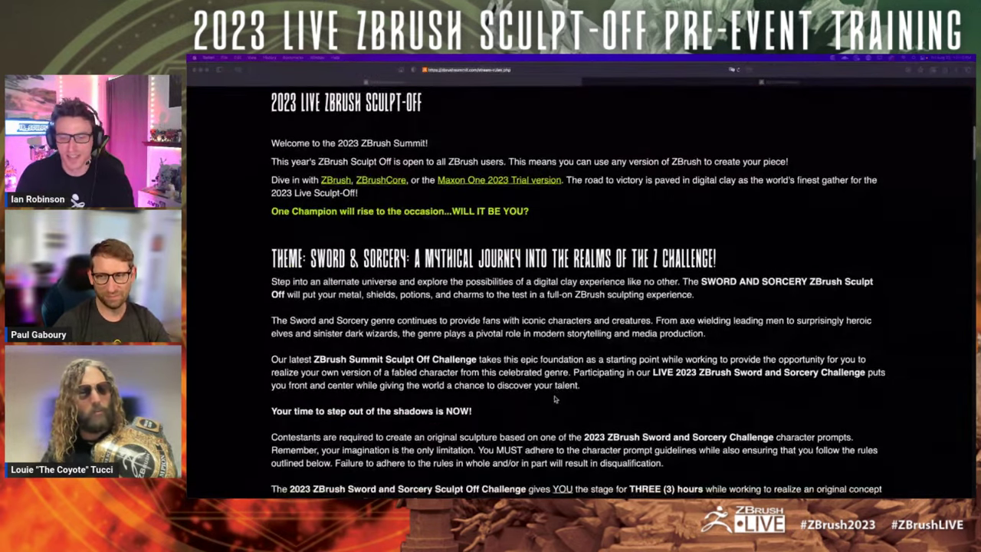
{"action": "scroll", "coordinate": [555, 399], "scroll_direction": "down", "scroll_amount": 3}
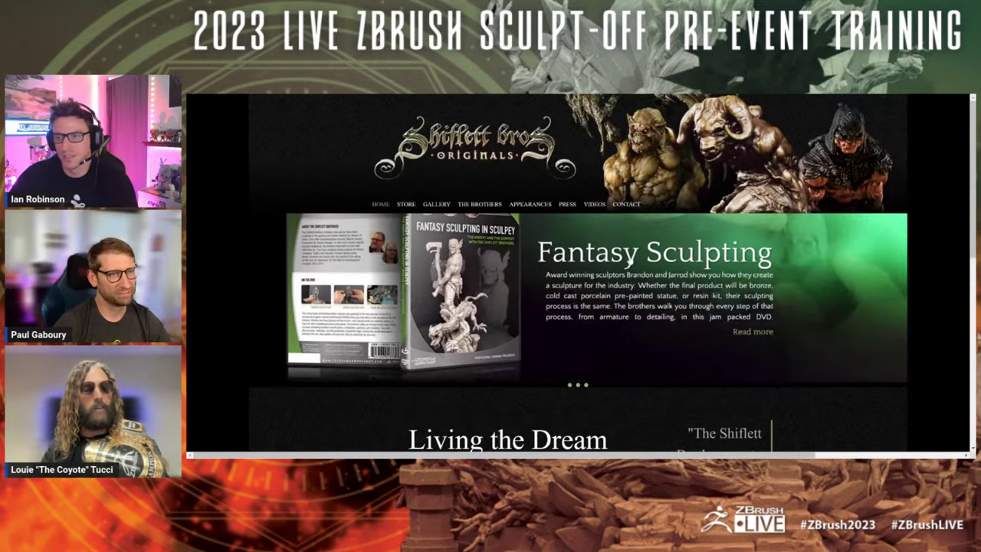
- Glance over the Shiflett Bros Originals home page and open its gallery of sculptures
{"action": "scroll", "coordinate": [630, 261], "scroll_direction": "down", "scroll_amount": 3}
{"action": "scroll", "coordinate": [441, 208], "scroll_direction": "up", "scroll_amount": 3}
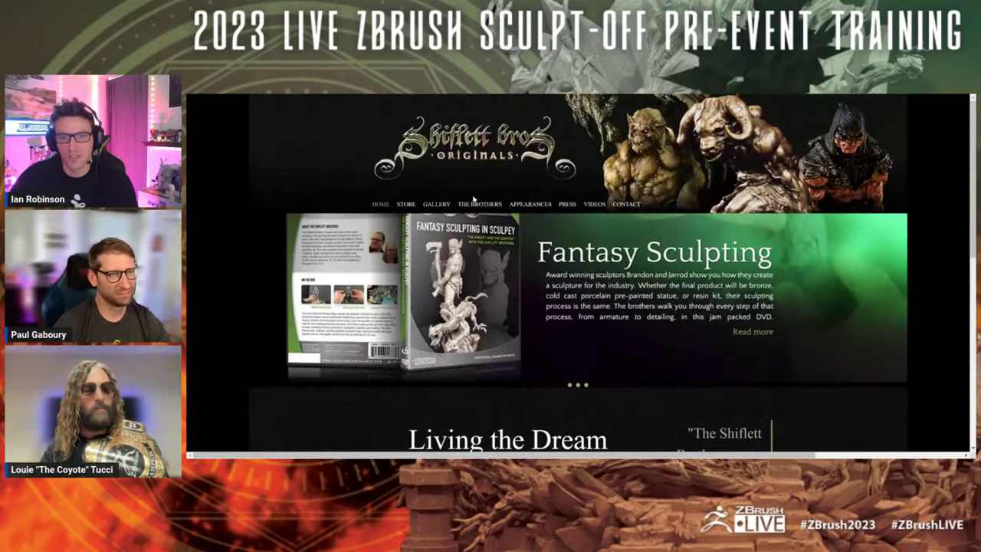
{"action": "left_click", "coordinate": [439, 205]}
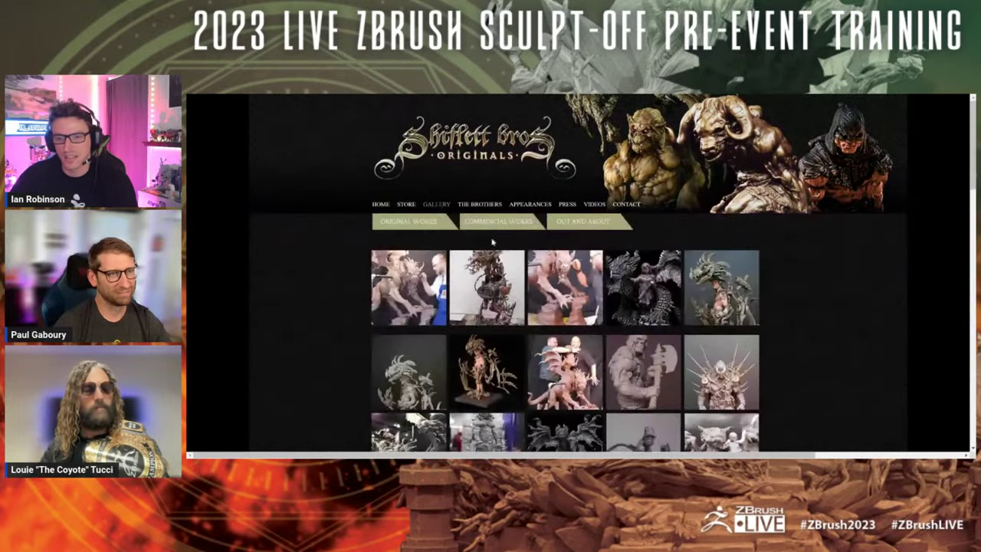
- View the axe-wielding warrior bust enlarged, close it, and enlarge the gallery's first image of the winged creature sculpture
{"action": "scroll", "coordinate": [491, 247], "scroll_direction": "down", "scroll_amount": 1}
{"action": "left_click", "coordinate": [636, 276]}
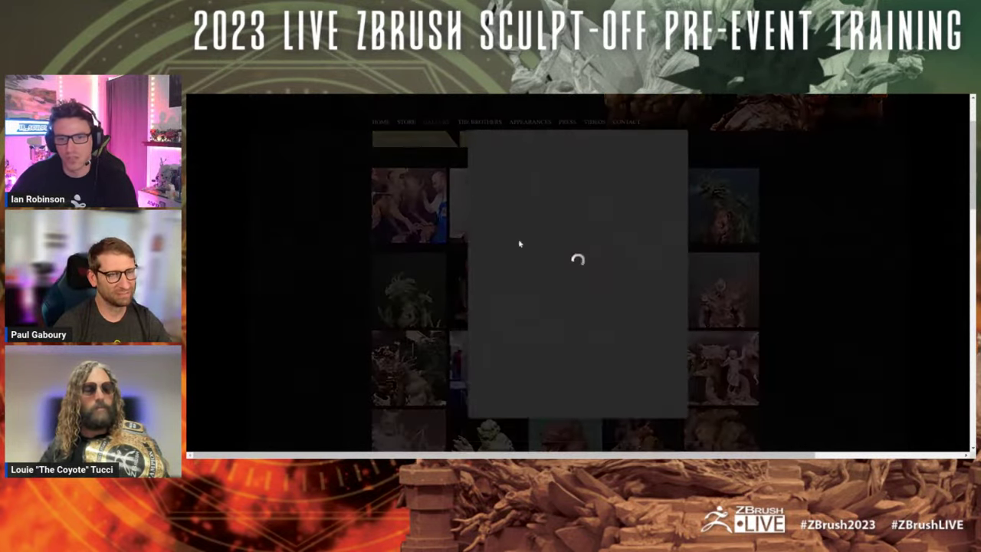
{"action": "scroll", "coordinate": [491, 230], "scroll_direction": "down", "scroll_amount": 1}
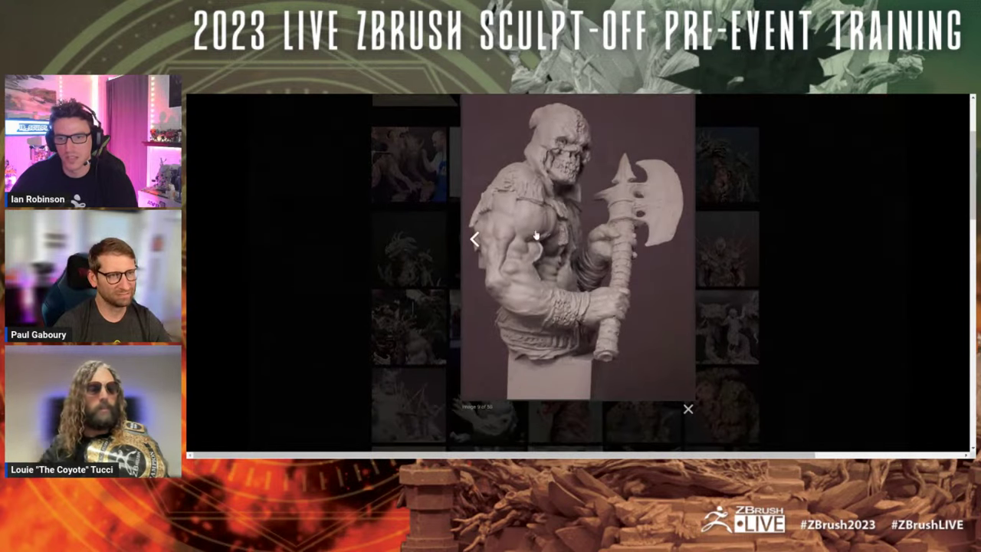
{"action": "scroll", "coordinate": [554, 229], "scroll_direction": "up", "scroll_amount": 1}
{"action": "left_click", "coordinate": [414, 216]}
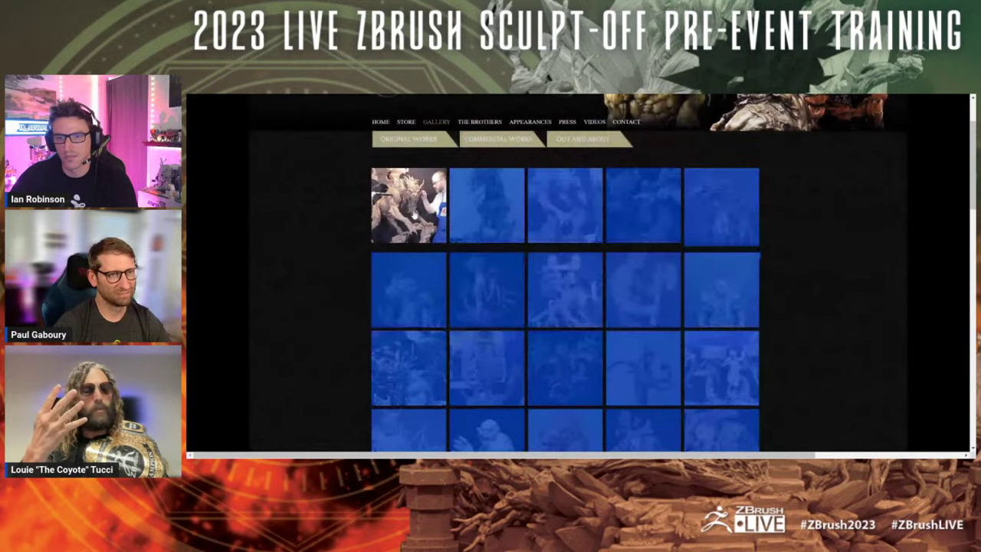
{"action": "left_click", "coordinate": [414, 214]}
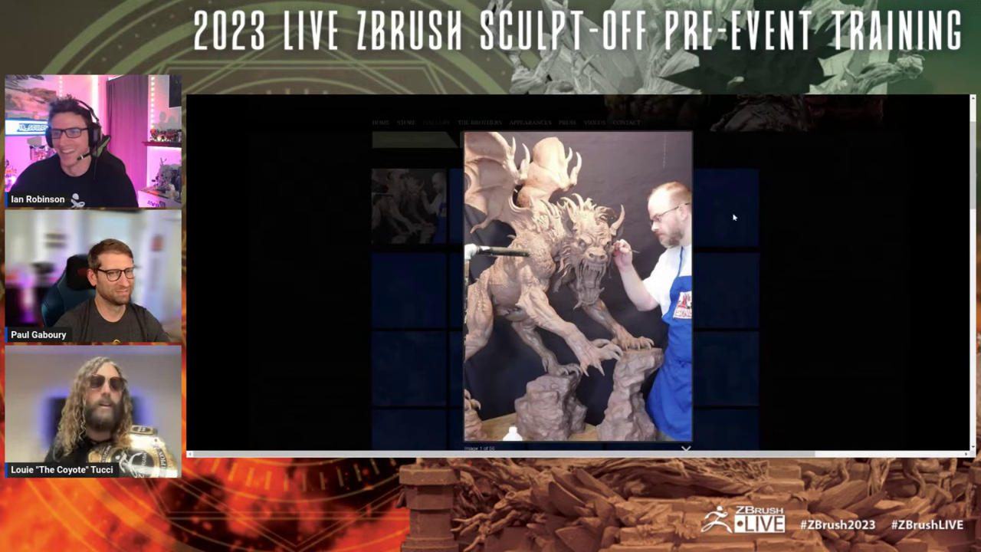
- Close the enlarged winged creature sculpture and look over the thumbnails of the Shiflett Bros gallery
{"action": "left_click", "coordinate": [740, 218]}
{"action": "scroll", "coordinate": [741, 218], "scroll_direction": "down", "scroll_amount": 1}
{"action": "left_click", "coordinate": [634, 228]}
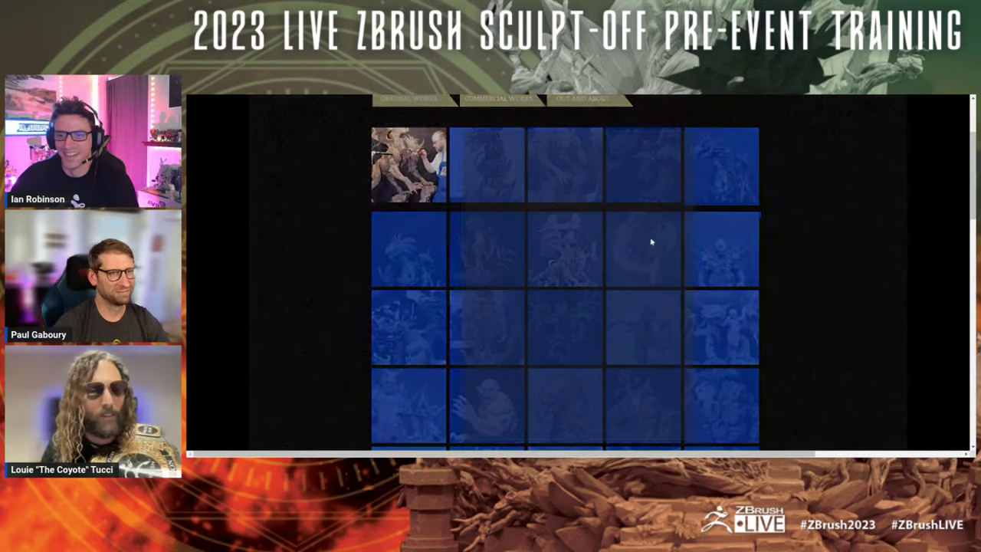
{"action": "scroll", "coordinate": [769, 223], "scroll_direction": "up", "scroll_amount": 1}
{"action": "left_click", "coordinate": [769, 222]}
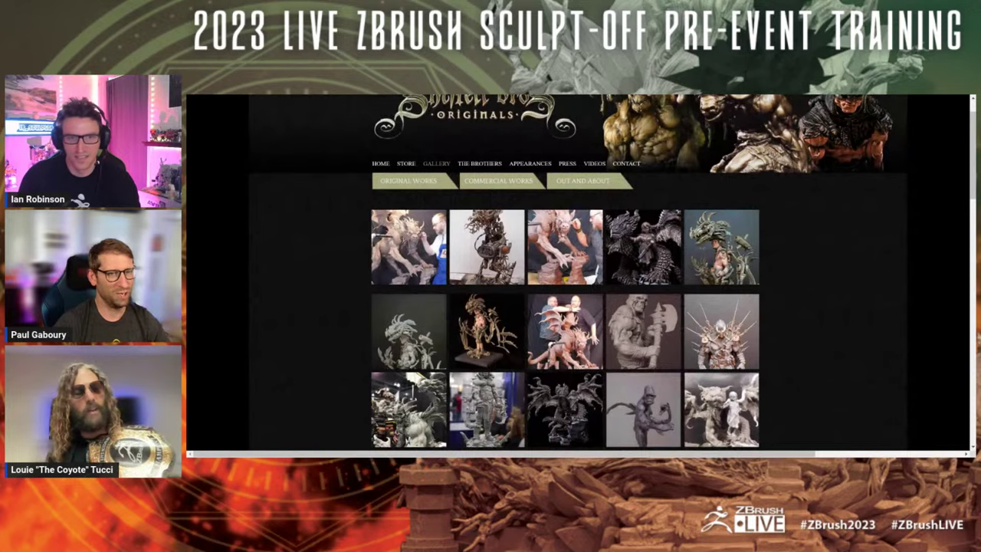
- Search Google for "red nose studios", open the Red Nose Studio website and show its Work gallery
{"action": "key", "text": "Return"}
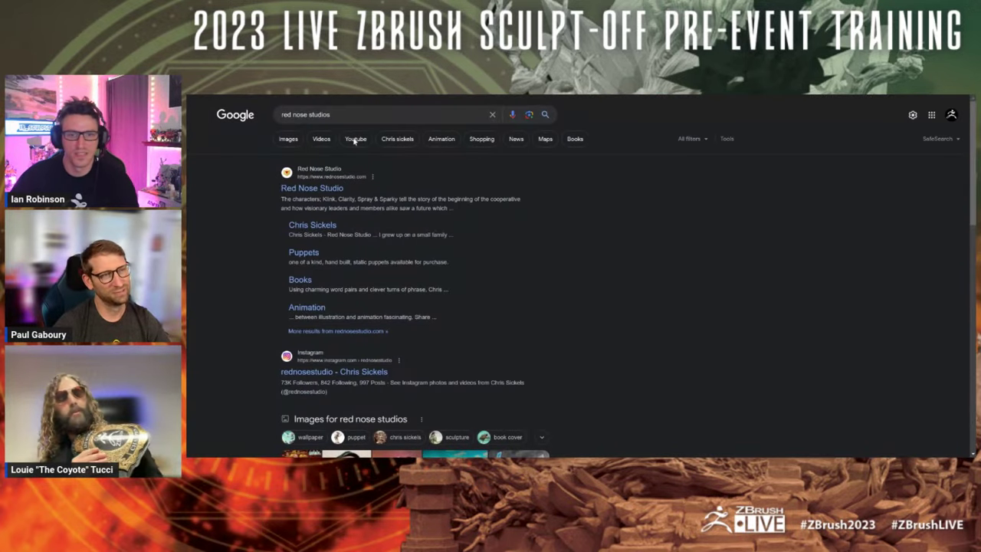
{"action": "left_click", "coordinate": [327, 188]}
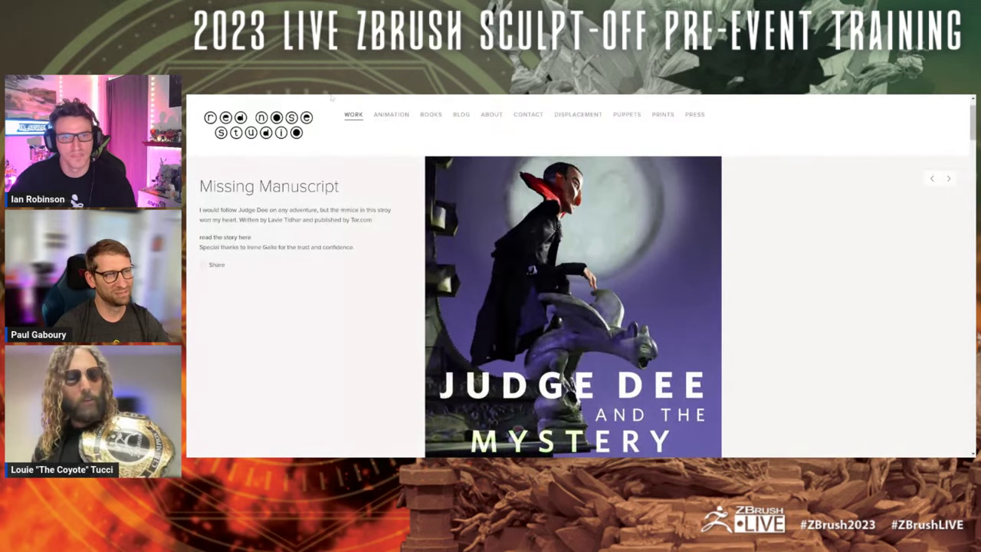
{"action": "left_click", "coordinate": [353, 114]}
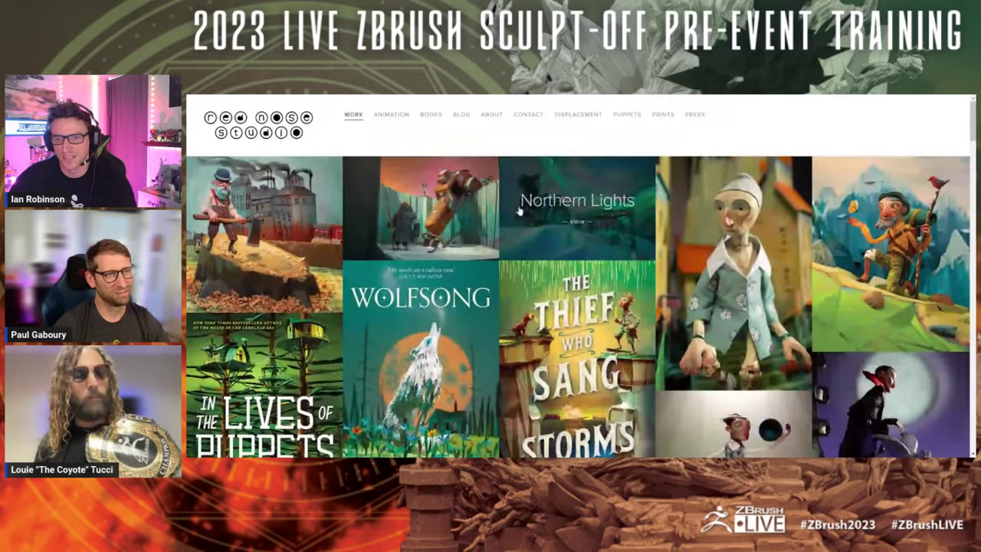
- Look over the puppet illustrations and book covers in Red Nose Studio's Work gallery
{"action": "scroll", "coordinate": [603, 218], "scroll_direction": "down", "scroll_amount": 1}
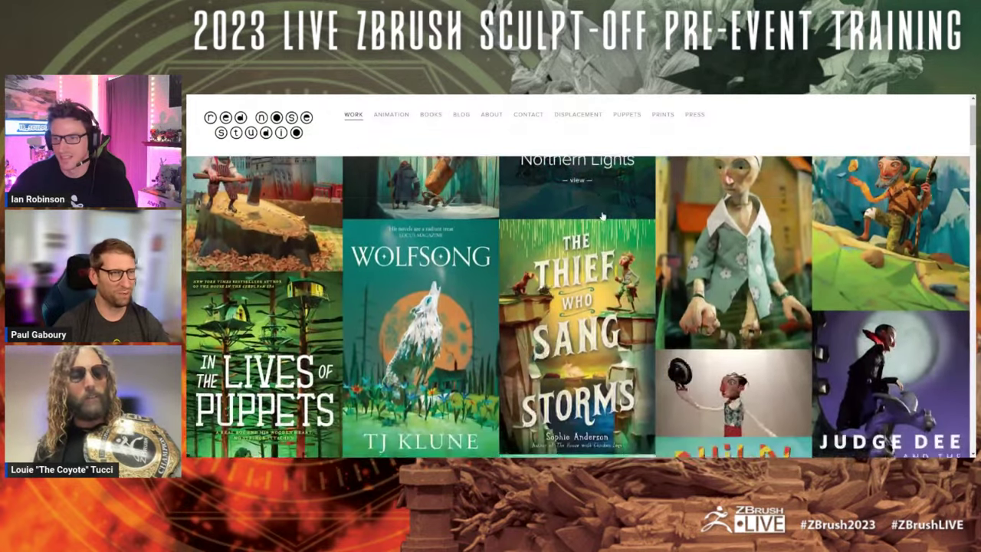
{"action": "scroll", "coordinate": [603, 217], "scroll_direction": "down", "scroll_amount": 3}
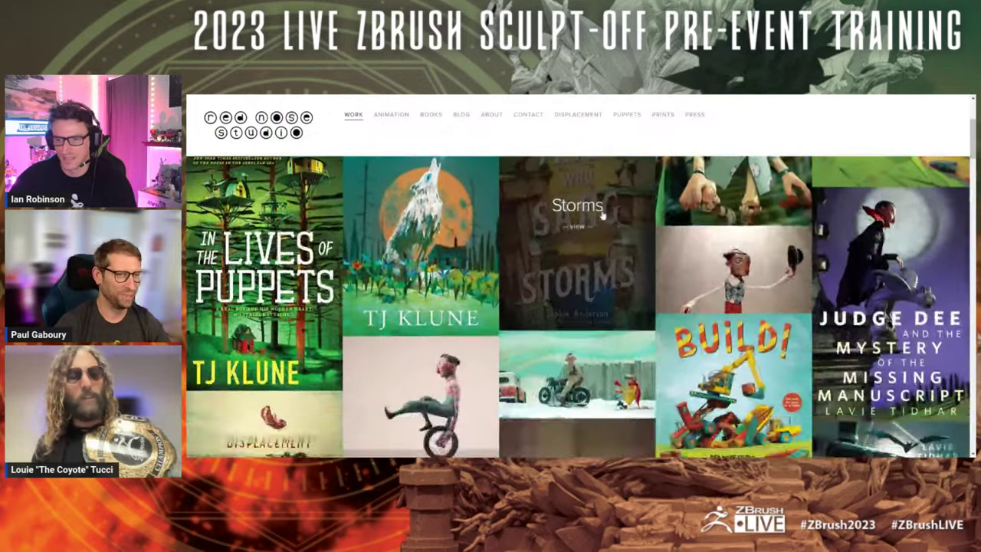
{"action": "scroll", "coordinate": [603, 217], "scroll_direction": "down", "scroll_amount": 3}
{"action": "scroll", "coordinate": [603, 216], "scroll_direction": "down", "scroll_amount": 3}
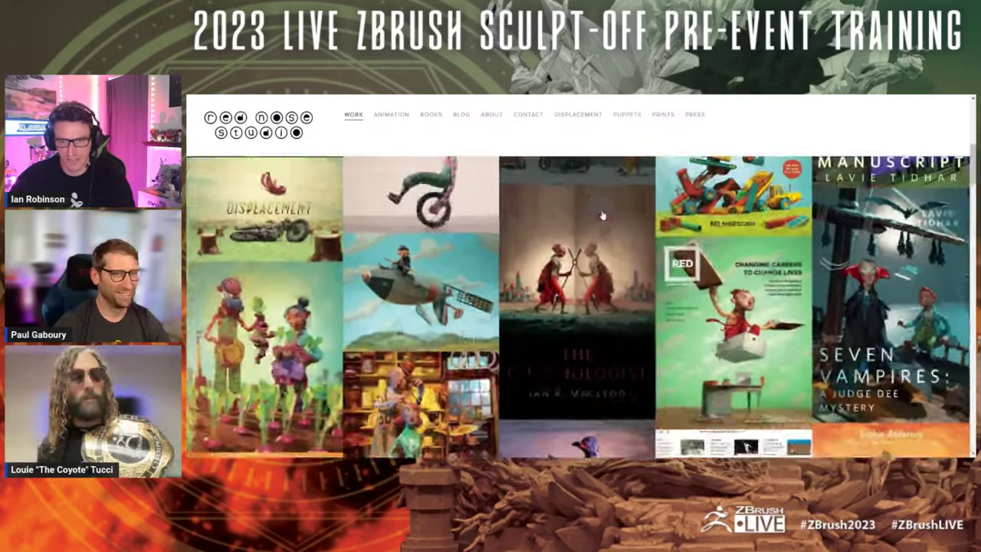
{"action": "scroll", "coordinate": [602, 216], "scroll_direction": "down", "scroll_amount": 3}
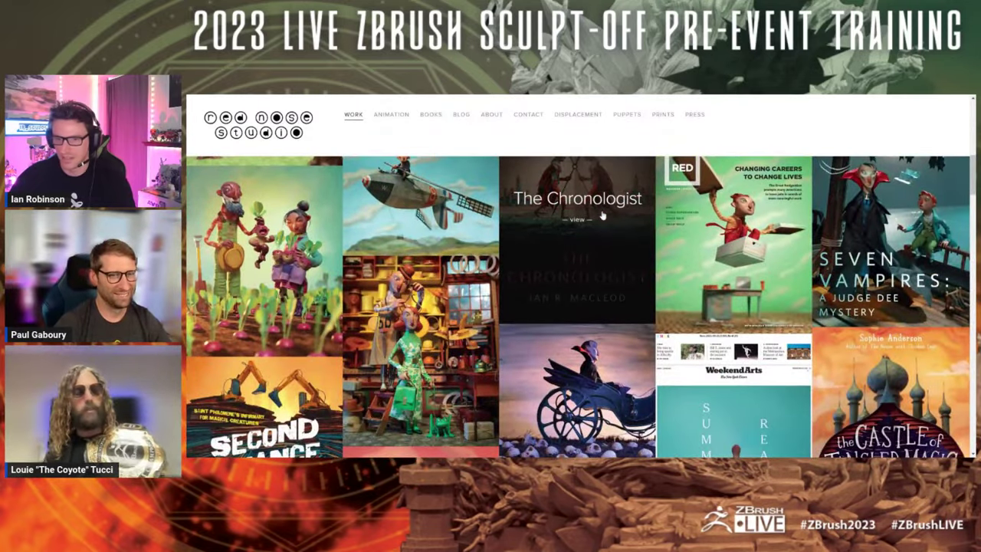
{"action": "scroll", "coordinate": [421, 133], "scroll_direction": "up", "scroll_amount": 5}
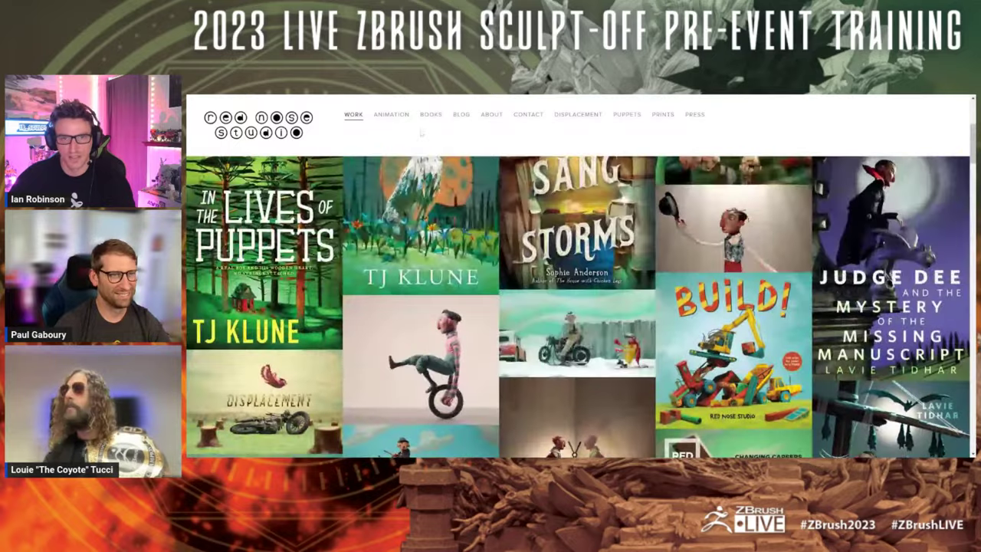
- Open Red Nose Studio's Animation page and watch its first stop-motion video in full screen with the volume lowered
{"action": "left_click", "coordinate": [382, 116]}
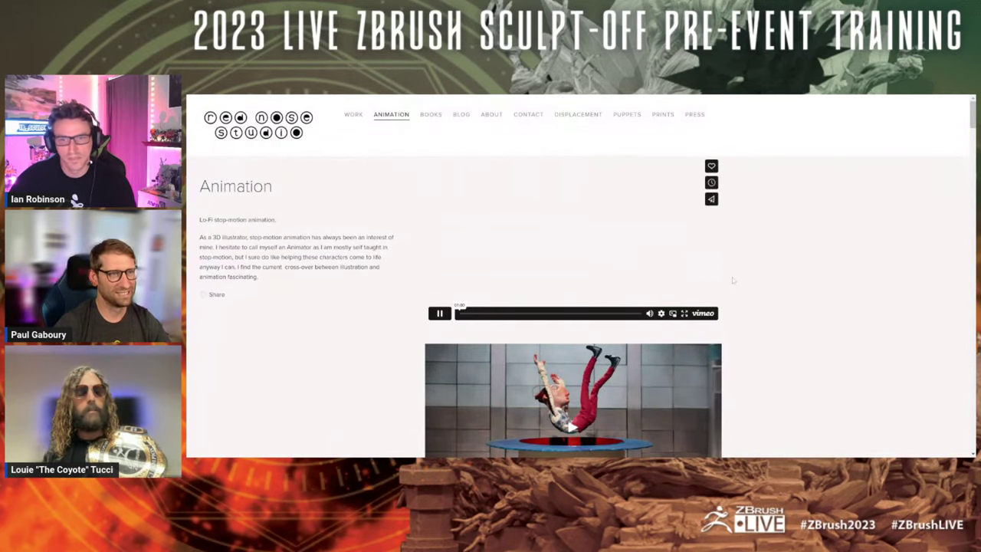
{"action": "left_click", "coordinate": [683, 316]}
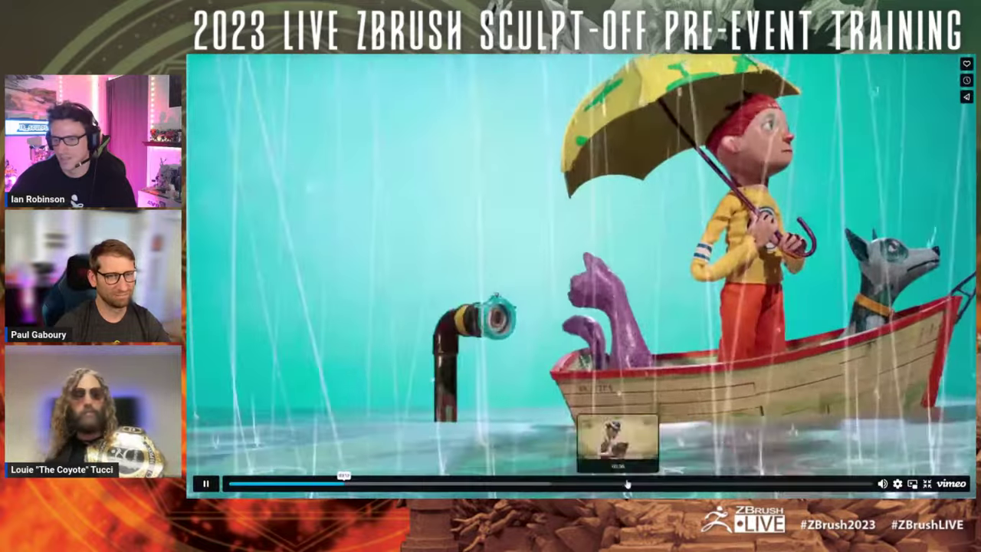
{"action": "mouse_move", "coordinate": [885, 483]}
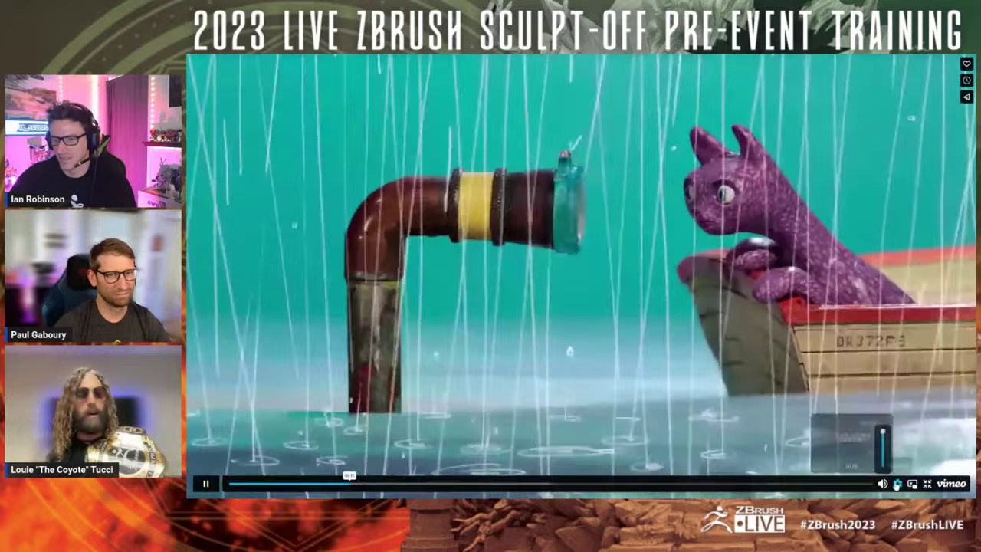
{"action": "left_click", "coordinate": [883, 457]}
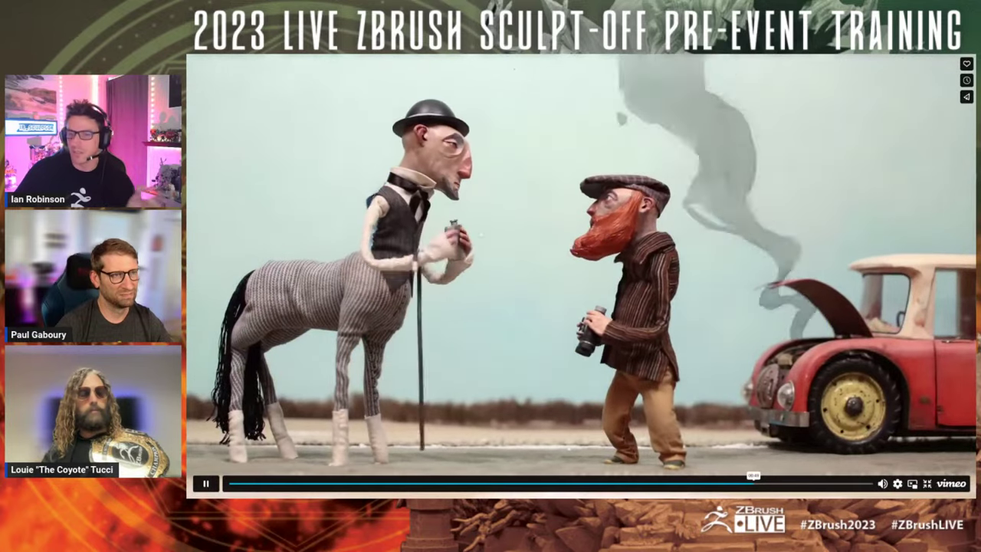
{"action": "key", "text": "space"}
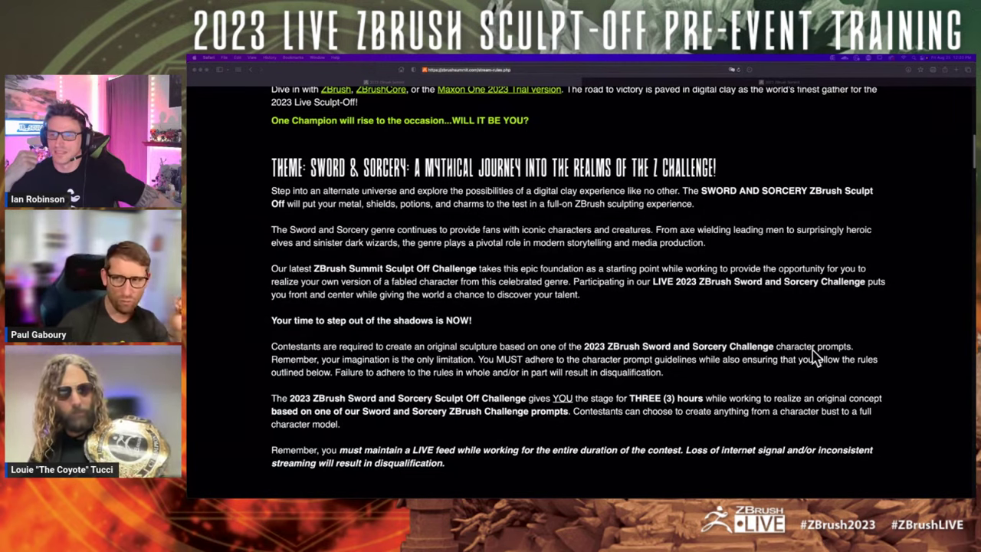
- Read the Sculpt-Off rules page from the Sword & Sorcery theme through the character prompts to Alon the Knight
{"action": "scroll", "coordinate": [549, 325], "scroll_direction": "down", "scroll_amount": 5}
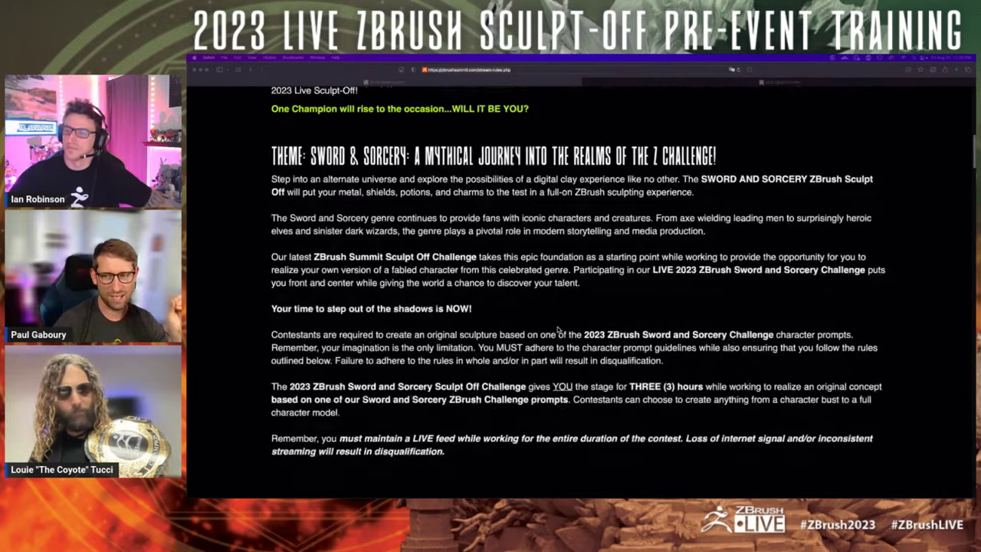
{"action": "scroll", "coordinate": [560, 332], "scroll_direction": "down", "scroll_amount": 3}
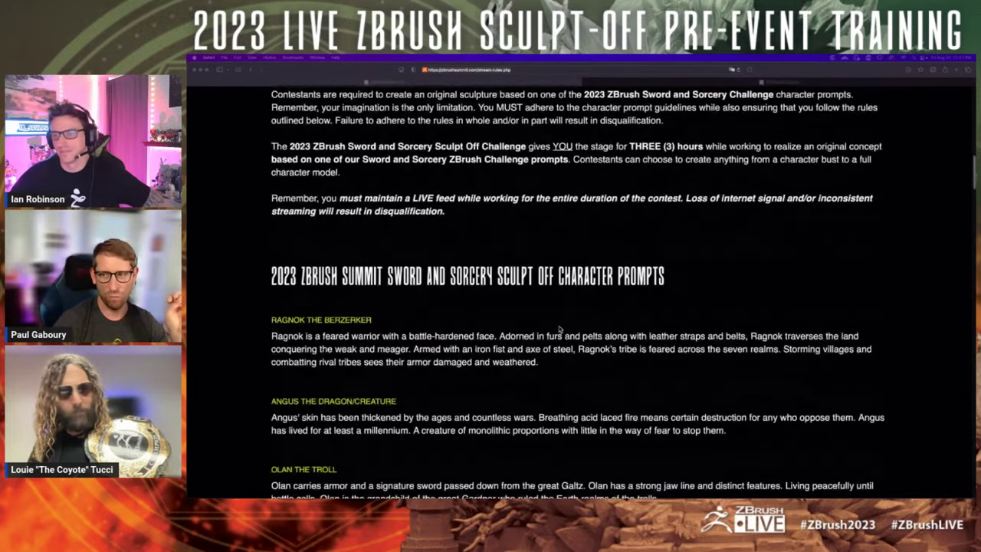
{"action": "scroll", "coordinate": [560, 331], "scroll_direction": "down", "scroll_amount": 1}
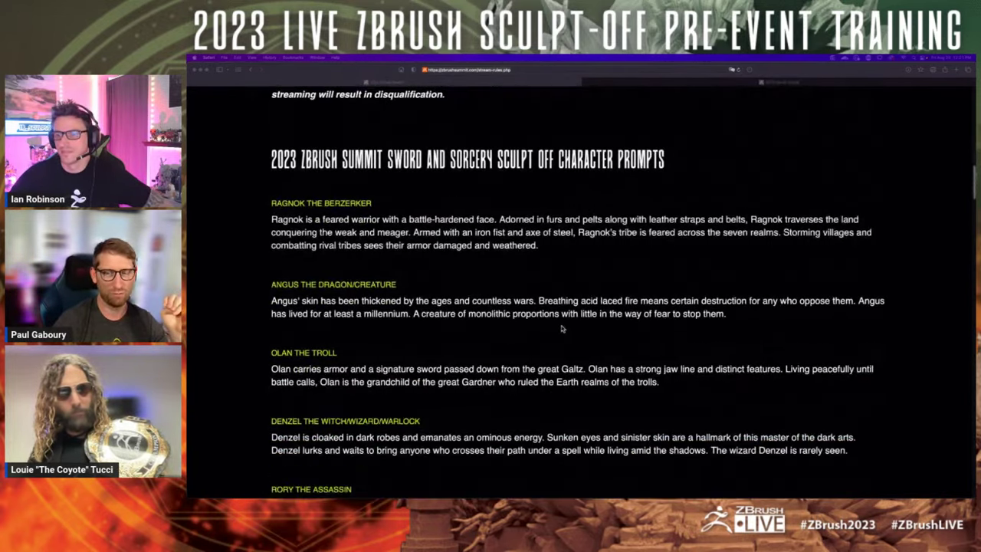
{"action": "scroll", "coordinate": [539, 342], "scroll_direction": "down", "scroll_amount": 1}
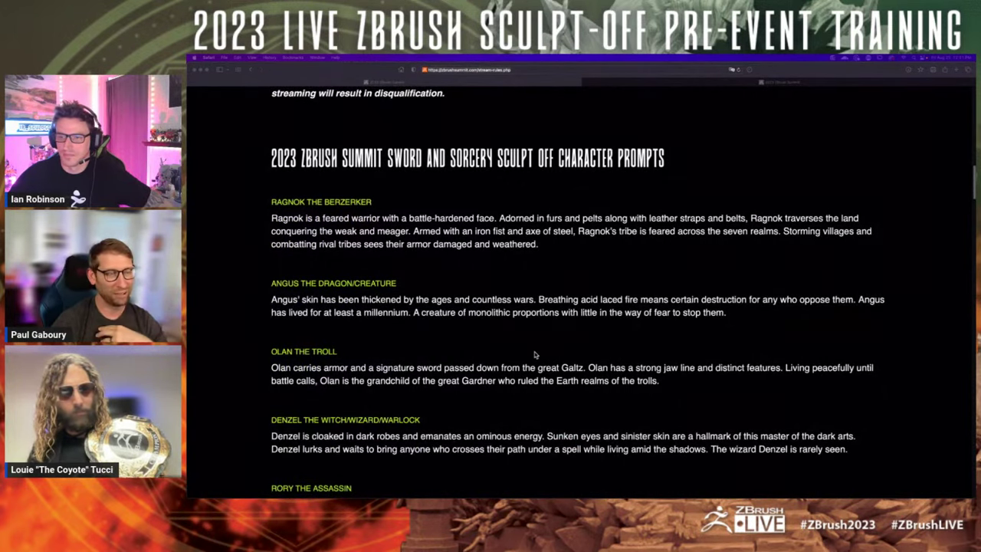
{"action": "scroll", "coordinate": [525, 364], "scroll_direction": "down", "scroll_amount": 1}
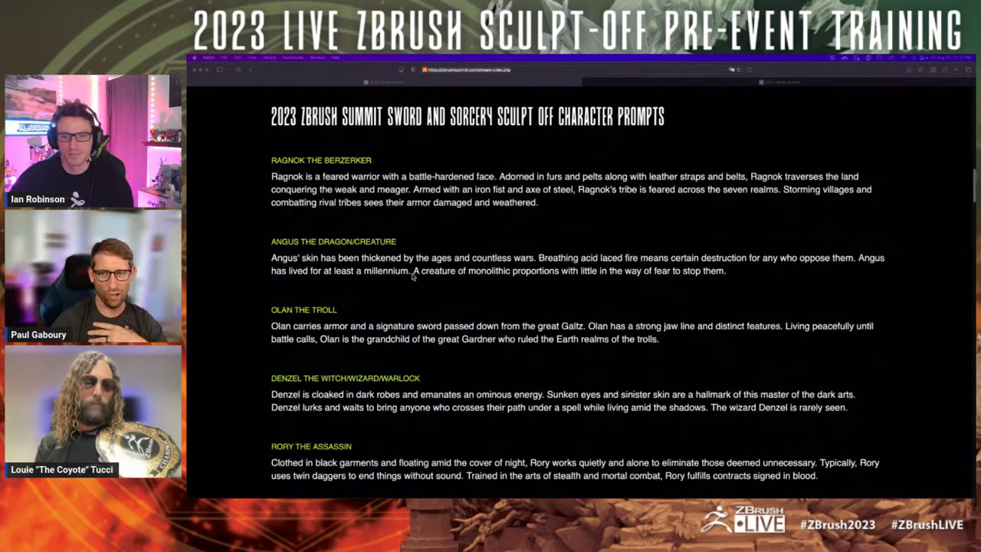
{"action": "scroll", "coordinate": [505, 341], "scroll_direction": "down", "scroll_amount": 1}
{"action": "scroll", "coordinate": [502, 334], "scroll_direction": "down", "scroll_amount": 5}
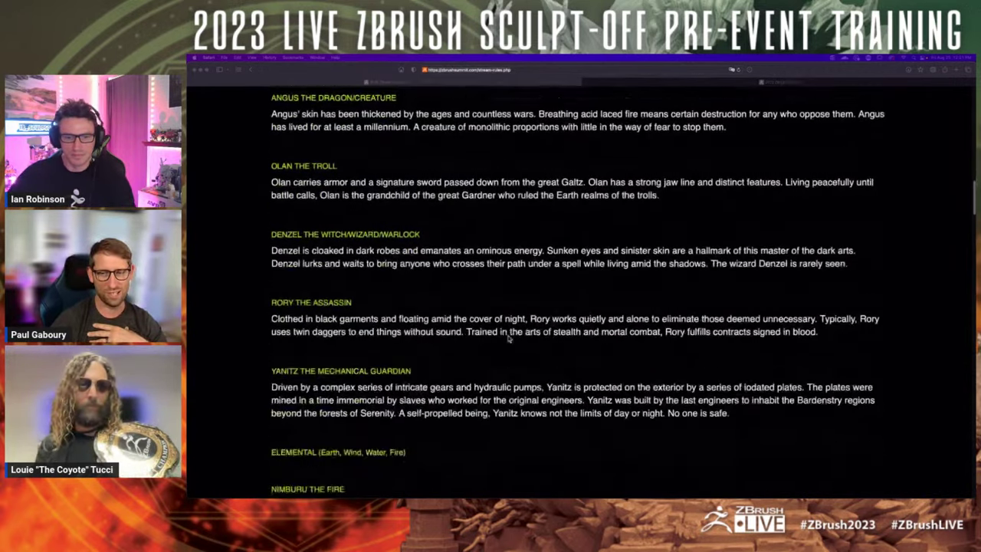
{"action": "scroll", "coordinate": [525, 330], "scroll_direction": "down", "scroll_amount": 6}
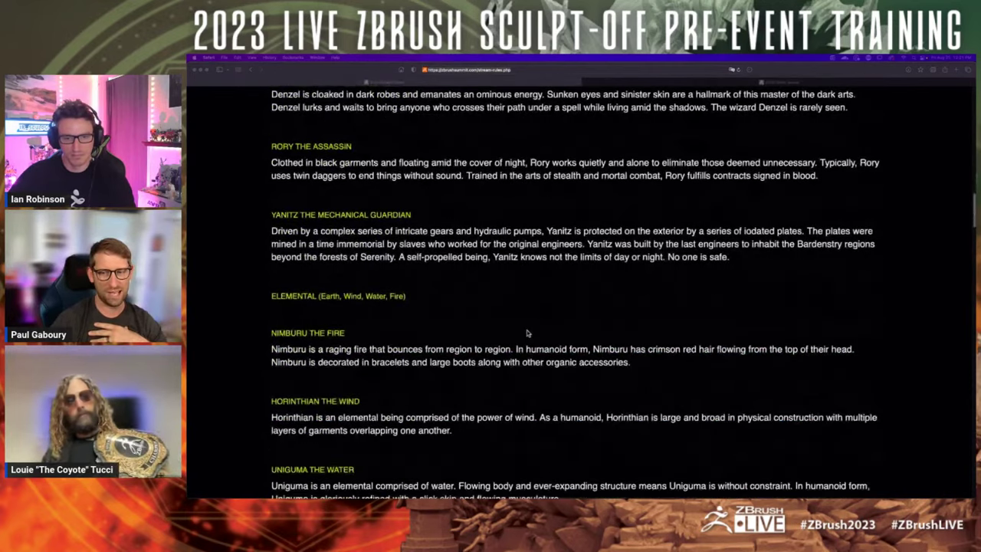
{"action": "scroll", "coordinate": [527, 332], "scroll_direction": "down", "scroll_amount": 5}
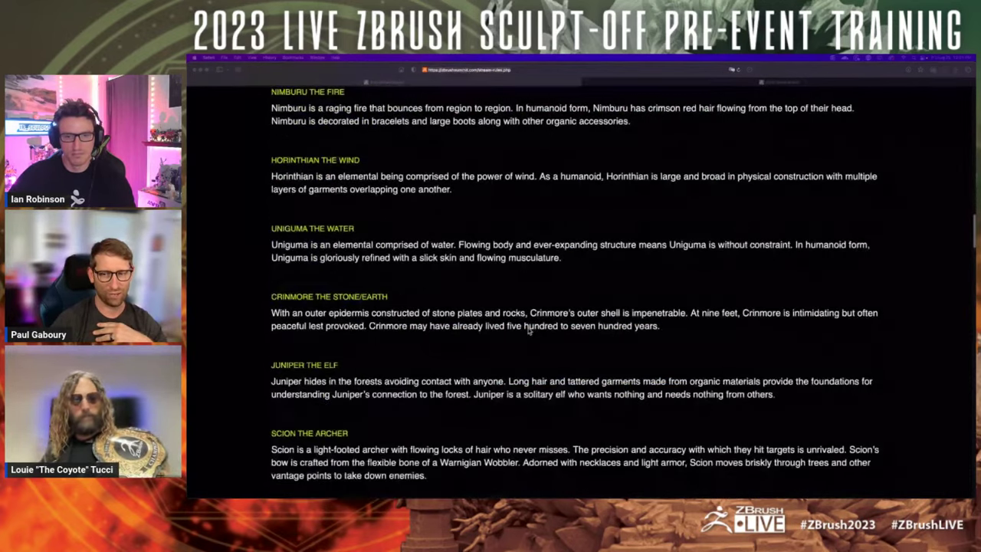
{"action": "scroll", "coordinate": [527, 332], "scroll_direction": "down", "scroll_amount": 2}
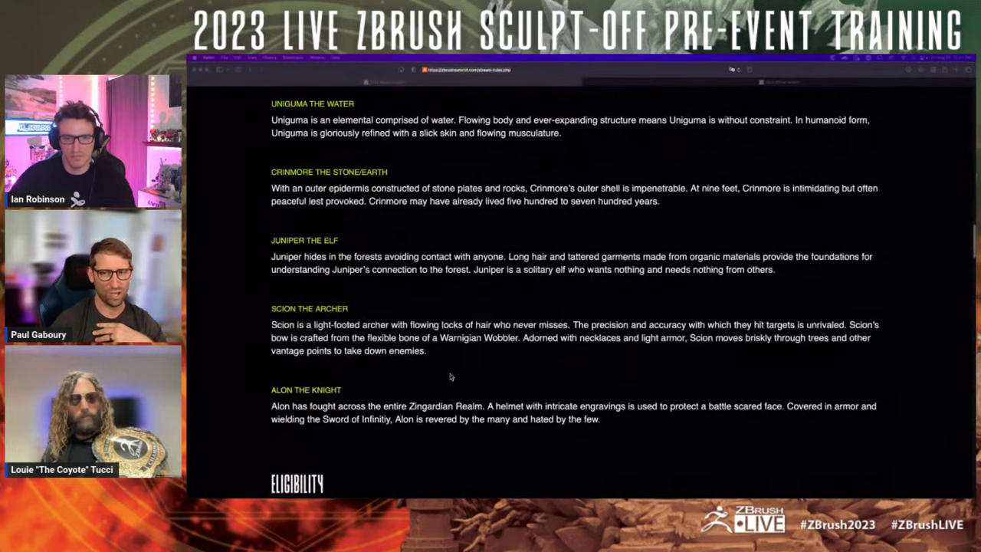
- Return to the start of the character prompts and point out Ragnok the Berzerker
{"action": "scroll", "coordinate": [424, 381], "scroll_direction": "up", "scroll_amount": 3}
{"action": "scroll", "coordinate": [423, 381], "scroll_direction": "up", "scroll_amount": 7}
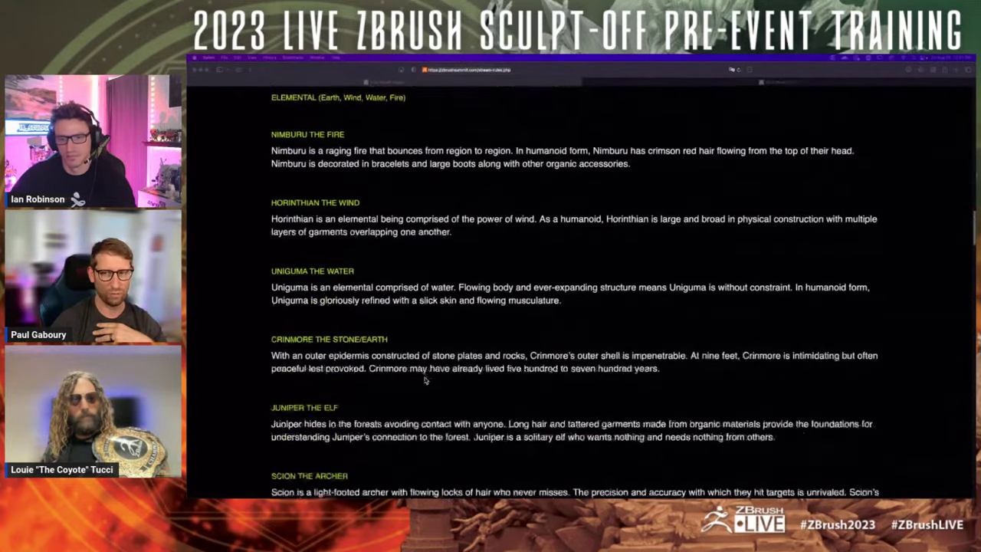
{"action": "scroll", "coordinate": [426, 380], "scroll_direction": "up", "scroll_amount": 5}
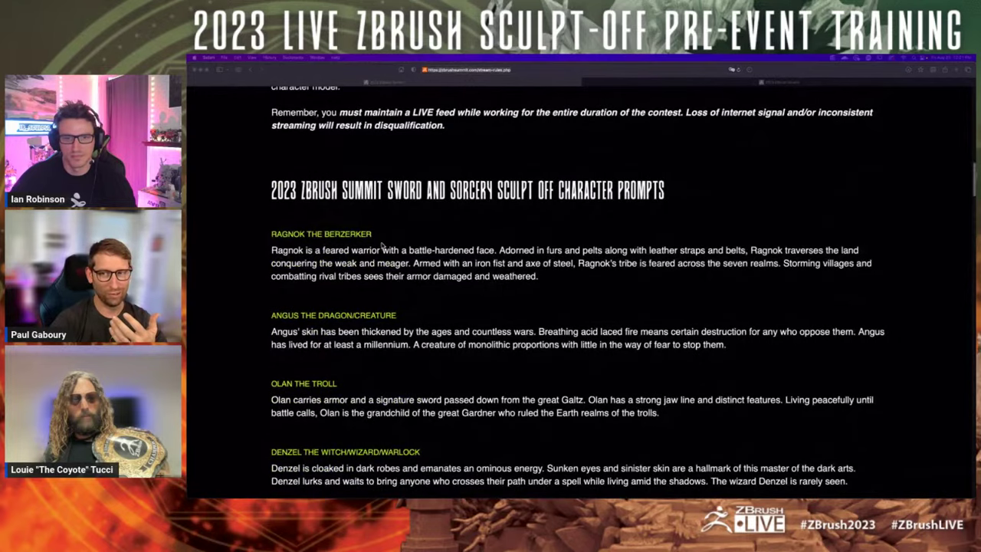
{"action": "left_click", "coordinate": [355, 235]}
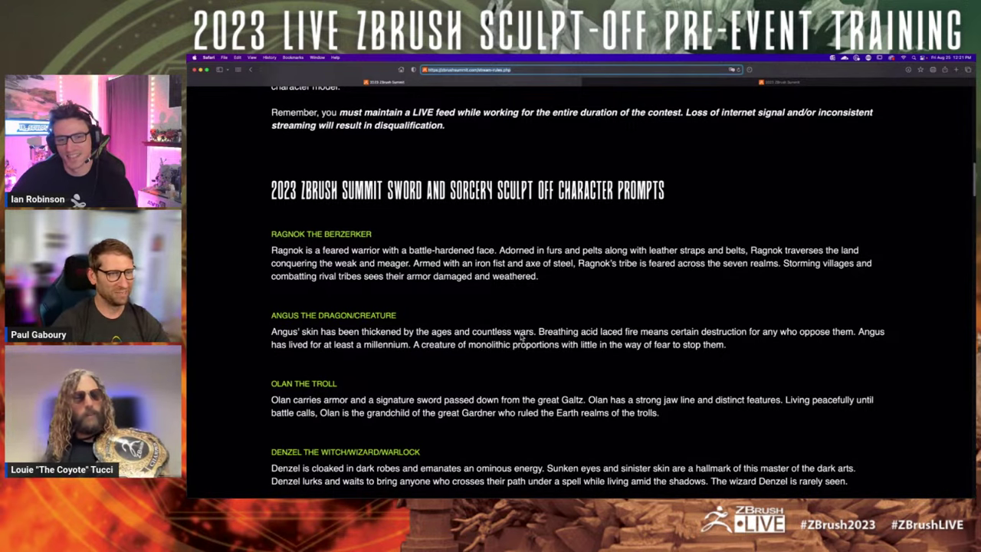
- Review the character prompts again from Ragnok the Berzerker to Alon the Knight, and go back to the Elemental group
{"action": "scroll", "coordinate": [523, 340], "scroll_direction": "down", "scroll_amount": 1}
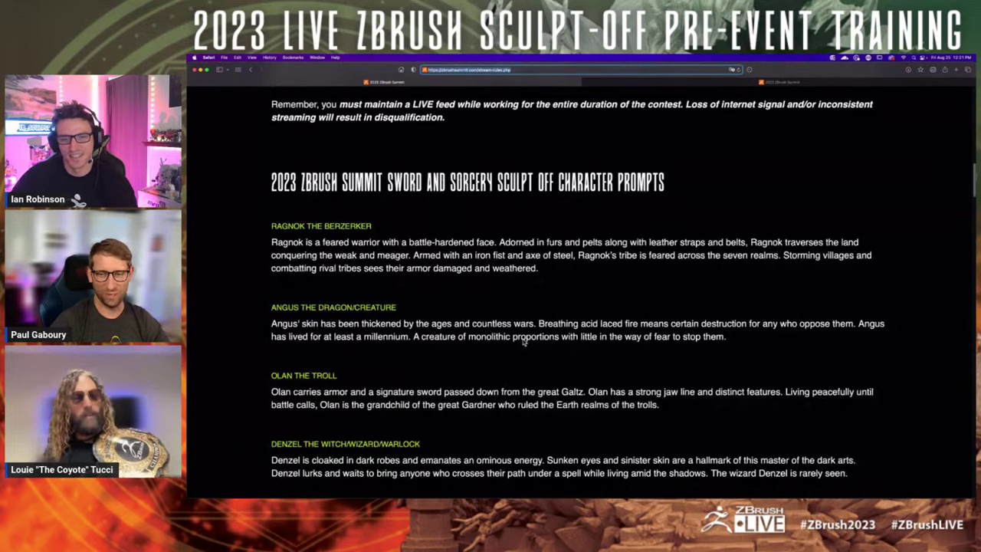
{"action": "scroll", "coordinate": [514, 352], "scroll_direction": "down", "scroll_amount": 1}
{"action": "scroll", "coordinate": [456, 379], "scroll_direction": "down", "scroll_amount": 5}
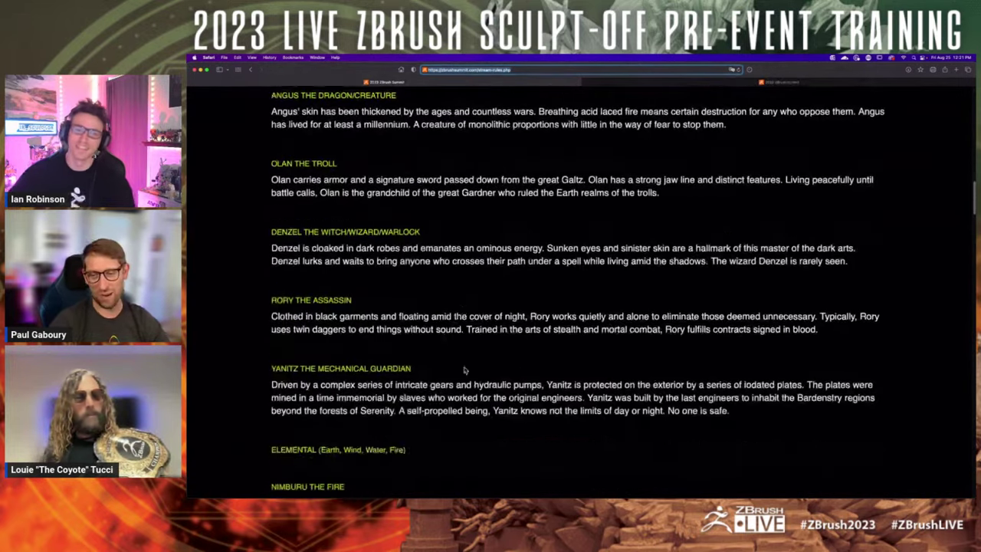
{"action": "scroll", "coordinate": [468, 371], "scroll_direction": "down", "scroll_amount": 8}
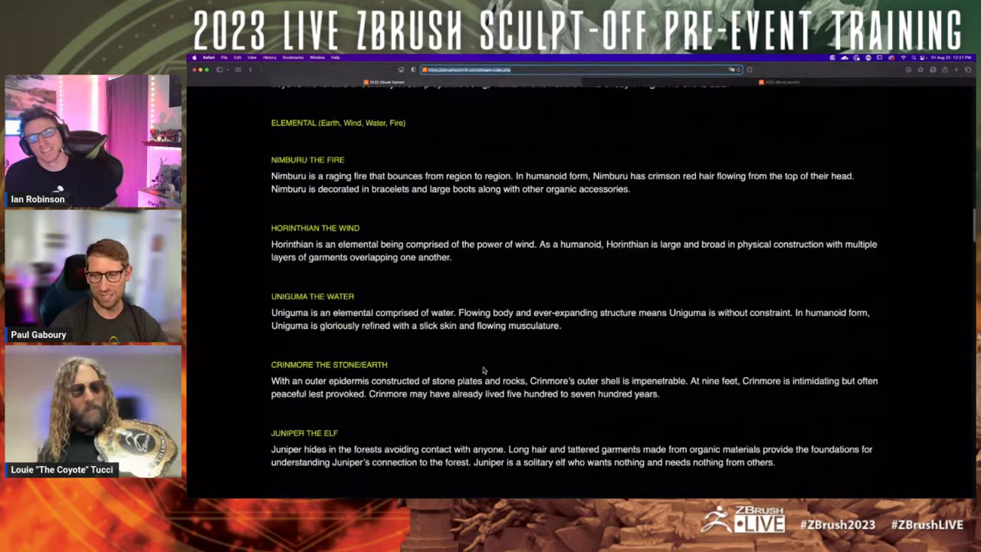
{"action": "scroll", "coordinate": [483, 370], "scroll_direction": "down", "scroll_amount": 3}
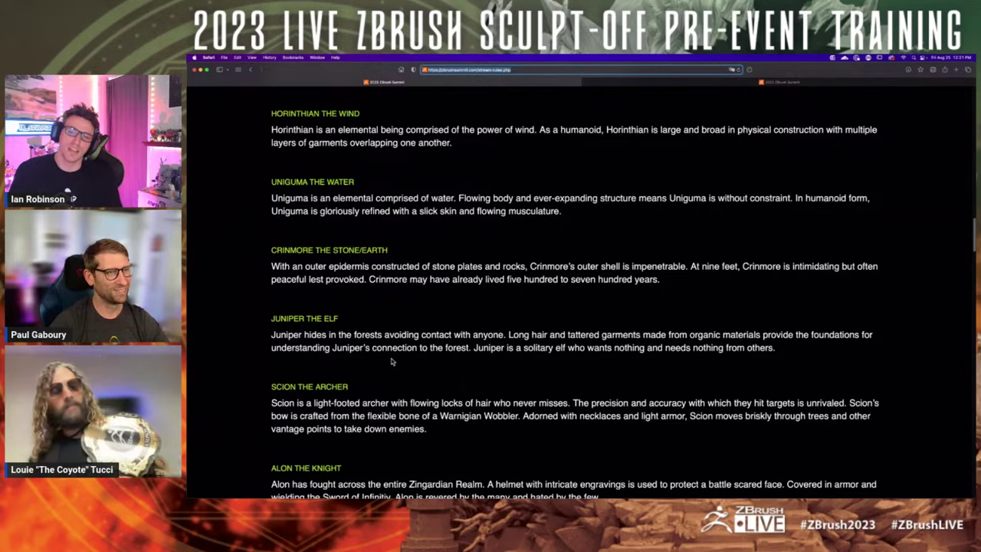
{"action": "scroll", "coordinate": [405, 364], "scroll_direction": "down", "scroll_amount": 3}
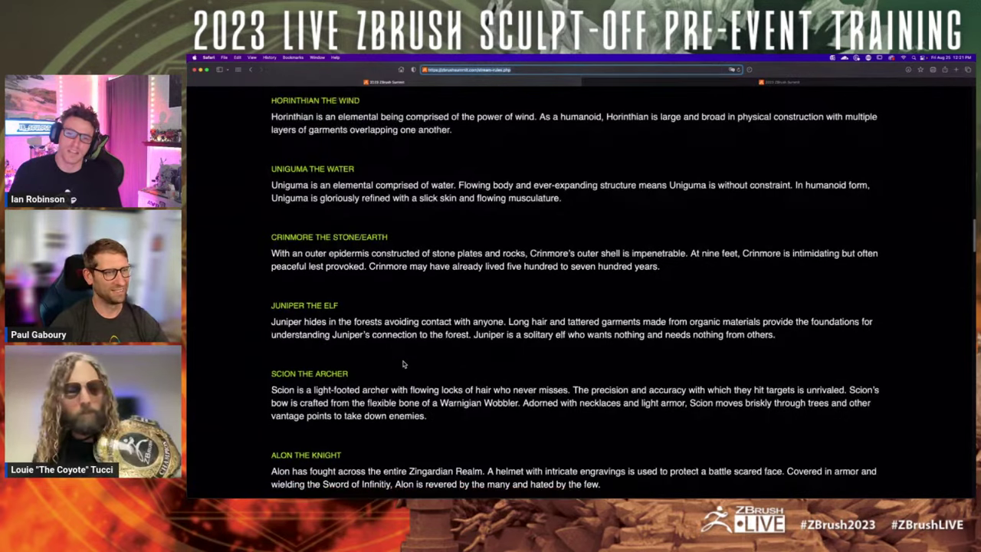
{"action": "scroll", "coordinate": [414, 368], "scroll_direction": "up", "scroll_amount": 6}
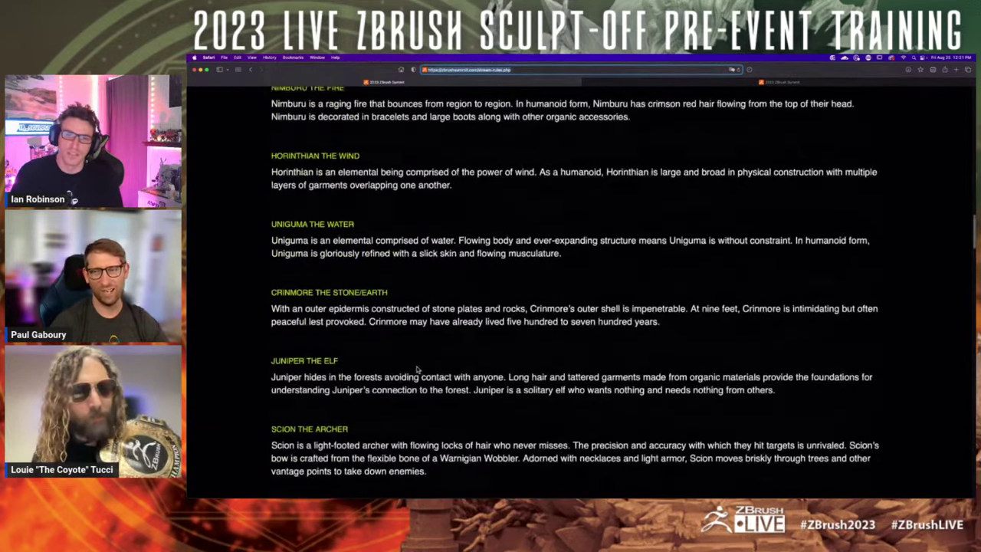
{"action": "scroll", "coordinate": [380, 355], "scroll_direction": "up", "scroll_amount": 2}
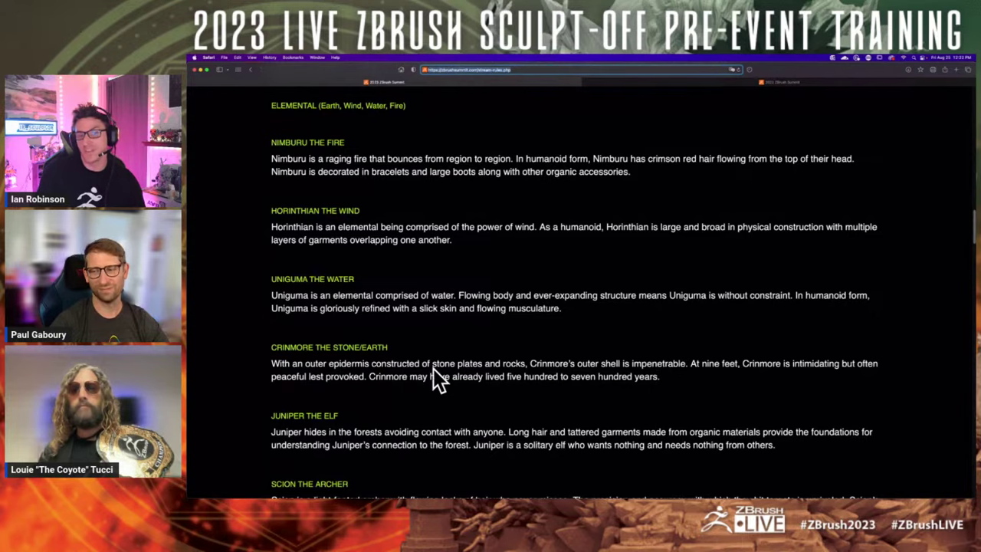
{"action": "scroll", "coordinate": [365, 340], "scroll_direction": "up", "scroll_amount": 3}
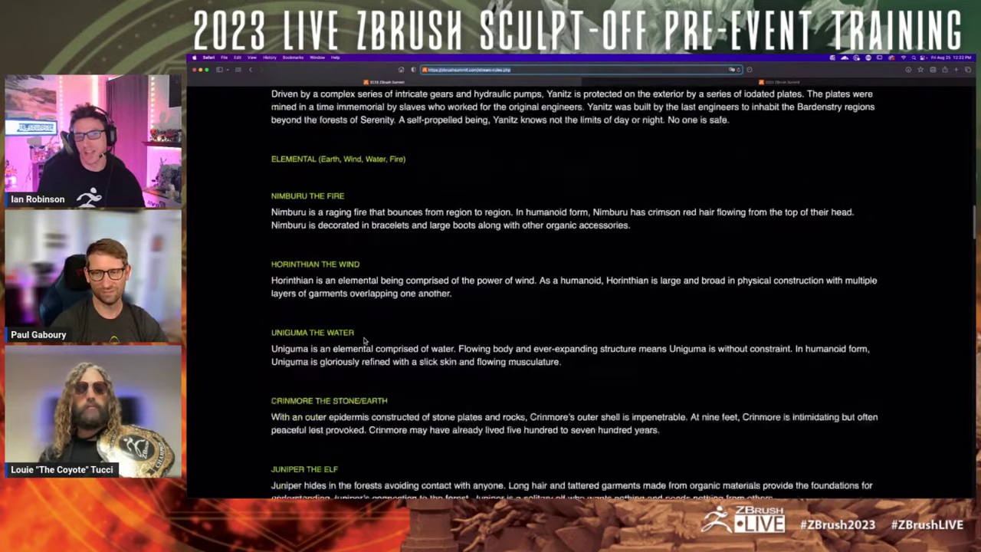
- Return from the Elemental prompts to the Sword & Sorcery theme introduction and the contest requirements
{"action": "scroll", "coordinate": [365, 341], "scroll_direction": "up", "scroll_amount": 10}
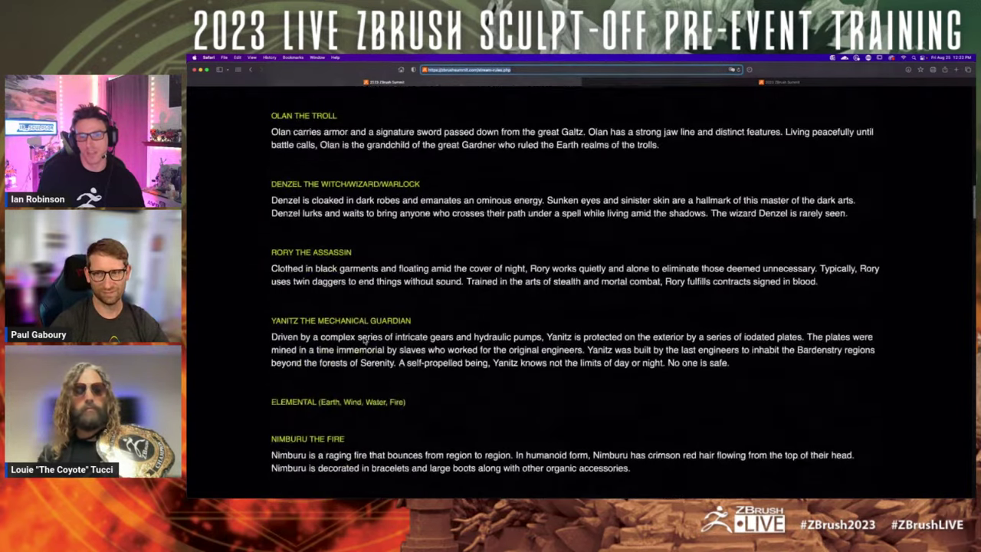
{"action": "scroll", "coordinate": [365, 342], "scroll_direction": "up", "scroll_amount": 8}
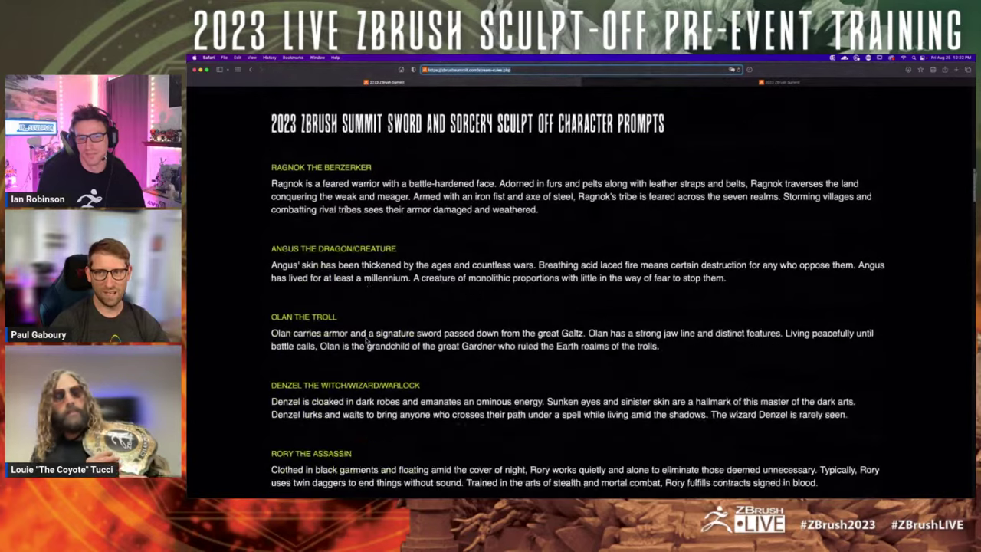
{"action": "scroll", "coordinate": [367, 341], "scroll_direction": "up", "scroll_amount": 3}
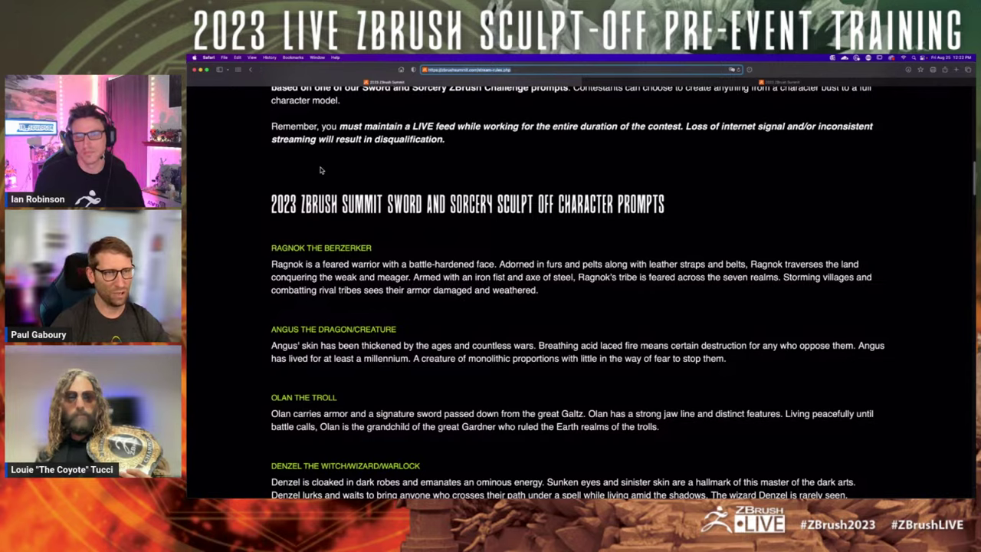
{"action": "scroll", "coordinate": [707, 266], "scroll_direction": "up", "scroll_amount": 3}
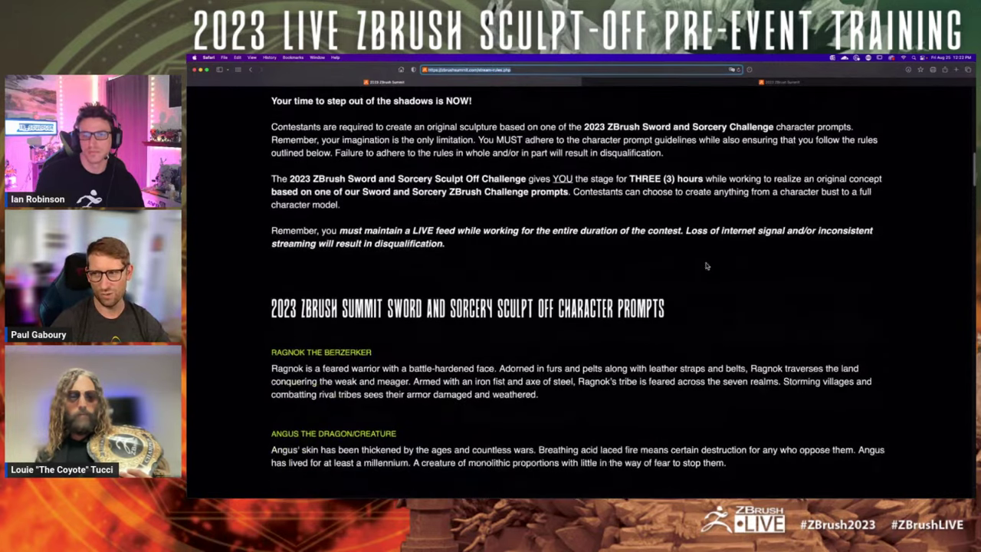
{"action": "scroll", "coordinate": [707, 266], "scroll_direction": "up", "scroll_amount": 5}
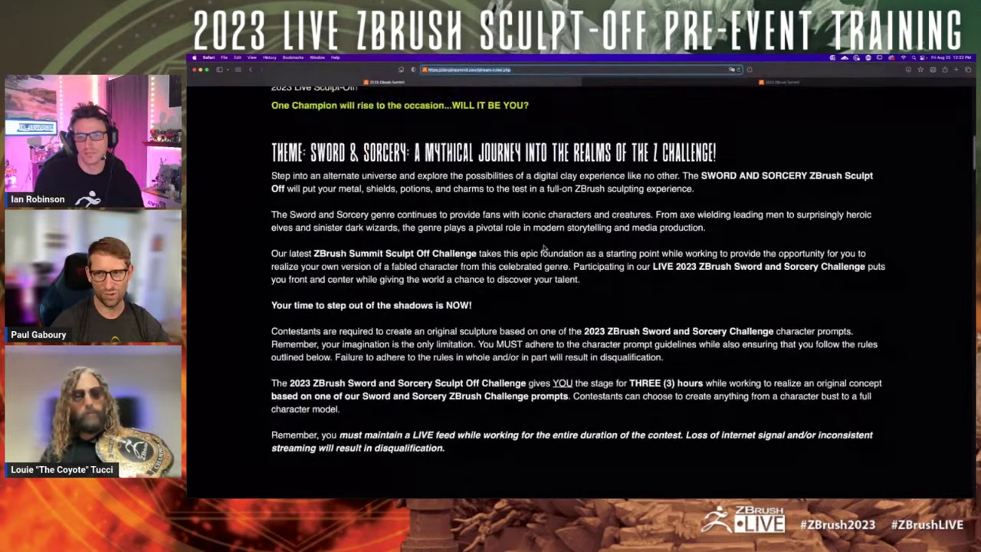
{"action": "scroll", "coordinate": [543, 247], "scroll_direction": "up", "scroll_amount": 1}
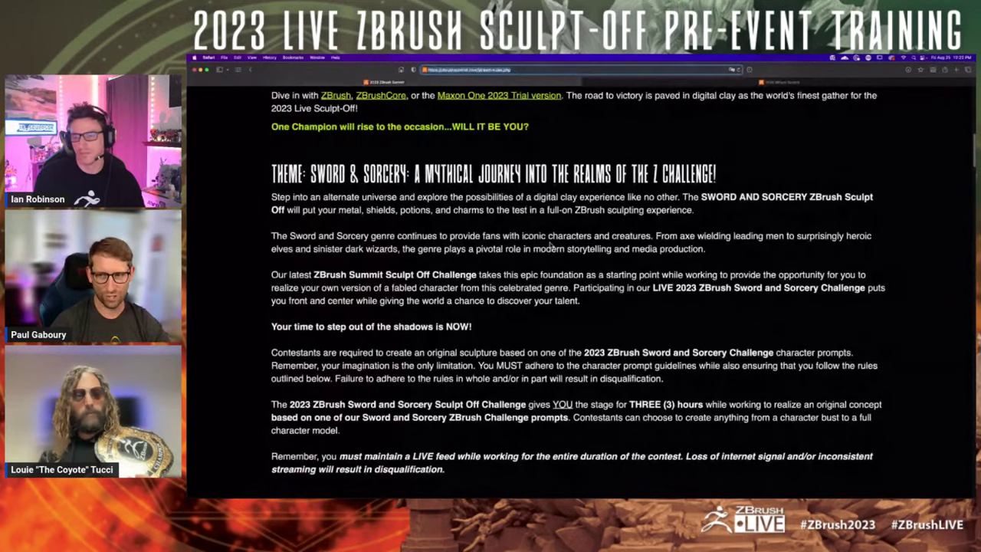
- Review the contest requirements again, from the theme text to the first character prompts
{"action": "scroll", "coordinate": [550, 243], "scroll_direction": "down", "scroll_amount": 1}
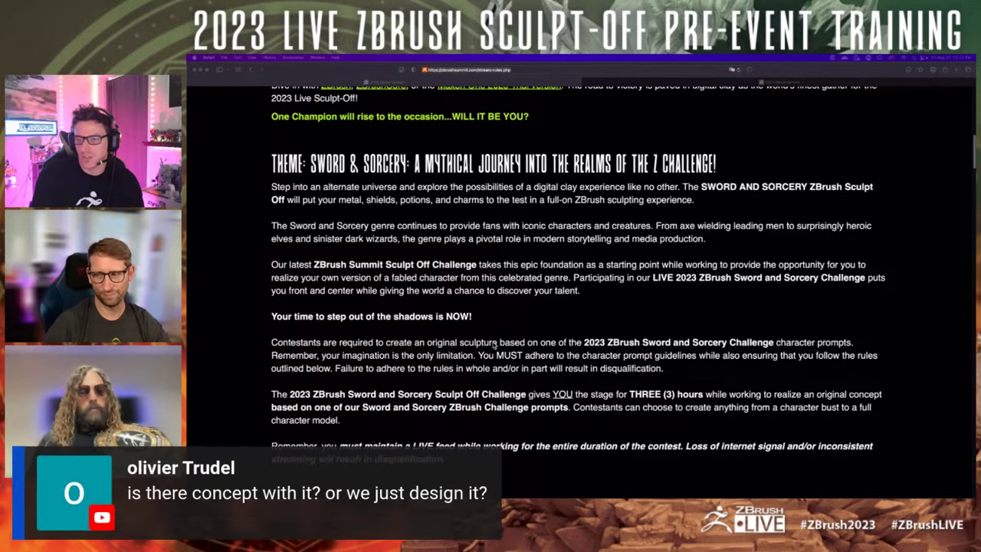
{"action": "scroll", "coordinate": [498, 343], "scroll_direction": "down", "scroll_amount": 3}
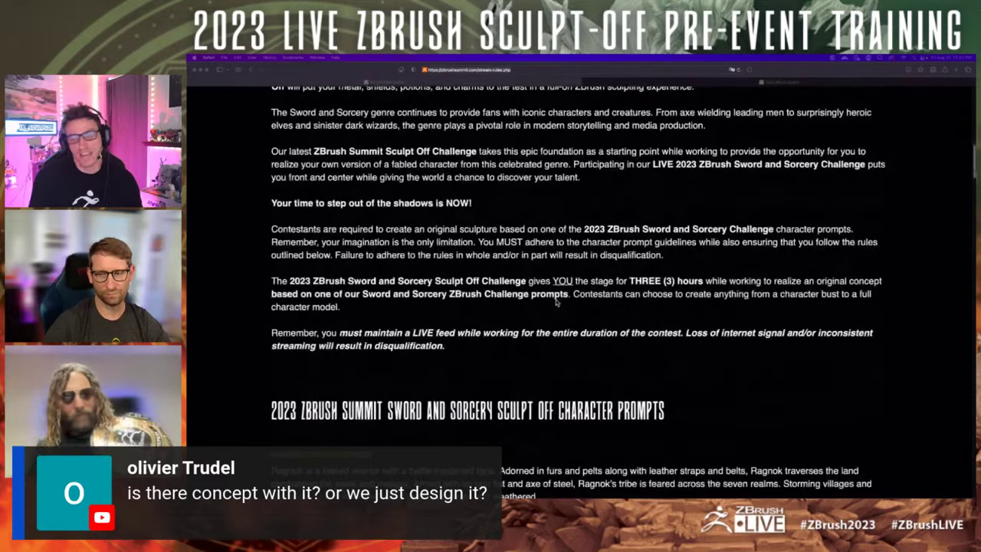
{"action": "scroll", "coordinate": [557, 302], "scroll_direction": "down", "scroll_amount": 2}
{"action": "scroll", "coordinate": [537, 343], "scroll_direction": "down", "scroll_amount": 1}
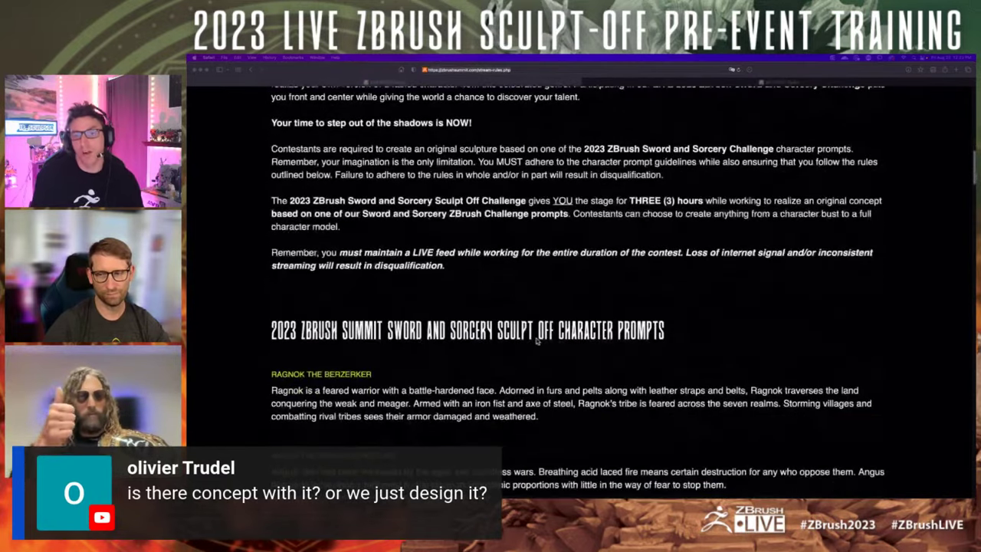
{"action": "scroll", "coordinate": [541, 345], "scroll_direction": "down", "scroll_amount": 2}
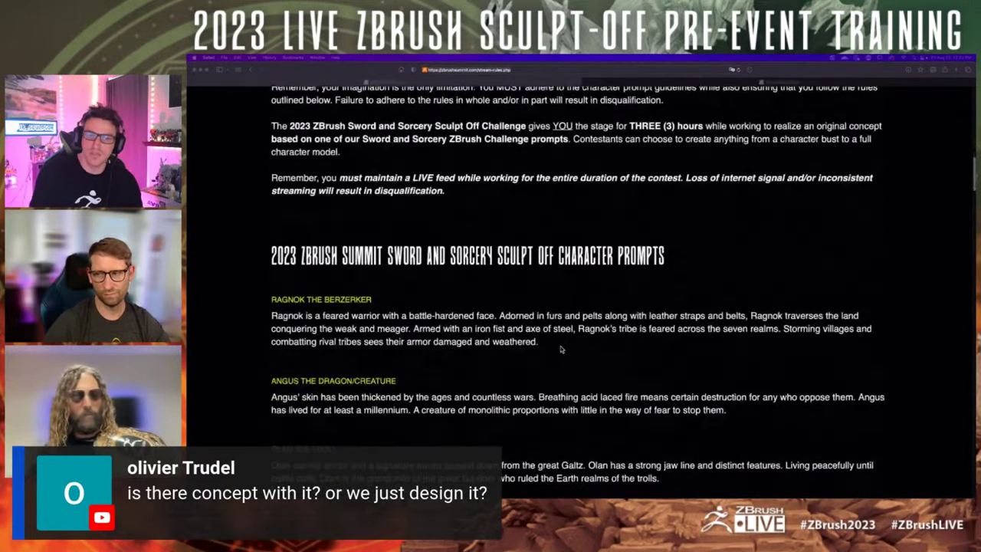
{"action": "scroll", "coordinate": [563, 356], "scroll_direction": "down", "scroll_amount": 3}
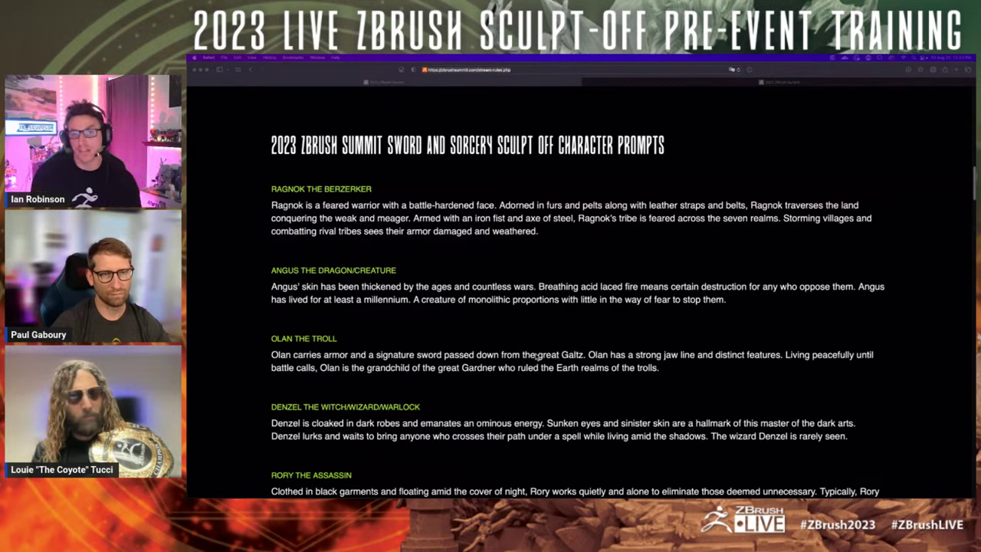
- Go past the remaining character prompts to the Eligibility and Contest Schedule sections
{"action": "scroll", "coordinate": [536, 371], "scroll_direction": "down", "scroll_amount": 5}
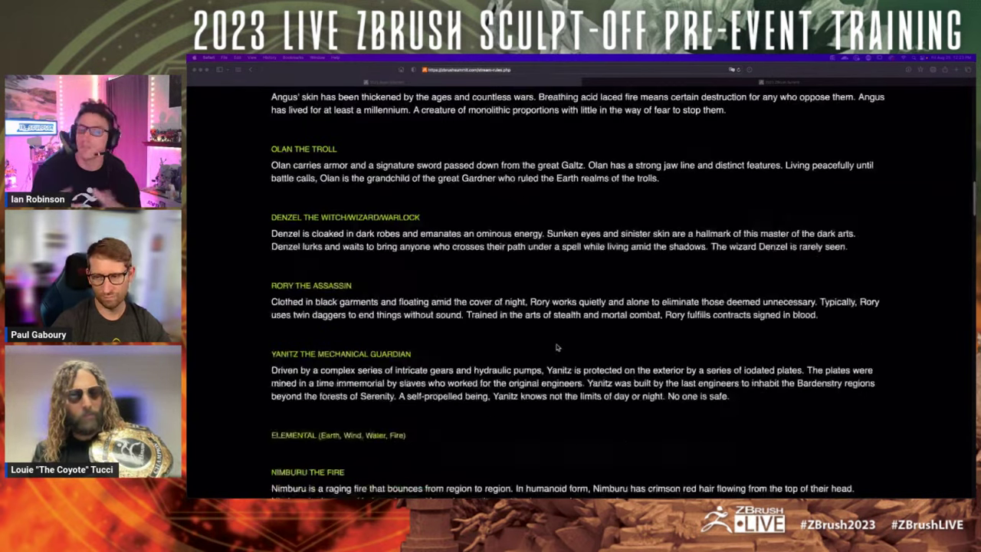
{"action": "scroll", "coordinate": [557, 348], "scroll_direction": "down", "scroll_amount": 15}
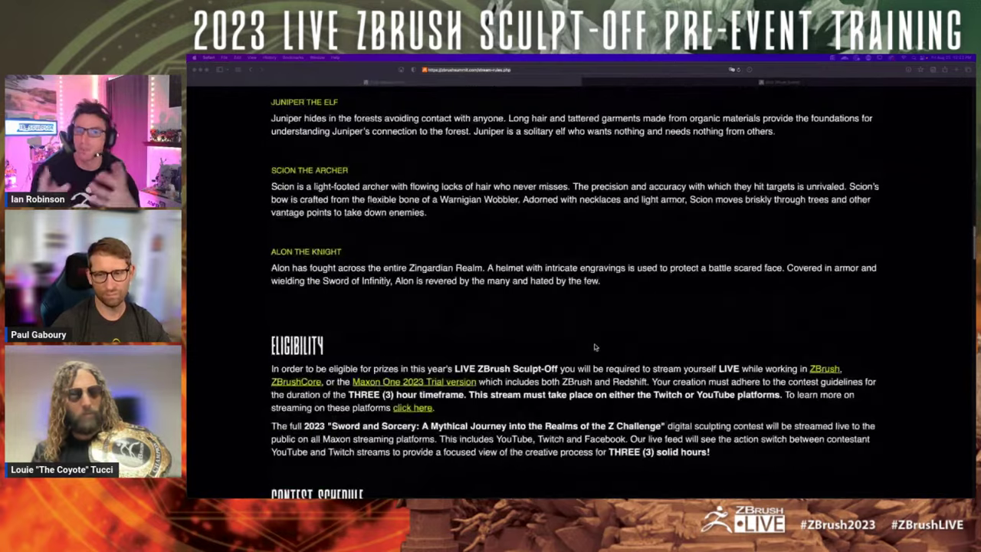
{"action": "scroll", "coordinate": [594, 347], "scroll_direction": "down", "scroll_amount": 4}
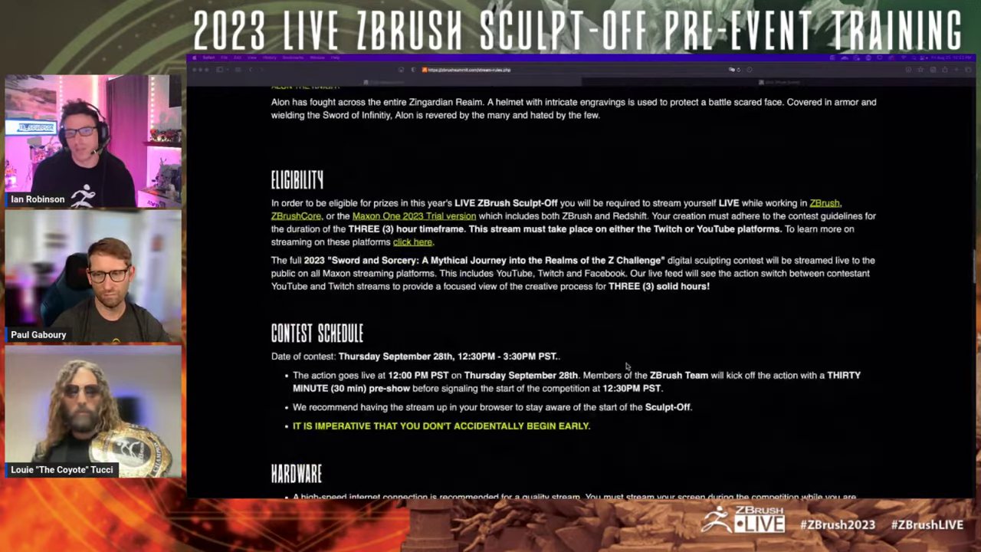
{"action": "scroll", "coordinate": [627, 366], "scroll_direction": "down", "scroll_amount": 1}
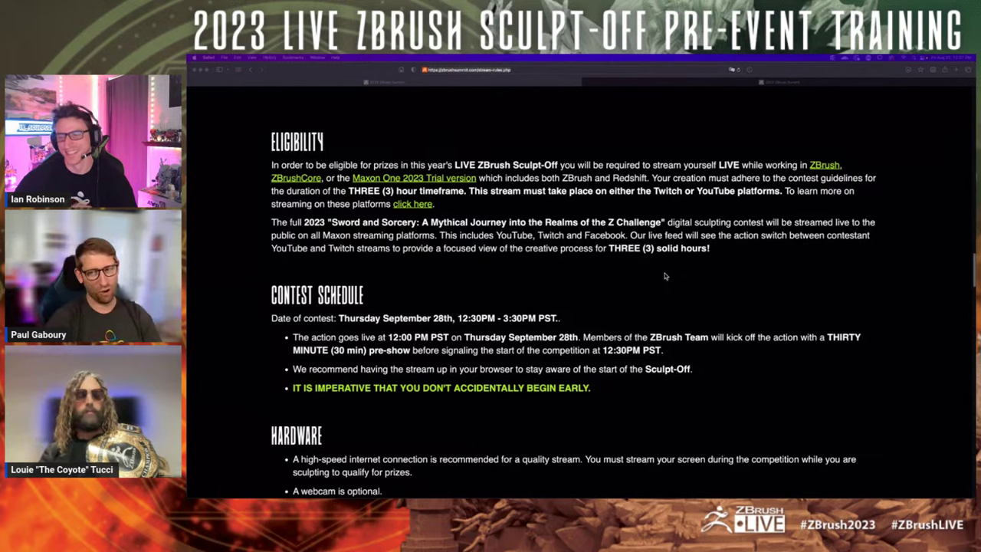
- Read on from the Contest Schedule through the Hardware section and into the numbered contest rules
{"action": "scroll", "coordinate": [660, 274], "scroll_direction": "down", "scroll_amount": 3}
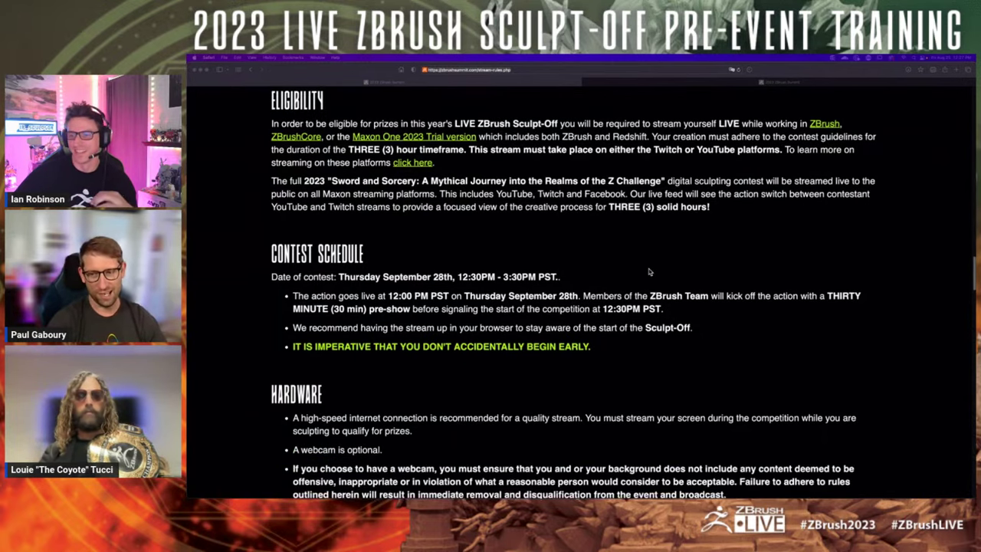
{"action": "scroll", "coordinate": [649, 271], "scroll_direction": "down", "scroll_amount": 15}
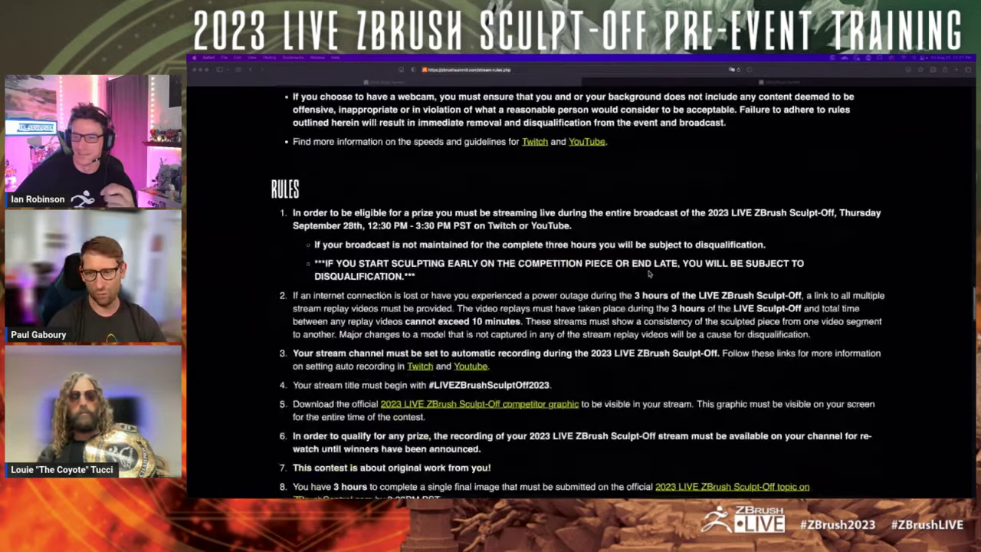
{"action": "scroll", "coordinate": [649, 275], "scroll_direction": "down", "scroll_amount": 4}
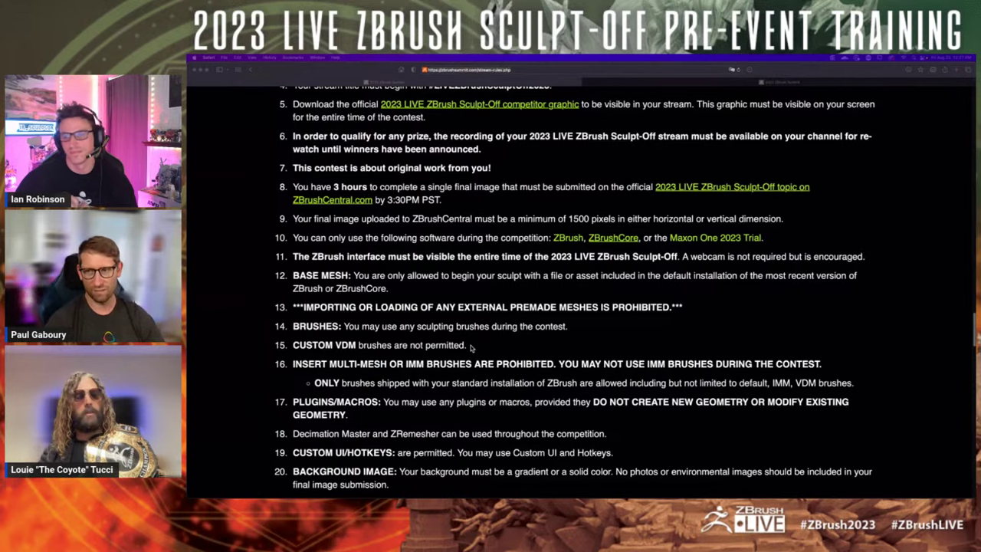
- Highlight rule 16 on Insert Multi-Mesh and IMM brushes, check the rules below it, and clear the highlight
{"action": "scroll", "coordinate": [471, 348], "scroll_direction": "up", "scroll_amount": 2}
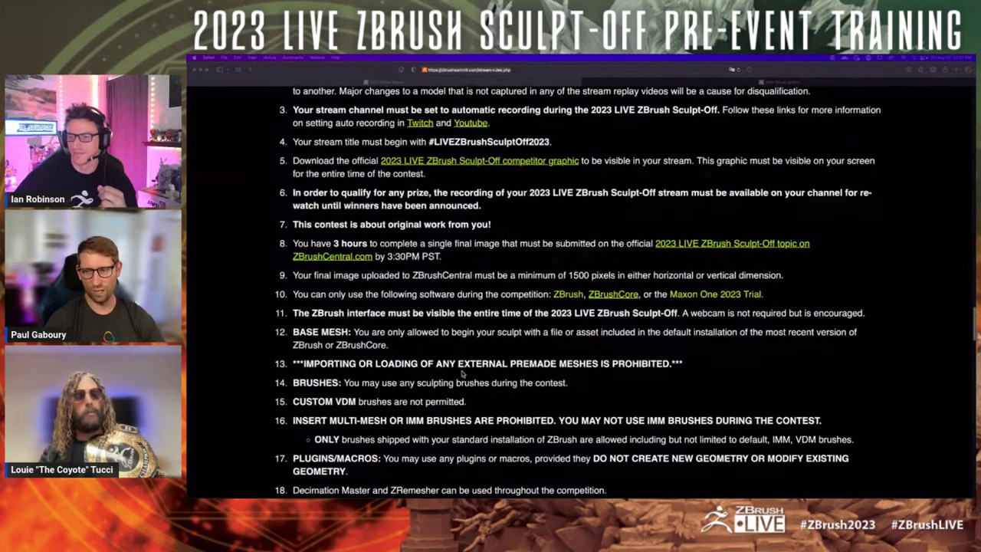
{"action": "scroll", "coordinate": [461, 374], "scroll_direction": "down", "scroll_amount": 2}
{"action": "triple_click", "coordinate": [423, 367]}
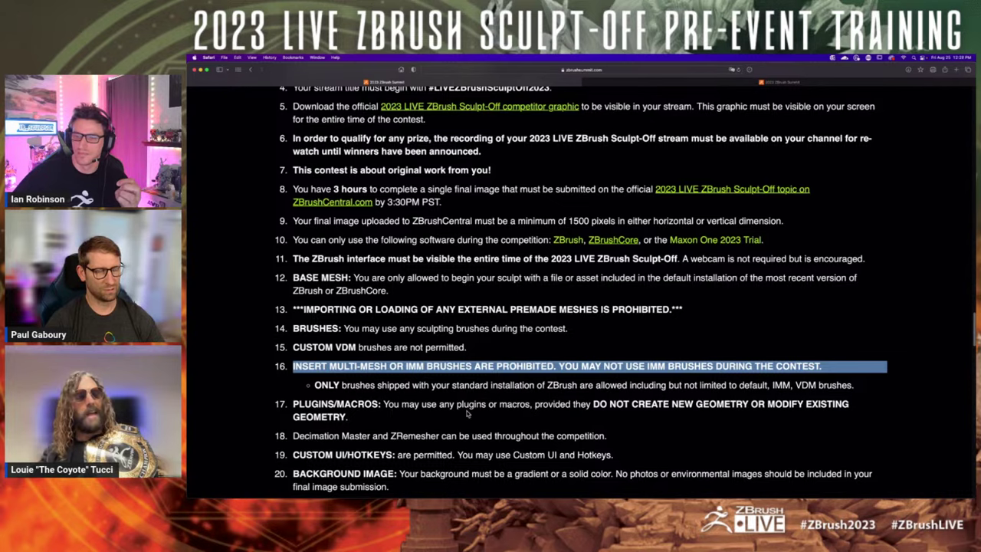
{"action": "scroll", "coordinate": [620, 418], "scroll_direction": "down", "scroll_amount": 2}
{"action": "scroll", "coordinate": [638, 417], "scroll_direction": "down", "scroll_amount": 2}
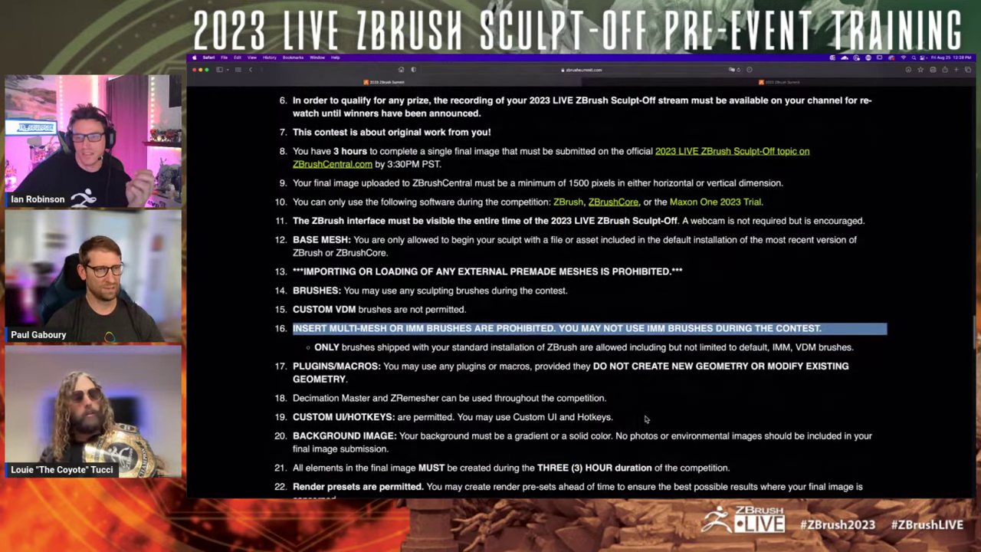
{"action": "left_click", "coordinate": [571, 347]}
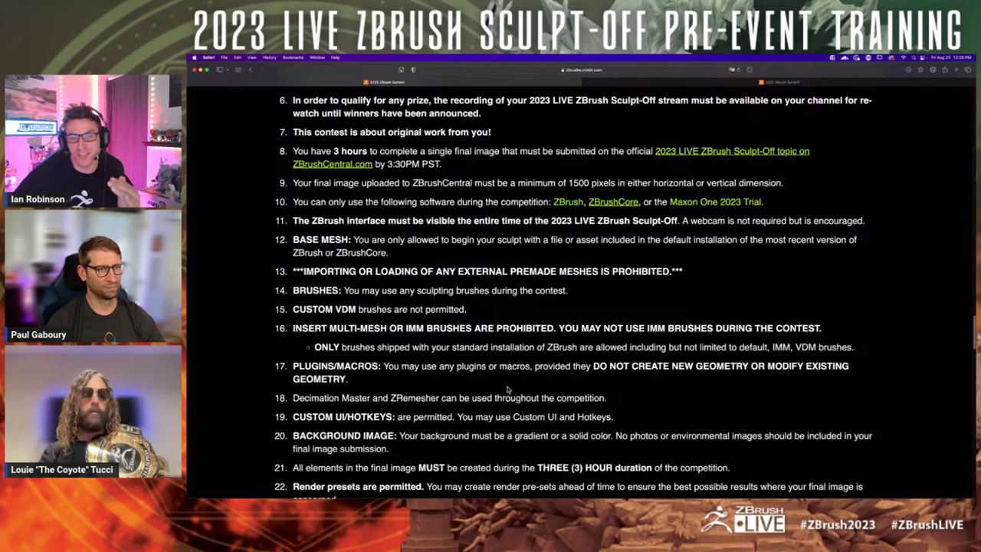
- Go back up the rules page to the Contest Schedule and Hardware sections
{"action": "scroll", "coordinate": [503, 381], "scroll_direction": "up", "scroll_amount": 5}
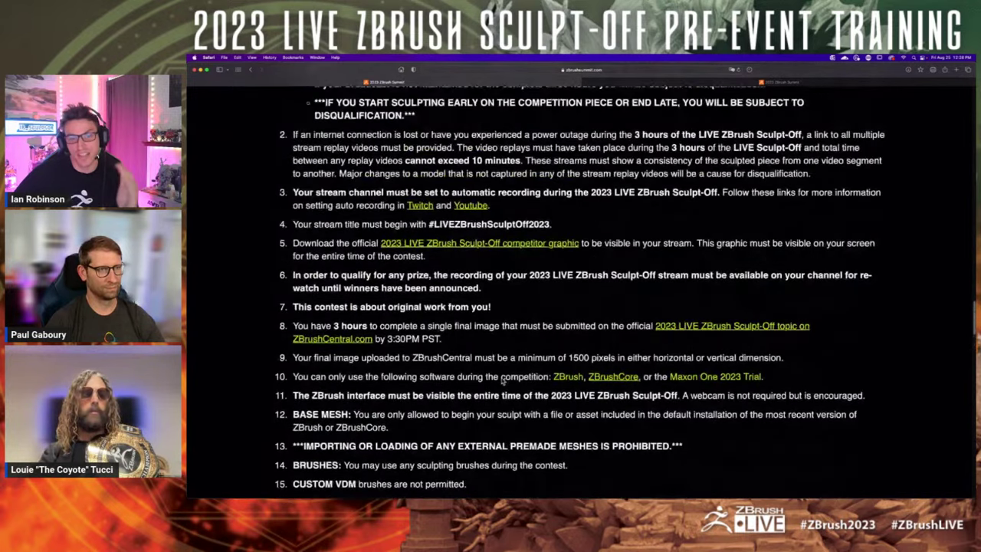
{"action": "scroll", "coordinate": [503, 381], "scroll_direction": "up", "scroll_amount": 10}
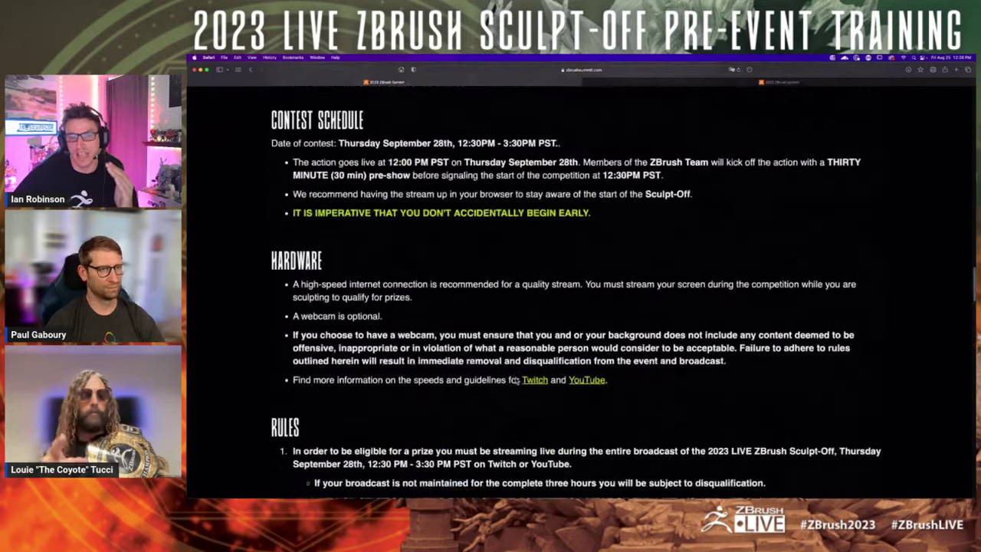
{"action": "scroll", "coordinate": [517, 380], "scroll_direction": "up", "scroll_amount": 2}
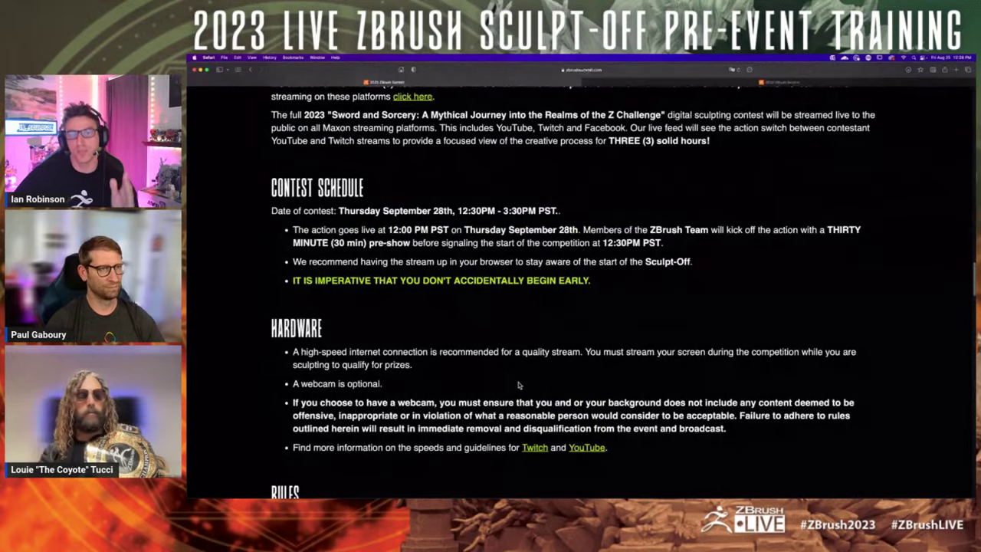
{"action": "scroll", "coordinate": [524, 391], "scroll_direction": "down", "scroll_amount": 1}
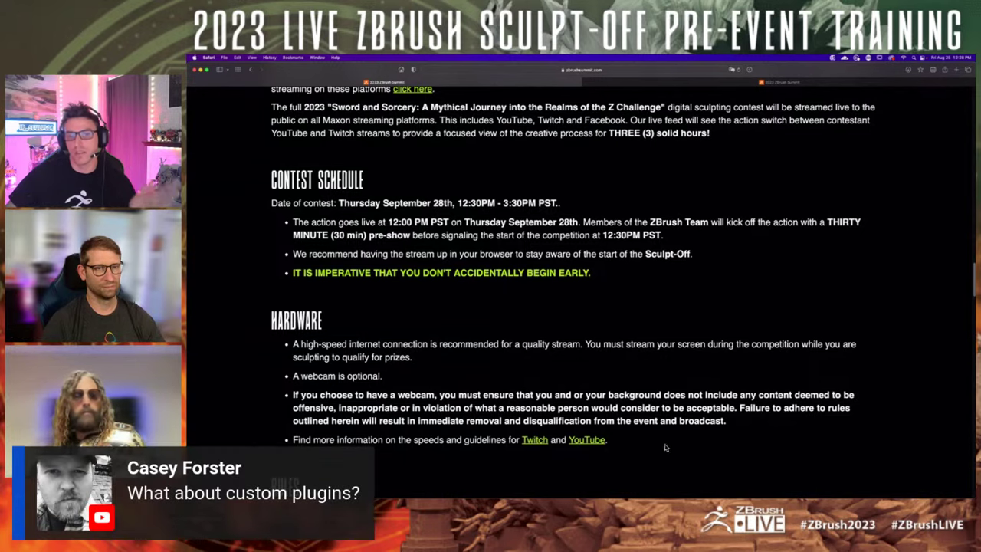
- Find rule 17 on plugins and macros in the contest rules
{"action": "scroll", "coordinate": [678, 427], "scroll_direction": "down", "scroll_amount": 5}
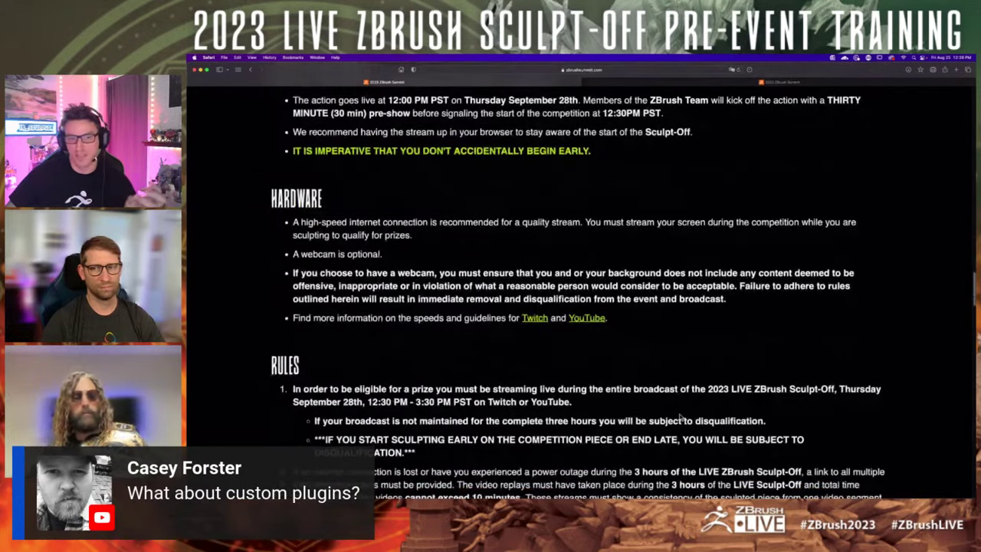
{"action": "scroll", "coordinate": [681, 415], "scroll_direction": "down", "scroll_amount": 7}
{"action": "scroll", "coordinate": [585, 346], "scroll_direction": "down", "scroll_amount": 2}
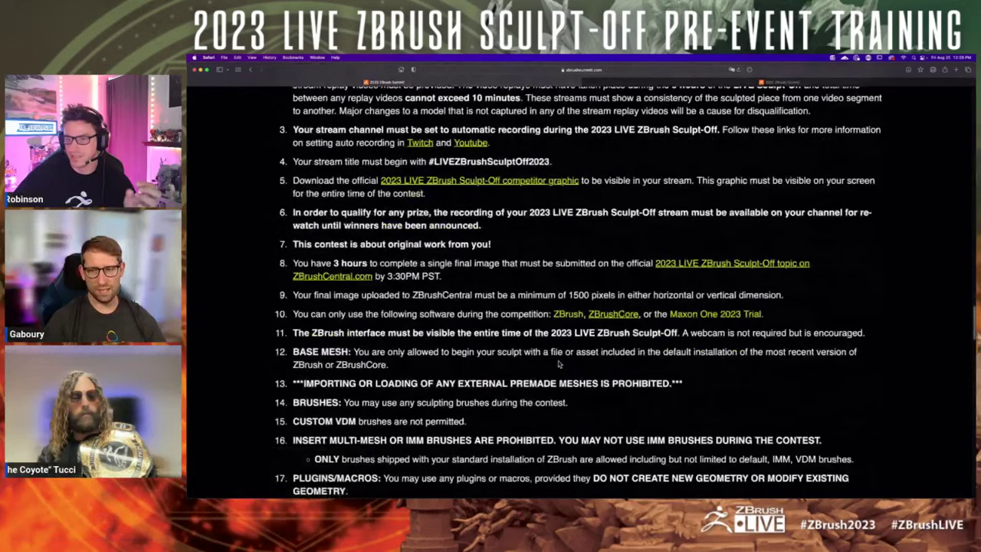
{"action": "scroll", "coordinate": [563, 373], "scroll_direction": "down", "scroll_amount": 2}
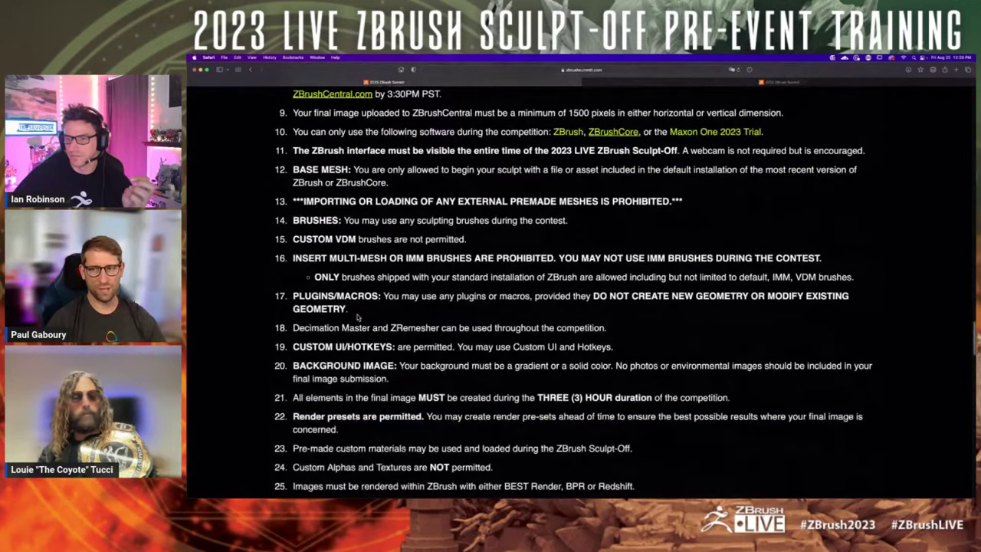
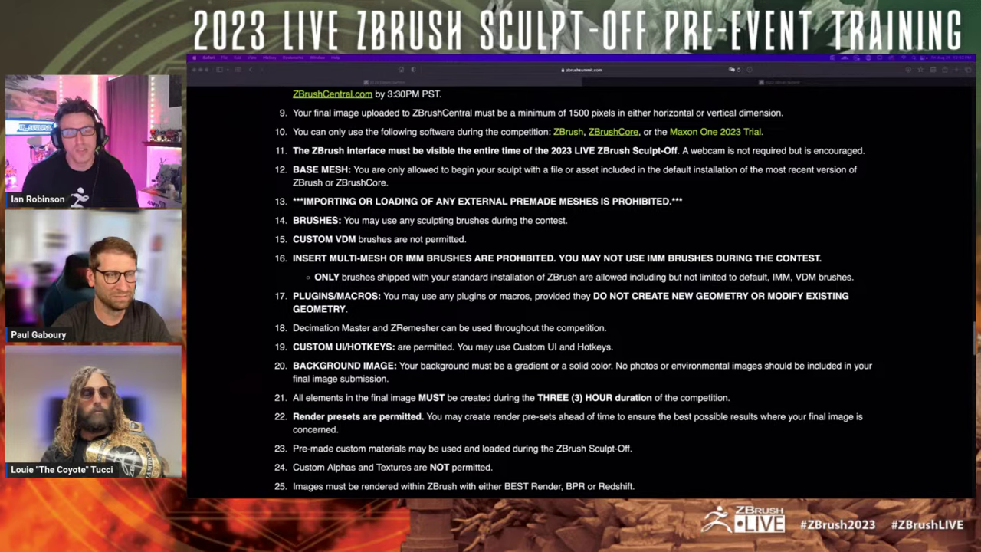
- Look back over the first contest rules, and read the What You Win and Image Submission sections
{"action": "scroll", "coordinate": [492, 286], "scroll_direction": "up", "scroll_amount": 2}
{"action": "scroll", "coordinate": [497, 289], "scroll_direction": "up", "scroll_amount": 4}
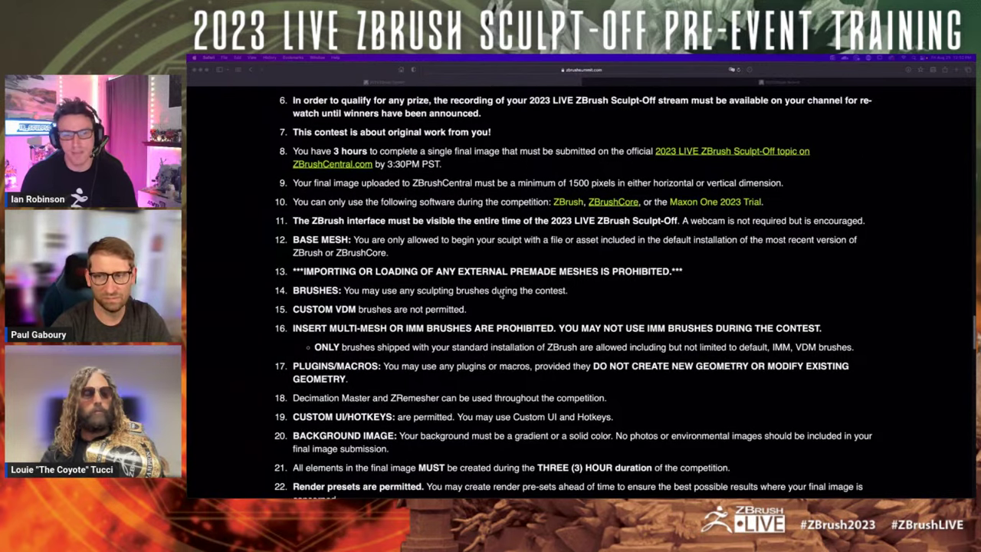
{"action": "scroll", "coordinate": [502, 294], "scroll_direction": "up", "scroll_amount": 6}
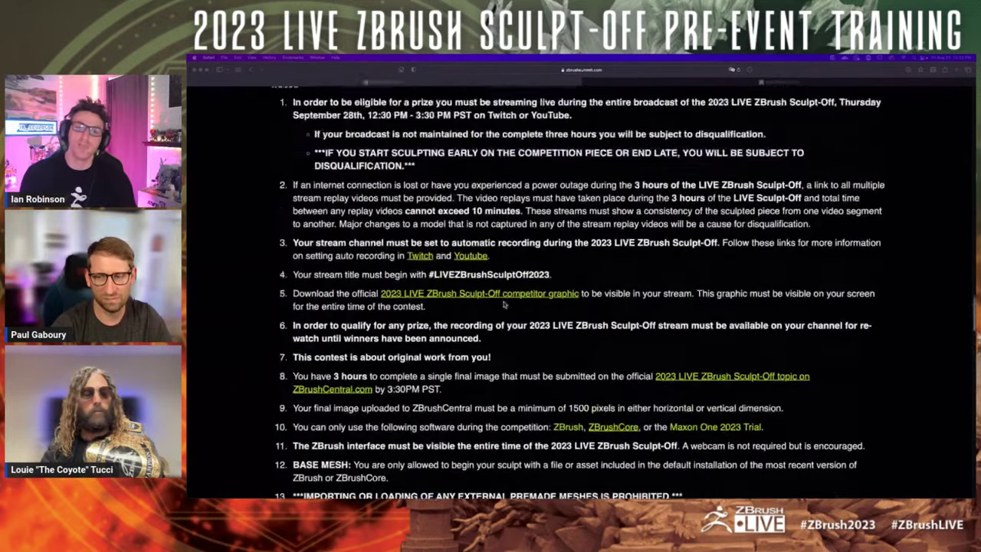
{"action": "scroll", "coordinate": [505, 306], "scroll_direction": "down", "scroll_amount": 20}
{"action": "scroll", "coordinate": [507, 317], "scroll_direction": "down", "scroll_amount": 4}
{"action": "scroll", "coordinate": [507, 322], "scroll_direction": "up", "scroll_amount": 20}
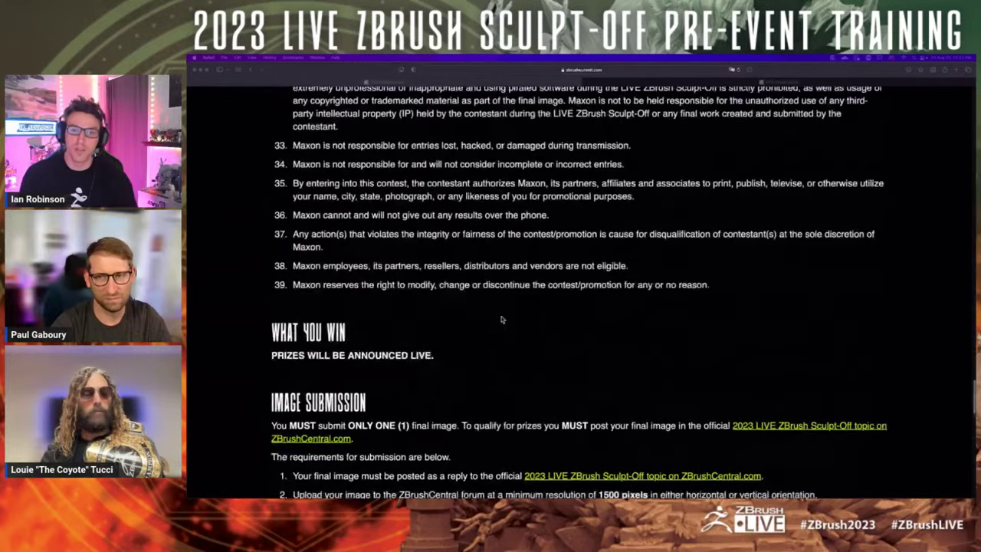
{"action": "scroll", "coordinate": [507, 326], "scroll_direction": "down", "scroll_amount": 15}
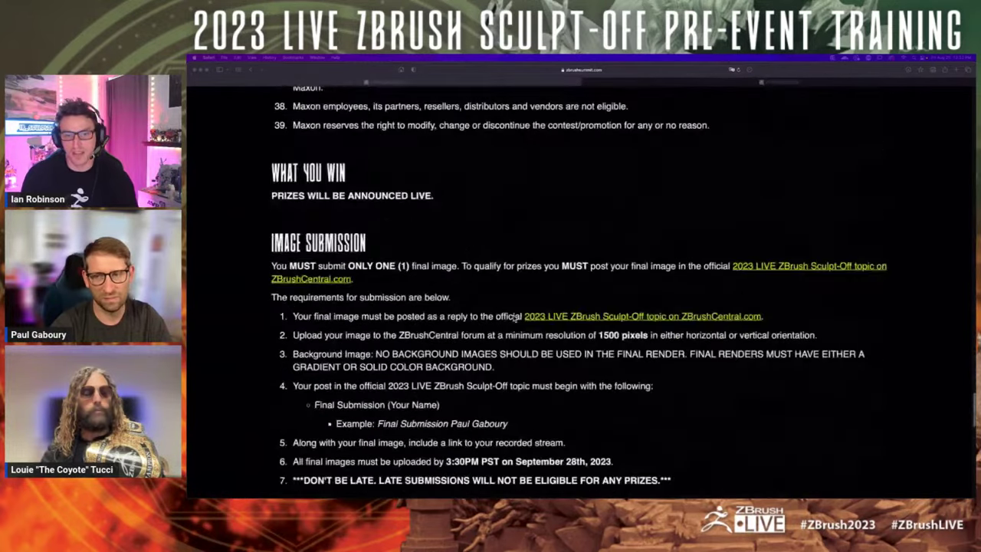
{"action": "scroll", "coordinate": [512, 318], "scroll_direction": "down", "scroll_amount": 2}
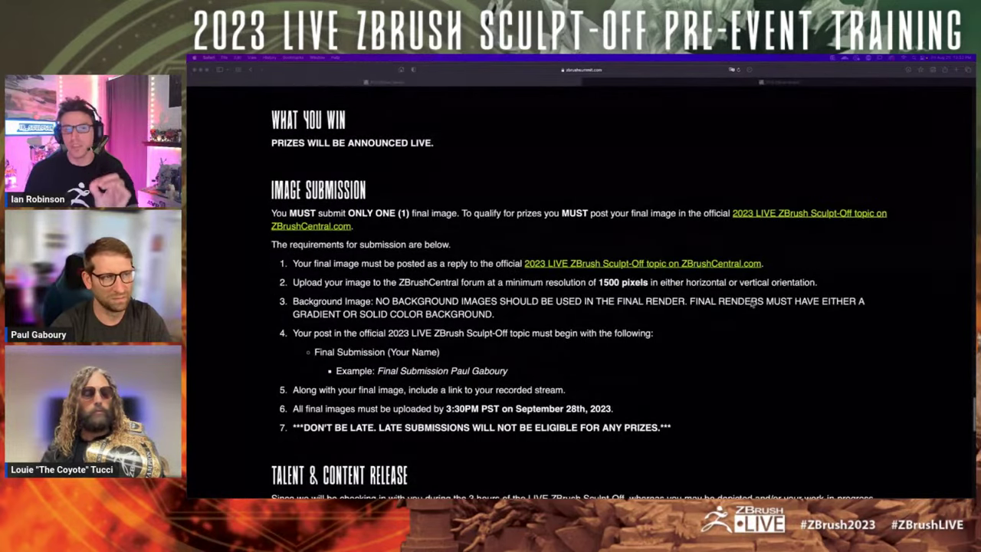
- Highlight the whole Image Submission section with its seven requirements, and clear the highlight
{"action": "scroll", "coordinate": [688, 401], "scroll_direction": "down", "scroll_amount": 1}
{"action": "left_click", "coordinate": [690, 389]}
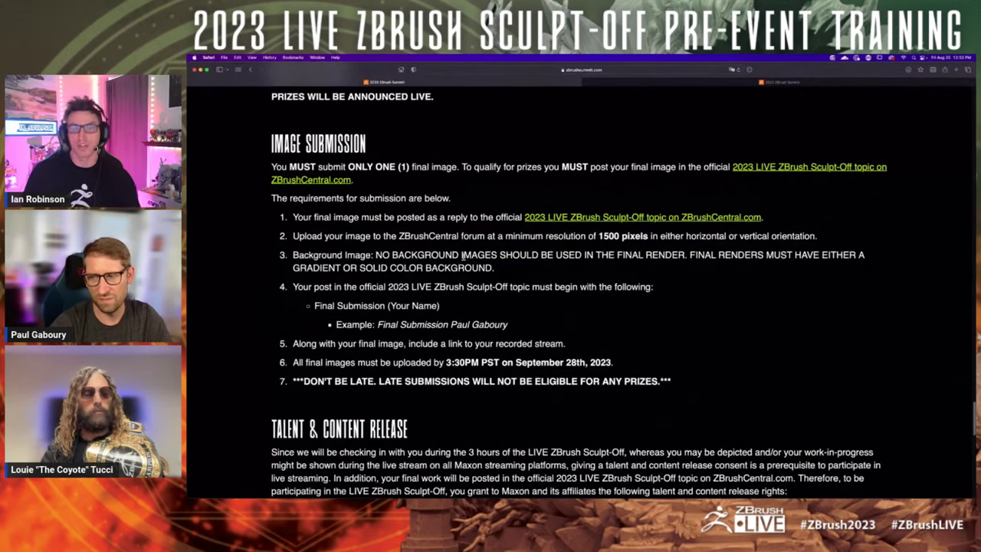
{"action": "left_click_drag", "start_coordinate": [681, 378], "coordinate": [270, 145]}
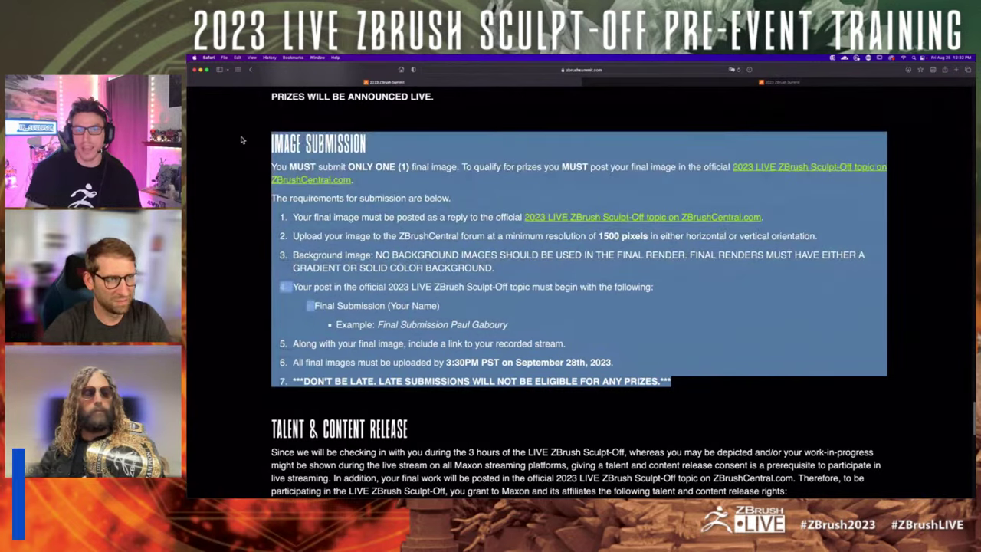
{"action": "left_click", "coordinate": [268, 158]}
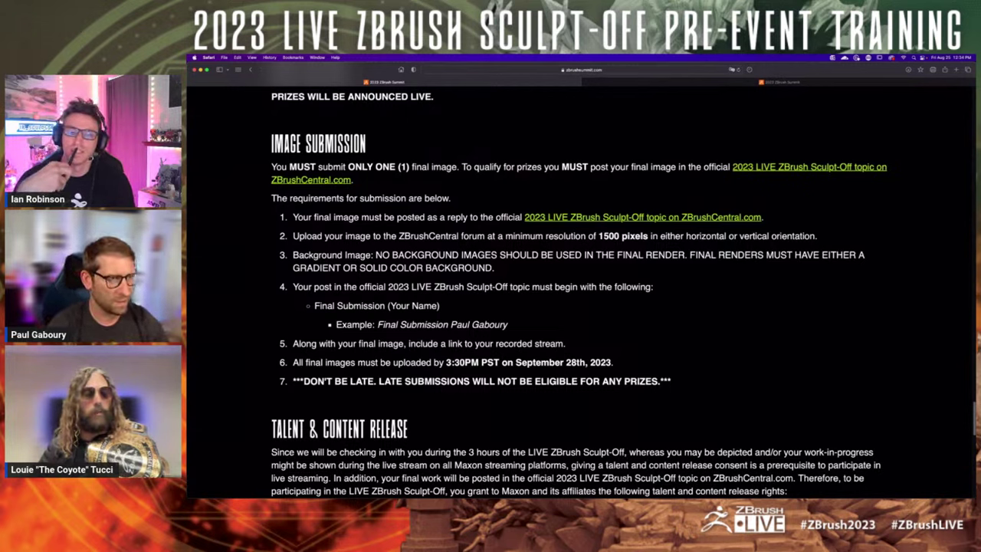
- Switch to ZBrush and look through the demo projects folder in LightBox
{"action": "key", "text": "super+Tab"}
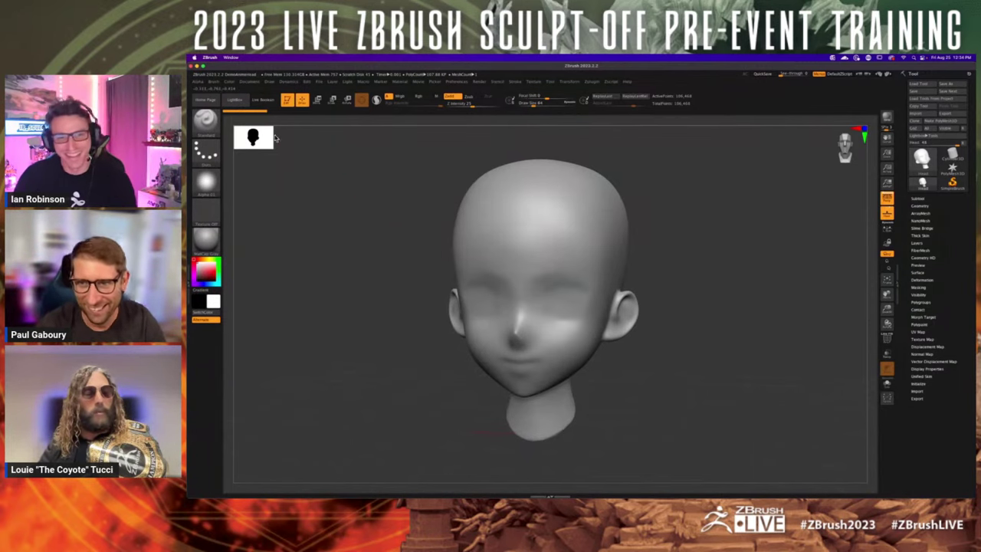
{"action": "left_click", "coordinate": [243, 102]}
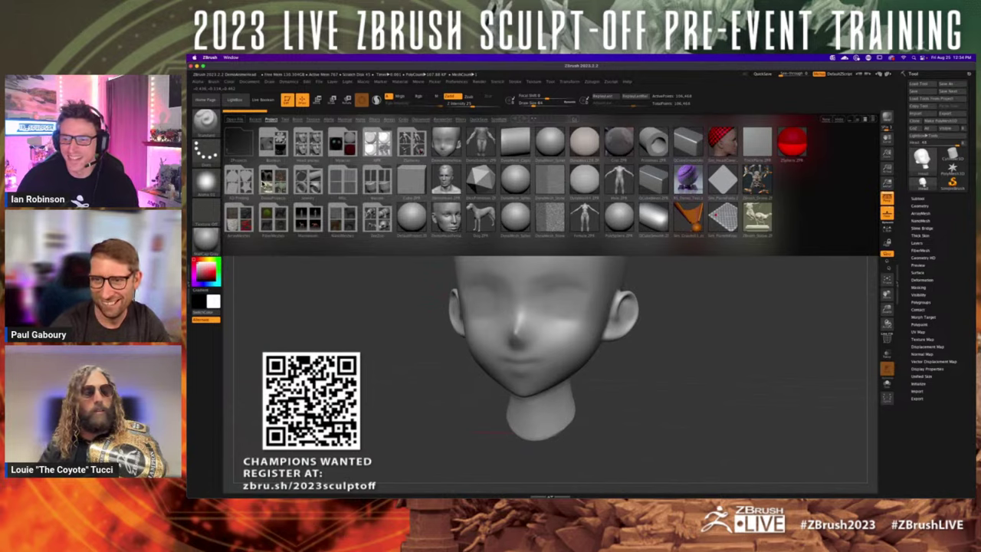
{"action": "double_click", "coordinate": [266, 182]}
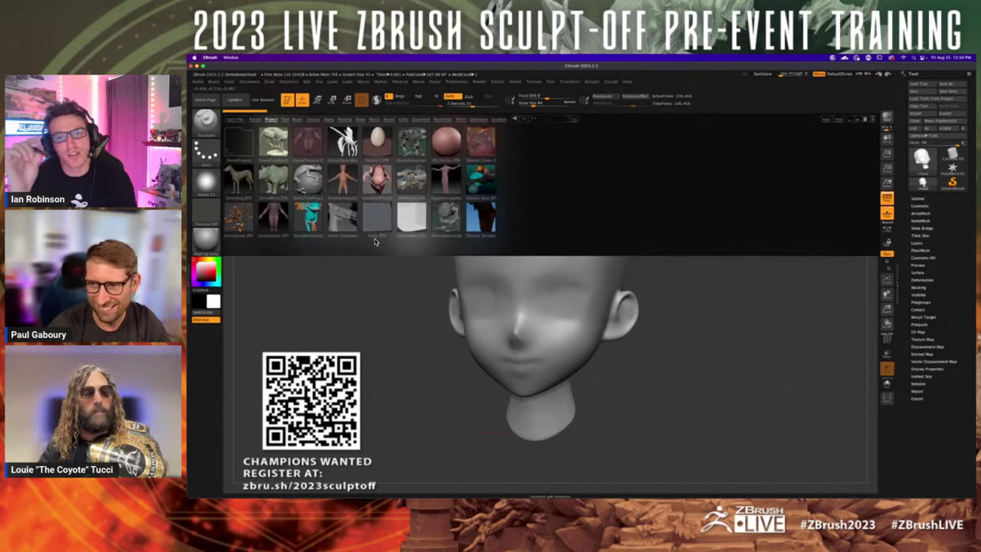
- Load the full-body anatomy figure from the LightBox tools and show it whole on the canvas
{"action": "left_click", "coordinate": [287, 120]}
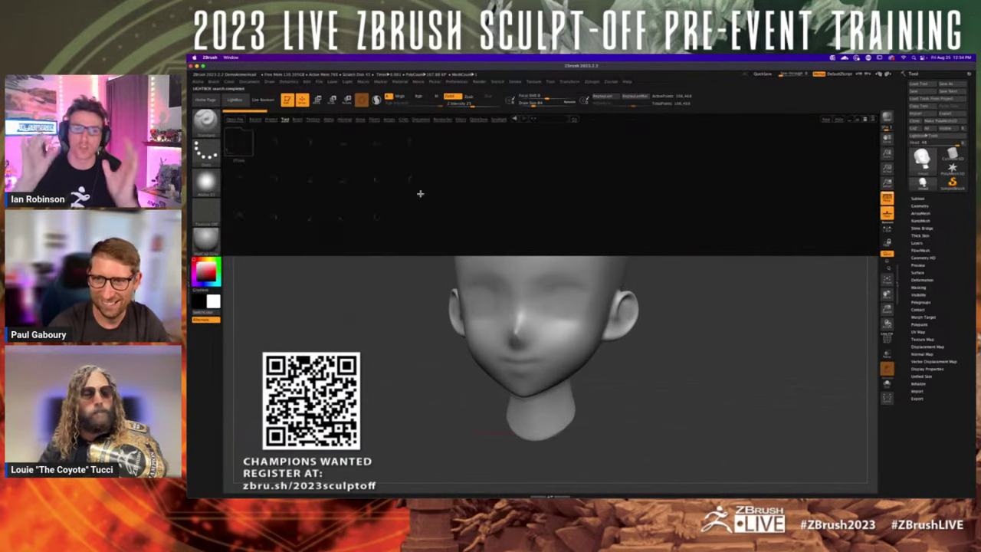
{"action": "mouse_move", "coordinate": [437, 224]}
{"action": "left_mouse_down"}
{"action": "mouse_move", "coordinate": [361, 227]}
{"action": "mouse_move", "coordinate": [271, 214]}
{"action": "mouse_move", "coordinate": [427, 227]}
{"action": "left_mouse_up"}
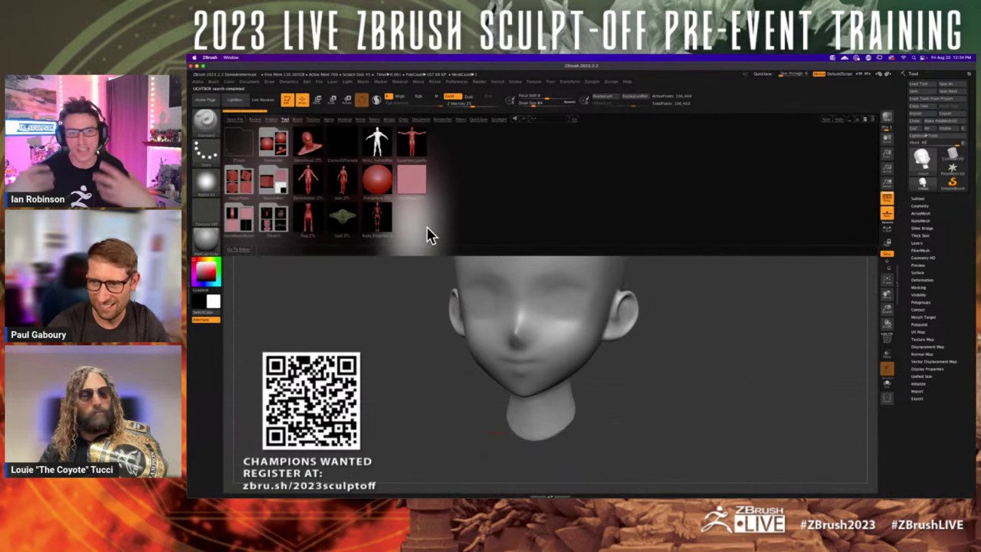
{"action": "double_click", "coordinate": [382, 218]}
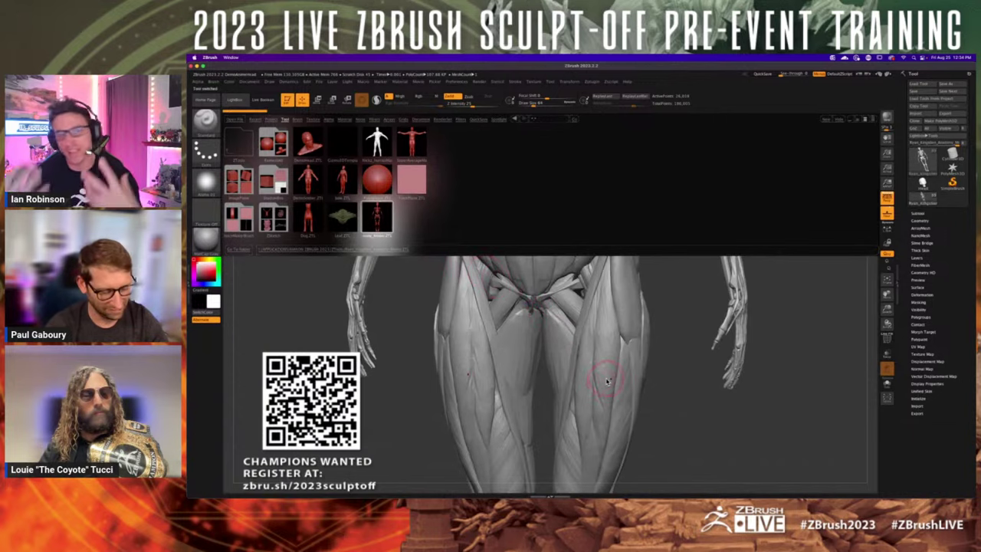
{"action": "key", "text": "f"}
{"action": "key", "text": "comma"}
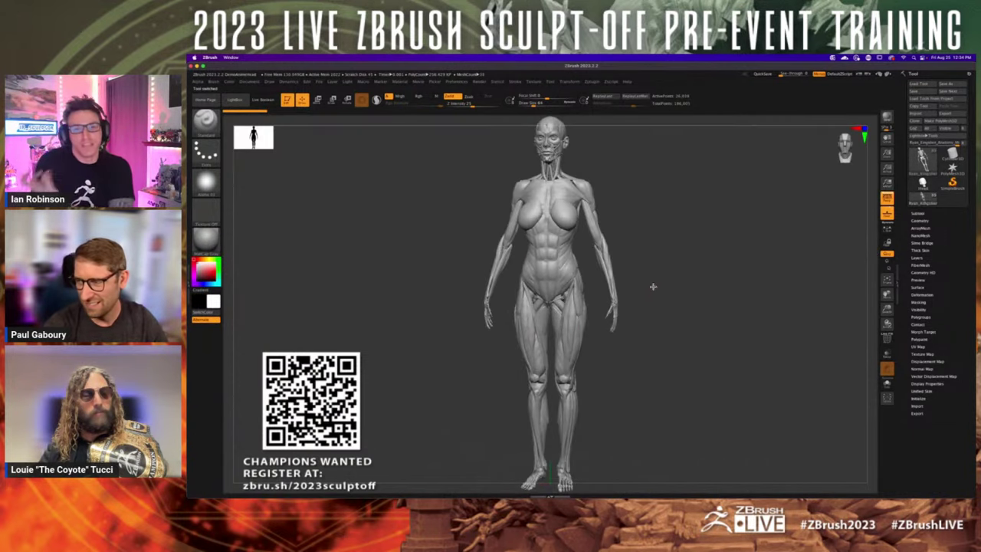
- Isolate the skeleton subtool of the anatomy figure and inspect the skull from the side
{"action": "left_click_drag", "start_coordinate": [654, 286], "coordinate": [658, 309], "text": "alt"}
{"action": "scroll", "coordinate": [922, 214], "scroll_direction": "down", "scroll_amount": 3}
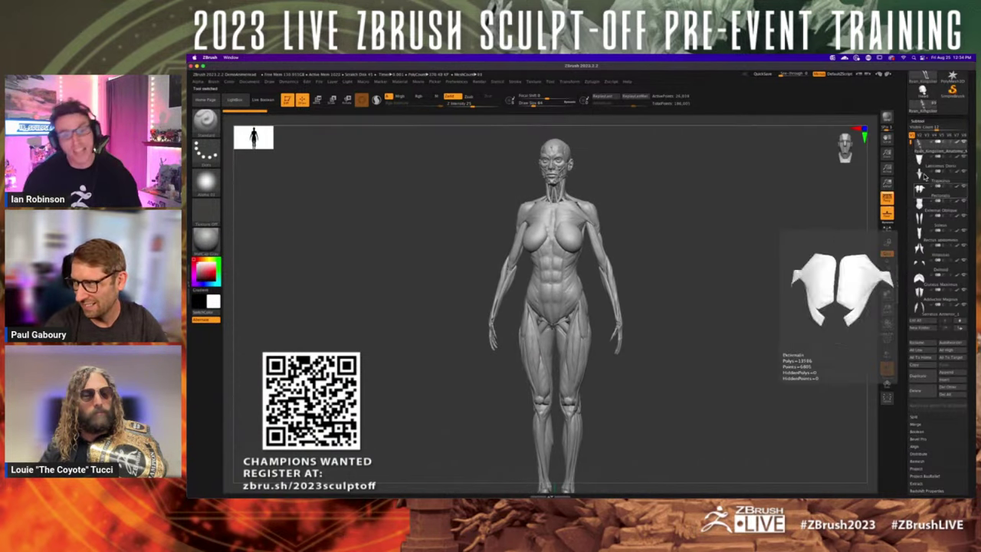
{"action": "left_click", "coordinate": [963, 143], "text": "shift"}
{"action": "left_click_drag", "start_coordinate": [585, 202], "coordinate": [517, 200], "text": "alt"}
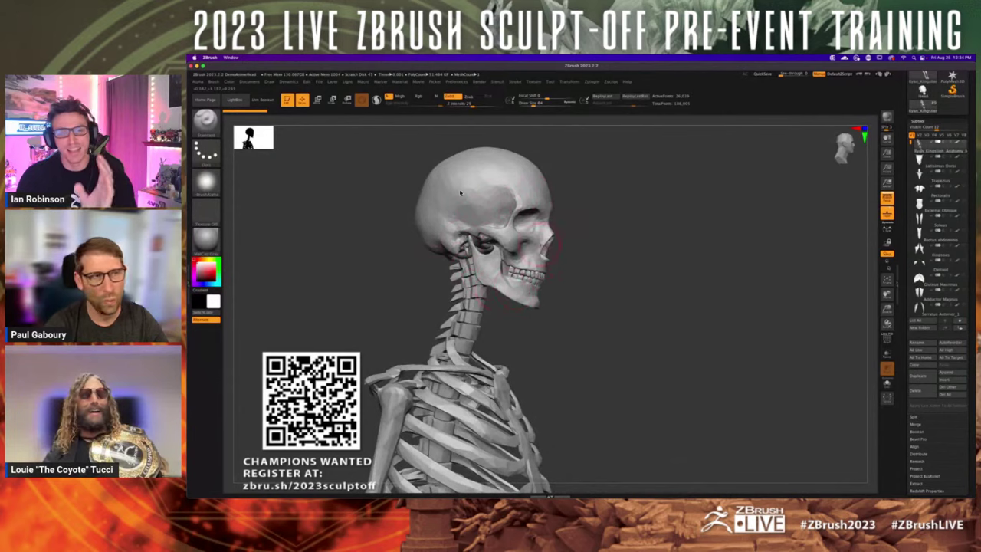
{"action": "right_click_drag", "start_coordinate": [439, 240], "coordinate": [559, 291]}
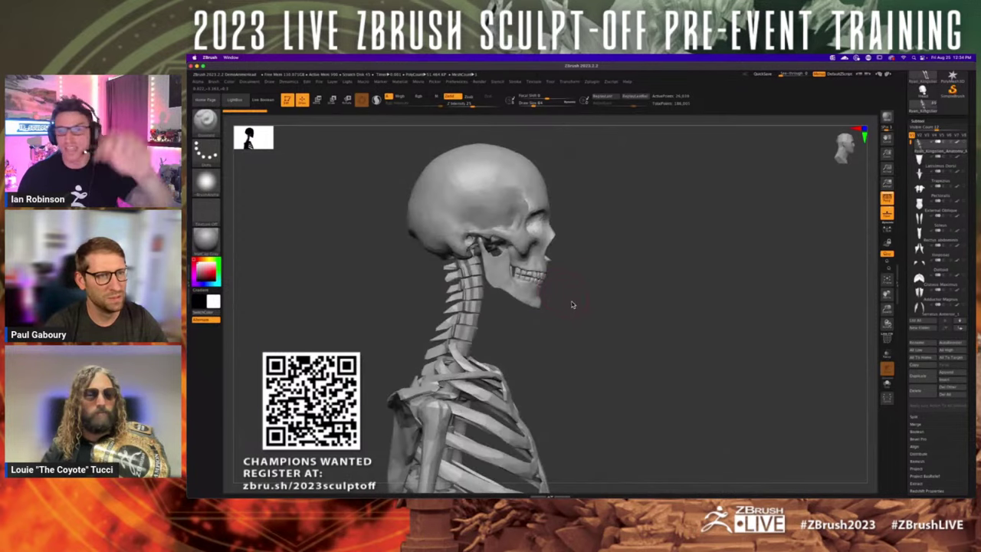
- View the full skeleton from the front, and show the muscle subtools again
{"action": "key", "text": "f"}
{"action": "right_click_drag", "start_coordinate": [635, 327], "coordinate": [551, 301], "text": "ctrl"}
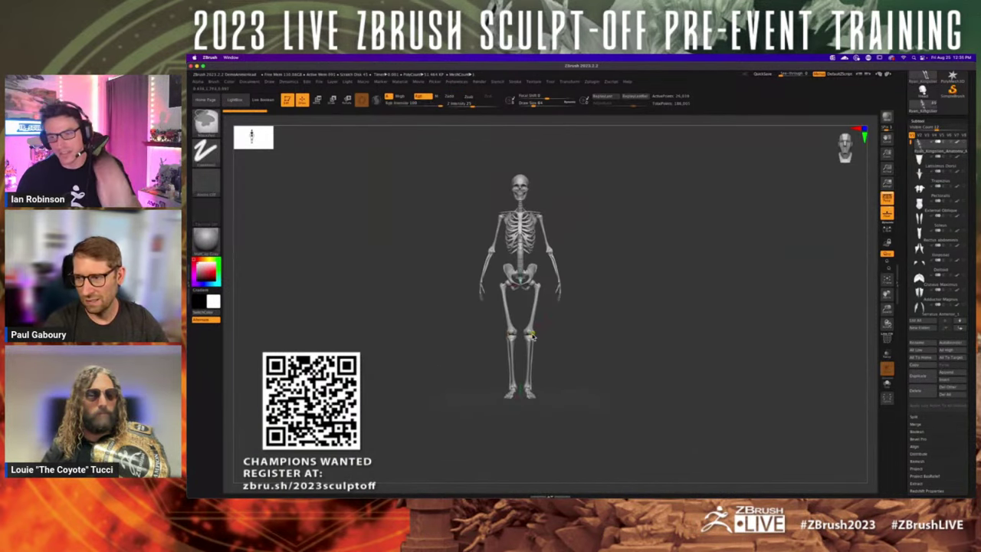
{"action": "mouse_move", "coordinate": [530, 334]}
{"action": "right_mouse_down", "text": "ctrl"}
{"action": "mouse_move", "coordinate": [611, 376]}
{"action": "mouse_move", "coordinate": [528, 341]}
{"action": "mouse_move", "coordinate": [546, 335]}
{"action": "mouse_move", "coordinate": [542, 352]}
{"action": "mouse_move", "coordinate": [545, 331]}
{"action": "mouse_move", "coordinate": [556, 364]}
{"action": "mouse_move", "coordinate": [555, 346]}
{"action": "right_mouse_up", "text": "ctrl"}
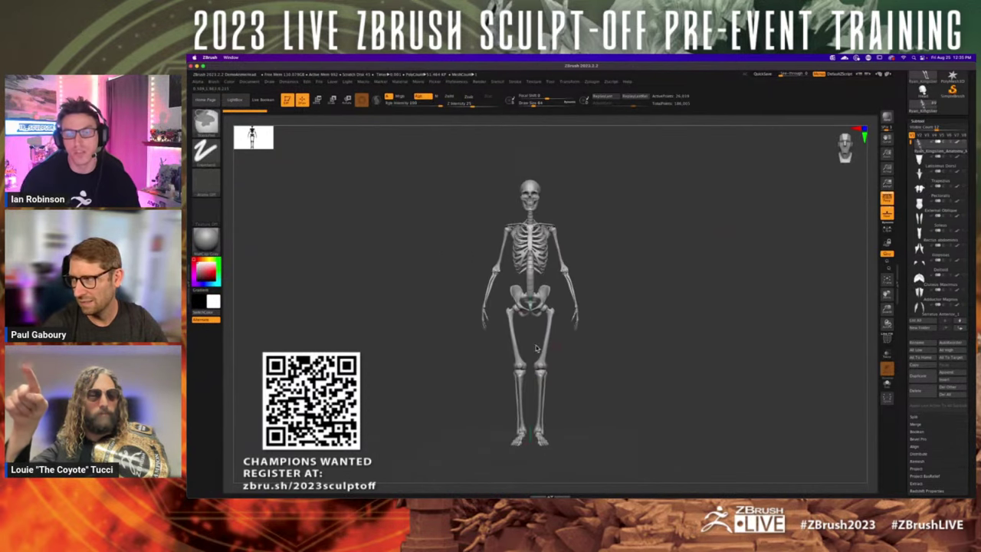
{"action": "left_click", "coordinate": [964, 143]}
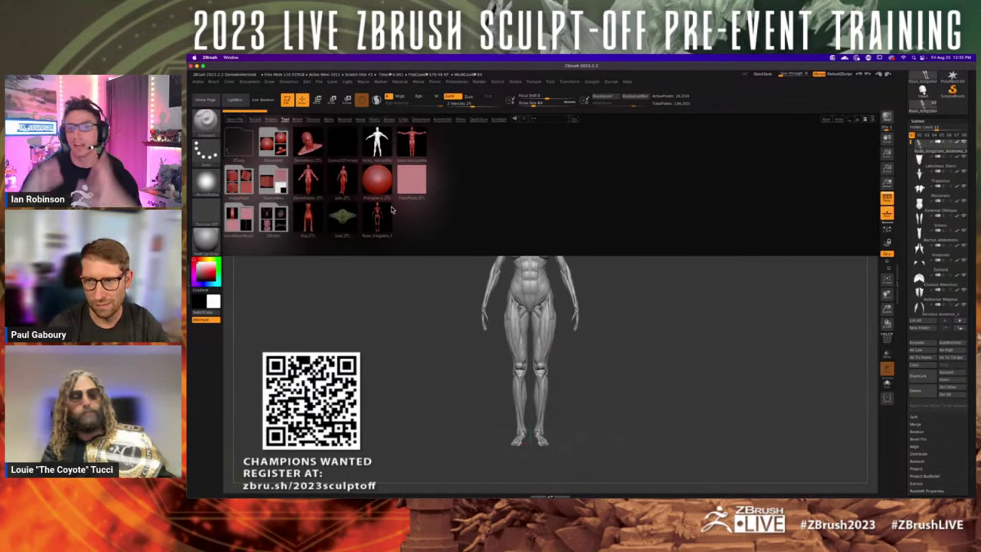
- Open the Male base mesh project from LightBox without saving the current project
{"action": "left_click", "coordinate": [273, 120]}
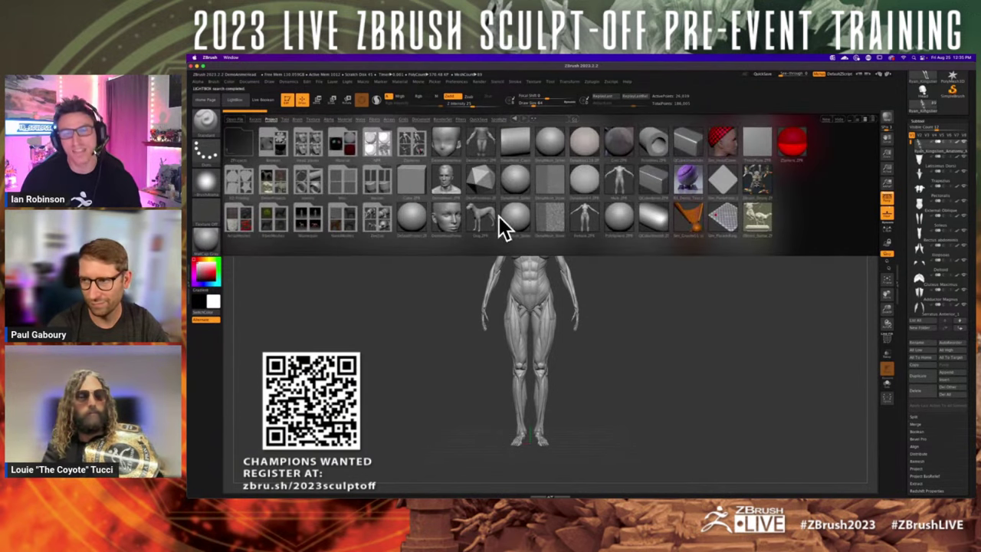
{"action": "double_click", "coordinate": [621, 182]}
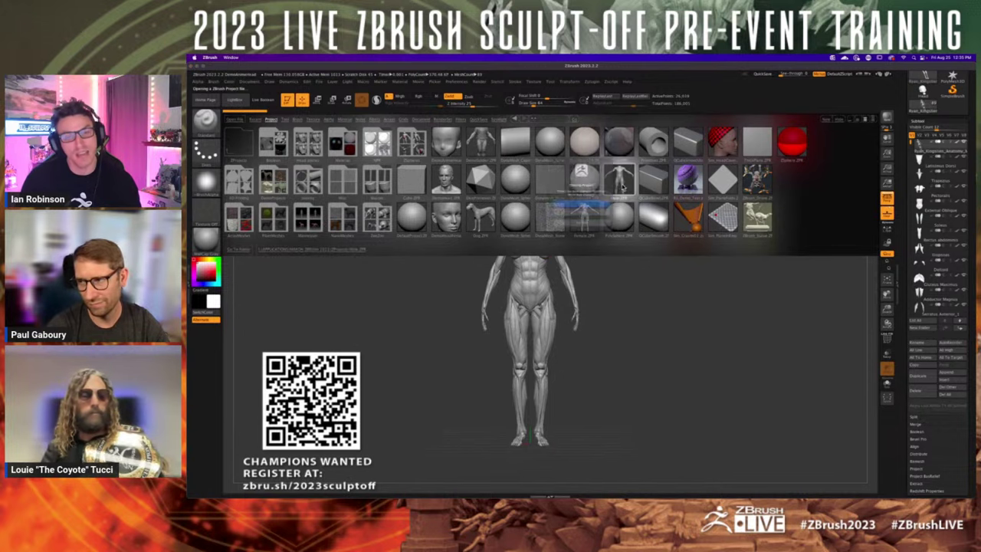
{"action": "left_click", "coordinate": [594, 220]}
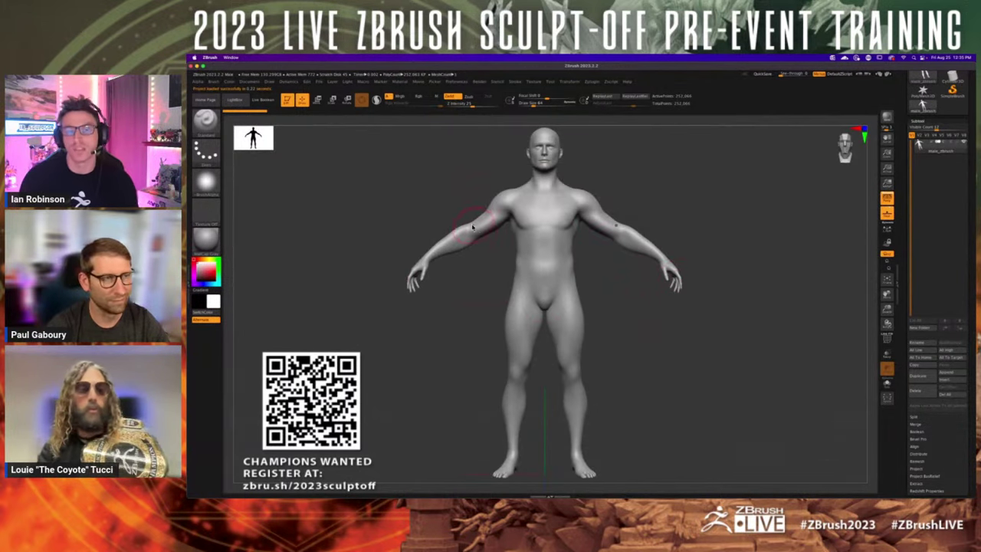
- Open the Female base mesh project from LightBox, discarding changes to the male project
{"action": "key", "text": "comma"}
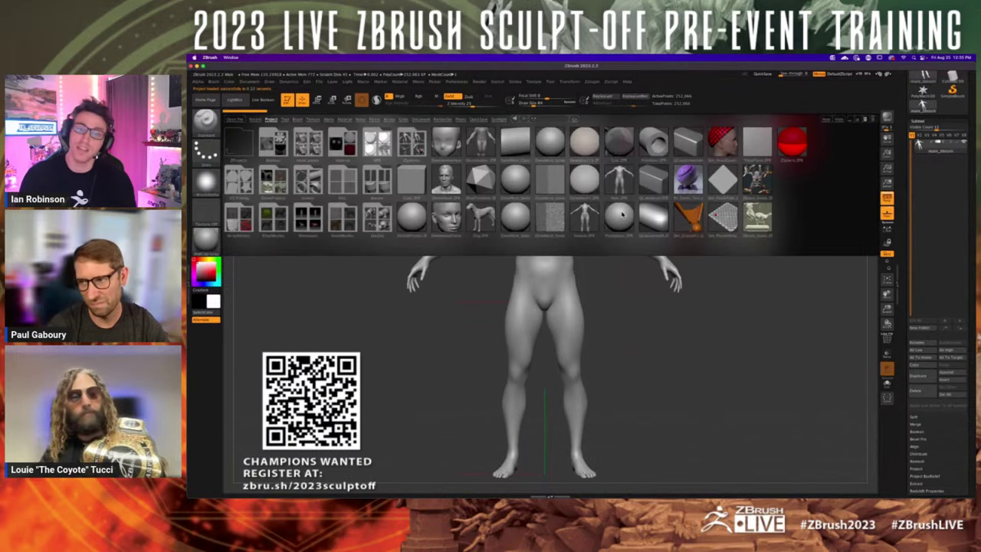
{"action": "double_click", "coordinate": [585, 215]}
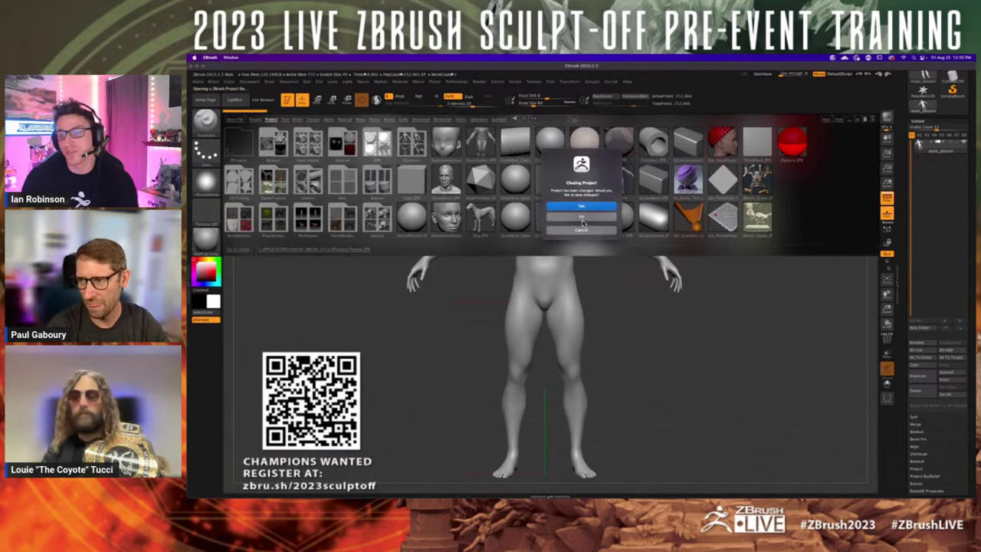
{"action": "left_click", "coordinate": [582, 218]}
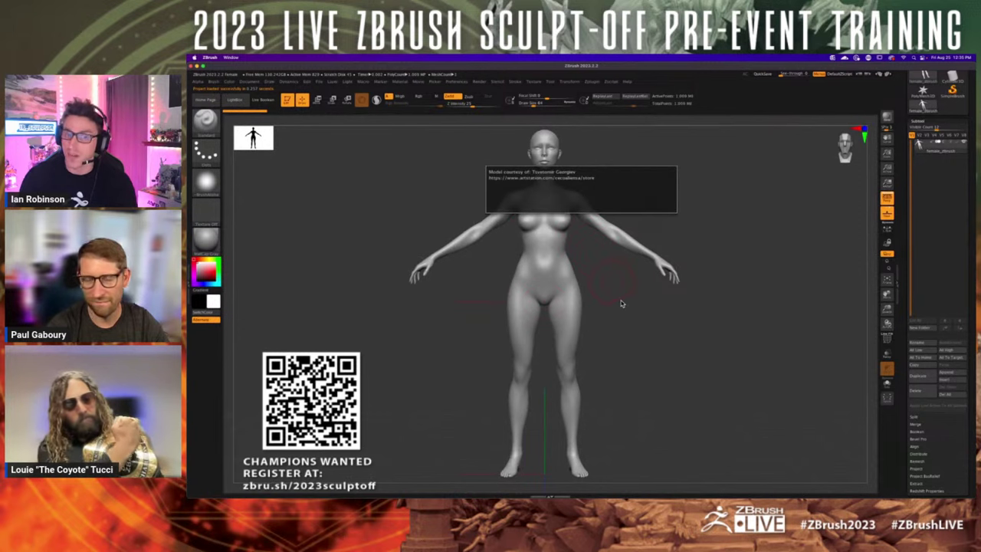
- Open the rhino project from the demo projects folder without saving the current one, and view the model from its side
{"action": "key", "text": "comma"}
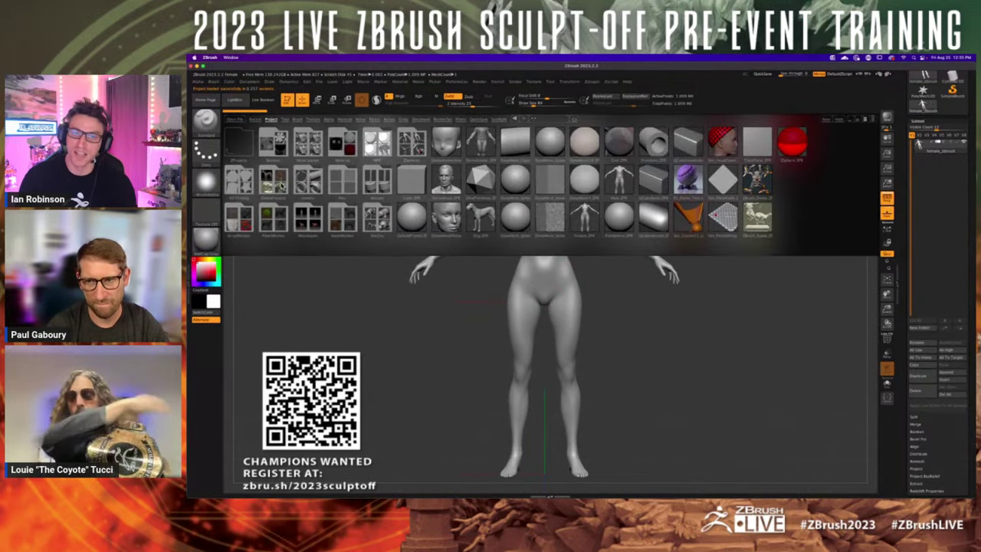
{"action": "double_click", "coordinate": [280, 183]}
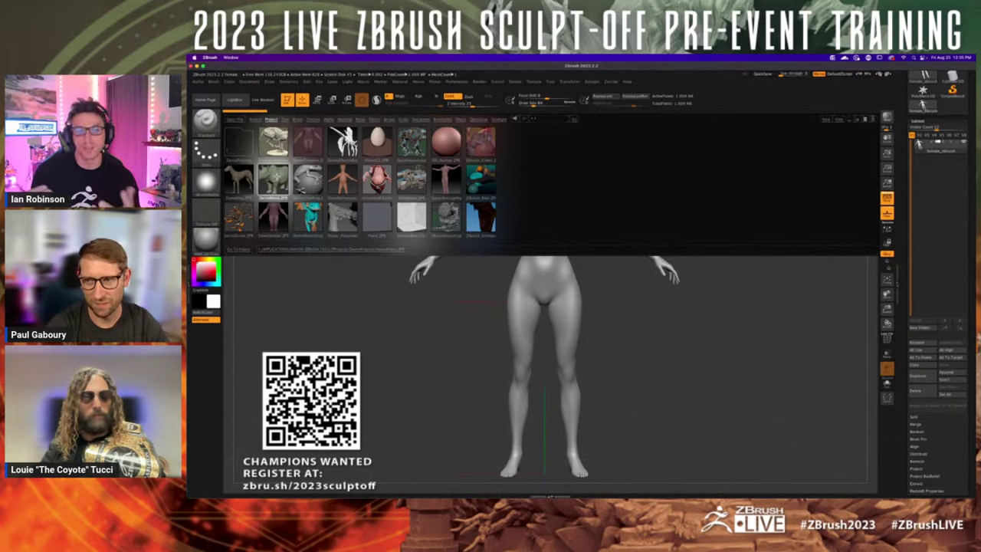
{"action": "double_click", "coordinate": [274, 178]}
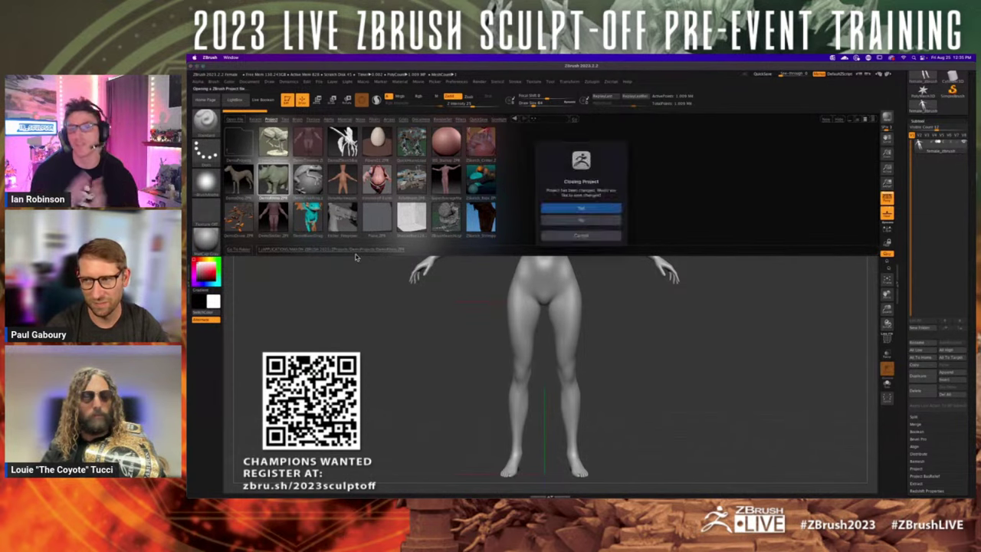
{"action": "left_click", "coordinate": [589, 219]}
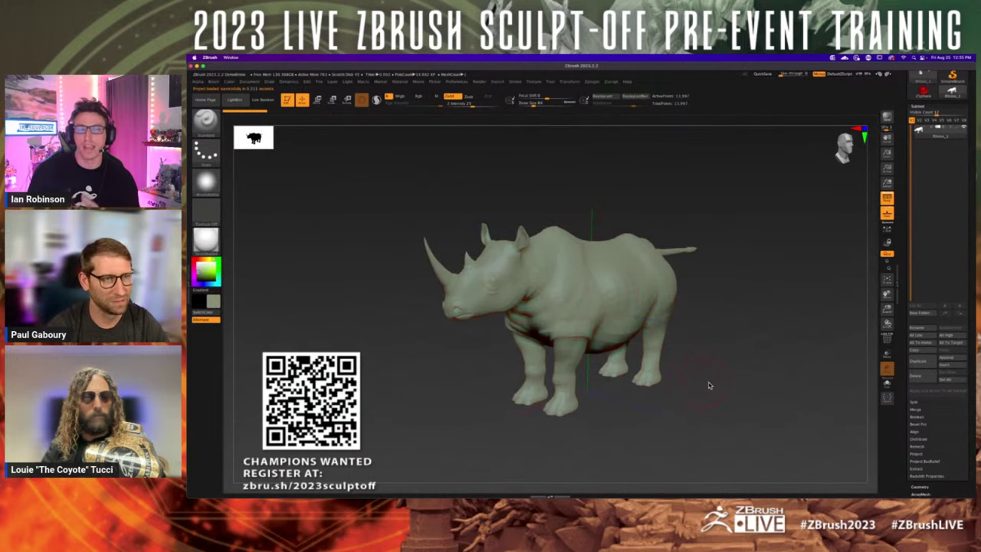
{"action": "mouse_move", "coordinate": [709, 386]}
{"action": "left_mouse_down"}
{"action": "mouse_move", "coordinate": [685, 377]}
{"action": "mouse_move", "coordinate": [695, 349]}
{"action": "mouse_move", "coordinate": [705, 386]}
{"action": "mouse_move", "coordinate": [699, 379]}
{"action": "left_mouse_up"}
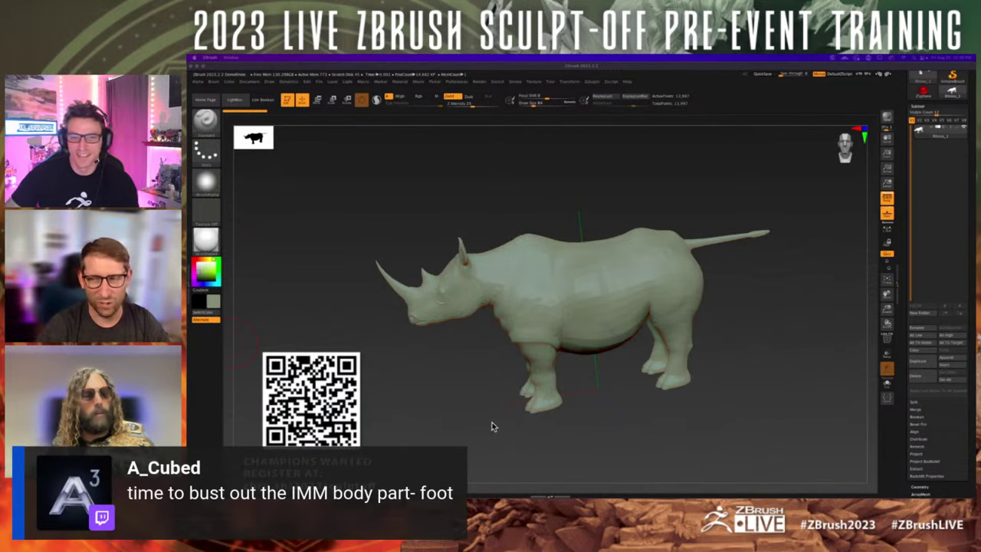
{"action": "left_click", "coordinate": [581, 413]}
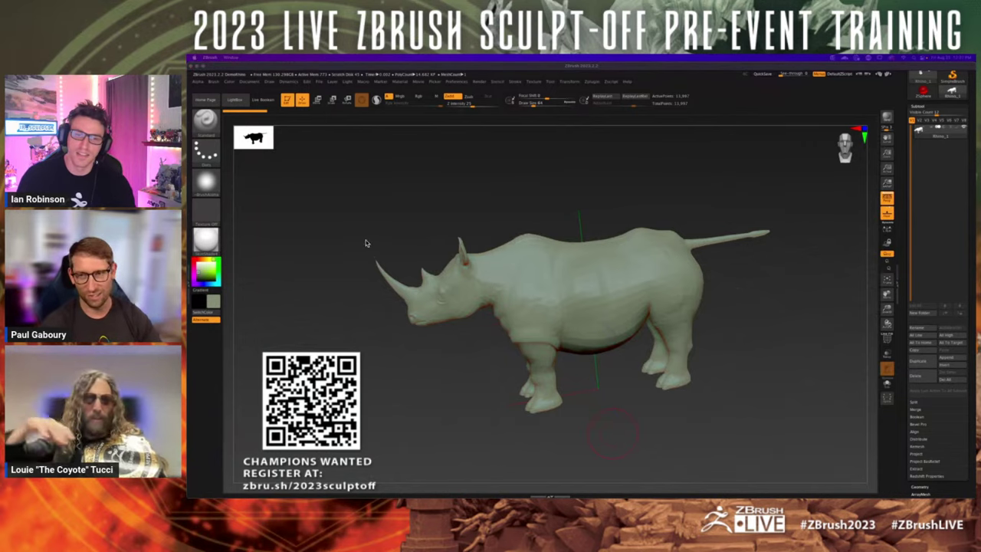
- Switch back to Safari and look through the Image Submission, Talent & Content Release and Judging sections and the contest rules
{"action": "key", "text": "super+Tab"}
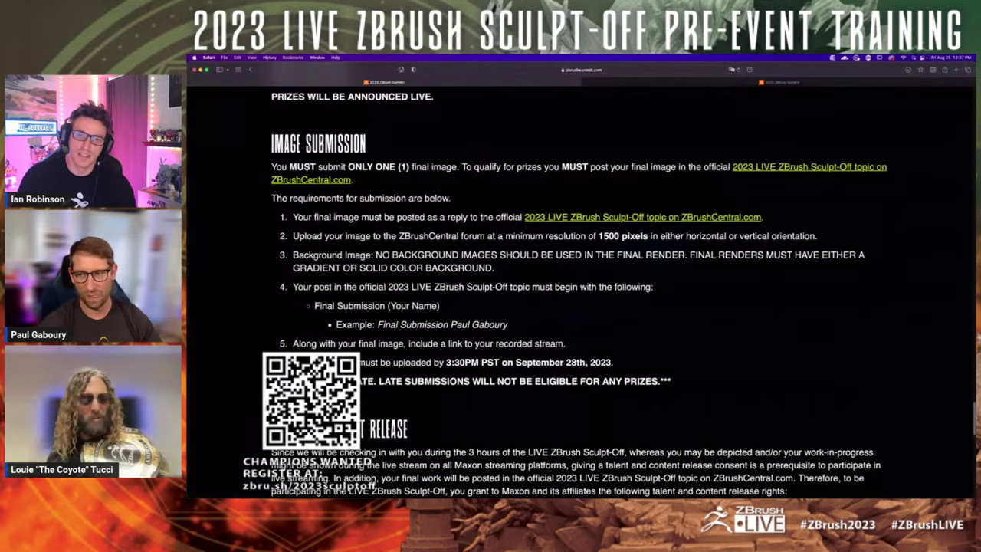
{"action": "scroll", "coordinate": [568, 335], "scroll_direction": "down", "scroll_amount": 10}
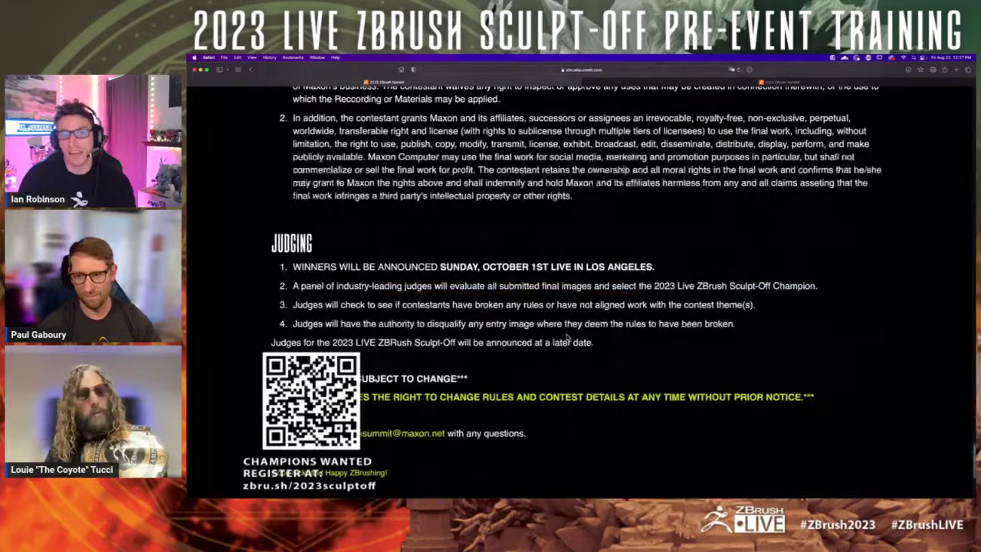
{"action": "scroll", "coordinate": [570, 336], "scroll_direction": "down", "scroll_amount": 15}
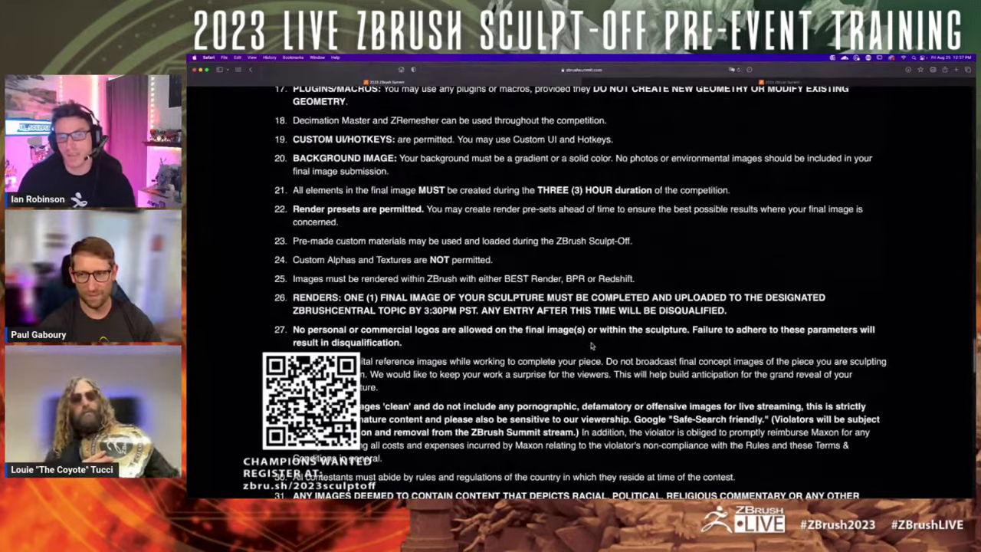
{"action": "scroll", "coordinate": [615, 340], "scroll_direction": "up", "scroll_amount": 20}
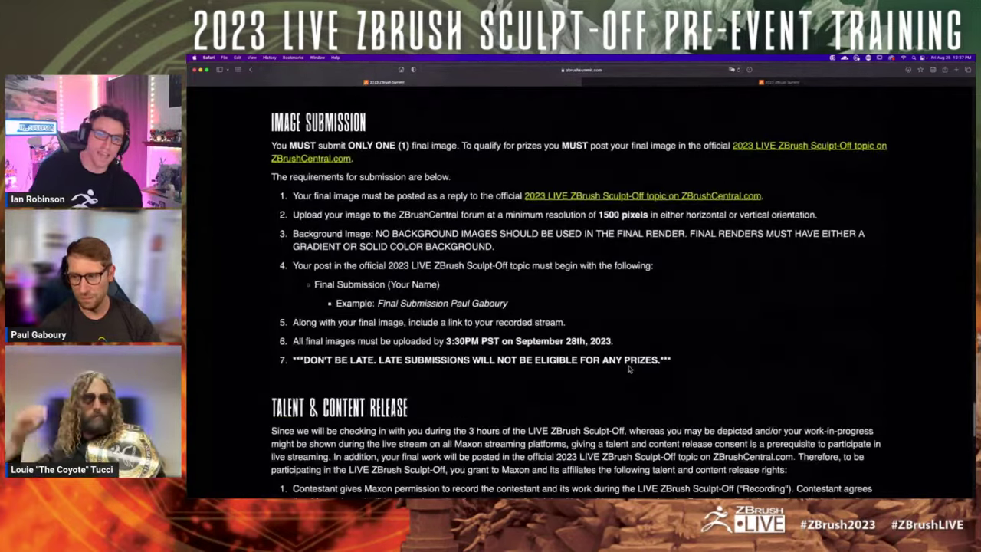
{"action": "scroll", "coordinate": [629, 368], "scroll_direction": "down", "scroll_amount": 1}
{"action": "scroll", "coordinate": [628, 369], "scroll_direction": "down", "scroll_amount": 5}
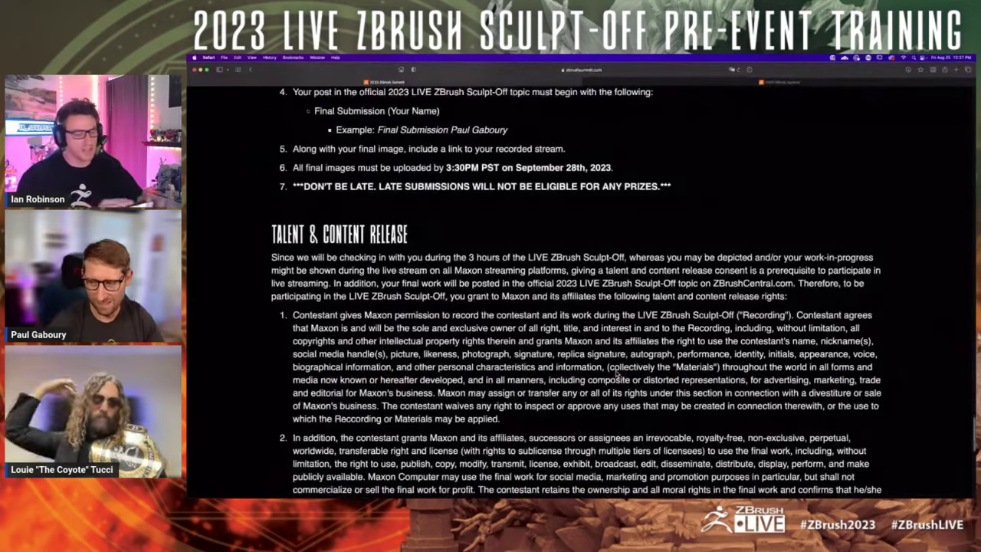
{"action": "scroll", "coordinate": [612, 374], "scroll_direction": "down", "scroll_amount": 4}
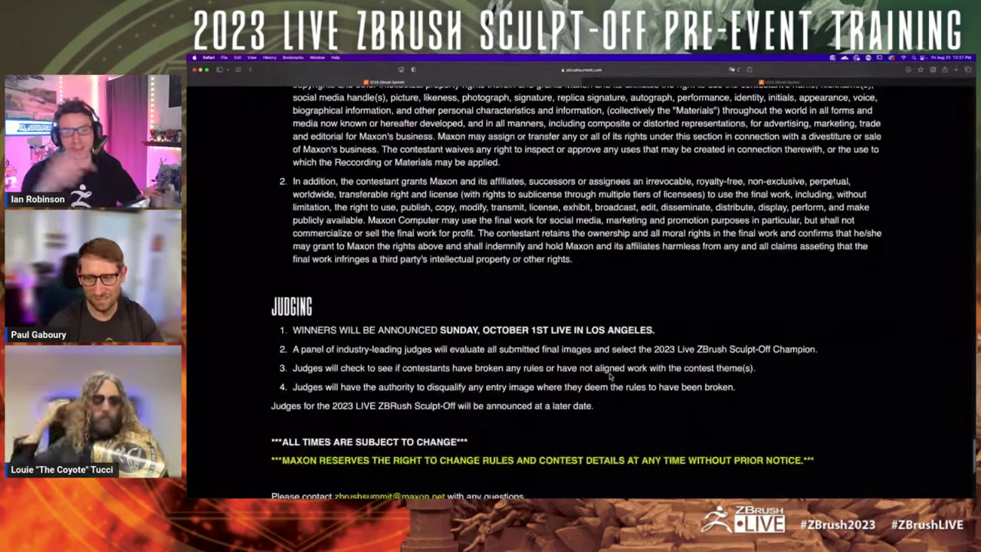
{"action": "scroll", "coordinate": [596, 374], "scroll_direction": "up", "scroll_amount": 20}
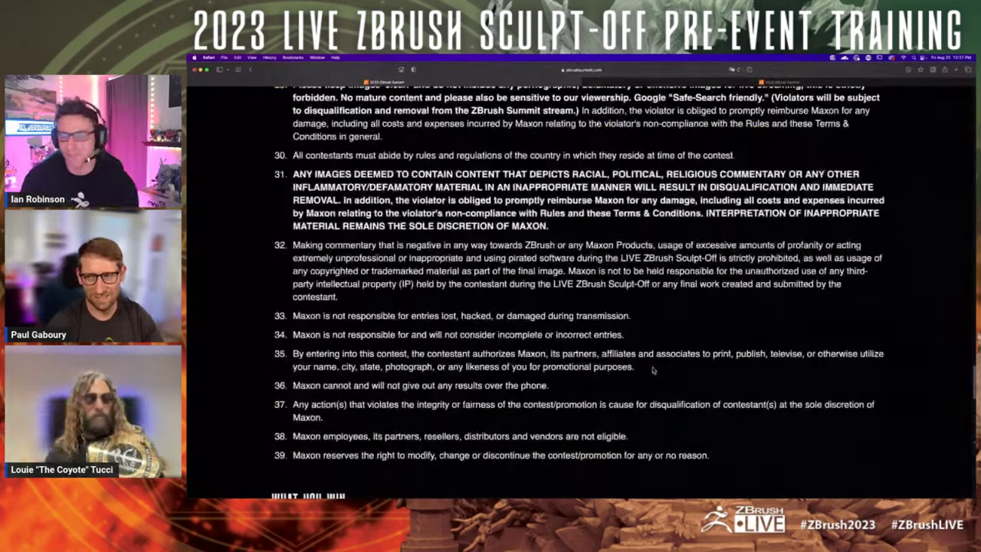
- Open the Sculpt-Off page from the contest rules page and bring the contest introduction and application form into view
{"action": "scroll", "coordinate": [575, 375], "scroll_direction": "up", "scroll_amount": 20}
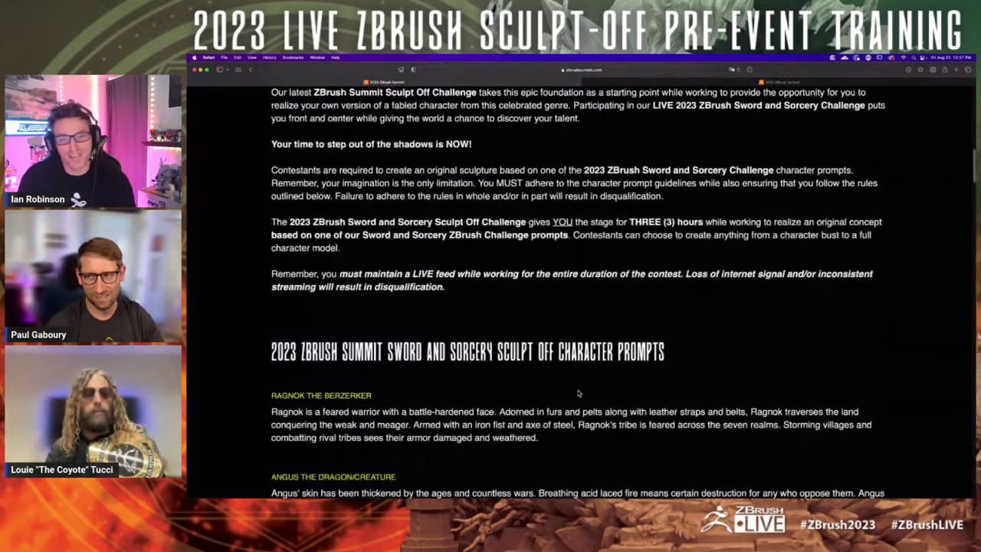
{"action": "scroll", "coordinate": [583, 388], "scroll_direction": "up", "scroll_amount": 5}
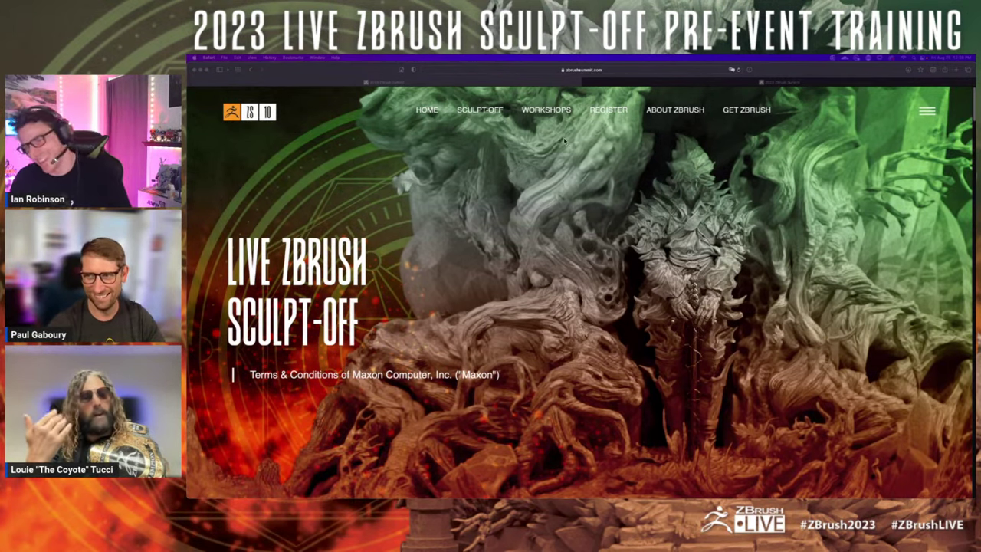
{"action": "left_click", "coordinate": [495, 113]}
{"action": "left_click", "coordinate": [494, 114]}
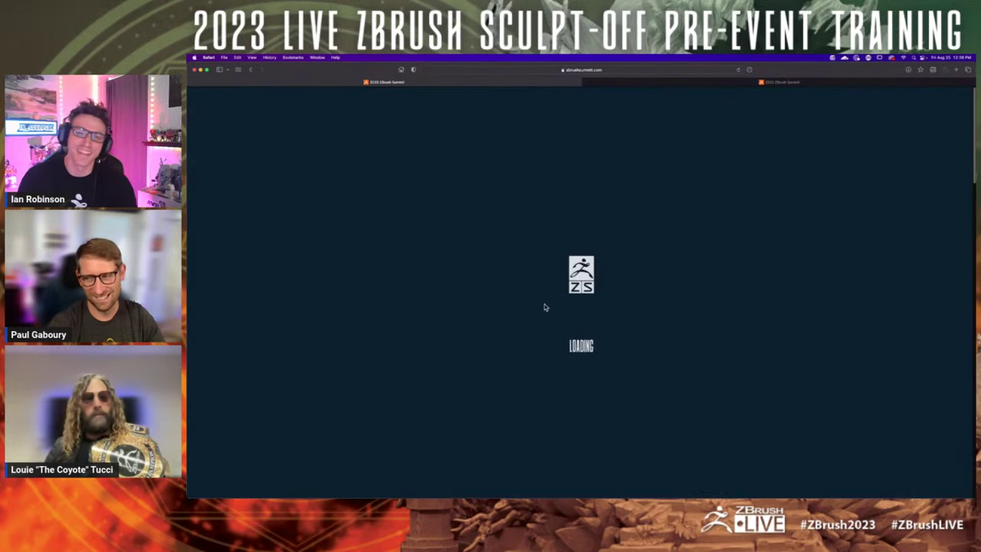
{"action": "scroll", "coordinate": [619, 307], "scroll_direction": "down", "scroll_amount": 10}
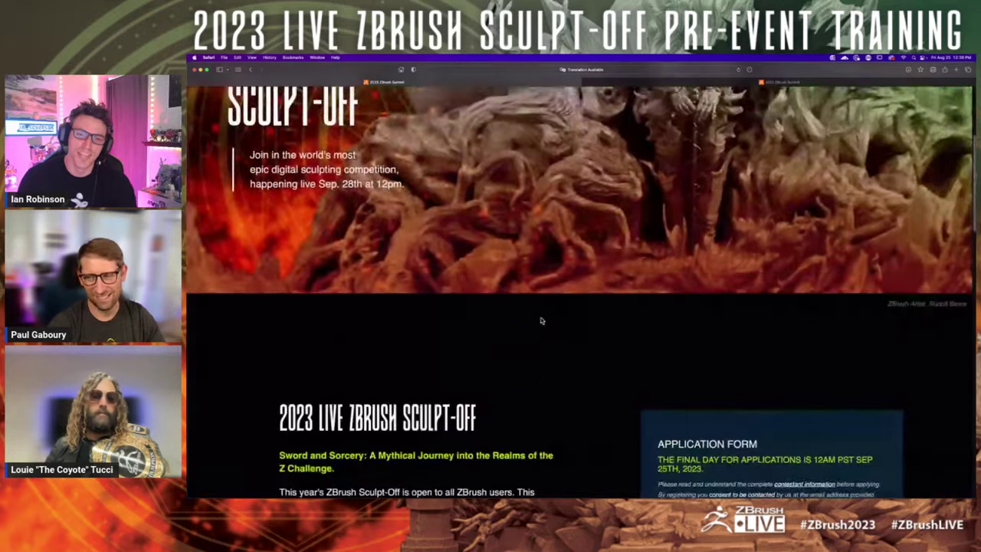
{"action": "scroll", "coordinate": [556, 319], "scroll_direction": "down", "scroll_amount": 1}
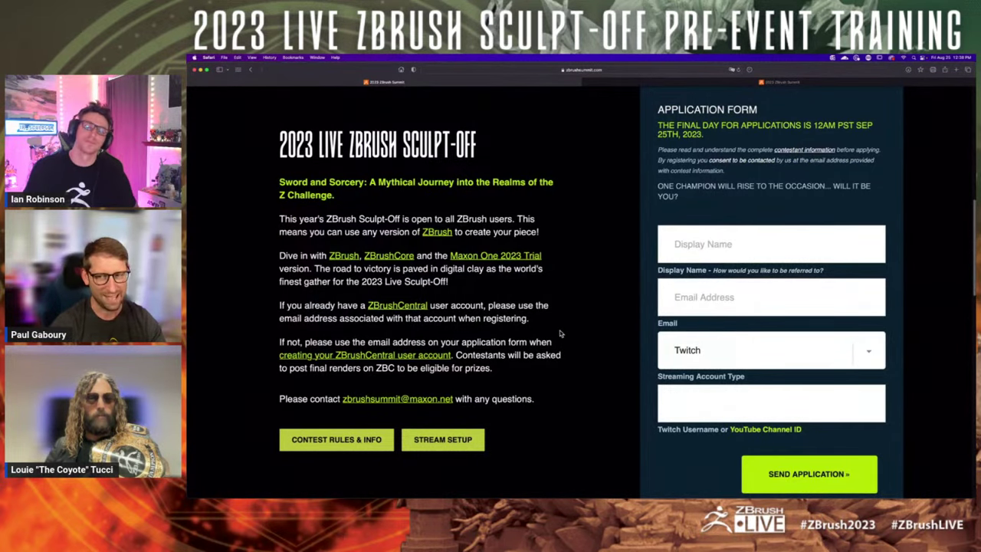
{"action": "scroll", "coordinate": [559, 336], "scroll_direction": "down", "scroll_amount": 3}
{"action": "scroll", "coordinate": [560, 335], "scroll_direction": "up", "scroll_amount": 3}
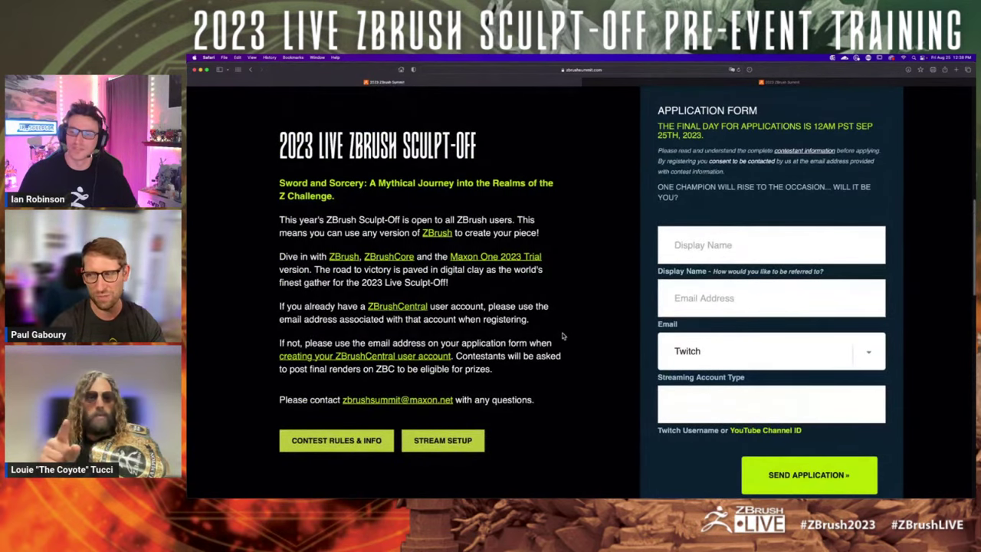
- Select the Sculpt-Off page's web address and check the Streaming Account Type options on the application form without changing the selection
{"action": "left_click", "coordinate": [604, 70]}
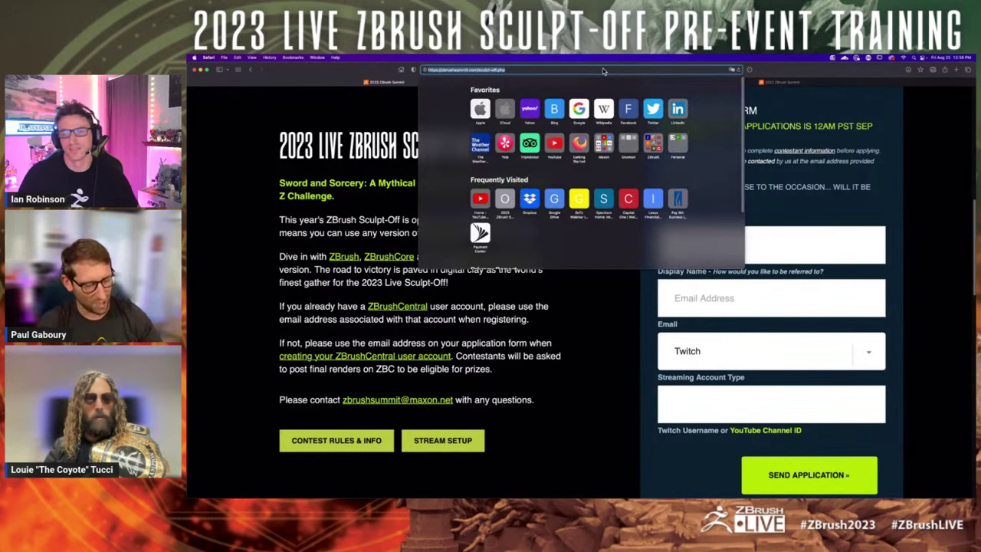
{"action": "key", "text": "super+Tab"}
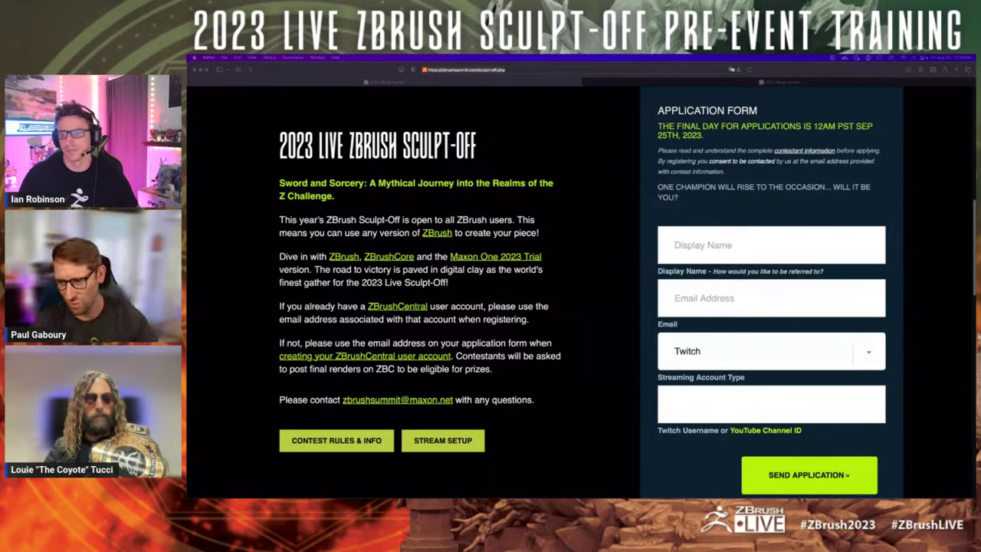
{"action": "left_click", "coordinate": [871, 351]}
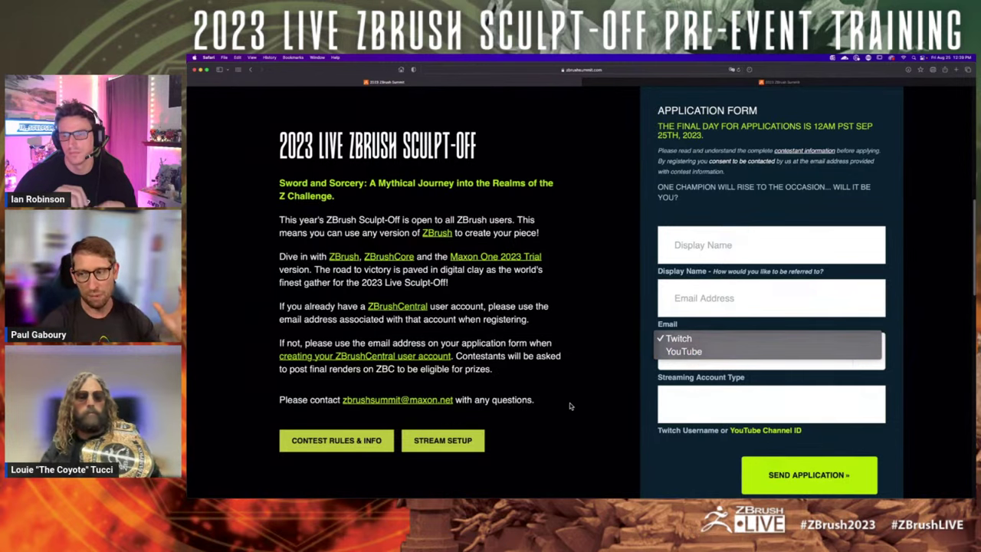
{"action": "left_click", "coordinate": [598, 414]}
- Look through the Event Sponsors section of the Sculpt-Off page and return to the application form
{"action": "scroll", "coordinate": [598, 414], "scroll_direction": "down", "scroll_amount": 10}
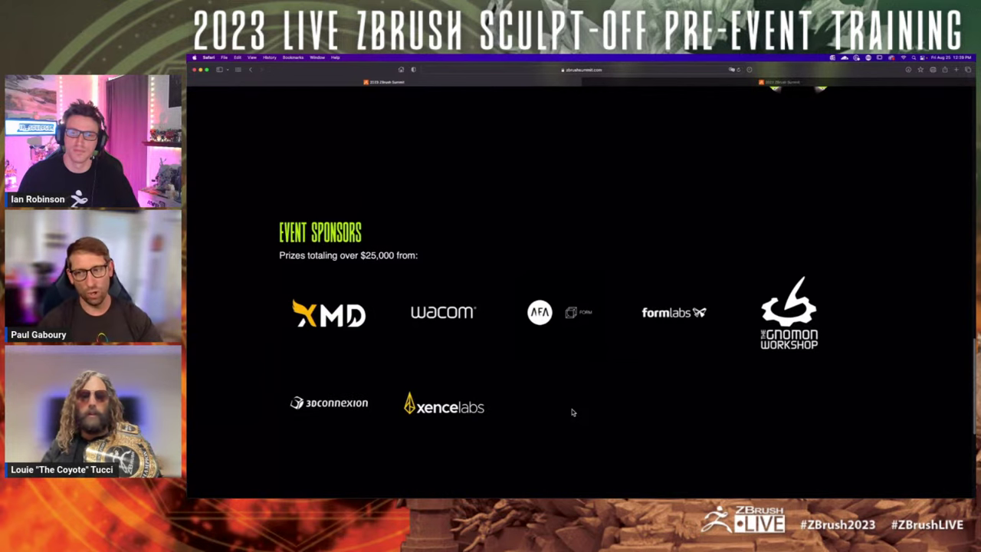
{"action": "scroll", "coordinate": [700, 392], "scroll_direction": "down", "scroll_amount": 1}
{"action": "scroll", "coordinate": [499, 335], "scroll_direction": "up", "scroll_amount": 5}
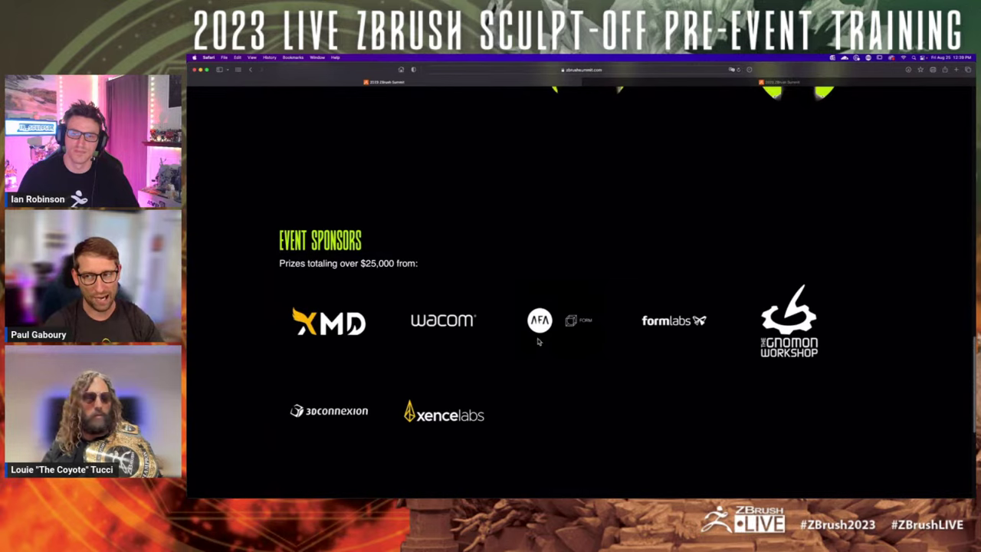
{"action": "scroll", "coordinate": [495, 328], "scroll_direction": "up", "scroll_amount": 5}
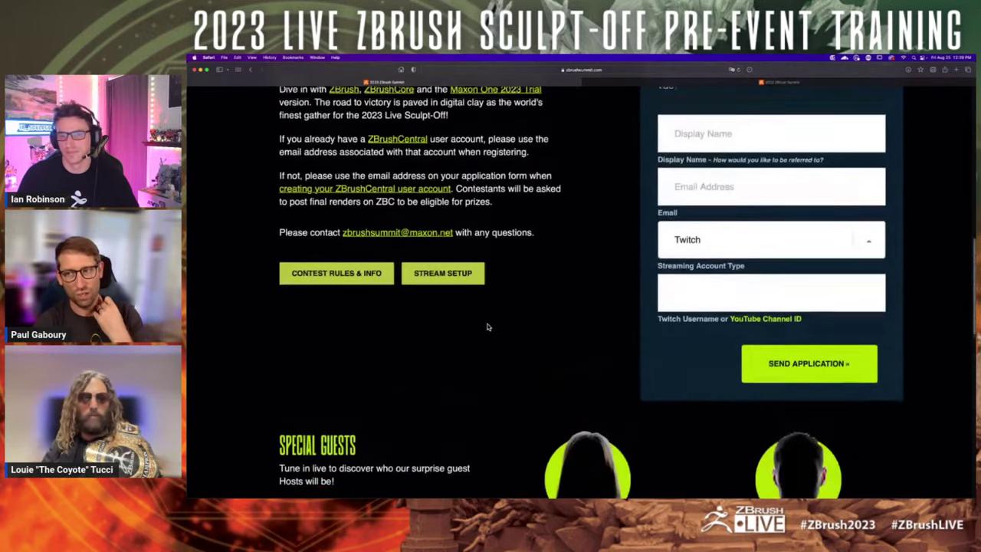
{"action": "scroll", "coordinate": [508, 321], "scroll_direction": "up", "scroll_amount": 1}
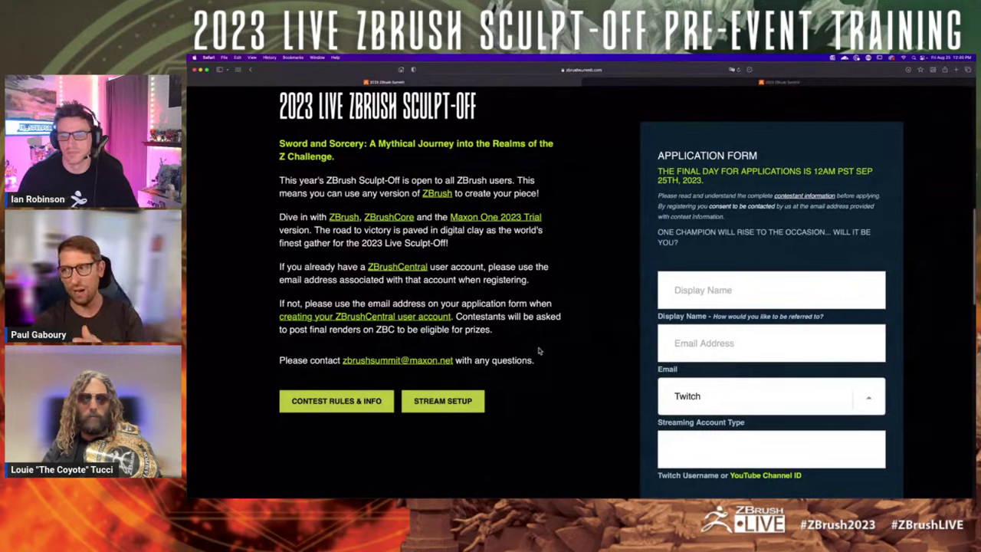
- Open the Stream Setup page in a new tab and look through its requirements and streaming steps
{"action": "right_click", "coordinate": [459, 406]}
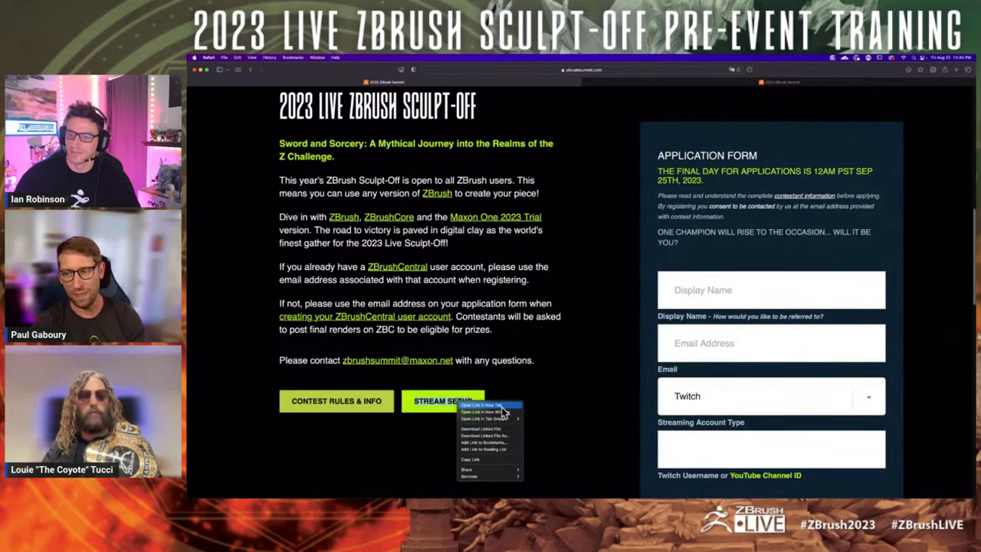
{"action": "left_click", "coordinate": [501, 406]}
{"action": "left_click", "coordinate": [595, 81]}
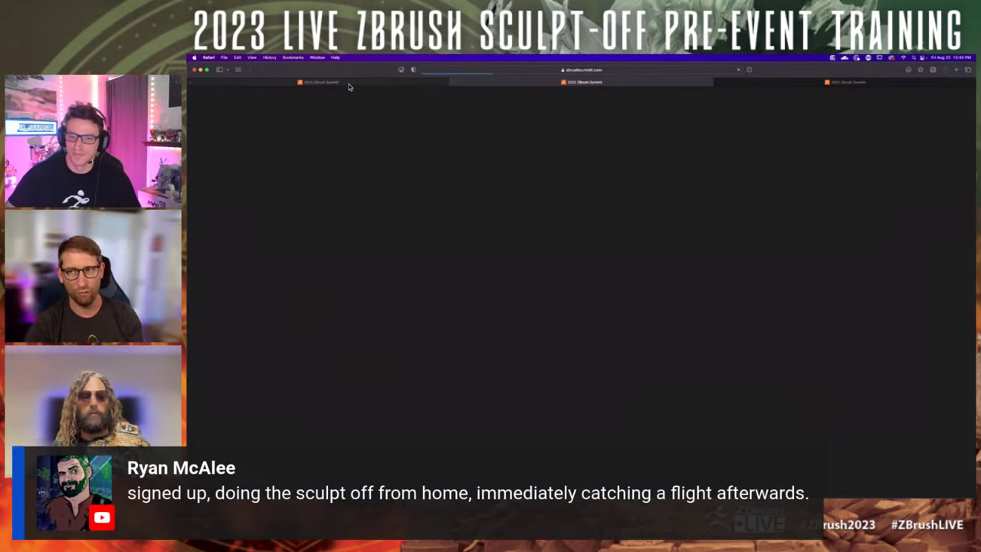
{"action": "left_click", "coordinate": [349, 84]}
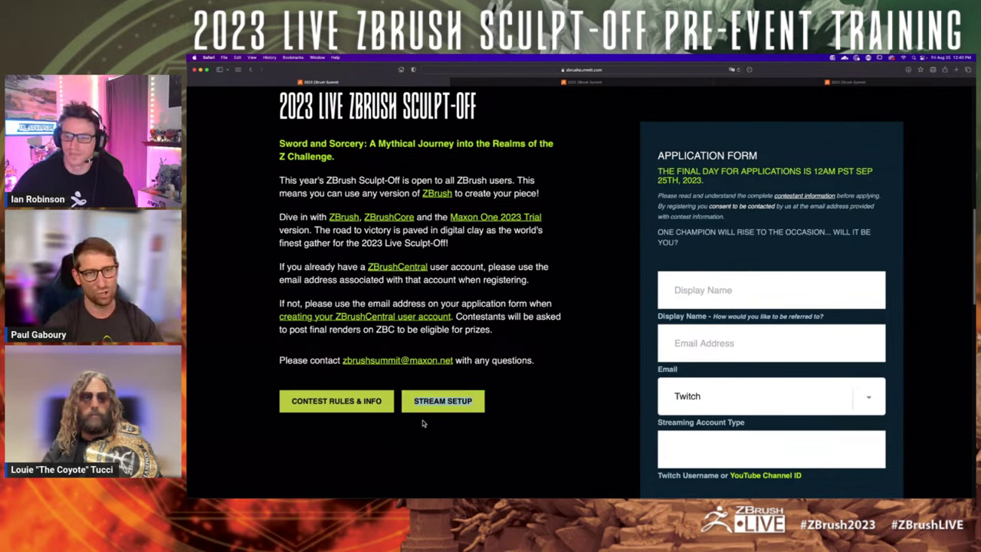
{"action": "left_click", "coordinate": [586, 83]}
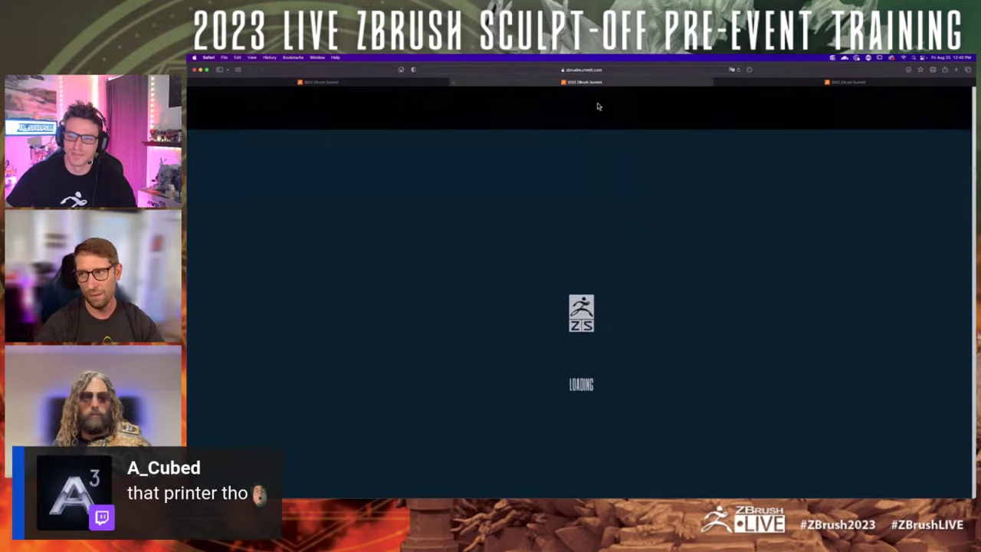
{"action": "scroll", "coordinate": [584, 326], "scroll_direction": "down", "scroll_amount": 6}
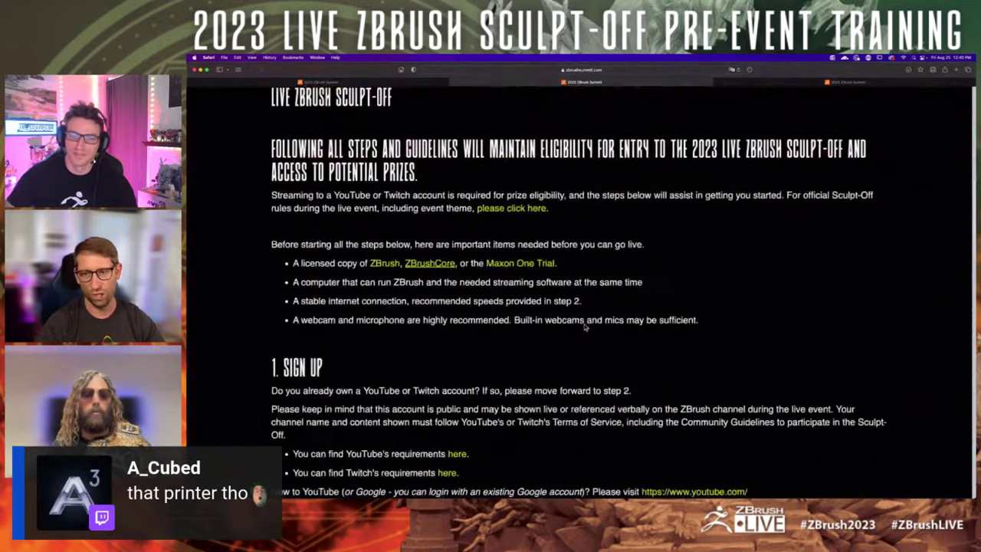
{"action": "scroll", "coordinate": [585, 326], "scroll_direction": "down", "scroll_amount": 15}
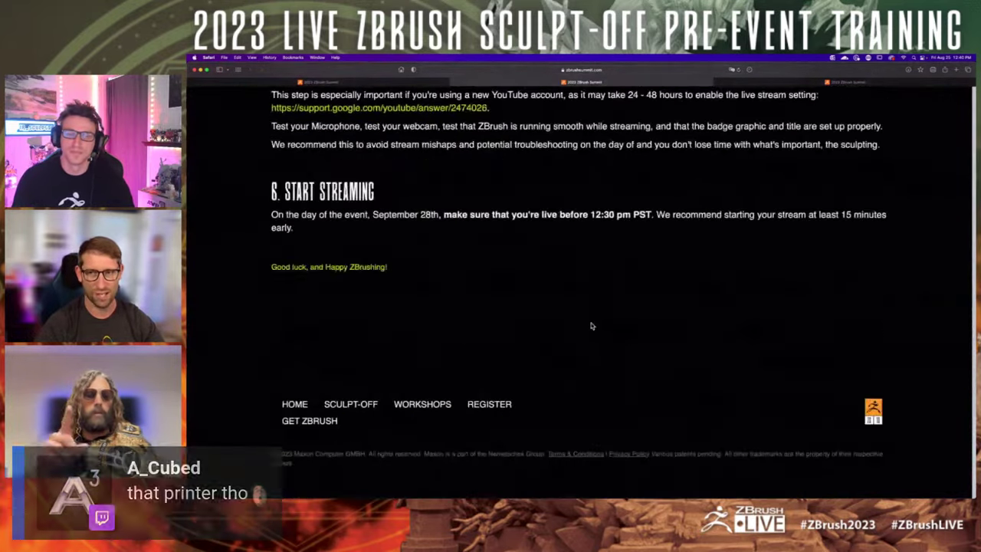
{"action": "scroll", "coordinate": [581, 279], "scroll_direction": "up", "scroll_amount": 3}
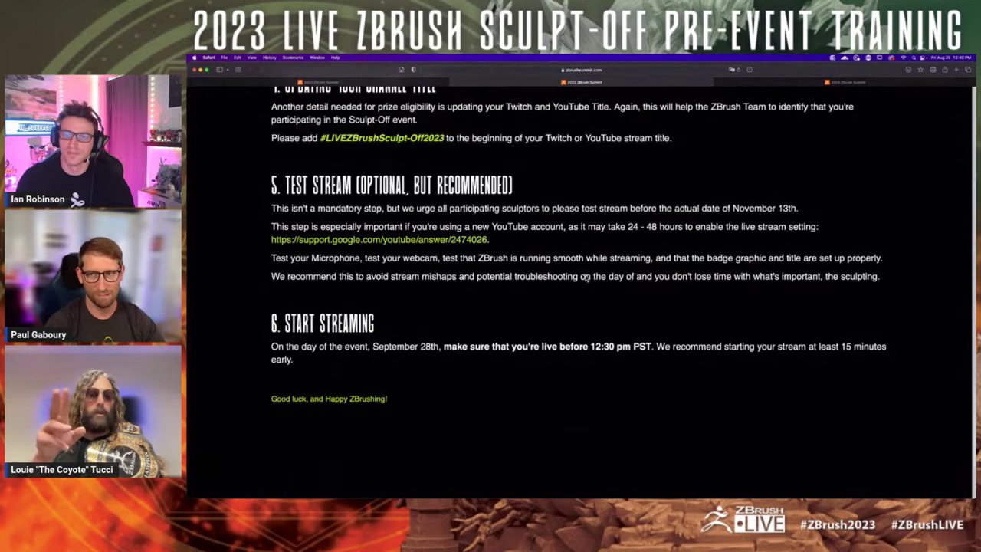
{"action": "scroll", "coordinate": [586, 279], "scroll_direction": "up", "scroll_amount": 8}
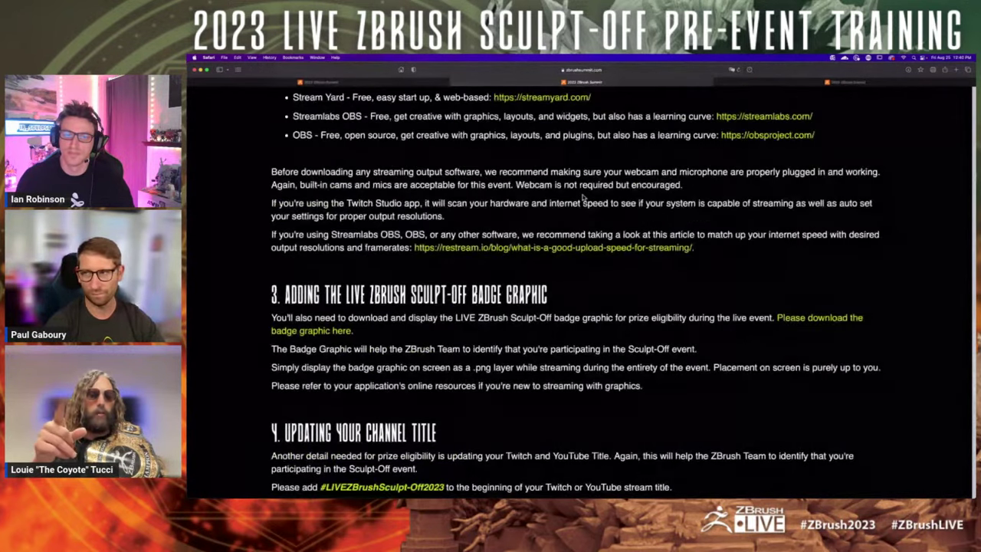
- Return to the Sculpt-Off page and briefly highlight the final application date above the application form
{"action": "left_click", "coordinate": [314, 81]}
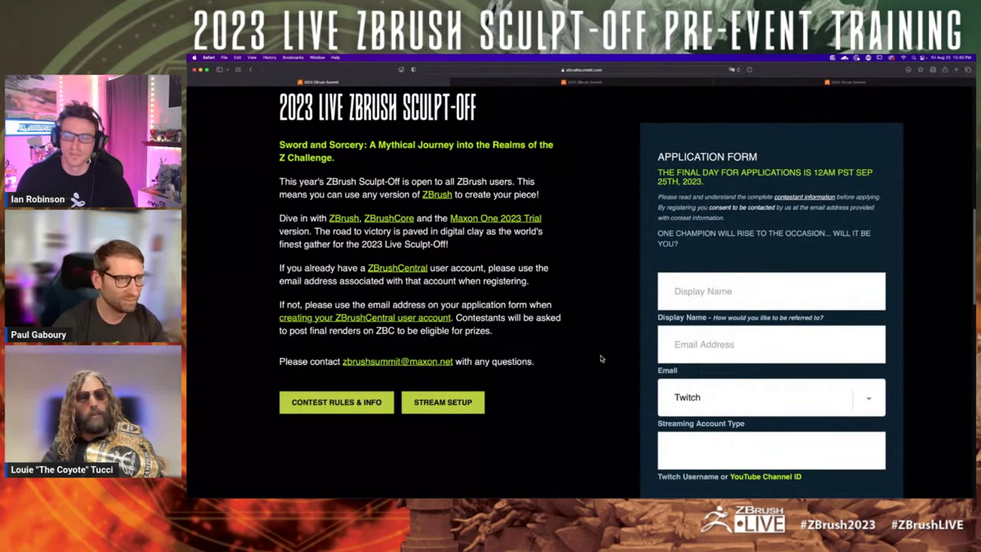
{"action": "scroll", "coordinate": [592, 375], "scroll_direction": "up", "scroll_amount": 1}
{"action": "scroll", "coordinate": [592, 375], "scroll_direction": "up", "scroll_amount": 1}
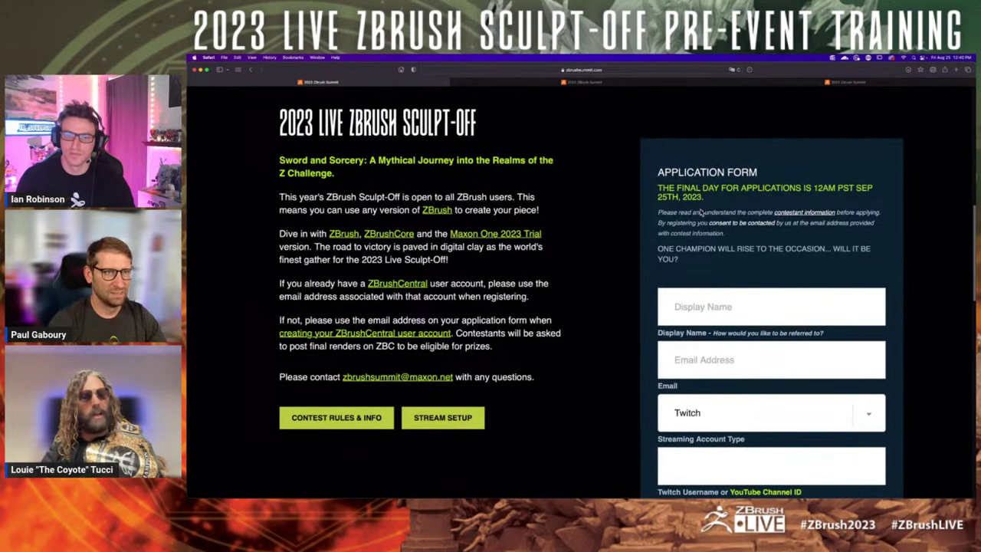
{"action": "left_click_drag", "start_coordinate": [710, 199], "coordinate": [645, 196]}
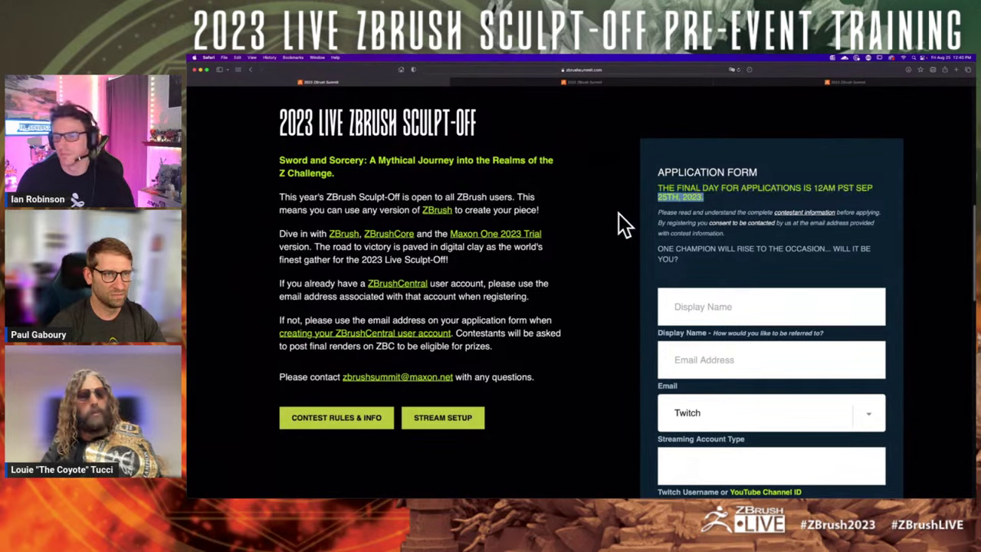
{"action": "left_click", "coordinate": [716, 205]}
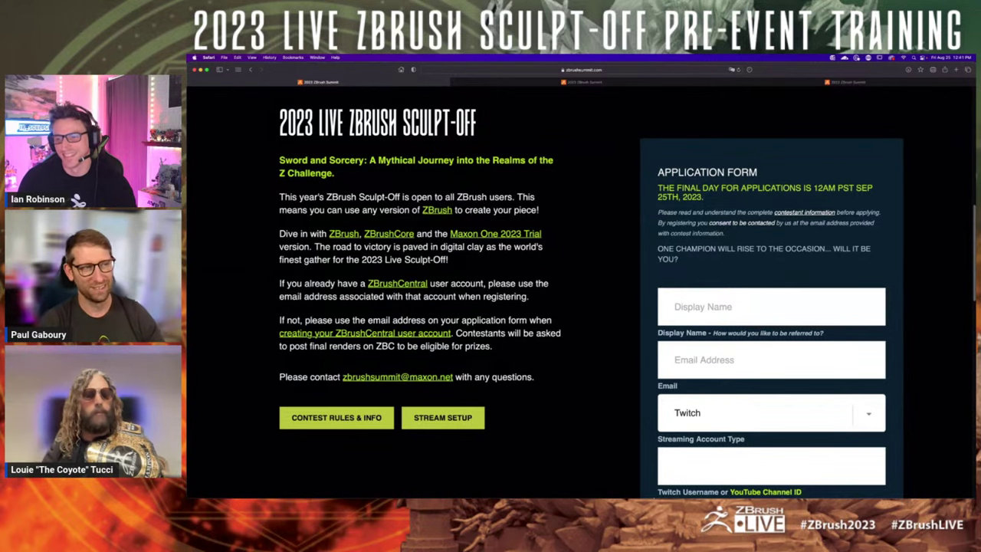
{"action": "mouse_move", "coordinate": [736, 494]}
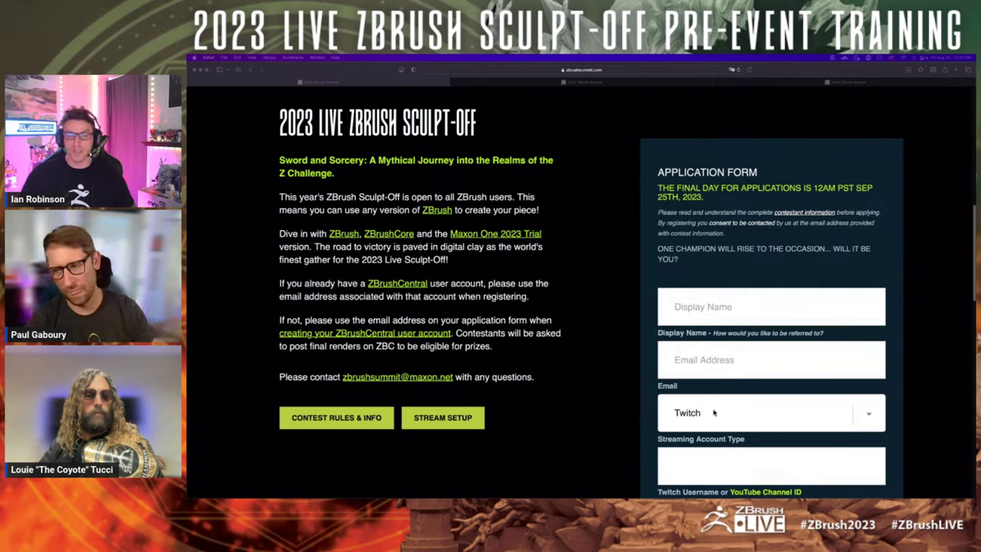
{"action": "left_click", "coordinate": [593, 379]}
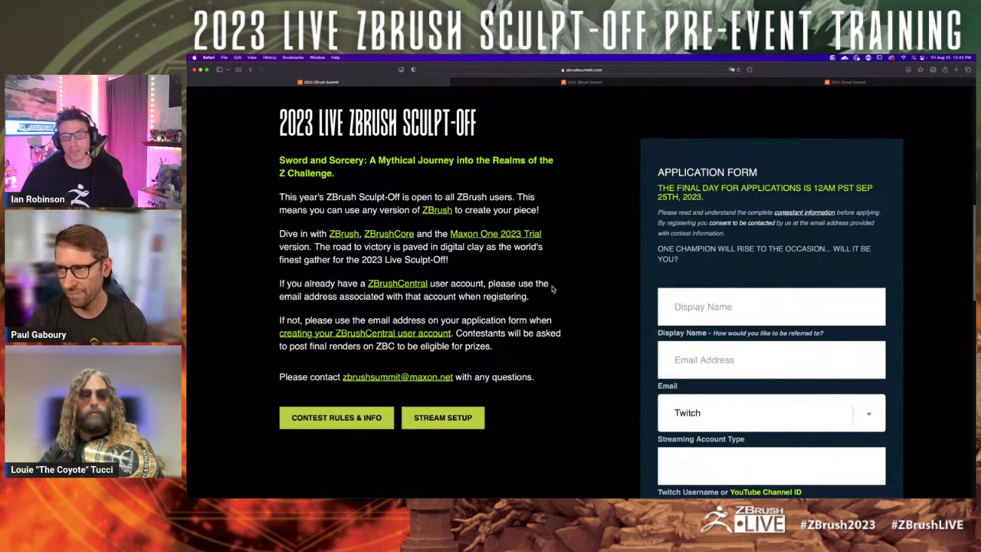
- Look at the ZBrush Workshops page and review the badge graphic, channel title and test stream steps on the Stream Setup page
{"action": "left_click", "coordinate": [856, 81]}
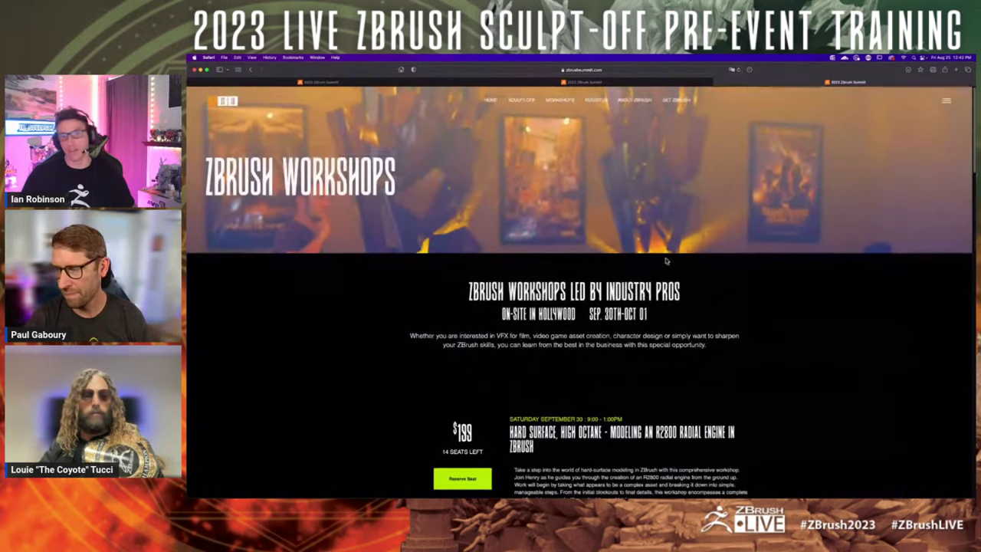
{"action": "left_click", "coordinate": [699, 83]}
{"action": "scroll", "coordinate": [594, 270], "scroll_direction": "down", "scroll_amount": 10}
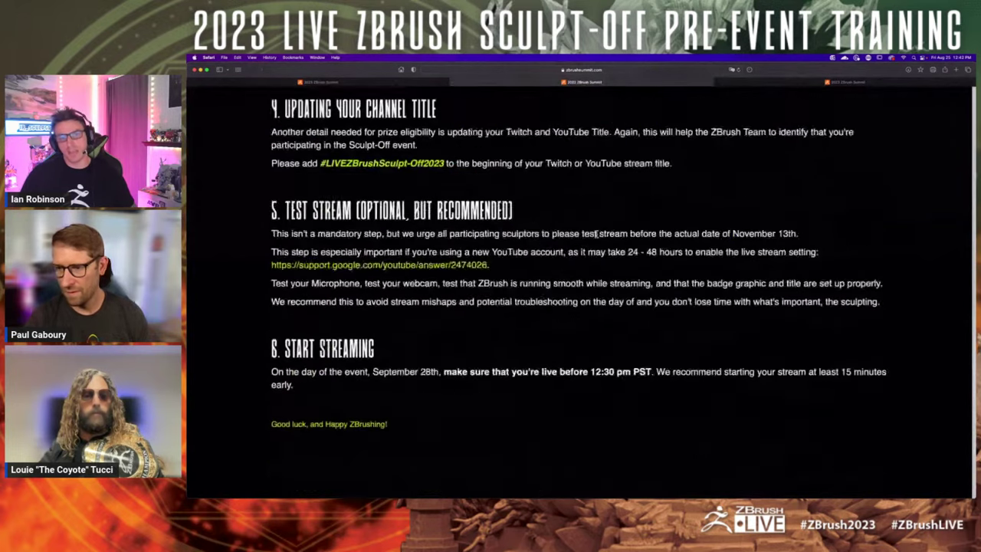
{"action": "scroll", "coordinate": [594, 270], "scroll_direction": "up", "scroll_amount": 10}
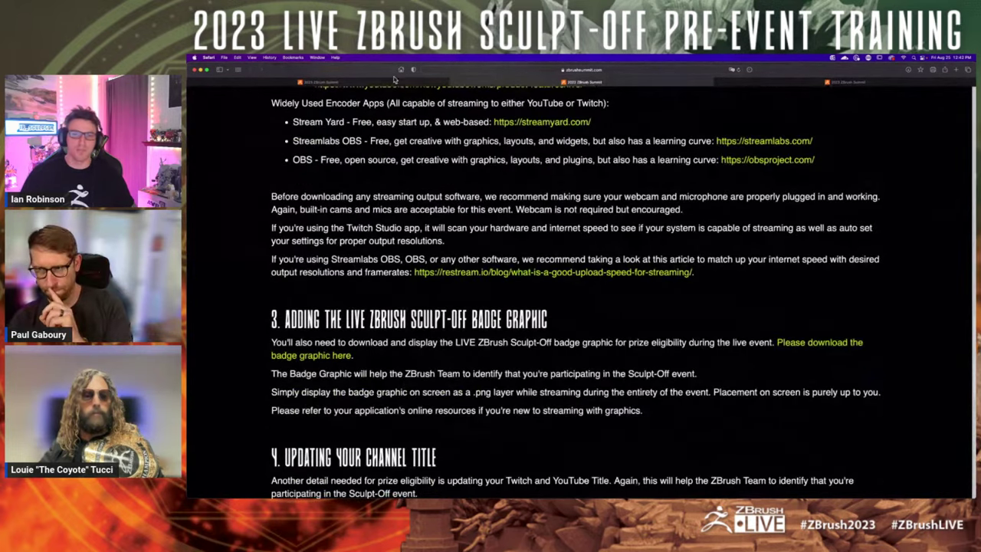
- Open the Contest Rules & Info page in a new tab from the Sculpt-Off page and show its Sword & Sorcery theme section
{"action": "left_click", "coordinate": [394, 81]}
{"action": "right_click", "coordinate": [335, 419]}
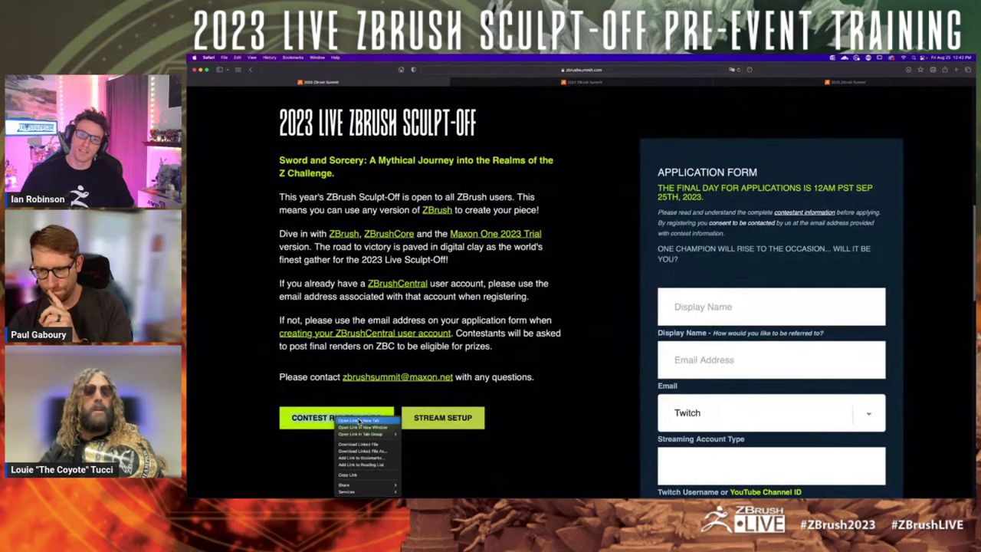
{"action": "left_click", "coordinate": [359, 421]}
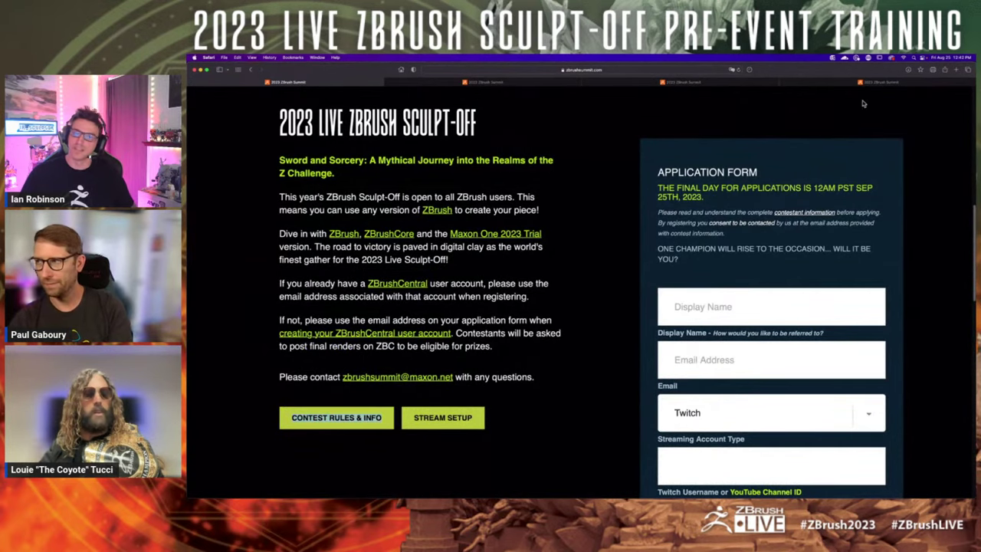
{"action": "left_click", "coordinate": [517, 84]}
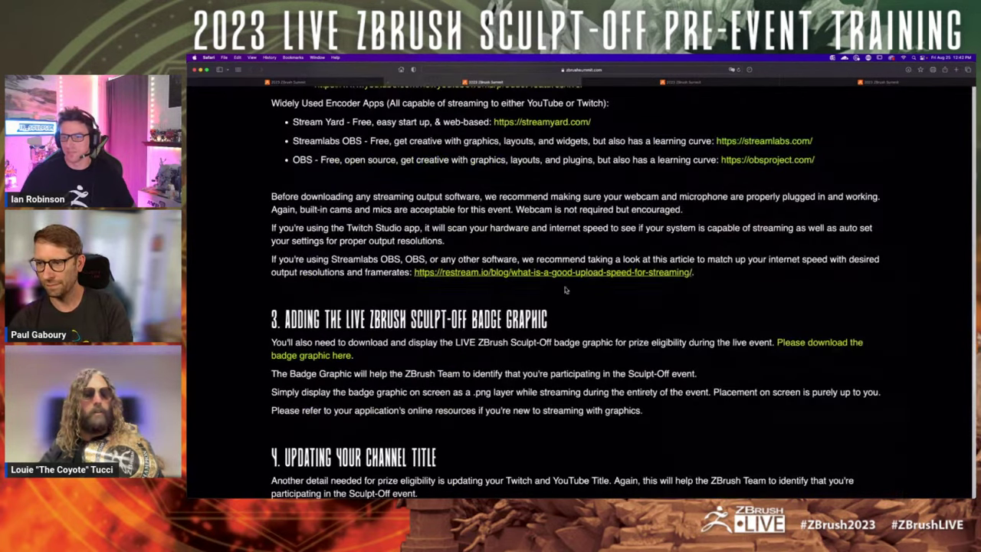
{"action": "left_click", "coordinate": [683, 81]}
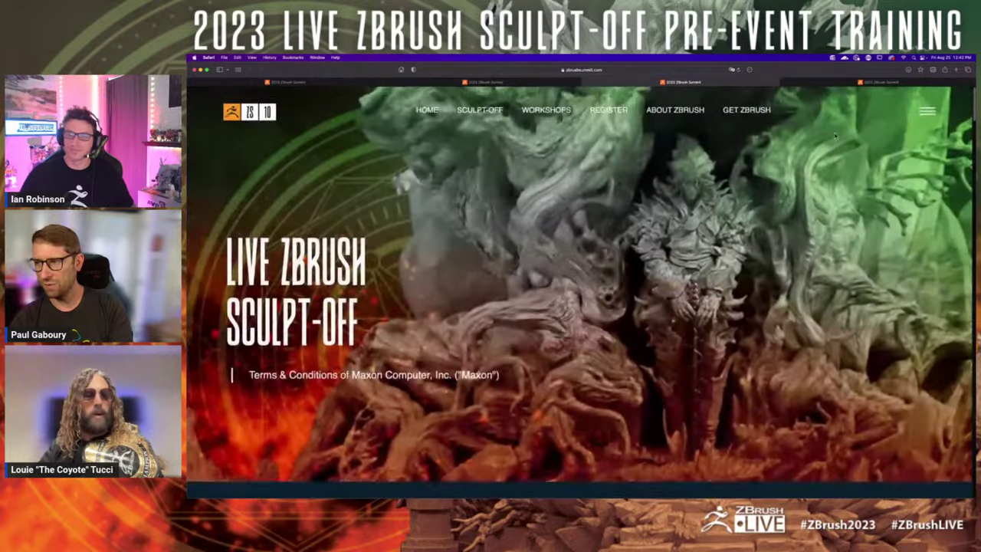
{"action": "scroll", "coordinate": [605, 300], "scroll_direction": "down", "scroll_amount": 10}
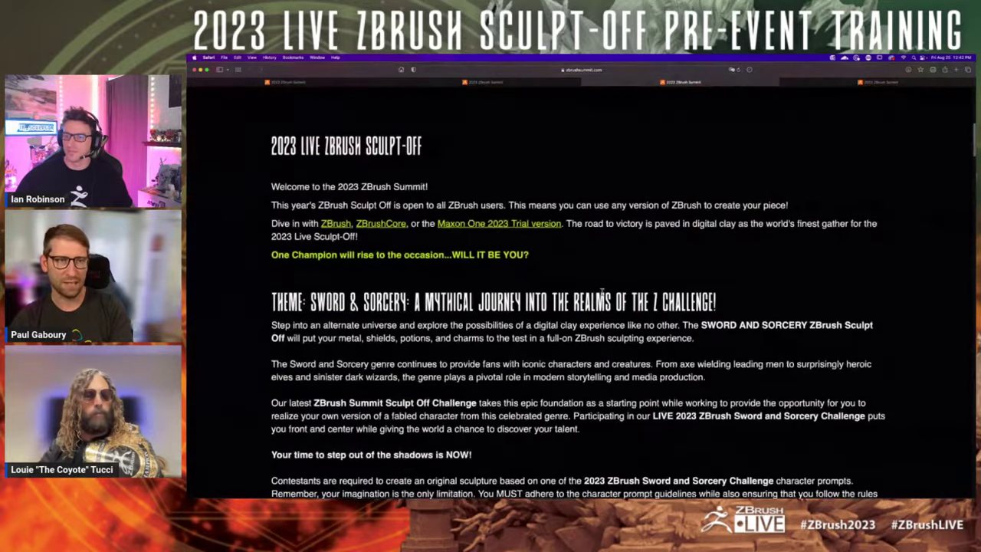
- Read down the contest rules and highlight rule 20 on the background image and rule 22 on render presets
{"action": "scroll", "coordinate": [602, 299], "scroll_direction": "down", "scroll_amount": 15}
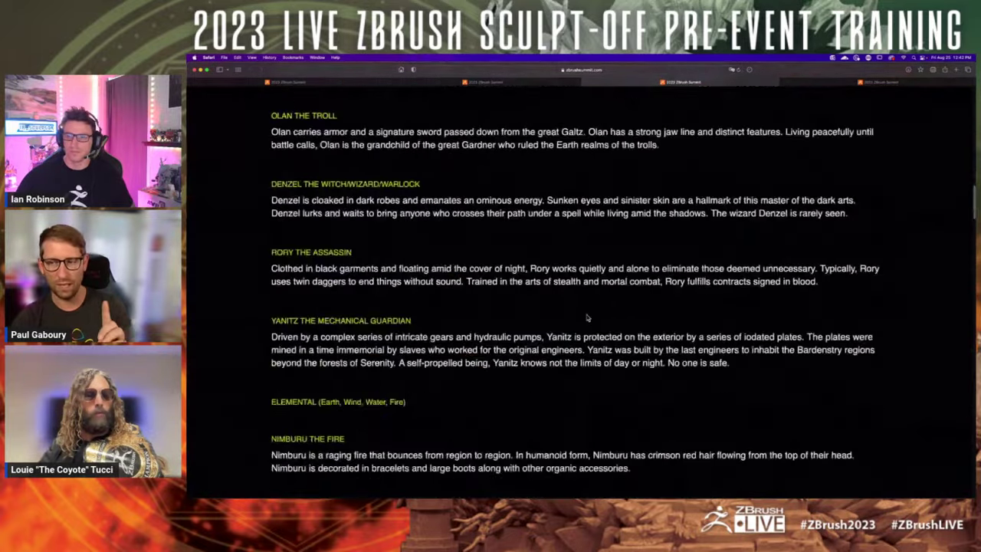
{"action": "scroll", "coordinate": [584, 319], "scroll_direction": "down", "scroll_amount": 15}
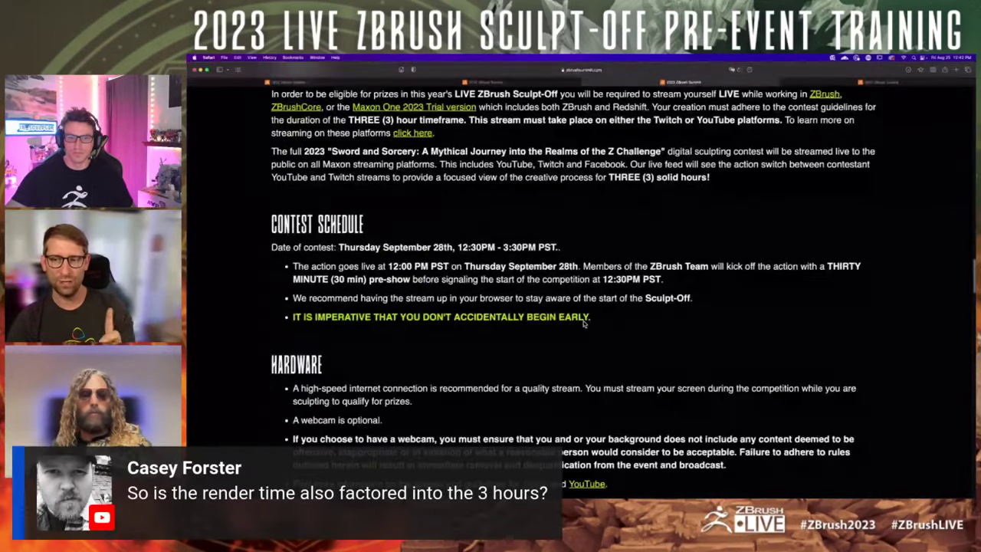
{"action": "scroll", "coordinate": [582, 326], "scroll_direction": "down", "scroll_amount": 5}
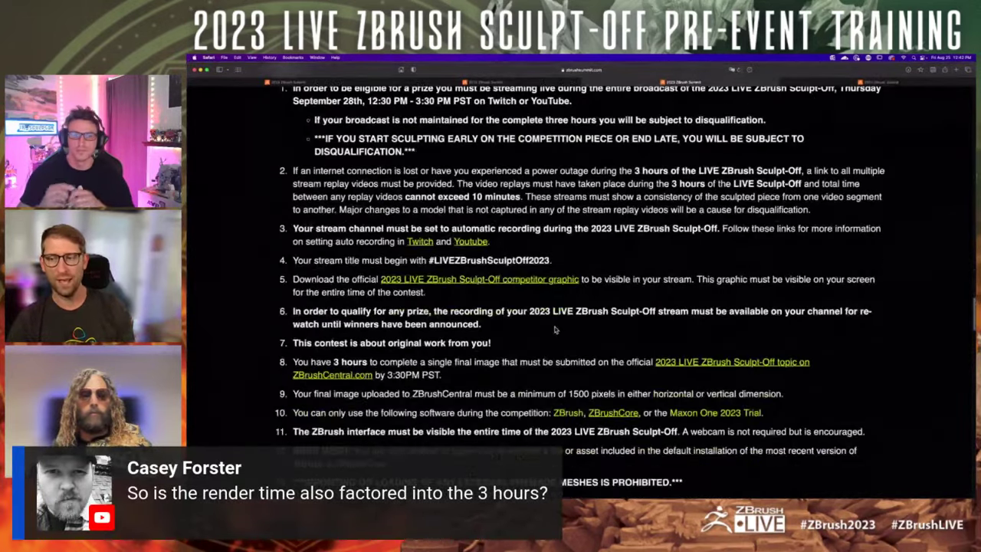
{"action": "scroll", "coordinate": [521, 341], "scroll_direction": "down", "scroll_amount": 3}
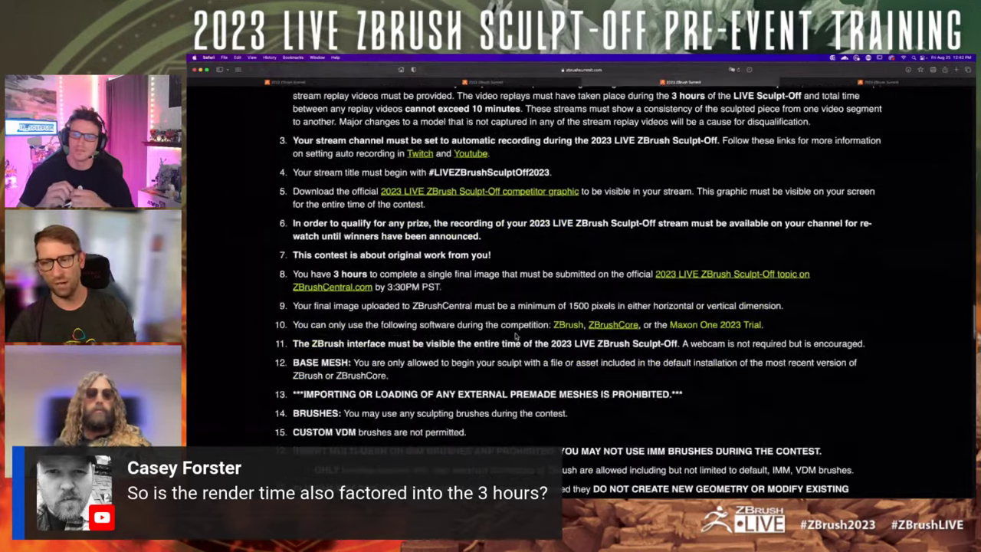
{"action": "scroll", "coordinate": [475, 345], "scroll_direction": "down", "scroll_amount": 8}
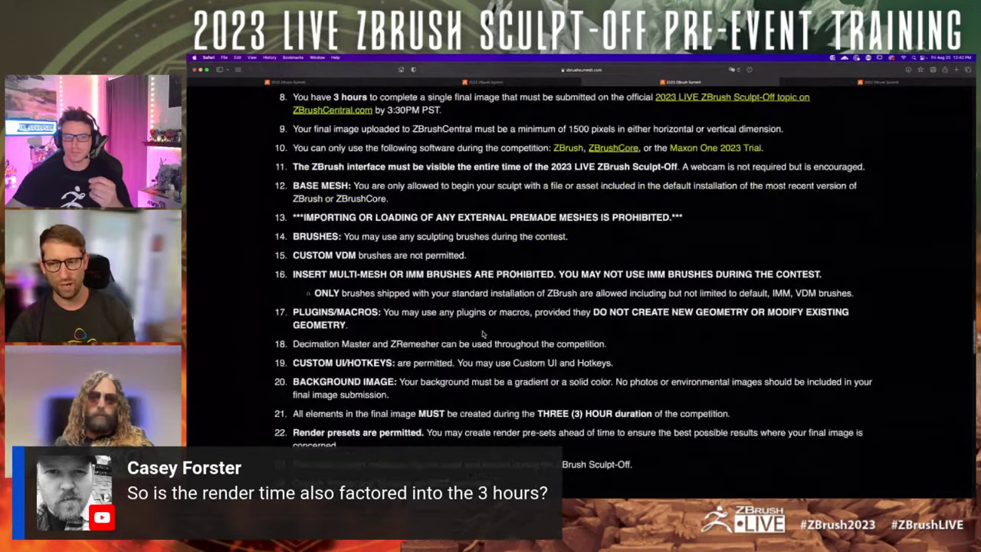
{"action": "scroll", "coordinate": [430, 331], "scroll_direction": "down", "scroll_amount": 1}
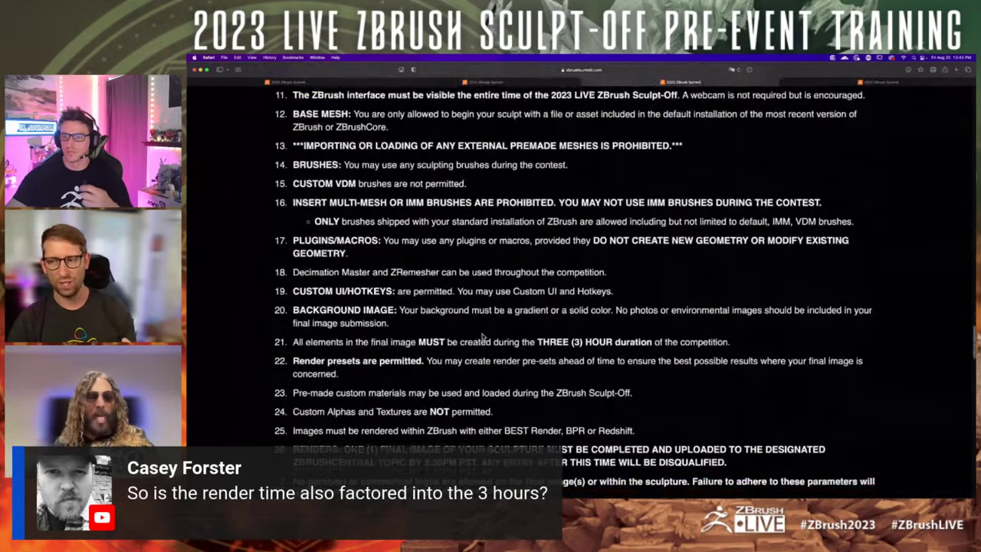
{"action": "left_click_drag", "start_coordinate": [396, 330], "coordinate": [288, 309]}
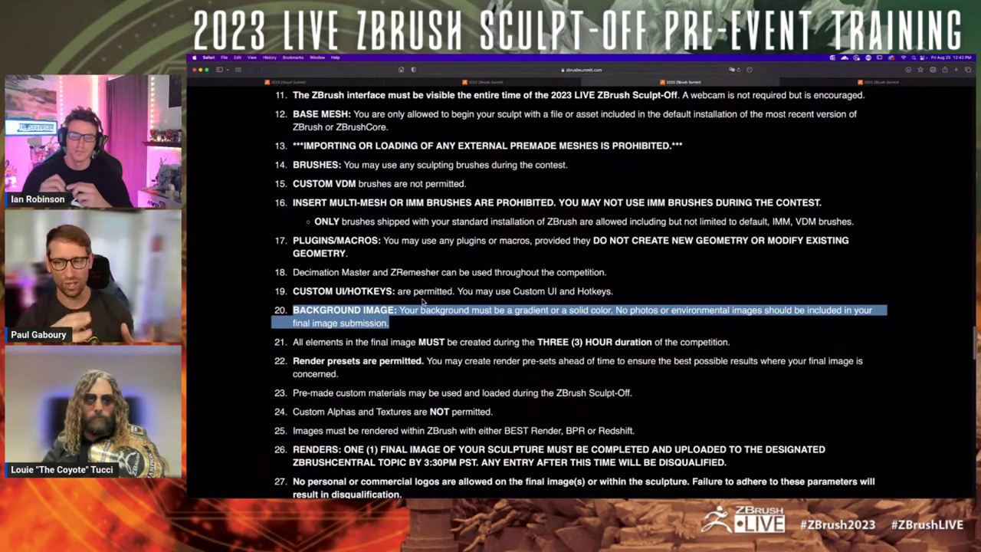
{"action": "left_click", "coordinate": [377, 380]}
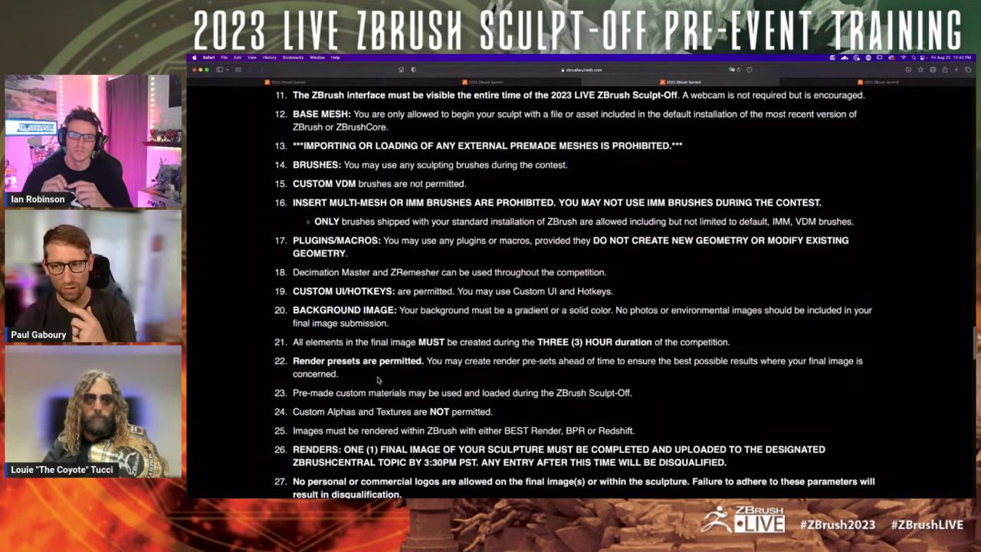
{"action": "left_click_drag", "start_coordinate": [341, 376], "coordinate": [291, 360]}
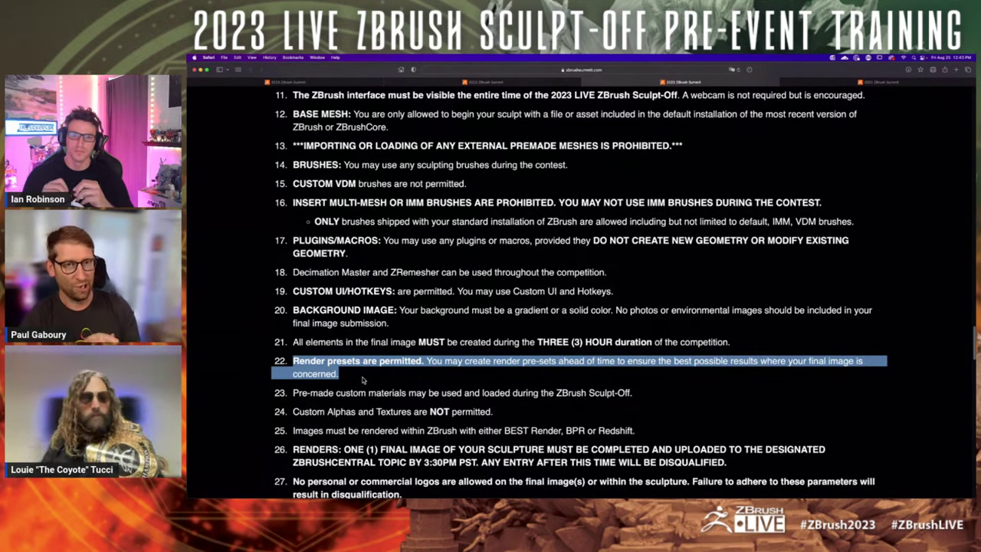
- Switch to ZBrush and open the DemoTreeFrog project from LightBox without saving the rhino project's changes
{"action": "key", "text": "super+Tab"}
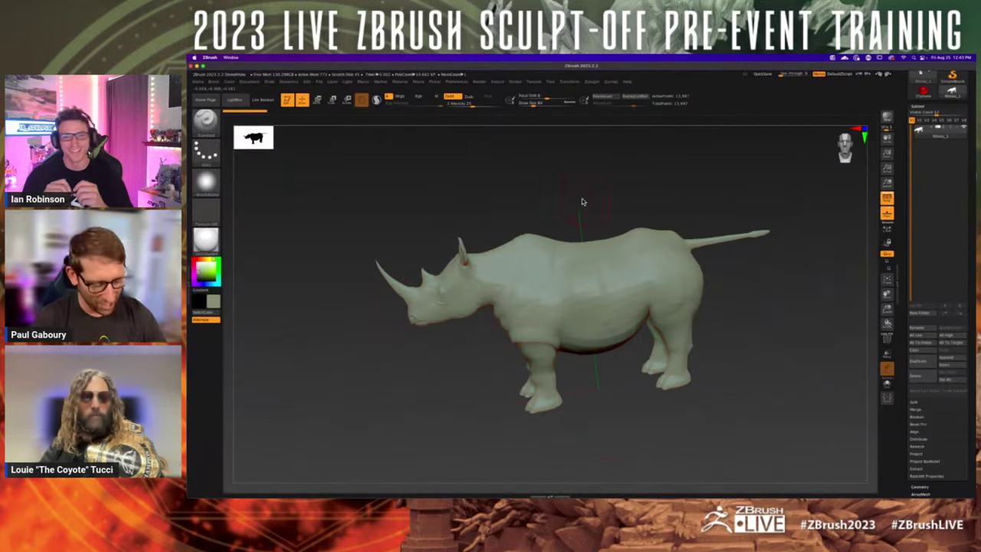
{"action": "key", "text": "comma"}
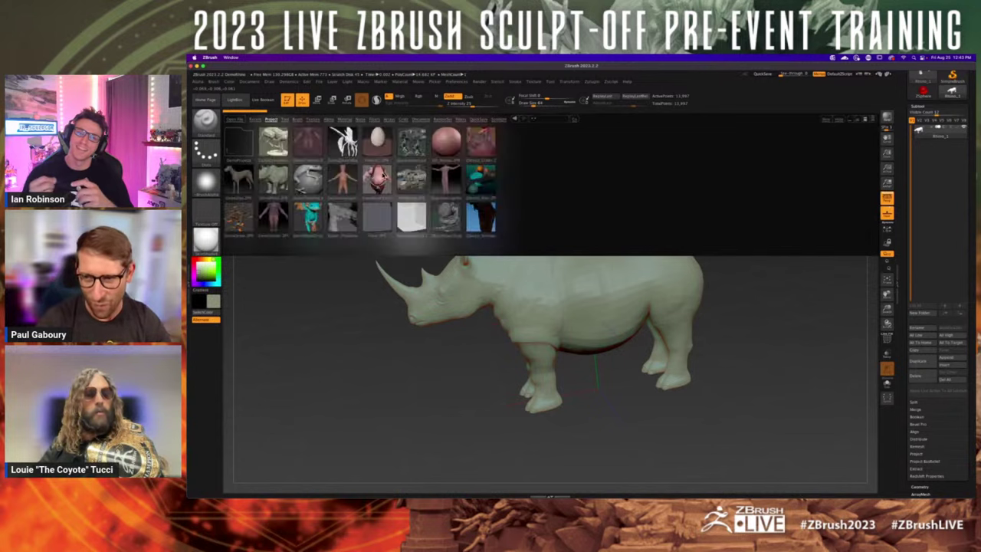
{"action": "double_click", "coordinate": [316, 179]}
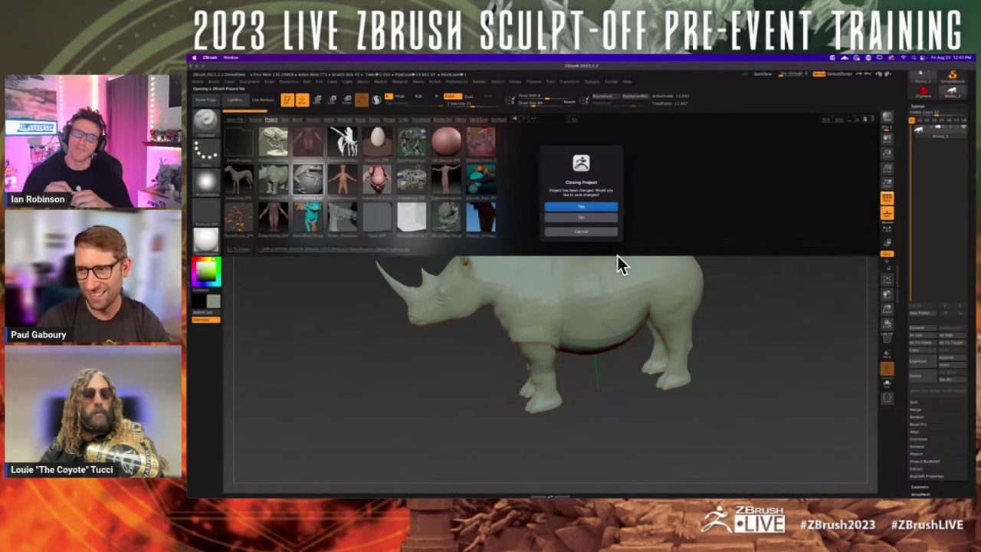
{"action": "left_click", "coordinate": [600, 218]}
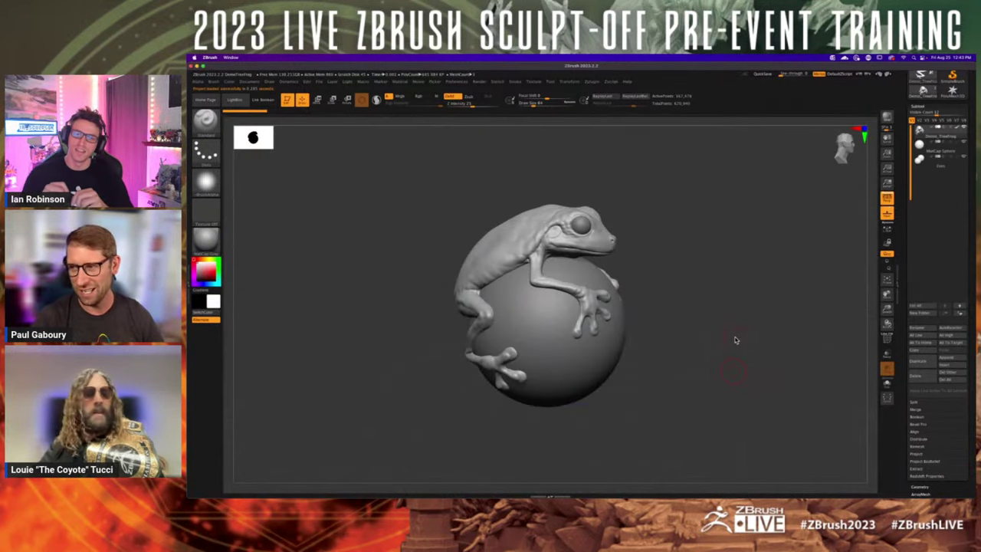
{"action": "left_click_drag", "start_coordinate": [734, 340], "coordinate": [783, 294]}
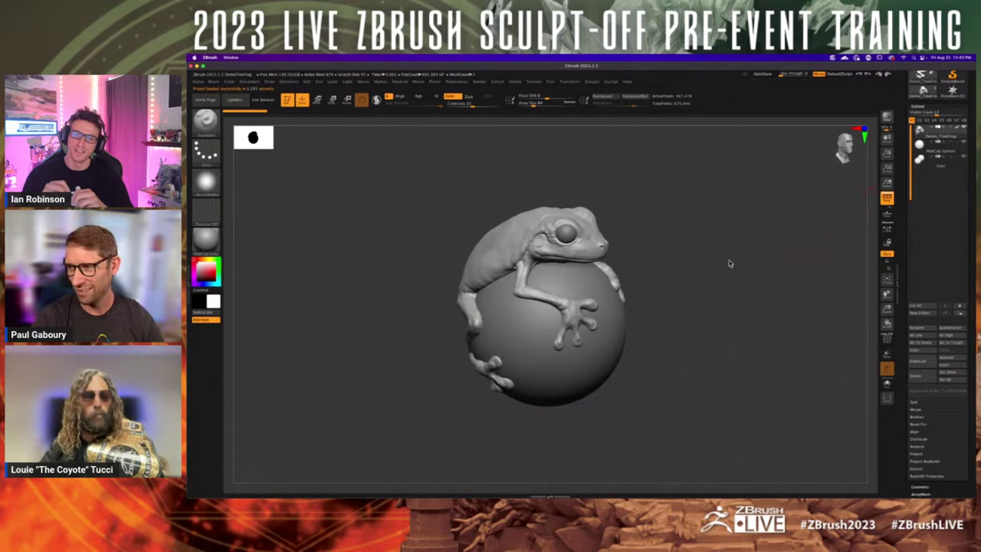
{"action": "left_click_drag", "start_coordinate": [656, 312], "coordinate": [683, 302]}
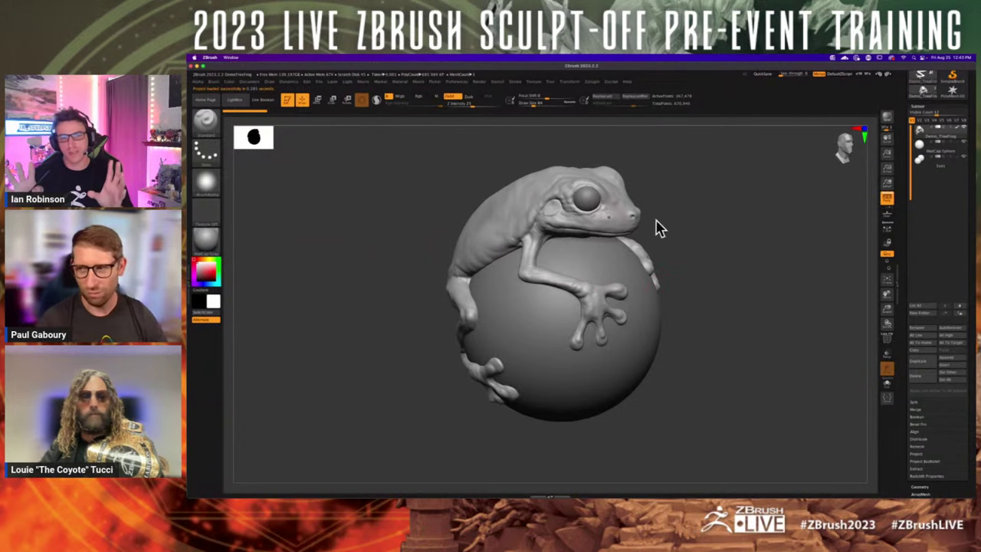
- Choose the ChiselCreature brush with its Ear02 shape and expand the Thick Skin settings in place of the subtool list
{"action": "key", "text": "b"}
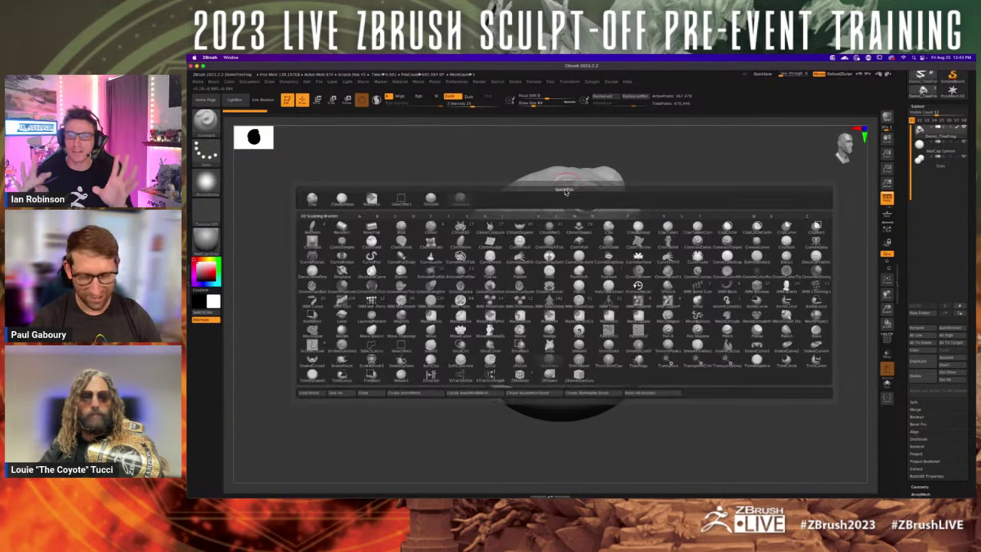
{"action": "left_click", "coordinate": [463, 231]}
{"action": "left_click", "coordinate": [587, 121]}
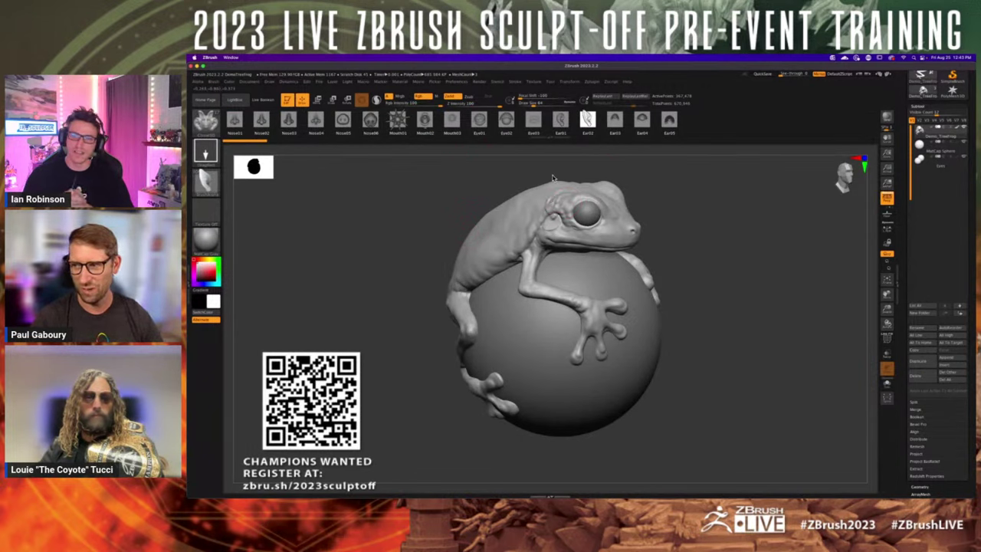
{"action": "key", "text": "shift"}
{"action": "left_click_drag", "start_coordinate": [736, 230], "coordinate": [701, 243]}
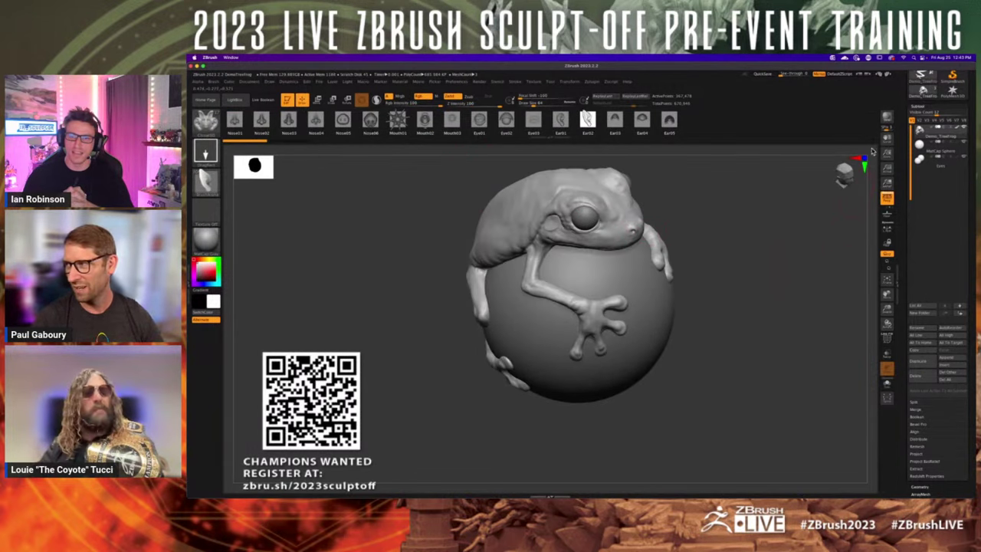
{"action": "left_click", "coordinate": [921, 106]}
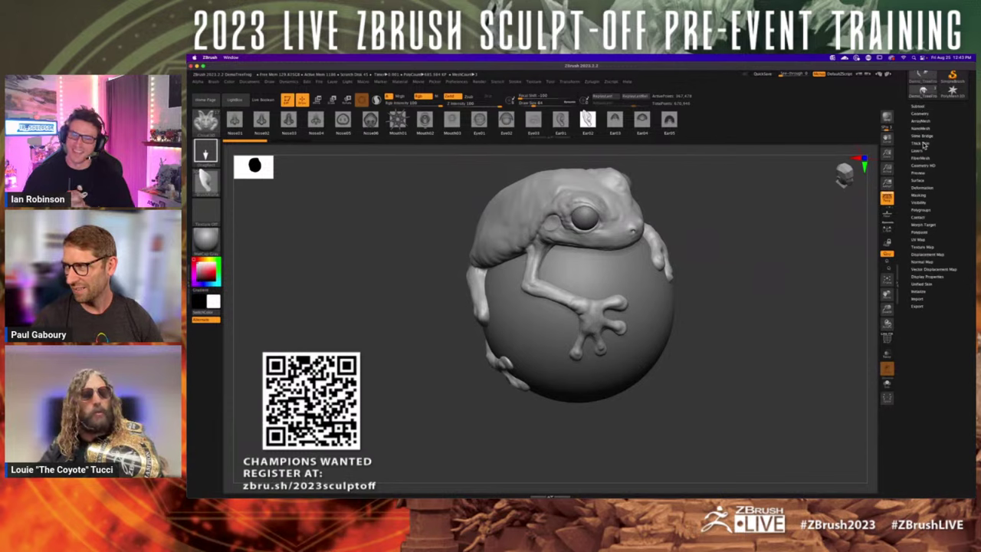
{"action": "left_click", "coordinate": [923, 143]}
{"action": "left_click_drag", "start_coordinate": [714, 197], "coordinate": [704, 256]}
- Try placing the Ear02 shape above the tree frog's eye several times, undoing each attempt
{"action": "mouse_move", "coordinate": [549, 250]}
{"action": "left_mouse_down"}
{"action": "mouse_move", "coordinate": [563, 219]}
{"action": "mouse_move", "coordinate": [555, 201]}
{"action": "left_mouse_up"}
{"action": "left_click_drag", "start_coordinate": [670, 244], "coordinate": [613, 257]}
{"action": "key", "text": "ctrl+z"}
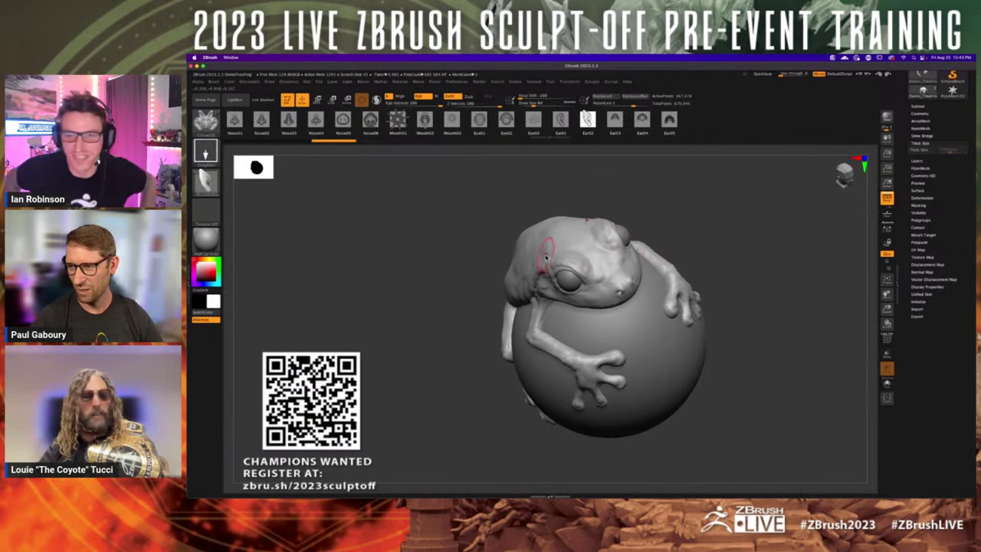
{"action": "mouse_move", "coordinate": [546, 258]}
{"action": "left_mouse_down"}
{"action": "mouse_move", "coordinate": [541, 217]}
{"action": "mouse_move", "coordinate": [583, 253]}
{"action": "mouse_move", "coordinate": [651, 281]}
{"action": "mouse_move", "coordinate": [649, 250]}
{"action": "mouse_move", "coordinate": [591, 234]}
{"action": "mouse_move", "coordinate": [587, 261]}
{"action": "mouse_move", "coordinate": [606, 254]}
{"action": "mouse_move", "coordinate": [608, 284]}
{"action": "mouse_move", "coordinate": [598, 285]}
{"action": "left_mouse_up"}
{"action": "key", "text": "ctrl+z"}
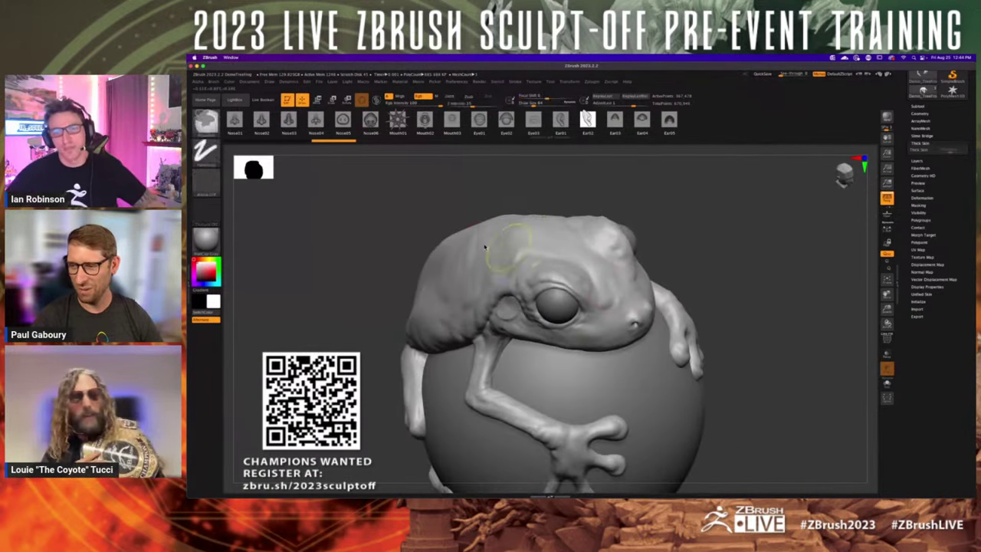
{"action": "mouse_move", "coordinate": [495, 264]}
{"action": "left_mouse_down"}
{"action": "mouse_move", "coordinate": [513, 230]}
{"action": "mouse_move", "coordinate": [520, 179]}
{"action": "left_mouse_up"}
{"action": "key", "text": "ctrl+z"}
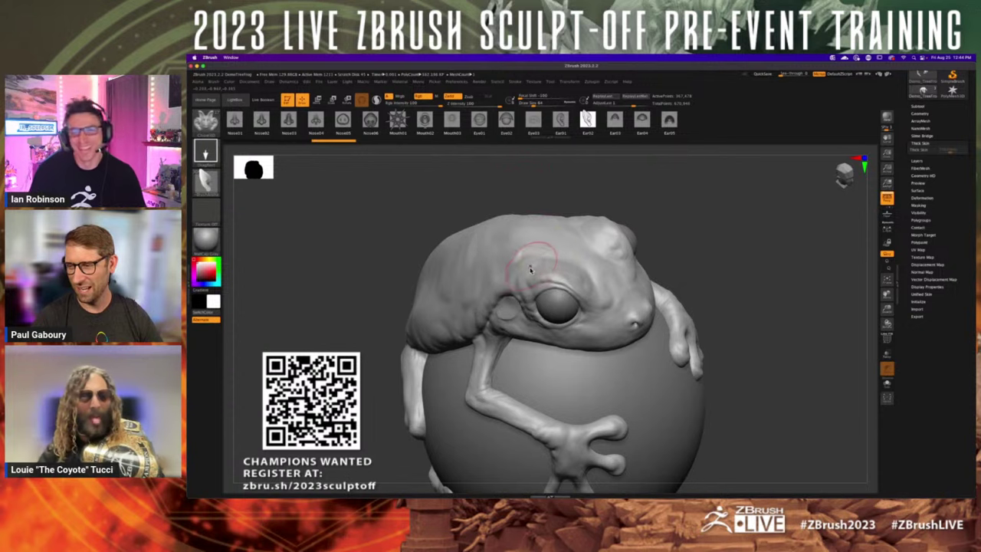
- Add a pair of large pointed Ear02 ears to the tree frog's head and view them from several angles
{"action": "left_click_drag", "start_coordinate": [528, 269], "coordinate": [542, 200]}
{"action": "mouse_move", "coordinate": [720, 299]}
{"action": "right_mouse_down", "text": "ctrl"}
{"action": "mouse_move", "coordinate": [629, 278]}
{"action": "mouse_move", "coordinate": [653, 340]}
{"action": "right_mouse_up", "text": "ctrl"}
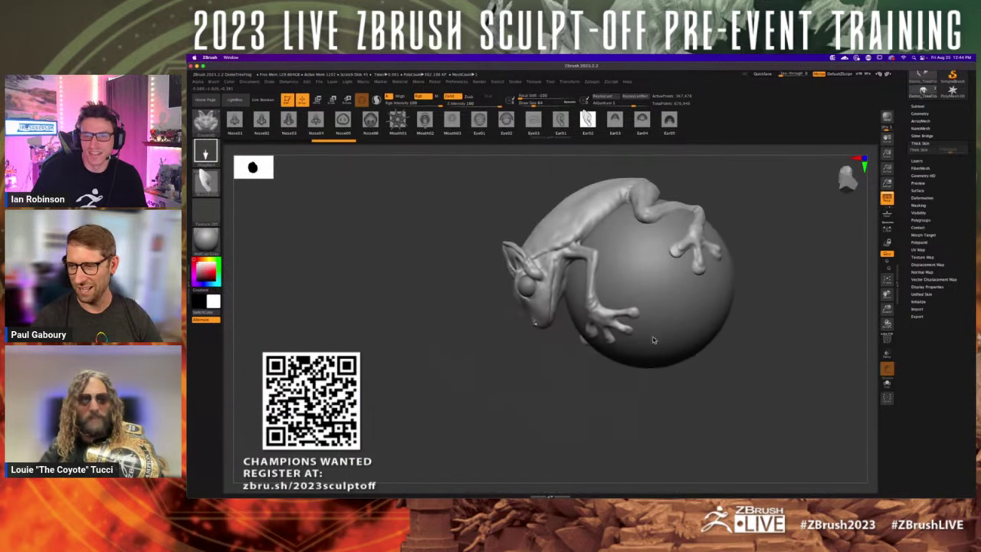
{"action": "left_click_drag", "start_coordinate": [654, 340], "coordinate": [539, 277]}
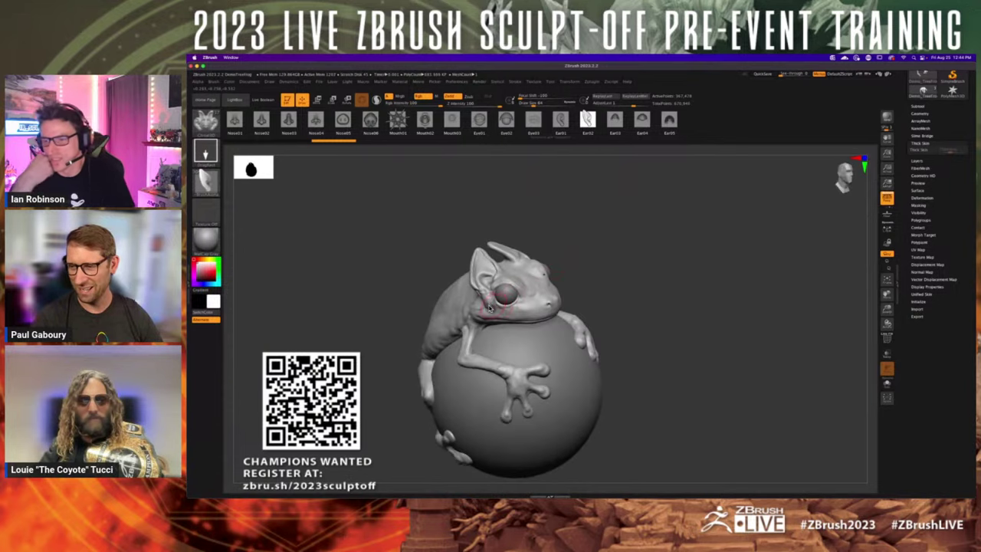
{"action": "right_click_drag", "start_coordinate": [493, 306], "coordinate": [539, 296], "text": "ctrl"}
{"action": "left_click_drag", "start_coordinate": [694, 280], "coordinate": [622, 151]}
- Try the Ear03 shape on the frog's snout and the Nose05 shape between its eyes, undoing both
{"action": "left_click", "coordinate": [614, 118]}
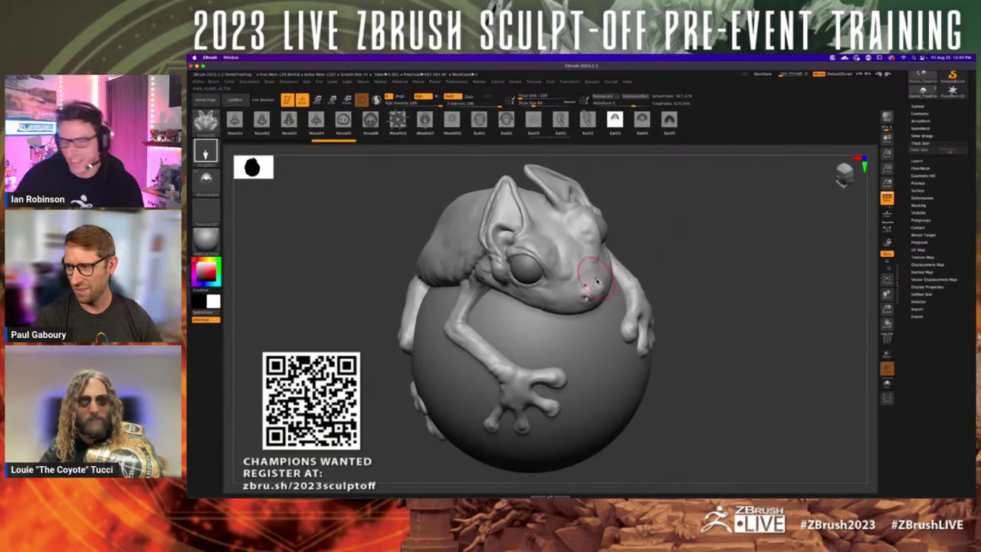
{"action": "mouse_move", "coordinate": [601, 282]}
{"action": "left_mouse_down"}
{"action": "mouse_move", "coordinate": [662, 269]}
{"action": "mouse_move", "coordinate": [652, 267]}
{"action": "mouse_move", "coordinate": [666, 251]}
{"action": "mouse_move", "coordinate": [617, 233]}
{"action": "mouse_move", "coordinate": [670, 219]}
{"action": "mouse_move", "coordinate": [659, 230]}
{"action": "left_mouse_up"}
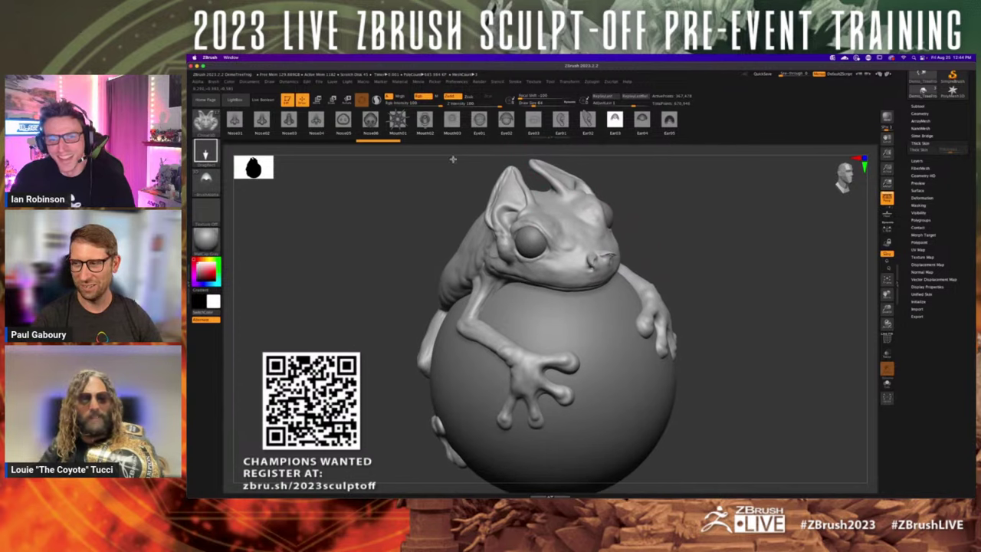
{"action": "left_click", "coordinate": [342, 119]}
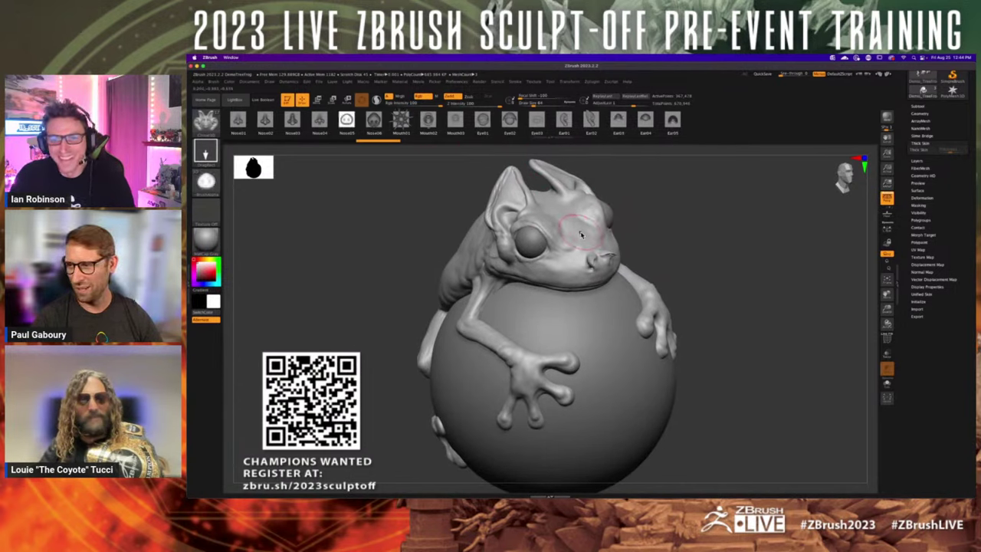
{"action": "left_click_drag", "start_coordinate": [581, 232], "coordinate": [552, 184]}
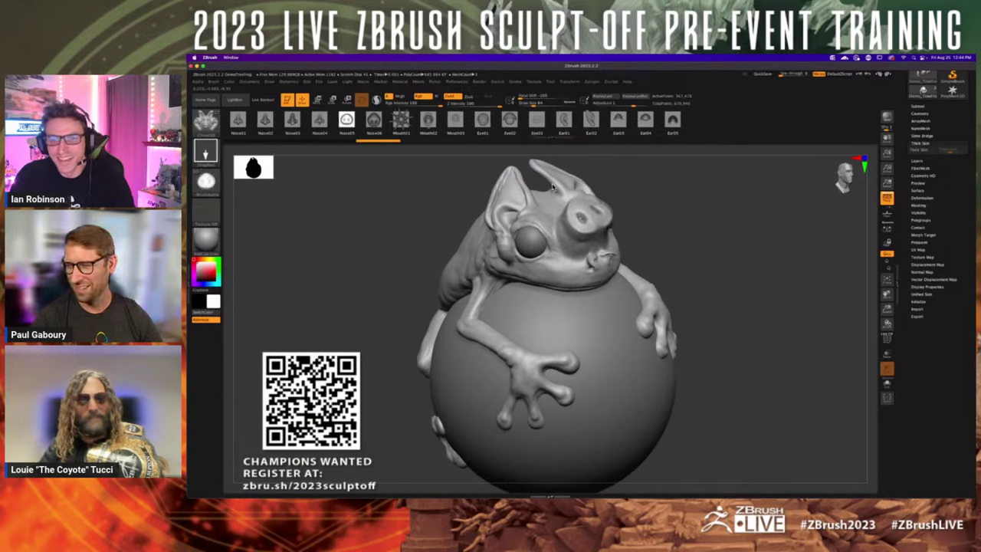
{"action": "mouse_move", "coordinate": [694, 244]}
{"action": "left_mouse_down"}
{"action": "mouse_move", "coordinate": [679, 245]}
{"action": "mouse_move", "coordinate": [687, 260]}
{"action": "mouse_move", "coordinate": [690, 247]}
{"action": "left_mouse_up"}
{"action": "key", "text": "ctrl+z"}
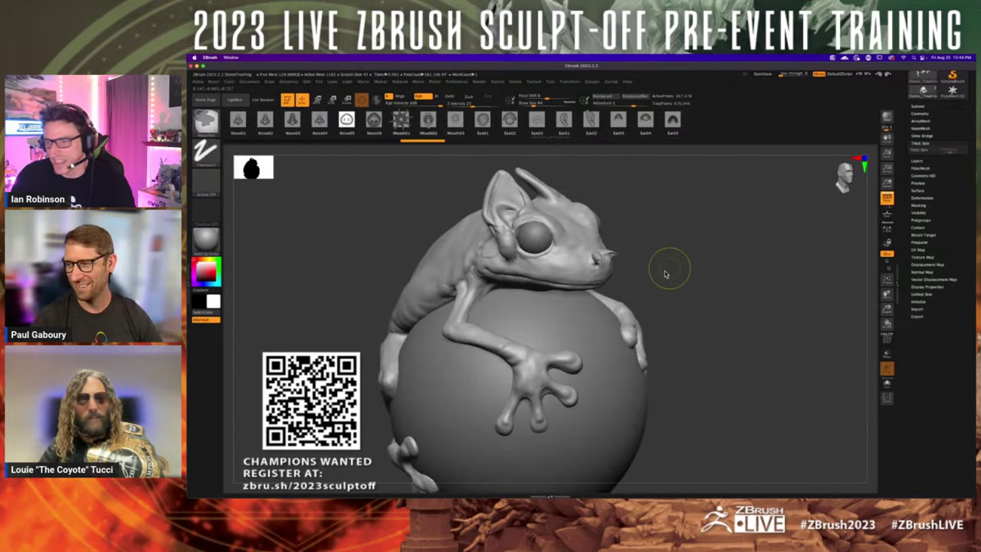
{"action": "mouse_move", "coordinate": [607, 253]}
{"action": "left_mouse_down"}
{"action": "mouse_move", "coordinate": [597, 222]}
{"action": "mouse_move", "coordinate": [605, 226]}
{"action": "left_mouse_up"}
{"action": "mouse_move", "coordinate": [704, 279]}
{"action": "left_mouse_down"}
{"action": "mouse_move", "coordinate": [688, 279]}
{"action": "mouse_move", "coordinate": [720, 277]}
{"action": "mouse_move", "coordinate": [693, 276]}
{"action": "mouse_move", "coordinate": [699, 331]}
{"action": "left_mouse_up"}
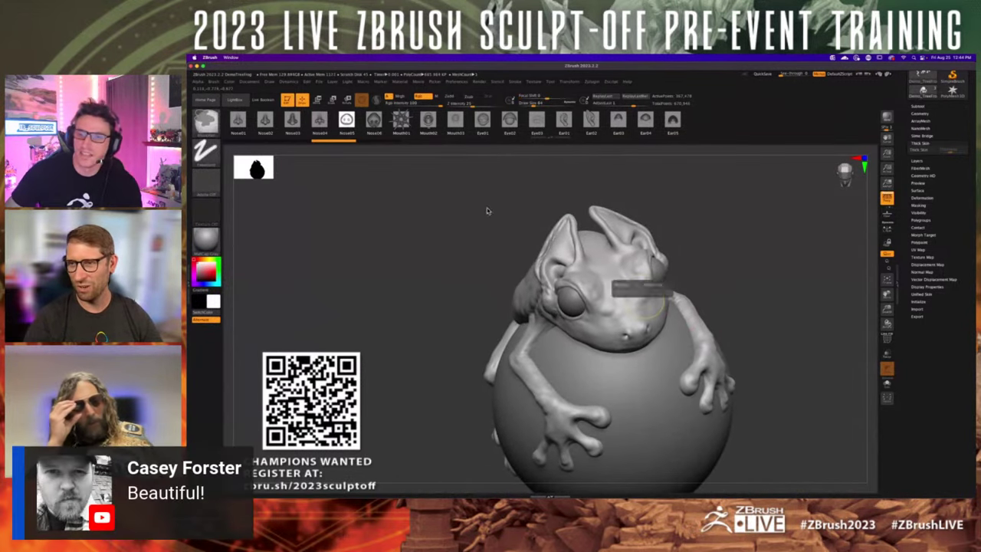
- Try the Nose06 shape on the frog's snout and undo it
{"action": "left_click", "coordinate": [373, 121]}
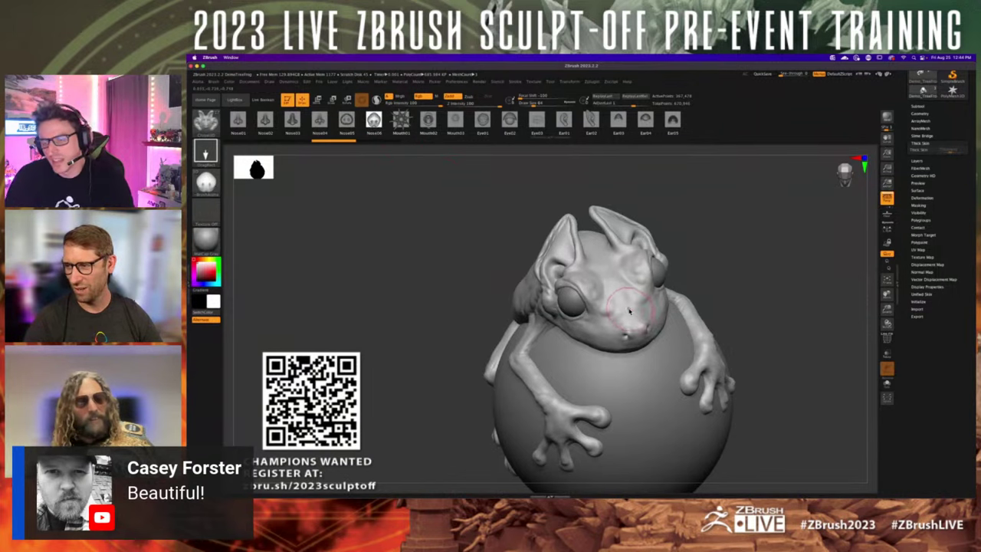
{"action": "left_click_drag", "start_coordinate": [636, 310], "coordinate": [604, 242]}
{"action": "key", "text": "ctrl+z"}
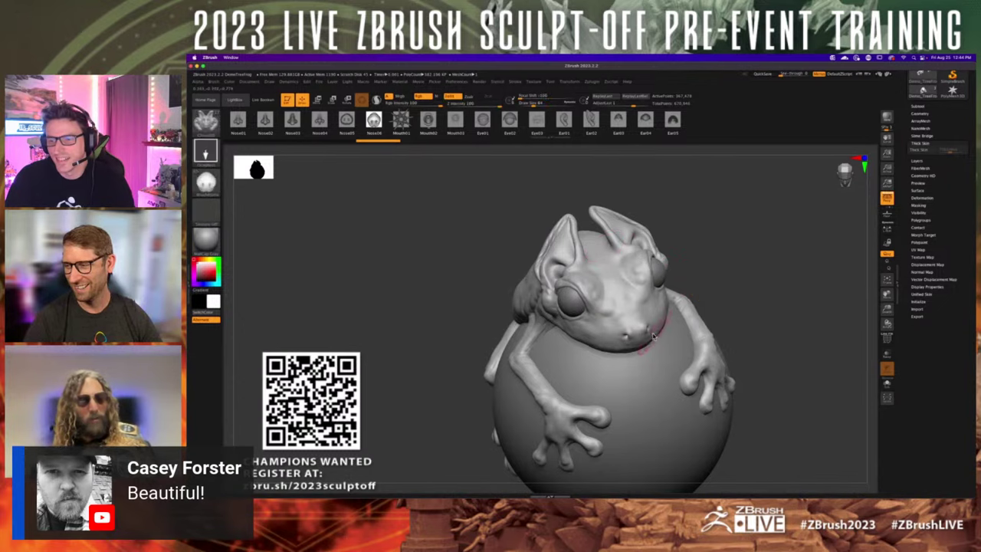
- Add the Nose02 shape to the front of the frog's snout
{"action": "mouse_move", "coordinate": [716, 312]}
{"action": "left_mouse_down"}
{"action": "mouse_move", "coordinate": [692, 291]}
{"action": "mouse_move", "coordinate": [696, 266]}
{"action": "left_mouse_up"}
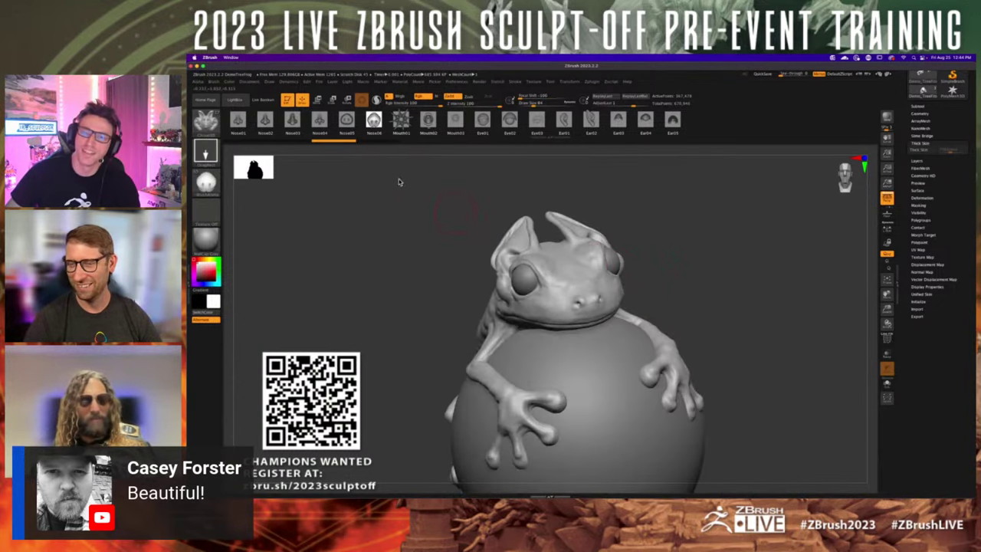
{"action": "left_click", "coordinate": [264, 119]}
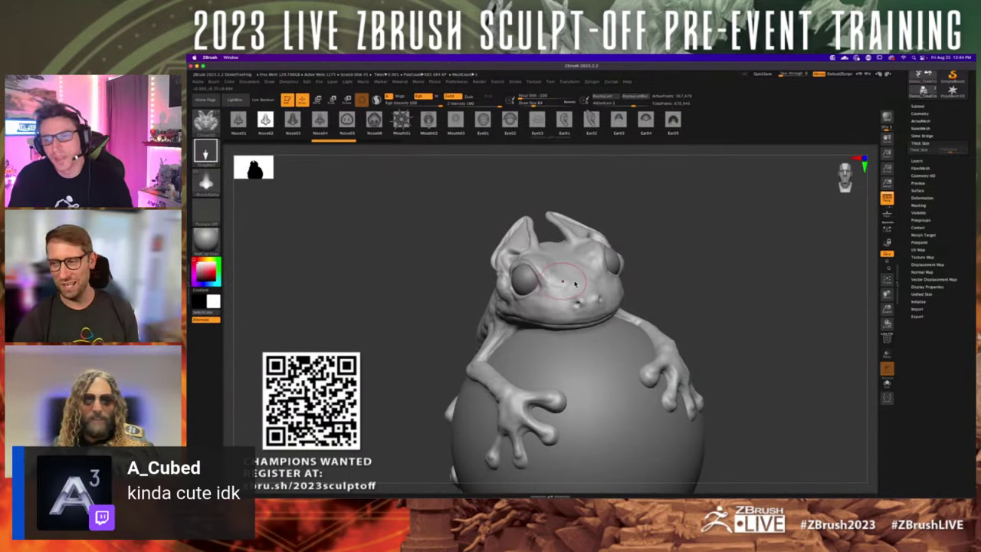
{"action": "left_click_drag", "start_coordinate": [586, 293], "coordinate": [571, 239]}
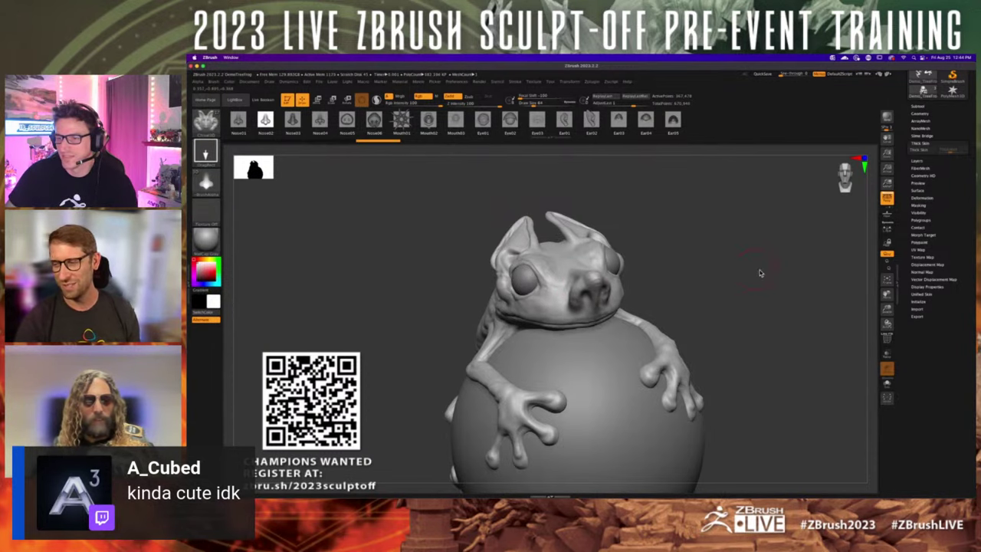
- Examine the tree frog with its added ears and snout from the side and front, close up and at a distance
{"action": "left_click_drag", "start_coordinate": [759, 273], "coordinate": [766, 274]}
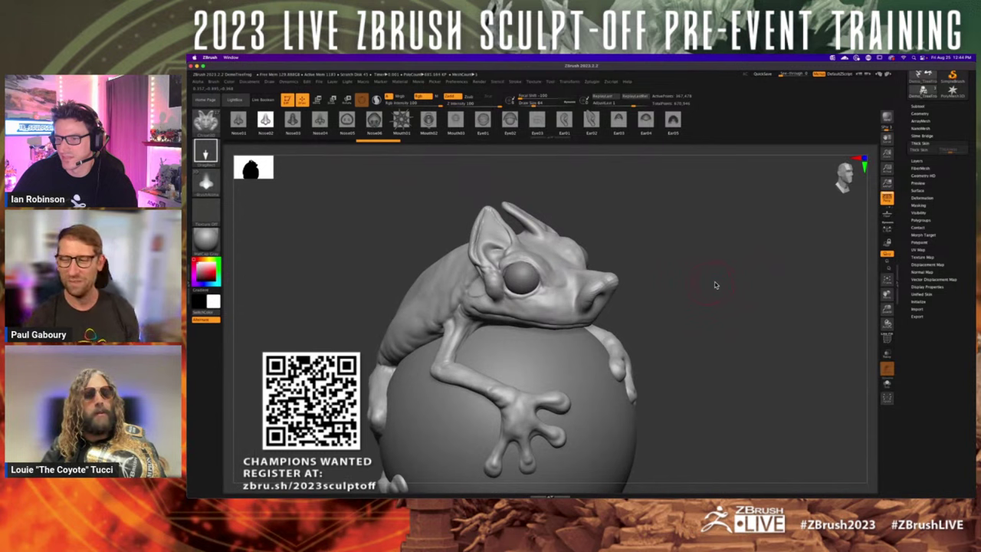
{"action": "key", "text": "b"}
{"action": "key", "text": "m"}
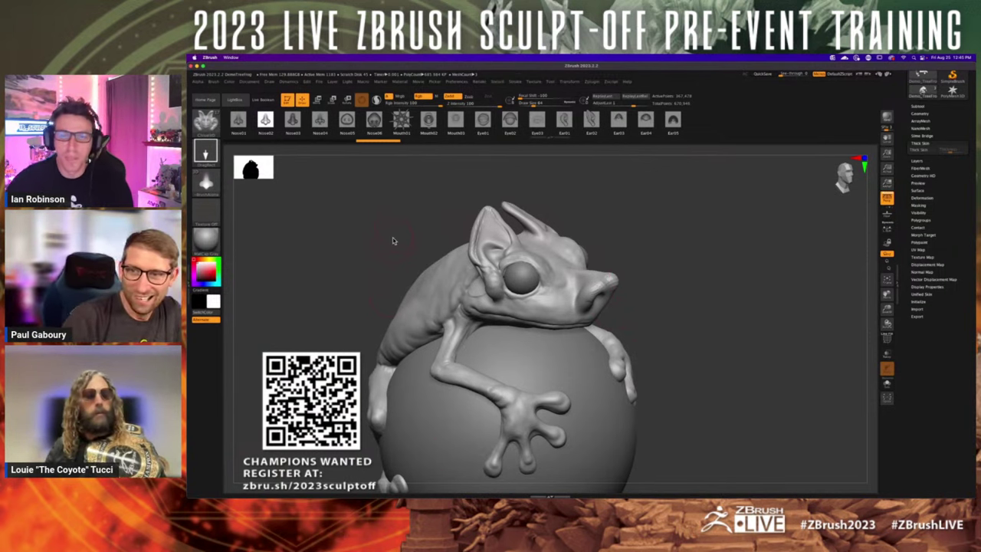
{"action": "left_click", "coordinate": [482, 85]}
{"action": "mouse_move", "coordinate": [494, 89]}
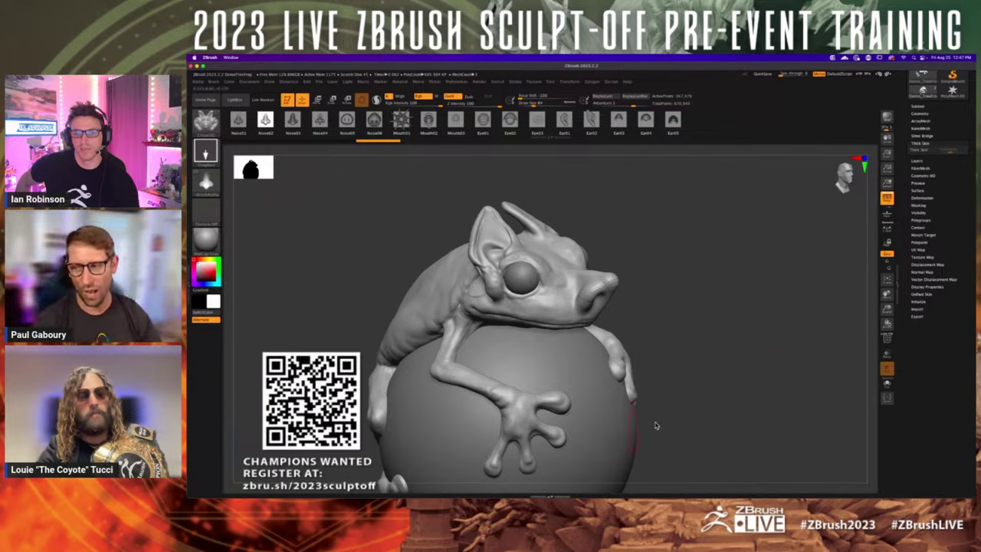
{"action": "mouse_move", "coordinate": [714, 412]}
{"action": "left_mouse_down", "text": "alt"}
{"action": "mouse_move", "coordinate": [739, 382]}
{"action": "mouse_move", "coordinate": [688, 390]}
{"action": "mouse_move", "coordinate": [637, 368]}
{"action": "mouse_move", "coordinate": [676, 374]}
{"action": "mouse_move", "coordinate": [701, 360]}
{"action": "mouse_move", "coordinate": [700, 340]}
{"action": "mouse_move", "coordinate": [725, 361]}
{"action": "left_mouse_up", "text": "alt"}
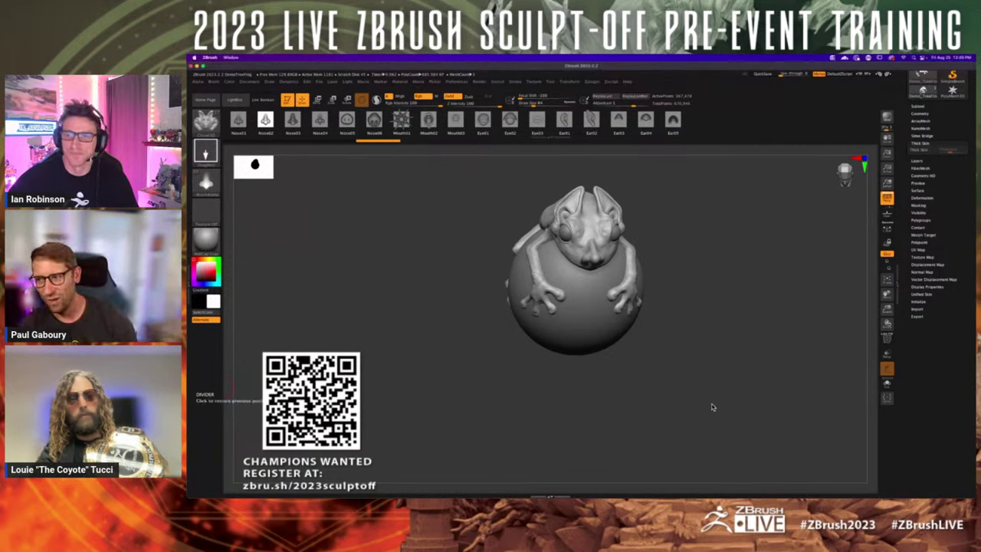
{"action": "left_click_drag", "start_coordinate": [712, 405], "coordinate": [736, 396]}
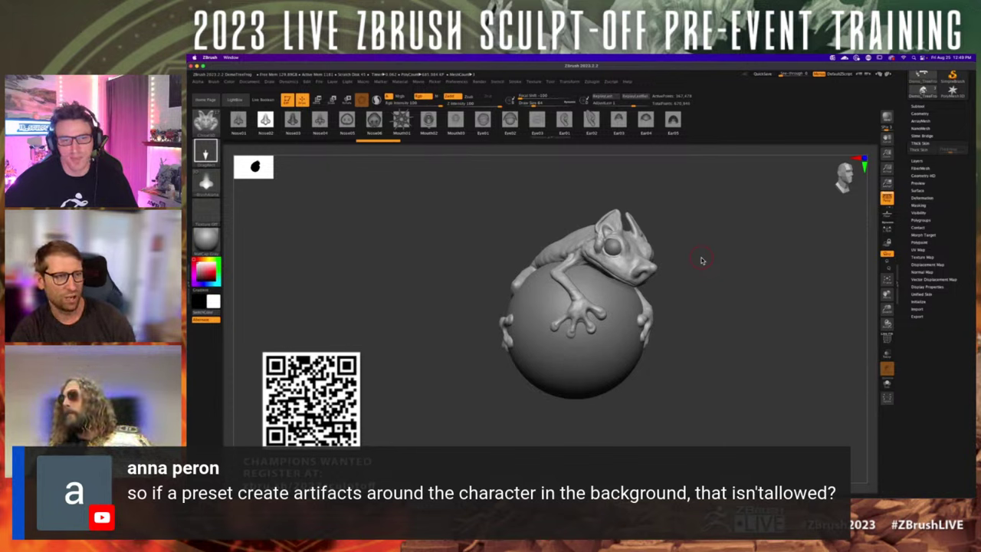
{"action": "left_click_drag", "start_coordinate": [700, 260], "coordinate": [749, 292]}
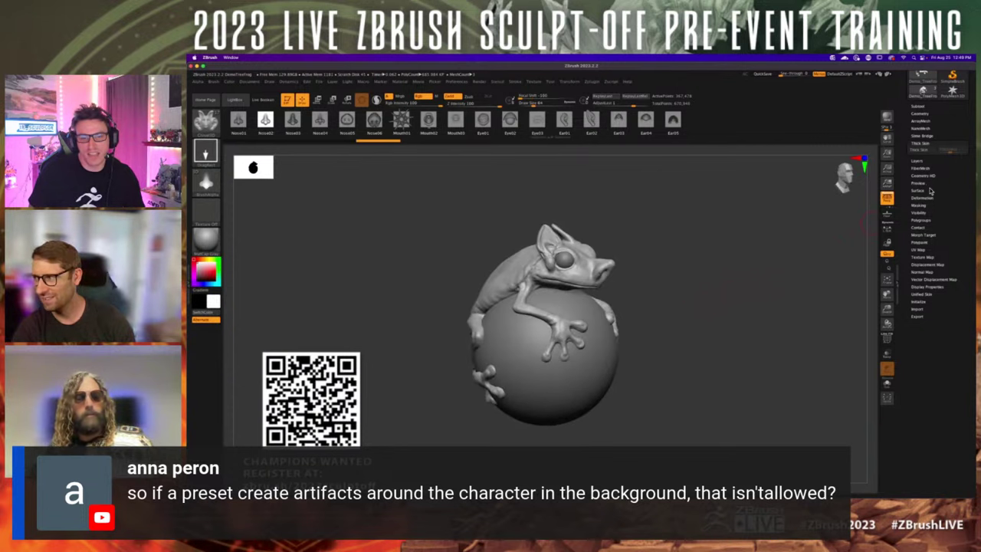
- Switch to the Cylinder3D primitive, convert it to a PolyMesh3D and look through the Gizmo's Transform Type choices
{"action": "scroll", "coordinate": [958, 292], "scroll_direction": "up", "scroll_amount": 3}
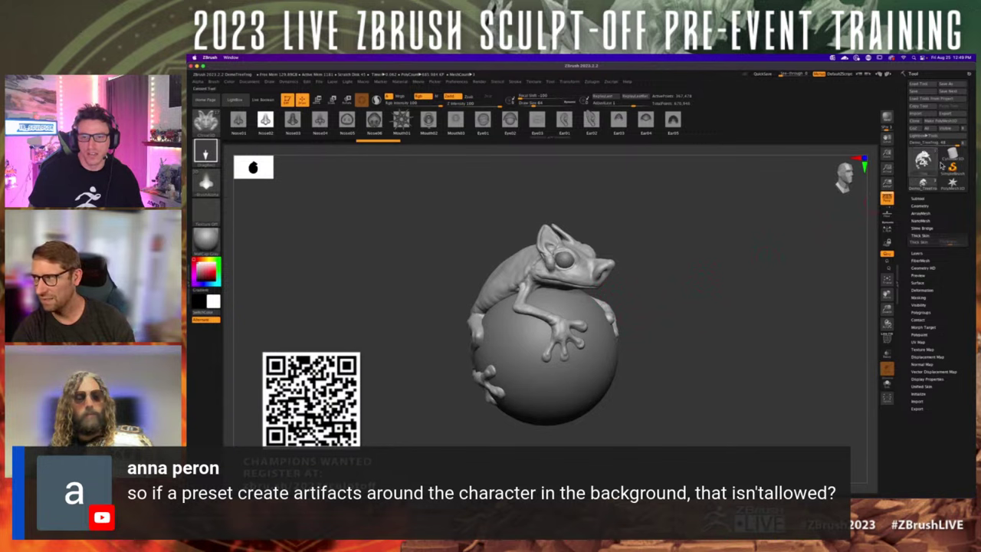
{"action": "left_click", "coordinate": [953, 159]}
{"action": "left_click_drag", "start_coordinate": [687, 329], "coordinate": [682, 306]}
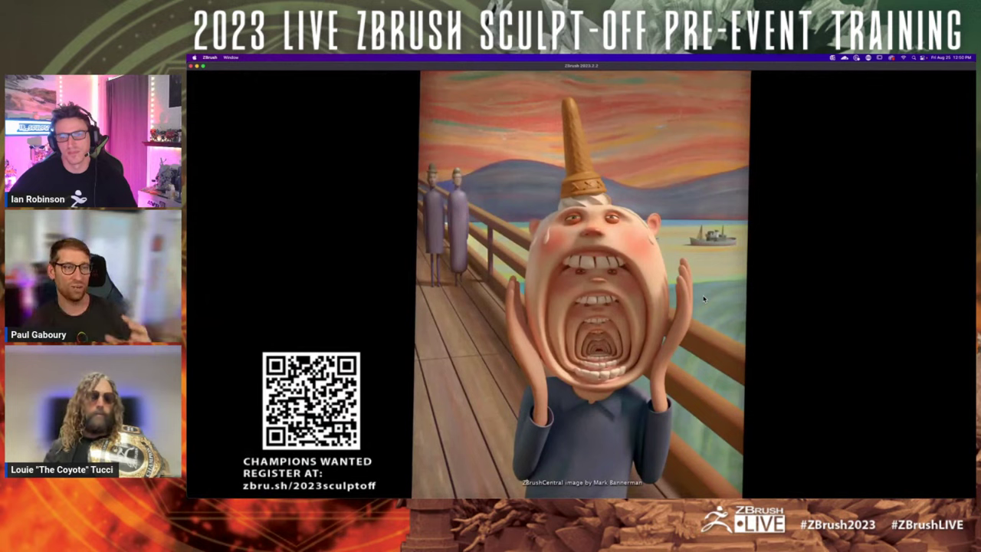
{"action": "left_click", "coordinate": [629, 307]}
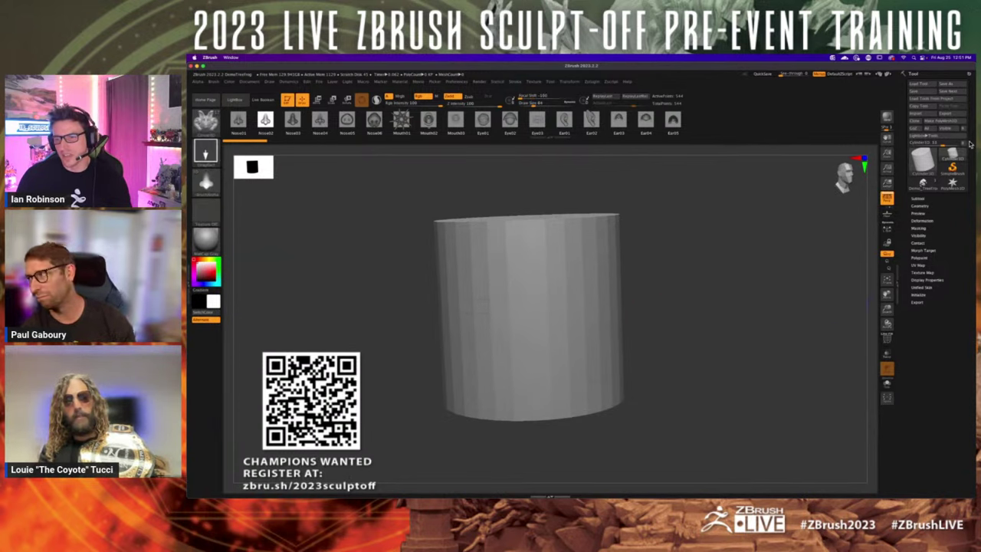
{"action": "left_click", "coordinate": [940, 120]}
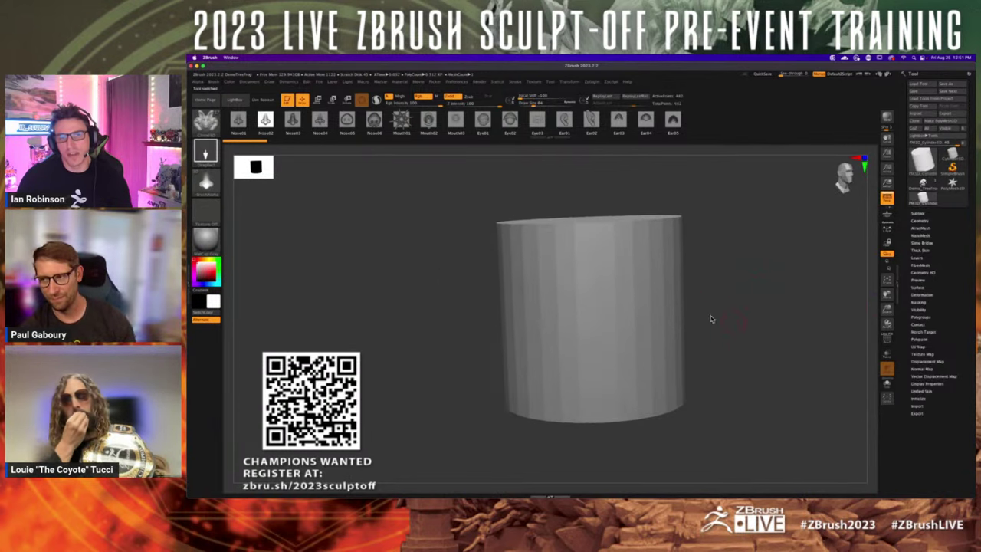
{"action": "key", "text": "w"}
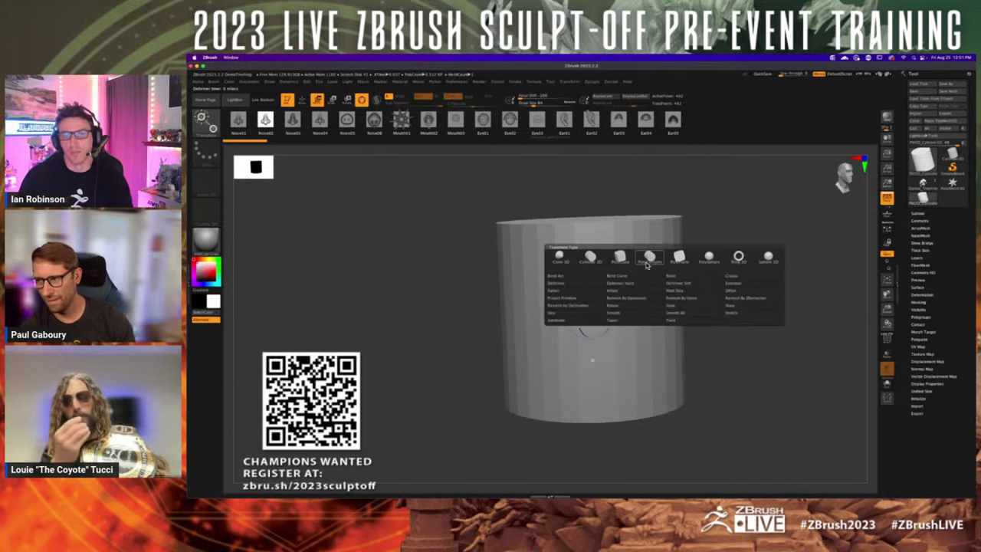
{"action": "left_click", "coordinate": [654, 266]}
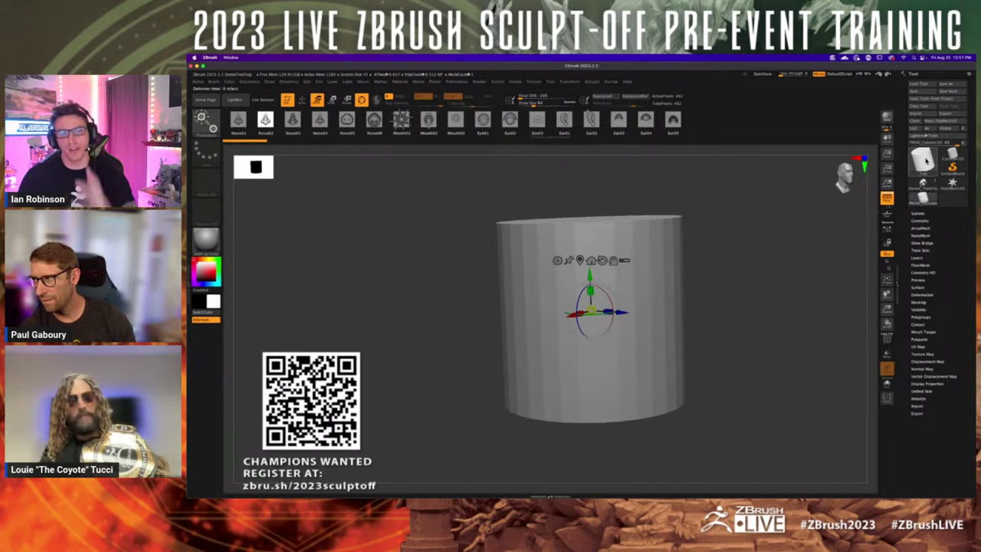
- Switch the active tool to the SphereInder3D primitive
{"action": "left_click", "coordinate": [922, 160]}
{"action": "left_click", "coordinate": [804, 209]}
{"action": "mouse_move", "coordinate": [804, 213]}
{"action": "left_mouse_down"}
{"action": "mouse_move", "coordinate": [791, 276]}
{"action": "mouse_move", "coordinate": [764, 250]}
{"action": "mouse_move", "coordinate": [784, 256]}
{"action": "mouse_move", "coordinate": [790, 223]}
{"action": "left_mouse_up"}
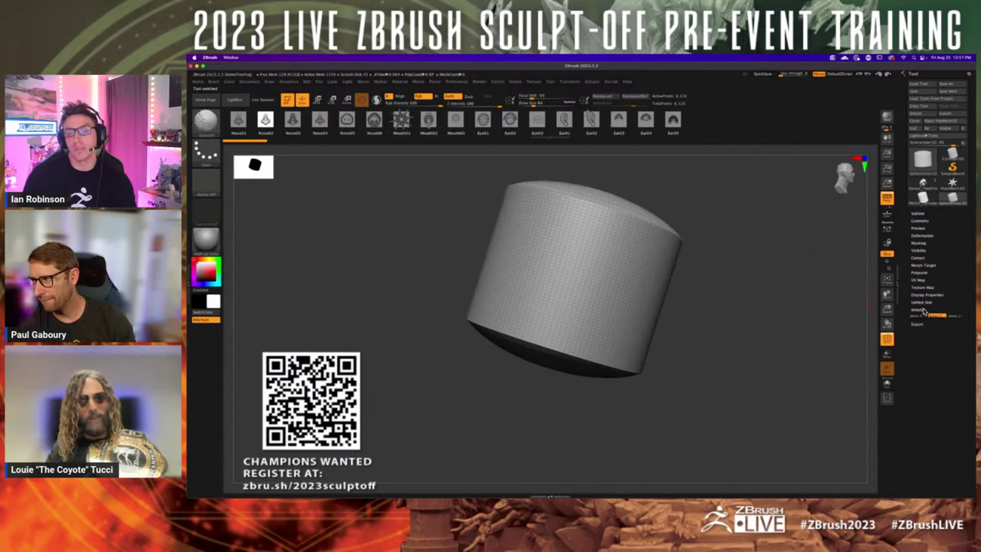
- Adjust the SphereInder3D's Initialize settings and flatten it into a thin disc with a Z Size of 8
{"action": "left_click", "coordinate": [918, 309]}
{"action": "mouse_move", "coordinate": [954, 340]}
{"action": "left_mouse_down"}
{"action": "mouse_move", "coordinate": [973, 344]}
{"action": "mouse_move", "coordinate": [953, 347]}
{"action": "left_mouse_up"}
{"action": "left_click_drag", "start_coordinate": [728, 282], "coordinate": [766, 331]}
{"action": "left_click_drag", "start_coordinate": [918, 357], "coordinate": [924, 359]}
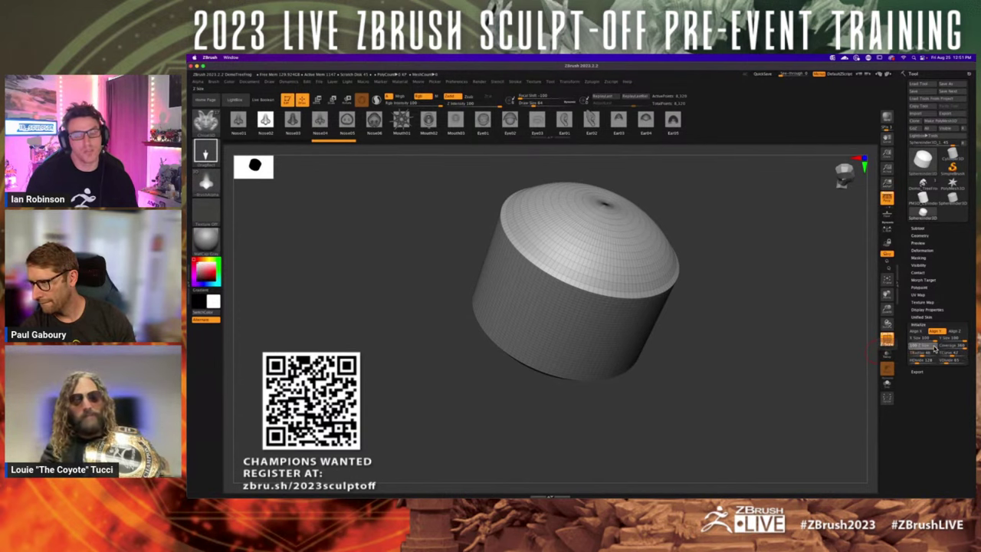
{"action": "left_click_drag", "start_coordinate": [918, 349], "coordinate": [929, 350]}
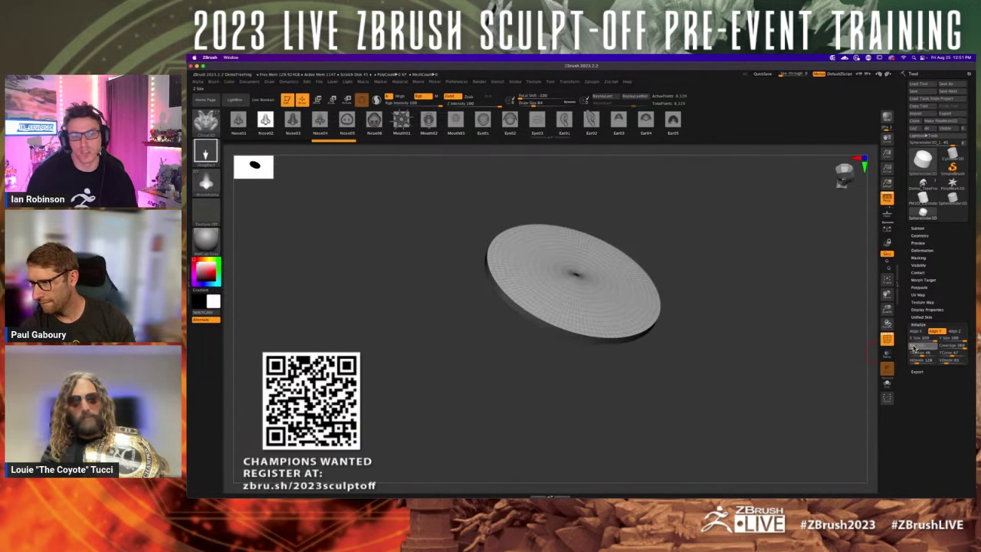
{"action": "right_click_drag", "start_coordinate": [717, 368], "coordinate": [665, 329]}
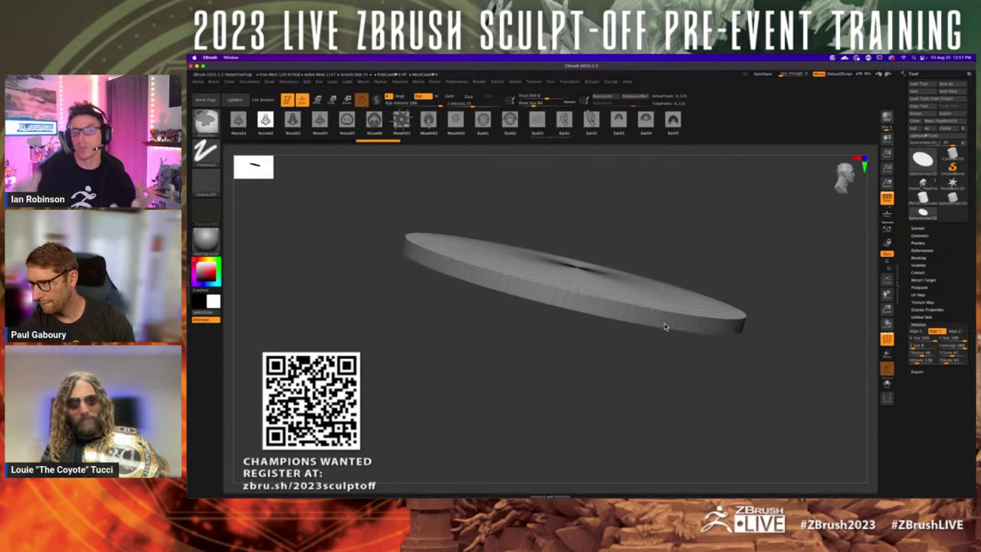
- Set the disc's Initialize values to TRadius 92, TCurve 100, HDivide 82 and VDivide 13
{"action": "mouse_move", "coordinate": [919, 355]}
{"action": "left_mouse_down"}
{"action": "mouse_move", "coordinate": [933, 358]}
{"action": "mouse_move", "coordinate": [912, 364]}
{"action": "left_mouse_up"}
{"action": "left_click_drag", "start_coordinate": [811, 338], "coordinate": [806, 368]}
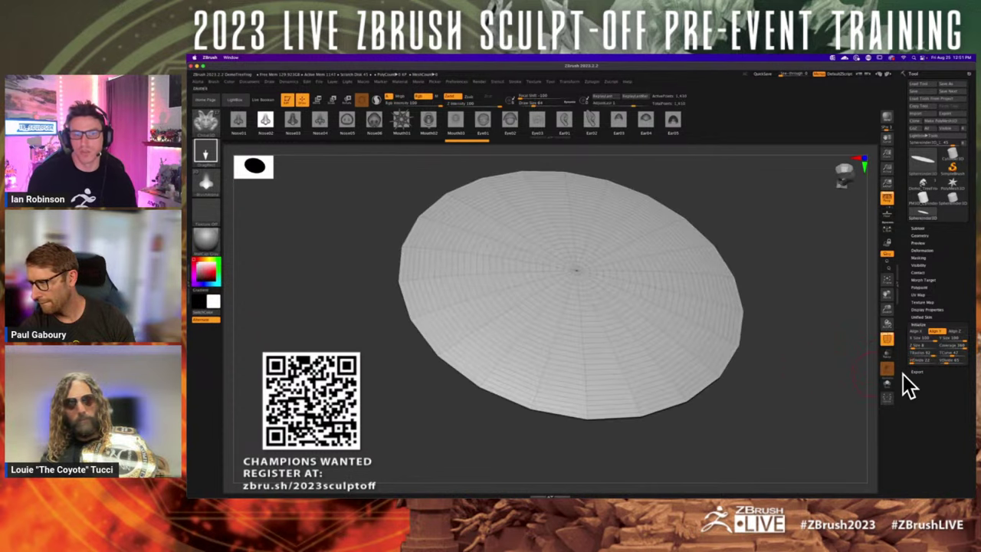
{"action": "left_click_drag", "start_coordinate": [914, 363], "coordinate": [951, 356]}
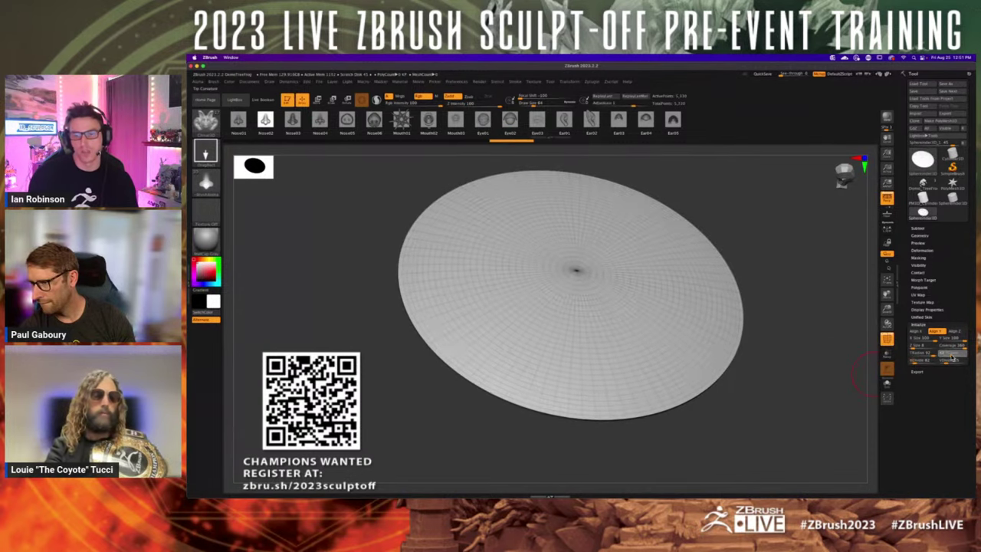
{"action": "left_click", "coordinate": [947, 355]}
{"action": "left_click_drag", "start_coordinate": [844, 368], "coordinate": [840, 339]}
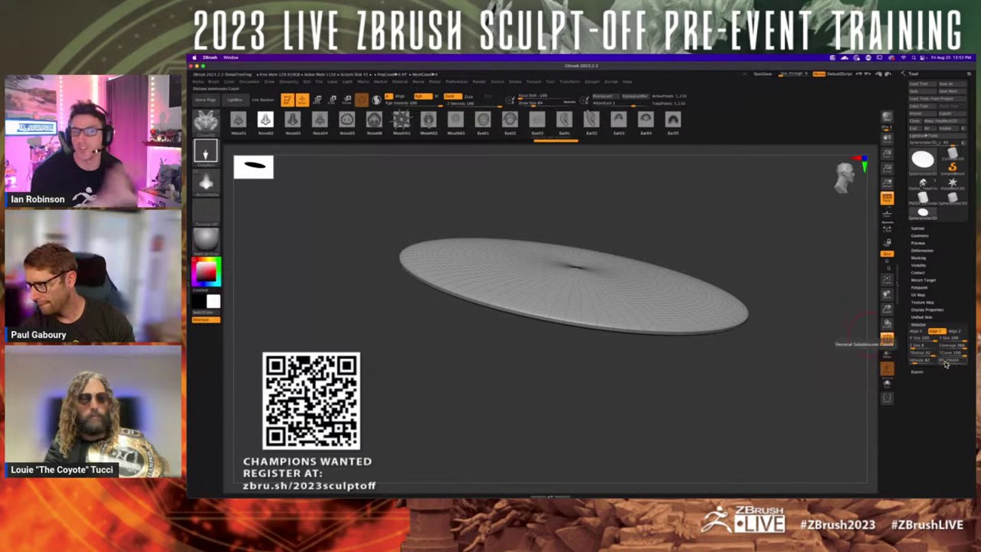
{"action": "mouse_move", "coordinate": [945, 362]}
{"action": "left_mouse_down"}
{"action": "mouse_move", "coordinate": [954, 363]}
{"action": "mouse_move", "coordinate": [942, 363]}
{"action": "left_mouse_up"}
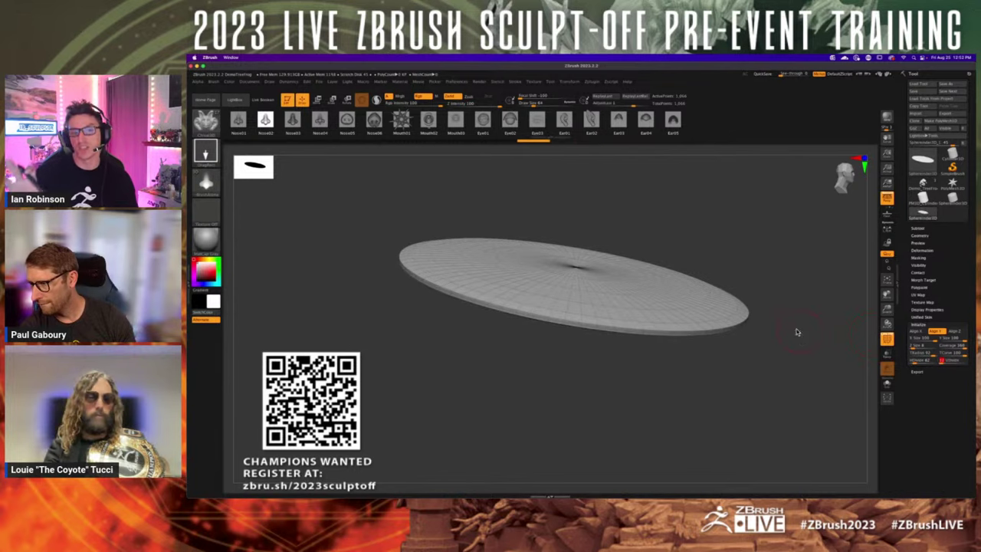
{"action": "left_click_drag", "start_coordinate": [797, 332], "coordinate": [810, 349]}
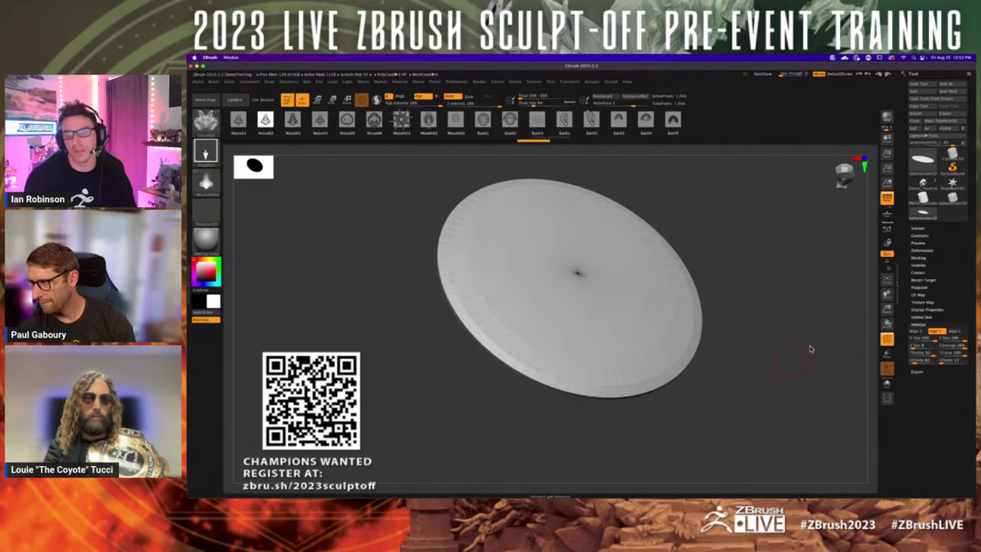
- Convert the flattened disc to a PolyMesh3D and reduce the brush Draw Size to 18
{"action": "left_click", "coordinate": [940, 120]}
{"action": "mouse_move", "coordinate": [774, 305]}
{"action": "left_mouse_down"}
{"action": "mouse_move", "coordinate": [793, 333]}
{"action": "mouse_move", "coordinate": [775, 350]}
{"action": "mouse_move", "coordinate": [749, 333]}
{"action": "mouse_move", "coordinate": [742, 272]}
{"action": "mouse_move", "coordinate": [701, 313]}
{"action": "left_mouse_up"}
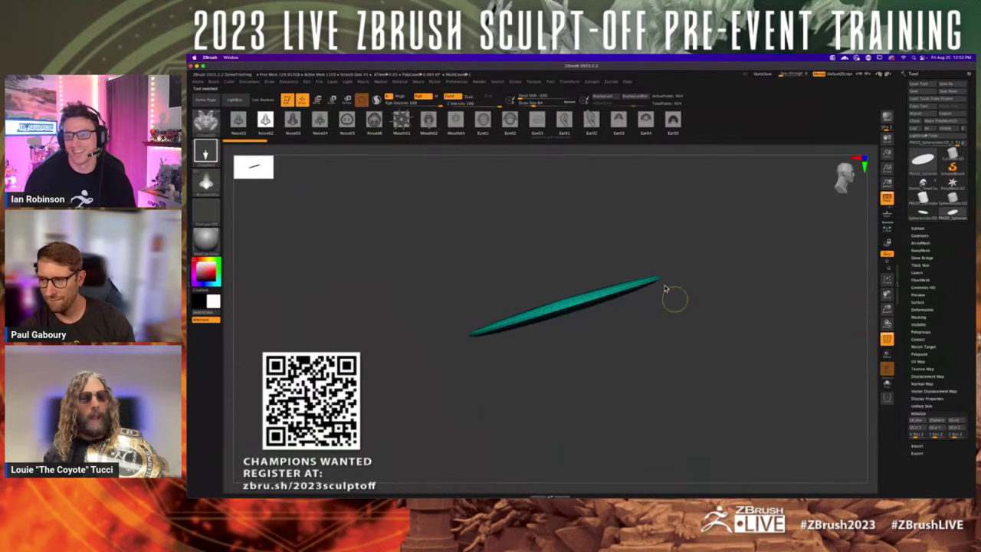
{"action": "mouse_move", "coordinate": [666, 289]}
{"action": "right_mouse_down", "text": "ctrl"}
{"action": "mouse_move", "coordinate": [661, 309]}
{"action": "mouse_move", "coordinate": [698, 330]}
{"action": "mouse_move", "coordinate": [668, 332]}
{"action": "right_mouse_up", "text": "ctrl"}
{"action": "right_click", "coordinate": [668, 331]}
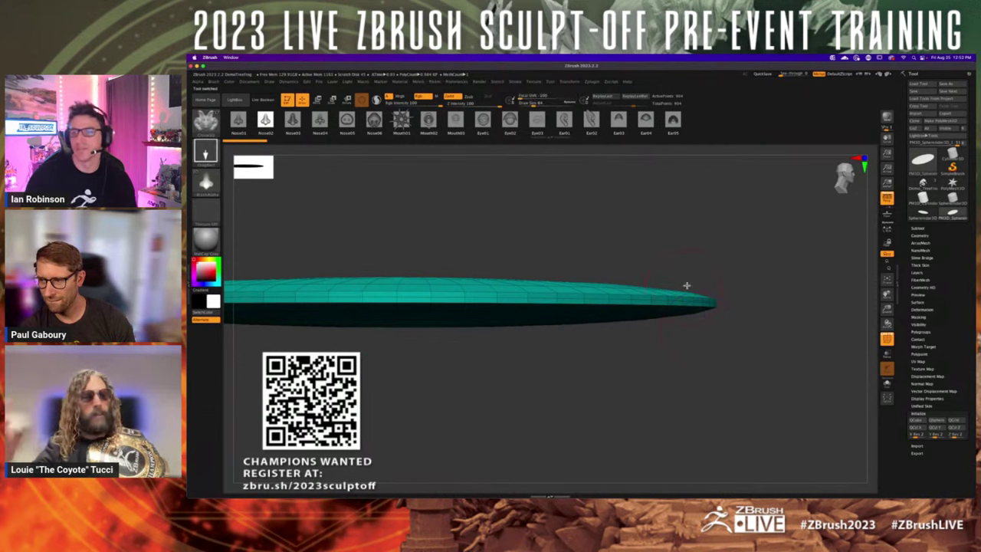
{"action": "right_click_drag", "start_coordinate": [746, 293], "coordinate": [782, 302], "text": "alt"}
{"action": "key", "text": "p"}
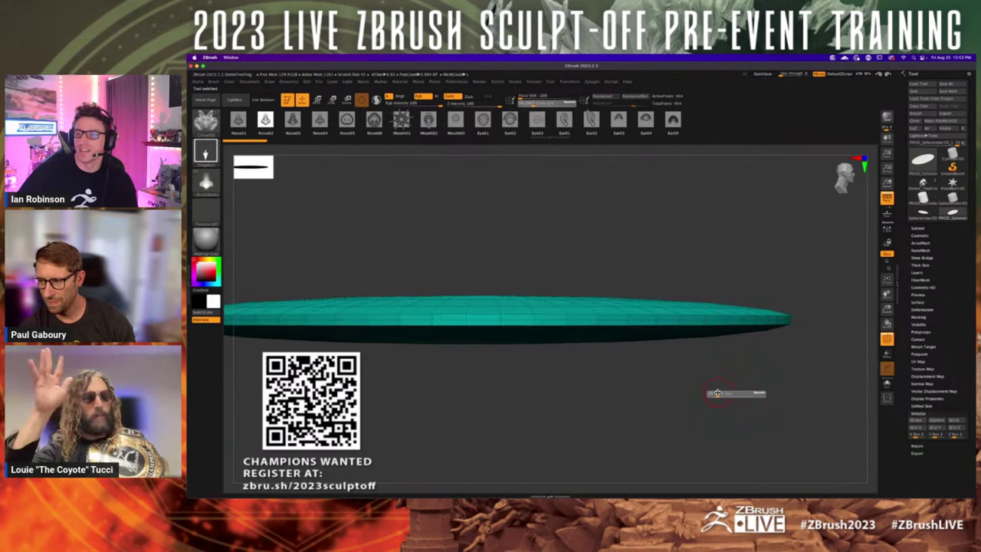
- Give the polygon loop around the disc's rim its own polygroup using the ZModeler PolyGroup action with the Polyloop target
{"action": "key", "text": "b"}
{"action": "key", "text": "z"}
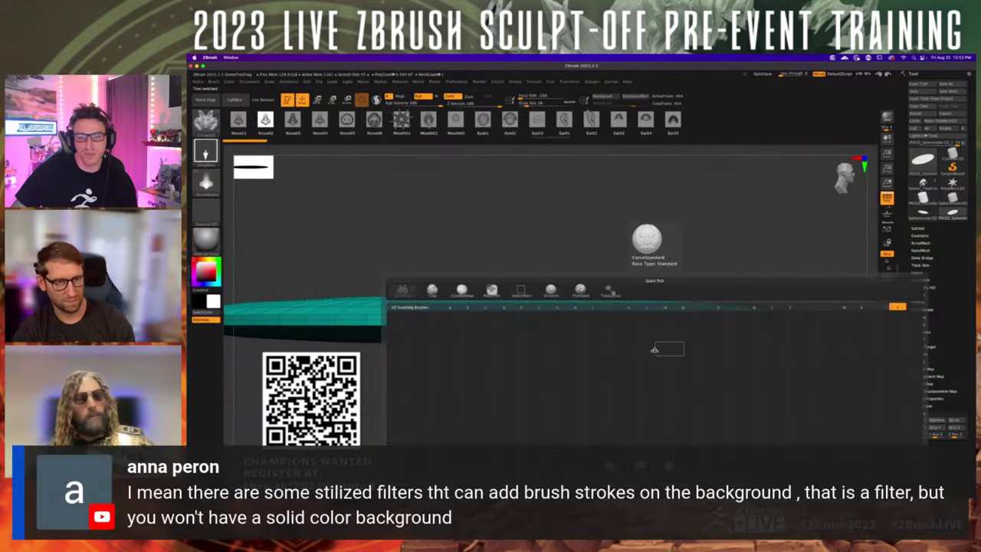
{"action": "key", "text": "m"}
{"action": "key", "text": "space"}
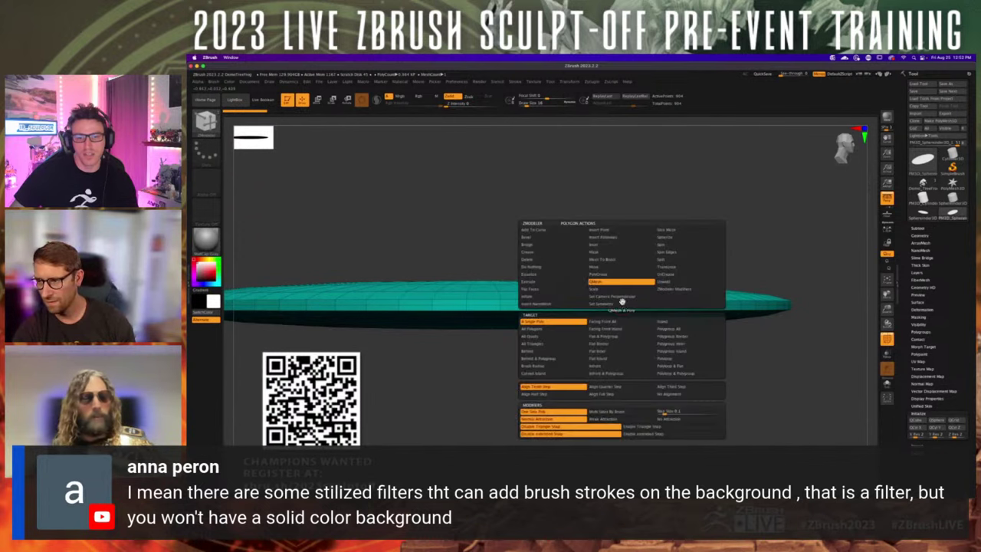
{"action": "left_click", "coordinate": [620, 274]}
{"action": "left_click", "coordinate": [677, 355]}
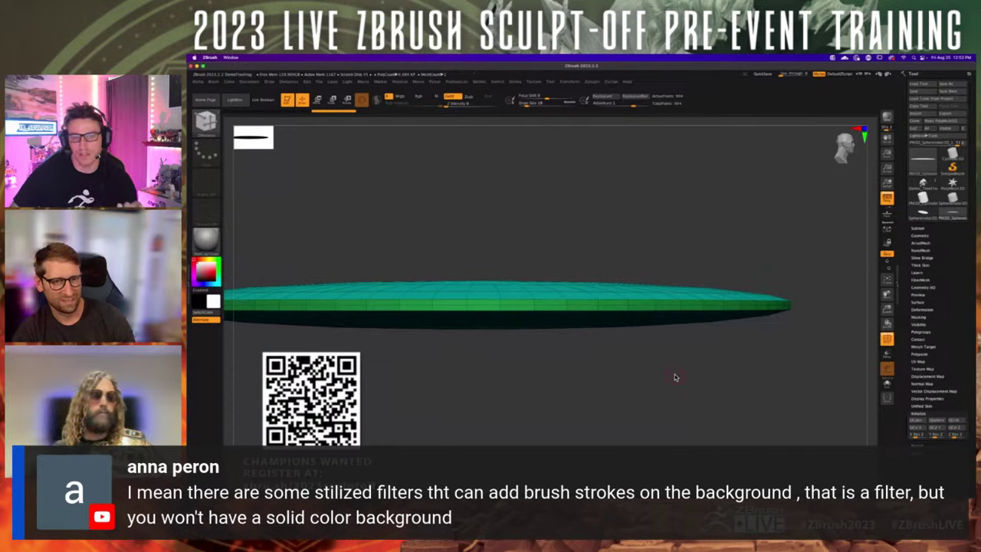
- Hide the rim polygroup, group the disc's remaining faces as a new polygroup, and show the whole disc again
{"action": "key", "text": "ctrl+shift"}
{"action": "left_click", "coordinate": [599, 306], "text": "ctrl+shift"}
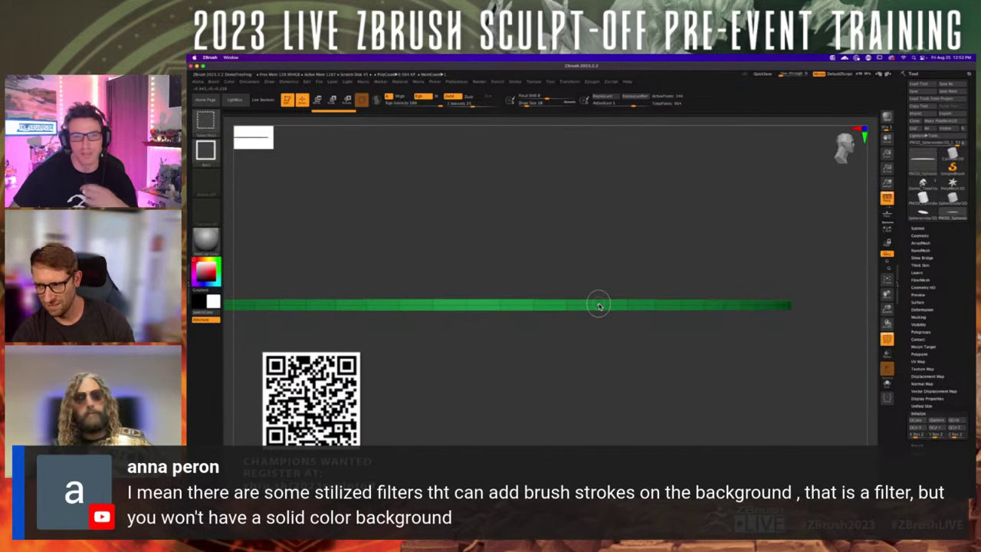
{"action": "left_click", "coordinate": [619, 335], "text": "ctrl+shift"}
{"action": "left_click", "coordinate": [921, 332]}
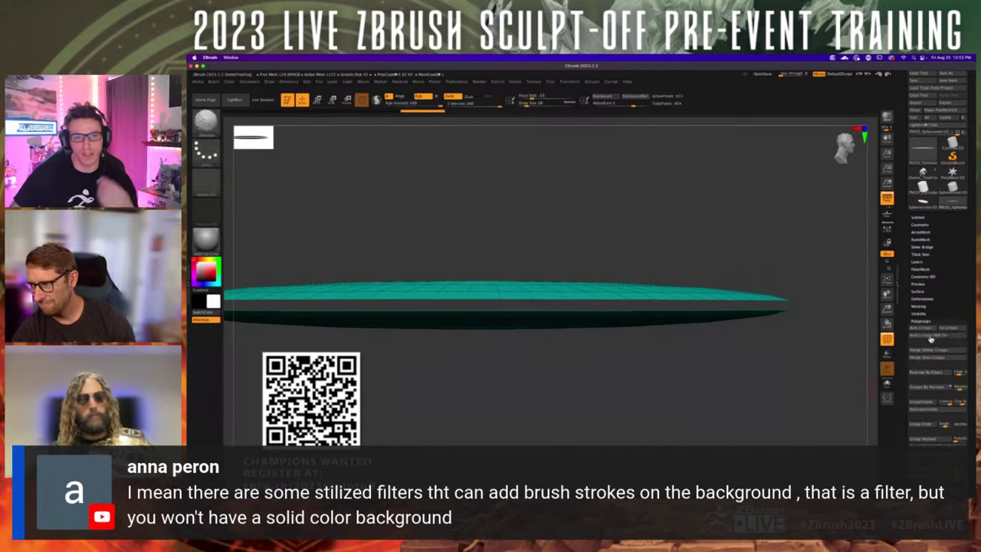
{"action": "left_click", "coordinate": [924, 323]}
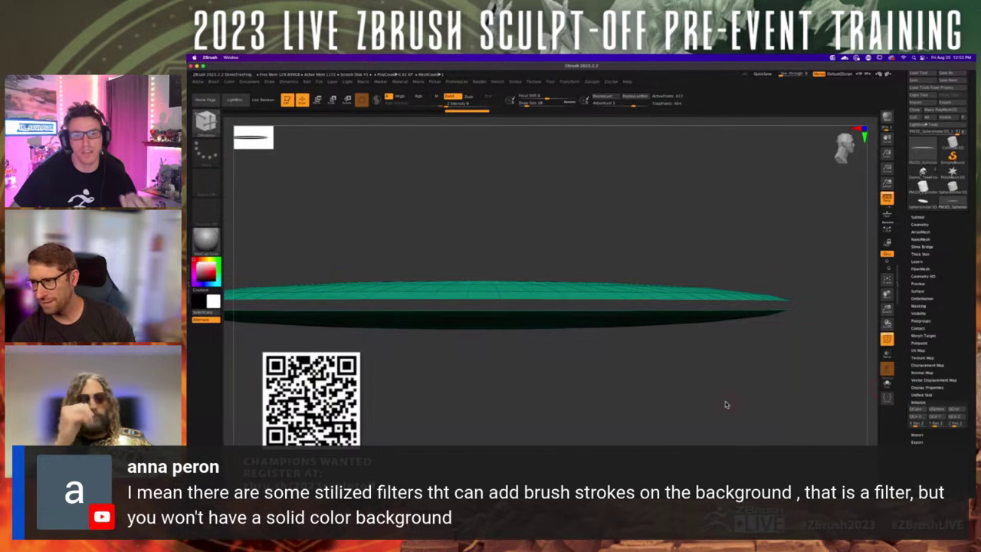
{"action": "left_click_drag", "start_coordinate": [726, 405], "coordinate": [738, 379]}
{"action": "left_click", "coordinate": [742, 340], "text": "ctrl+shift"}
{"action": "right_click_drag", "start_coordinate": [738, 379], "coordinate": [734, 345], "text": "ctrl"}
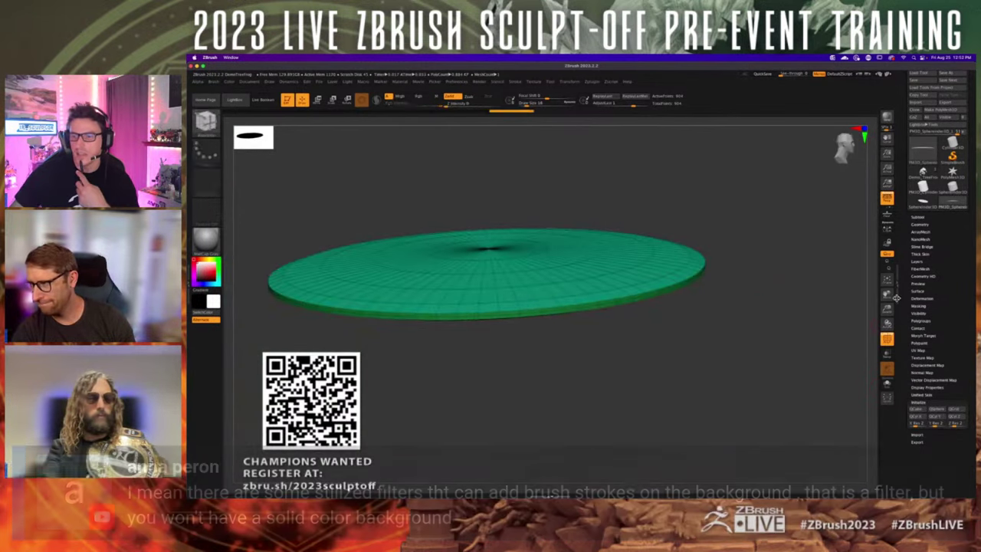
- Crease the disc along its polygroup borders, smooth it with Dynamic Subdivision and turn off the polyframe display
{"action": "left_click", "coordinate": [921, 225]}
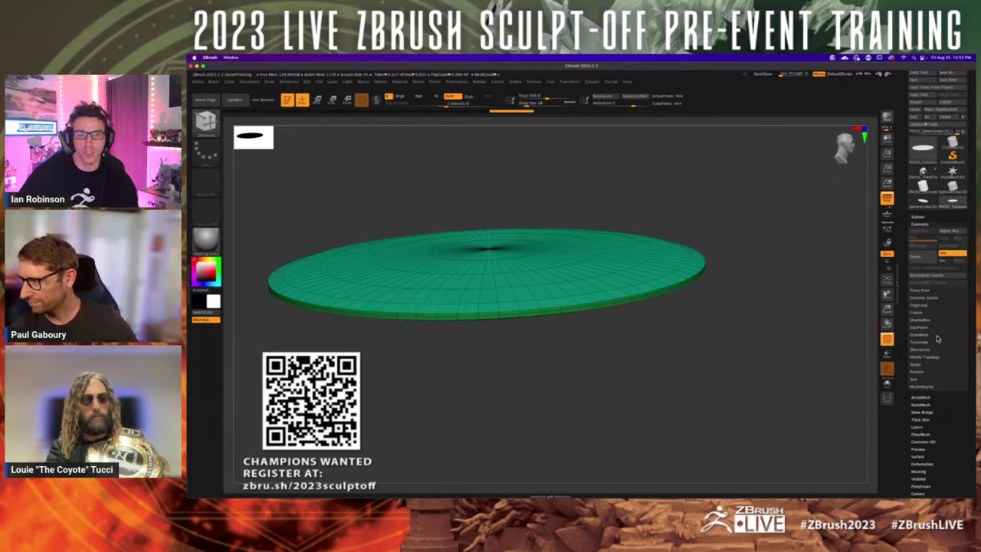
{"action": "left_click", "coordinate": [918, 313]}
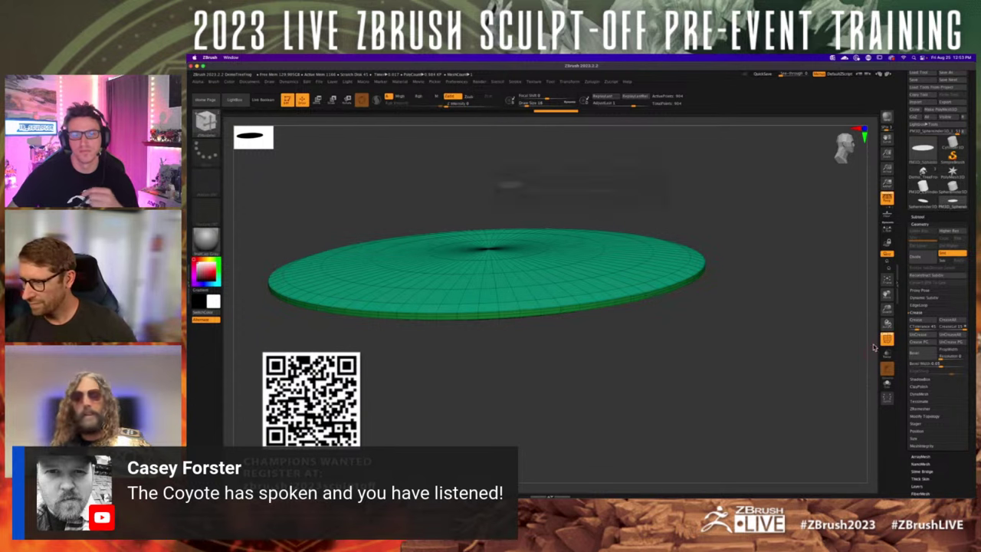
{"action": "key", "text": "d"}
{"action": "left_click", "coordinate": [587, 205]}
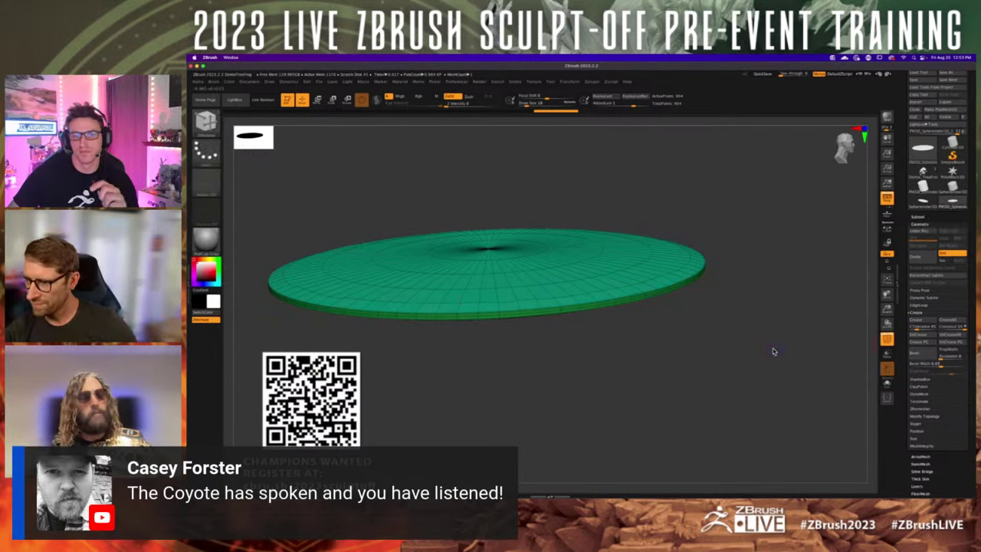
{"action": "key", "text": "shift+f"}
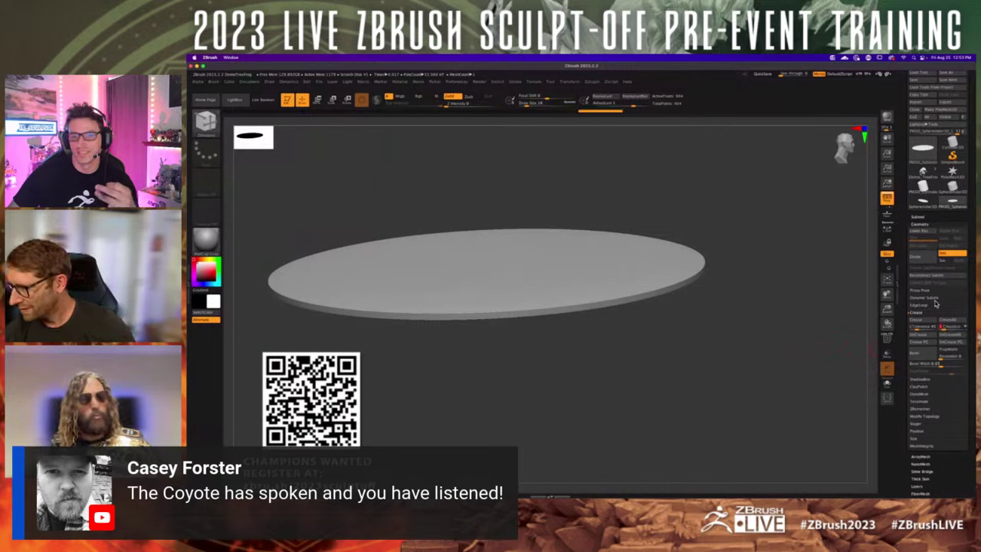
- Expand the Dynamic Subdiv settings and try to reposition the light on the light placement sphere
{"action": "key", "text": "shift"}
{"action": "left_click", "coordinate": [932, 300]}
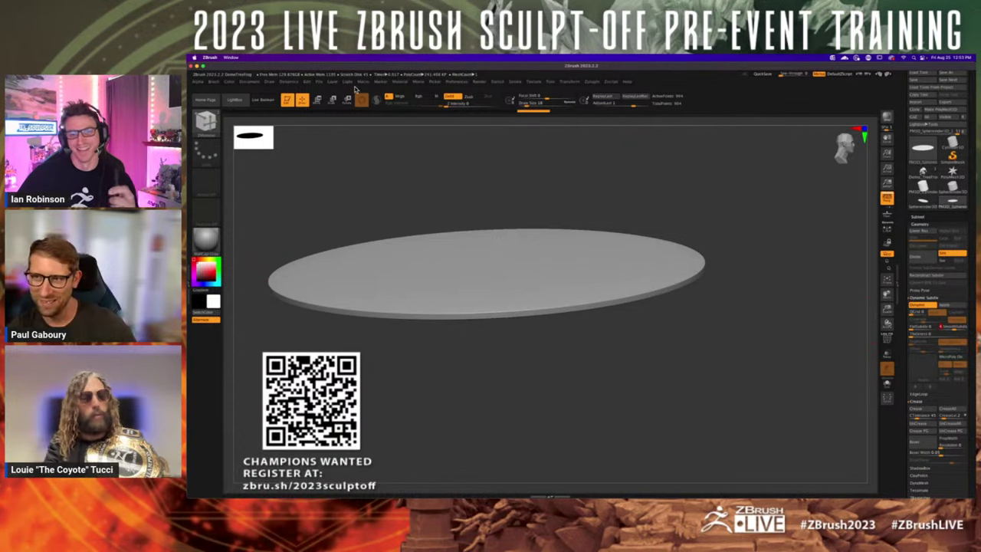
{"action": "left_click", "coordinate": [347, 82]}
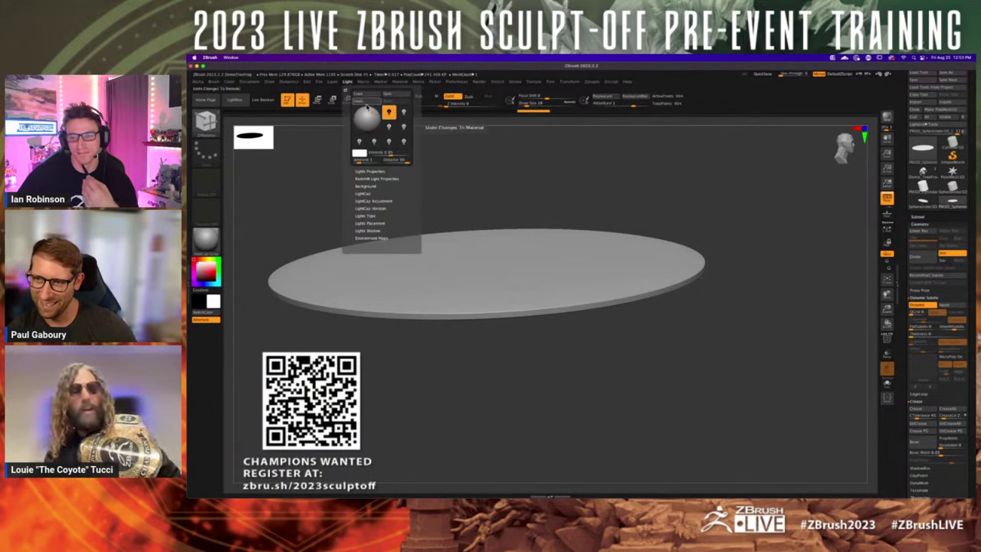
{"action": "left_click", "coordinate": [347, 83]}
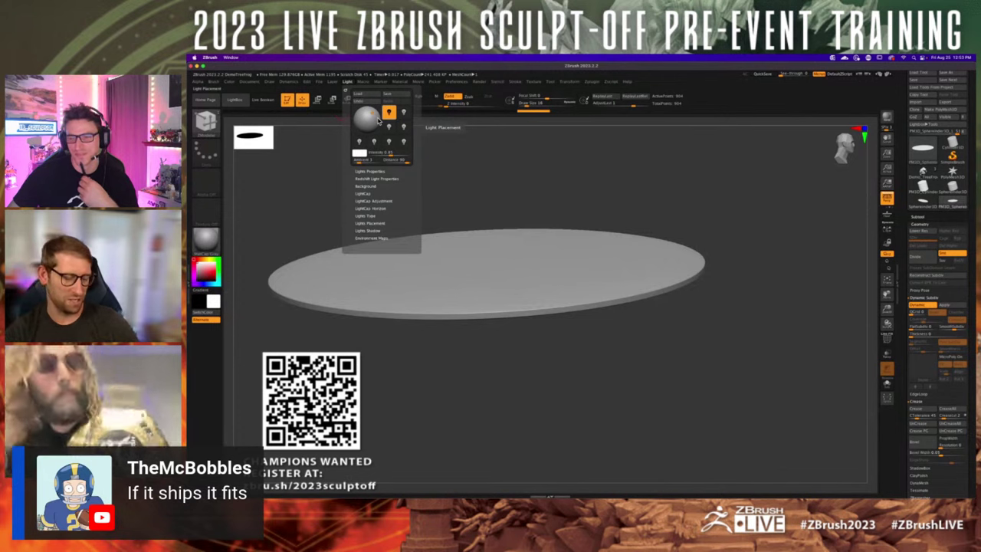
{"action": "key", "text": "b"}
{"action": "key", "text": "z"}
{"action": "key", "text": "m"}
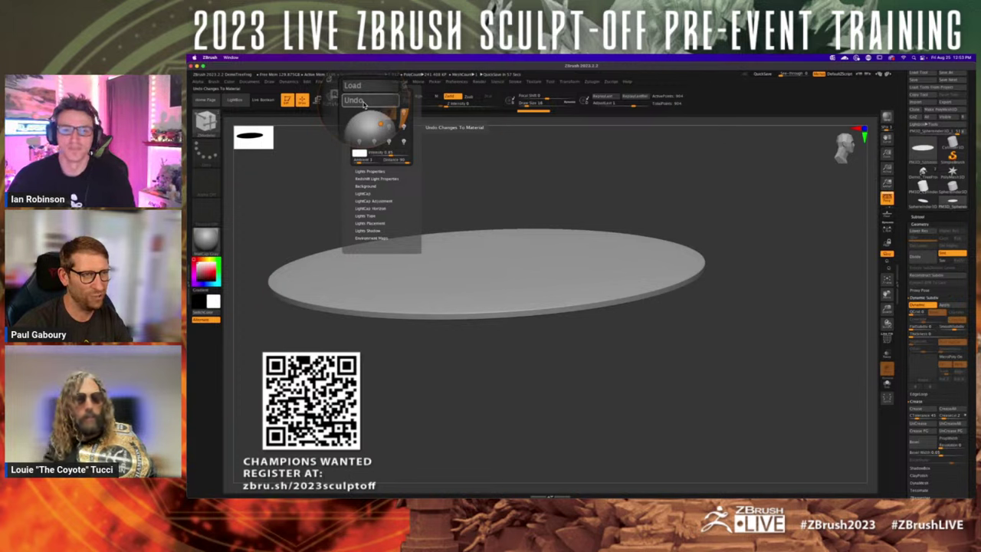
{"action": "left_click", "coordinate": [371, 102]}
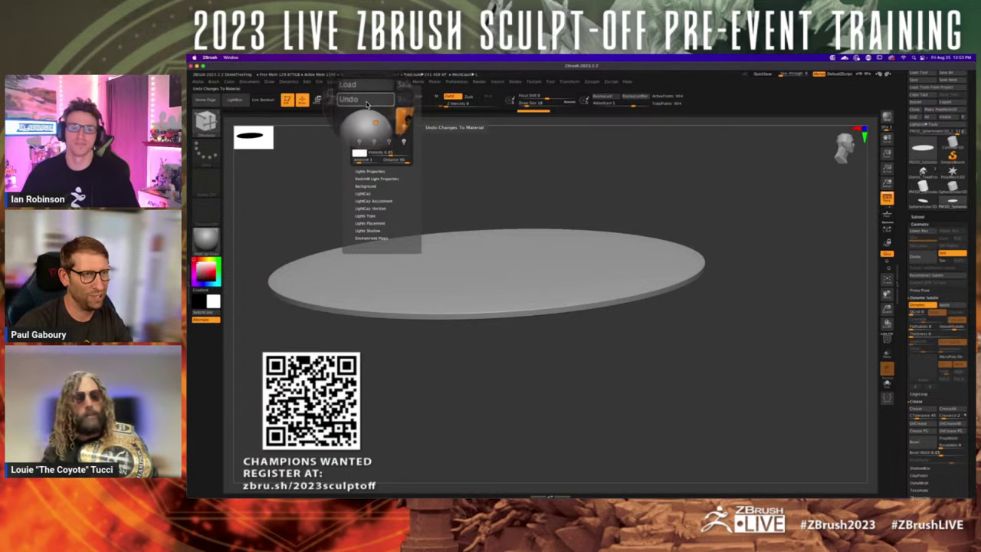
{"action": "mouse_move", "coordinate": [373, 115]}
{"action": "left_mouse_down"}
{"action": "mouse_move", "coordinate": [364, 127]}
{"action": "mouse_move", "coordinate": [370, 118]}
{"action": "left_mouse_up"}
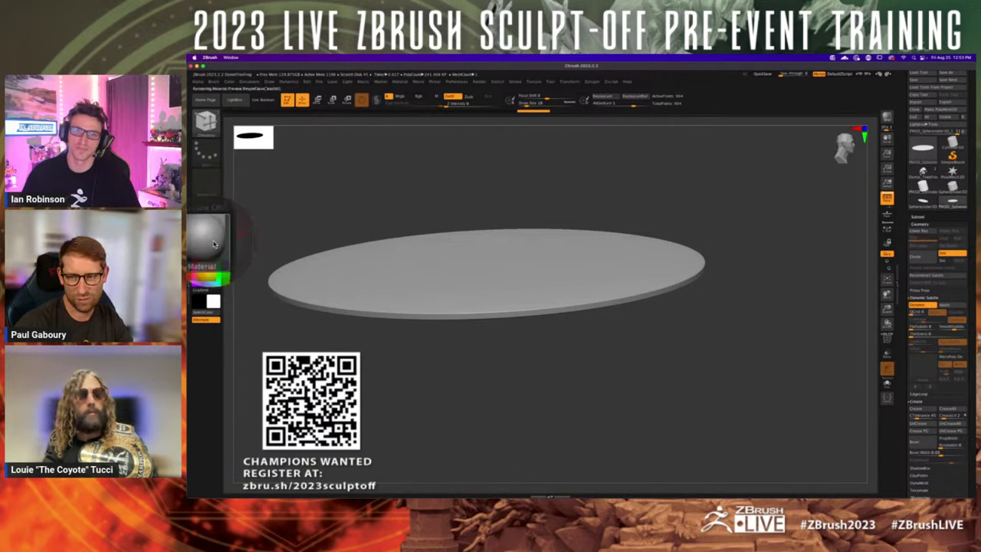
- Switch the disc's material to BasicMaterial2 and move the light on the light placement sphere to relight the disc
{"action": "left_click", "coordinate": [214, 243]}
{"action": "left_click", "coordinate": [299, 305]}
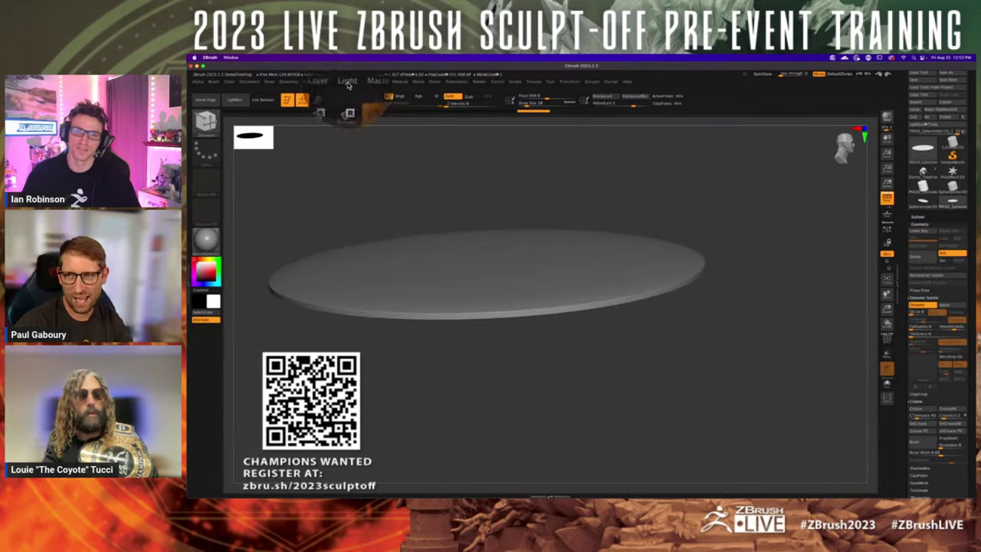
{"action": "left_click", "coordinate": [347, 81]}
{"action": "left_click", "coordinate": [376, 119]}
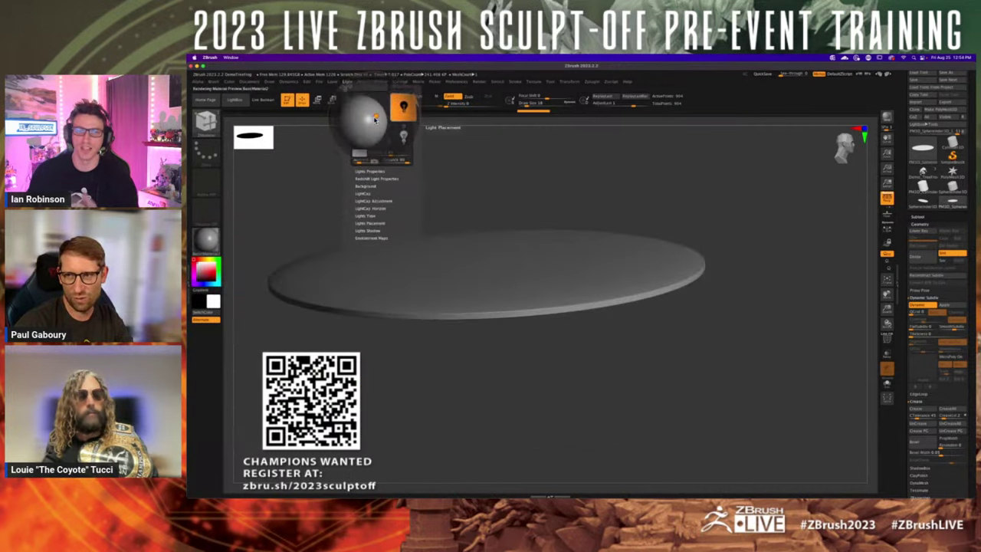
{"action": "left_click", "coordinate": [368, 116]}
{"action": "left_click", "coordinate": [372, 125]}
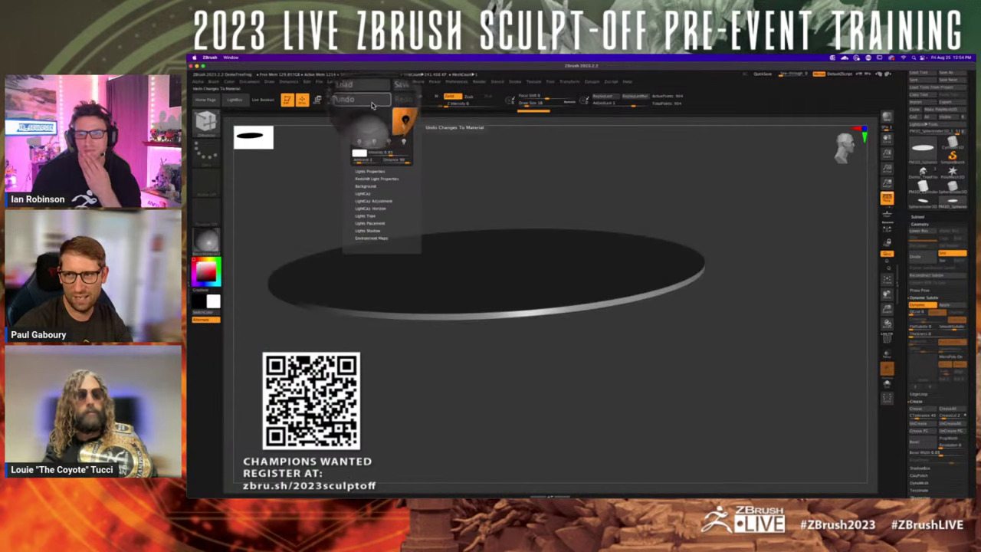
- Undo the light placement changes
{"action": "left_click", "coordinate": [373, 104]}
{"action": "left_click", "coordinate": [373, 105]}
{"action": "left_click", "coordinate": [371, 105]}
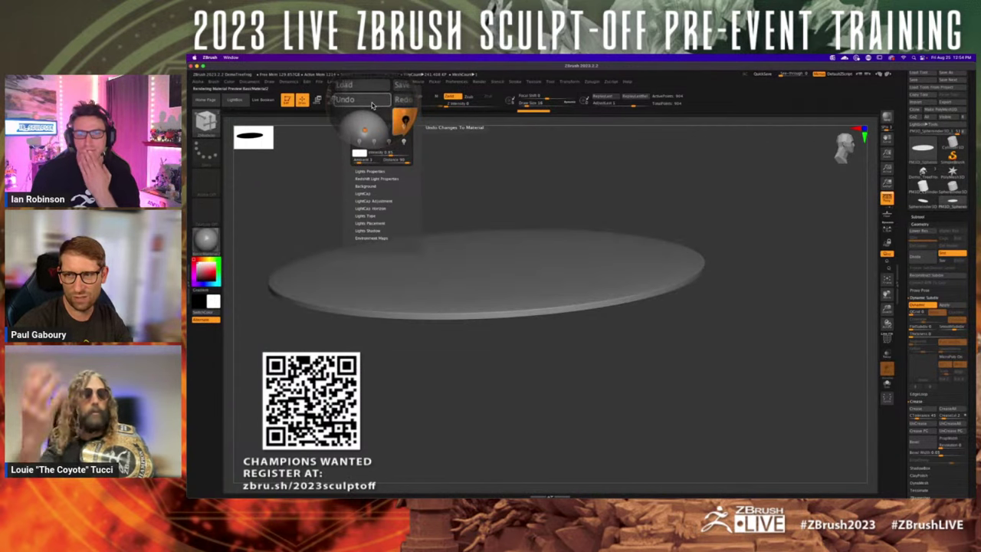
{"action": "left_click", "coordinate": [371, 104]}
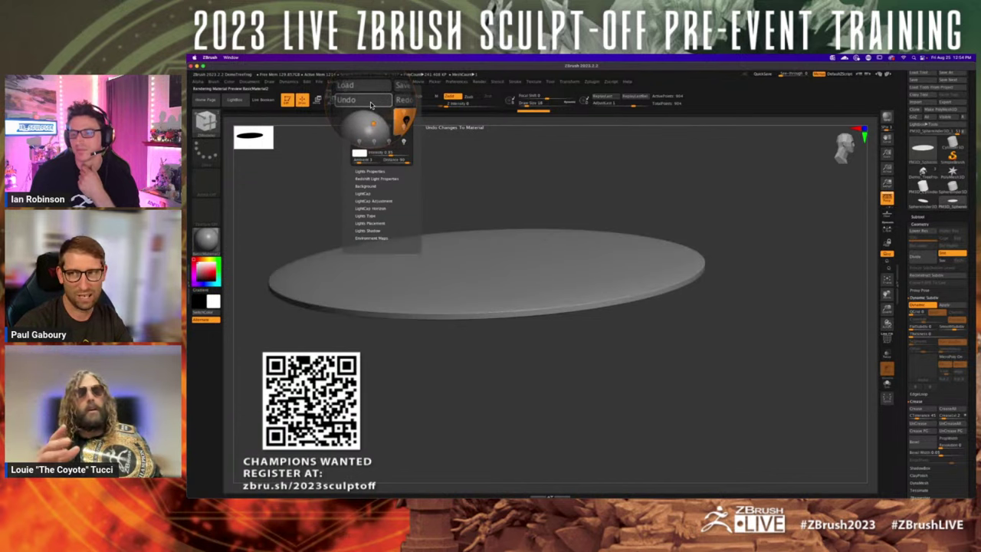
{"action": "left_click", "coordinate": [372, 104]}
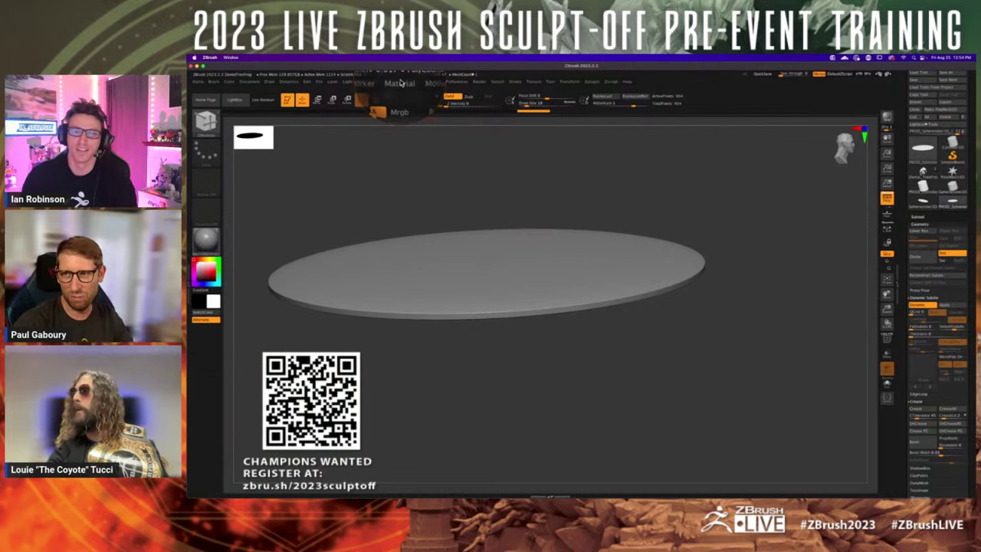
{"action": "left_click", "coordinate": [399, 82]}
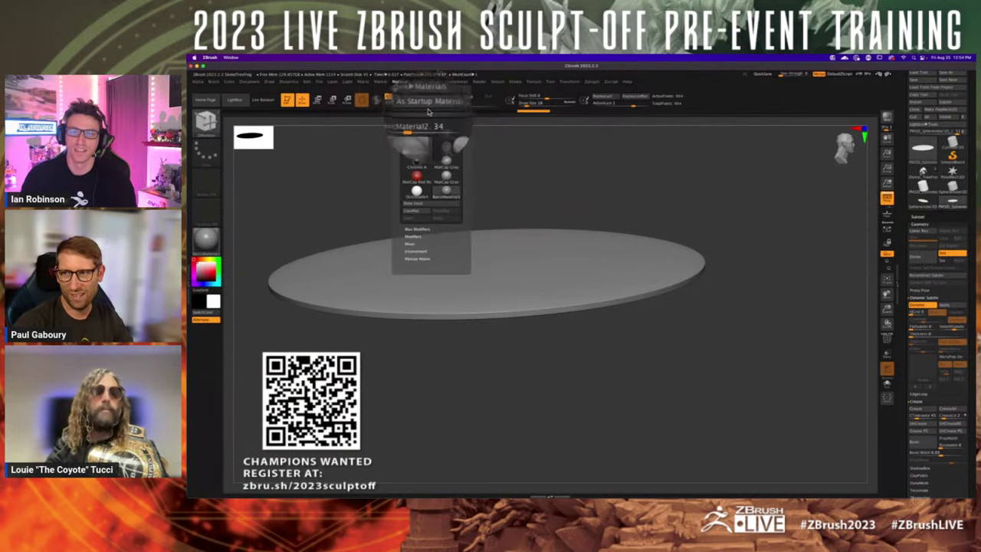
{"action": "left_click", "coordinate": [398, 82]}
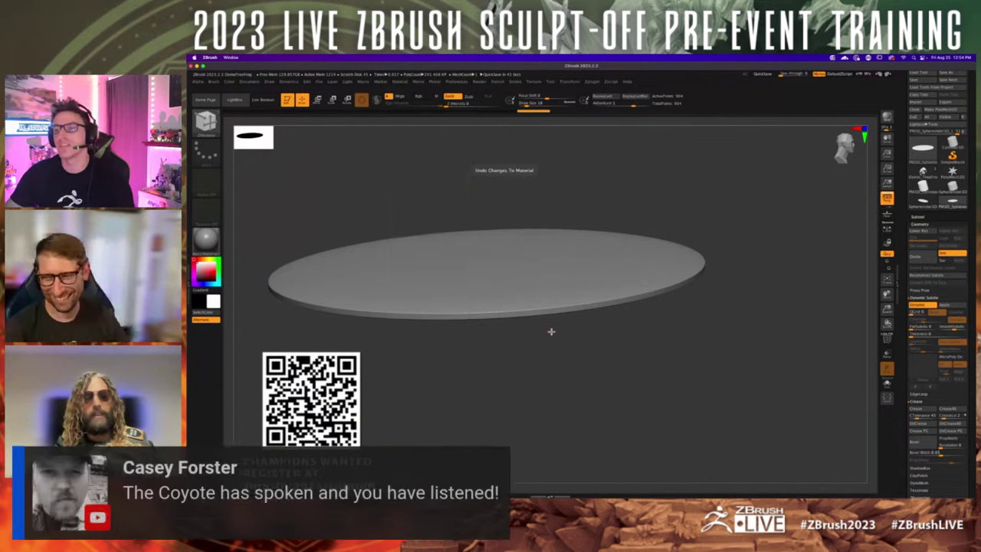
- With the polyframe on, isolate the disc's rim, grow the visible area by one ring, and group it as its own polygroup before showing everything
{"action": "left_click_drag", "start_coordinate": [550, 331], "coordinate": [567, 370]}
{"action": "key", "text": "shift+f"}
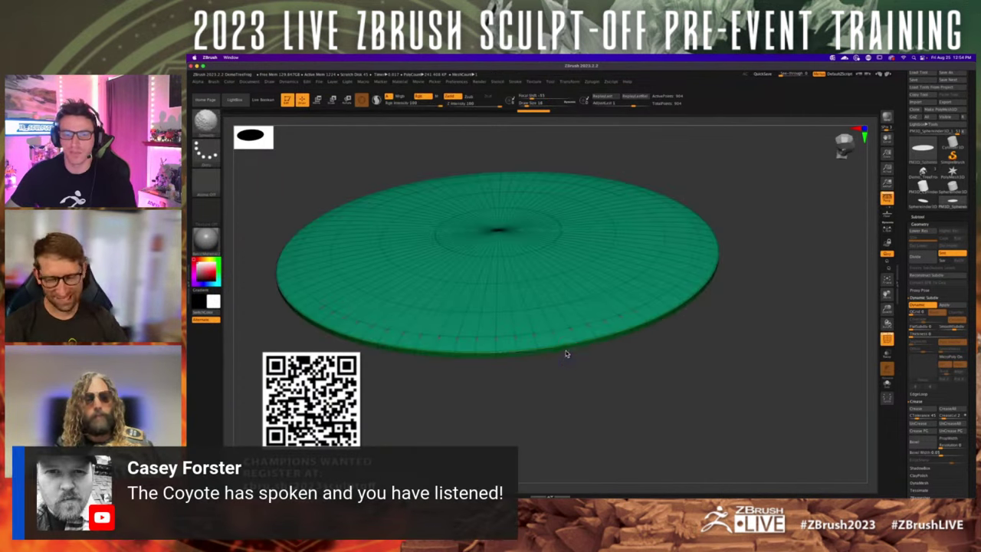
{"action": "right_click_drag", "start_coordinate": [565, 335], "coordinate": [569, 342], "text": "ctrl"}
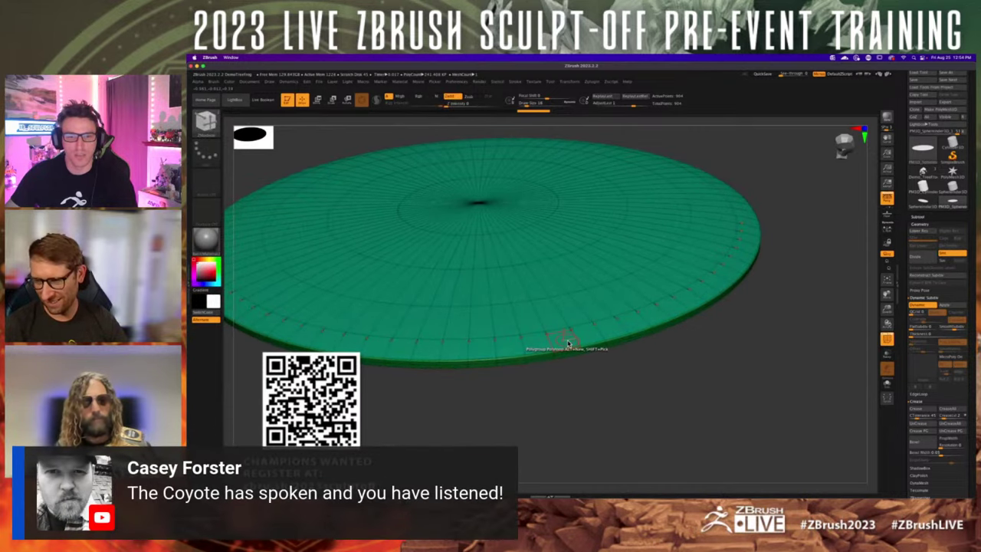
{"action": "key", "text": "ctrl+shift"}
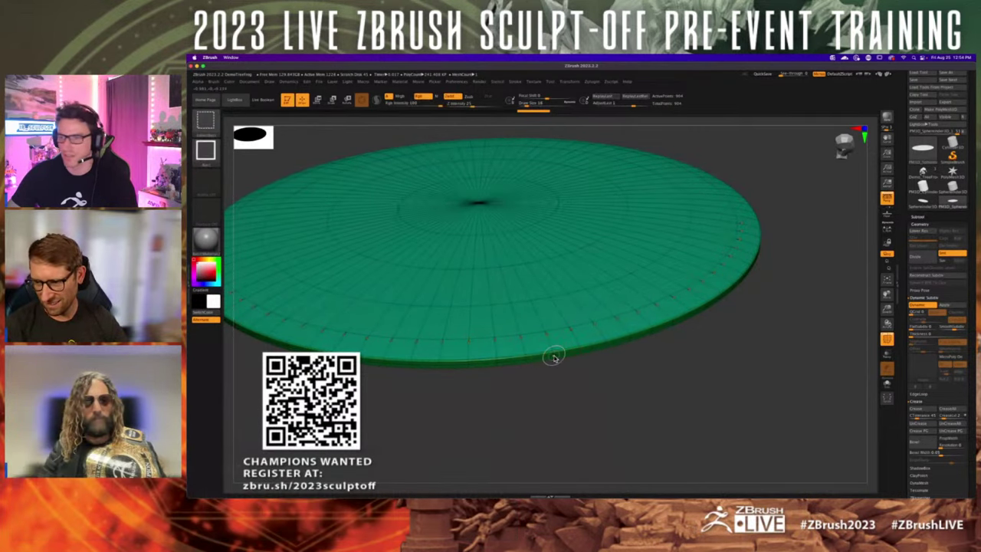
{"action": "left_click", "coordinate": [555, 358], "text": "ctrl+shift"}
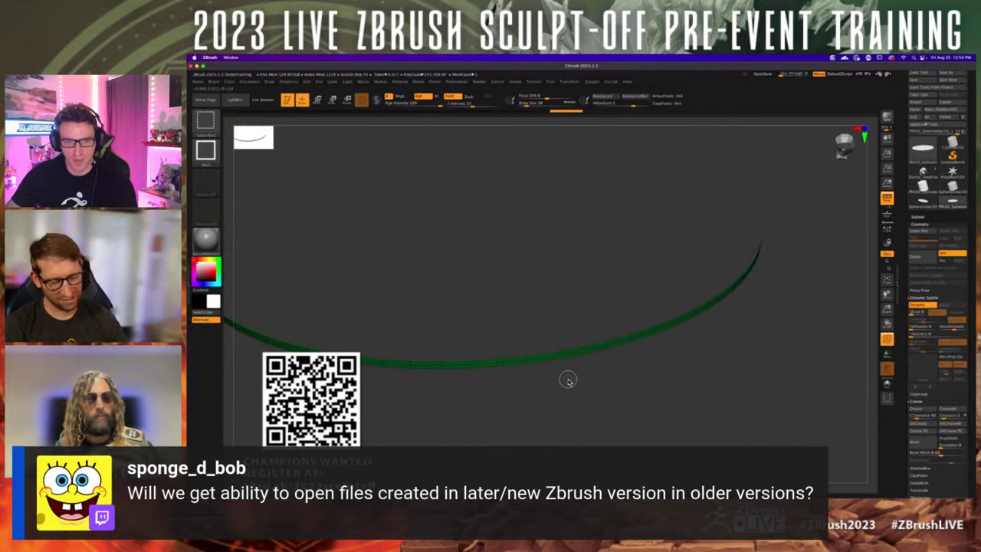
{"action": "left_click", "coordinate": [568, 381], "text": "ctrl+shift"}
{"action": "key", "text": "ctrl+w"}
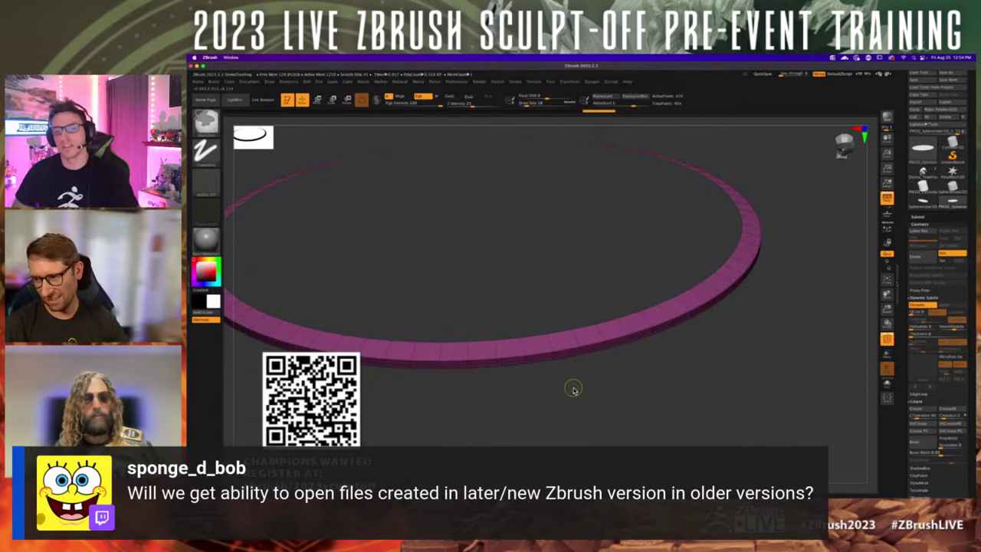
{"action": "key", "text": "ctrl+shift"}
{"action": "left_click", "coordinate": [572, 388], "text": "ctrl+shift"}
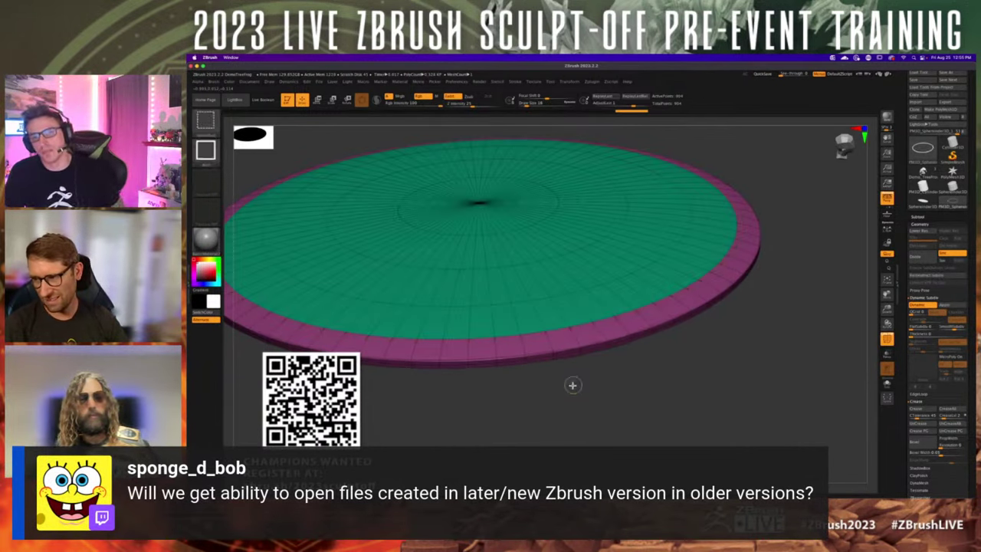
- Extrude the disc's outer ring polygroup slightly using the ZModeler QMesh action with the Polygroup All target
{"action": "key", "text": "space"}
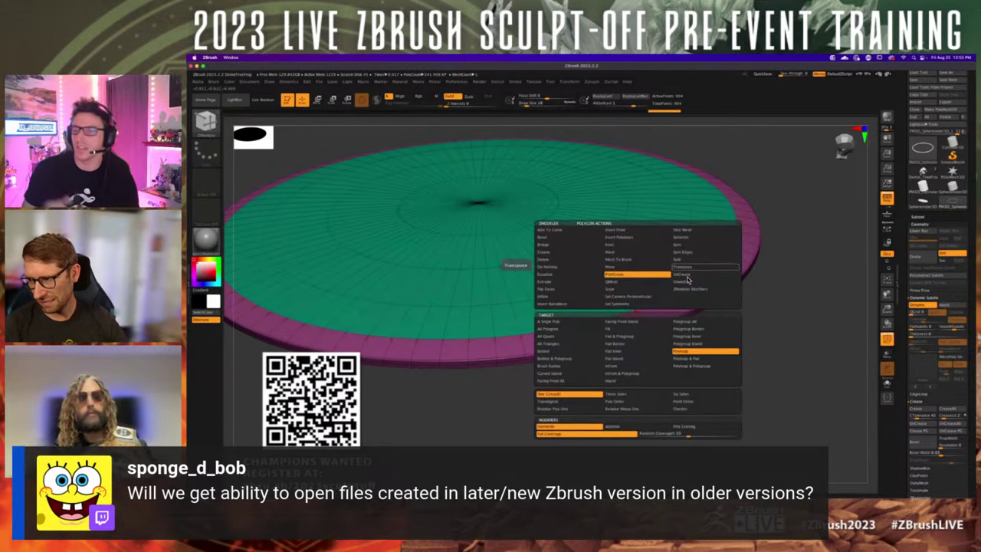
{"action": "left_click", "coordinate": [637, 300]}
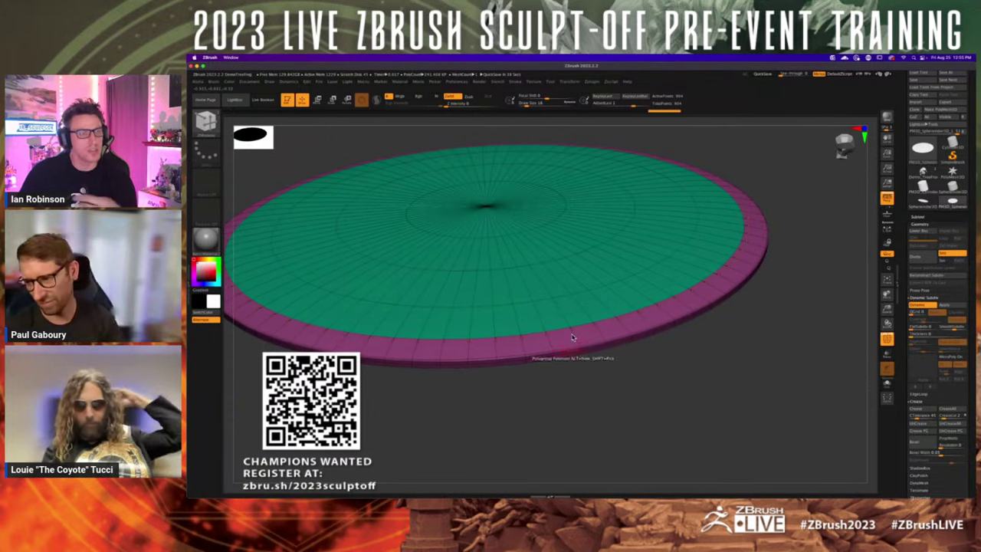
{"action": "key", "text": "space"}
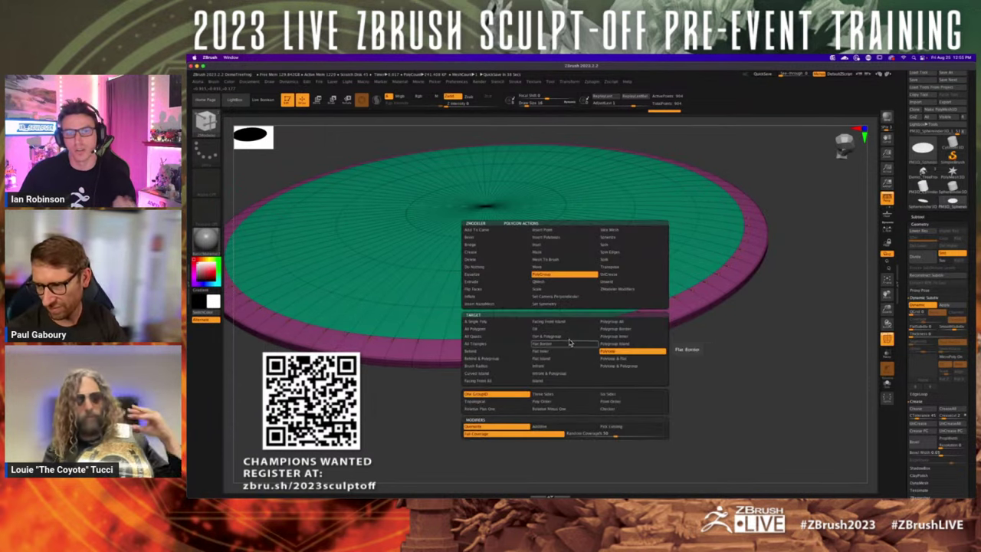
{"action": "left_click", "coordinate": [554, 282]}
{"action": "left_click", "coordinate": [627, 329]}
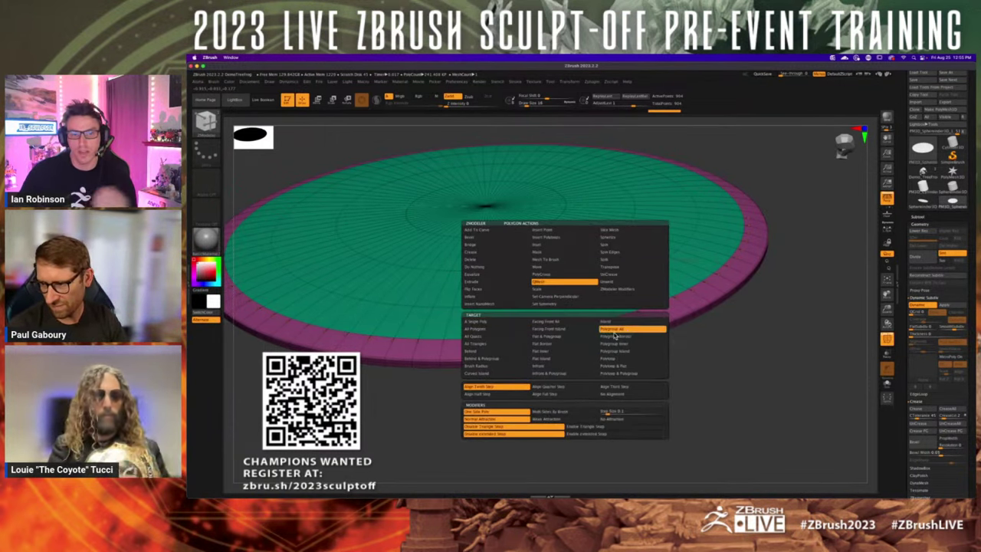
{"action": "left_click", "coordinate": [589, 335]}
{"action": "left_click_drag", "start_coordinate": [589, 336], "coordinate": [590, 326]}
{"action": "key", "text": "alt"}
{"action": "key", "text": "alt"}
- Crease the inner edge loop beside the raised rim using the ZModeler Crease action with the EdgeLoop Complete target
{"action": "right_click_drag", "start_coordinate": [589, 326], "coordinate": [630, 338], "text": "ctrl"}
{"action": "key", "text": "shift+f"}
{"action": "key", "text": "shift+f"}
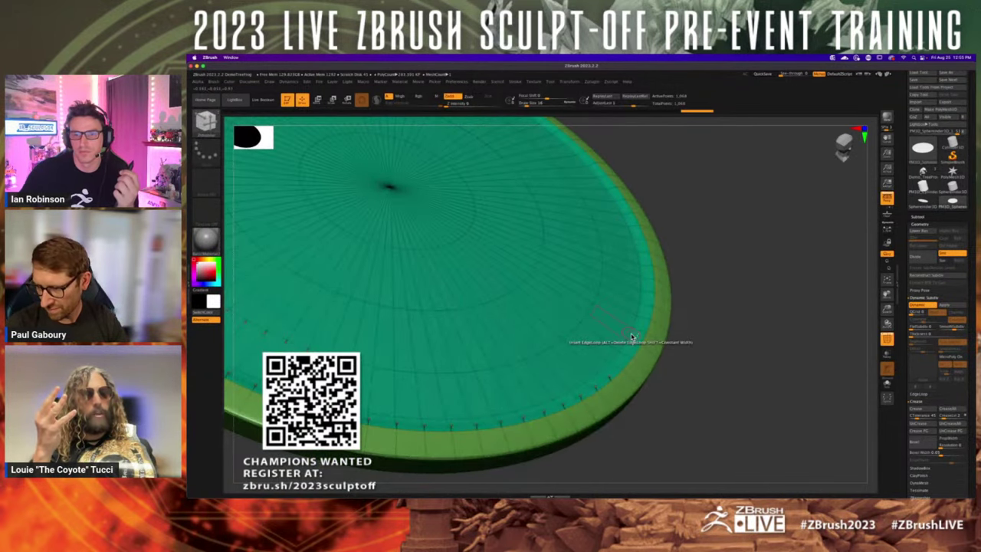
{"action": "key", "text": "space"}
{"action": "left_click", "coordinate": [586, 380]}
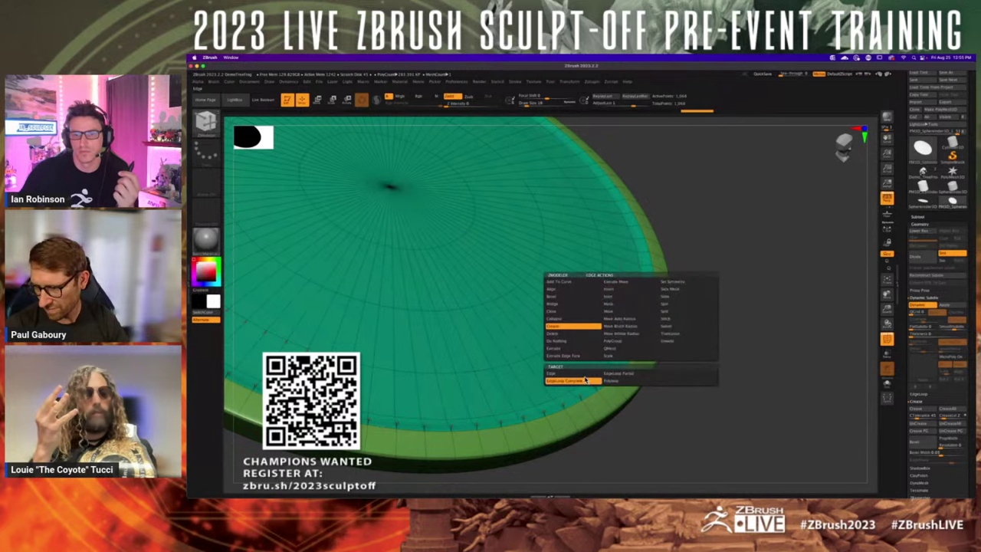
{"action": "left_click", "coordinate": [637, 329]}
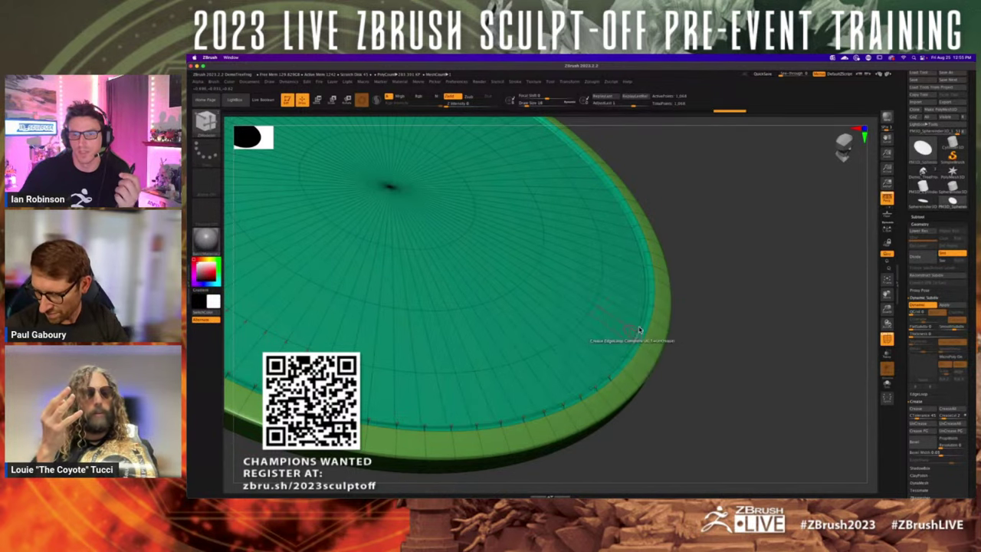
- Turn the polyframe off and uncrease the outer edge loops of the raised rim to round it
{"action": "right_click_drag", "start_coordinate": [637, 329], "coordinate": [609, 346], "text": "ctrl"}
{"action": "key", "text": "shift+f"}
{"action": "left_click", "coordinate": [625, 353], "text": "alt"}
{"action": "left_click", "coordinate": [620, 362], "text": "alt"}
{"action": "left_click_drag", "start_coordinate": [607, 345], "coordinate": [624, 376]}
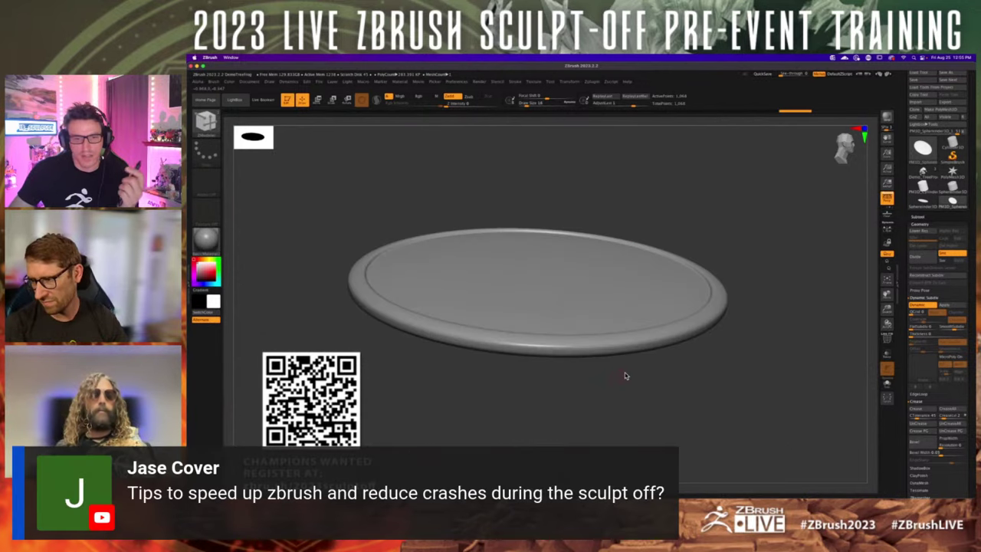
- Delete an edge loop running around the side of the raised rim
{"action": "right_click_drag", "start_coordinate": [674, 348], "coordinate": [682, 386], "text": "ctrl"}
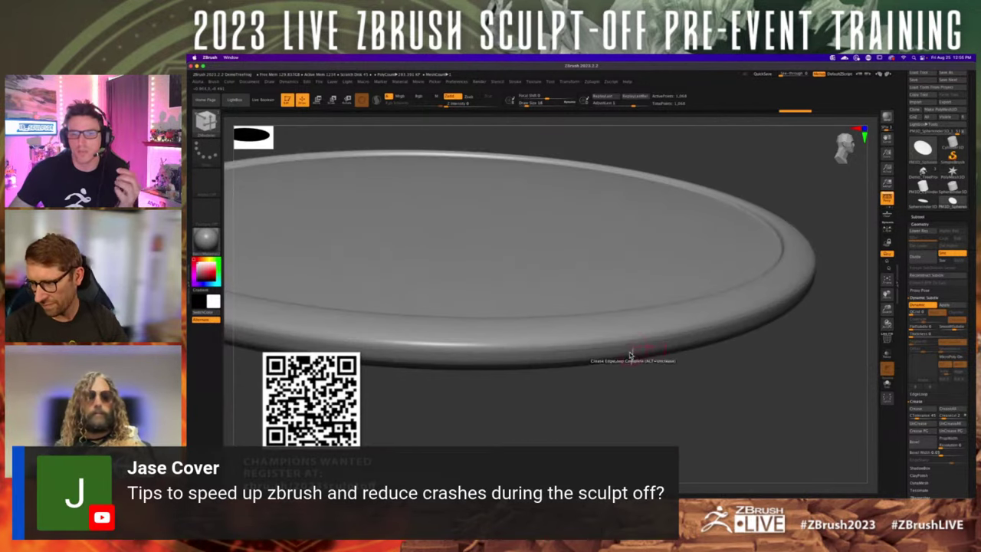
{"action": "key", "text": "space"}
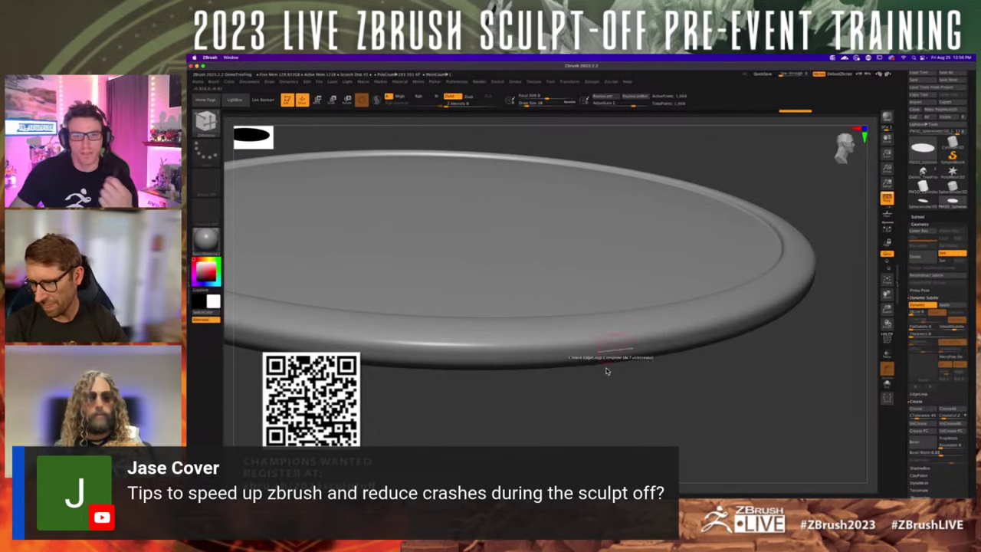
{"action": "left_click", "coordinate": [613, 353], "text": "alt"}
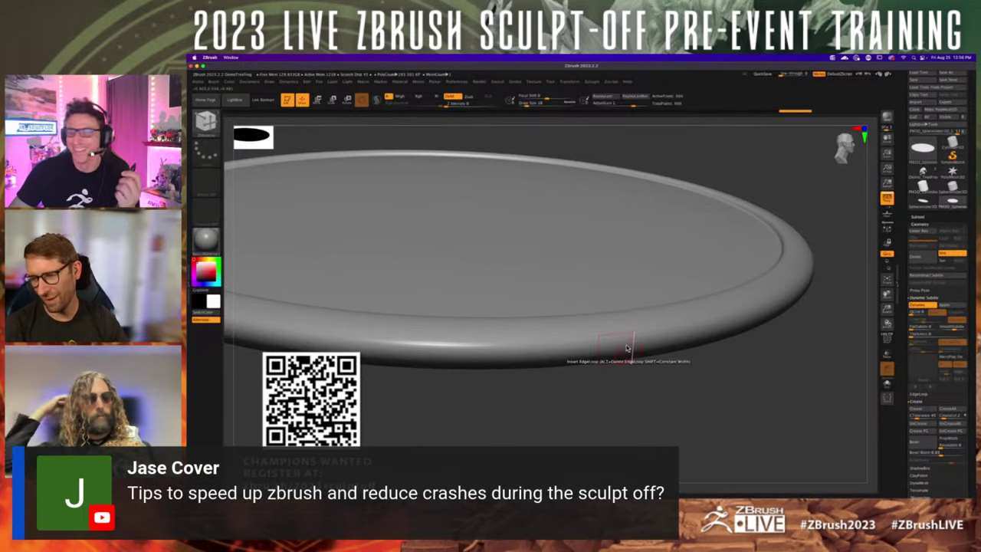
- Insert additional edge loops around the disc's rim with ZModeler and view the disc face-on
{"action": "key", "text": "space"}
{"action": "left_click", "coordinate": [555, 374]}
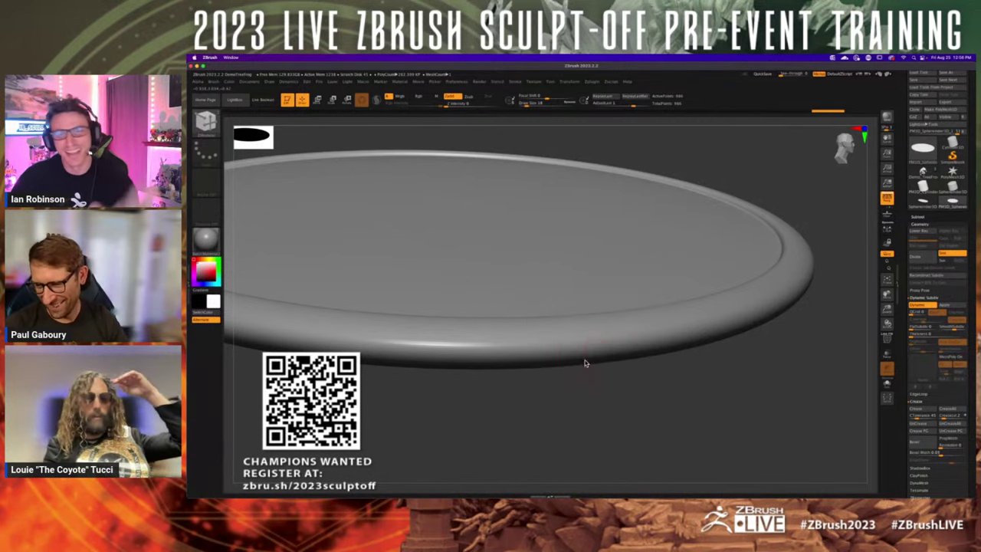
{"action": "left_click", "coordinate": [598, 349]}
{"action": "left_click_drag", "start_coordinate": [598, 348], "coordinate": [602, 342]}
{"action": "mouse_move", "coordinate": [624, 335]}
{"action": "right_mouse_down", "text": "ctrl"}
{"action": "mouse_move", "coordinate": [553, 331]}
{"action": "mouse_move", "coordinate": [606, 333]}
{"action": "mouse_move", "coordinate": [606, 360]}
{"action": "mouse_move", "coordinate": [629, 346]}
{"action": "mouse_move", "coordinate": [610, 358]}
{"action": "mouse_move", "coordinate": [600, 344]}
{"action": "right_mouse_up", "text": "ctrl"}
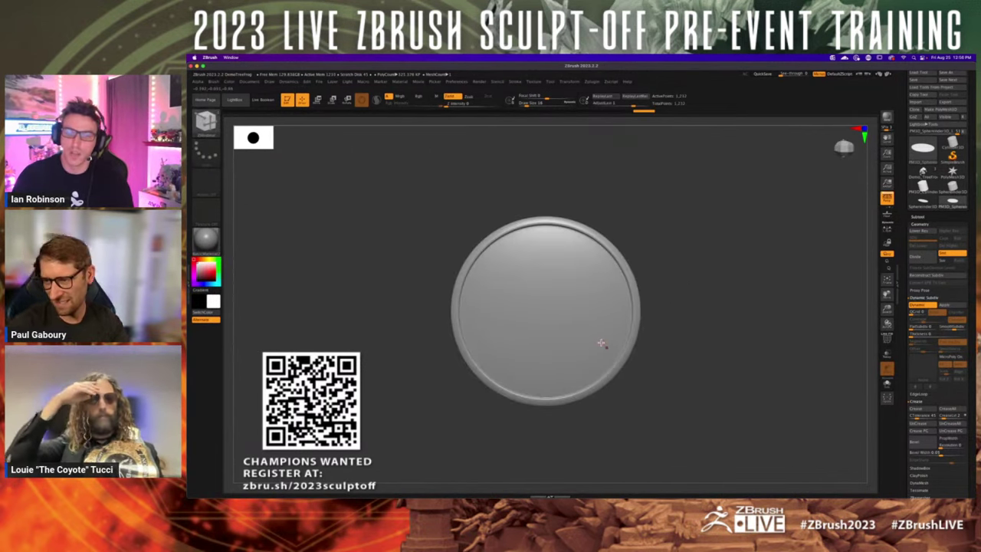
- Look up the ScreenSaver and QuickSave settings in the program preferences
{"action": "left_click", "coordinate": [457, 82]}
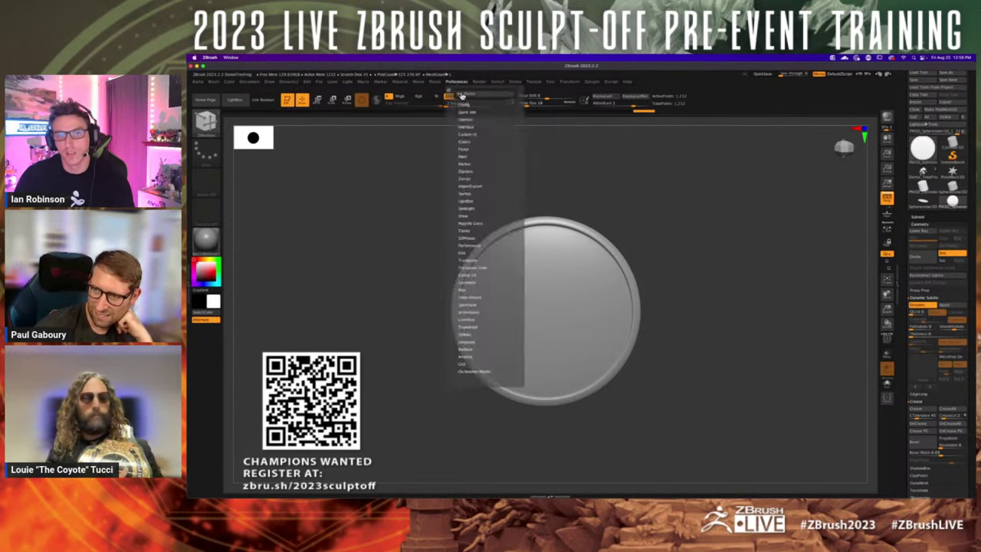
{"action": "left_click", "coordinate": [479, 312]}
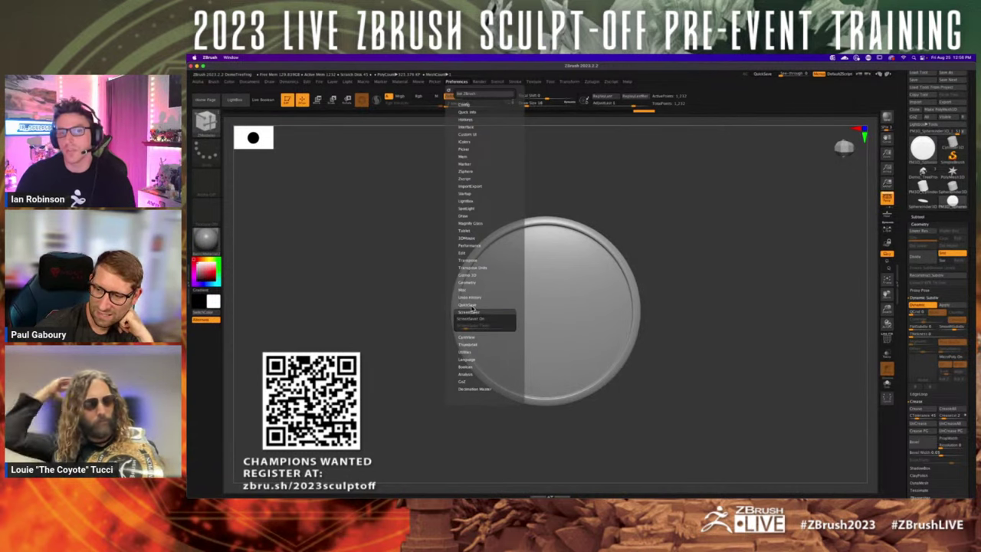
{"action": "left_click", "coordinate": [470, 305]}
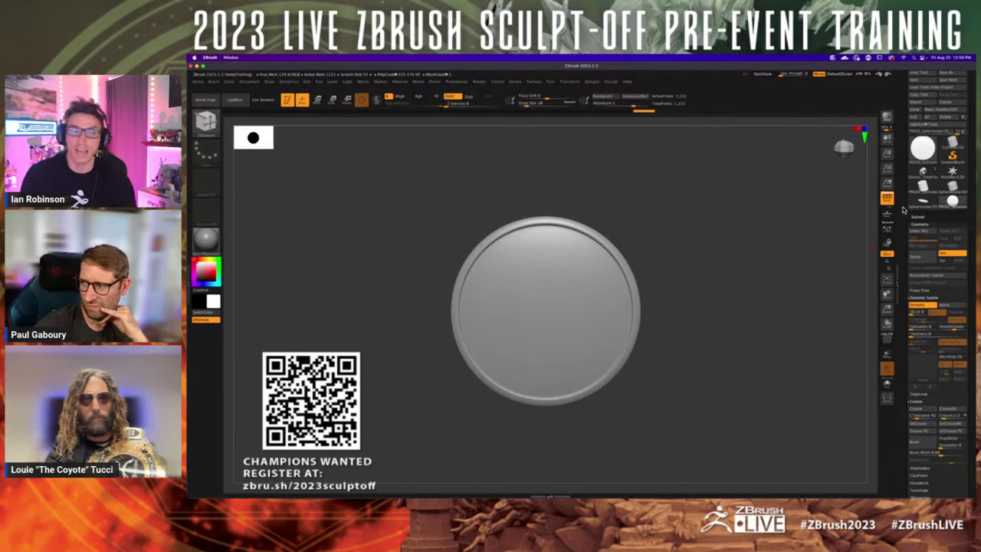
- Enlarge the disc slightly in its face-on view and expand the model's subtool list
{"action": "scroll", "coordinate": [911, 279], "scroll_direction": "up", "scroll_amount": 1}
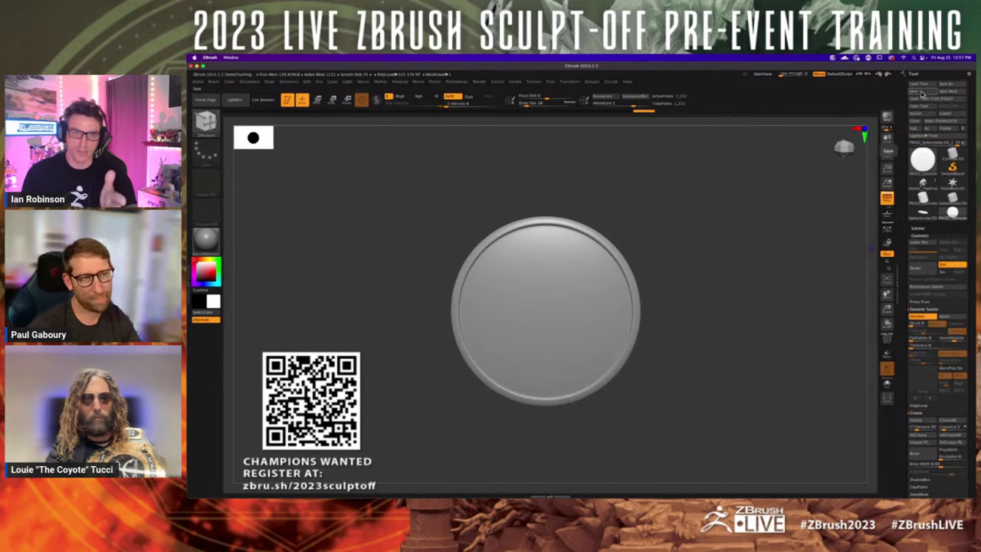
{"action": "left_click_drag", "start_coordinate": [643, 382], "coordinate": [659, 375]}
{"action": "right_click_drag", "start_coordinate": [659, 375], "coordinate": [626, 365]}
{"action": "right_click_drag", "start_coordinate": [626, 365], "coordinate": [631, 364], "text": "shift"}
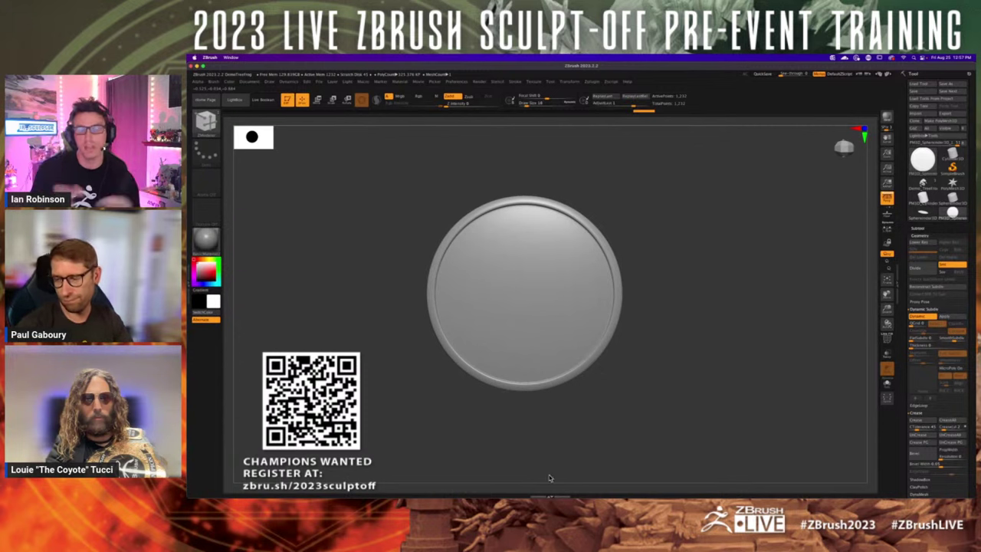
{"action": "left_click", "coordinate": [923, 230]}
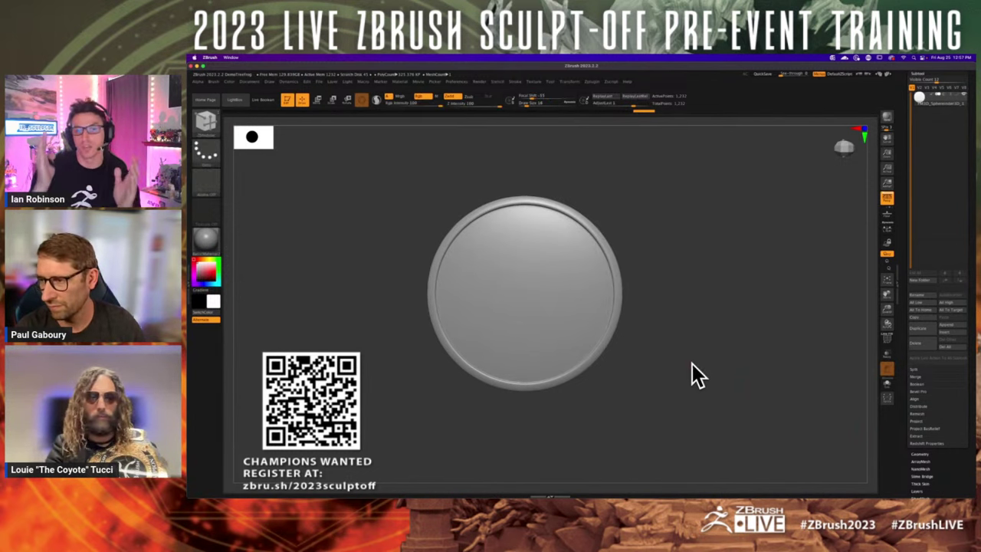
{"action": "left_click", "coordinate": [477, 82]}
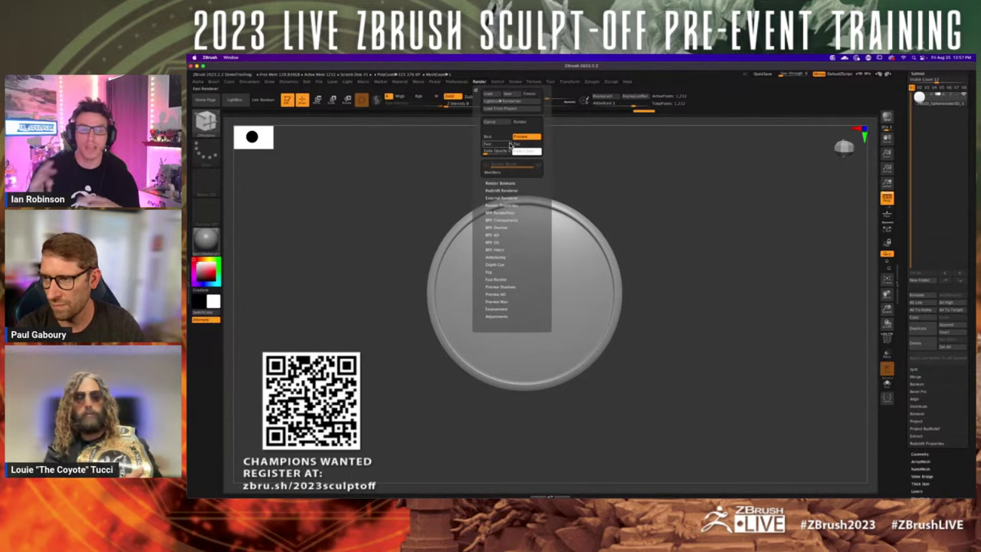
{"action": "left_click", "coordinate": [460, 82]}
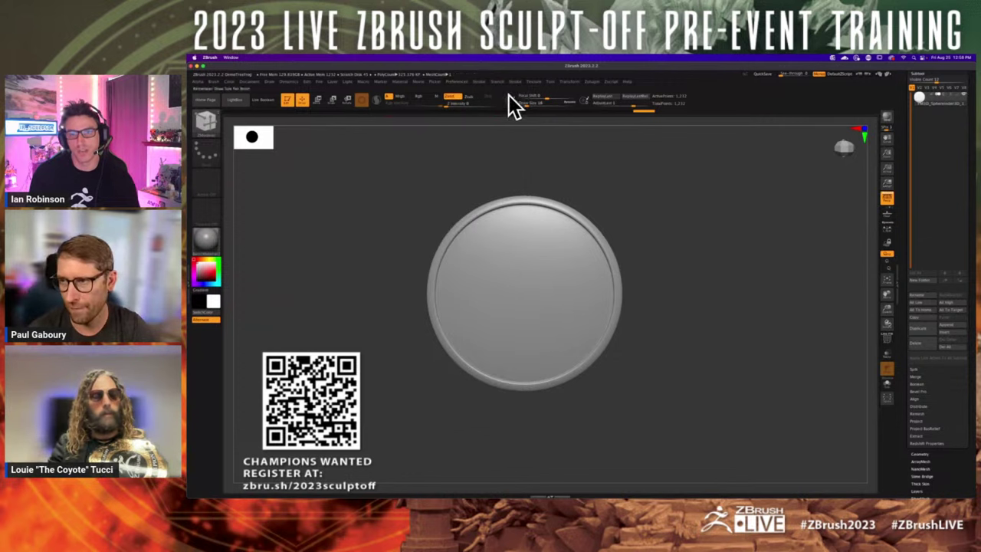
- Review the QuickSave duration settings in the preferences and the tool's Save, Save As and Save Next options
{"action": "left_click", "coordinate": [457, 81]}
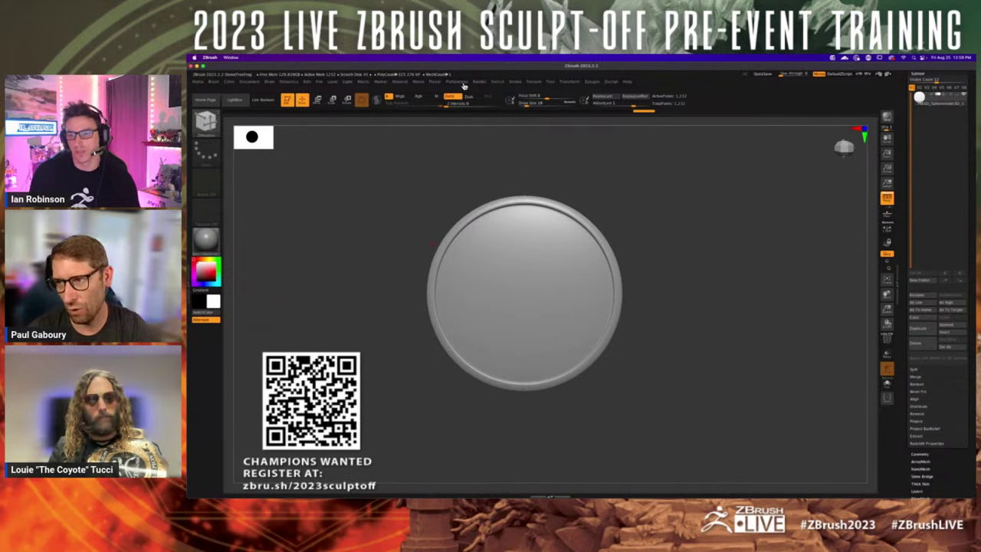
{"action": "left_click", "coordinate": [460, 82]}
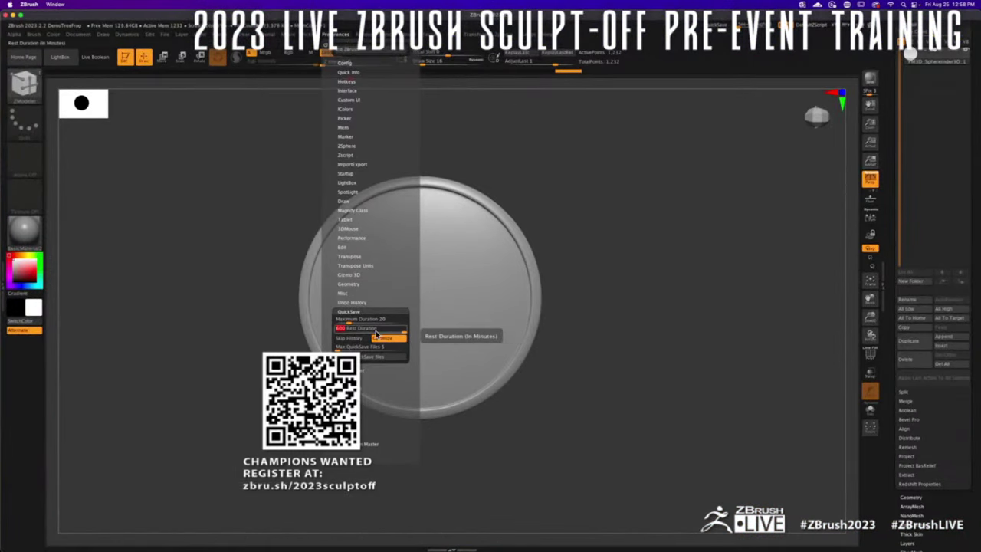
{"action": "left_click_drag", "start_coordinate": [391, 298], "coordinate": [388, 205]}
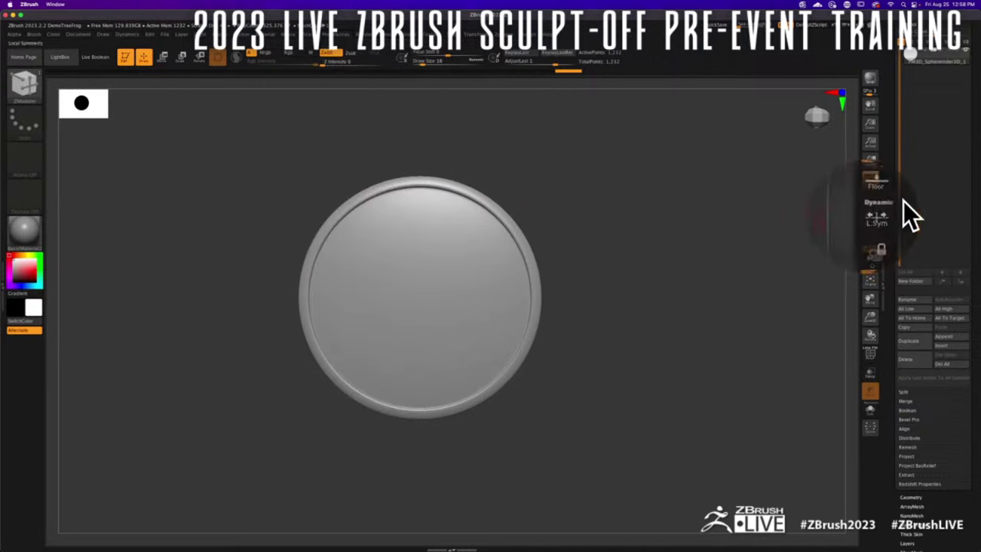
{"action": "left_click_drag", "start_coordinate": [892, 108], "coordinate": [906, 245]}
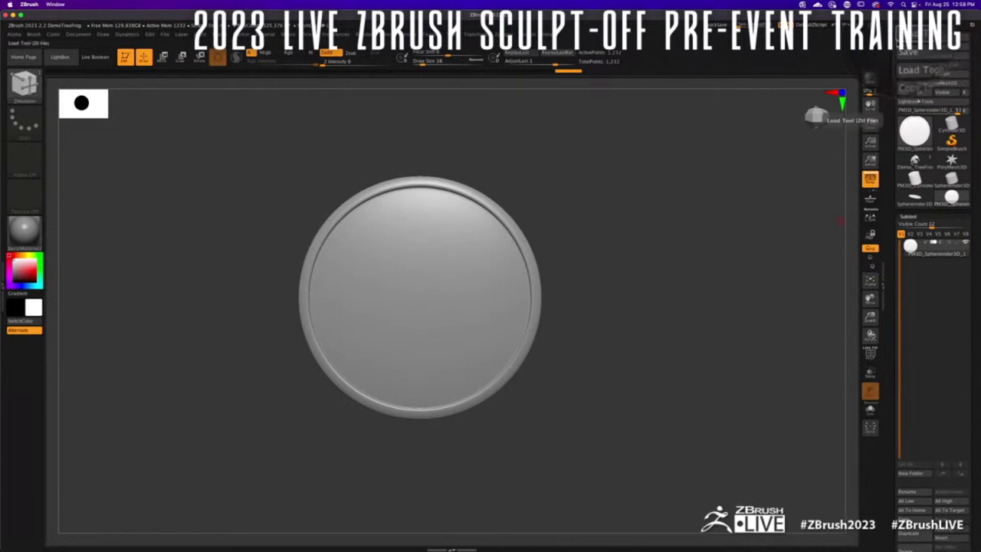
{"action": "left_click", "coordinate": [469, 34]}
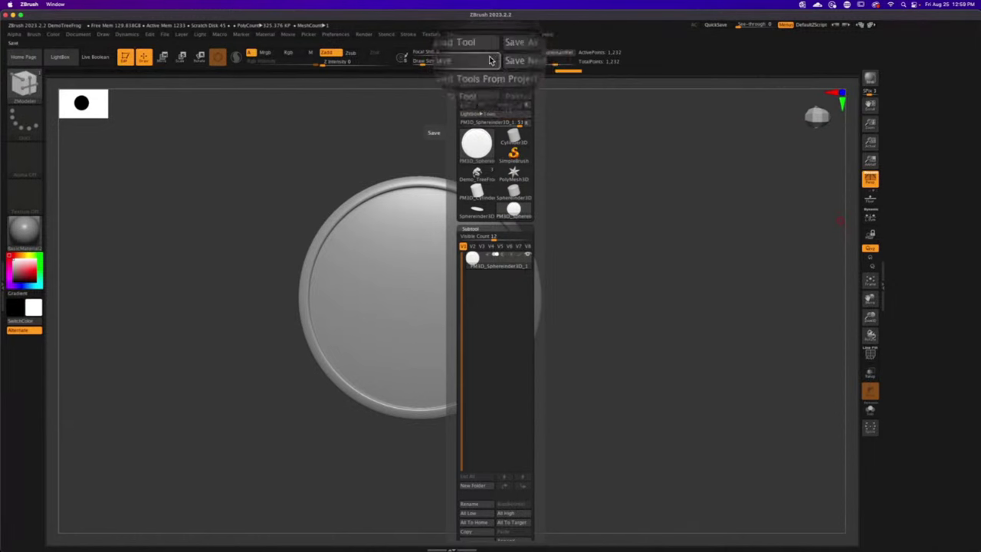
{"action": "left_click", "coordinate": [464, 35]}
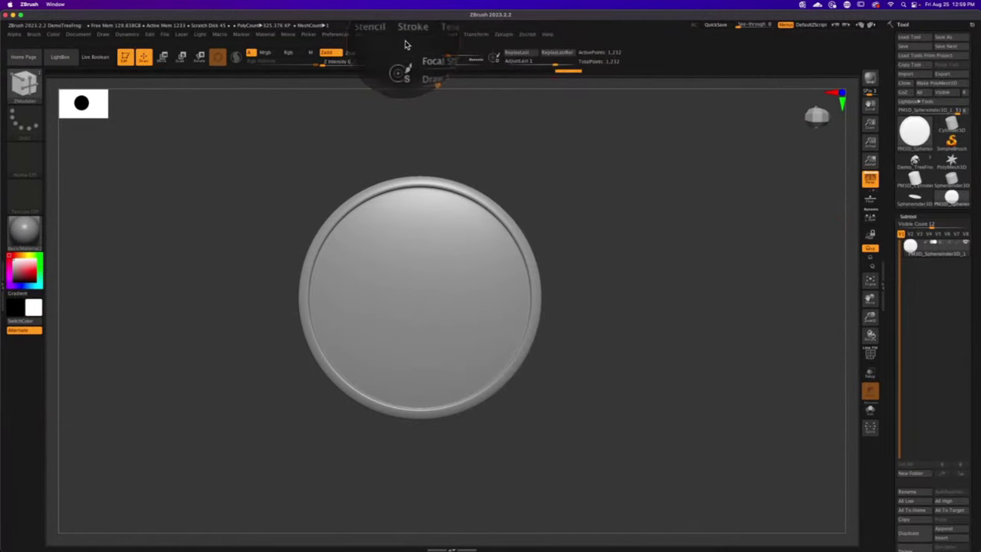
{"action": "left_click", "coordinate": [441, 36]}
{"action": "left_click", "coordinate": [463, 33]}
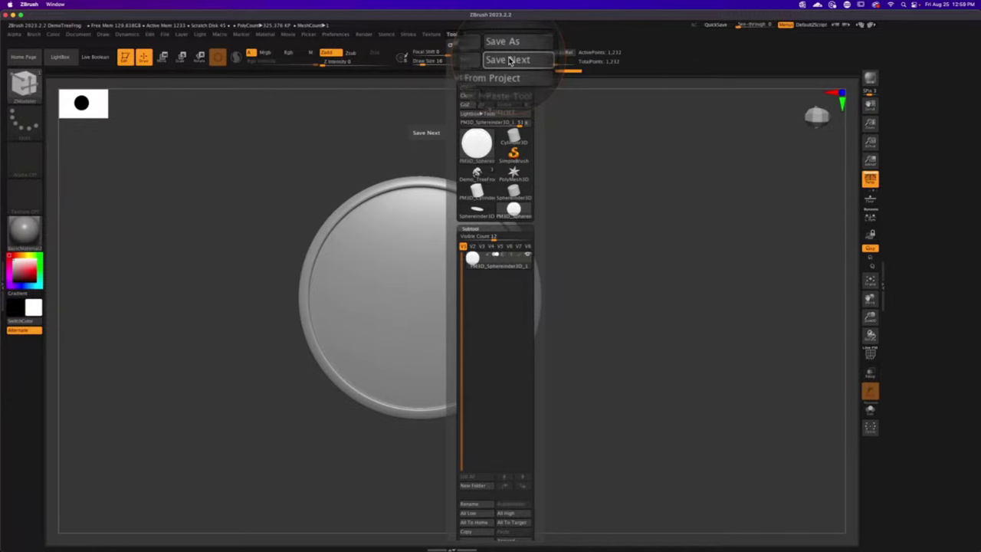
{"action": "left_click", "coordinate": [450, 44]}
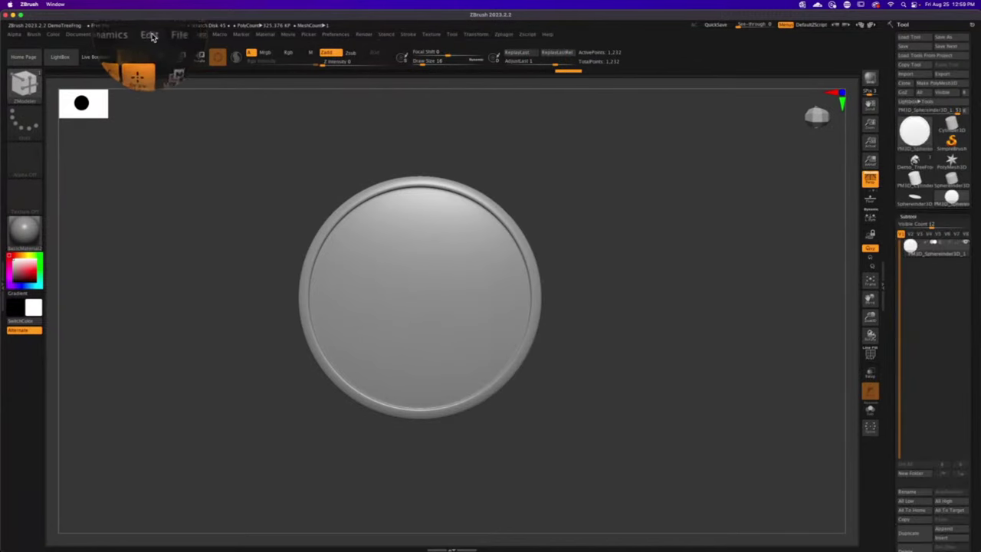
{"action": "left_click", "coordinate": [153, 36]}
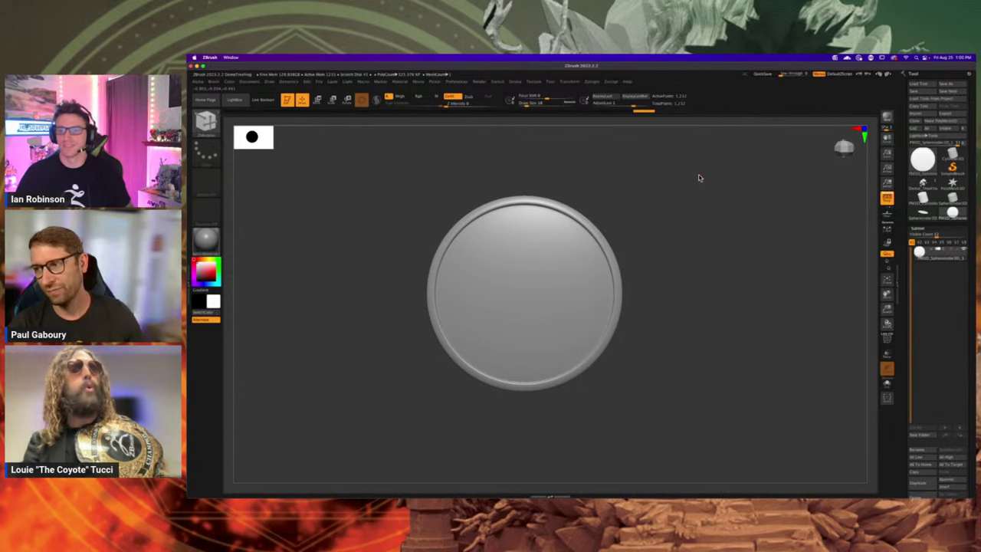
{"action": "key", "text": "comma"}
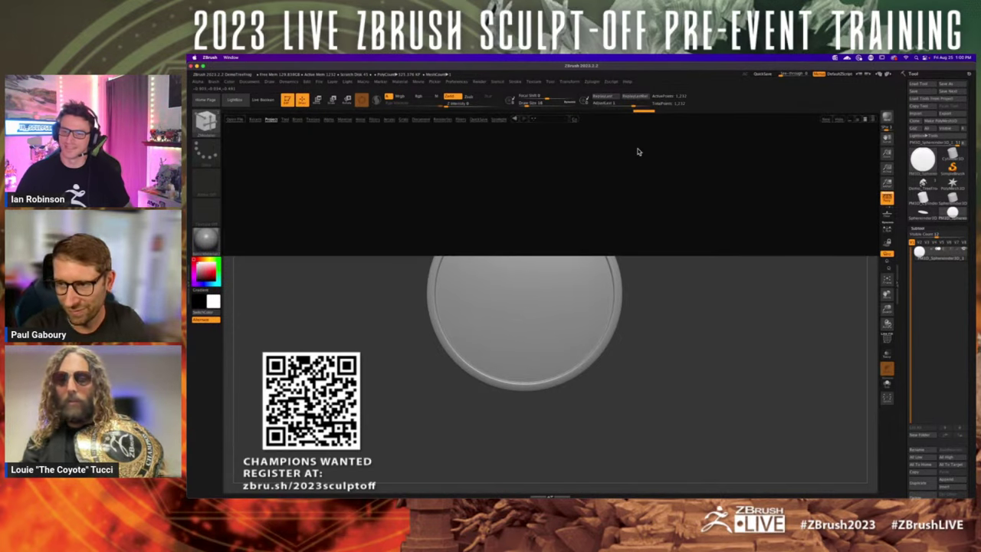
{"action": "key", "text": "comma"}
{"action": "key", "text": "b"}
{"action": "key", "text": "Escape"}
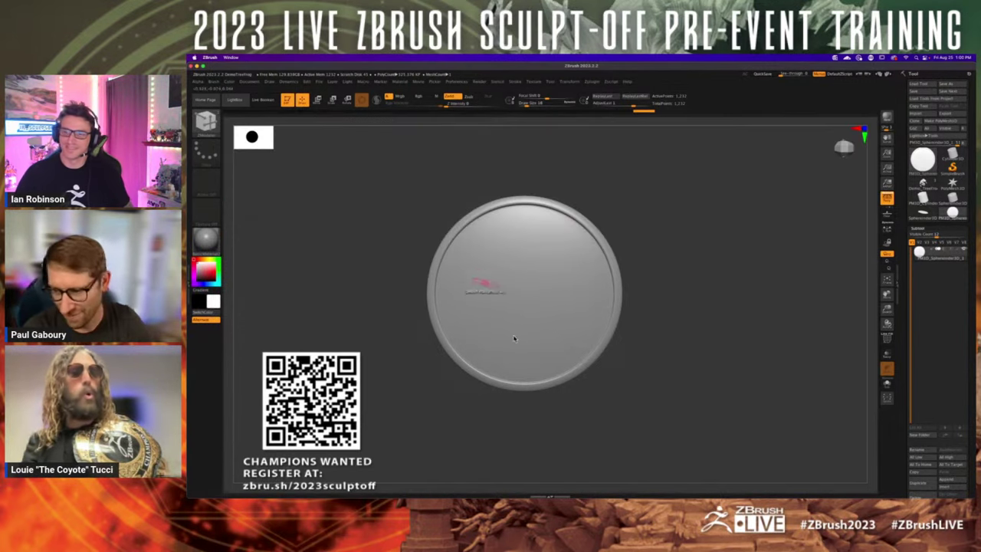
- Choose the IMM ModelKit insert brush and pick its Cones_1 mesh
{"action": "key", "text": "b"}
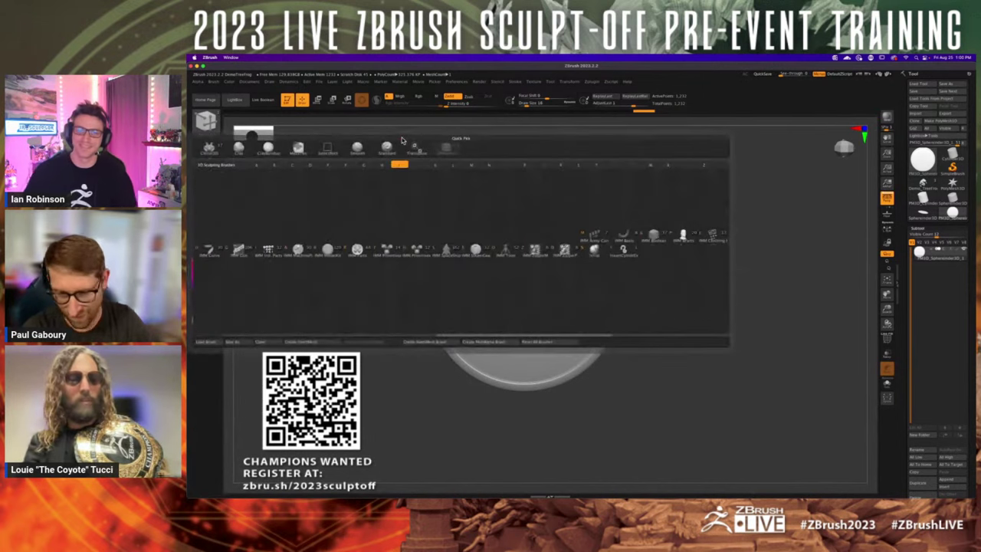
{"action": "left_click", "coordinate": [327, 250]}
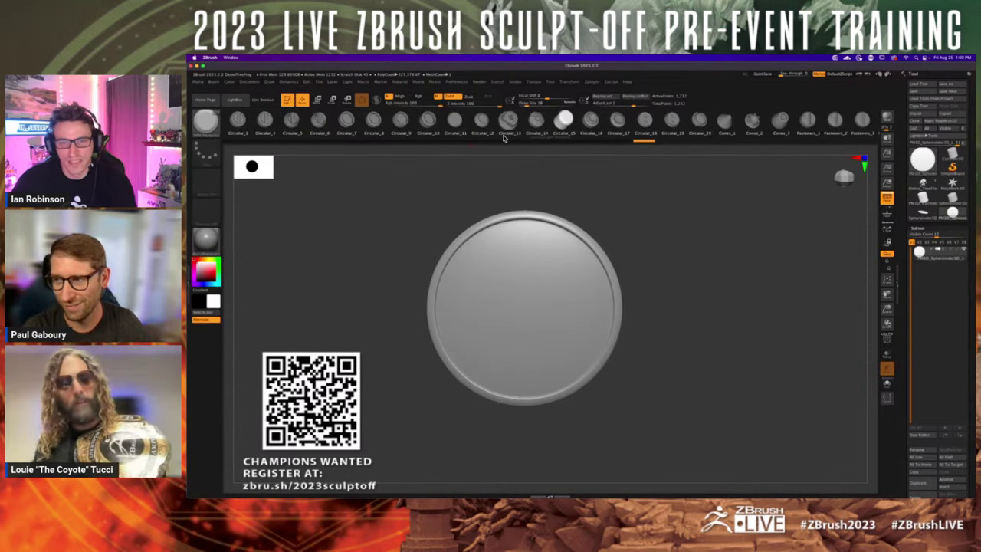
{"action": "left_click", "coordinate": [722, 132]}
{"action": "left_click_drag", "start_coordinate": [665, 350], "coordinate": [619, 325]}
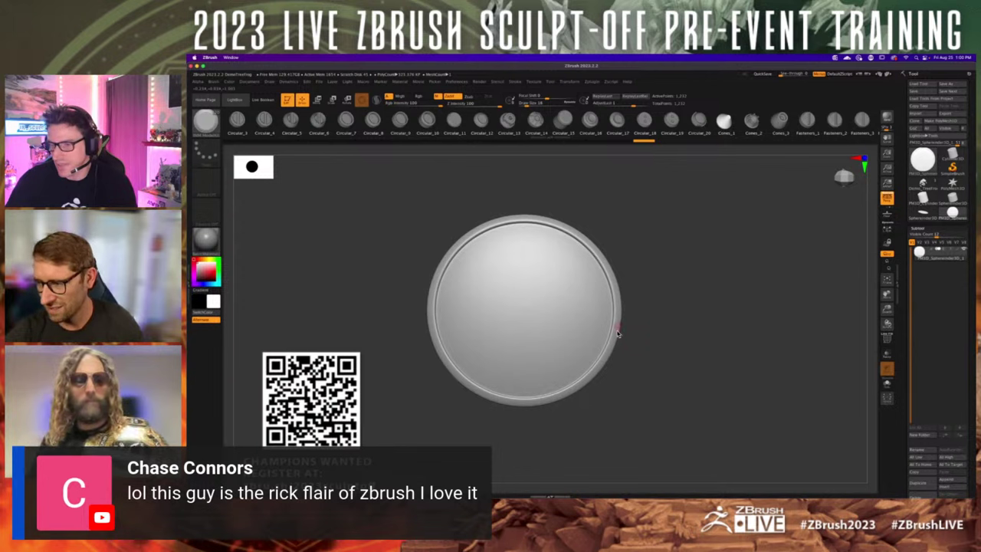
- Turn on radial symmetry for the disc with a radial count of 24
{"action": "left_click", "coordinate": [570, 82]}
{"action": "left_click", "coordinate": [597, 259]}
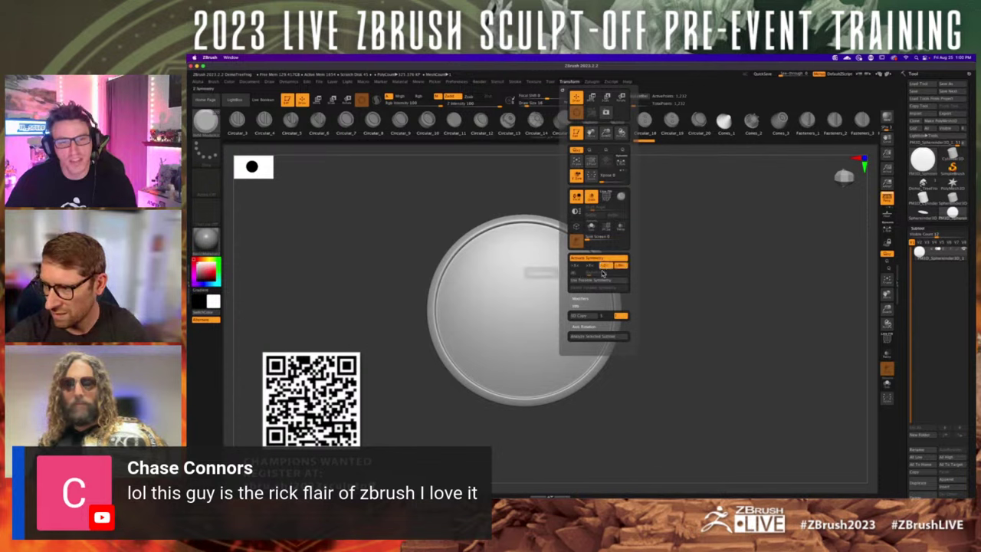
{"action": "left_click", "coordinate": [599, 274]}
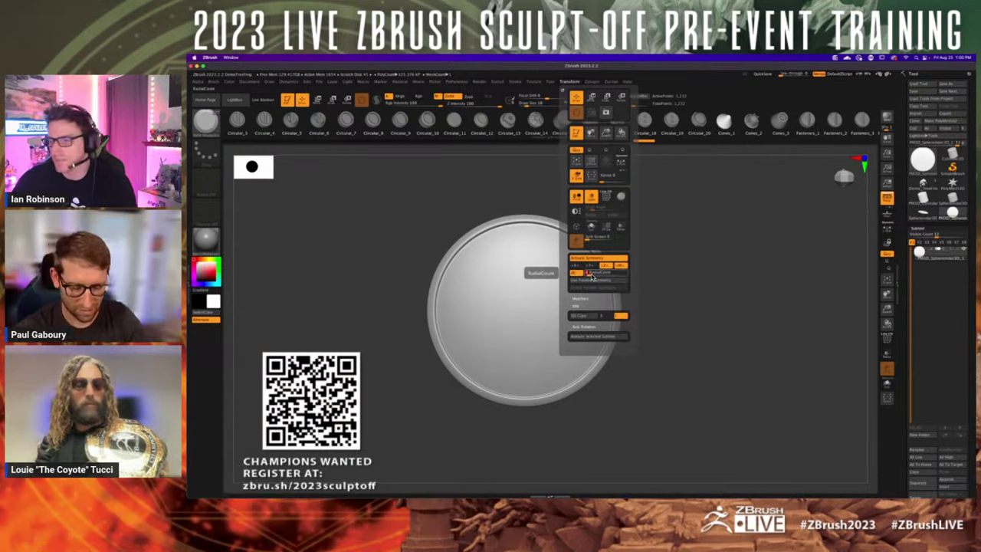
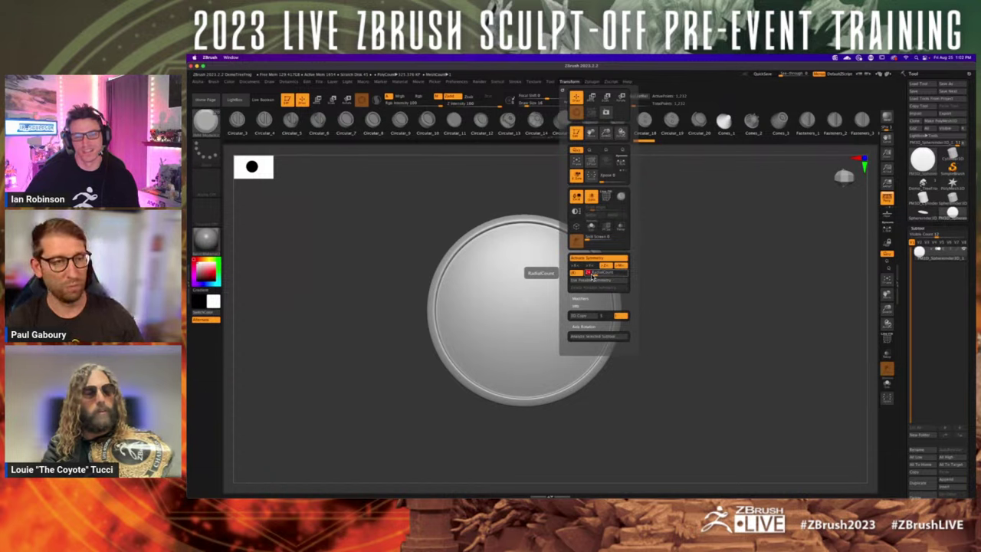
{"action": "key", "text": "Return"}
{"action": "mouse_move", "coordinate": [588, 381]}
{"action": "right_mouse_down", "text": "ctrl"}
{"action": "mouse_move", "coordinate": [590, 390]}
{"action": "mouse_move", "coordinate": [580, 382]}
{"action": "right_mouse_up", "text": "ctrl"}
{"action": "key", "text": "alt"}
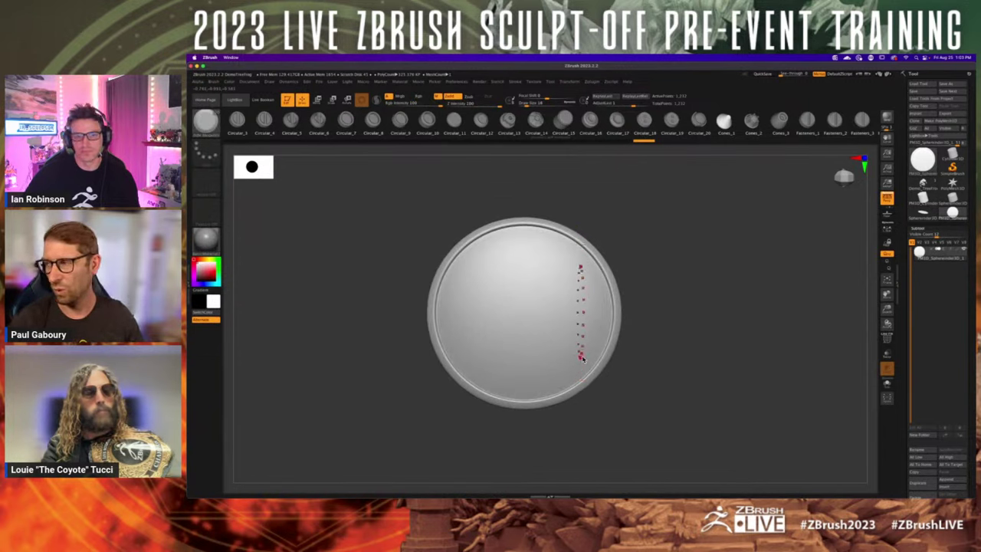
- Rotate the flat disc upright so its round face points forward in the front view, and return to draw mode
{"action": "mouse_move", "coordinate": [843, 189]}
{"action": "left_mouse_down"}
{"action": "mouse_move", "coordinate": [843, 170]}
{"action": "mouse_move", "coordinate": [833, 174]}
{"action": "left_mouse_up"}
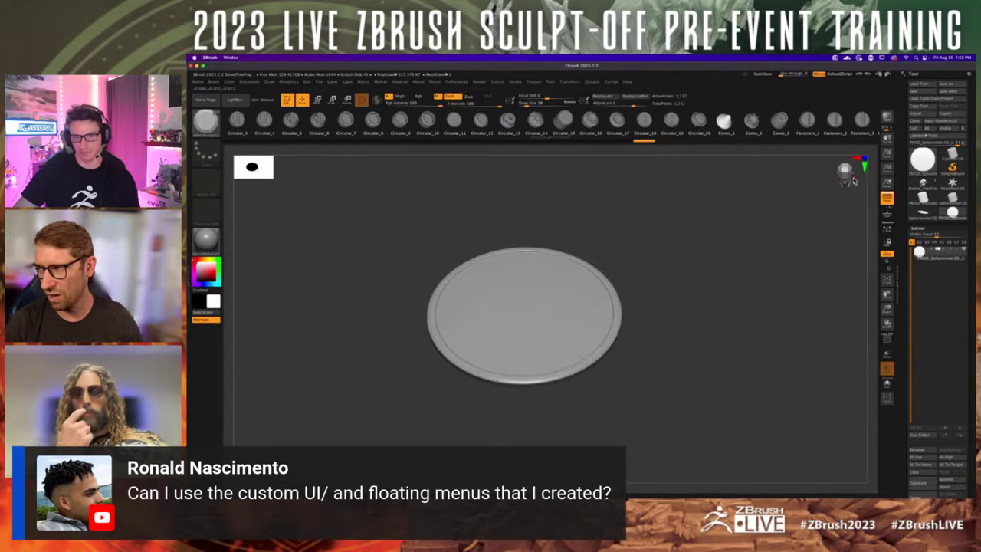
{"action": "left_click", "coordinate": [844, 170]}
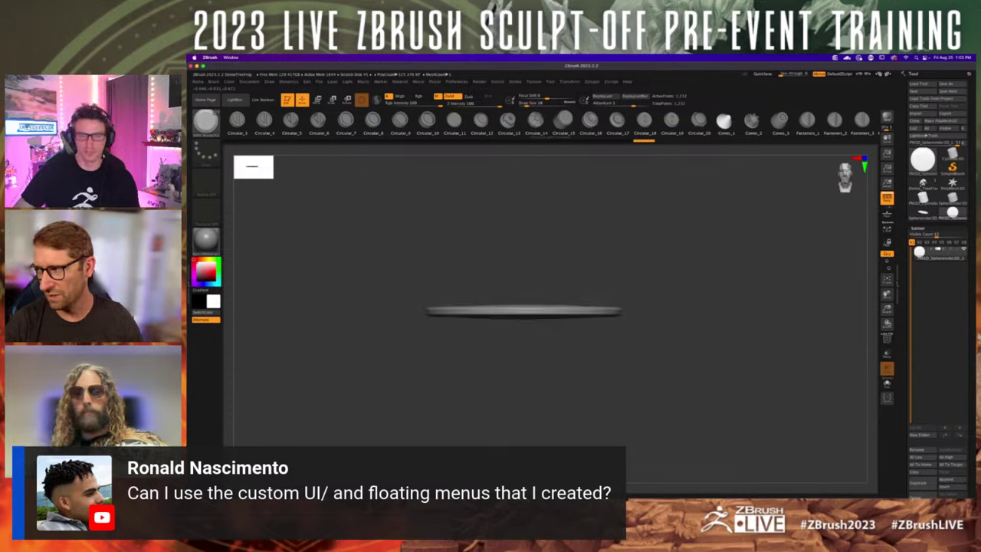
{"action": "key", "text": "w"}
{"action": "left_click_drag", "start_coordinate": [617, 380], "coordinate": [630, 358]}
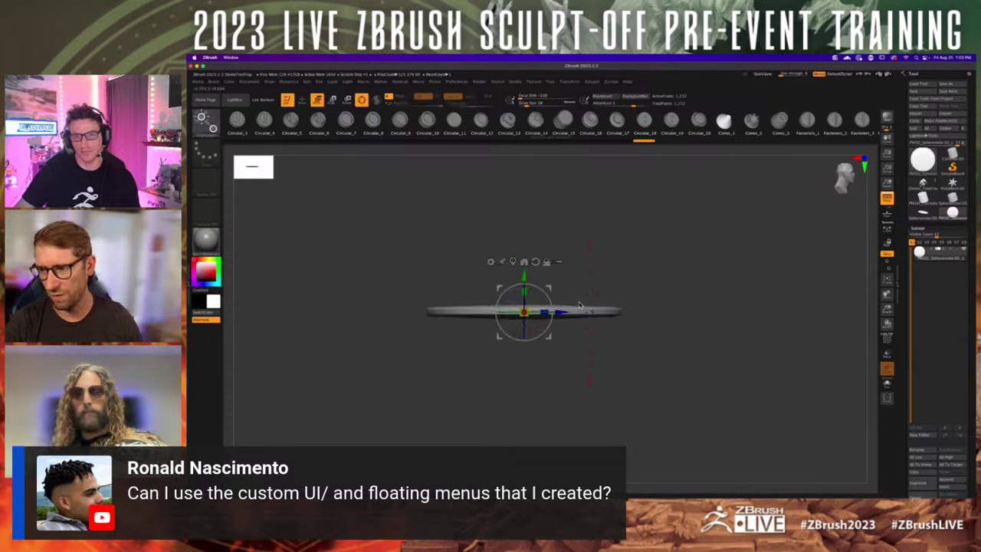
{"action": "left_click_drag", "start_coordinate": [547, 293], "coordinate": [553, 330]}
{"action": "left_click_drag", "start_coordinate": [720, 374], "coordinate": [685, 375], "text": "shift"}
{"action": "key", "text": "q"}
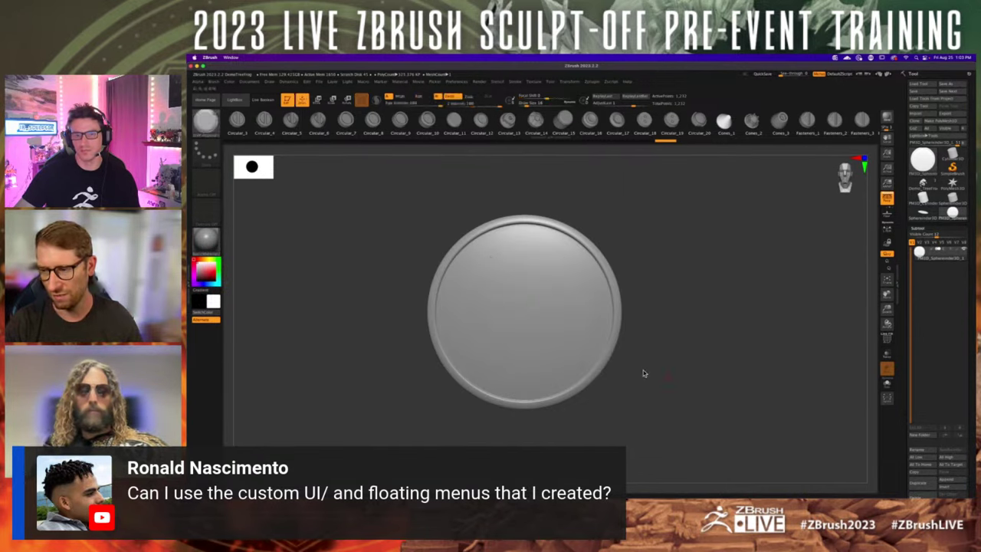
- Insert a radial row of Cones_1 spikes around the disc's outer rim, redoing the first placement
{"action": "right_click_drag", "start_coordinate": [562, 416], "coordinate": [570, 401]}
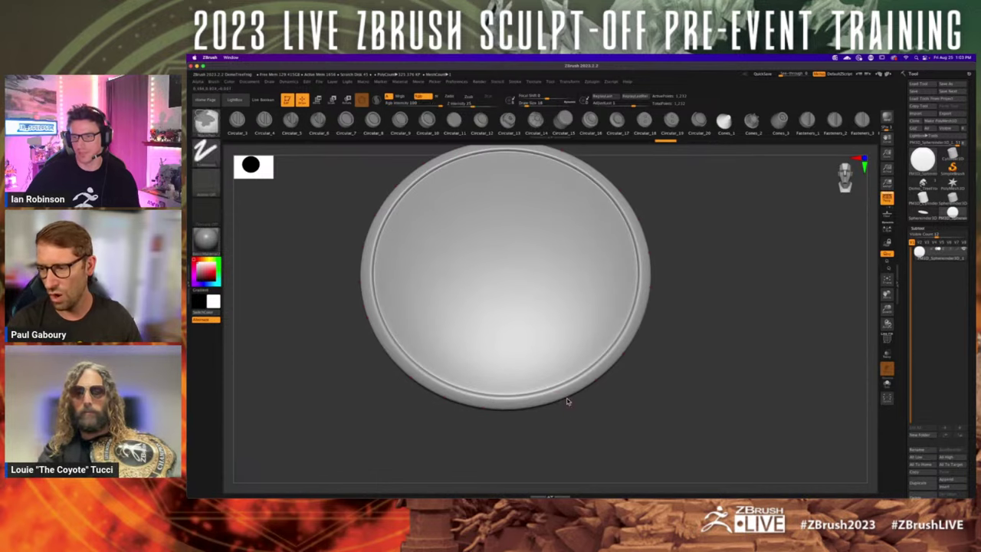
{"action": "left_click", "coordinate": [555, 397]}
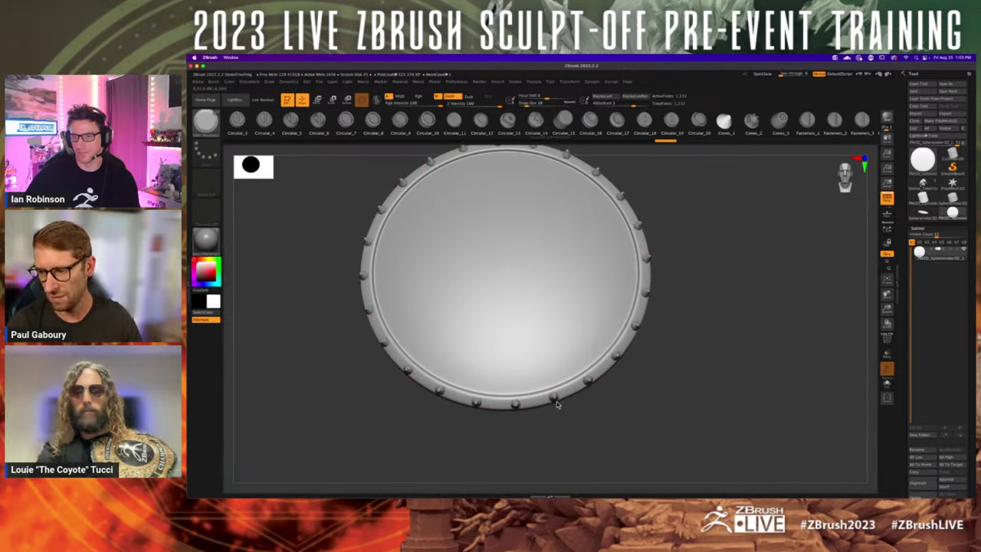
{"action": "mouse_move", "coordinate": [580, 416]}
{"action": "left_mouse_down"}
{"action": "mouse_move", "coordinate": [588, 384]}
{"action": "mouse_move", "coordinate": [591, 407]}
{"action": "mouse_move", "coordinate": [606, 394]}
{"action": "mouse_move", "coordinate": [574, 394]}
{"action": "mouse_move", "coordinate": [577, 384]}
{"action": "left_mouse_up"}
{"action": "key", "text": "ctrl+z"}
{"action": "left_click_drag", "start_coordinate": [596, 394], "coordinate": [602, 409]}
{"action": "right_click_drag", "start_coordinate": [603, 409], "coordinate": [636, 429]}
{"action": "left_click_drag", "start_coordinate": [635, 428], "coordinate": [606, 410]}
- Try to reset the gizmo orientation, duplicate the rim cones outward and convert the copies to Ring 3D primitives
{"action": "key", "text": "w"}
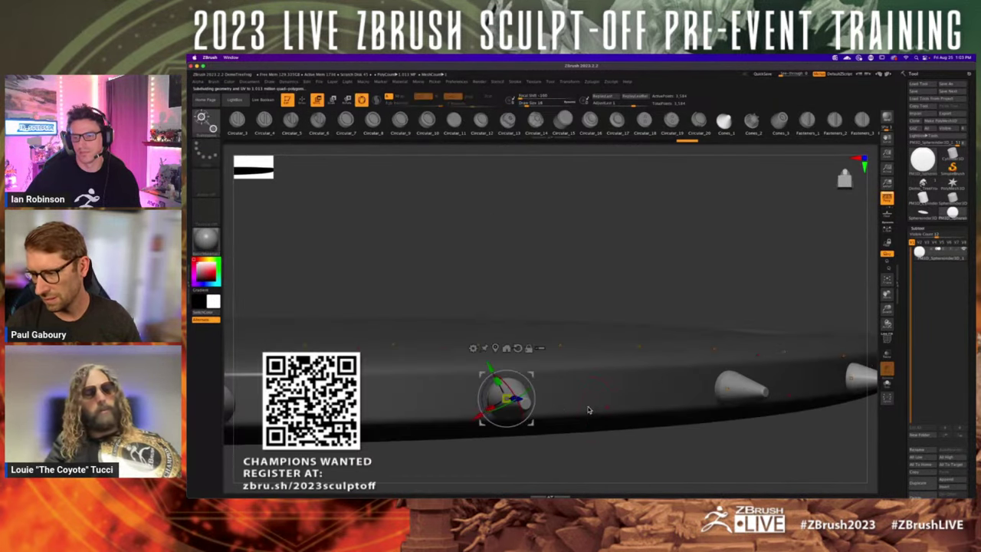
{"action": "left_click", "coordinate": [518, 350]}
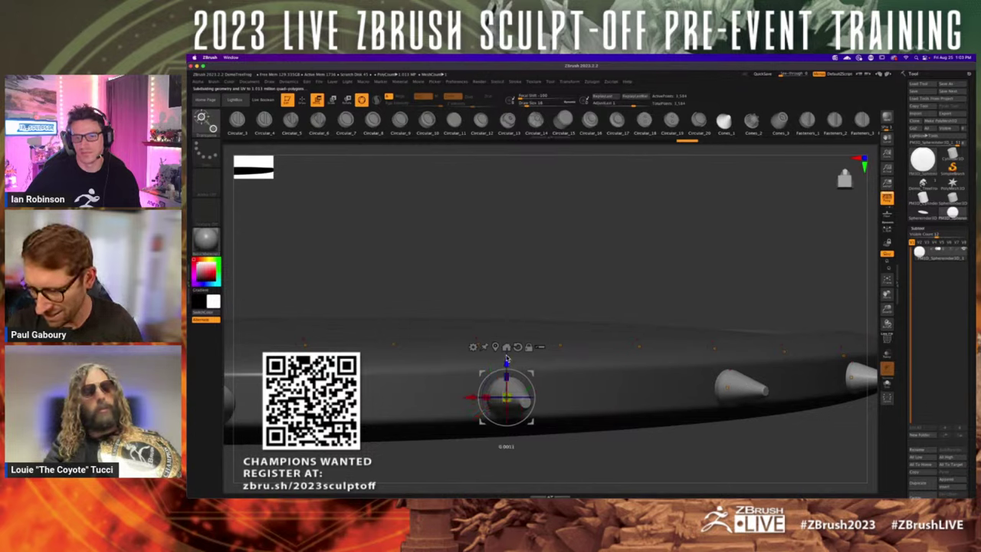
{"action": "left_click_drag", "start_coordinate": [570, 386], "coordinate": [574, 406]}
{"action": "left_click_drag", "start_coordinate": [479, 373], "coordinate": [517, 375], "text": "ctrl"}
{"action": "left_click", "coordinate": [505, 337]}
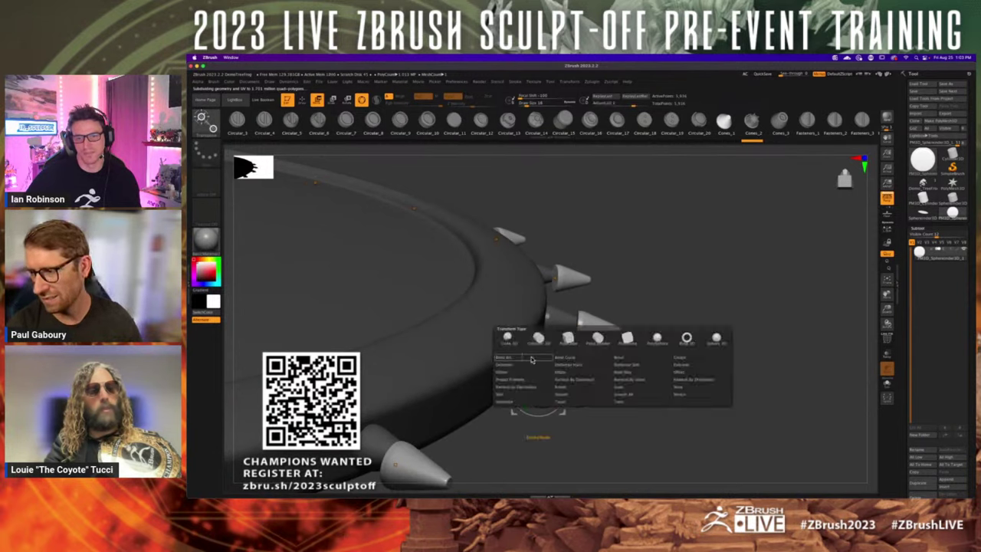
{"action": "left_click", "coordinate": [683, 341]}
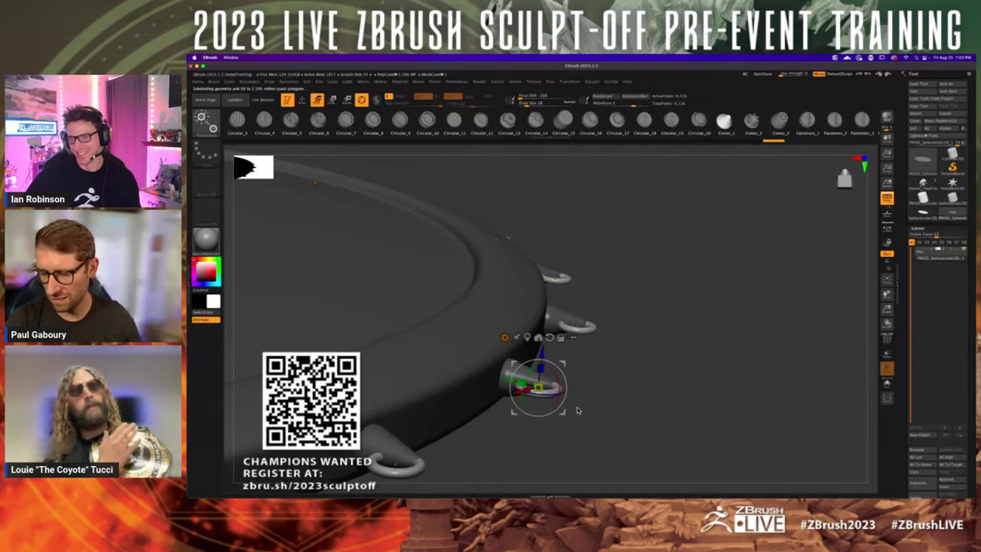
{"action": "left_click_drag", "start_coordinate": [560, 385], "coordinate": [573, 350]}
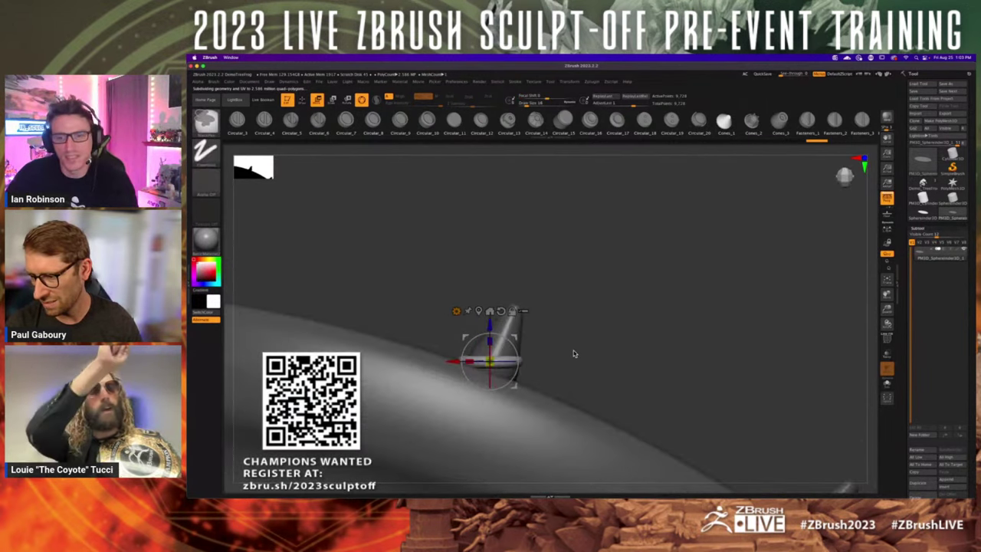
- Undo the ring conversion and the duplicated cones, going back to a single row of cones on the rim
{"action": "key", "text": "ctrl+z"}
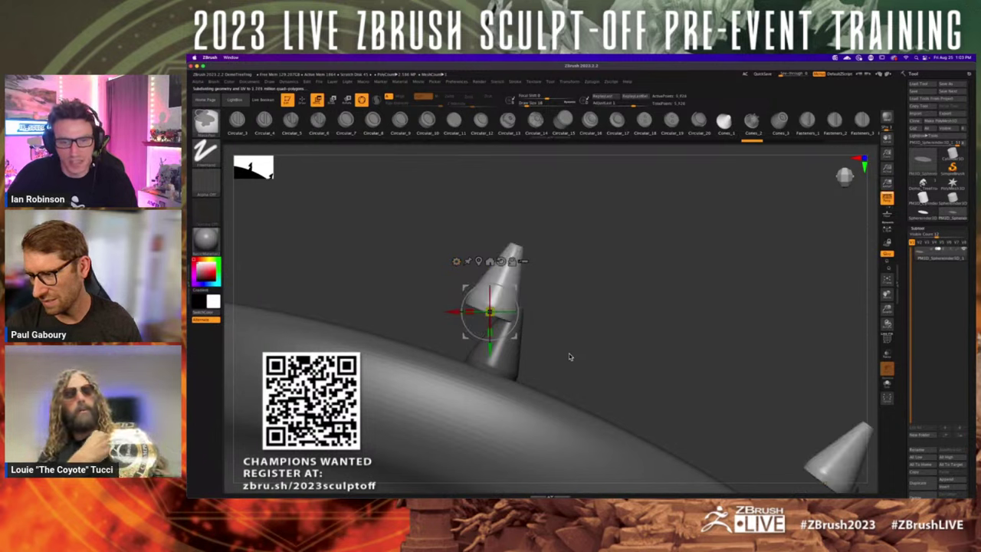
{"action": "left_click_drag", "start_coordinate": [535, 262], "coordinate": [519, 249]}
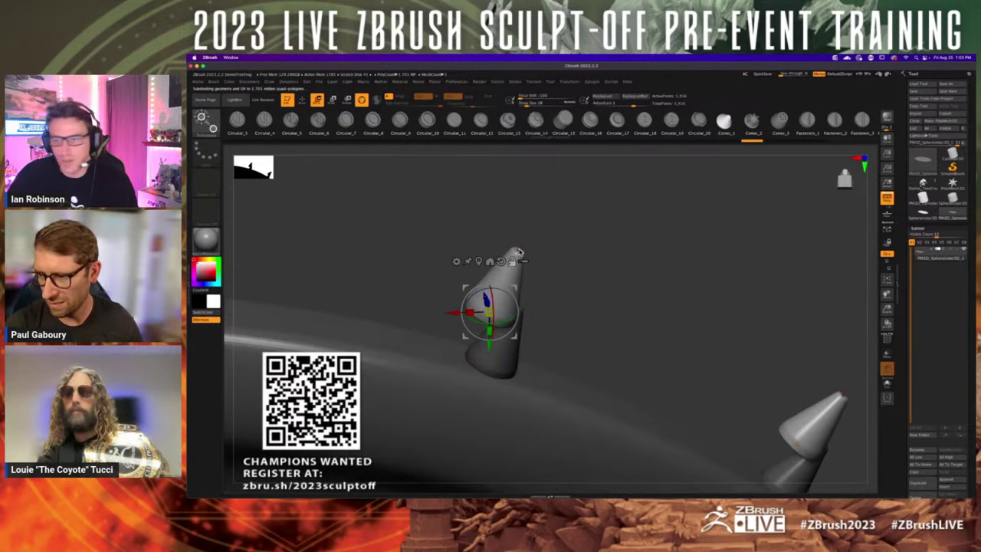
{"action": "left_click", "coordinate": [518, 248], "text": "alt"}
{"action": "left_click_drag", "start_coordinate": [573, 321], "coordinate": [573, 307]}
{"action": "key", "text": "ctrl+z"}
{"action": "key", "text": "ctrl+z"}
{"action": "key", "text": "ctrl+z"}
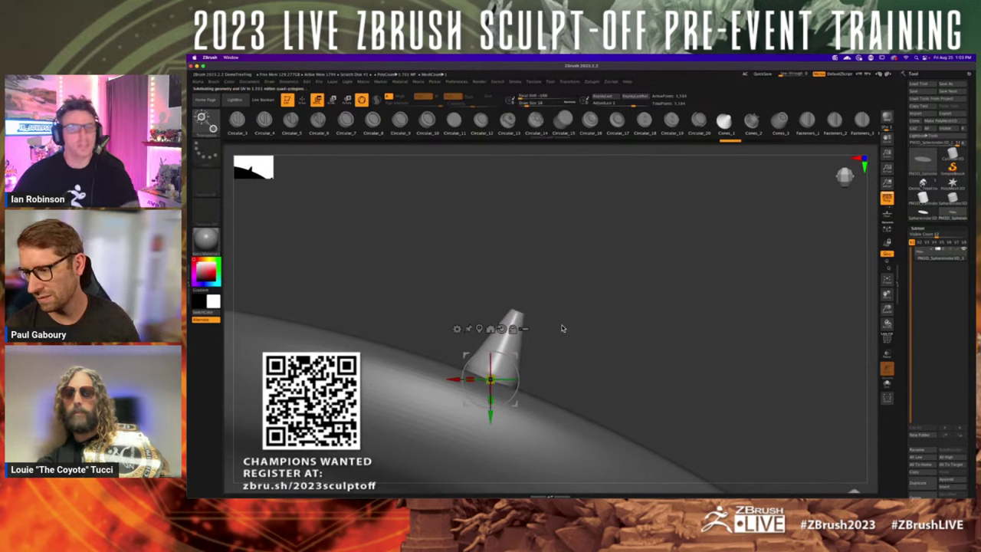
- With the gizmo placed on a cone's tip, duplicate the cones outward and replace the copies with Ring 3D primitives
{"action": "key", "text": "ctrl+z"}
{"action": "key", "text": "ctrl+z"}
{"action": "key", "text": "ctrl+z"}
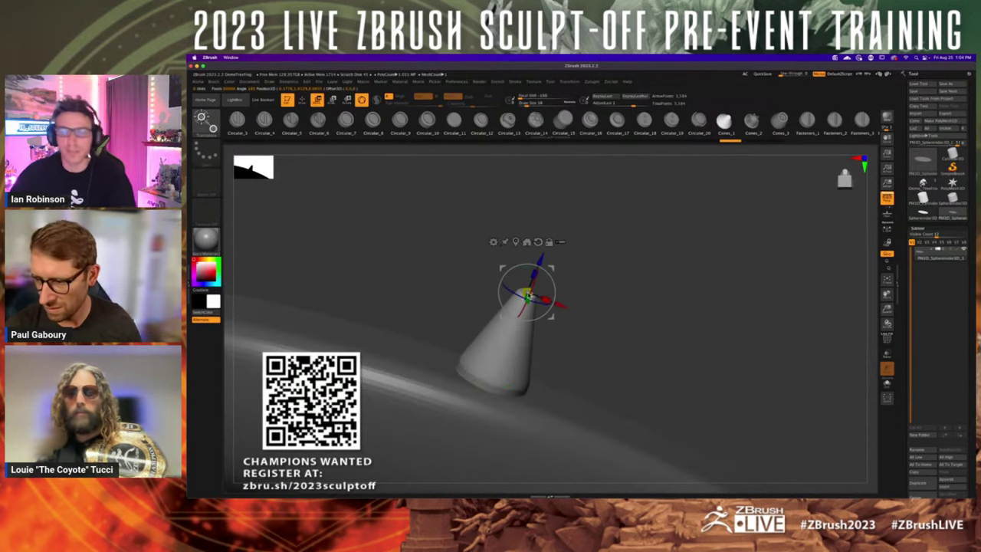
{"action": "key", "text": "ctrl+z"}
{"action": "key", "text": "ctrl+z"}
{"action": "key", "text": "ctrl+z"}
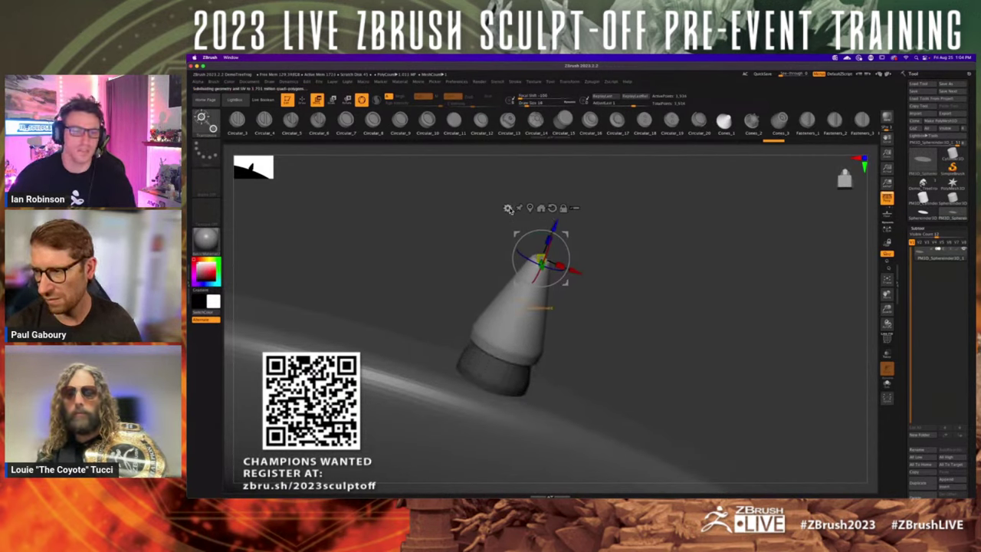
{"action": "left_click", "coordinate": [509, 210]}
{"action": "left_click", "coordinate": [687, 209]}
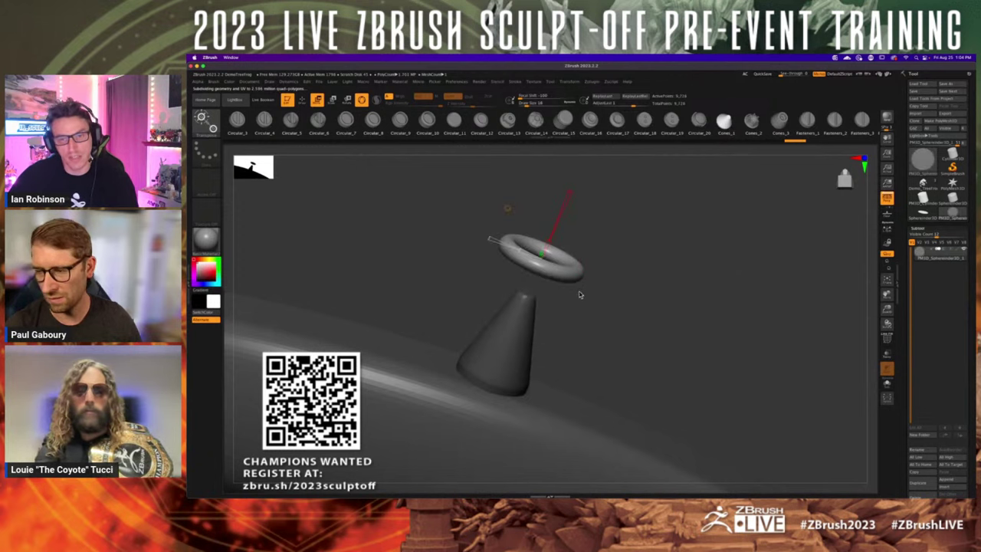
- Move the rings down from the cone tips to the cone bases and scale them to a thinner band around each base
{"action": "left_click_drag", "start_coordinate": [555, 237], "coordinate": [534, 365]}
{"action": "left_click_drag", "start_coordinate": [573, 322], "coordinate": [586, 338]}
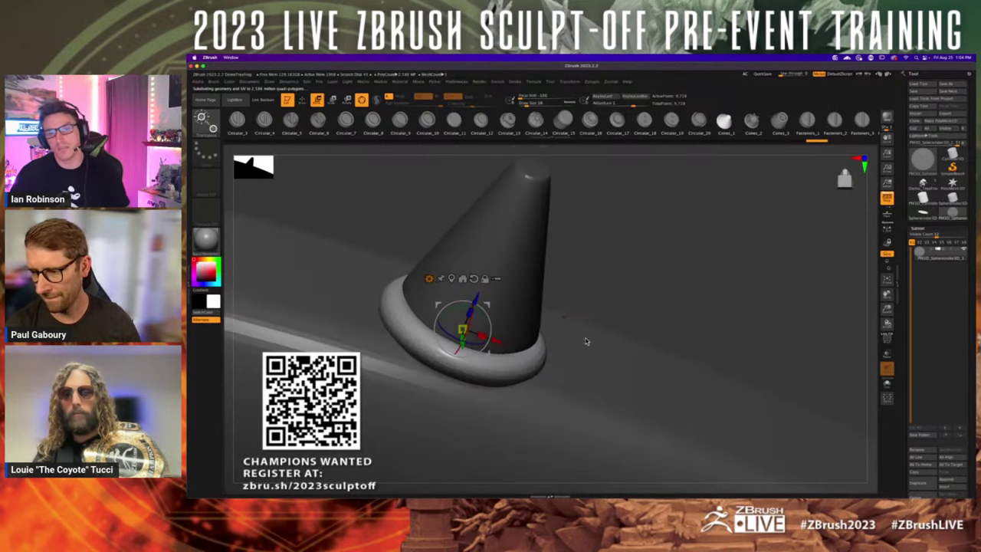
{"action": "key", "text": "y"}
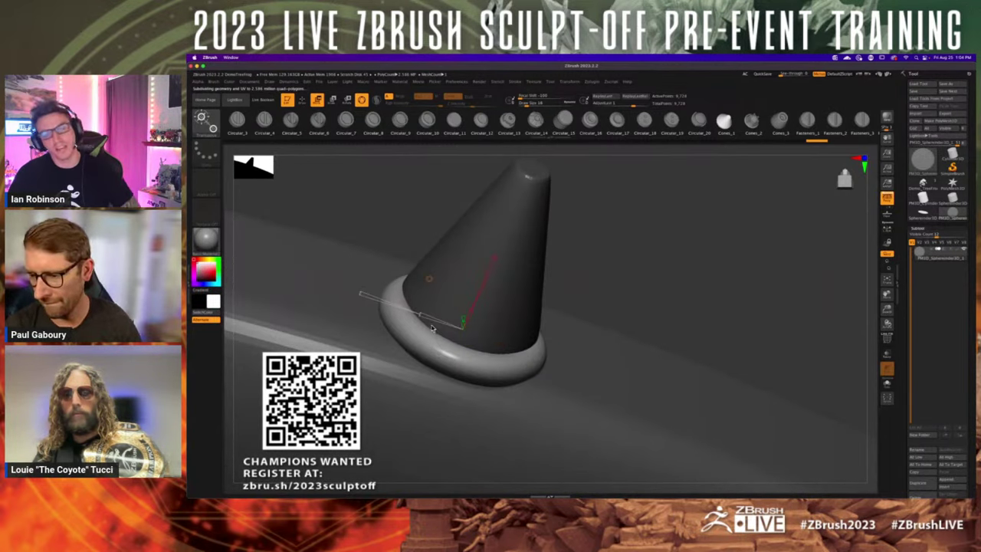
{"action": "left_click_drag", "start_coordinate": [473, 317], "coordinate": [467, 325]}
{"action": "mouse_move", "coordinate": [491, 270]}
{"action": "left_mouse_down"}
{"action": "mouse_move", "coordinate": [489, 280]}
{"action": "mouse_move", "coordinate": [495, 253]}
{"action": "left_mouse_up"}
{"action": "left_click_drag", "start_coordinate": [452, 299], "coordinate": [411, 308]}
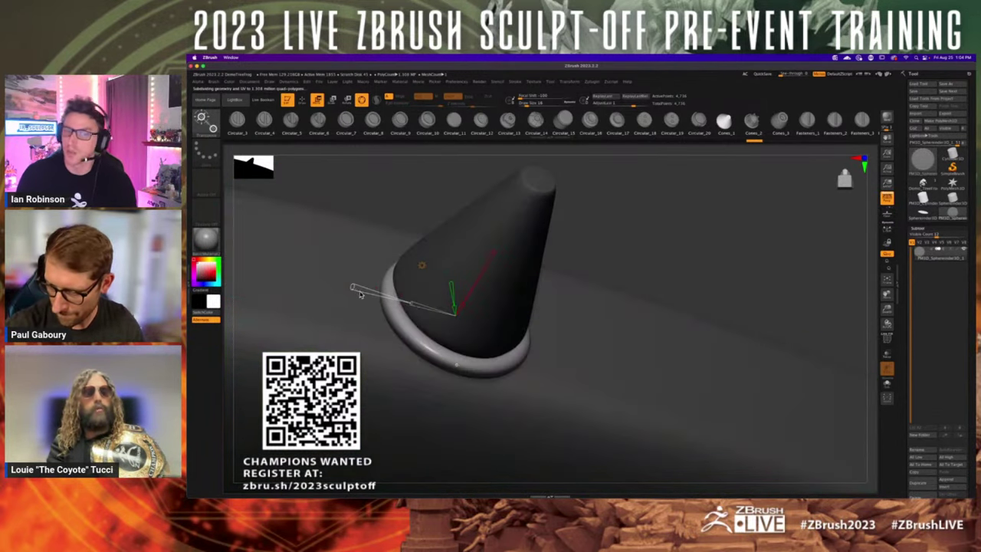
{"action": "left_click_drag", "start_coordinate": [355, 292], "coordinate": [341, 288]}
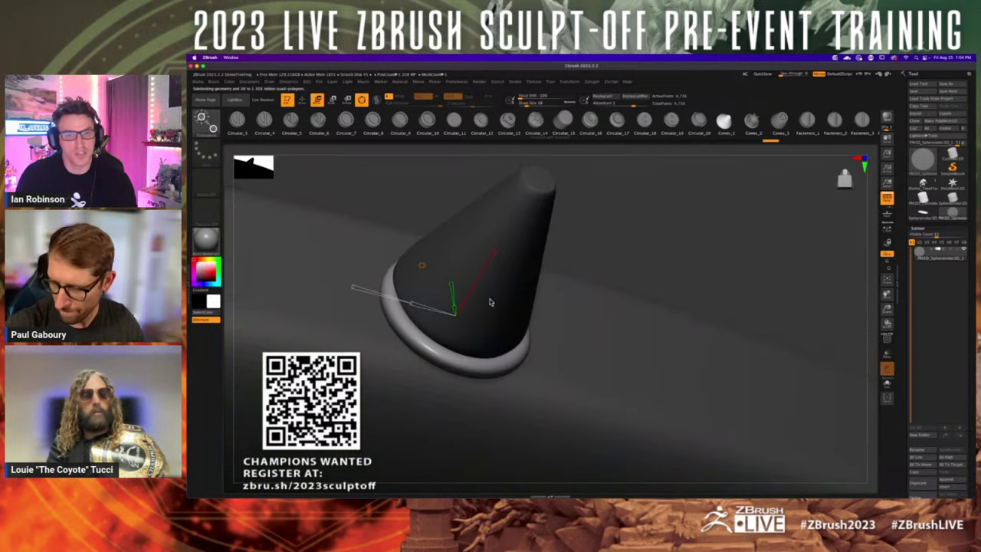
- Nudge the cones and their rings slightly so they sit centred on the disc's outer rim
{"action": "right_click_drag", "start_coordinate": [607, 360], "coordinate": [548, 368], "text": "ctrl"}
{"action": "left_click_drag", "start_coordinate": [492, 356], "coordinate": [492, 355]}
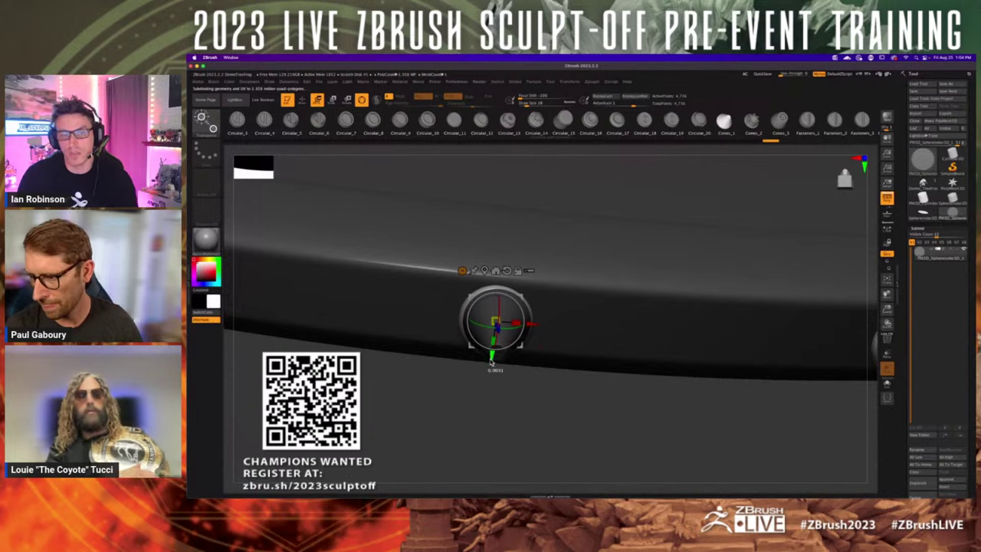
{"action": "mouse_move", "coordinate": [529, 377]}
{"action": "right_mouse_down"}
{"action": "mouse_move", "coordinate": [525, 369]}
{"action": "mouse_move", "coordinate": [532, 380]}
{"action": "right_mouse_up"}
{"action": "left_click_drag", "start_coordinate": [532, 381], "coordinate": [532, 381]}
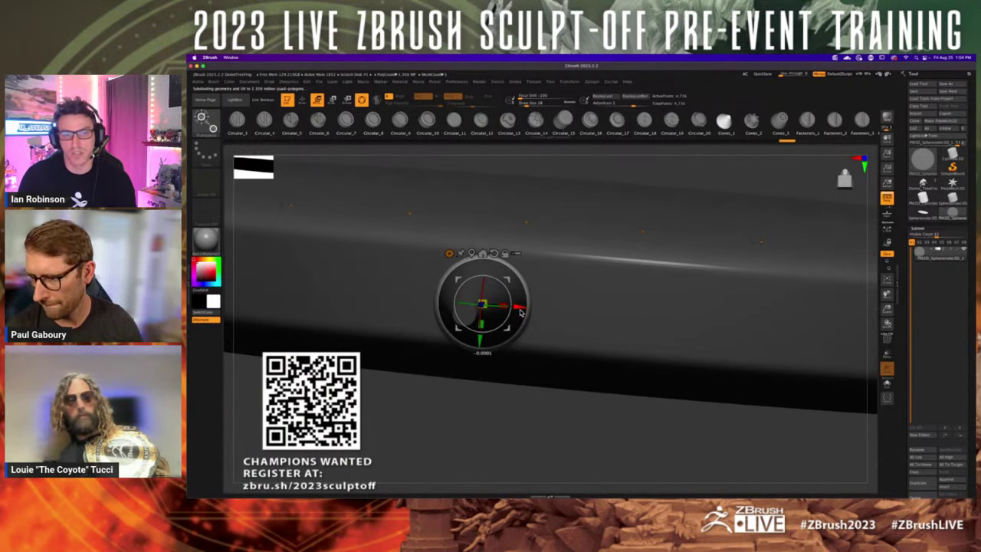
{"action": "left_click_drag", "start_coordinate": [519, 309], "coordinate": [520, 309]}
{"action": "right_click_drag", "start_coordinate": [527, 343], "coordinate": [552, 351], "text": "ctrl"}
{"action": "left_click_drag", "start_coordinate": [552, 351], "coordinate": [513, 393]}
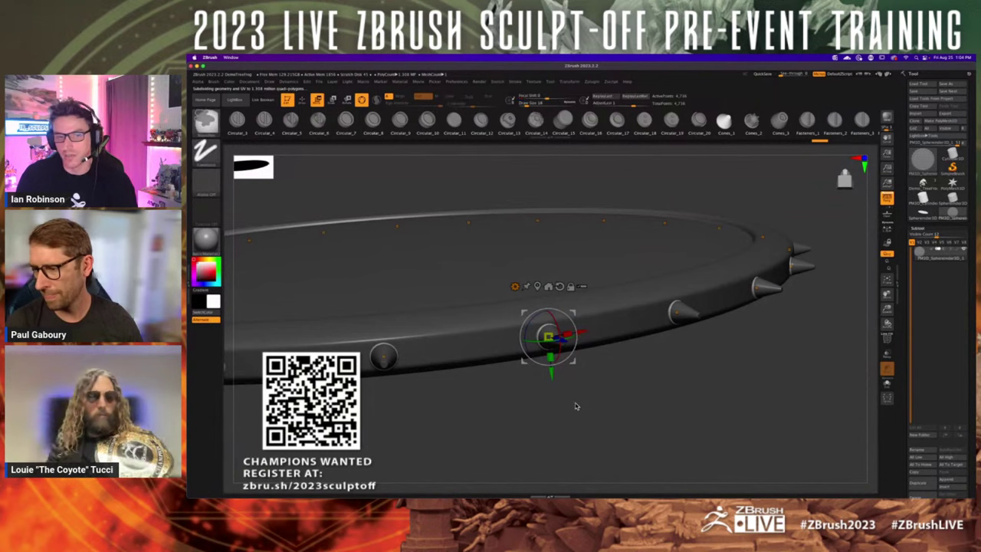
{"action": "key", "text": "q"}
{"action": "mouse_move", "coordinate": [570, 394]}
{"action": "left_mouse_down"}
{"action": "mouse_move", "coordinate": [573, 403]}
{"action": "mouse_move", "coordinate": [567, 394]}
{"action": "mouse_move", "coordinate": [595, 394]}
{"action": "mouse_move", "coordinate": [580, 366]}
{"action": "mouse_move", "coordinate": [606, 375]}
{"action": "mouse_move", "coordinate": [585, 399]}
{"action": "mouse_move", "coordinate": [597, 407]}
{"action": "left_mouse_up"}
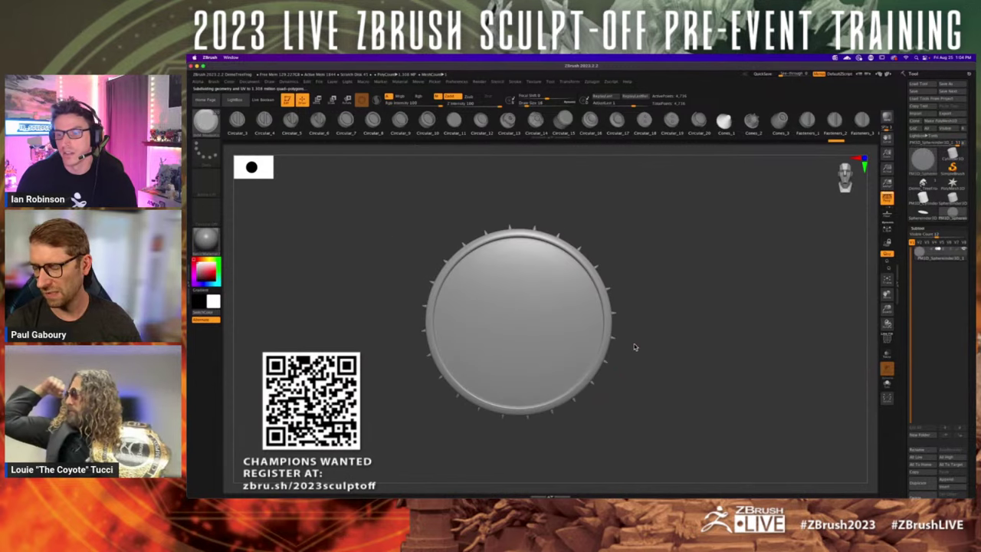
{"action": "left_click_drag", "start_coordinate": [634, 343], "coordinate": [653, 329], "text": "alt"}
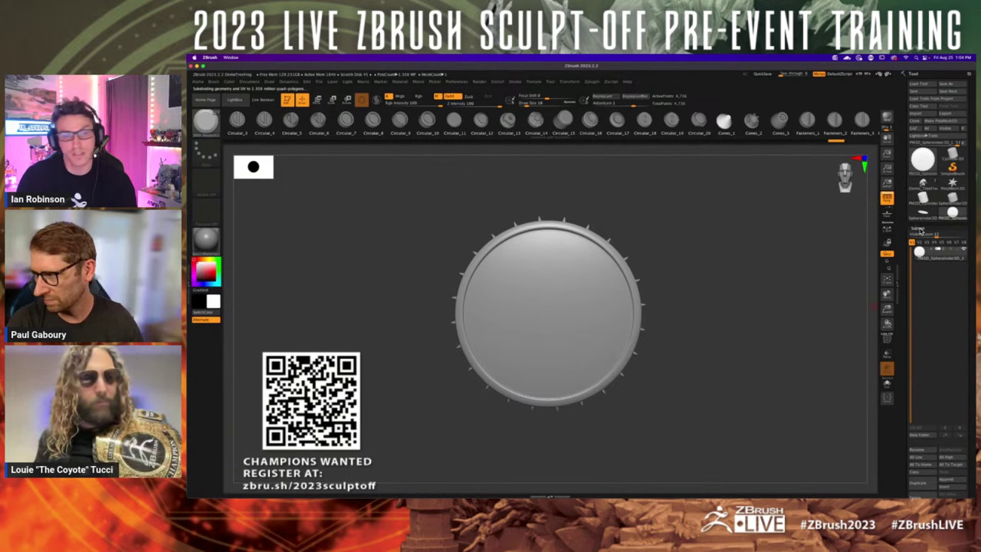
- Append a Cylinder3D subtool to the disc and rename it middle
{"action": "left_click", "coordinate": [949, 479]}
{"action": "left_click", "coordinate": [738, 381]}
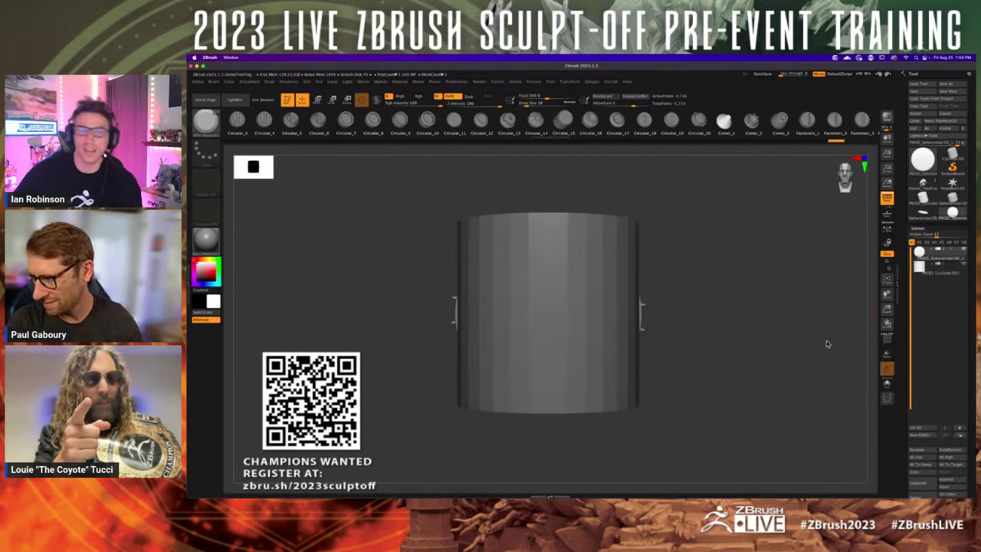
{"action": "left_click", "coordinate": [919, 274]}
{"action": "left_click", "coordinate": [930, 451]}
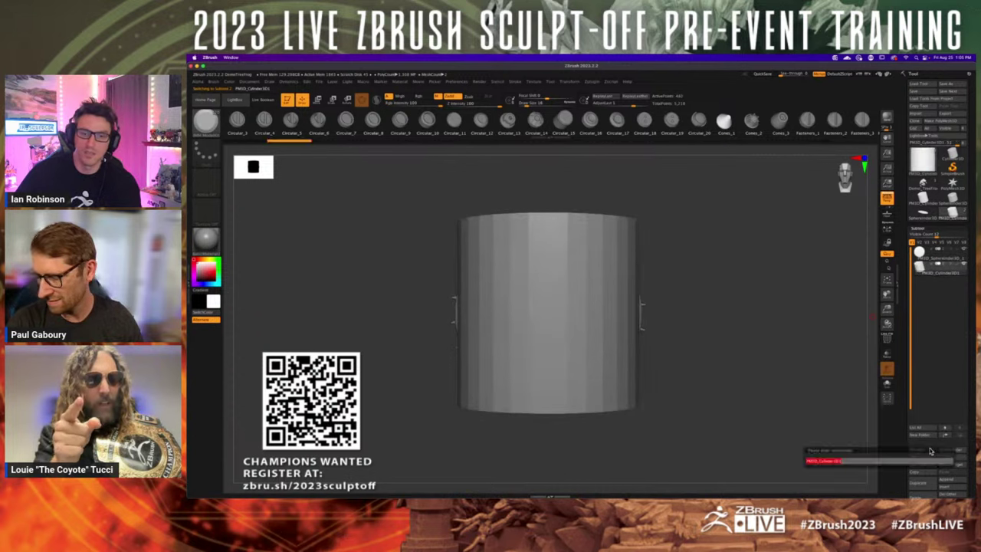
{"action": "key", "text": "BackSpace"}
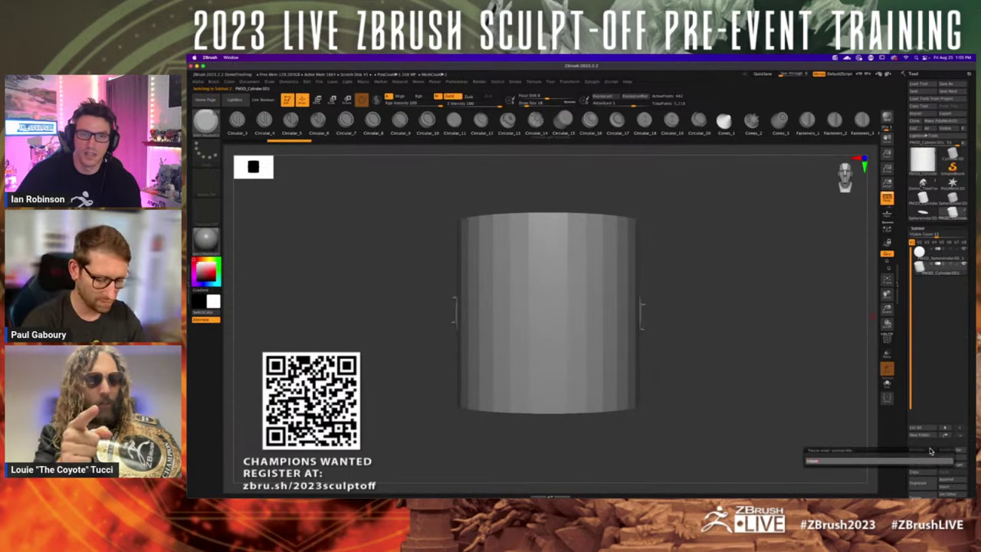
{"action": "key", "text": "Return"}
- Show the polyframe, scale the middle cylinder down and move it out in front of the disc
{"action": "key", "text": "shift+f"}
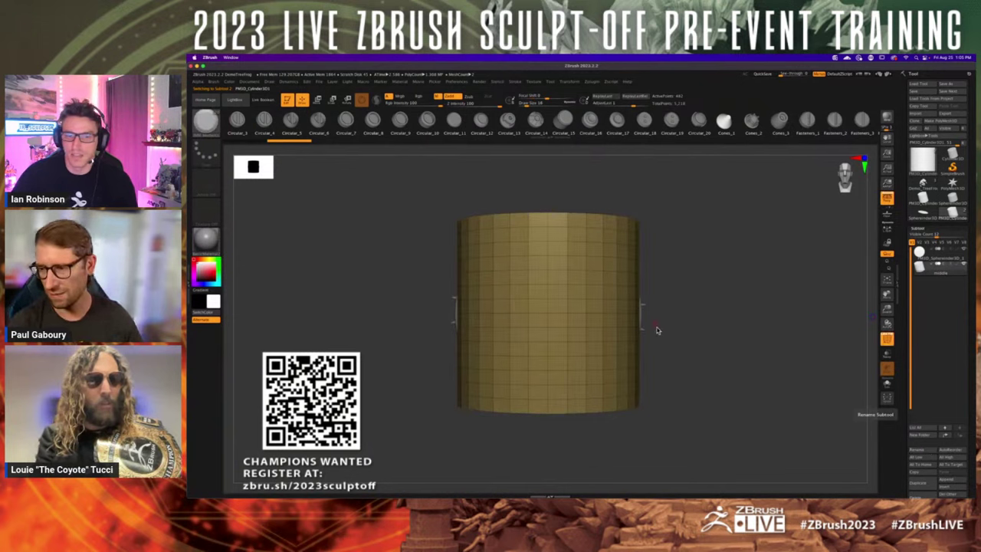
{"action": "key", "text": "w"}
{"action": "left_click_drag", "start_coordinate": [574, 304], "coordinate": [571, 363]}
{"action": "left_click_drag", "start_coordinate": [548, 313], "coordinate": [473, 315]}
{"action": "left_click_drag", "start_coordinate": [582, 314], "coordinate": [611, 314]}
{"action": "right_click_drag", "start_coordinate": [627, 327], "coordinate": [635, 383], "text": "ctrl"}
- Replace the middle cylinder with a low-poly Cylinder 3D primitive and fit it as a flat cap at the disc's centre
{"action": "left_click", "coordinate": [542, 264]}
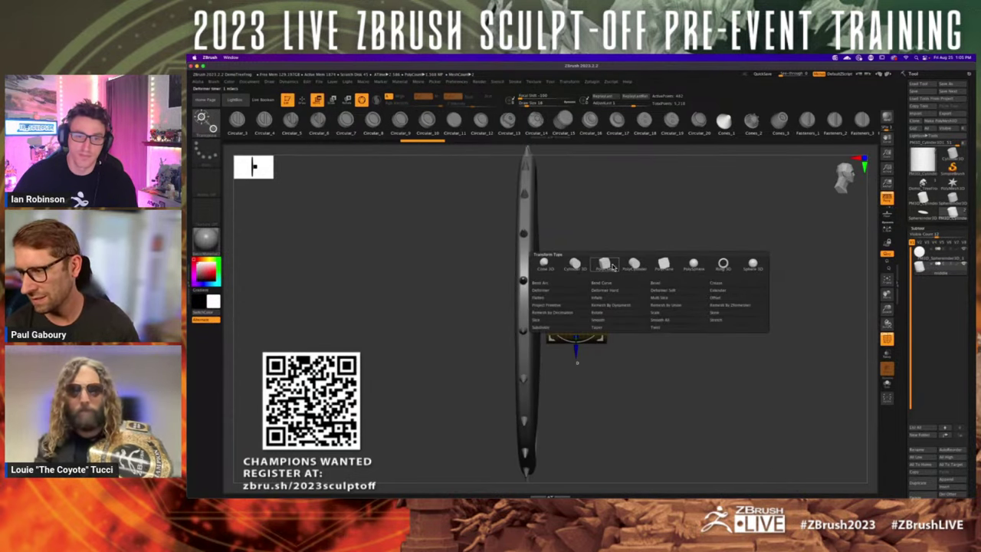
{"action": "left_click", "coordinate": [575, 264]}
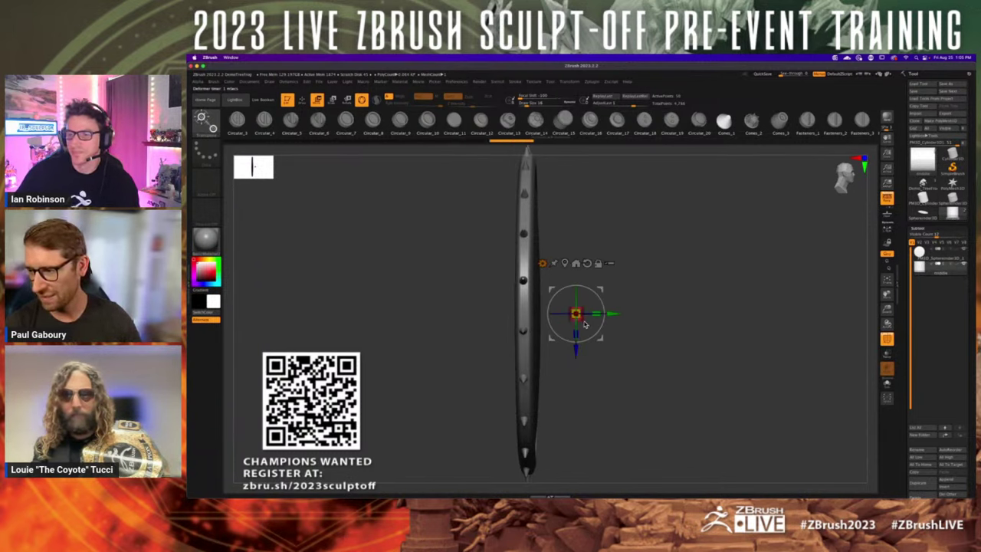
{"action": "left_click_drag", "start_coordinate": [579, 316], "coordinate": [569, 361]}
{"action": "mouse_move", "coordinate": [637, 329]}
{"action": "left_mouse_down"}
{"action": "mouse_move", "coordinate": [620, 326]}
{"action": "mouse_move", "coordinate": [618, 337]}
{"action": "mouse_move", "coordinate": [584, 276]}
{"action": "mouse_move", "coordinate": [557, 342]}
{"action": "mouse_move", "coordinate": [580, 286]}
{"action": "mouse_move", "coordinate": [716, 289]}
{"action": "mouse_move", "coordinate": [694, 261]}
{"action": "mouse_move", "coordinate": [648, 346]}
{"action": "mouse_move", "coordinate": [614, 328]}
{"action": "mouse_move", "coordinate": [623, 322]}
{"action": "left_mouse_up"}
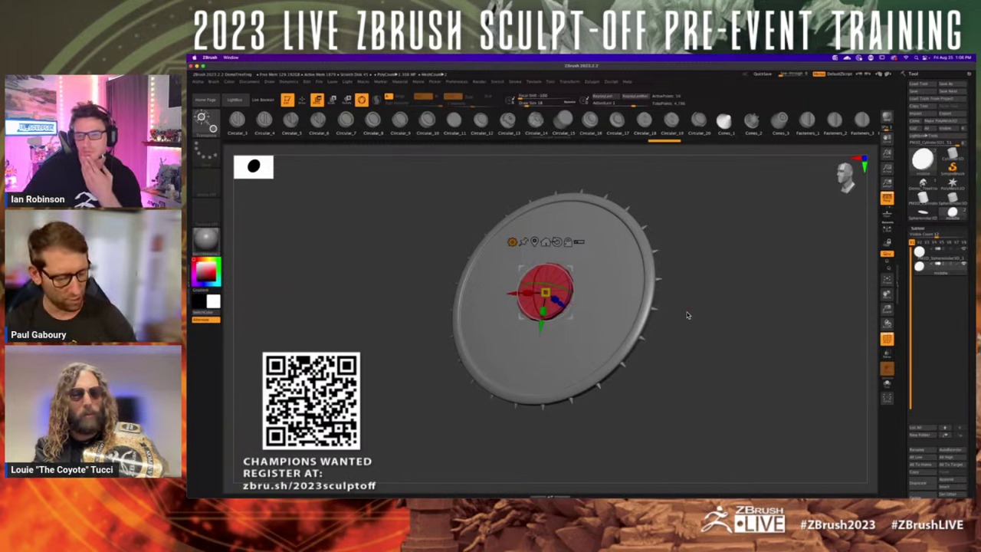
{"action": "key", "text": "q"}
{"action": "left_click_drag", "start_coordinate": [685, 314], "coordinate": [691, 306]}
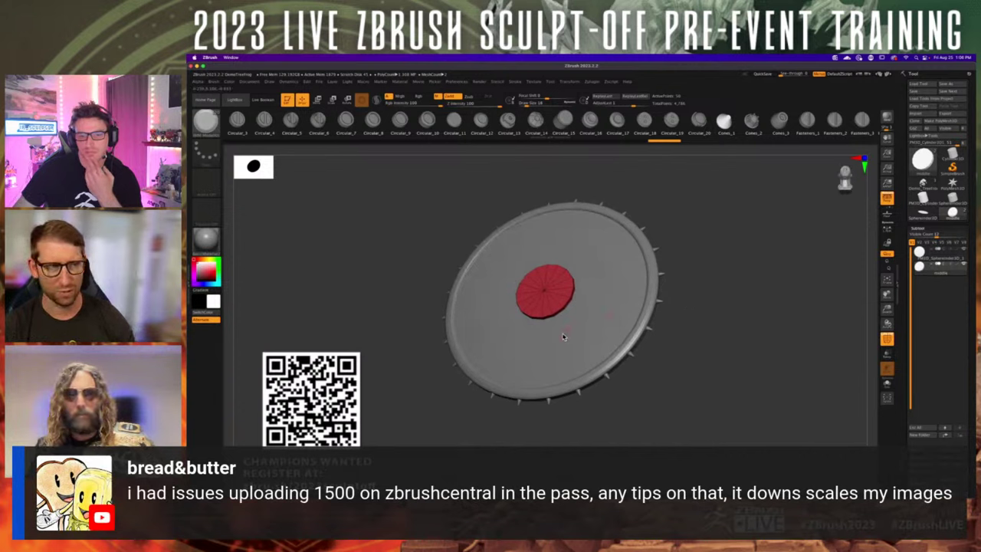
{"action": "mouse_move", "coordinate": [565, 339]}
{"action": "right_mouse_down", "text": "alt"}
{"action": "mouse_move", "coordinate": [575, 327]}
{"action": "mouse_move", "coordinate": [571, 333]}
{"action": "right_mouse_up", "text": "alt"}
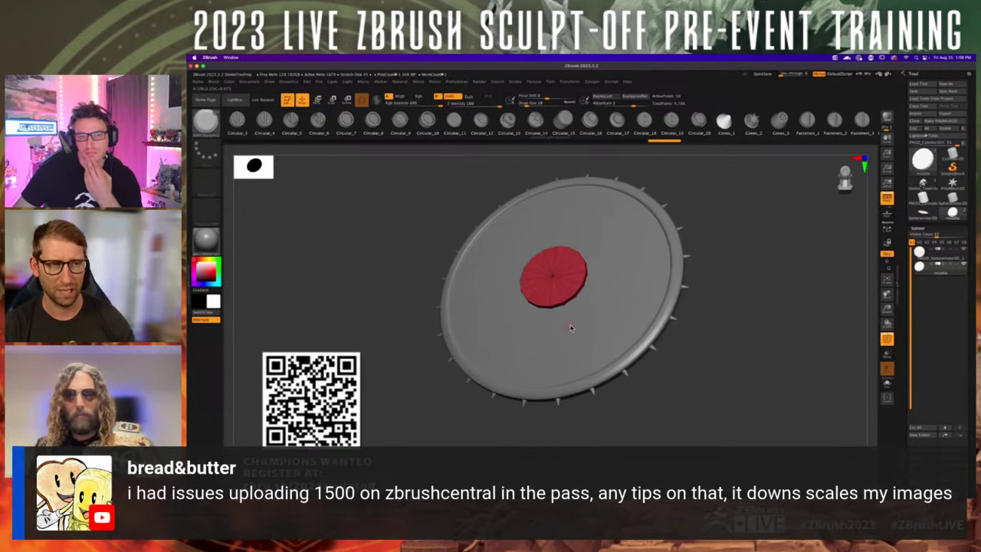
- Toggle dynamic subdivision on the central cap to preview its smoothed shape
{"action": "key", "text": "shift"}
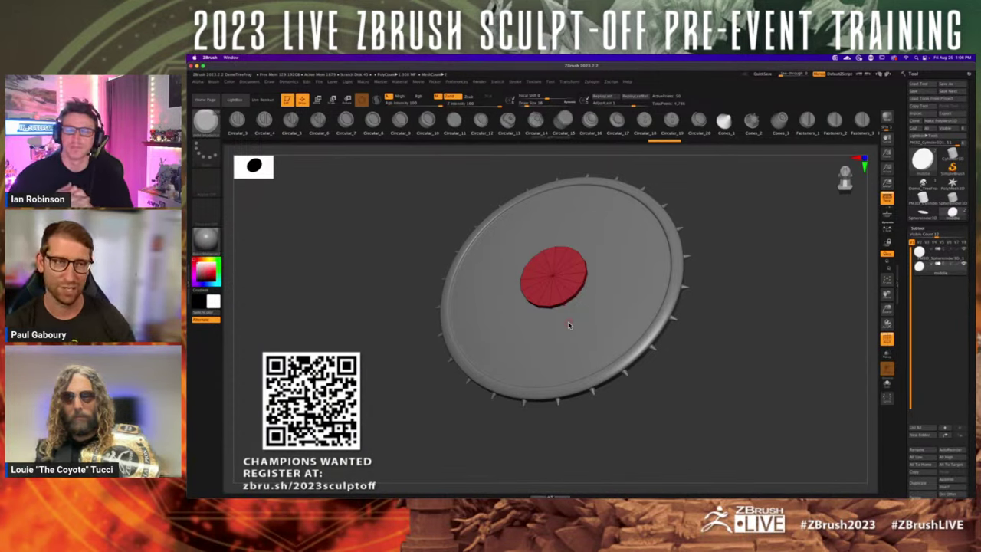
{"action": "key", "text": "d"}
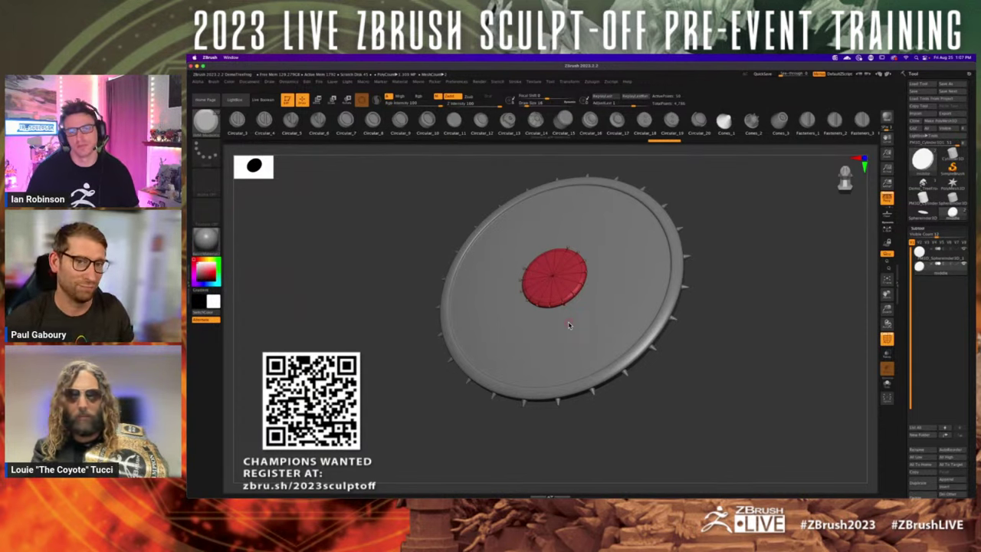
{"action": "mouse_move", "coordinate": [608, 401]}
{"action": "left_mouse_down"}
{"action": "mouse_move", "coordinate": [627, 388]}
{"action": "mouse_move", "coordinate": [621, 394]}
{"action": "left_mouse_up"}
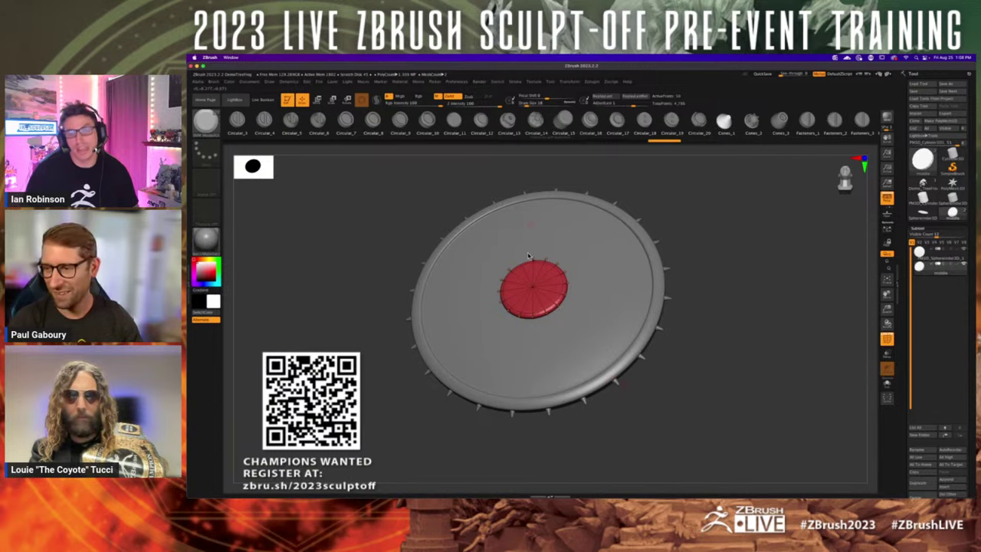
{"action": "right_click_drag", "start_coordinate": [530, 256], "coordinate": [664, 360], "text": "ctrl"}
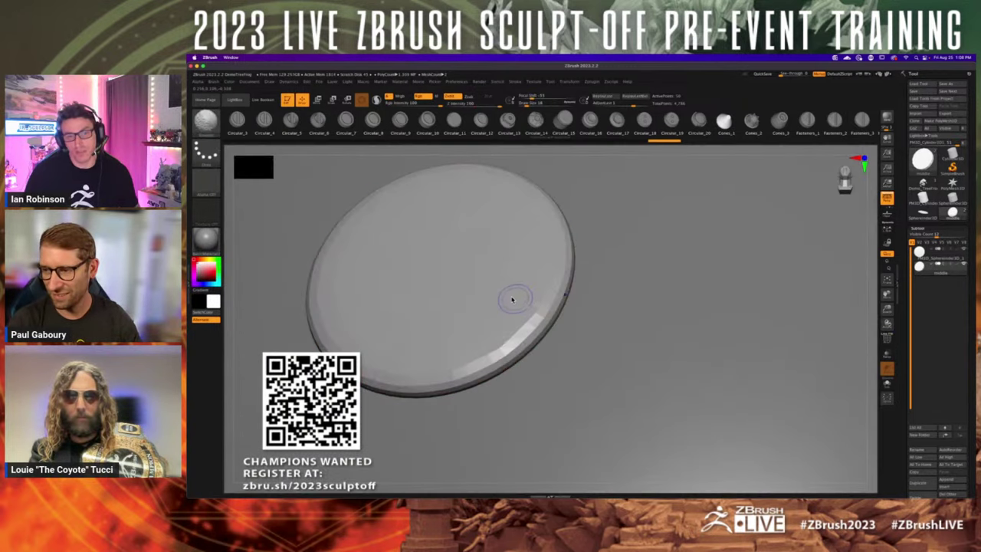
- With ZModeler, insert multiple edge loops using Interactive Elevation to raise the cap into a hollow-topped dome, undoing the first insertion
{"action": "key", "text": "b"}
{"action": "left_click", "coordinate": [516, 286]}
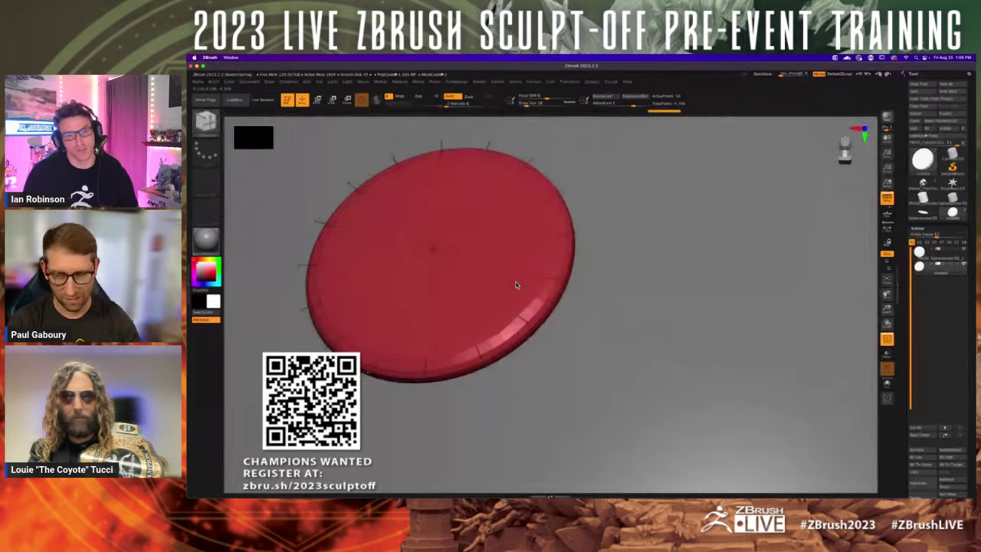
{"action": "left_click_drag", "start_coordinate": [509, 272], "coordinate": [531, 286]}
{"action": "key", "text": "ctrl+z"}
{"action": "key", "text": "space"}
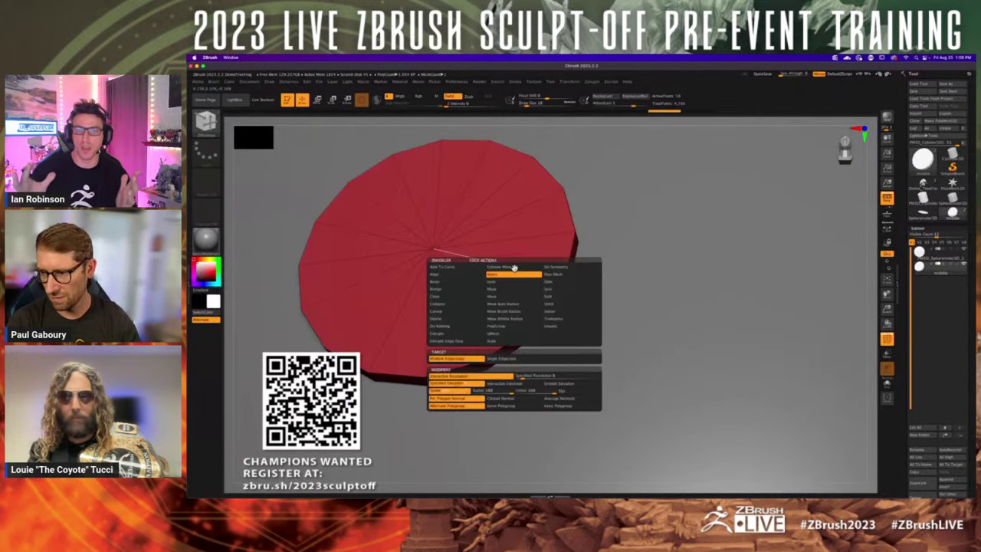
{"action": "left_click", "coordinate": [522, 381]}
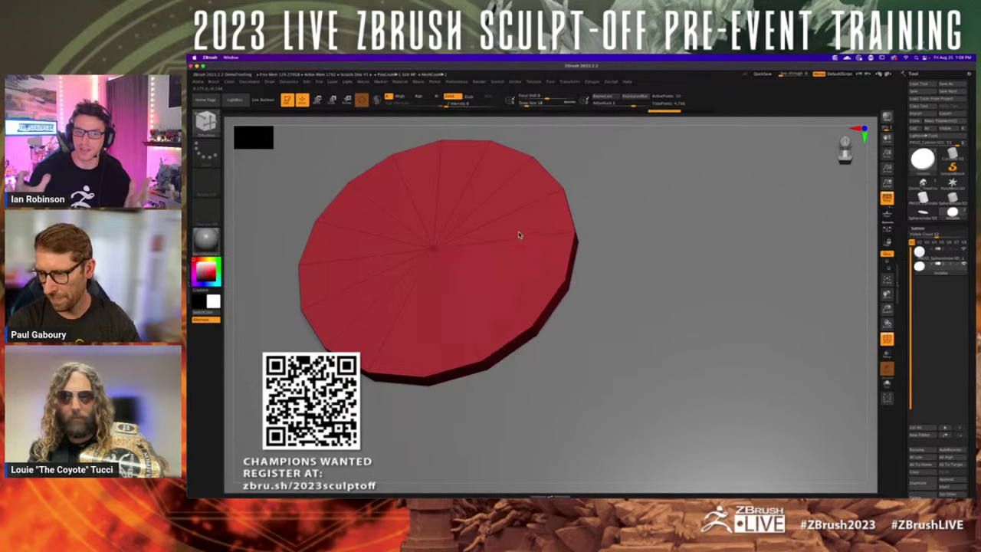
{"action": "left_click_drag", "start_coordinate": [514, 270], "coordinate": [582, 252]}
{"action": "right_click_drag", "start_coordinate": [568, 256], "coordinate": [580, 296], "text": "ctrl"}
- QMesh the dome's base side outward with the Polygroup All target, forming a flange with its own polygroup
{"action": "key", "text": "space"}
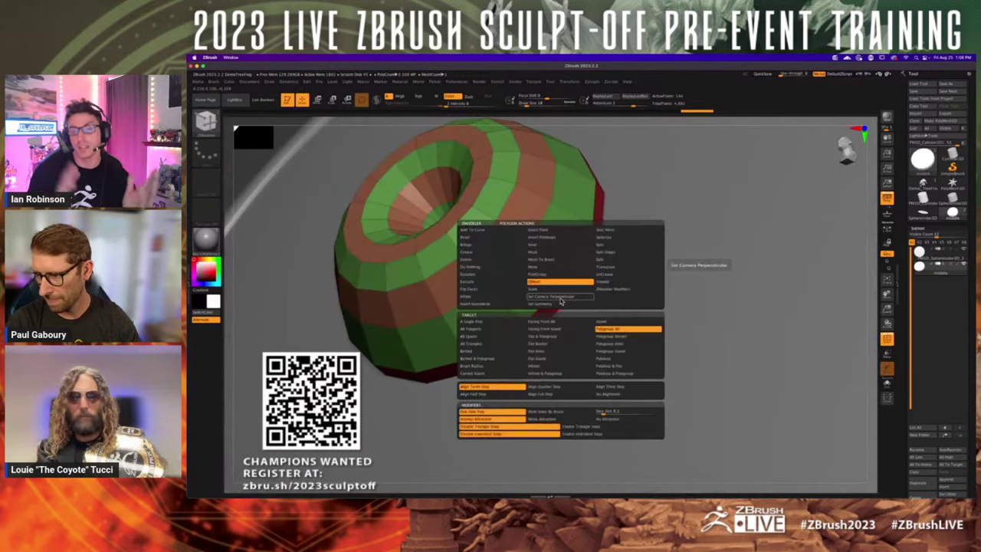
{"action": "left_click_drag", "start_coordinate": [559, 301], "coordinate": [583, 301]}
{"action": "key", "text": "alt"}
{"action": "key", "text": "alt"}
{"action": "key", "text": "alt"}
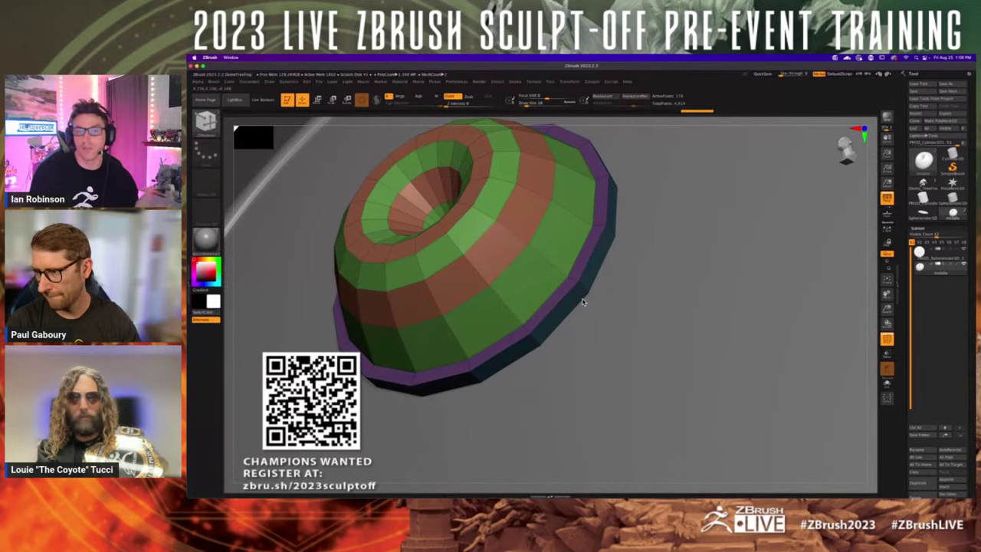
- Bevel the edge loop around the flange at the dome's base using the ZModeler edge action
{"action": "right_click_drag", "start_coordinate": [567, 289], "coordinate": [556, 318], "text": "ctrl"}
{"action": "key", "text": "space"}
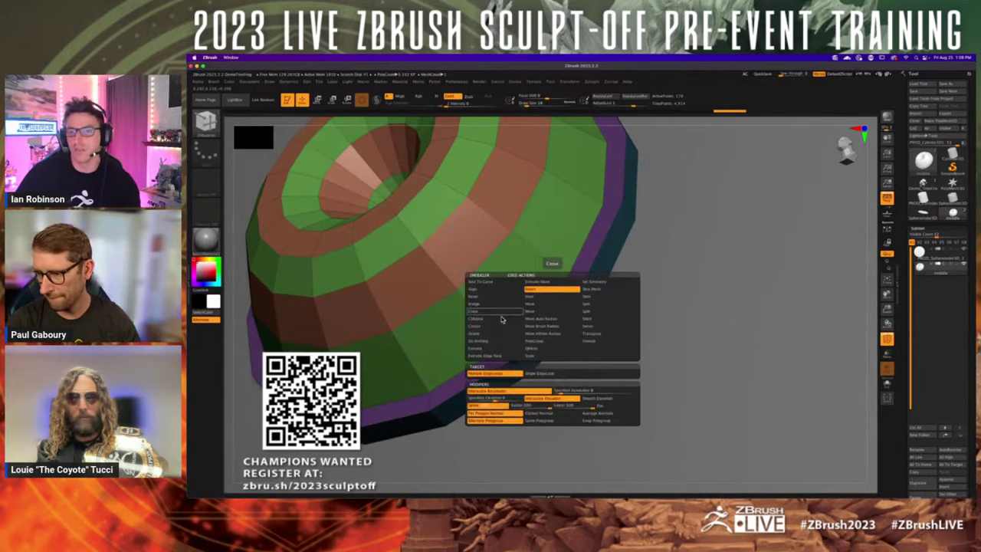
{"action": "left_click", "coordinate": [483, 298]}
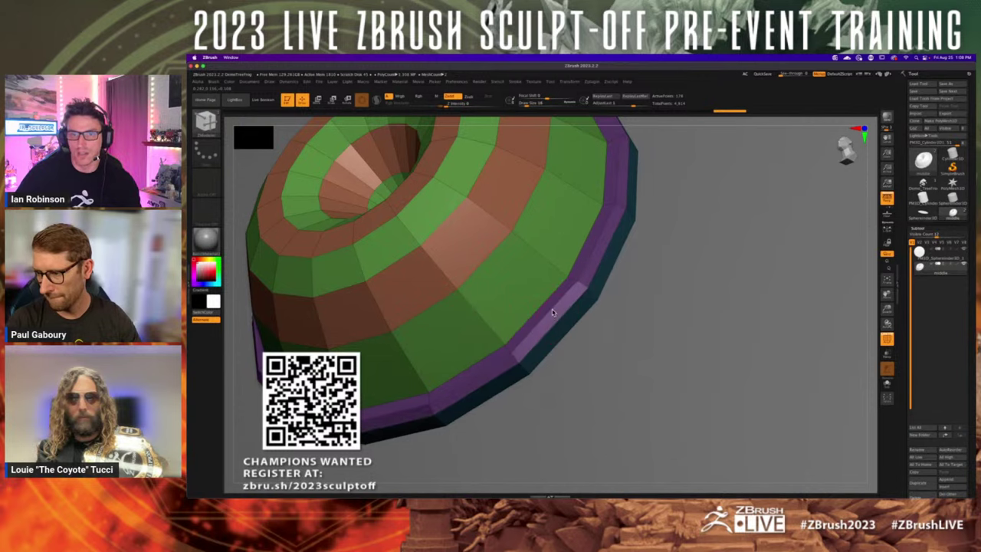
{"action": "left_click", "coordinate": [545, 302]}
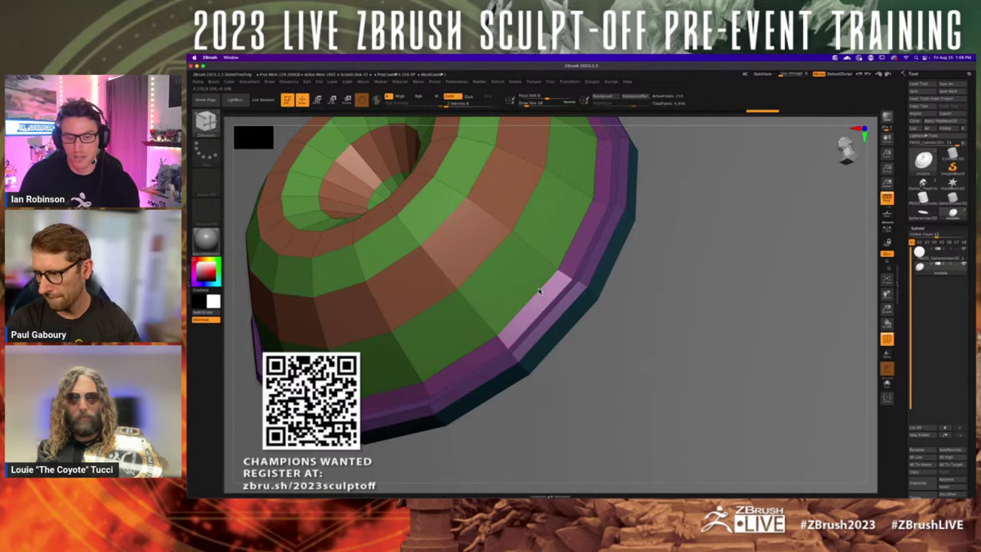
{"action": "mouse_move", "coordinate": [542, 293]}
{"action": "right_mouse_down", "text": "ctrl"}
{"action": "mouse_move", "coordinate": [519, 274]}
{"action": "mouse_move", "coordinate": [524, 265]}
{"action": "mouse_move", "coordinate": [534, 289]}
{"action": "right_mouse_up", "text": "ctrl"}
{"action": "scroll", "coordinate": [534, 289], "scroll_direction": "up", "scroll_amount": 5}
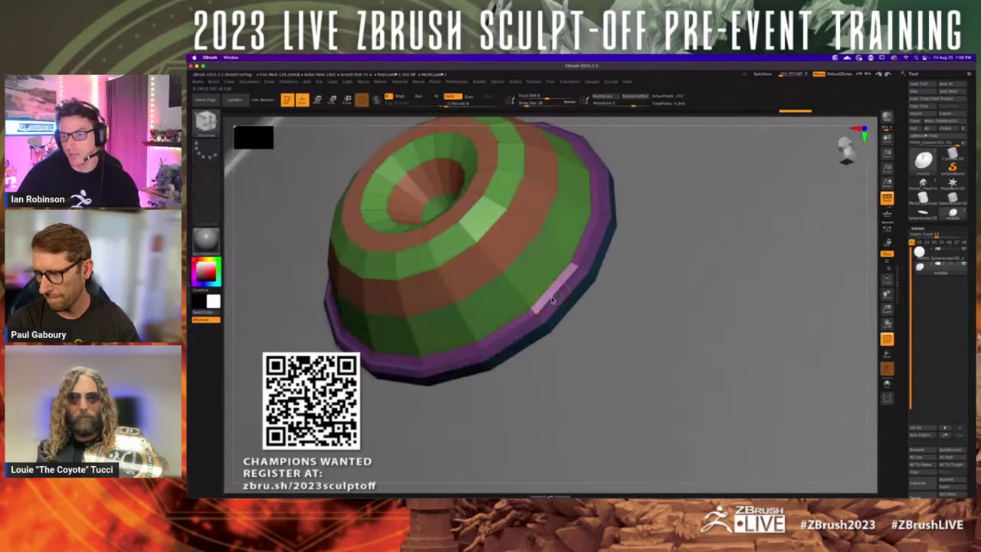
- Isolate the dome from its flange, merge its bands into a single polygroup and show the whole subtool again
{"action": "key", "text": "ctrl+z"}
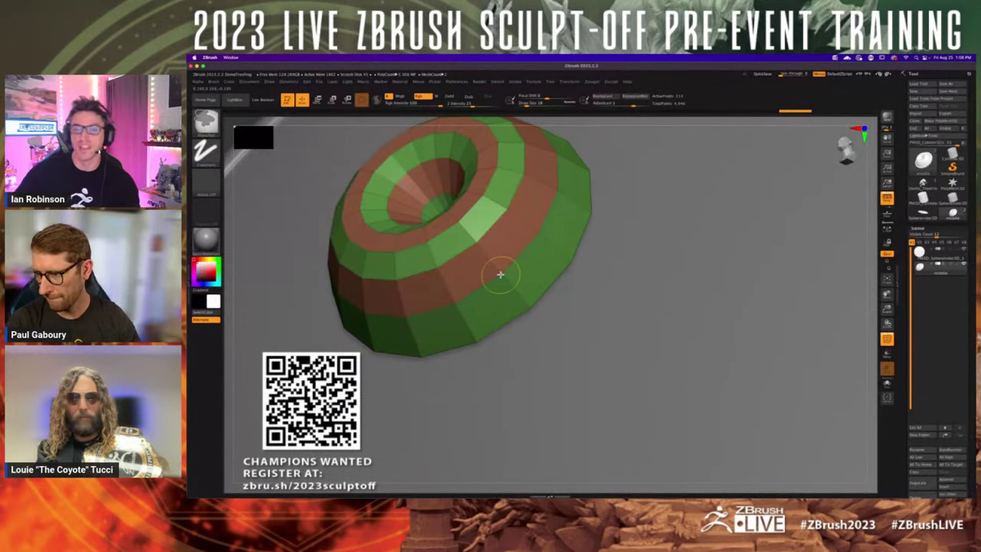
{"action": "key", "text": "ctrl+w"}
{"action": "right_click_drag", "start_coordinate": [502, 275], "coordinate": [469, 257], "text": "ctrl"}
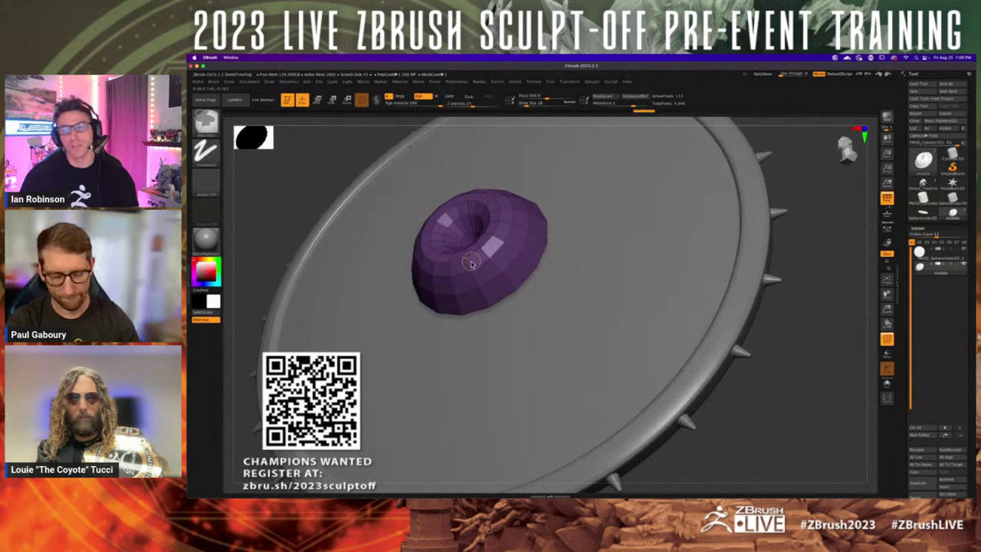
{"action": "key", "text": "ctrl+w"}
{"action": "key", "text": "ctrl+shift+z"}
{"action": "key", "text": "ctrl+shift+z"}
{"action": "key", "text": "ctrl+shift+z"}
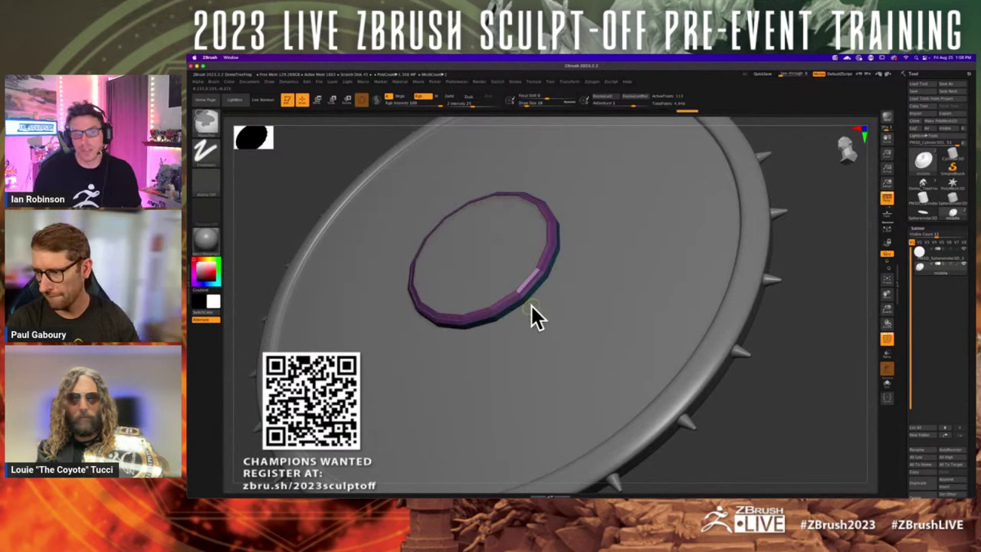
{"action": "right_click_drag", "start_coordinate": [530, 294], "coordinate": [534, 301], "text": "ctrl"}
{"action": "left_click", "coordinate": [820, 448], "text": "ctrl+shift"}
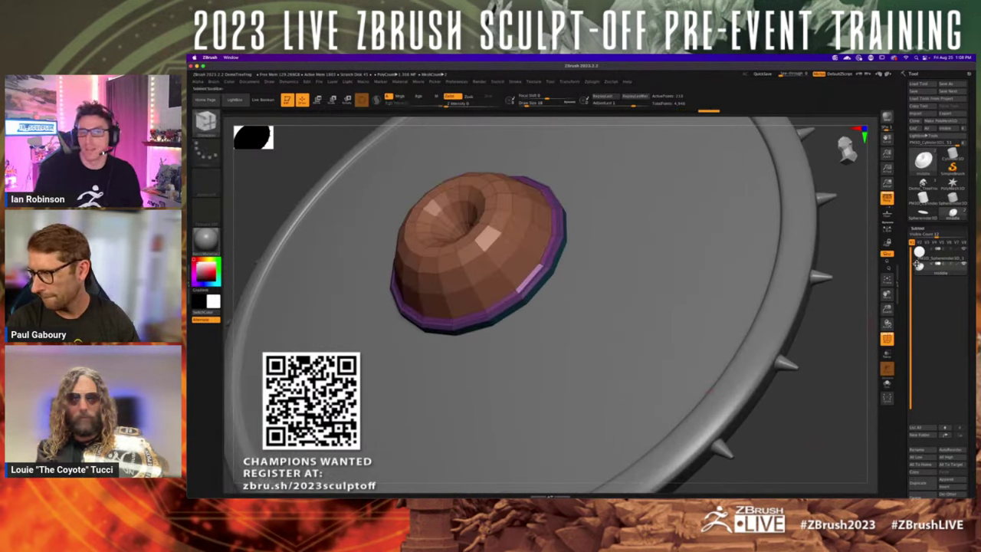
- Turn on Dynamic Subdiv for the dome, hide its polyframe display and open the Geometry settings
{"action": "key", "text": "d"}
{"action": "key", "text": "shift+f"}
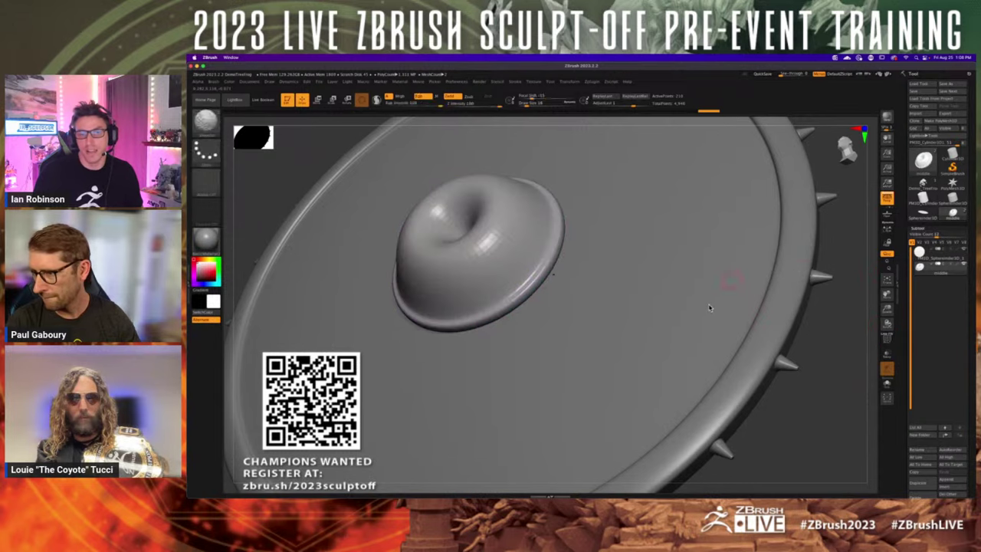
{"action": "right_click_drag", "start_coordinate": [708, 306], "coordinate": [804, 287], "text": "ctrl"}
{"action": "left_click", "coordinate": [918, 230]}
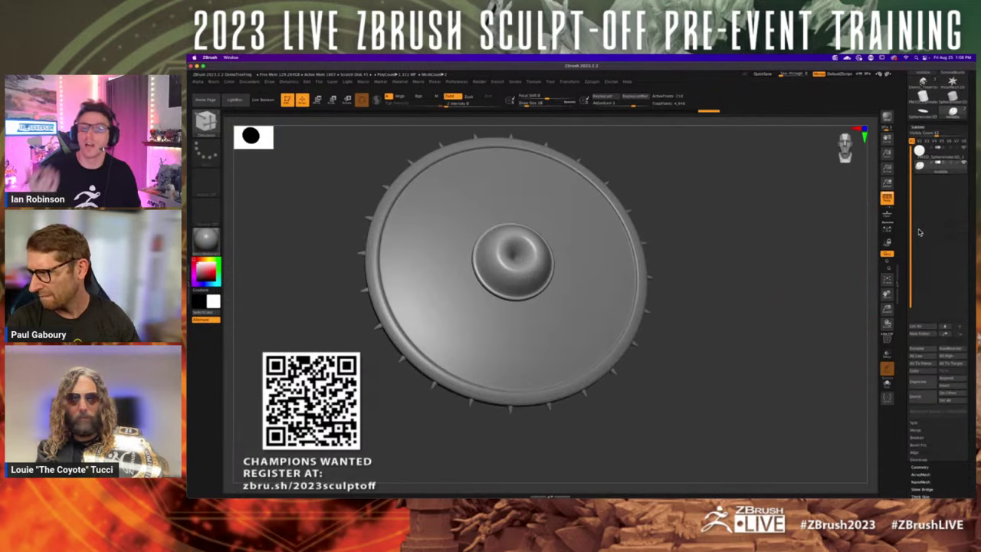
{"action": "left_click", "coordinate": [921, 135]}
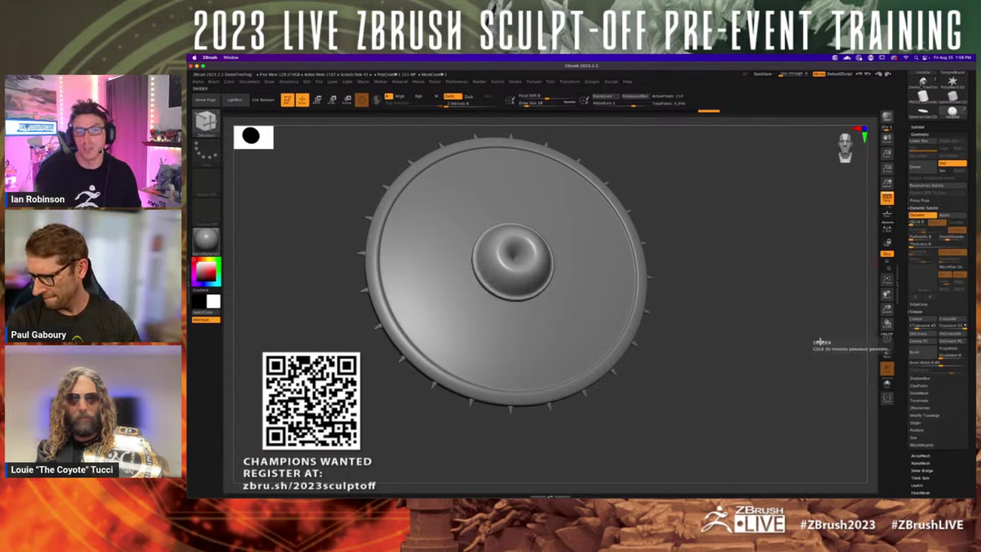
- Try the ZModeler Crease edge action with the EdgeLoop Complete target on the dome and undo it
{"action": "mouse_move", "coordinate": [565, 297]}
{"action": "right_mouse_down"}
{"action": "mouse_move", "coordinate": [532, 280]}
{"action": "mouse_move", "coordinate": [547, 291]}
{"action": "right_mouse_up"}
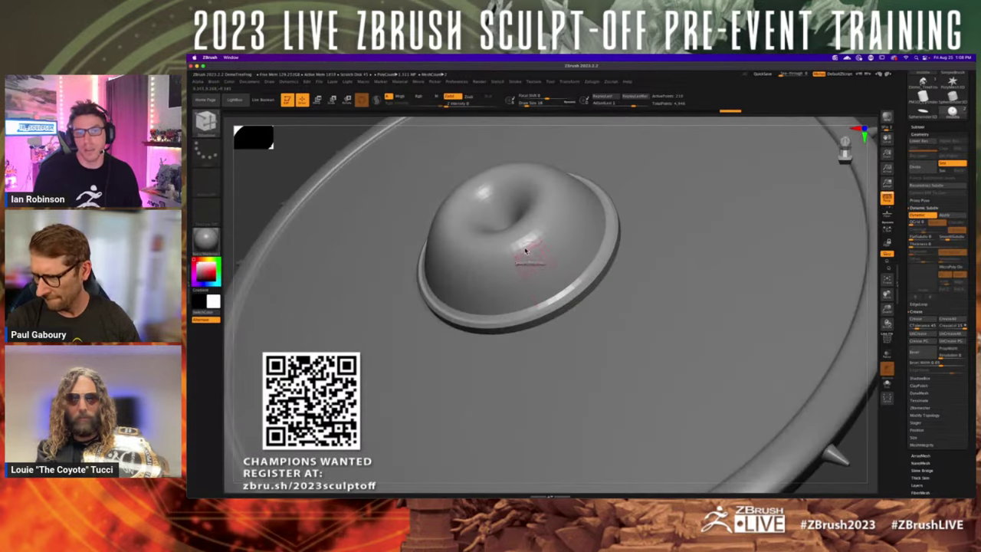
{"action": "key", "text": "space"}
{"action": "left_click", "coordinate": [473, 292]}
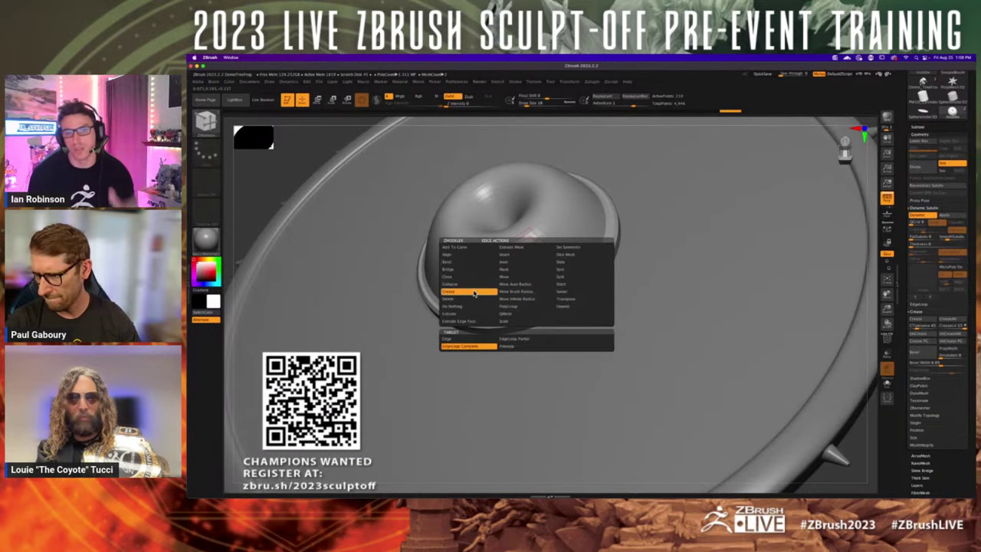
{"action": "left_click", "coordinate": [530, 249]}
{"action": "mouse_move", "coordinate": [550, 259]}
{"action": "right_mouse_down"}
{"action": "mouse_move", "coordinate": [512, 242]}
{"action": "mouse_move", "coordinate": [552, 269]}
{"action": "mouse_move", "coordinate": [536, 241]}
{"action": "mouse_move", "coordinate": [565, 276]}
{"action": "right_mouse_up"}
{"action": "key", "text": "ctrl+z"}
{"action": "key", "text": "ctrl+z"}
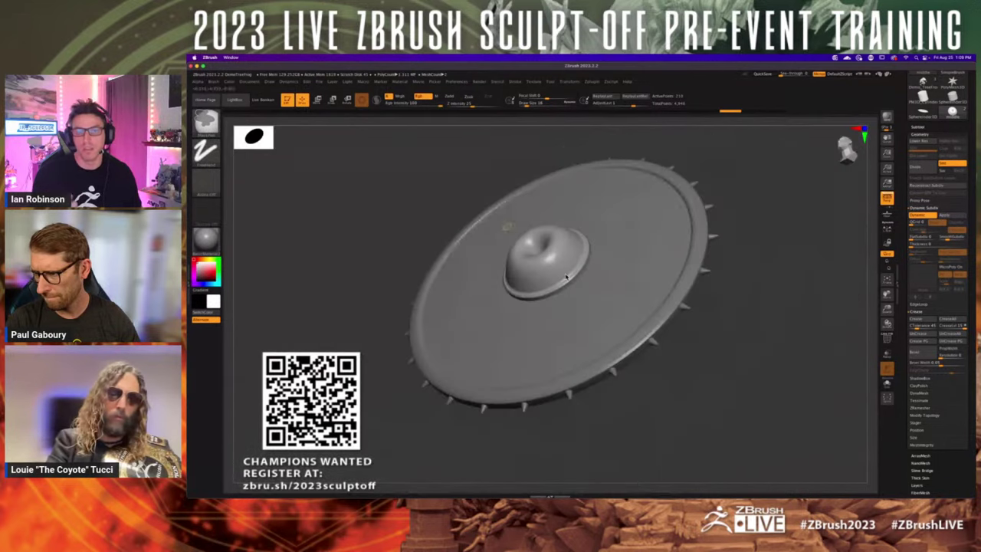
- Choose the Insert Multi Mesh brush containing fasteners and latches, and browse its parts to the Holds handles
{"action": "right_click_drag", "start_coordinate": [619, 299], "coordinate": [633, 287]}
{"action": "right_click_drag", "start_coordinate": [541, 310], "coordinate": [565, 315]}
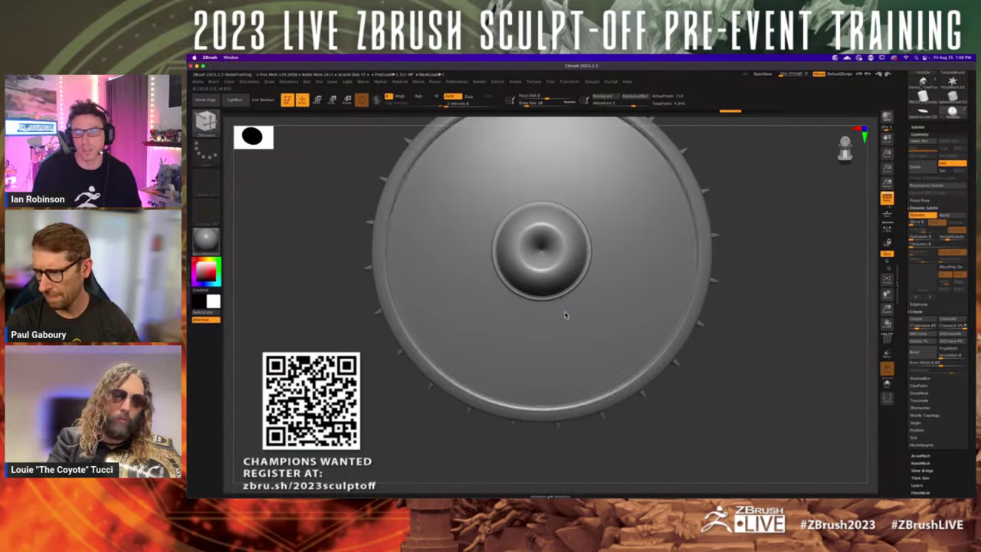
{"action": "right_click_drag", "start_coordinate": [734, 307], "coordinate": [726, 343]}
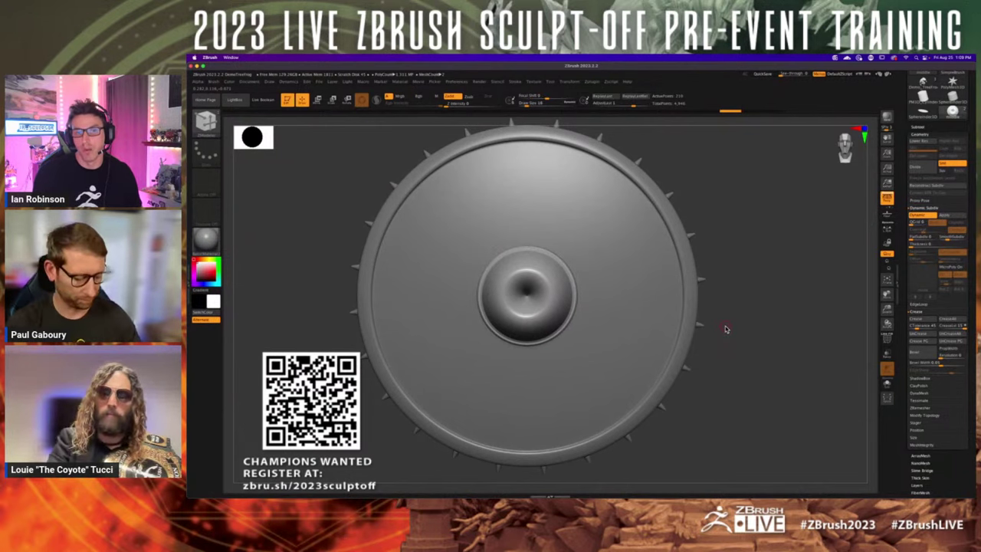
{"action": "key", "text": "b"}
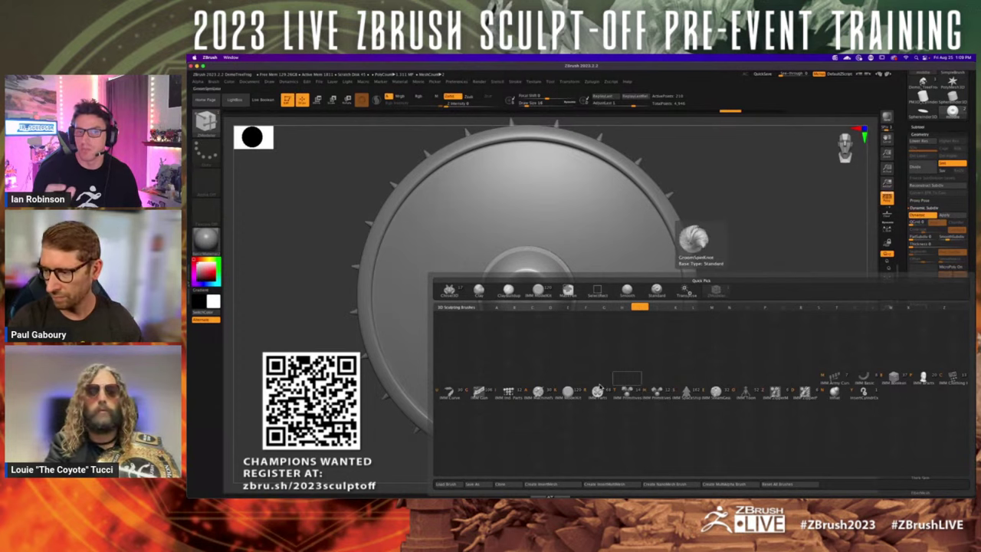
{"action": "left_click", "coordinate": [568, 392]}
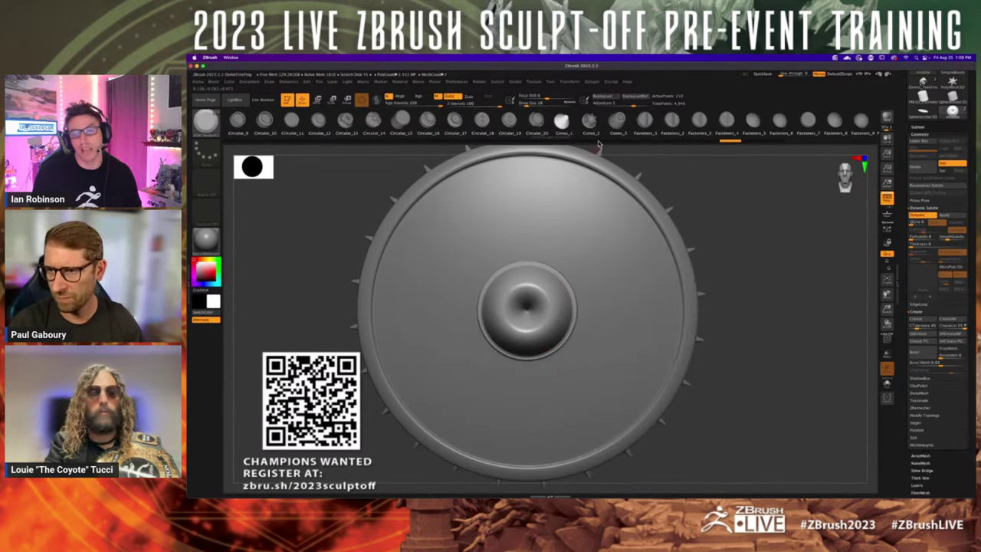
{"action": "left_click_drag", "start_coordinate": [671, 120], "coordinate": [537, 120]}
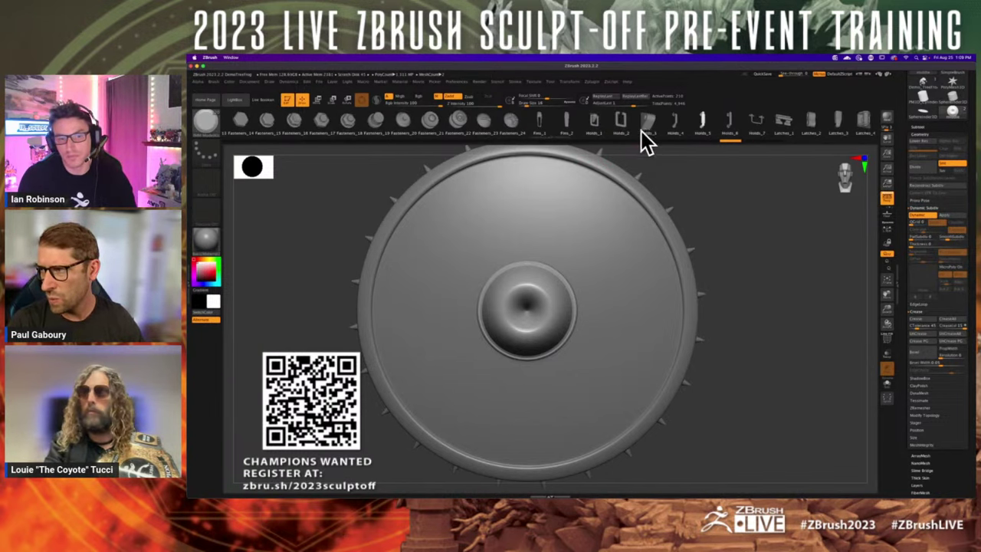
- Try inserting a small handle on the centre of the shield's back and undo the insertion
{"action": "mouse_move", "coordinate": [766, 195]}
{"action": "left_mouse_down"}
{"action": "mouse_move", "coordinate": [647, 191]}
{"action": "mouse_move", "coordinate": [692, 202]}
{"action": "left_mouse_up"}
{"action": "key", "text": "ctrl"}
{"action": "mouse_move", "coordinate": [707, 253]}
{"action": "right_mouse_down", "text": "ctrl"}
{"action": "mouse_move", "coordinate": [570, 215]}
{"action": "mouse_move", "coordinate": [479, 172]}
{"action": "right_mouse_up", "text": "ctrl"}
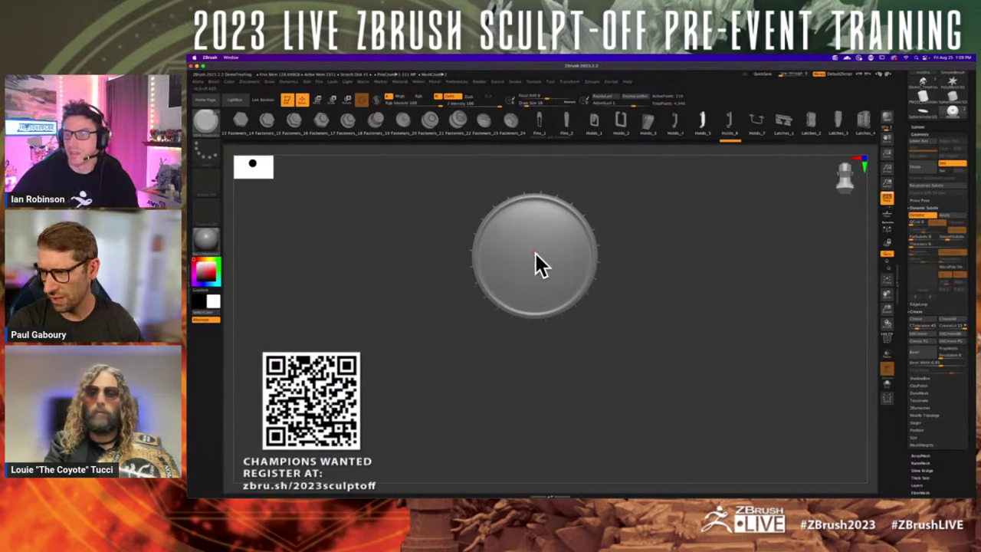
{"action": "left_click_drag", "start_coordinate": [535, 272], "coordinate": [561, 285]}
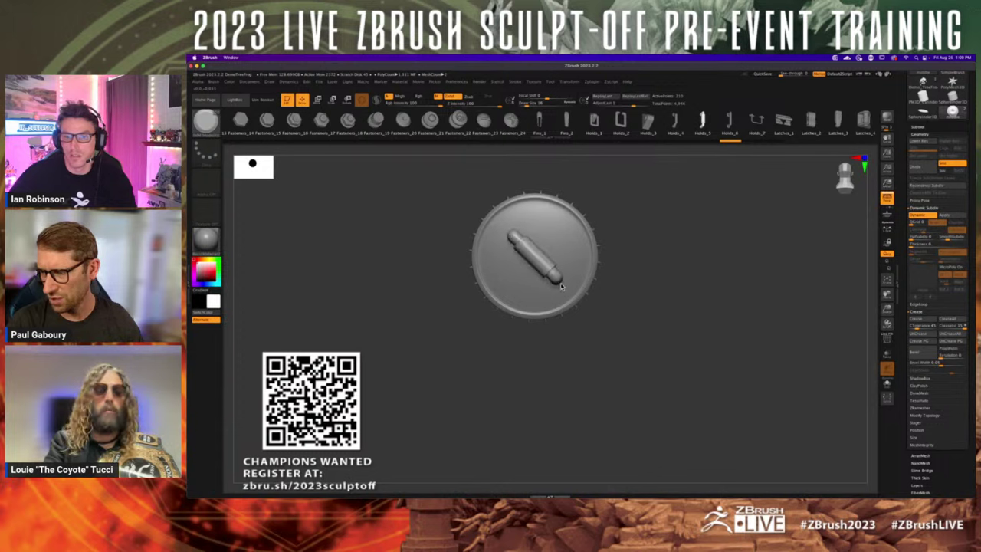
{"action": "mouse_move", "coordinate": [637, 307]}
{"action": "left_mouse_down"}
{"action": "mouse_move", "coordinate": [654, 274]}
{"action": "mouse_move", "coordinate": [645, 291]}
{"action": "left_mouse_up"}
{"action": "key", "text": "ctrl+z"}
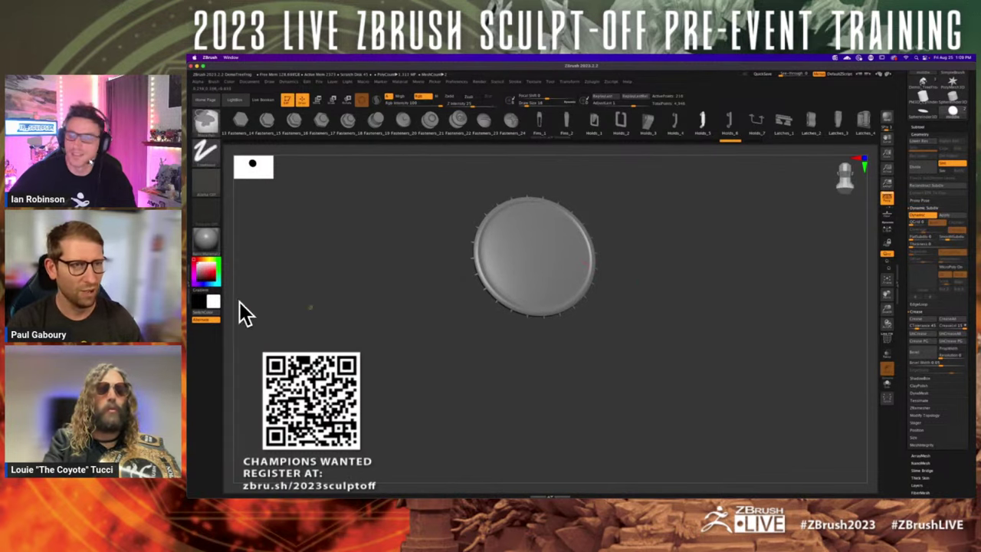
- Switch to Safari and look through the Sculpt-Off rules, ZBrush Workshops and stream setup pages
{"action": "key", "text": "super+Tab"}
{"action": "key", "text": "super+Tab"}
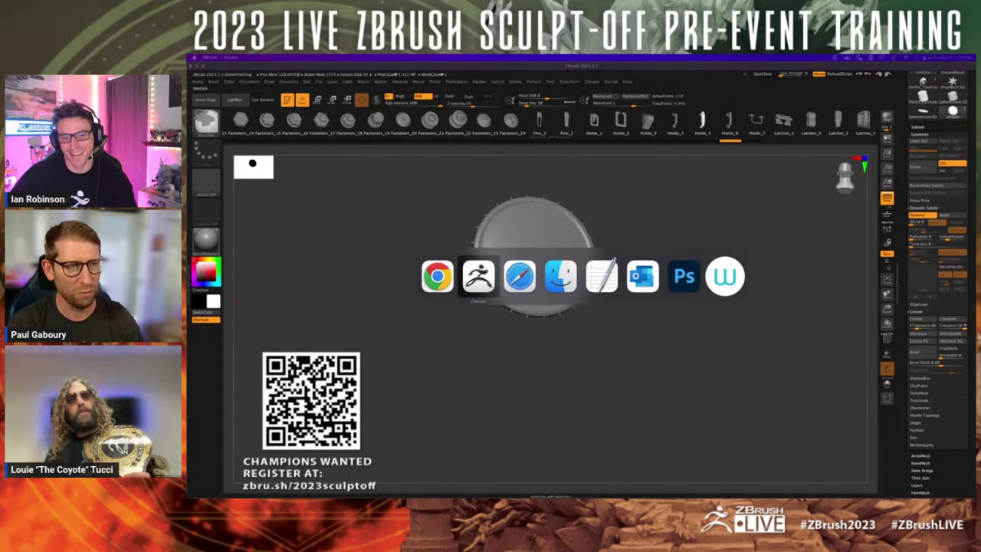
{"action": "scroll", "coordinate": [443, 240], "scroll_direction": "up", "scroll_amount": 20}
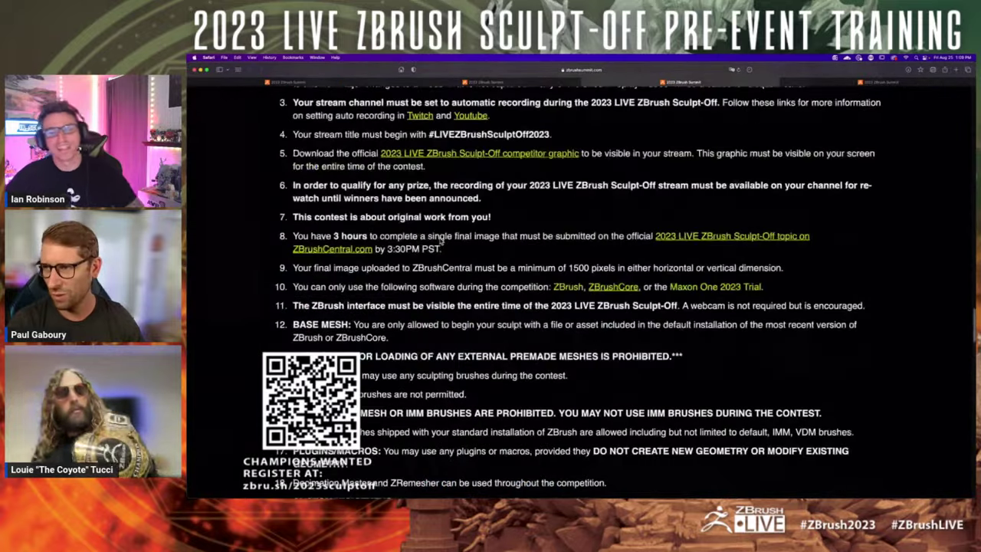
{"action": "left_click", "coordinate": [881, 81]}
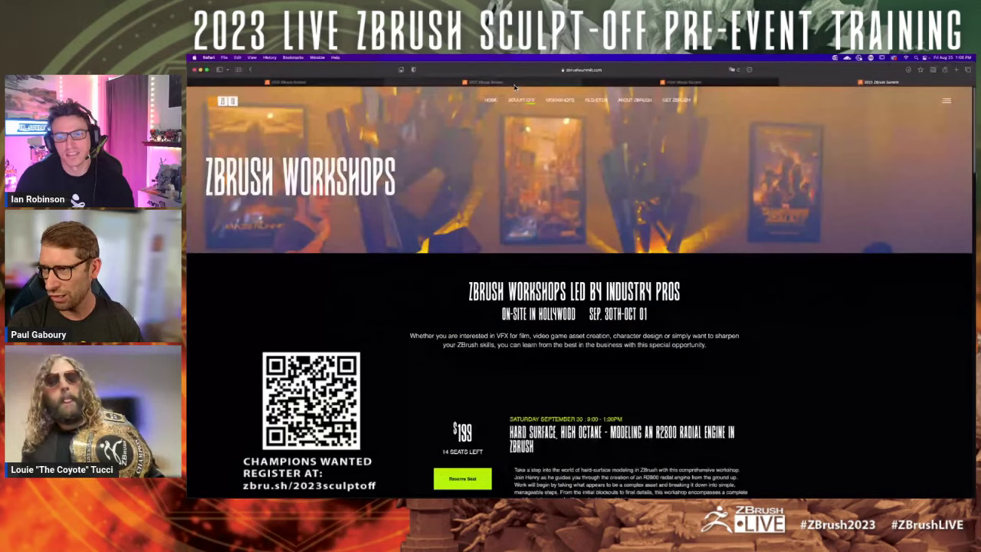
{"action": "left_click", "coordinate": [514, 82]}
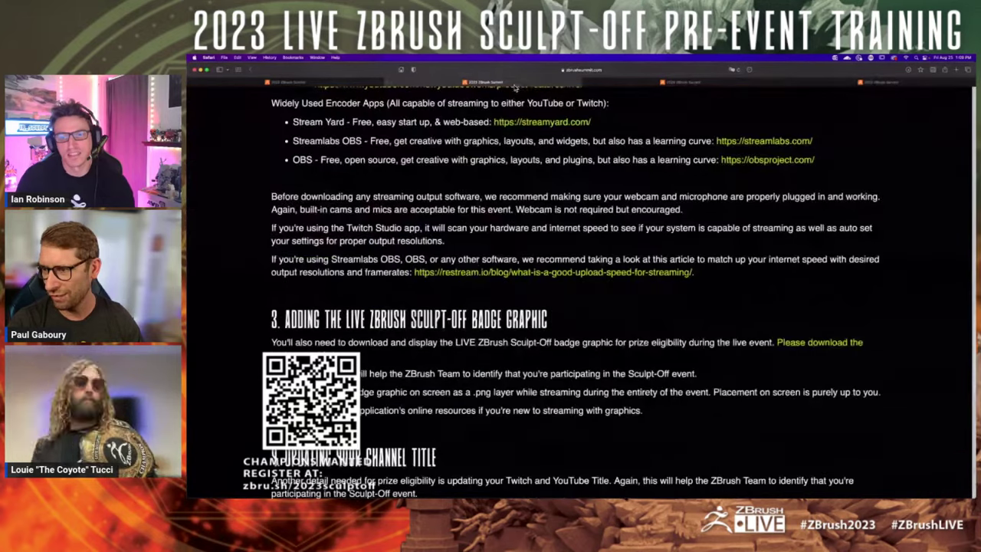
{"action": "scroll", "coordinate": [442, 207], "scroll_direction": "down", "scroll_amount": 3}
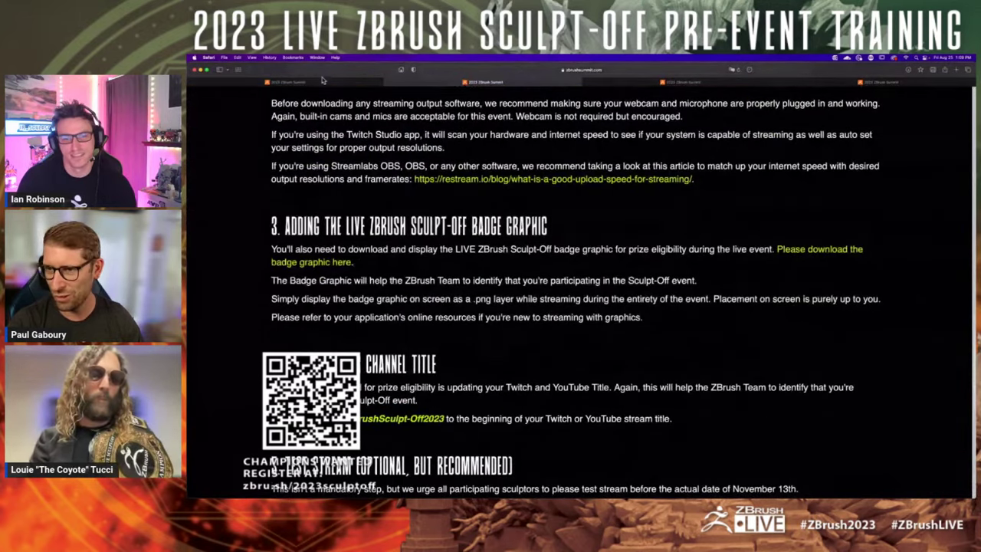
- Open the contestant info from the Sculpt-Off page and review the character prompts, highlighting the Ragnok the Berzerker title
{"action": "left_click", "coordinate": [322, 81]}
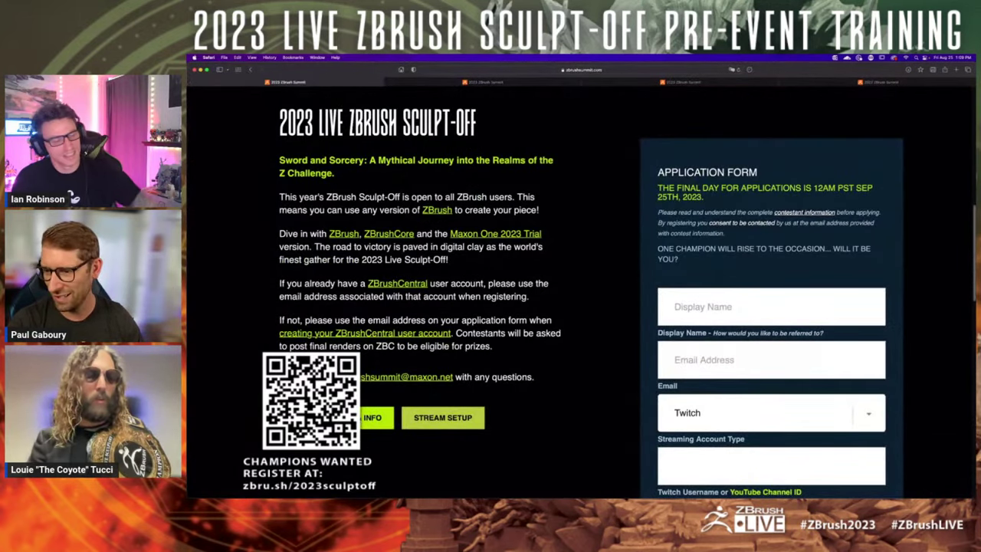
{"action": "left_click", "coordinate": [393, 408]}
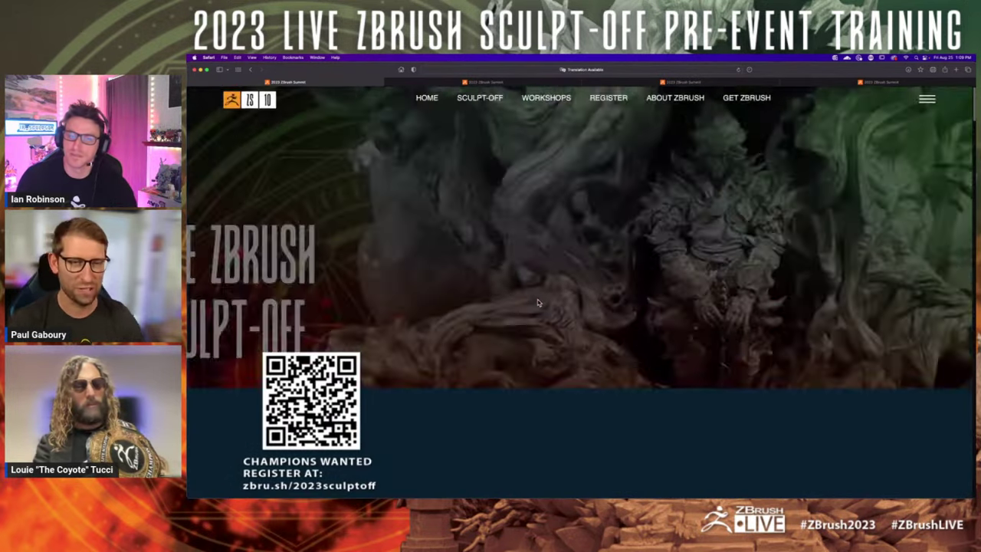
{"action": "scroll", "coordinate": [540, 306], "scroll_direction": "down", "scroll_amount": 10}
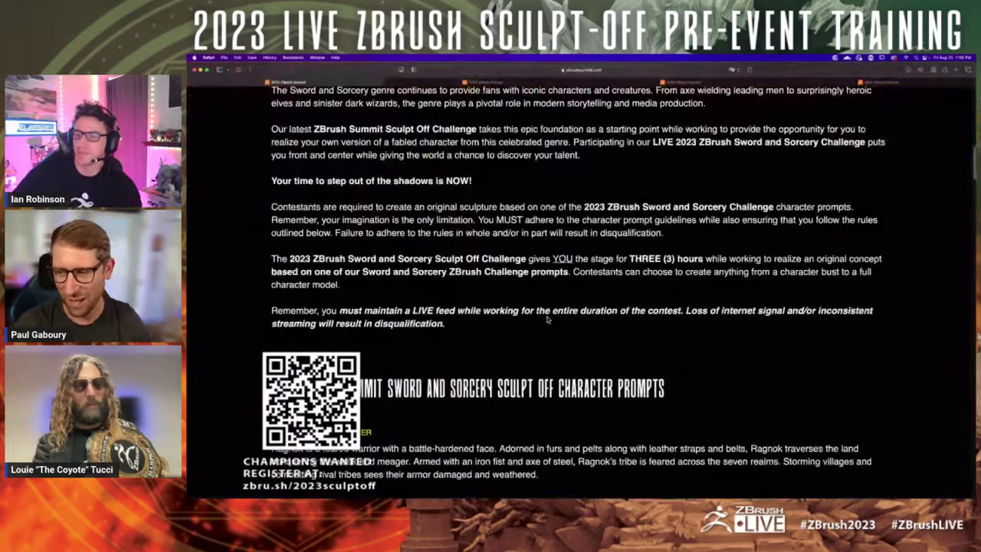
{"action": "scroll", "coordinate": [547, 320], "scroll_direction": "down", "scroll_amount": 10}
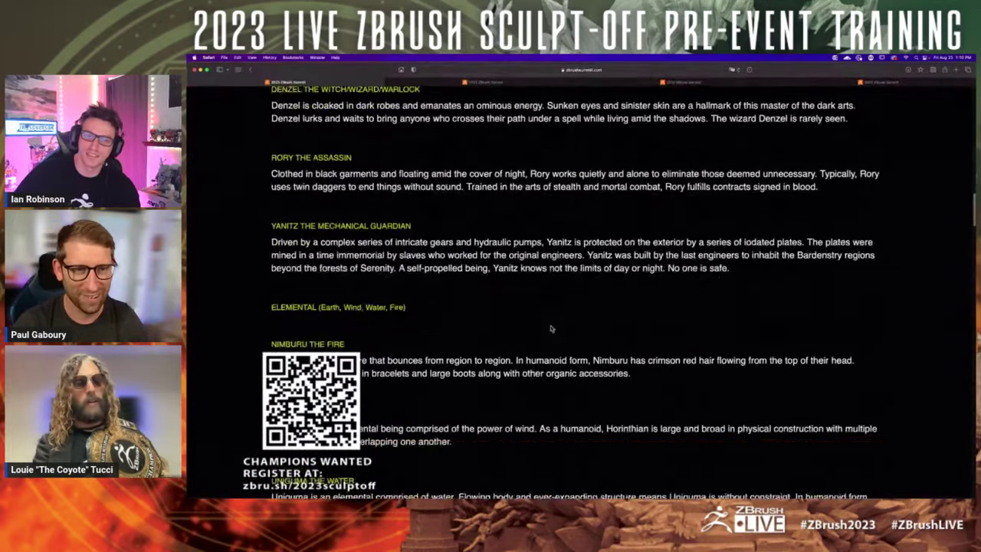
{"action": "scroll", "coordinate": [550, 328], "scroll_direction": "down", "scroll_amount": 5}
{"action": "scroll", "coordinate": [529, 336], "scroll_direction": "up", "scroll_amount": 5}
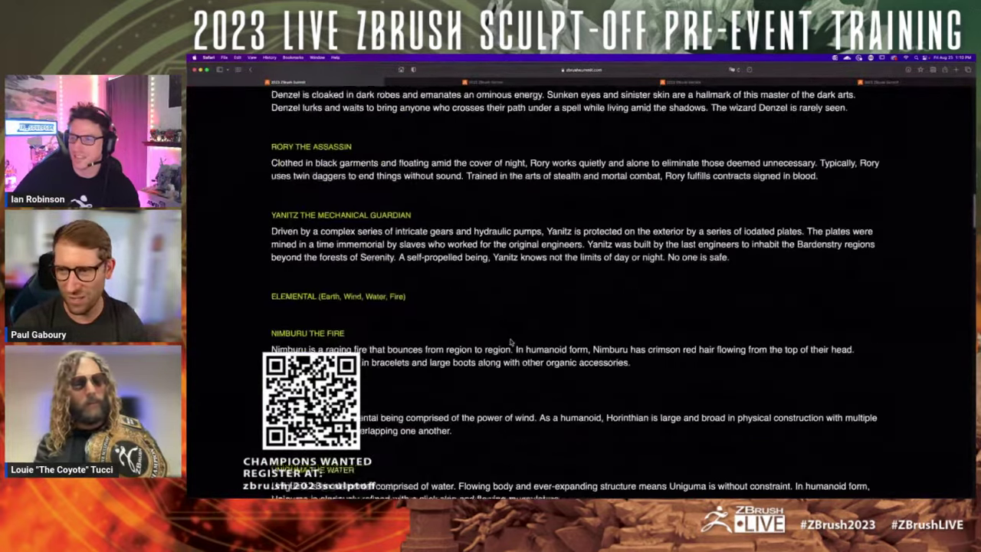
{"action": "scroll", "coordinate": [510, 342], "scroll_direction": "up", "scroll_amount": 5}
{"action": "scroll", "coordinate": [507, 342], "scroll_direction": "up", "scroll_amount": 2}
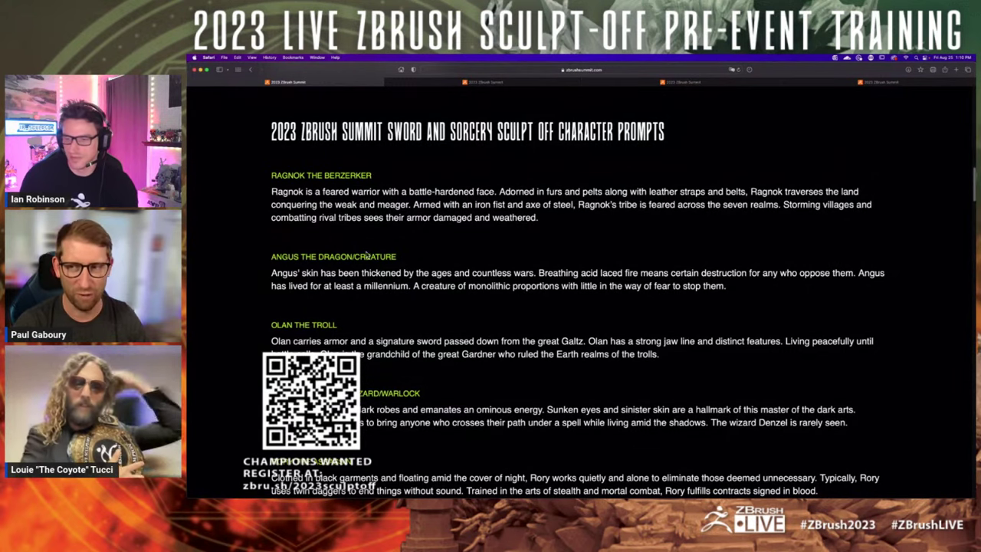
{"action": "double_click", "coordinate": [294, 176]}
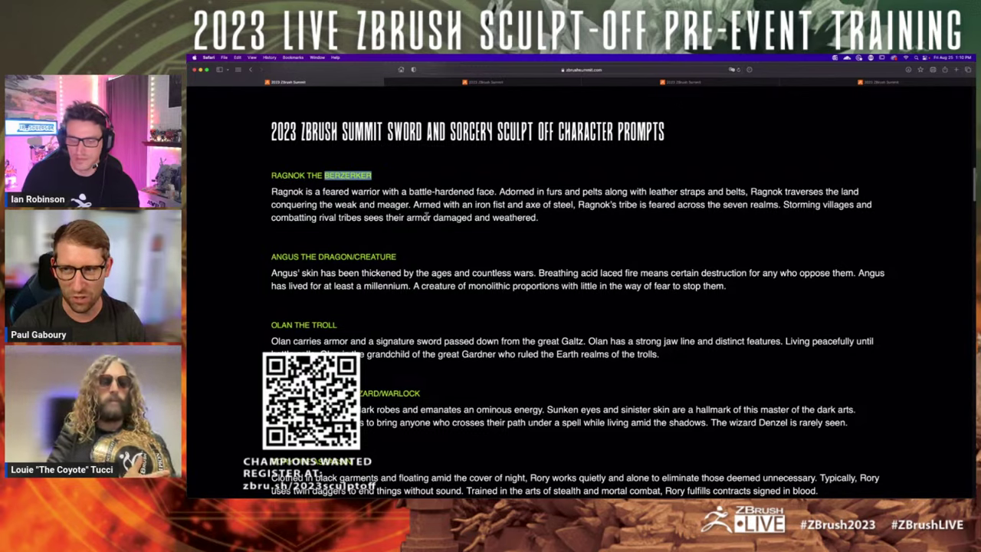
- Switch back to ZBrush and insert a handle across the centre of the shield's back, activating the Move gizmo
{"action": "key", "text": "super+Tab"}
{"action": "key", "text": "super+Tab"}
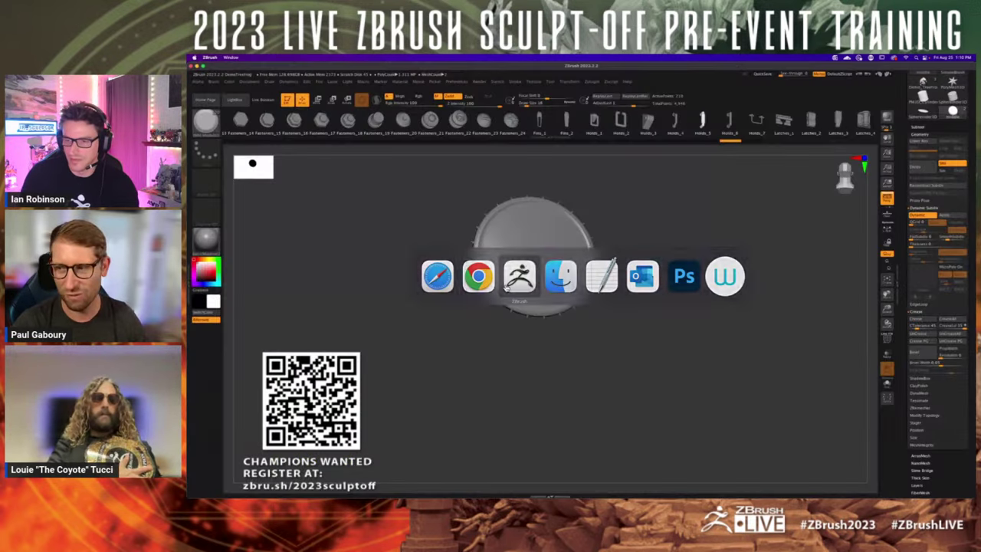
{"action": "left_click_drag", "start_coordinate": [664, 379], "coordinate": [624, 341]}
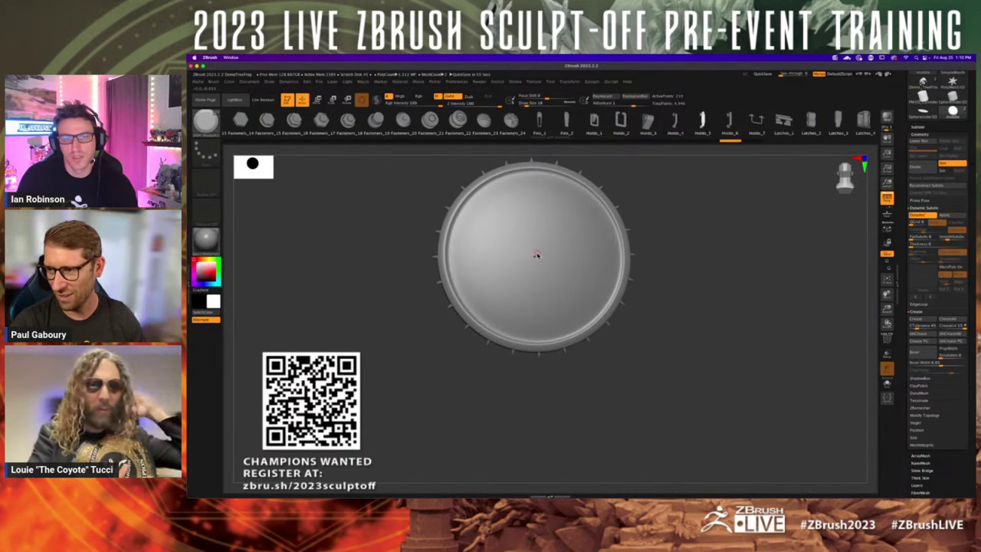
{"action": "left_click_drag", "start_coordinate": [551, 271], "coordinate": [715, 267]}
{"action": "key", "text": "w"}
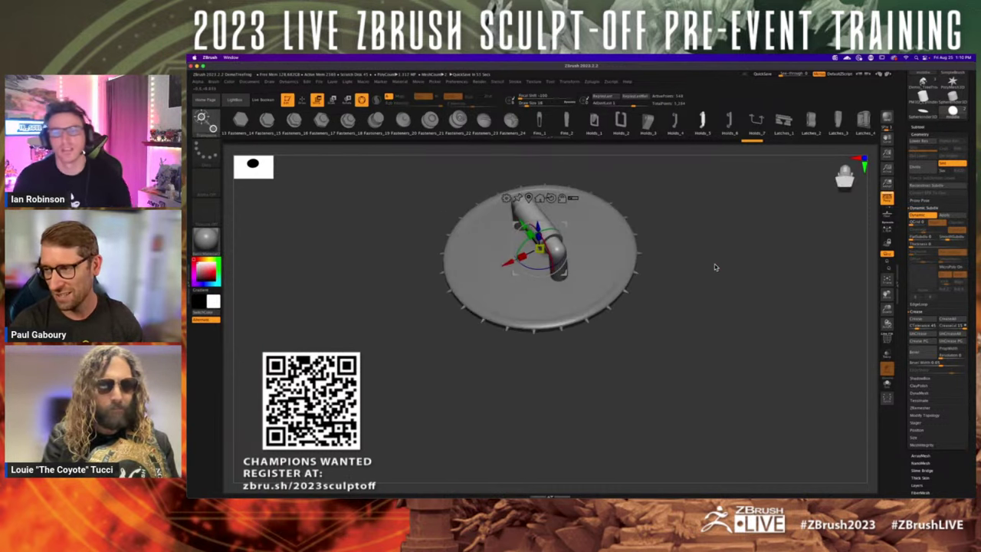
- Swap the inserted handle through other Holds and Latches parts, settle on Holds_4 and return to Draw mode
{"action": "left_click", "coordinate": [675, 121]}
{"action": "left_click", "coordinate": [728, 121]}
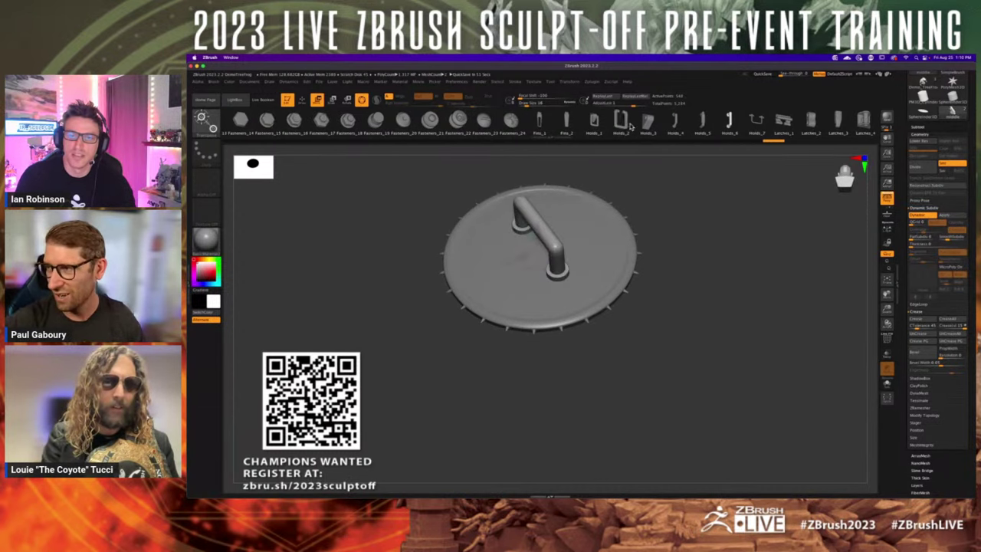
{"action": "left_click", "coordinate": [621, 123]}
{"action": "left_click", "coordinate": [597, 122]}
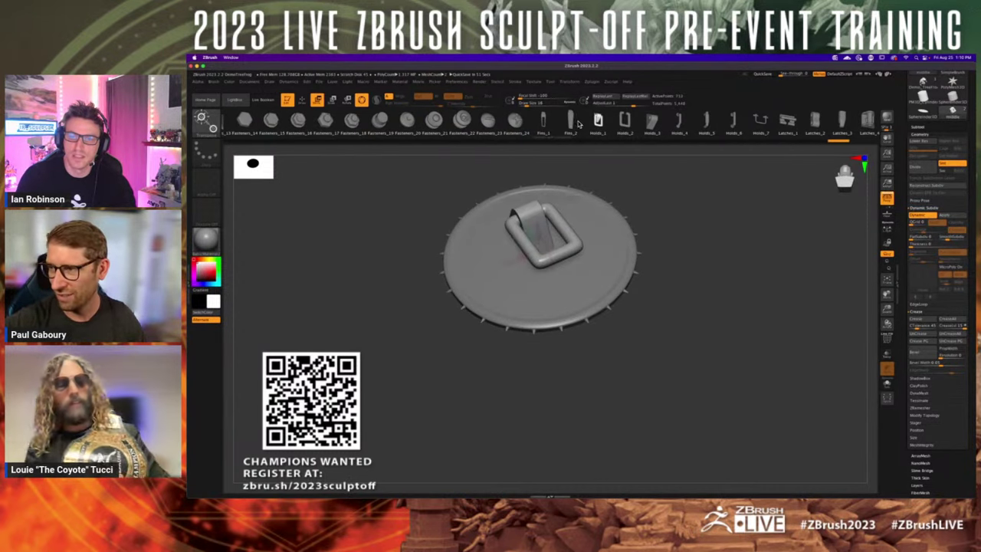
{"action": "left_click_drag", "start_coordinate": [712, 122], "coordinate": [674, 128]}
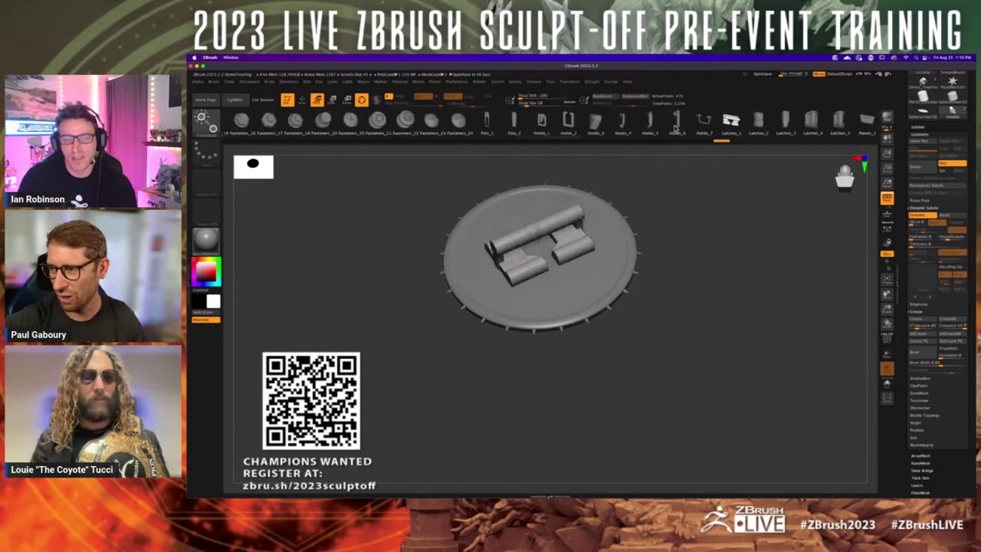
{"action": "scroll", "coordinate": [676, 127], "scroll_direction": "left", "scroll_amount": 2}
{"action": "scroll", "coordinate": [664, 122], "scroll_direction": "right", "scroll_amount": 3}
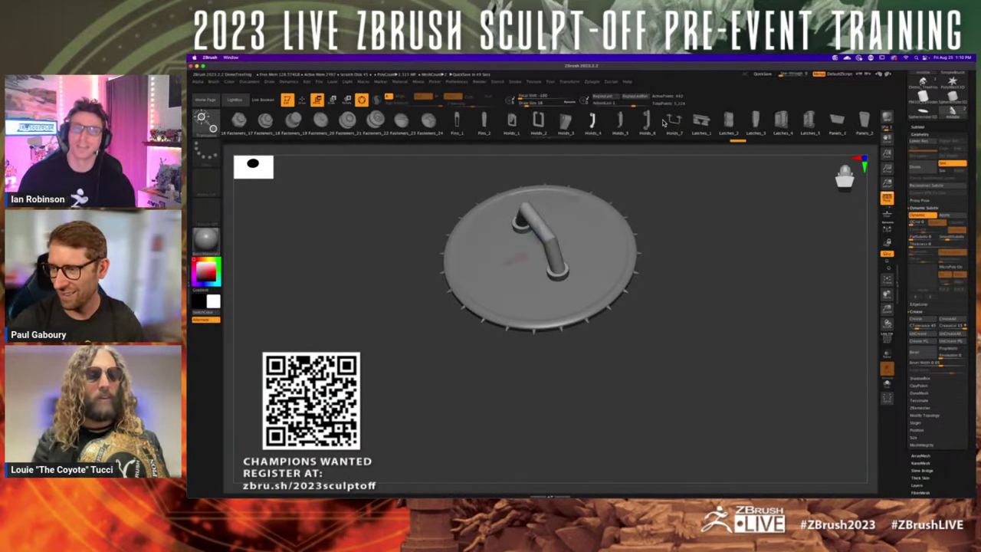
{"action": "key", "text": "q"}
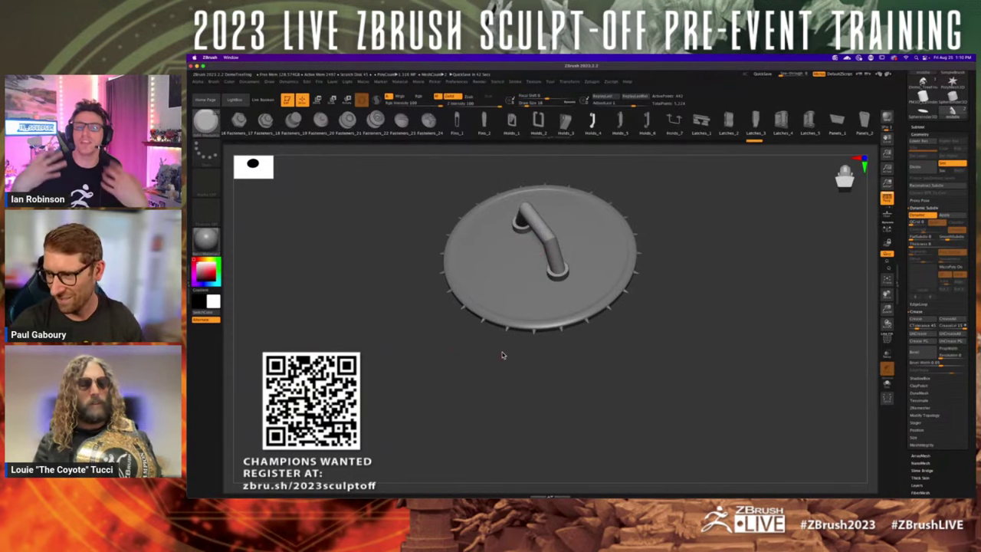
{"action": "left_click_drag", "start_coordinate": [502, 355], "coordinate": [665, 413]}
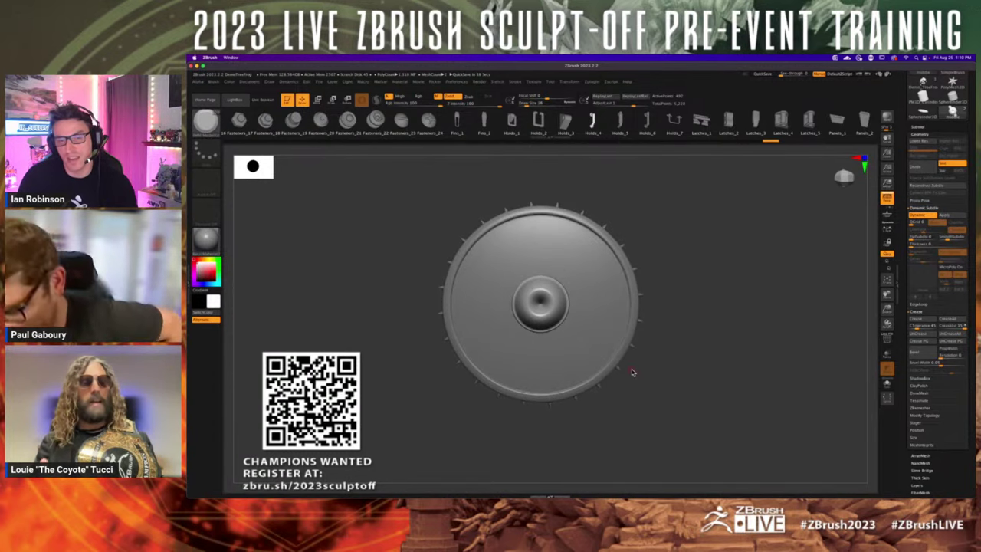
- Replace the shield on the canvas with the Cylinder3D primitive as the active tool
{"action": "mouse_move", "coordinate": [652, 495]}
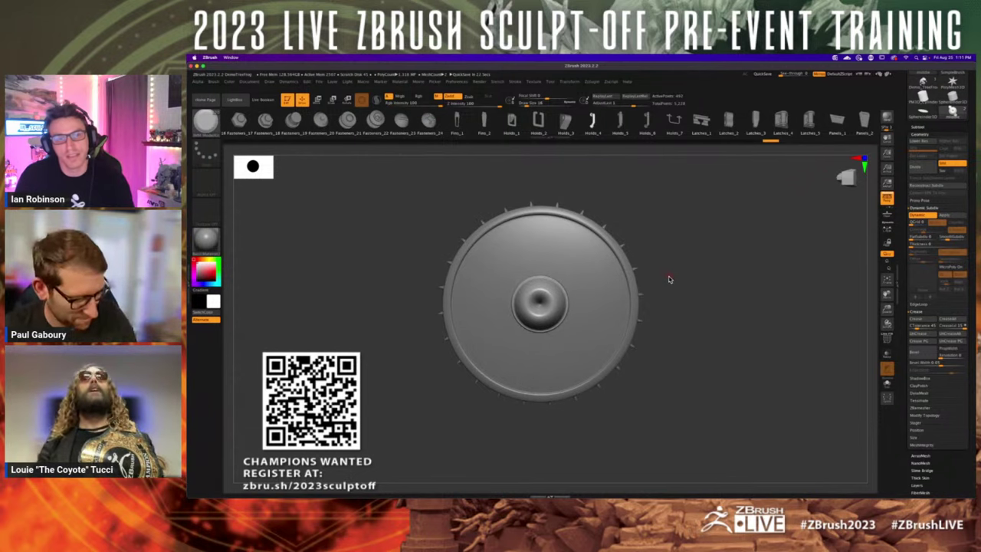
{"action": "mouse_move", "coordinate": [669, 279]}
{"action": "right_mouse_down", "text": "alt"}
{"action": "mouse_move", "coordinate": [639, 274]}
{"action": "mouse_move", "coordinate": [657, 275]}
{"action": "right_mouse_up", "text": "alt"}
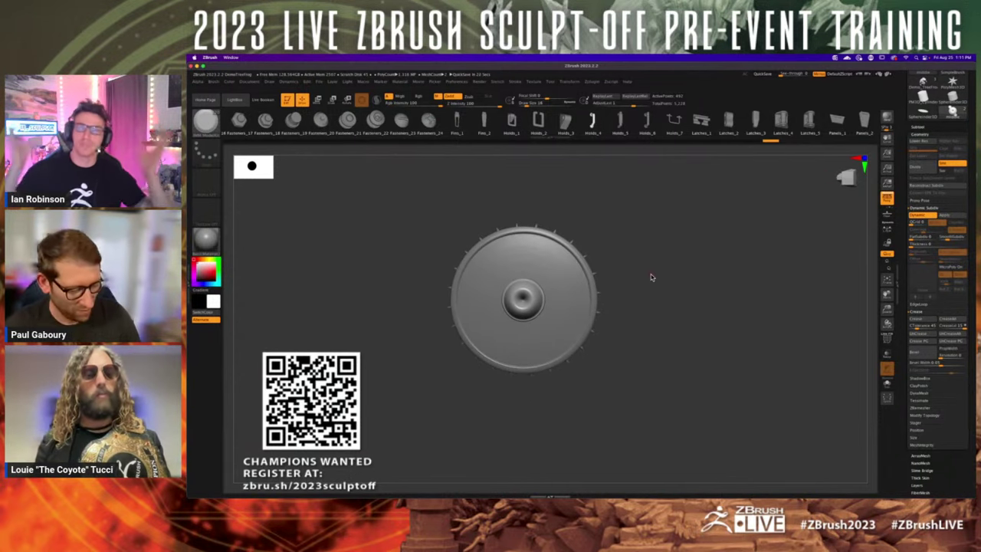
{"action": "left_click", "coordinate": [919, 135]}
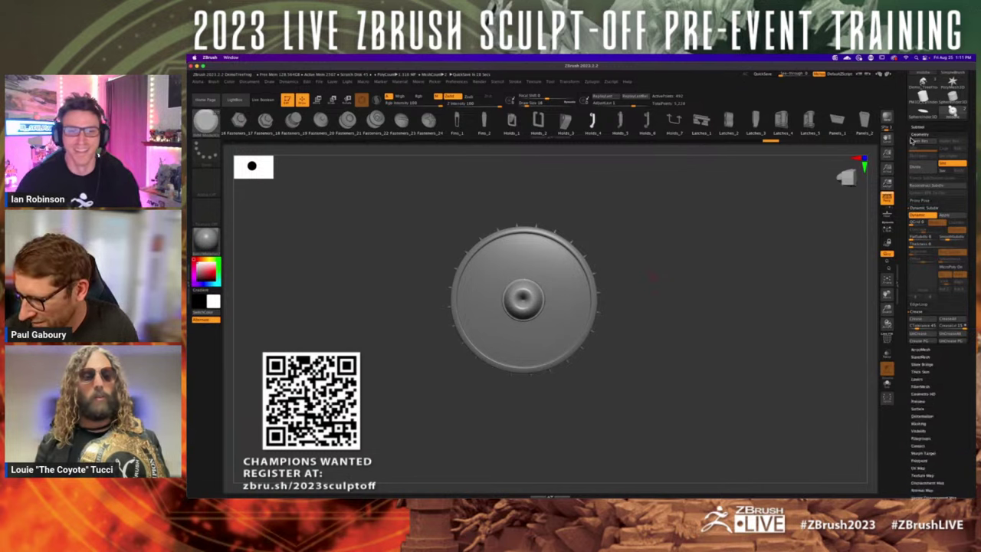
{"action": "left_click_drag", "start_coordinate": [906, 140], "coordinate": [909, 219]}
{"action": "left_click", "coordinate": [925, 159]}
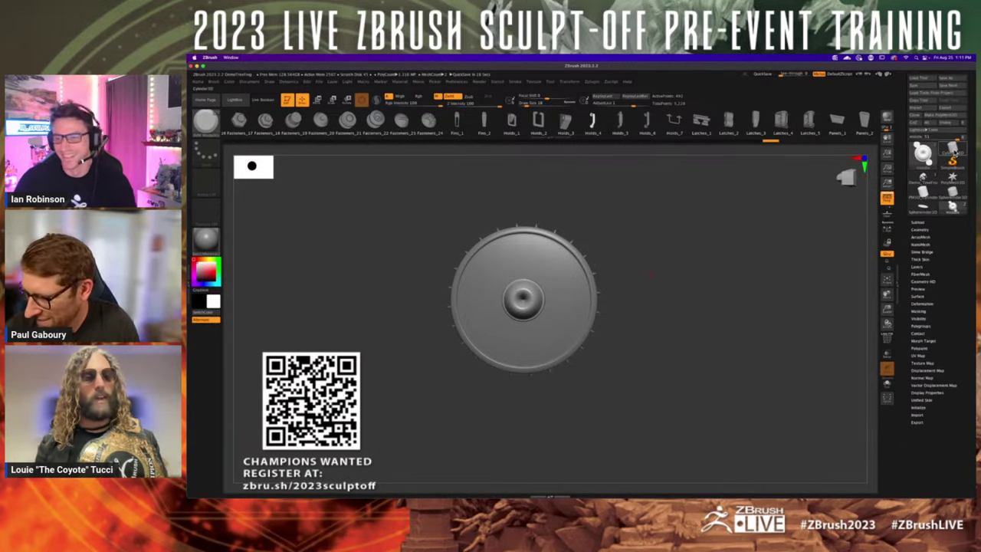
{"action": "left_click", "coordinate": [953, 152]}
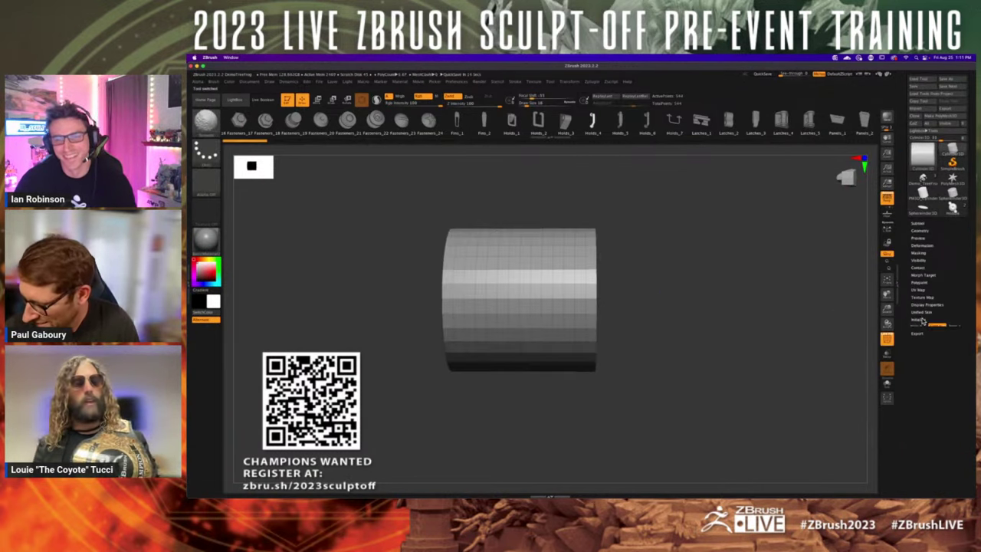
- Initialize the cylinder with Align Z, VDivide 4, a reduced Z Size and an enlarged inner radius to form a flat ring
{"action": "left_click_drag", "start_coordinate": [756, 344], "coordinate": [731, 347], "text": "shift"}
{"action": "left_click", "coordinate": [849, 181]}
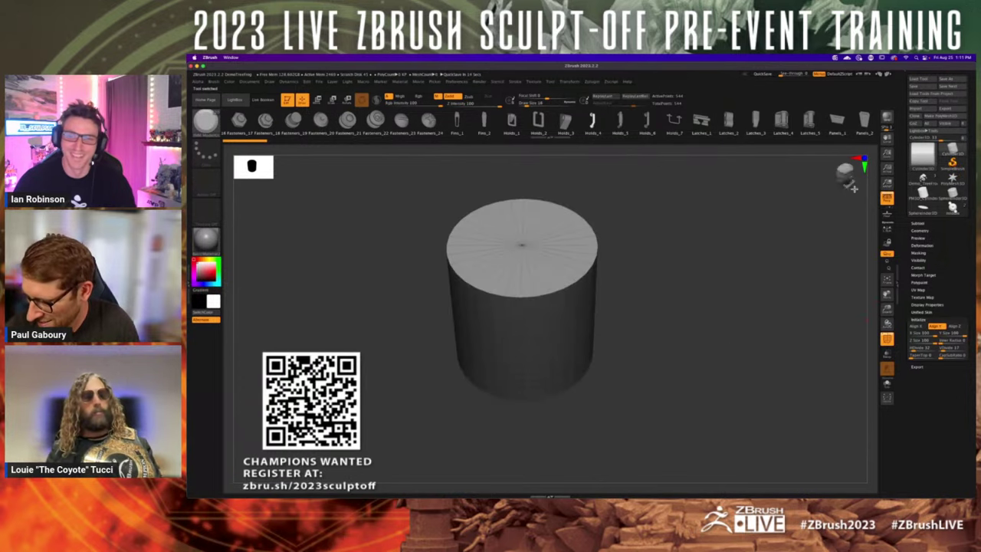
{"action": "left_click", "coordinate": [955, 326]}
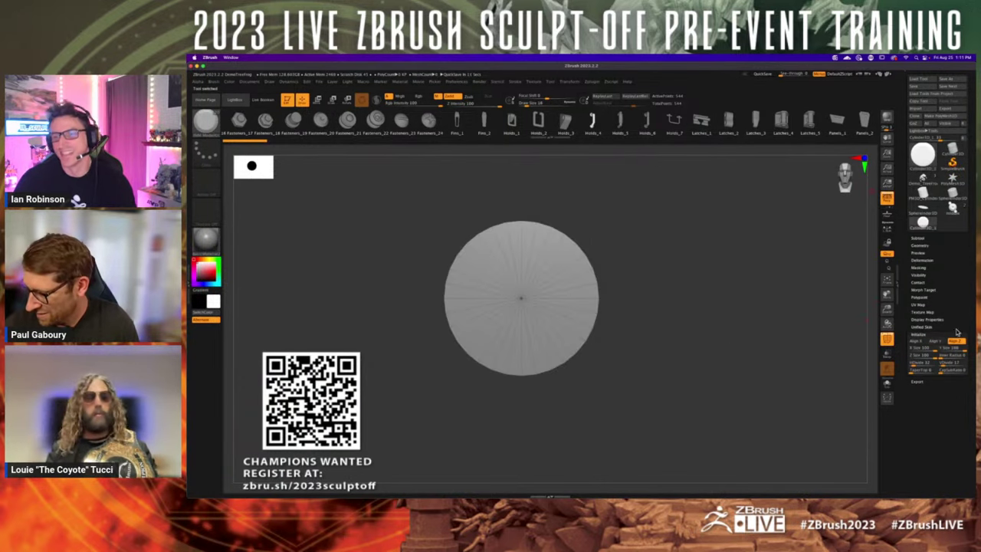
{"action": "left_click_drag", "start_coordinate": [779, 392], "coordinate": [955, 358]}
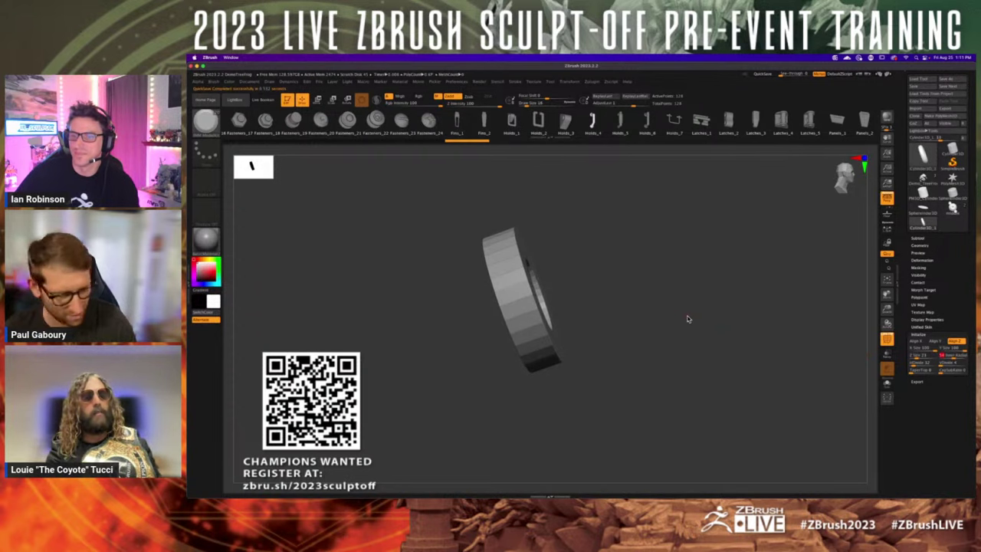
{"action": "left_click_drag", "start_coordinate": [690, 321], "coordinate": [674, 331]}
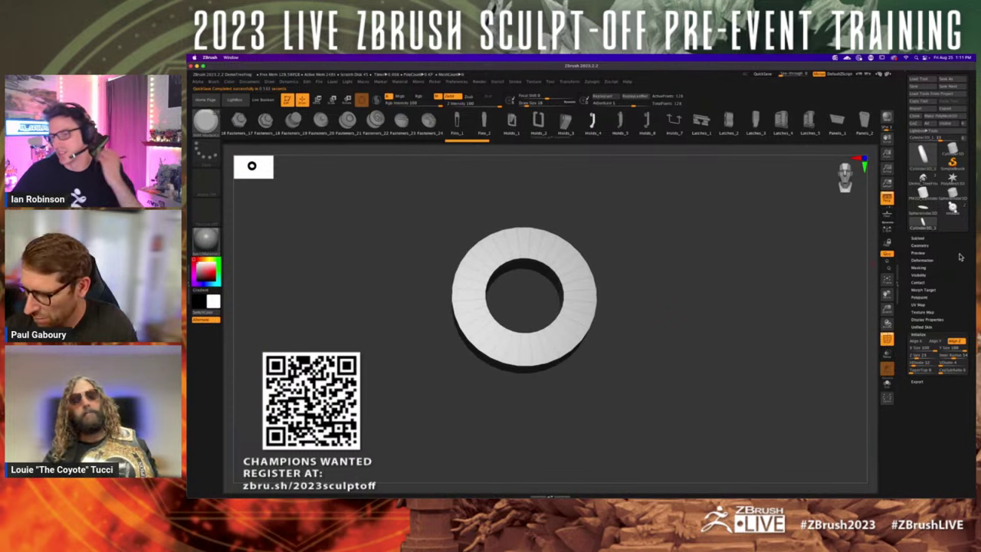
- Convert the ring primitive to a PolyMesh3D and choose the ZModeler brush
{"action": "left_click_drag", "start_coordinate": [958, 256], "coordinate": [960, 281]}
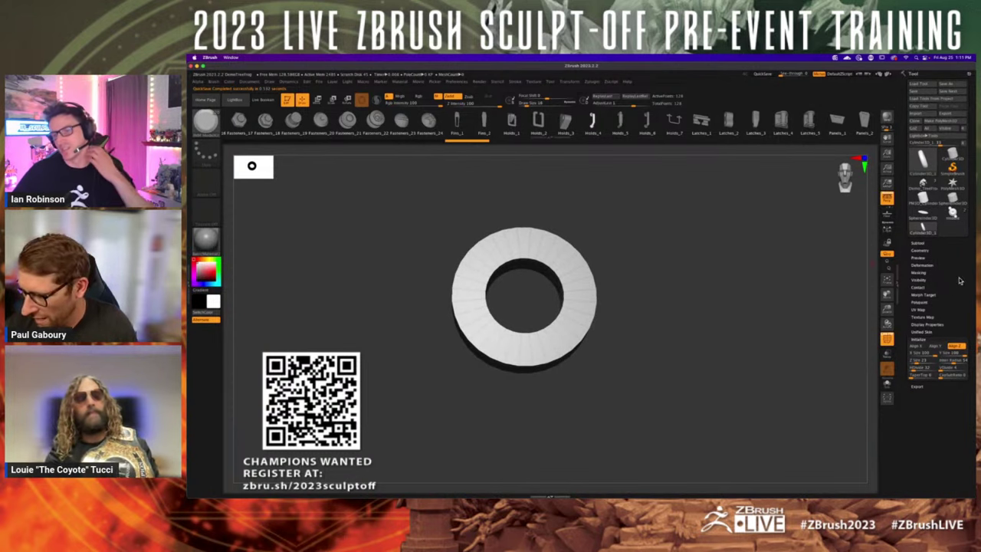
{"action": "left_click", "coordinate": [948, 123]}
{"action": "right_click_drag", "start_coordinate": [629, 331], "coordinate": [629, 329]}
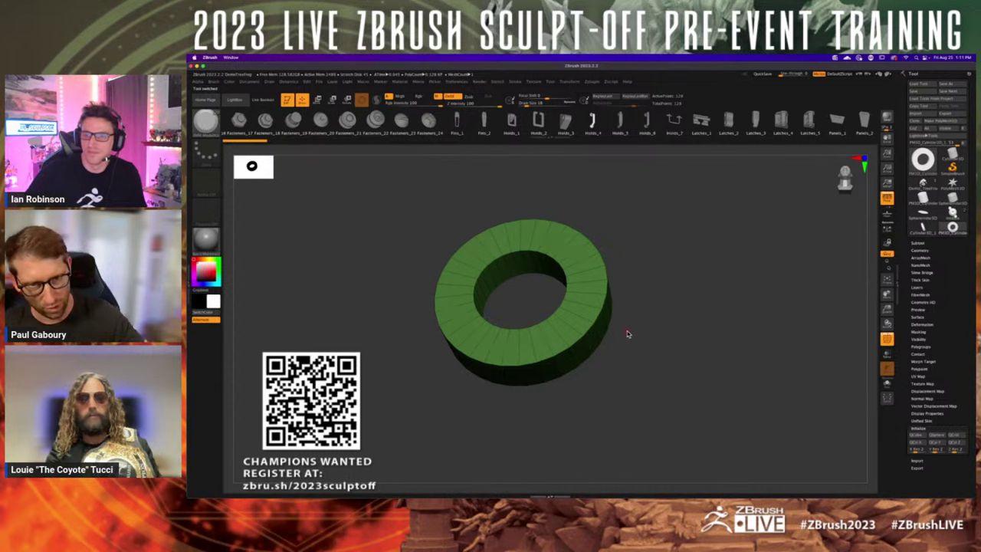
{"action": "left_click_drag", "start_coordinate": [629, 331], "coordinate": [594, 321]}
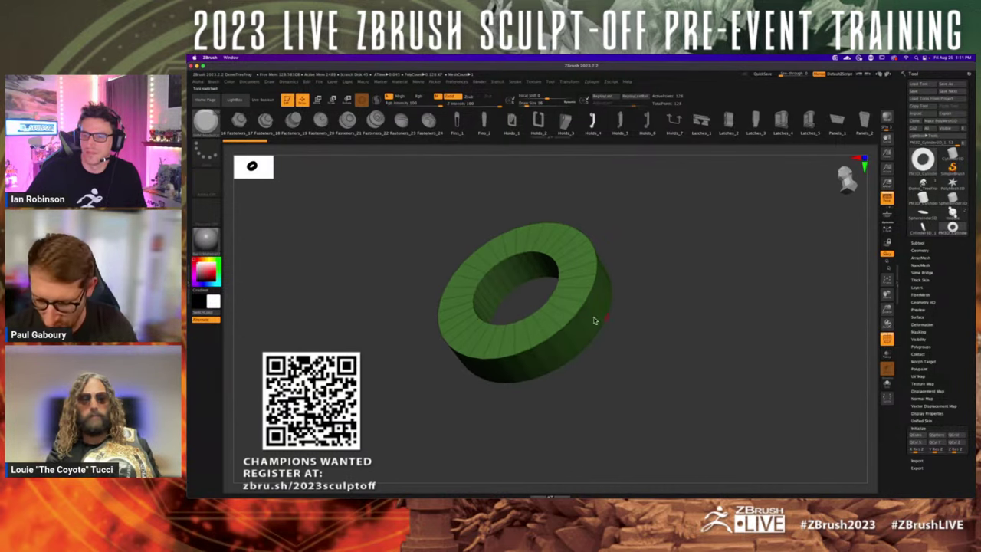
{"action": "key", "text": "b"}
{"action": "key", "text": "z"}
{"action": "key", "text": "m"}
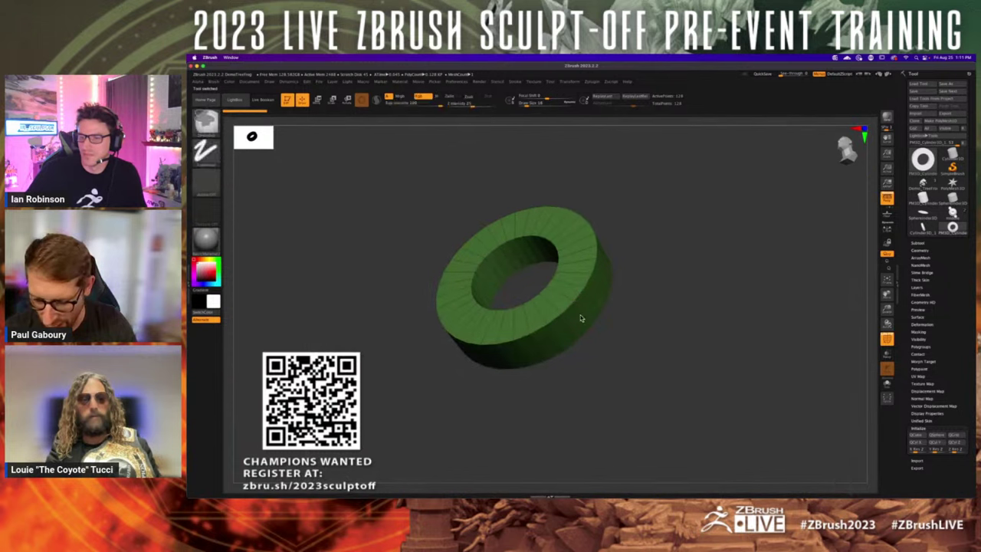
- Bevel the complete outer and inner edge loops of the ring's top face with ZModeler
{"action": "right_click_drag", "start_coordinate": [582, 318], "coordinate": [584, 297], "text": "ctrl"}
{"action": "key", "text": "space"}
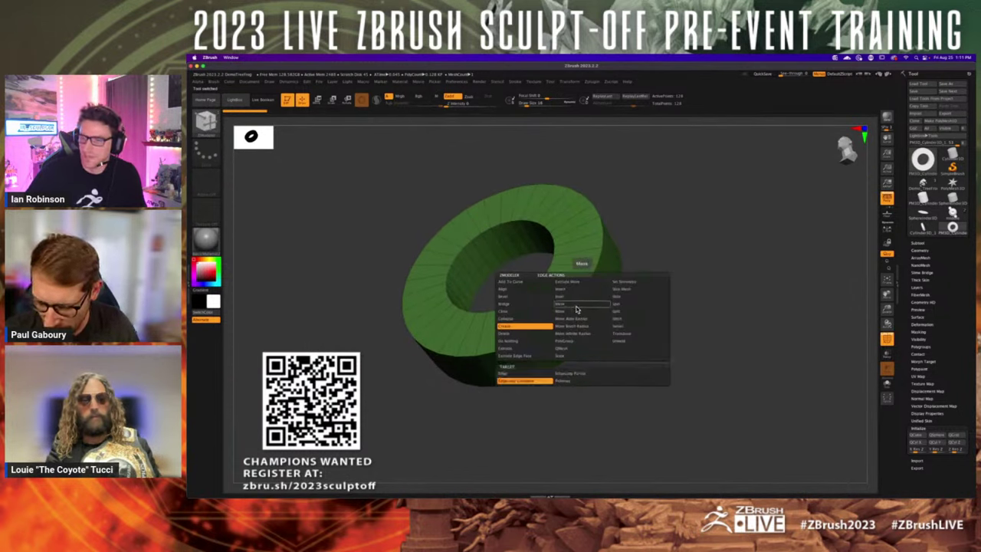
{"action": "left_click", "coordinate": [535, 297]}
{"action": "left_click_drag", "start_coordinate": [578, 299], "coordinate": [570, 281]}
{"action": "right_click_drag", "start_coordinate": [570, 280], "coordinate": [542, 284]}
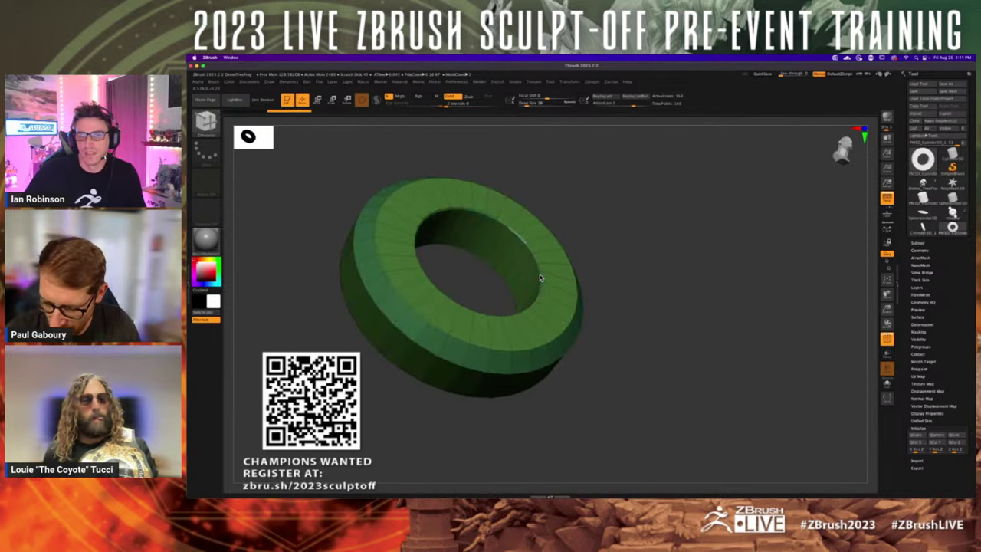
{"action": "left_click_drag", "start_coordinate": [541, 279], "coordinate": [545, 273]}
{"action": "right_click_drag", "start_coordinate": [587, 307], "coordinate": [568, 290]}
- Insert a single edge loop around the ring's outer wall, using the Single EdgeLoop target
{"action": "key", "text": "space"}
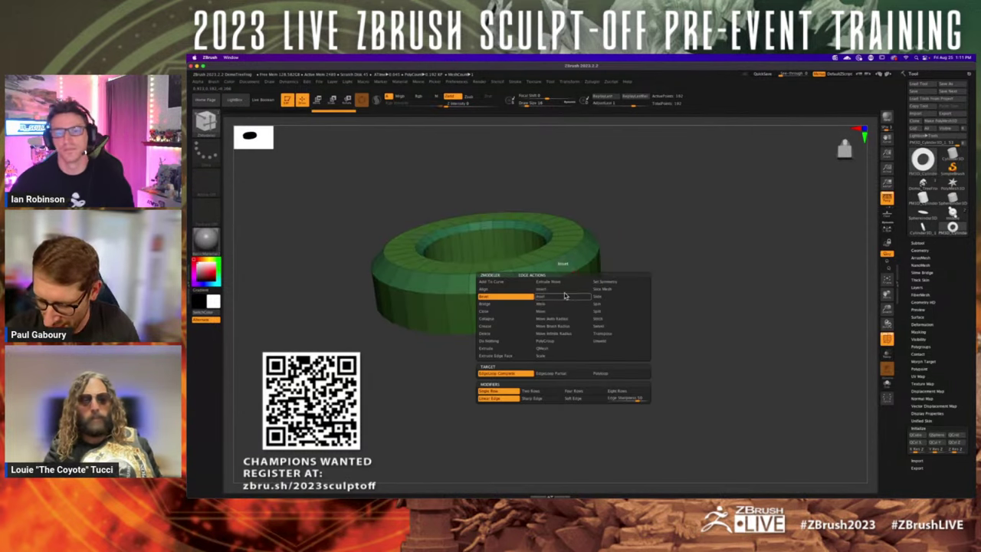
{"action": "left_click", "coordinate": [563, 289]}
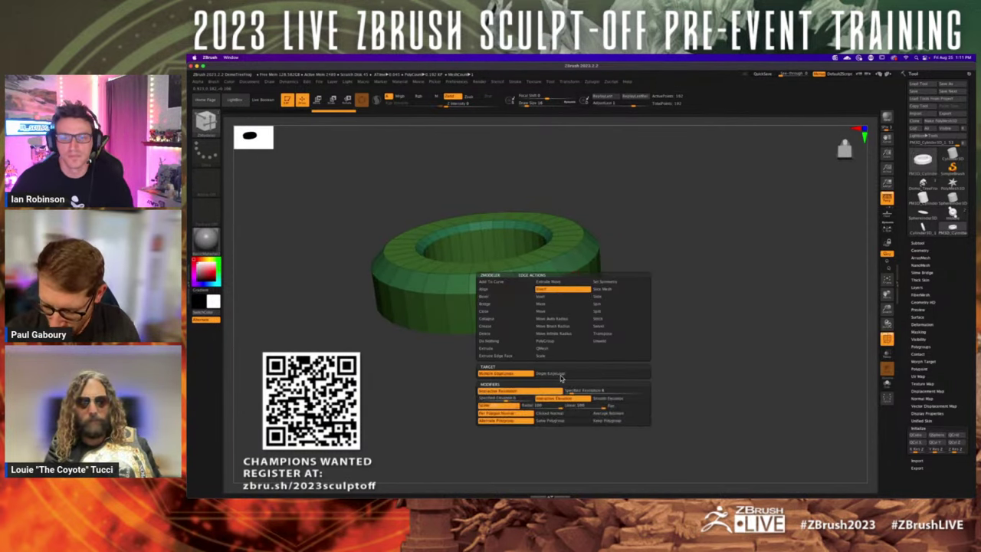
{"action": "left_click", "coordinate": [560, 375]}
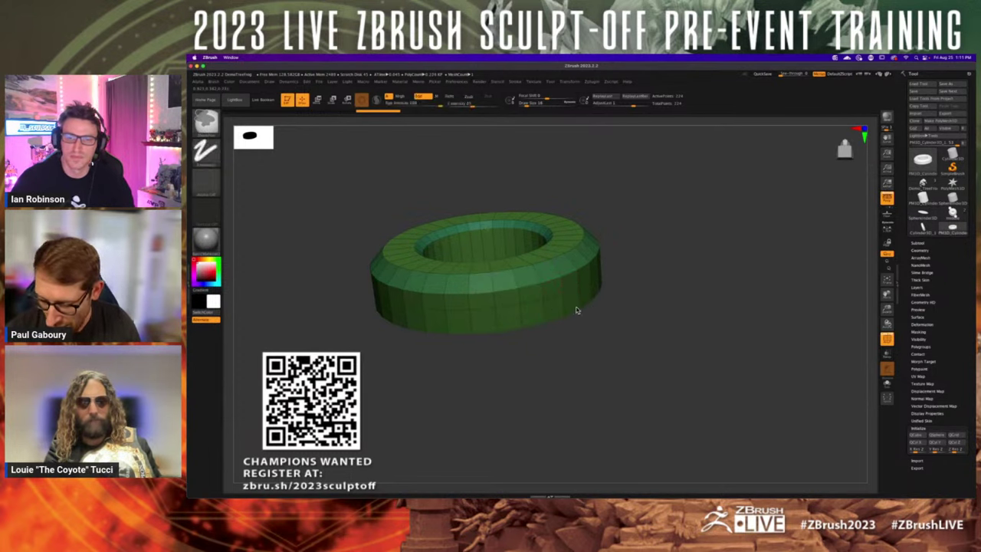
{"action": "right_click_drag", "start_coordinate": [574, 309], "coordinate": [567, 310]}
- QMesh the lower outer polyloop outward into a flange and bevel the flange's upper outer edge
{"action": "key", "text": "space"}
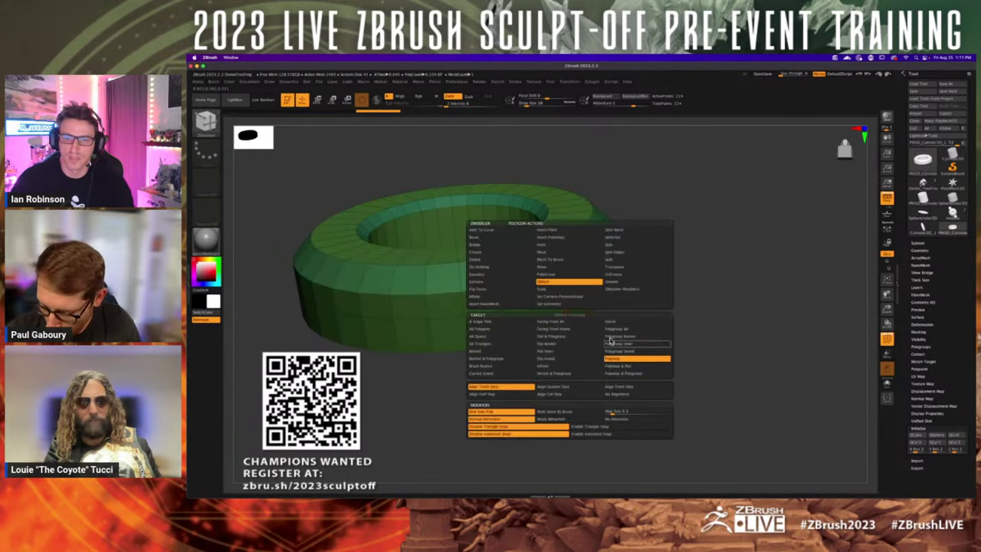
{"action": "left_click", "coordinate": [636, 358]}
{"action": "left_click_drag", "start_coordinate": [570, 310], "coordinate": [585, 324]}
{"action": "key", "text": "space"}
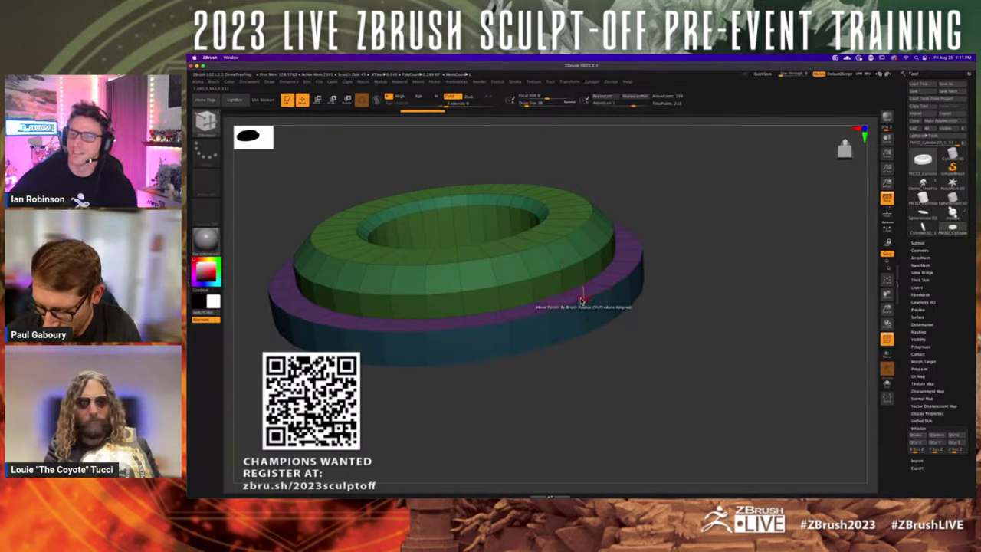
{"action": "left_click", "coordinate": [596, 298], "text": "alt"}
- Insert multiple edge loops across the ring's top face, using Specified Elevation to keep them flat
{"action": "right_click_drag", "start_coordinate": [619, 304], "coordinate": [583, 304], "text": "ctrl"}
{"action": "key", "text": "space"}
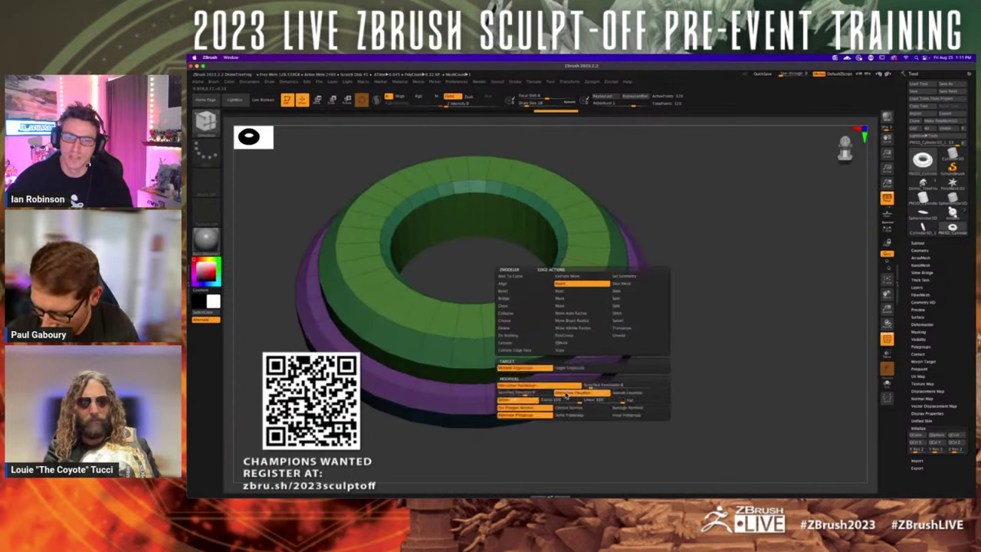
{"action": "left_click", "coordinate": [527, 396]}
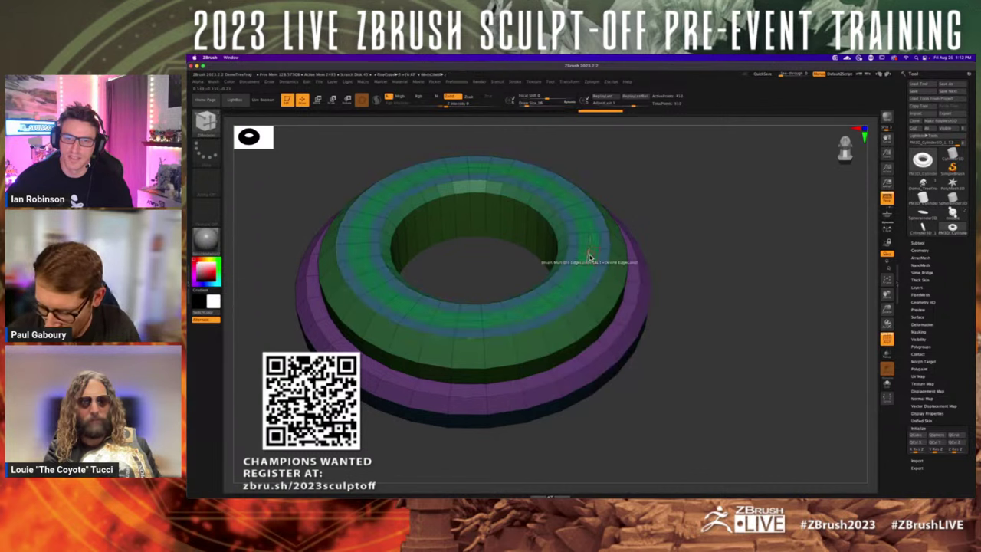
- Insert multiple edge loops into the top face's middle band with Interactive Elevation and a Radial profile, shaping concentric relief
{"action": "key", "text": "space"}
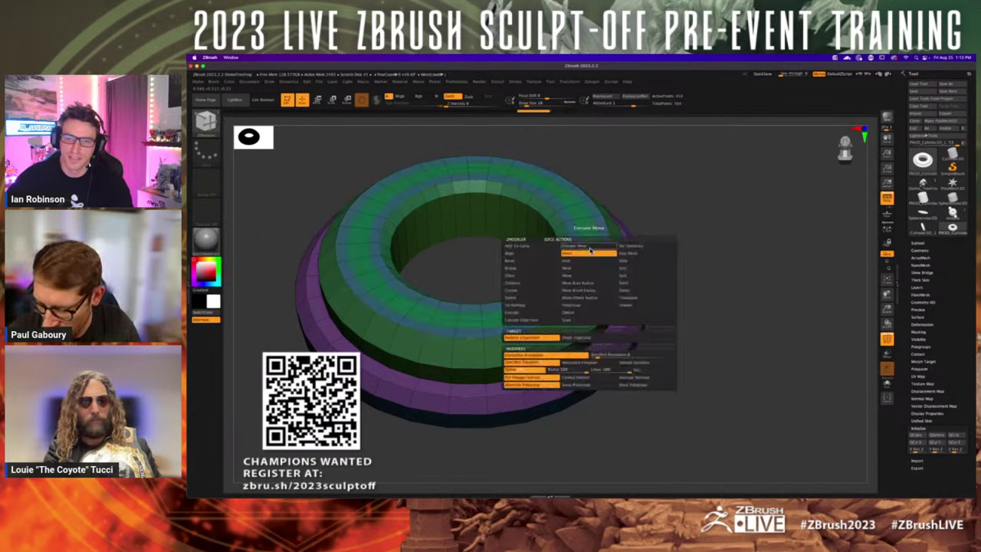
{"action": "left_click", "coordinate": [590, 364]}
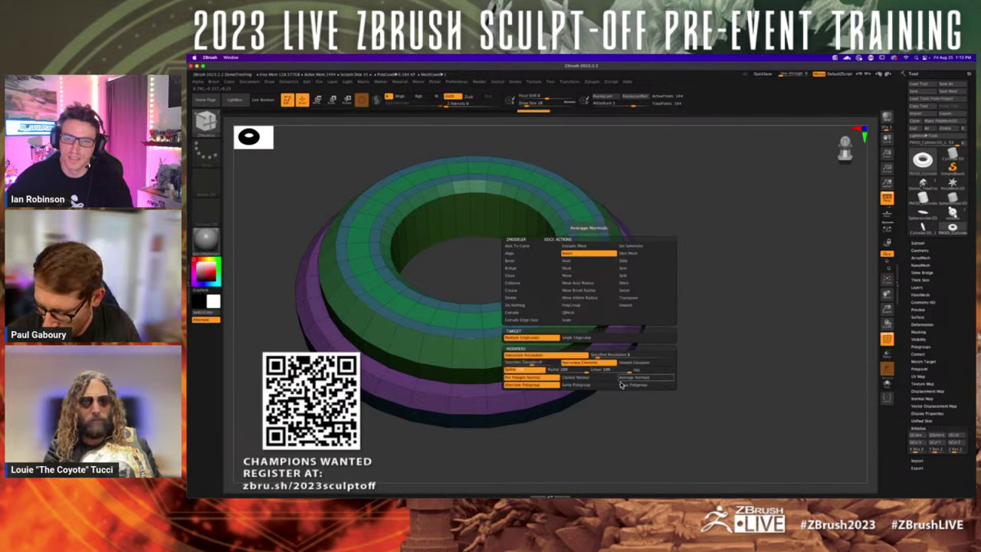
{"action": "left_click", "coordinate": [584, 371]}
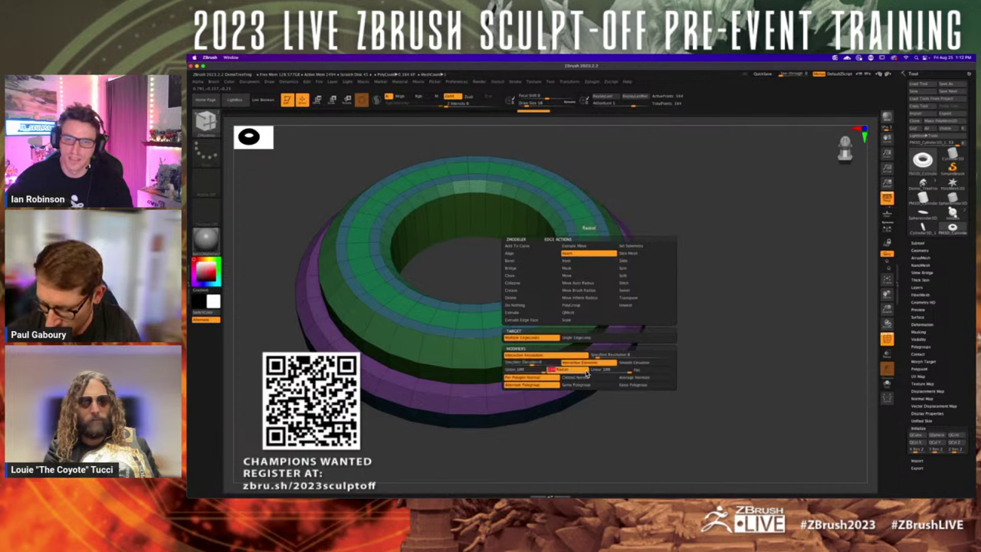
{"action": "right_click_drag", "start_coordinate": [599, 285], "coordinate": [601, 258]}
{"action": "left_click_drag", "start_coordinate": [601, 260], "coordinate": [611, 230]}
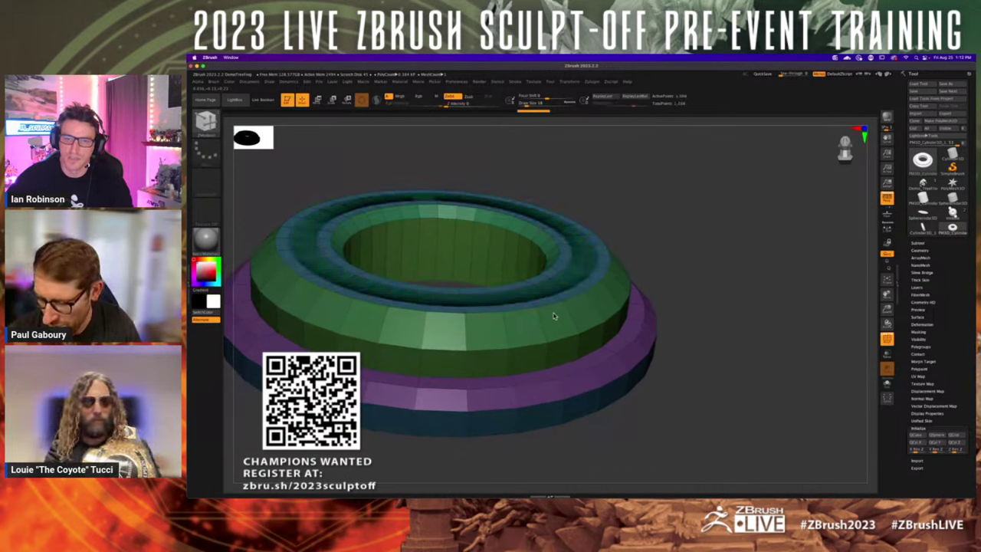
{"action": "left_click_drag", "start_coordinate": [560, 335], "coordinate": [526, 269]}
{"action": "mouse_move", "coordinate": [652, 304]}
{"action": "left_mouse_down", "text": "alt"}
{"action": "mouse_move", "coordinate": [654, 272]}
{"action": "mouse_move", "coordinate": [652, 310]}
{"action": "mouse_move", "coordinate": [652, 297]}
{"action": "left_mouse_up", "text": "alt"}
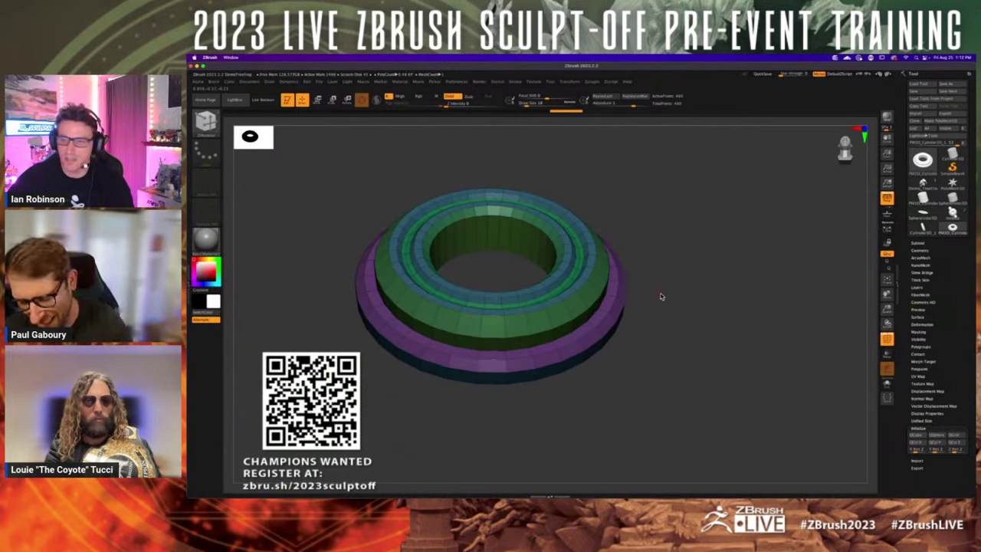
- Turn on Dynamic Subdiv for the ring and hide the polyframe to preview the smoothed shape
{"action": "mouse_move", "coordinate": [654, 307]}
{"action": "right_mouse_down", "text": "ctrl"}
{"action": "mouse_move", "coordinate": [639, 324]}
{"action": "mouse_move", "coordinate": [584, 319]}
{"action": "mouse_move", "coordinate": [606, 317]}
{"action": "right_mouse_up", "text": "ctrl"}
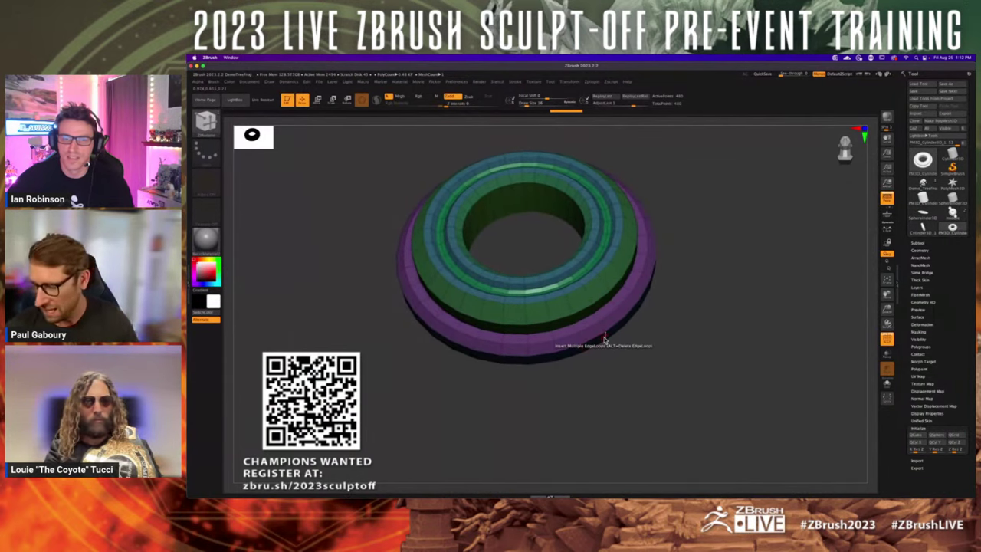
{"action": "key", "text": "shift+d"}
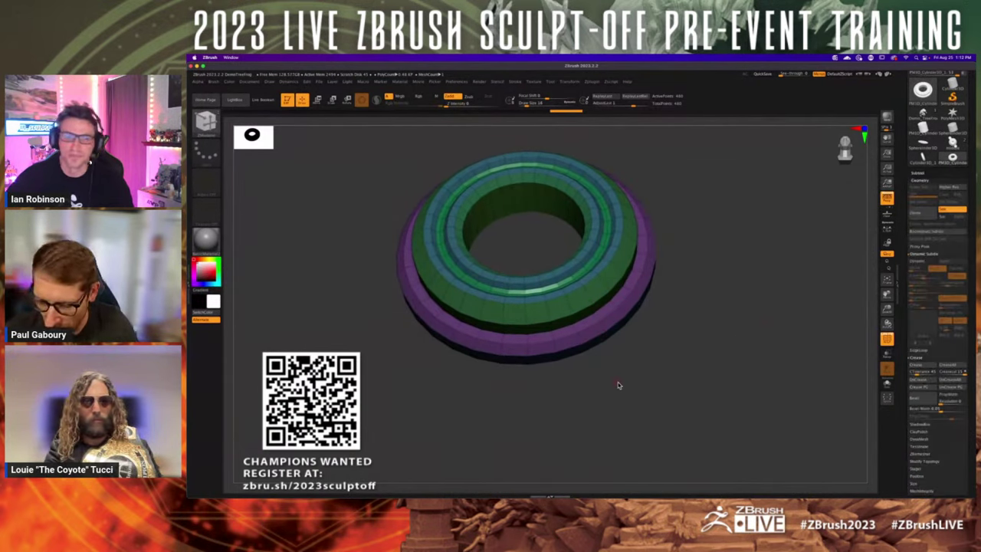
{"action": "key", "text": "d"}
{"action": "key", "text": "shift+f"}
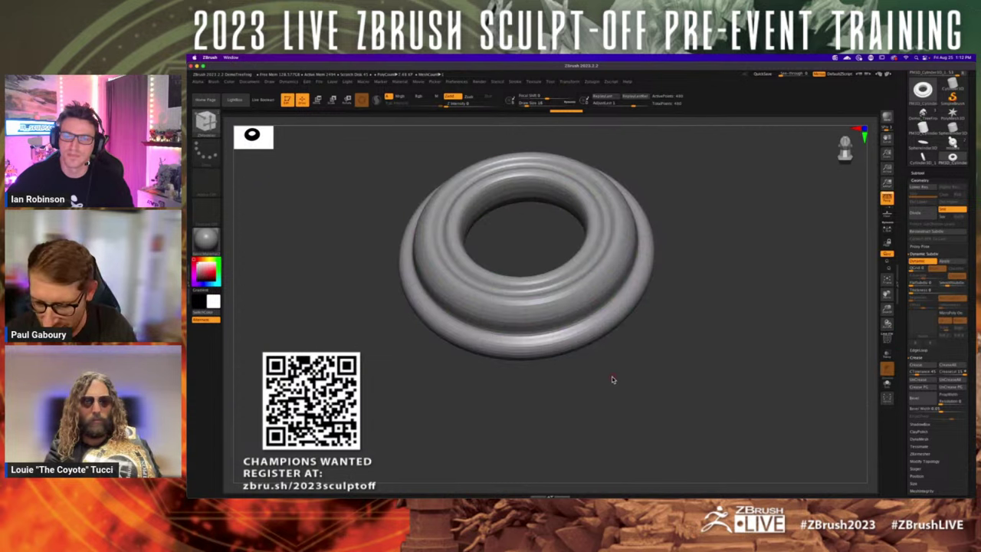
{"action": "left_click_drag", "start_coordinate": [613, 378], "coordinate": [612, 358]}
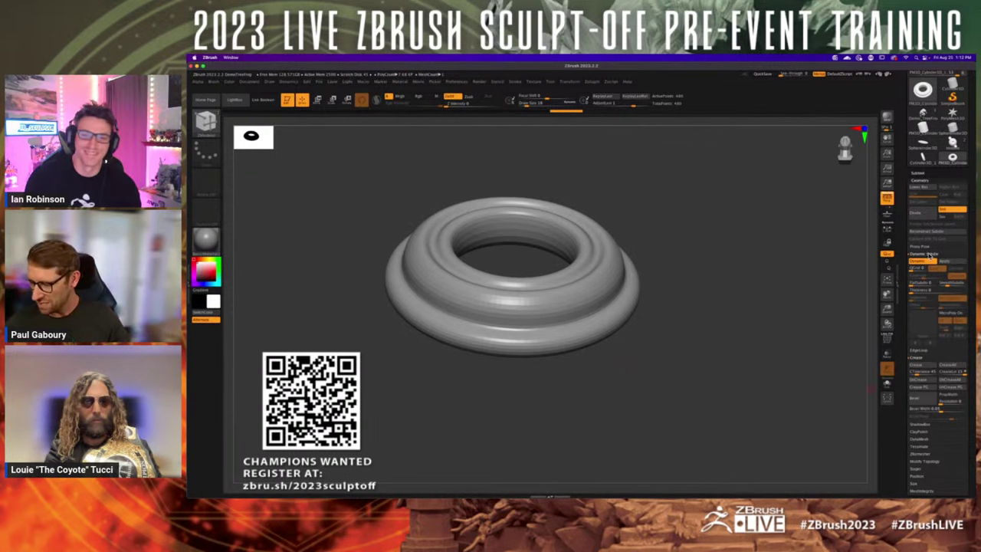
- Crease the ring along its polygroup borders and set the crease level to 2 for slightly softened edges
{"action": "left_click", "coordinate": [932, 255]}
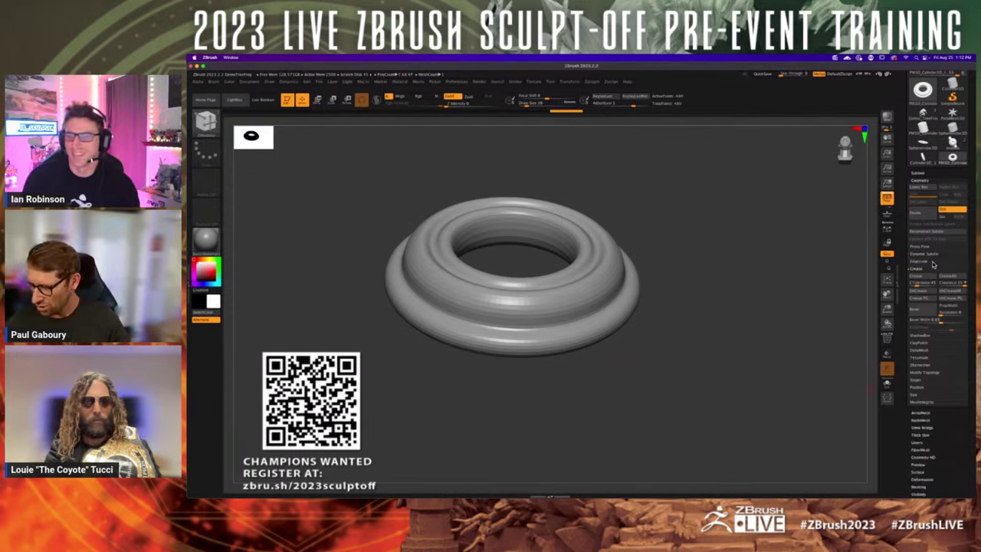
{"action": "left_click", "coordinate": [924, 303]}
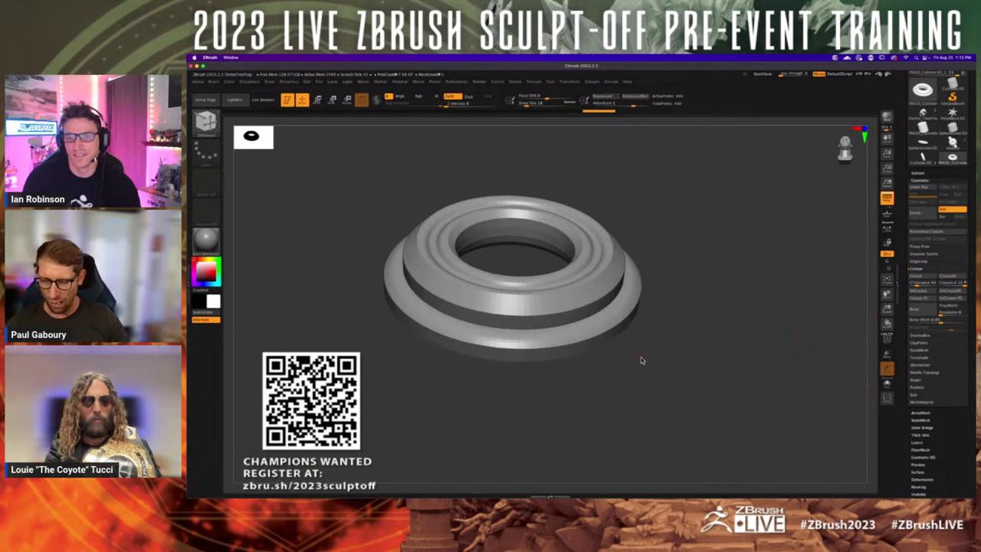
{"action": "mouse_move", "coordinate": [650, 352]}
{"action": "left_mouse_down"}
{"action": "mouse_move", "coordinate": [655, 366]}
{"action": "mouse_move", "coordinate": [642, 357]}
{"action": "mouse_move", "coordinate": [650, 350]}
{"action": "mouse_move", "coordinate": [654, 370]}
{"action": "mouse_move", "coordinate": [653, 359]}
{"action": "left_mouse_up"}
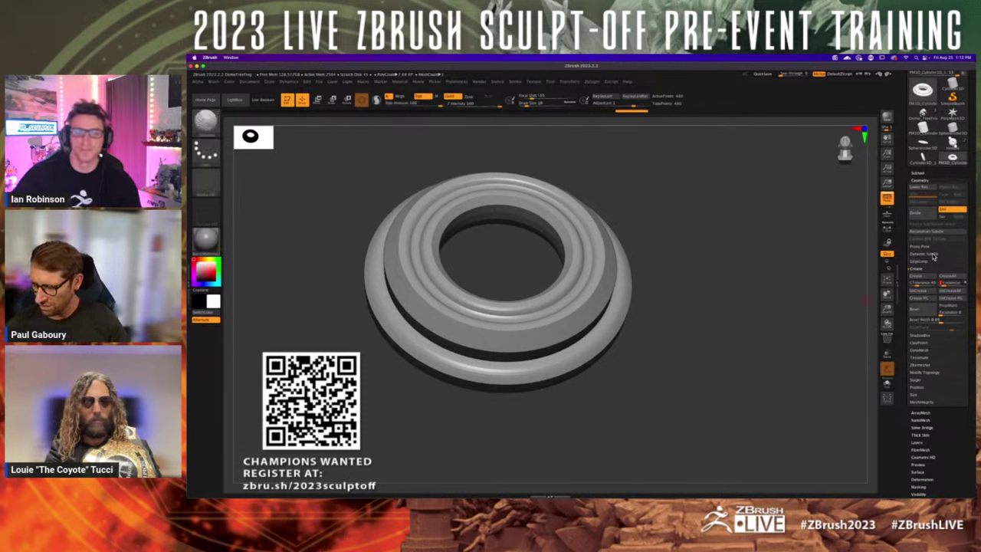
{"action": "left_click", "coordinate": [929, 254]}
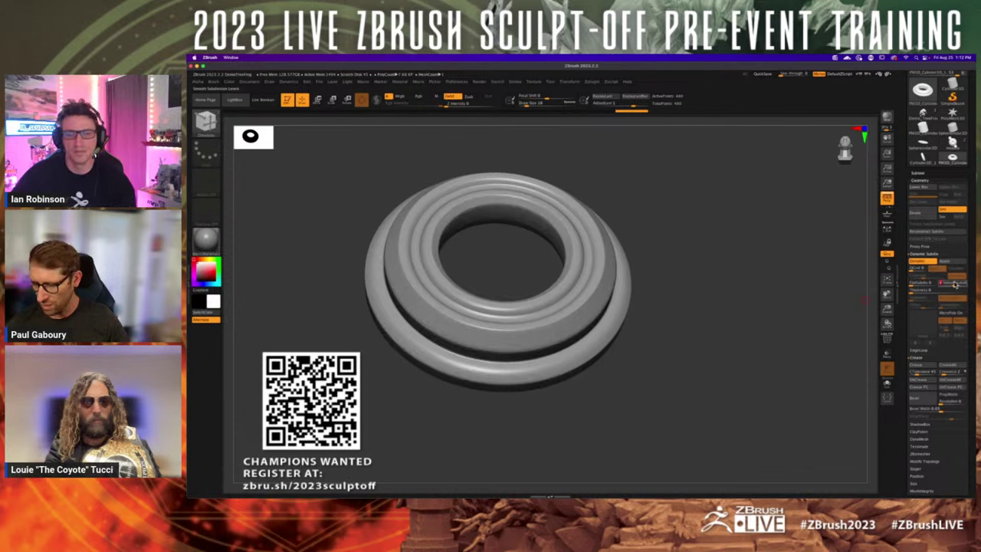
- Try to duplicate the ring into an evenly spaced row of copies along its axis
{"action": "left_click_drag", "start_coordinate": [693, 389], "coordinate": [694, 355]}
{"action": "key", "text": "w"}
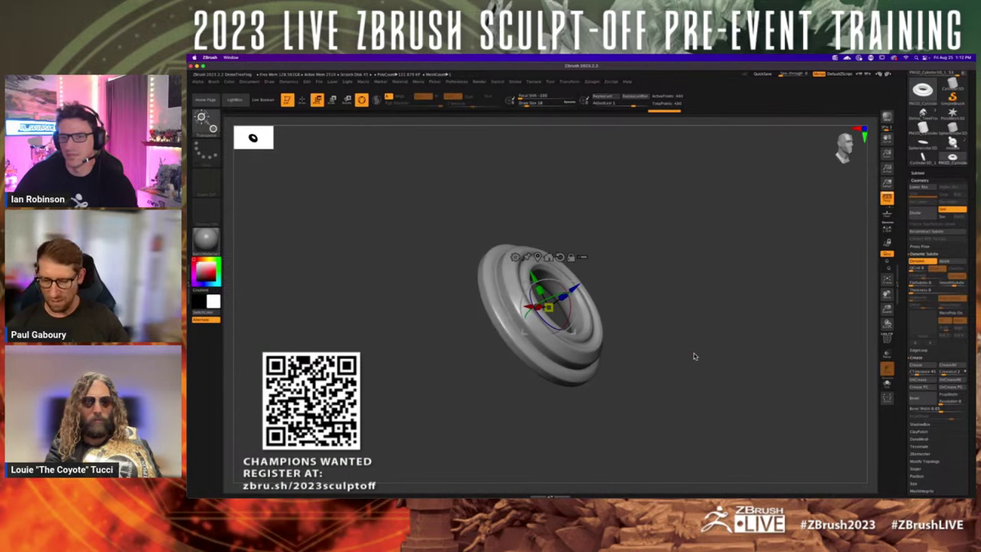
{"action": "right_click_drag", "start_coordinate": [576, 289], "coordinate": [597, 268]}
{"action": "mouse_move", "coordinate": [604, 270]}
{"action": "left_mouse_down"}
{"action": "mouse_move", "coordinate": [578, 286]}
{"action": "mouse_move", "coordinate": [736, 176]}
{"action": "mouse_move", "coordinate": [613, 272]}
{"action": "mouse_move", "coordinate": [690, 218]}
{"action": "mouse_move", "coordinate": [651, 262]}
{"action": "mouse_move", "coordinate": [679, 235]}
{"action": "mouse_move", "coordinate": [715, 225]}
{"action": "mouse_move", "coordinate": [791, 164]}
{"action": "left_mouse_up"}
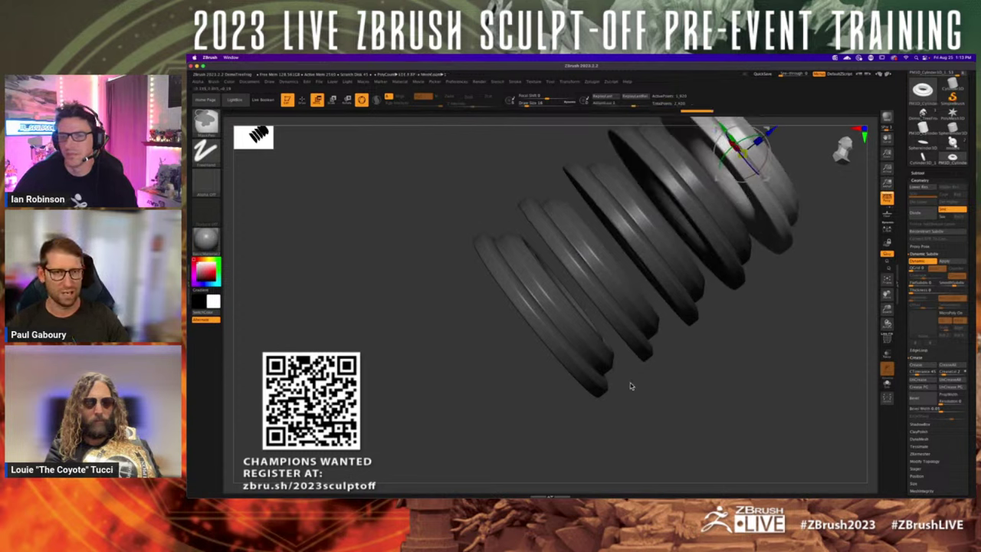
{"action": "key", "text": "ctrl+z"}
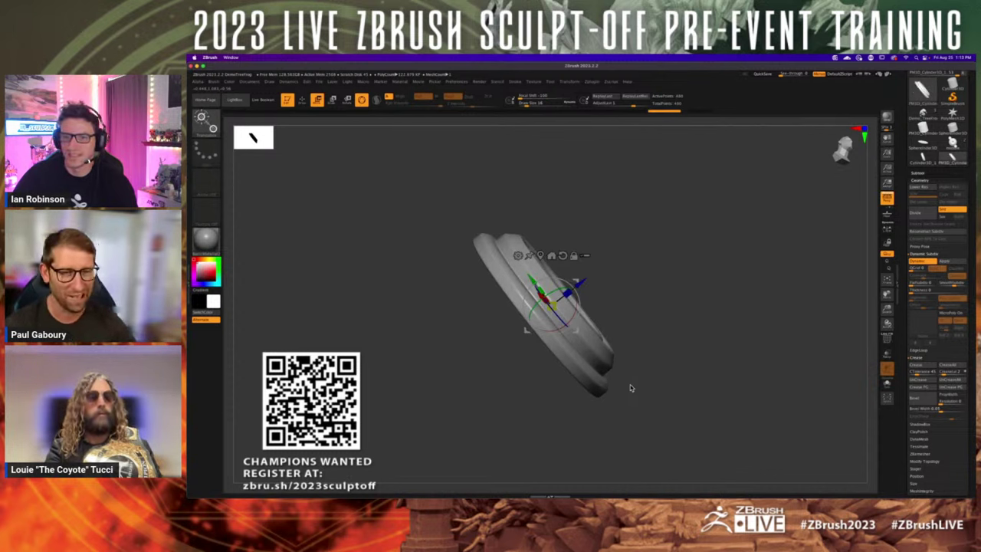
- Duplicate the ring once along its axis and replace the unmasked copy with the Fasteners_24 part from the IMM ModelKit brush
{"action": "left_click_drag", "start_coordinate": [657, 289], "coordinate": [659, 272]}
{"action": "left_click_drag", "start_coordinate": [584, 290], "coordinate": [637, 251], "text": "ctrl"}
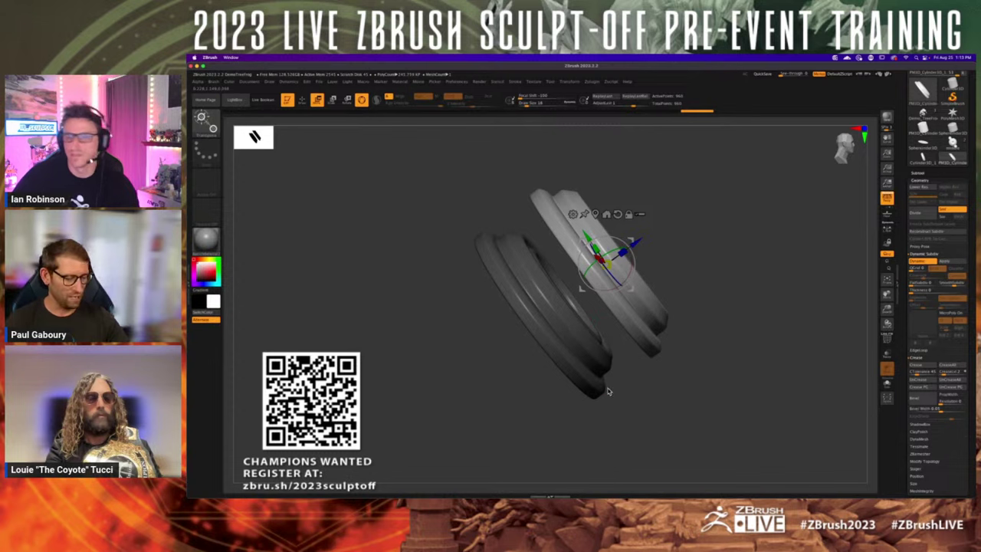
{"action": "key", "text": "b"}
{"action": "key", "text": "i"}
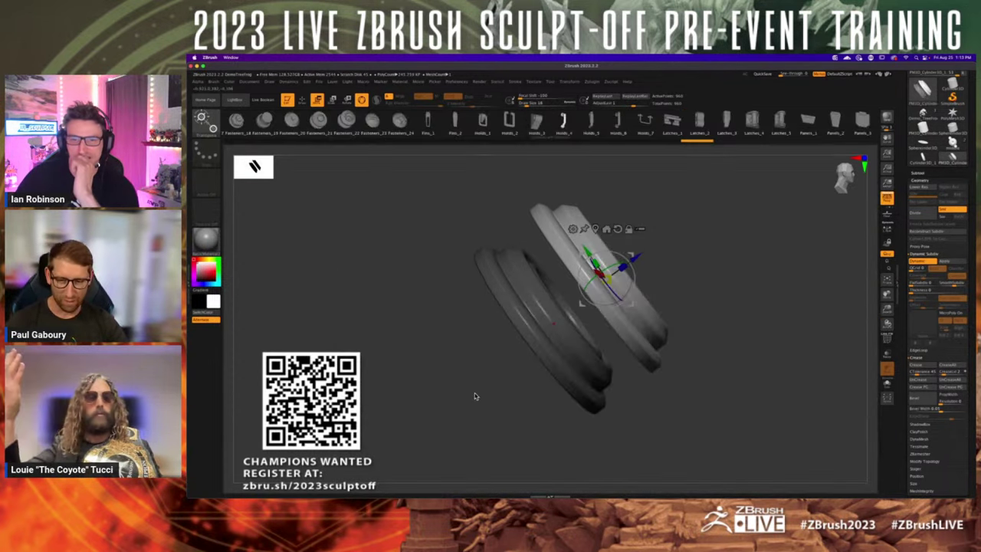
{"action": "left_click", "coordinate": [474, 392]}
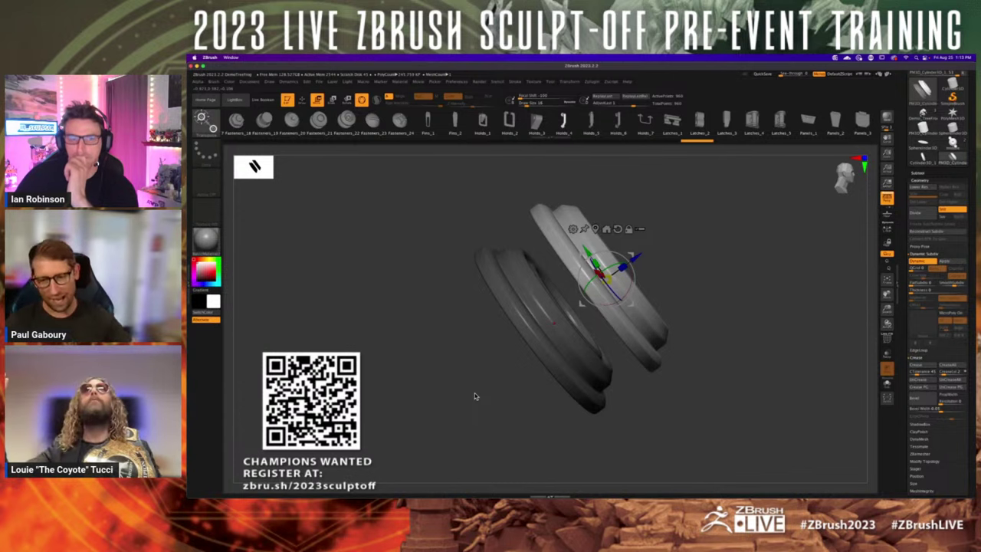
{"action": "mouse_move", "coordinate": [746, 313]}
{"action": "left_mouse_down"}
{"action": "mouse_move", "coordinate": [728, 326]}
{"action": "mouse_move", "coordinate": [721, 362]}
{"action": "mouse_move", "coordinate": [741, 308]}
{"action": "mouse_move", "coordinate": [720, 355]}
{"action": "mouse_move", "coordinate": [729, 329]}
{"action": "mouse_move", "coordinate": [690, 312]}
{"action": "left_mouse_up"}
{"action": "left_click", "coordinate": [399, 120]}
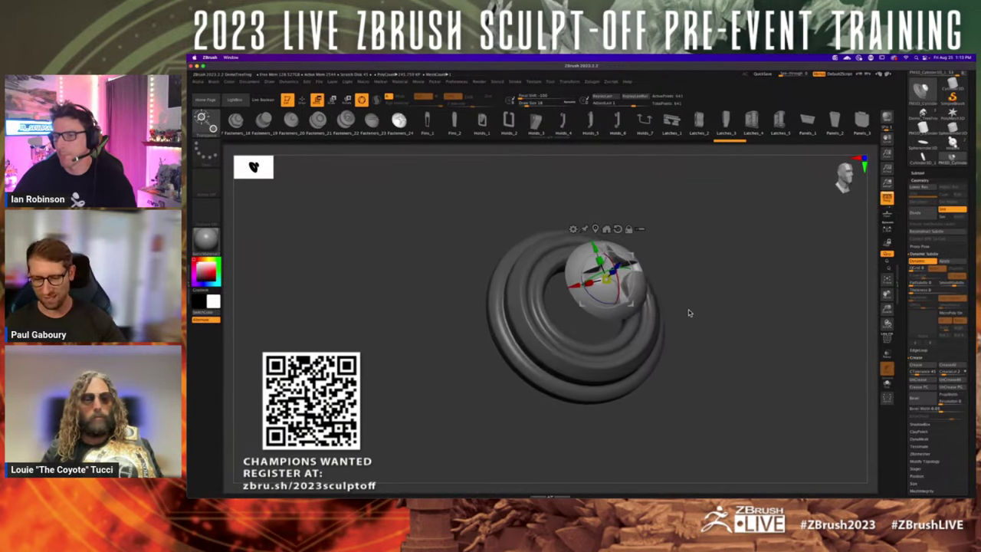
- Move the fastener into the ring's centre opening, return to Draw mode and clear the ring's mask
{"action": "left_click_drag", "start_coordinate": [611, 284], "coordinate": [592, 310]}
{"action": "left_click_drag", "start_coordinate": [694, 269], "coordinate": [605, 322]}
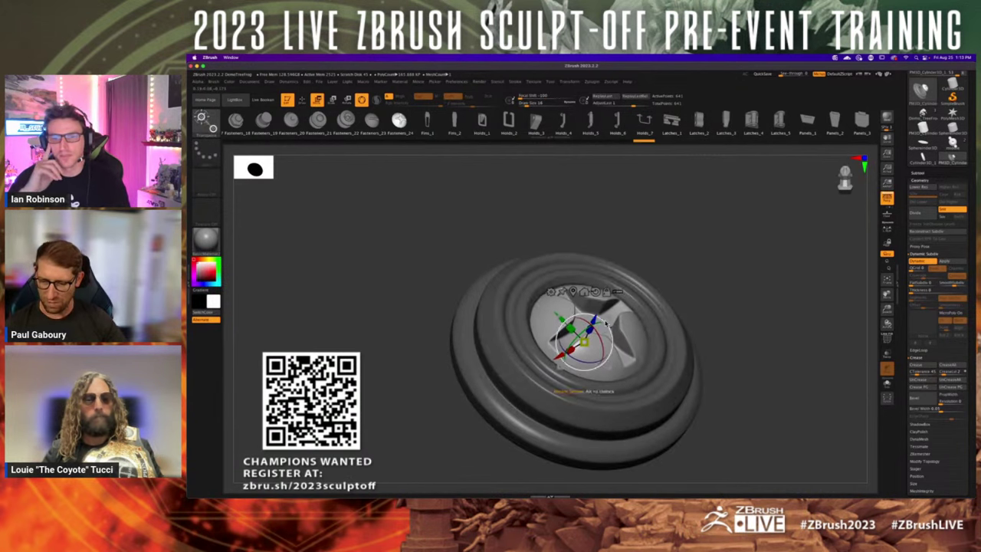
{"action": "mouse_move", "coordinate": [711, 305]}
{"action": "right_mouse_down", "text": "ctrl"}
{"action": "mouse_move", "coordinate": [681, 302]}
{"action": "mouse_move", "coordinate": [679, 337]}
{"action": "mouse_move", "coordinate": [667, 299]}
{"action": "right_mouse_up", "text": "ctrl"}
{"action": "key", "text": "q"}
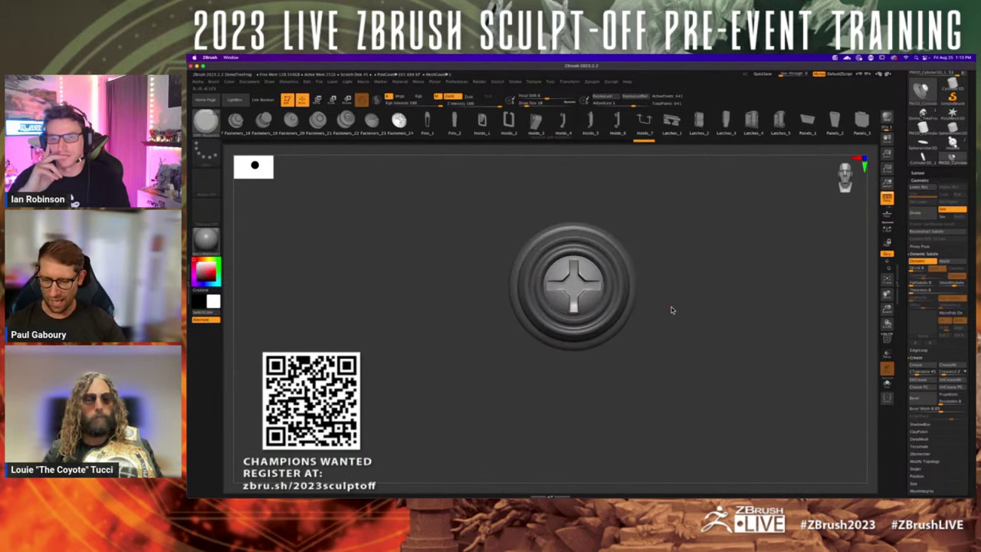
{"action": "left_click_drag", "start_coordinate": [672, 309], "coordinate": [649, 355]}
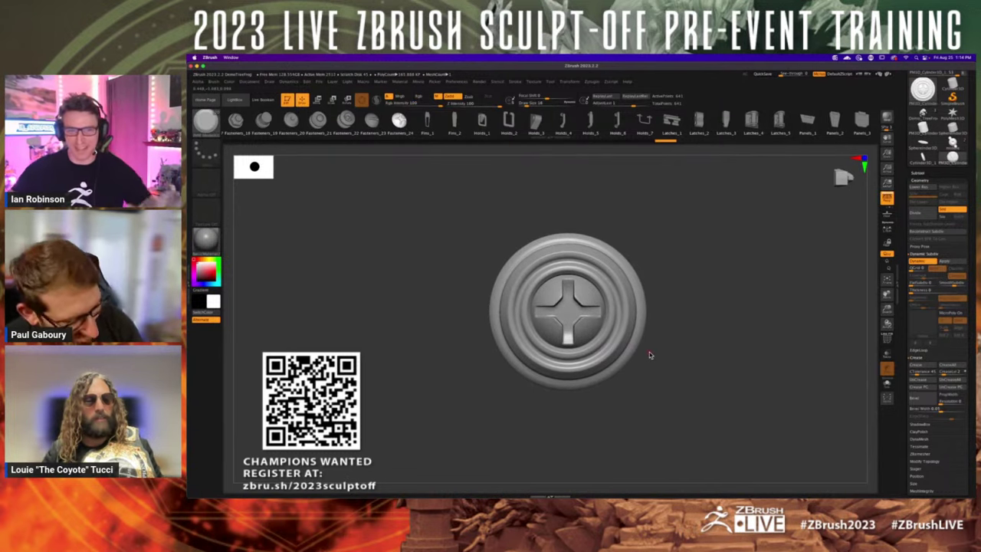
- Expand the Subtool list to check the entry holding the ring and fastener
{"action": "key", "text": "b"}
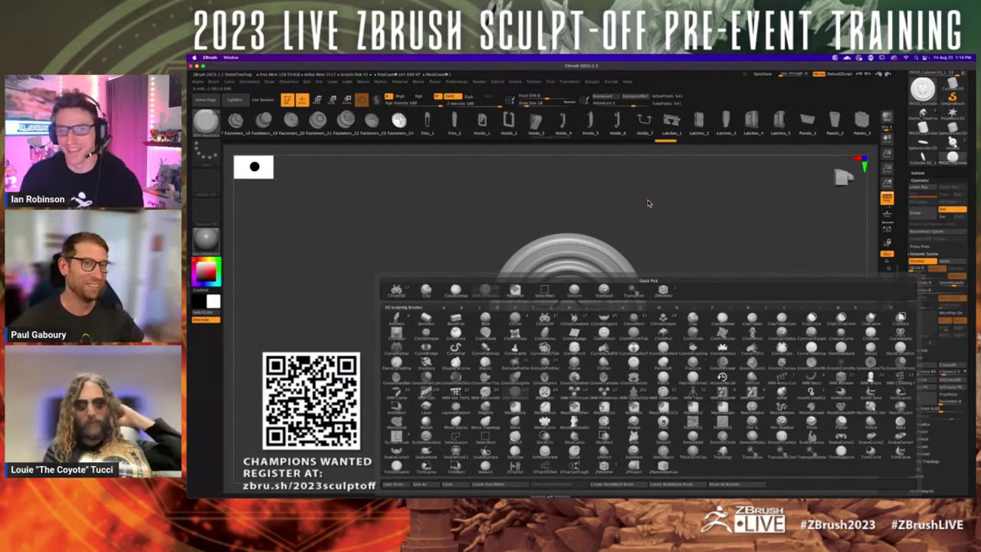
{"action": "key", "text": "Escape"}
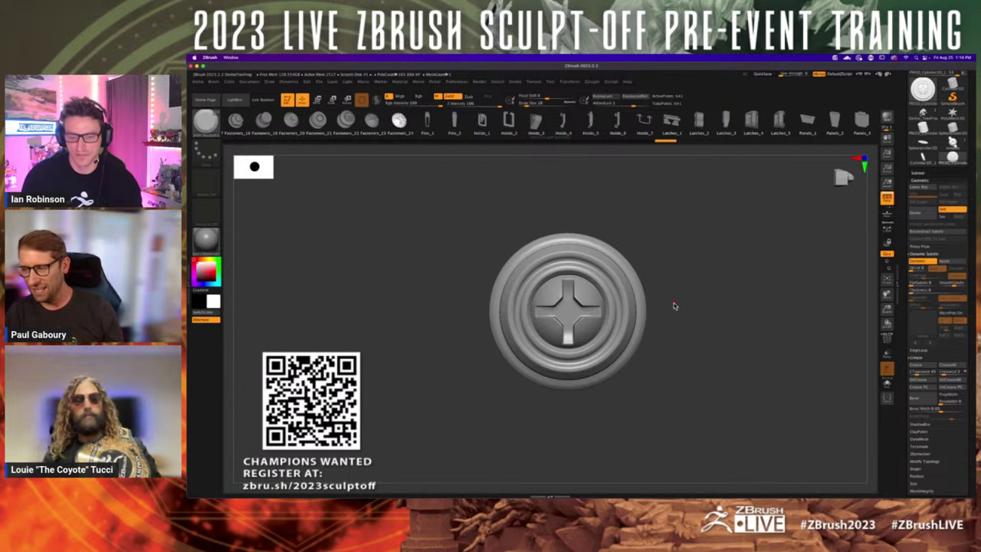
{"action": "left_click", "coordinate": [913, 175]}
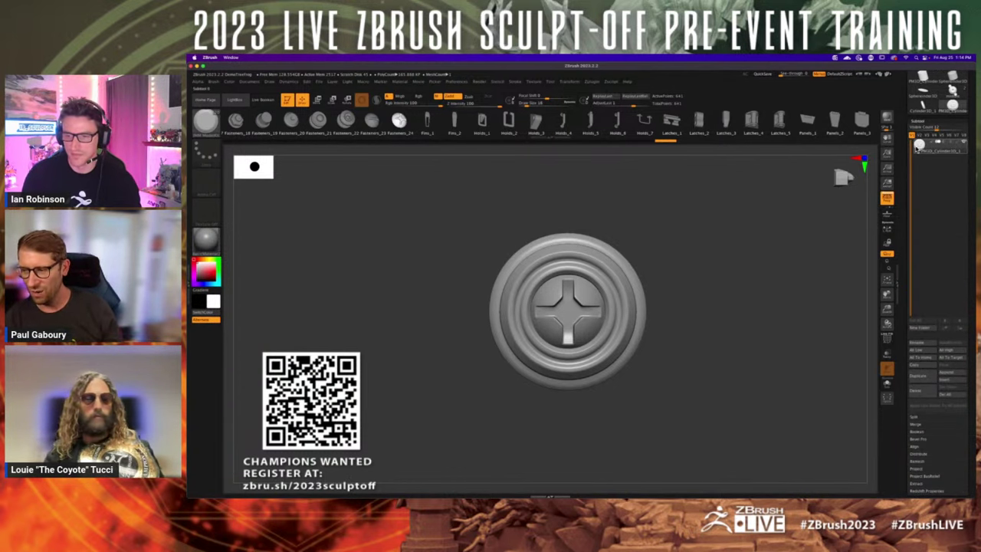
{"action": "mouse_move", "coordinate": [917, 147]}
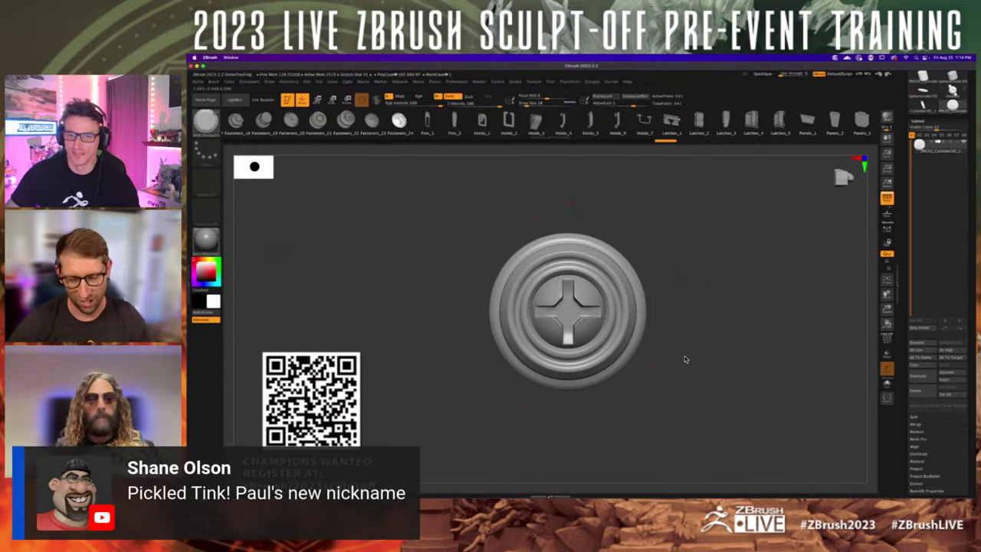
- Create a new InsertMesh brush from the combined ring and fastener, viewed at an angle
{"action": "mouse_move", "coordinate": [684, 359]}
{"action": "left_mouse_down"}
{"action": "mouse_move", "coordinate": [624, 363]}
{"action": "mouse_move", "coordinate": [634, 284]}
{"action": "mouse_move", "coordinate": [655, 316]}
{"action": "mouse_move", "coordinate": [620, 386]}
{"action": "mouse_move", "coordinate": [631, 350]}
{"action": "mouse_move", "coordinate": [633, 364]}
{"action": "mouse_move", "coordinate": [663, 378]}
{"action": "mouse_move", "coordinate": [669, 357]}
{"action": "left_mouse_up"}
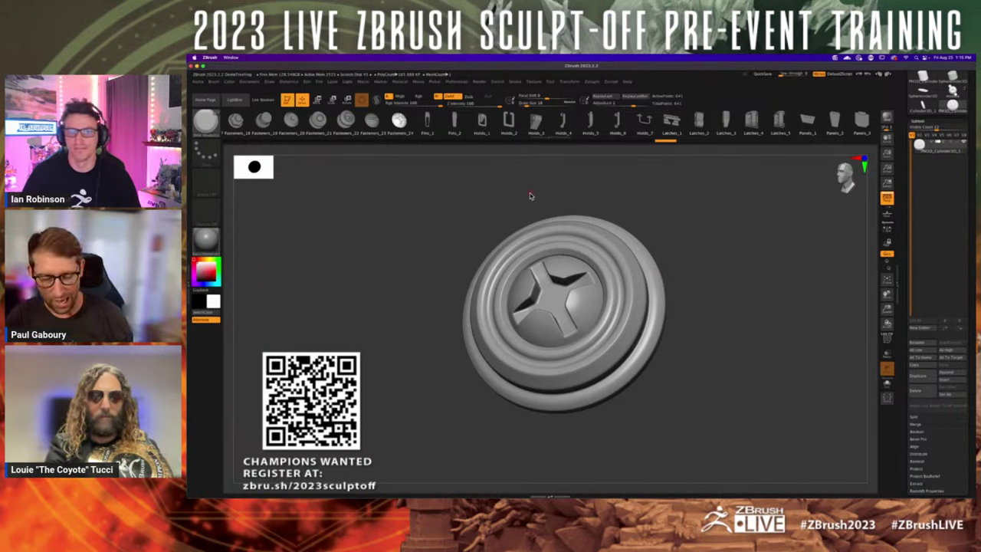
{"action": "key", "text": "b"}
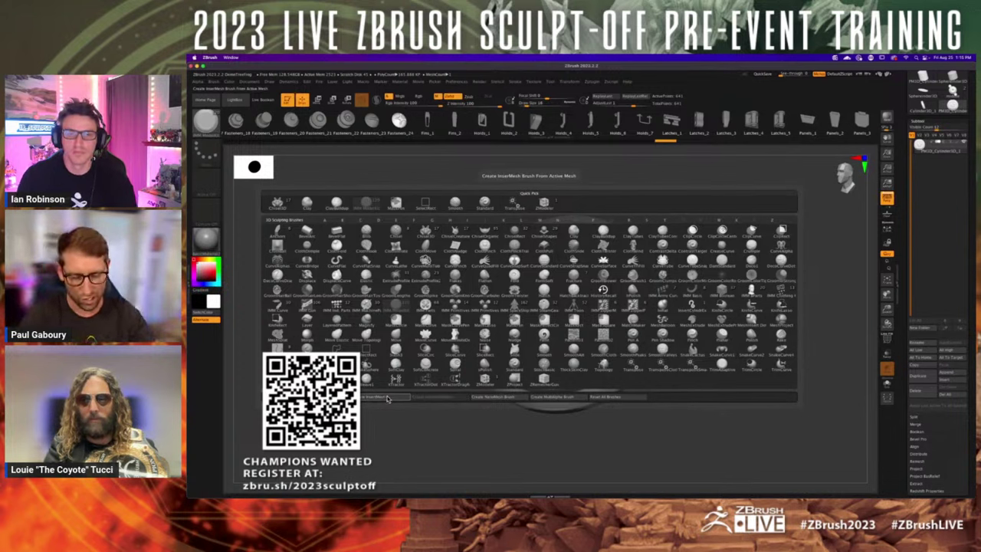
{"action": "left_click", "coordinate": [388, 399]}
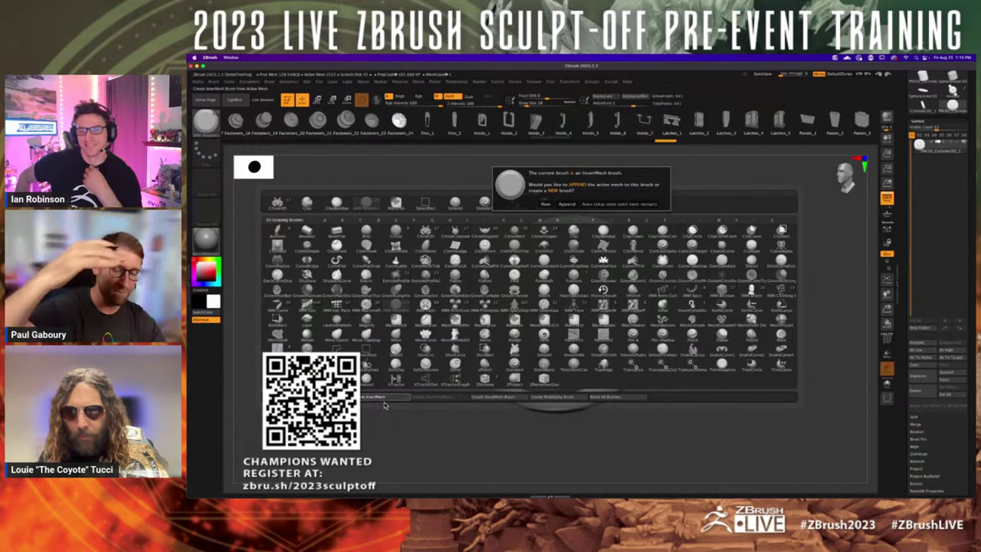
{"action": "left_click", "coordinate": [545, 204]}
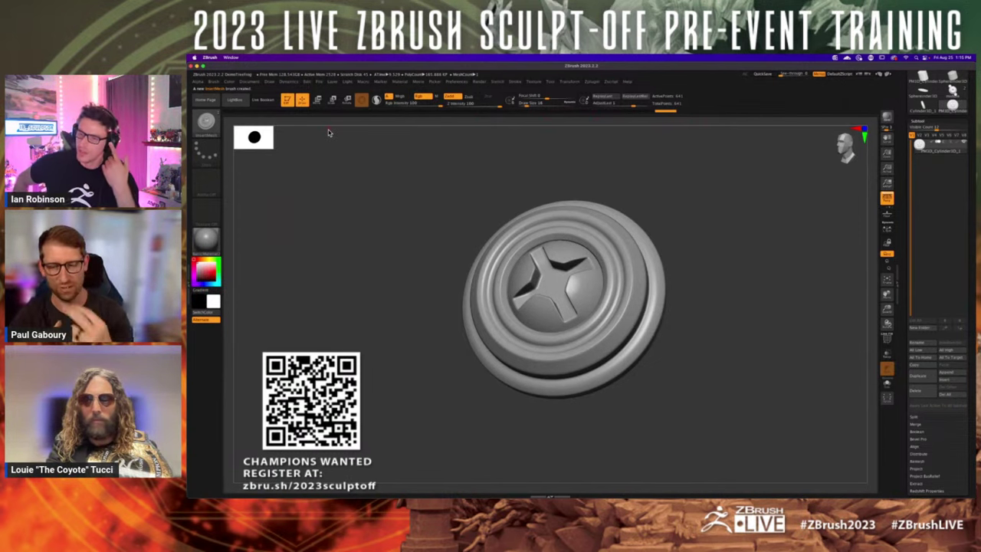
- Append the mesh to the new InsertMesh brush in a side-on orientation
{"action": "left_click_drag", "start_coordinate": [682, 291], "coordinate": [670, 245]}
{"action": "key", "text": "b"}
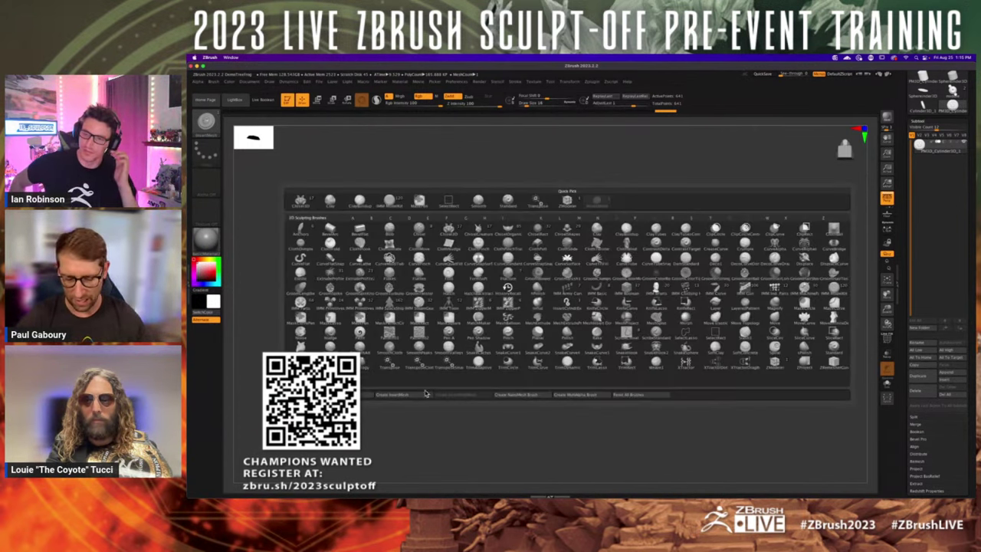
{"action": "left_click", "coordinate": [392, 395]}
{"action": "left_click", "coordinate": [567, 205]}
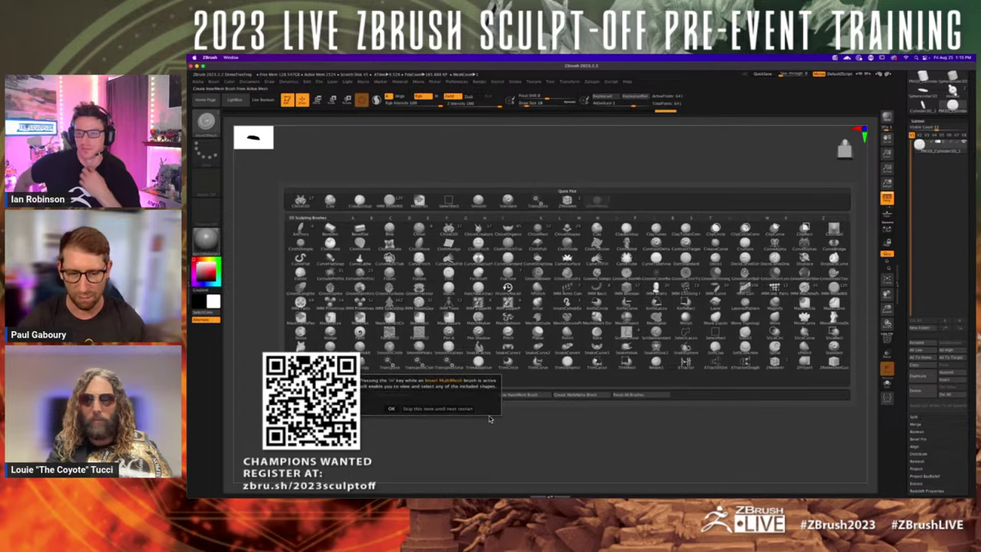
{"action": "left_click", "coordinate": [391, 409]}
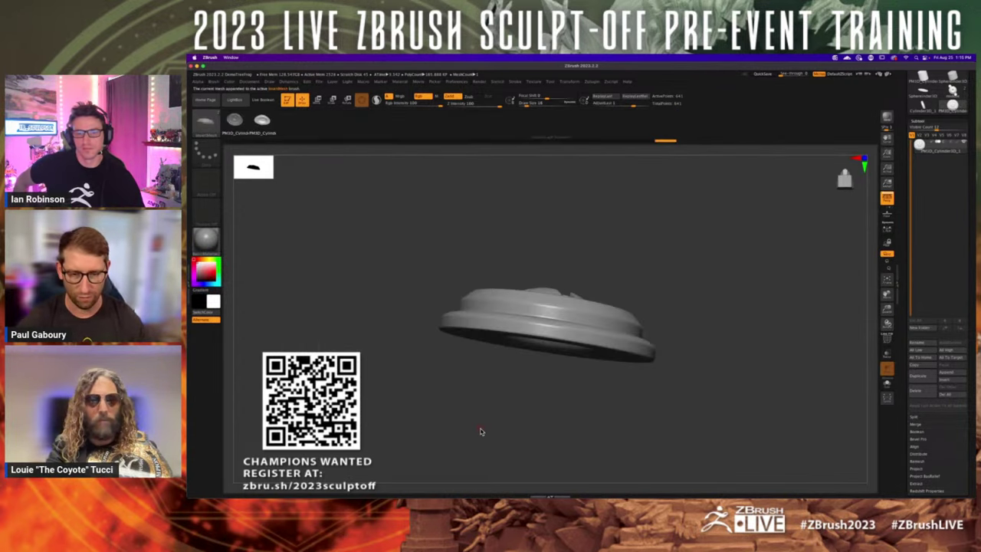
- Append the mesh to the InsertMesh brush facing straight on, with the cross-shaped fastener toward the view
{"action": "mouse_move", "coordinate": [657, 274]}
{"action": "left_mouse_down"}
{"action": "mouse_move", "coordinate": [646, 351]}
{"action": "mouse_move", "coordinate": [613, 308]}
{"action": "left_mouse_up"}
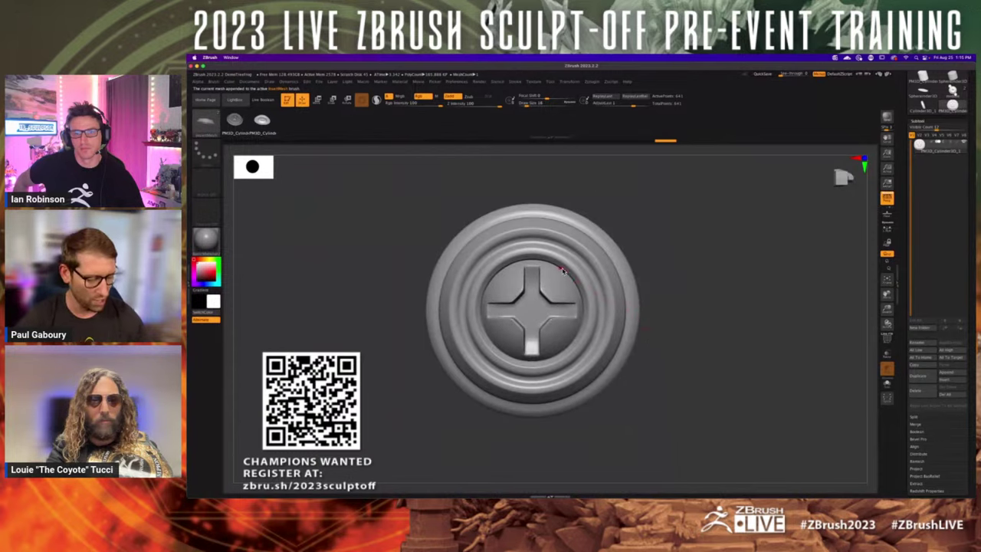
{"action": "key", "text": "b"}
{"action": "left_click", "coordinate": [387, 473]}
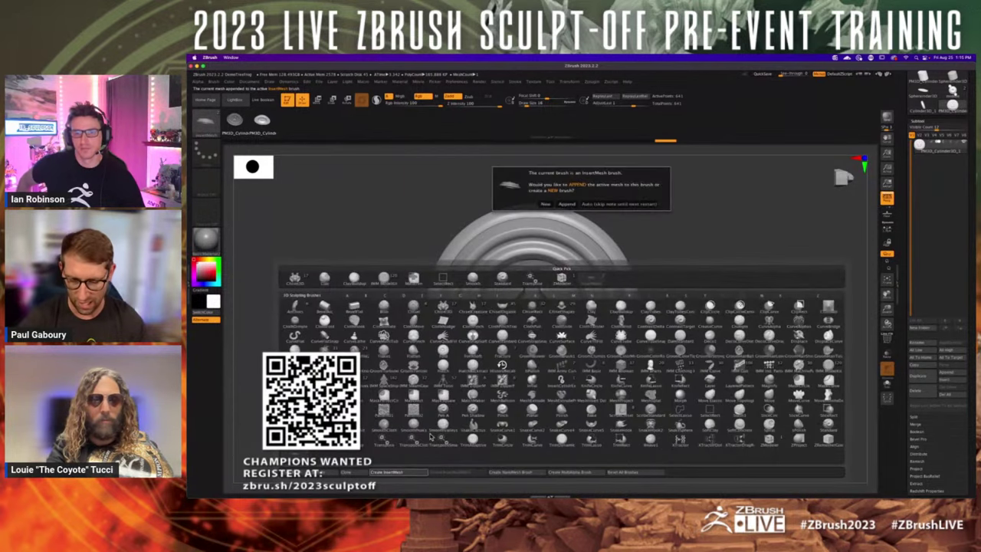
{"action": "left_click", "coordinate": [567, 204]}
- Append the mesh to the InsertMesh brush with its back side facing the view
{"action": "left_click_drag", "start_coordinate": [557, 316], "coordinate": [612, 316]}
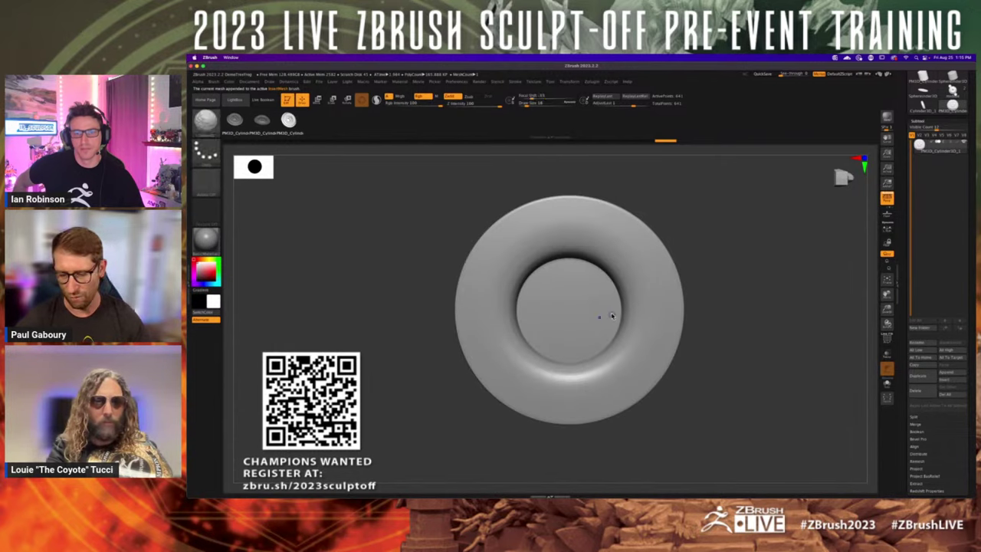
{"action": "key", "text": "b"}
{"action": "left_click", "coordinate": [398, 476]}
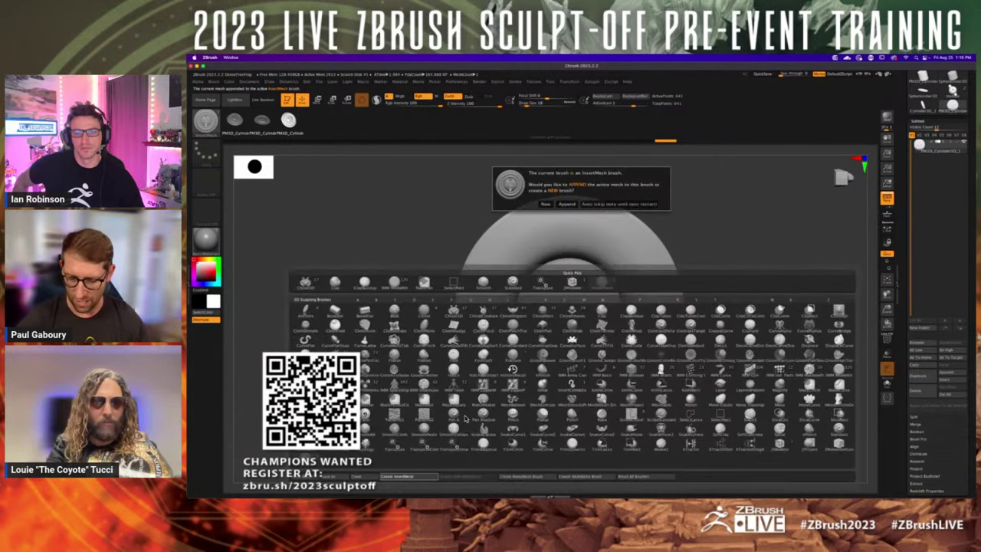
{"action": "left_click", "coordinate": [567, 204]}
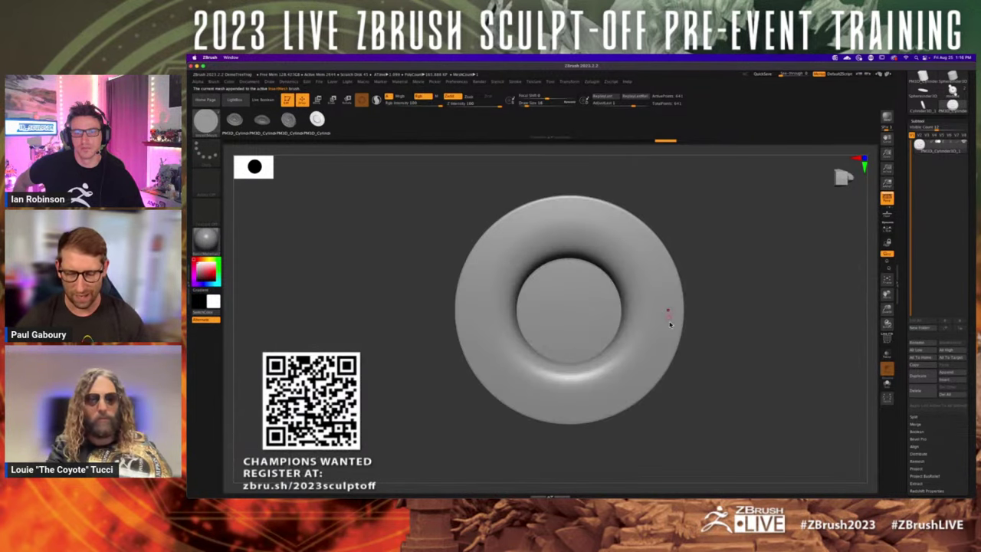
- Face the mesh's front again and add it to the InsertMesh brush as a fifth entry with From Mesh
{"action": "mouse_move", "coordinate": [670, 324]}
{"action": "right_mouse_down"}
{"action": "mouse_move", "coordinate": [601, 342]}
{"action": "mouse_move", "coordinate": [433, 334]}
{"action": "right_mouse_up"}
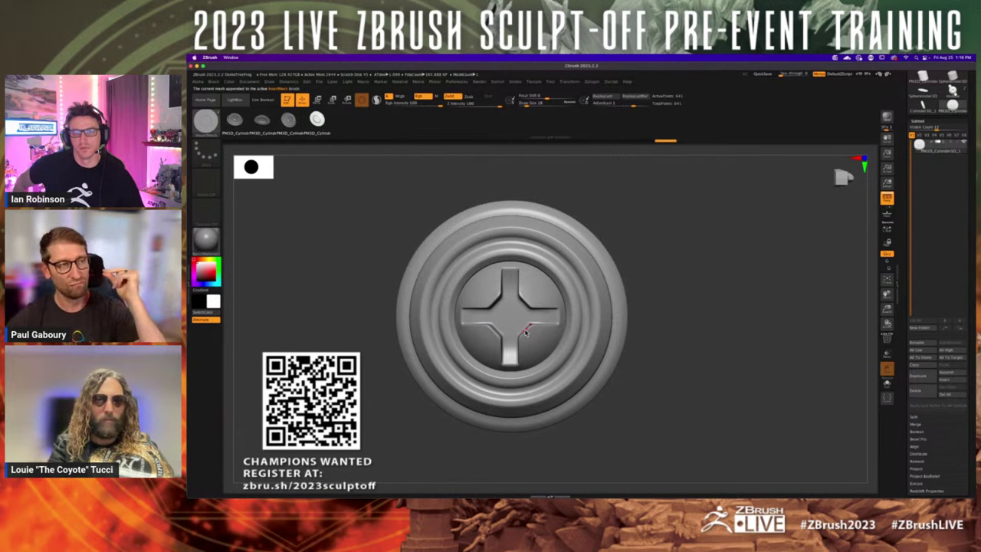
{"action": "left_click", "coordinate": [213, 81]}
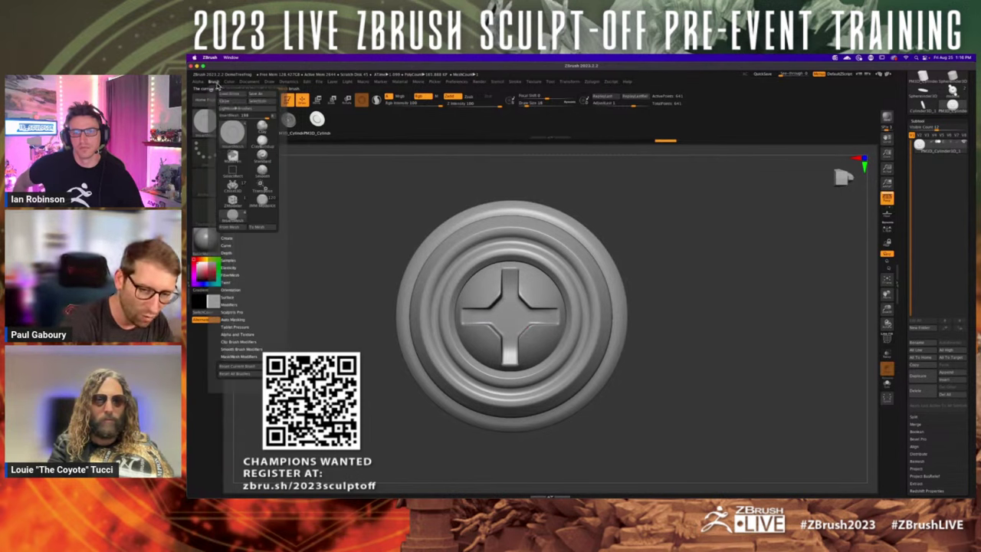
{"action": "left_click", "coordinate": [272, 117]}
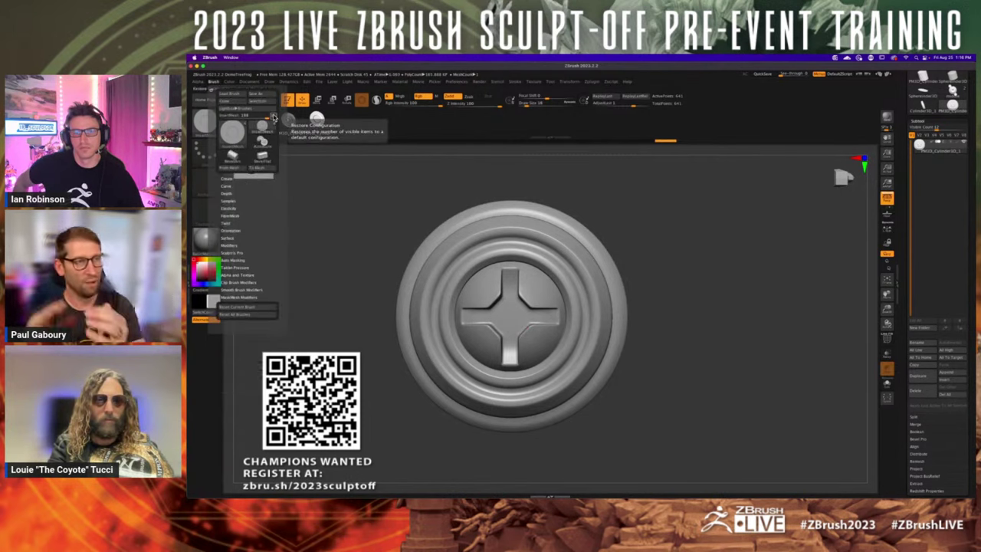
{"action": "left_click", "coordinate": [235, 170]}
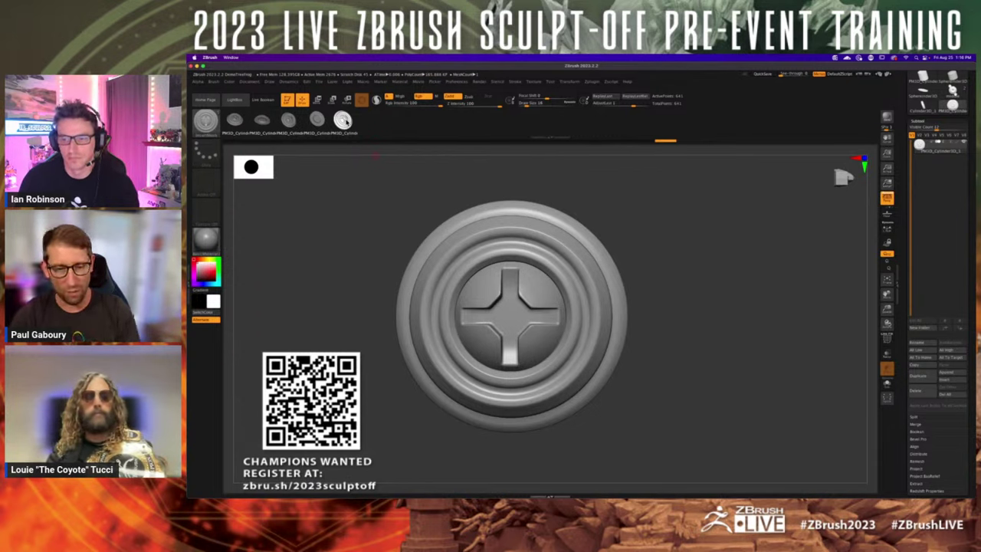
{"action": "scroll", "coordinate": [936, 153], "scroll_direction": "up", "scroll_amount": 3}
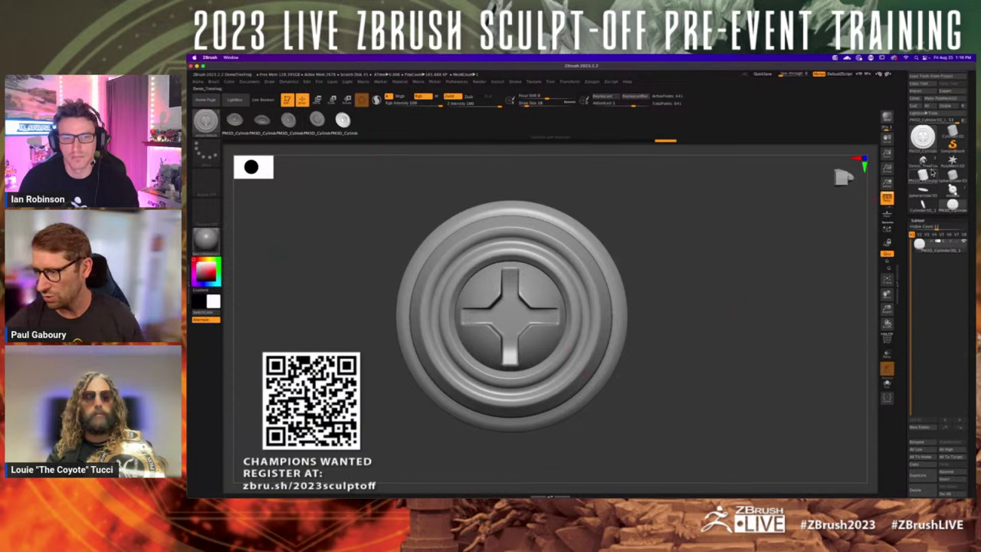
- Load a Cube3D tool, convert it to a PolyMesh3D, and select the first InsertMesh entry with the cube facing front
{"action": "left_click", "coordinate": [923, 136]}
{"action": "left_click", "coordinate": [709, 182]}
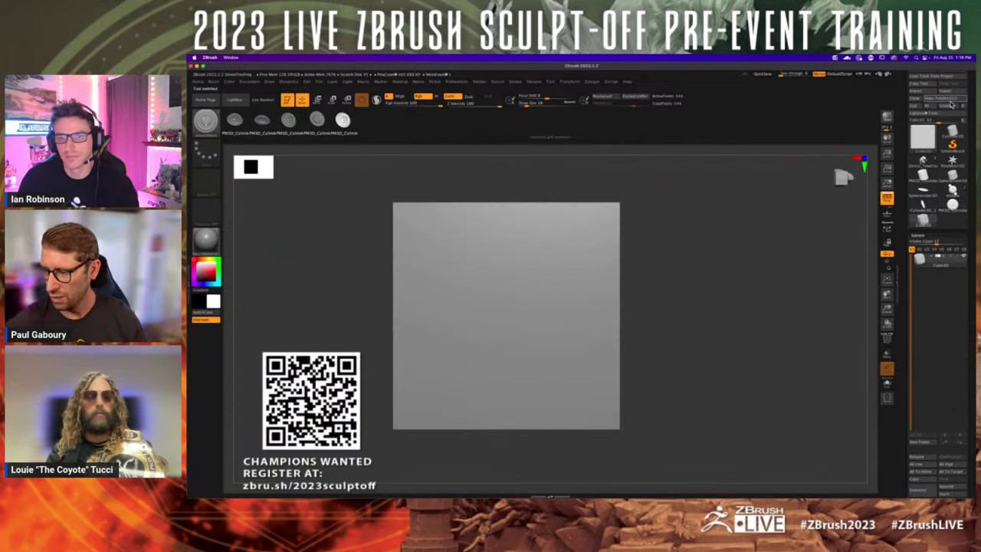
{"action": "left_click", "coordinate": [840, 178]}
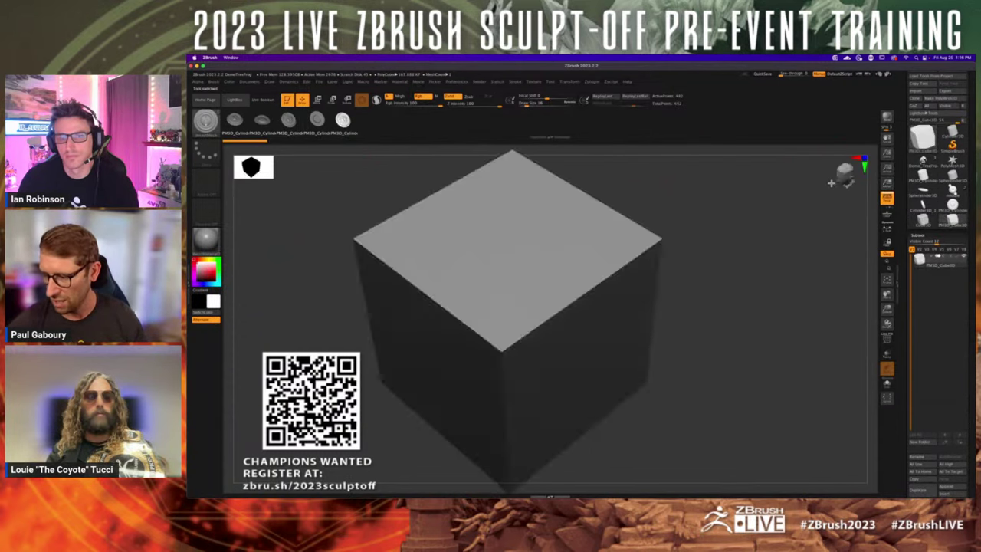
{"action": "left_click", "coordinate": [833, 184]}
{"action": "left_click_drag", "start_coordinate": [652, 309], "coordinate": [595, 284]}
{"action": "left_click", "coordinate": [233, 119]}
{"action": "left_click_drag", "start_coordinate": [653, 343], "coordinate": [641, 343], "text": "shift"}
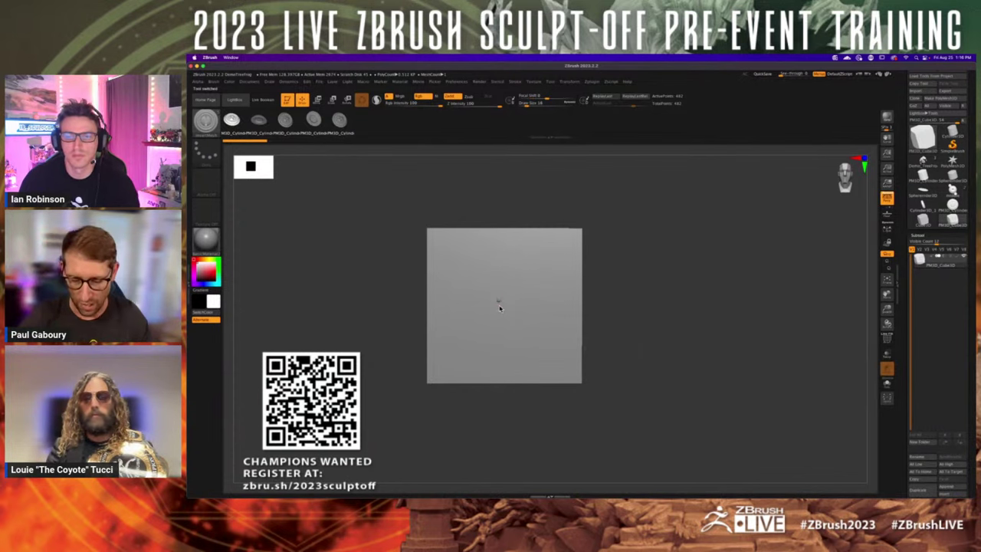
- Insert the first fastener disc near the centre of the cube's front face and check its tilt from below
{"action": "left_click_drag", "start_coordinate": [500, 305], "coordinate": [500, 335]}
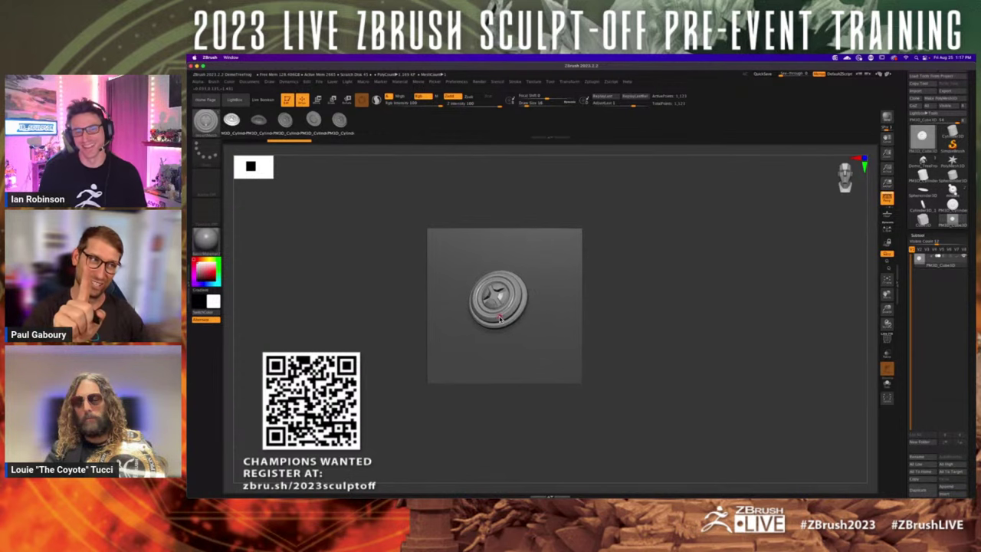
{"action": "left_click_drag", "start_coordinate": [636, 318], "coordinate": [540, 277]}
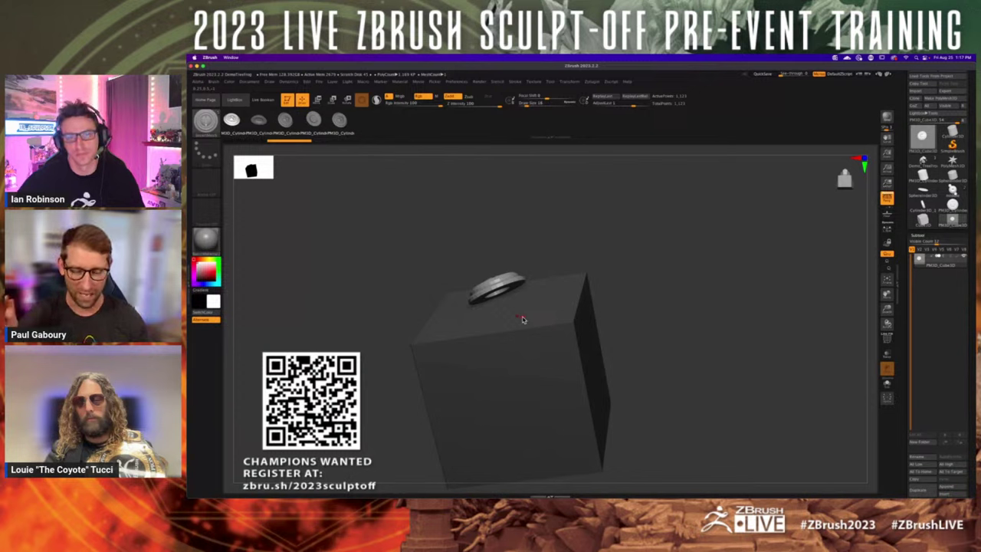
{"action": "left_click_drag", "start_coordinate": [633, 256], "coordinate": [642, 318]}
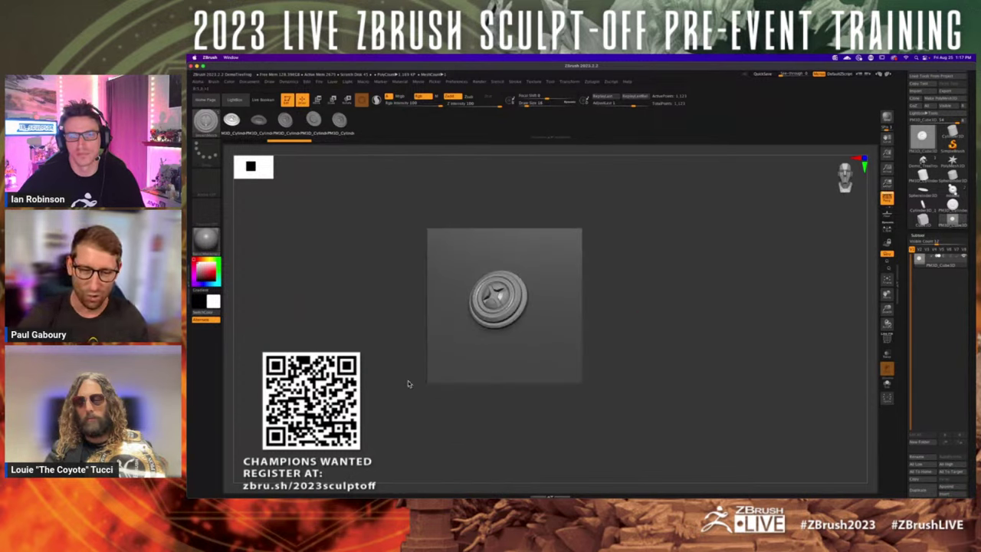
- Insert two more discs on the same cube face, one near its upper corner and one near its lower edge, including the third brush entry
{"action": "left_click_drag", "start_coordinate": [554, 268], "coordinate": [557, 307]}
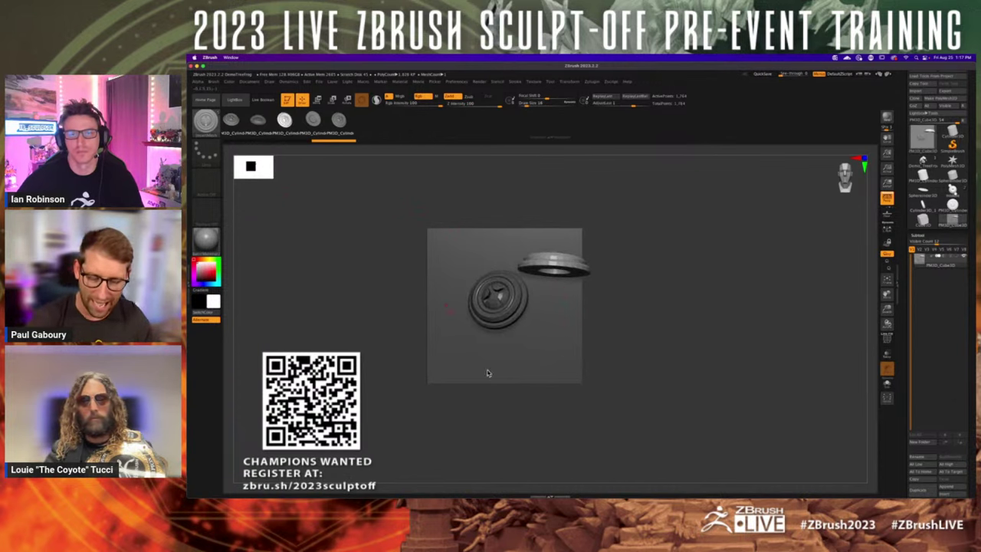
{"action": "left_click_drag", "start_coordinate": [460, 350], "coordinate": [487, 372]}
{"action": "left_click_drag", "start_coordinate": [534, 436], "coordinate": [512, 296]}
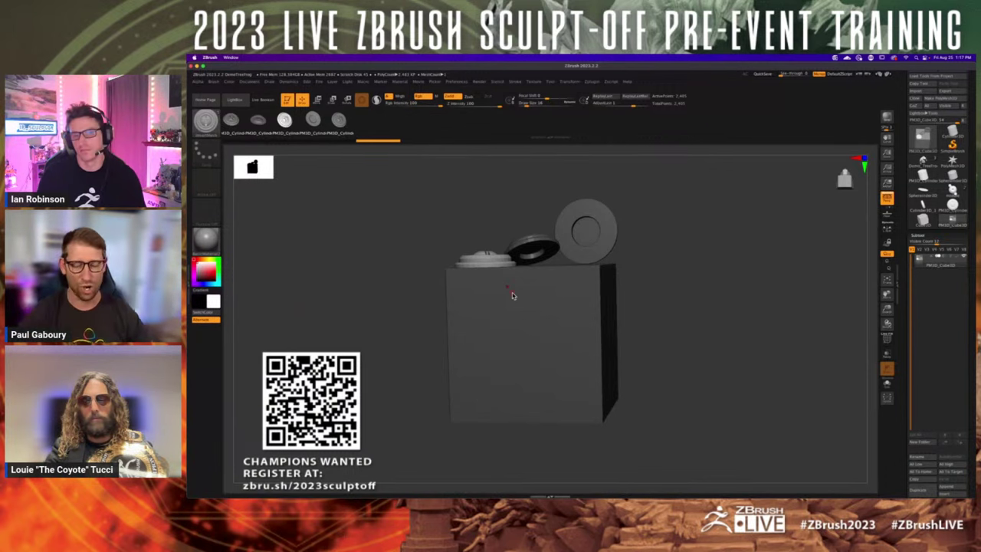
- Insert the fourth brush entry near the centre of the cube's adjacent side face
{"action": "left_click", "coordinate": [313, 119]}
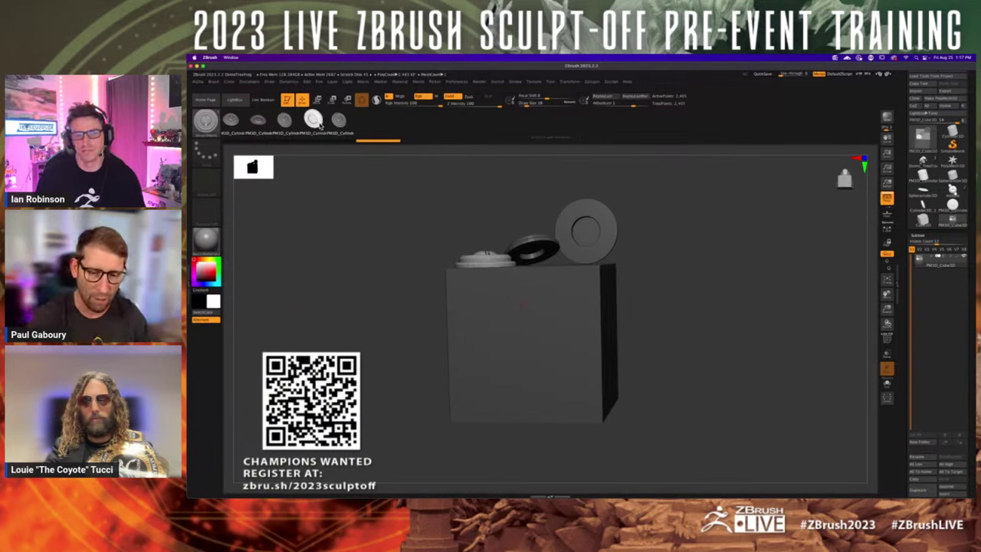
{"action": "left_click_drag", "start_coordinate": [517, 334], "coordinate": [546, 373]}
{"action": "key", "text": "Left"}
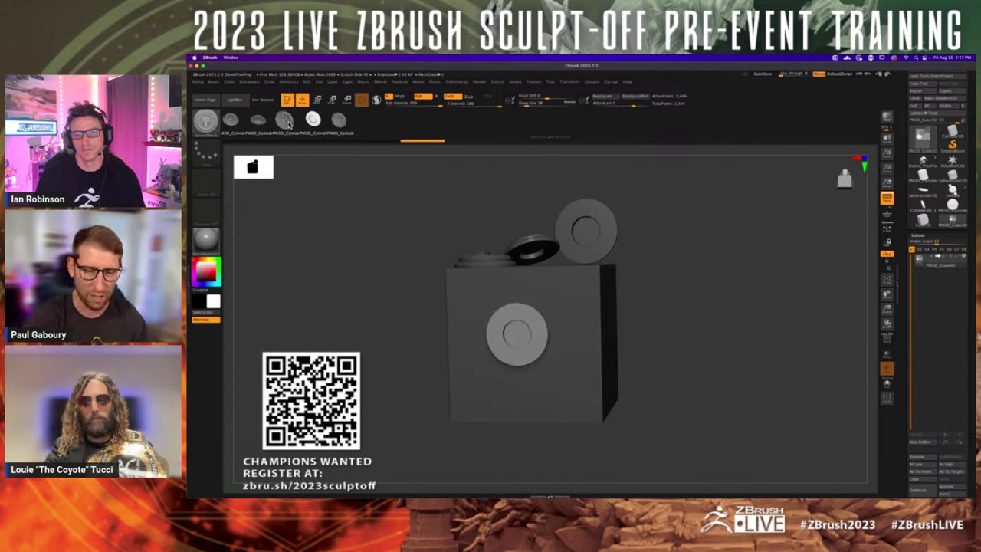
- Undo all the disc insertions on the cube
{"action": "mouse_move", "coordinate": [639, 352]}
{"action": "right_mouse_down"}
{"action": "mouse_move", "coordinate": [620, 368]}
{"action": "mouse_move", "coordinate": [606, 360]}
{"action": "right_mouse_up"}
{"action": "key", "text": "ctrl+z"}
{"action": "key", "text": "ctrl+z"}
{"action": "key", "text": "ctrl+z"}
{"action": "key", "text": "ctrl+z"}
{"action": "key", "text": "ctrl+z"}
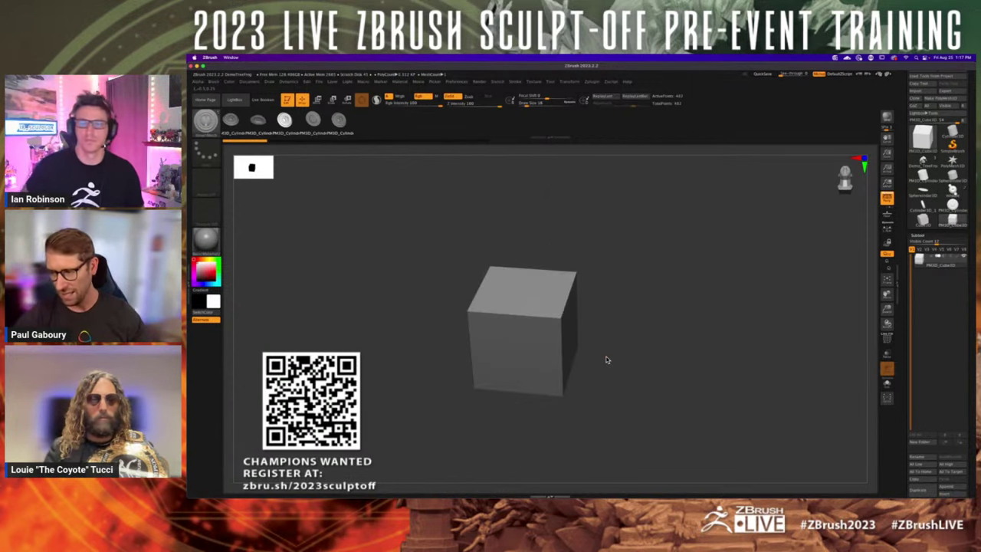
- Switch to the Demo_TreeFrog model and place the Move gizmo on the frog's hip
{"action": "left_click", "coordinate": [922, 164]}
{"action": "mouse_move", "coordinate": [613, 357]}
{"action": "left_mouse_down"}
{"action": "mouse_move", "coordinate": [587, 383]}
{"action": "mouse_move", "coordinate": [617, 357]}
{"action": "mouse_move", "coordinate": [640, 363]}
{"action": "mouse_move", "coordinate": [595, 335]}
{"action": "mouse_move", "coordinate": [631, 368]}
{"action": "mouse_move", "coordinate": [628, 358]}
{"action": "left_mouse_up"}
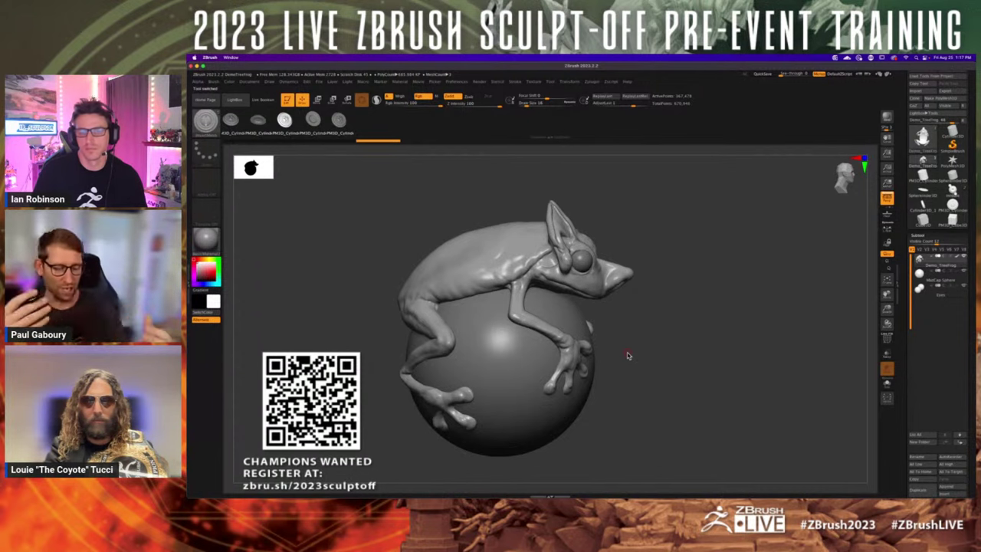
{"action": "left_click_drag", "start_coordinate": [627, 355], "coordinate": [643, 327]}
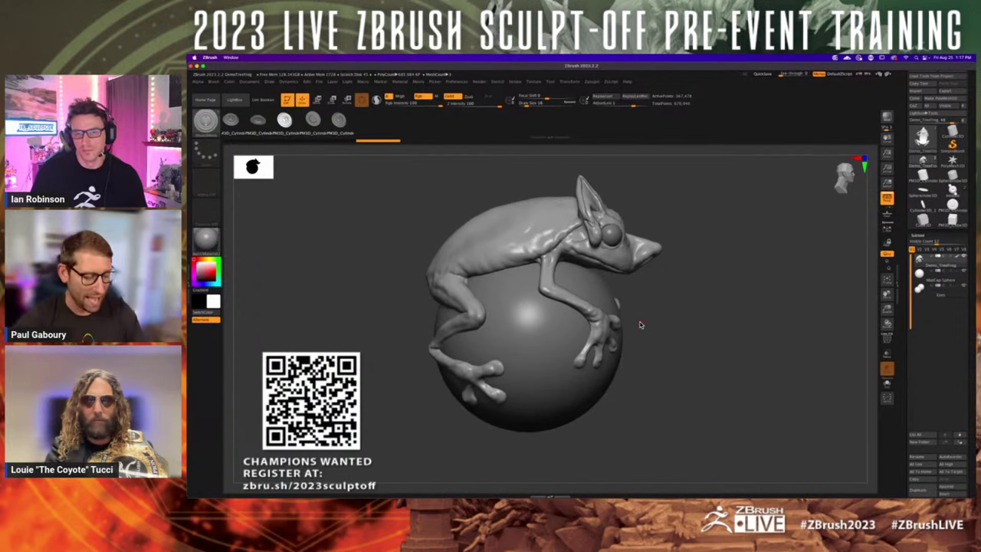
{"action": "key", "text": "w"}
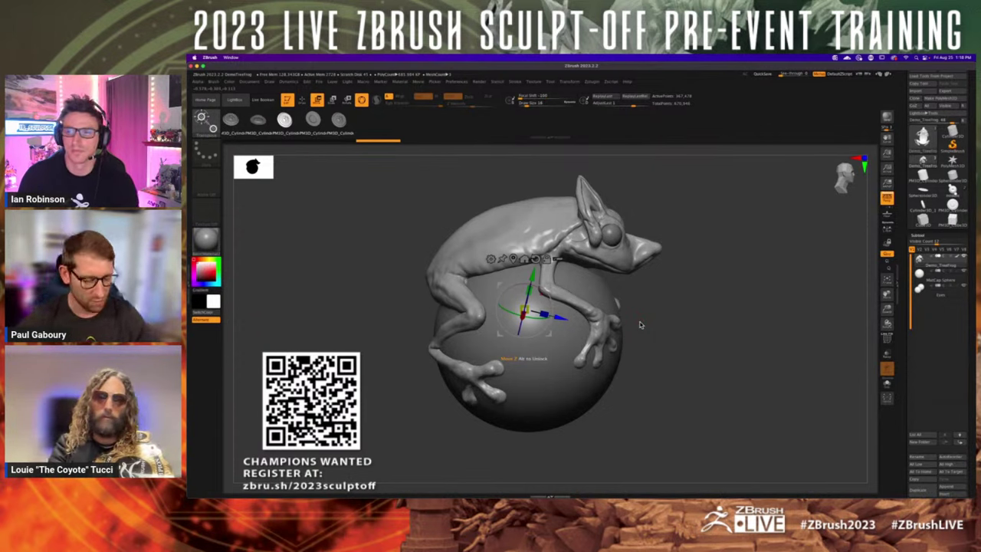
{"action": "left_click", "coordinate": [611, 259]}
{"action": "left_click", "coordinate": [510, 242]}
{"action": "left_click", "coordinate": [452, 274]}
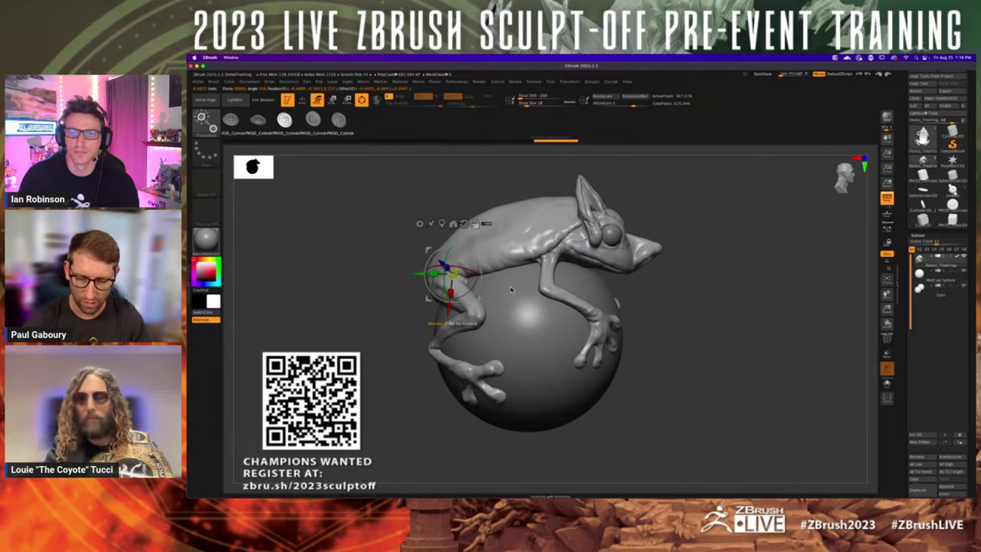
- Reposition the gizmo on the frog's back behind the head, and on its ear
{"action": "left_click", "coordinate": [558, 298], "text": "alt"}
{"action": "left_click", "coordinate": [540, 212], "text": "alt"}
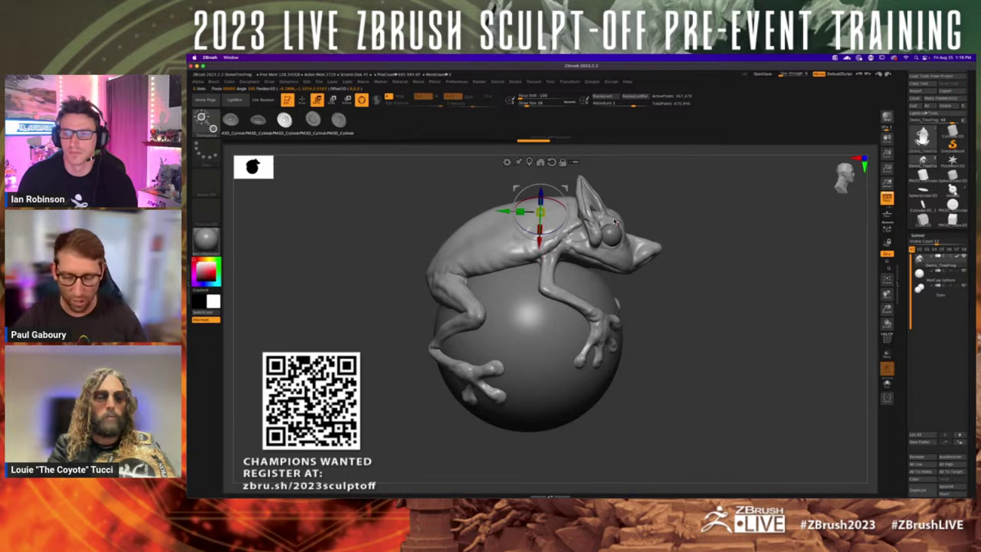
{"action": "left_click", "coordinate": [591, 205]}
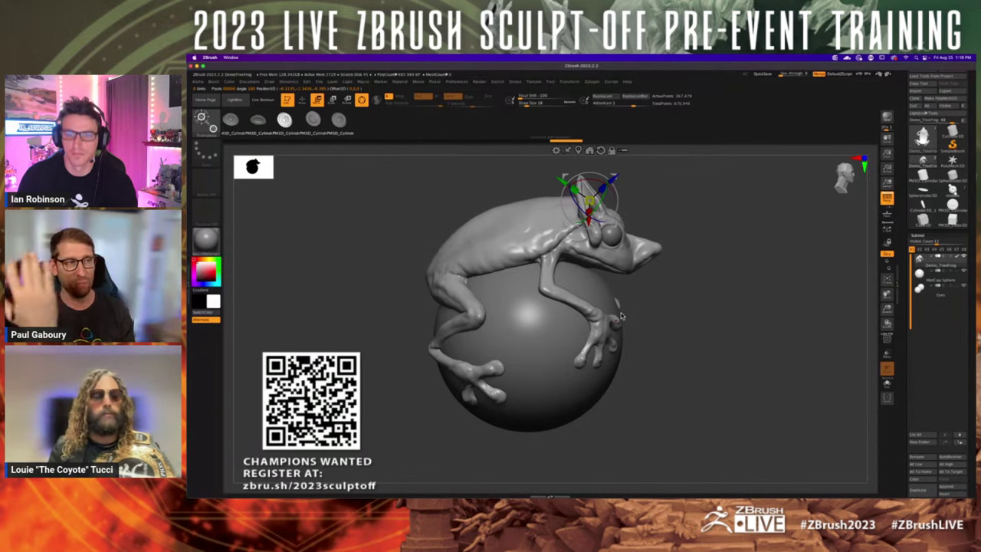
- Place the gizmo on the frog's flank and at the base of its ear, with the head turned toward the view from above
{"action": "mouse_move", "coordinate": [682, 319]}
{"action": "left_mouse_down"}
{"action": "mouse_move", "coordinate": [685, 302]}
{"action": "mouse_move", "coordinate": [677, 334]}
{"action": "left_mouse_up"}
{"action": "left_click", "coordinate": [593, 298], "text": "alt"}
{"action": "left_click", "coordinate": [508, 277], "text": "alt"}
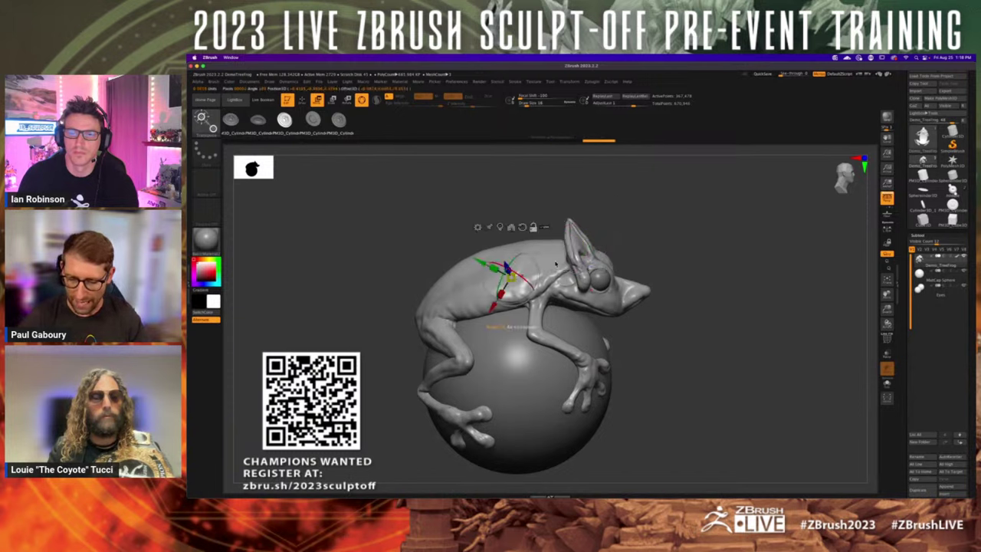
{"action": "left_click", "coordinate": [581, 247]}
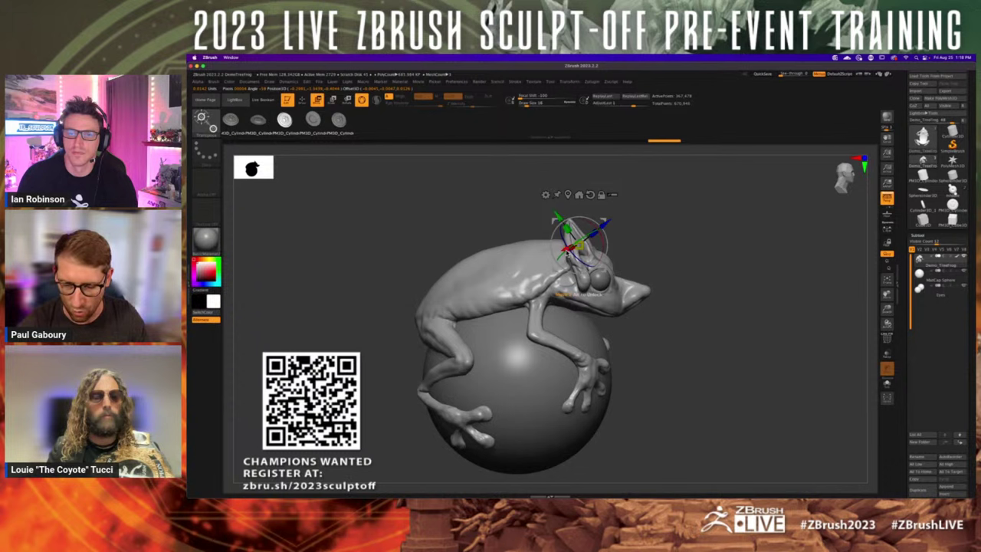
{"action": "left_click", "coordinate": [604, 226]}
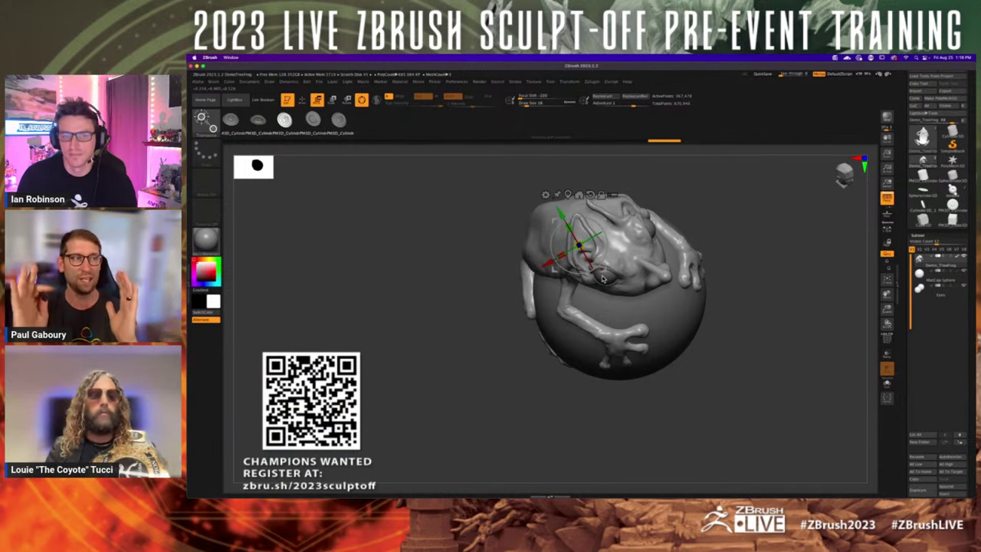
- Return to Draw mode and add the tree frog in this orientation to the InsertMesh brush with From Mesh
{"action": "key", "text": "b"}
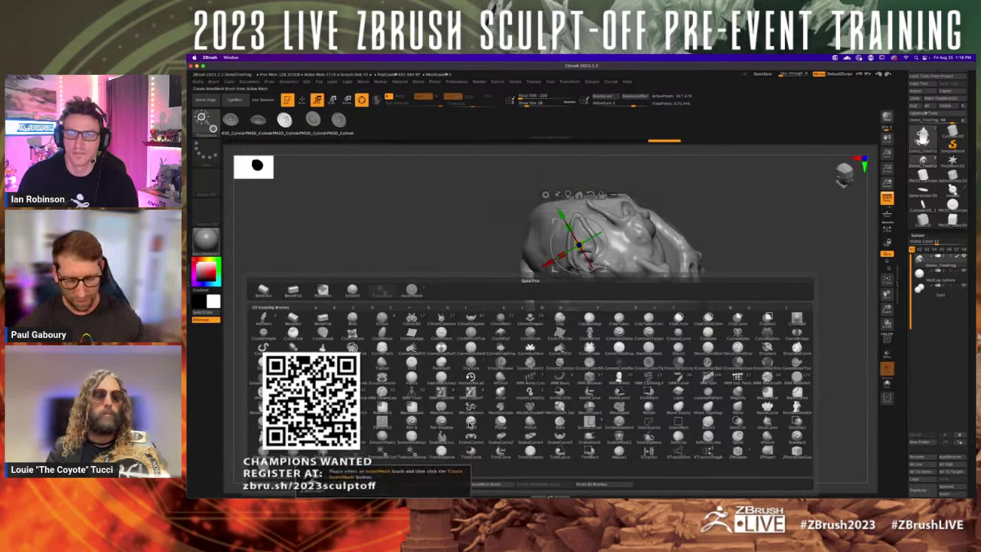
{"action": "left_click", "coordinate": [469, 424]}
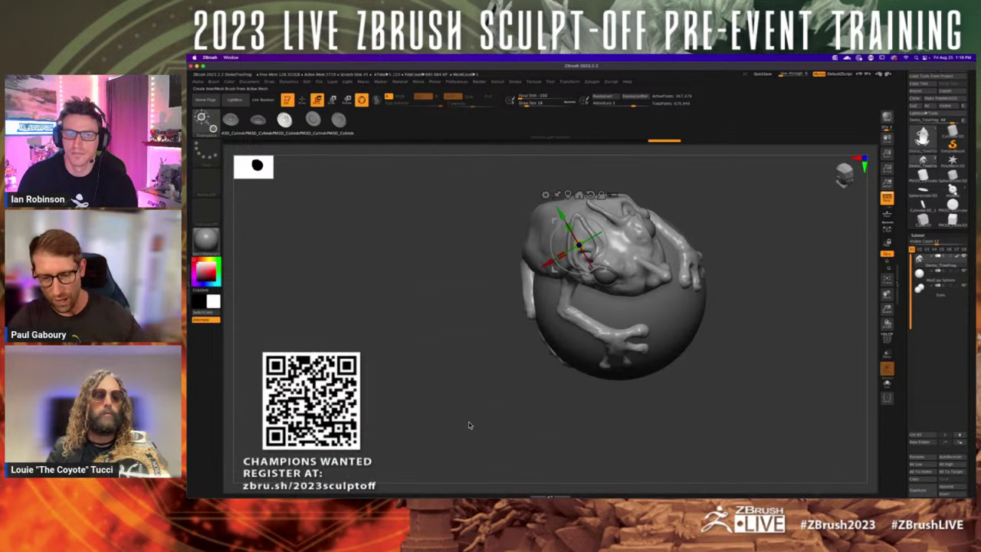
{"action": "left_click", "coordinate": [214, 81]}
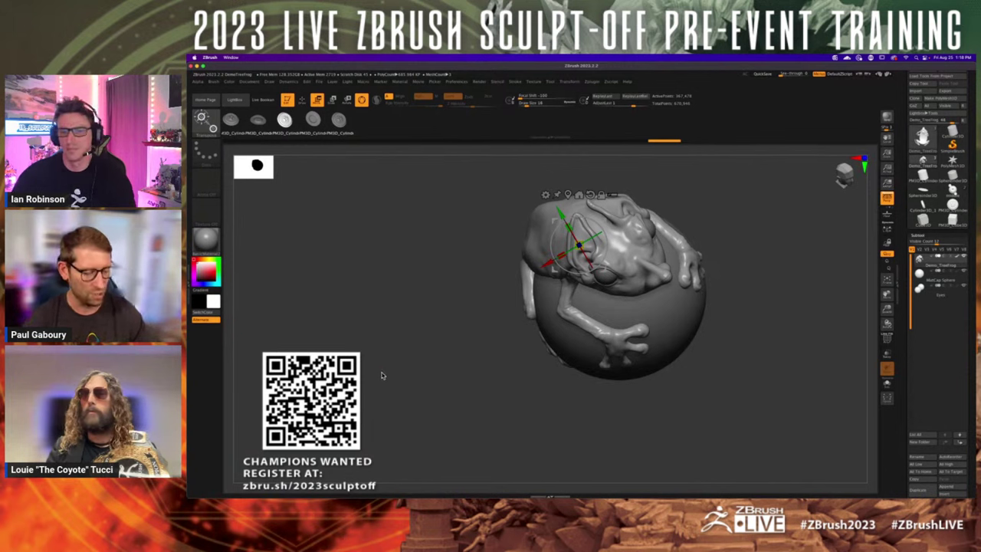
{"action": "key", "text": "q"}
{"action": "left_click", "coordinate": [214, 81]}
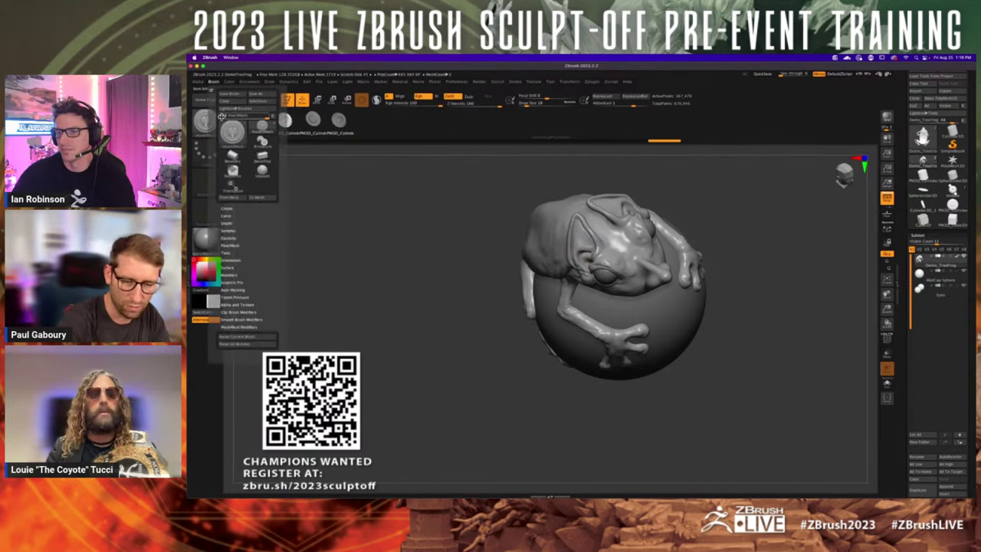
{"action": "left_click", "coordinate": [235, 198]}
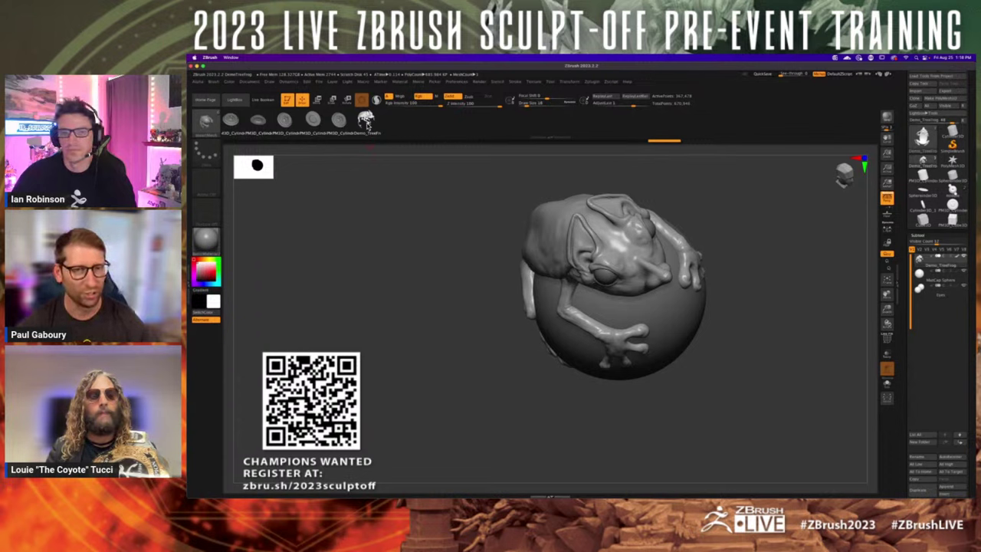
- Try inserting a copy of the frog mesh on the tree frog's back, and undo the insertion
{"action": "right_click_drag", "start_coordinate": [617, 259], "coordinate": [565, 265]}
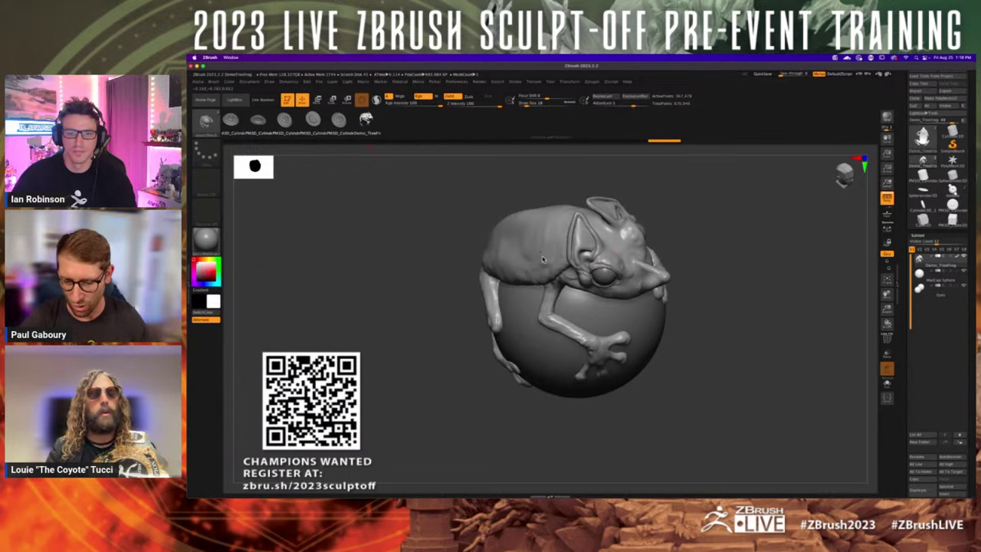
{"action": "left_click_drag", "start_coordinate": [543, 259], "coordinate": [549, 283]}
{"action": "right_click_drag", "start_coordinate": [525, 328], "coordinate": [532, 306]}
{"action": "right_click_drag", "start_coordinate": [532, 253], "coordinate": [540, 266], "text": "ctrl"}
{"action": "key", "text": "ctrl+z"}
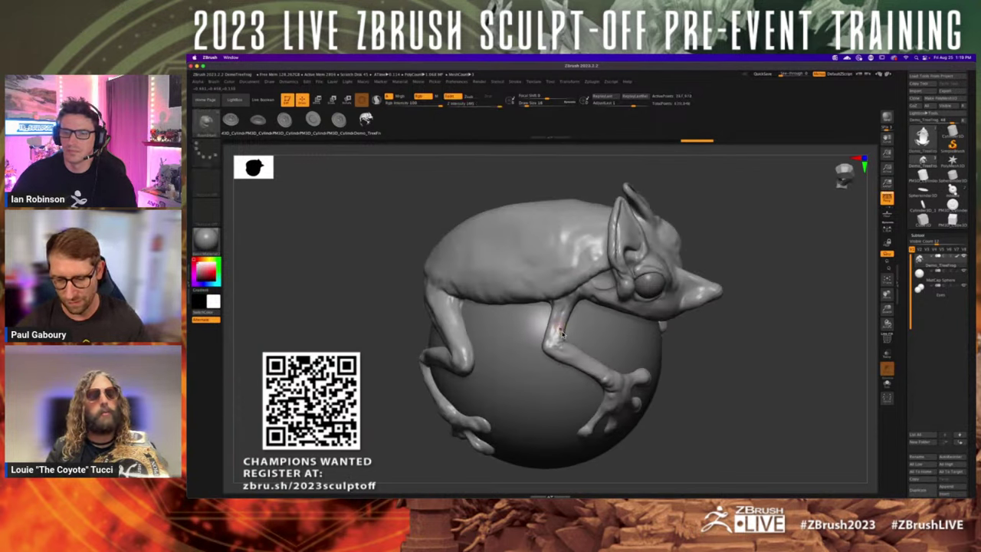
{"action": "mouse_move", "coordinate": [562, 333]}
{"action": "right_mouse_down"}
{"action": "mouse_move", "coordinate": [556, 320]}
{"action": "mouse_move", "coordinate": [545, 327]}
{"action": "right_mouse_up"}
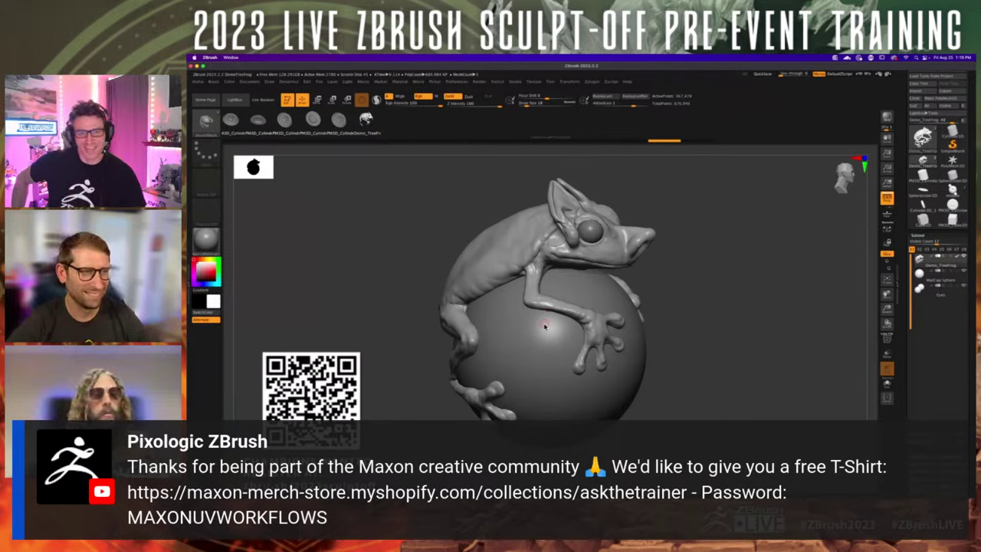
{"action": "left_click_drag", "start_coordinate": [686, 291], "coordinate": [664, 287]}
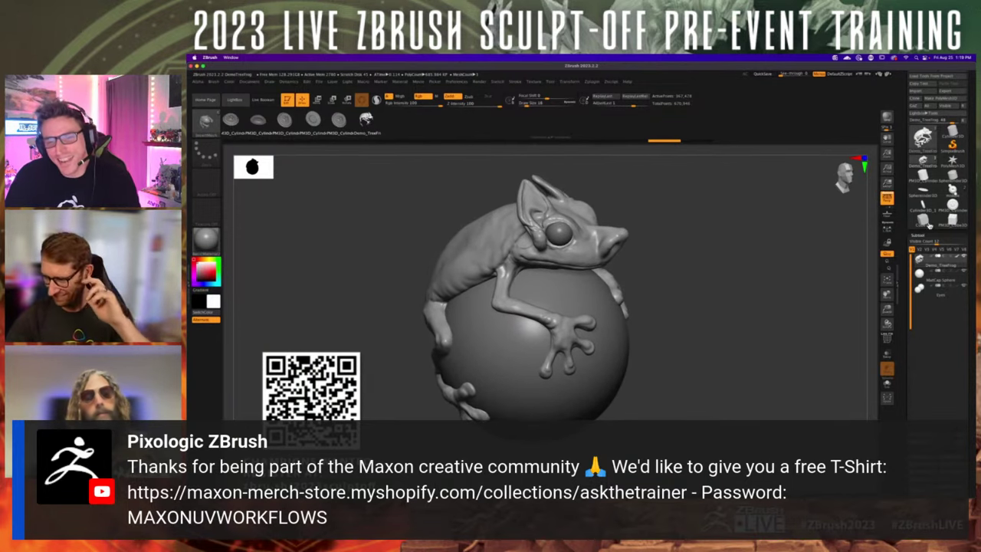
- Look over the flattened ellipsoid and ring tools, and switch to the round spiked shield model
{"action": "left_click", "coordinate": [923, 191]}
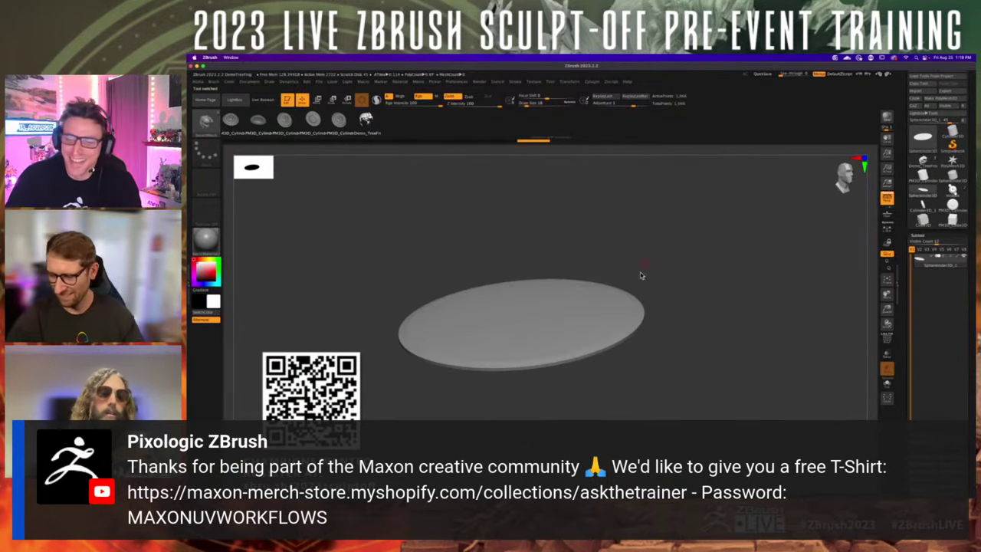
{"action": "left_click", "coordinate": [923, 207]}
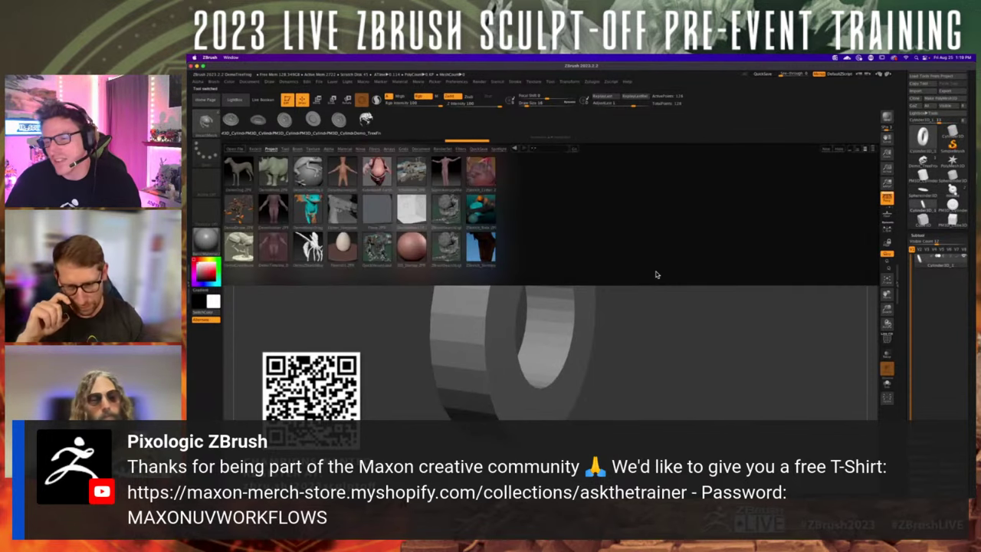
{"action": "left_click", "coordinate": [479, 149]}
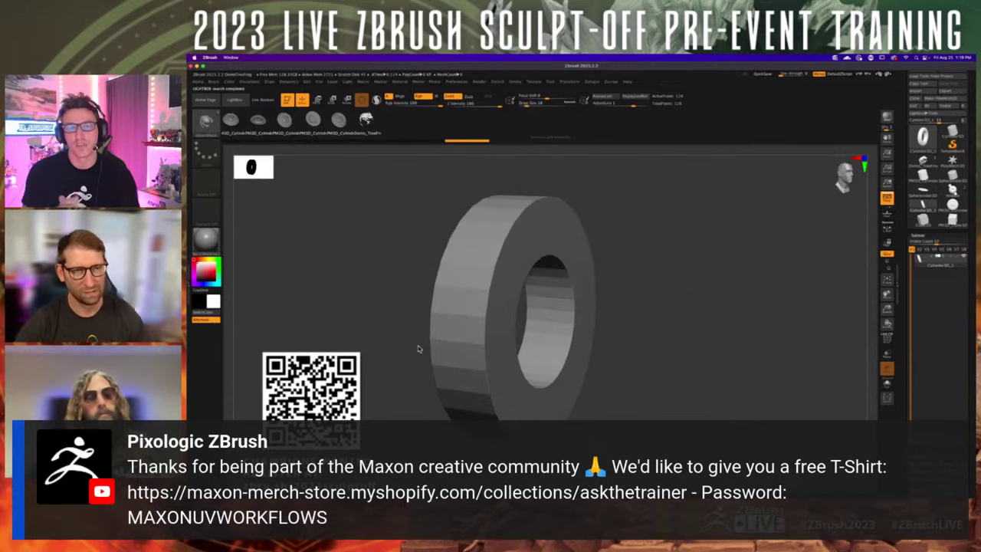
{"action": "left_click_drag", "start_coordinate": [633, 304], "coordinate": [610, 319]}
{"action": "left_click", "coordinate": [953, 190]}
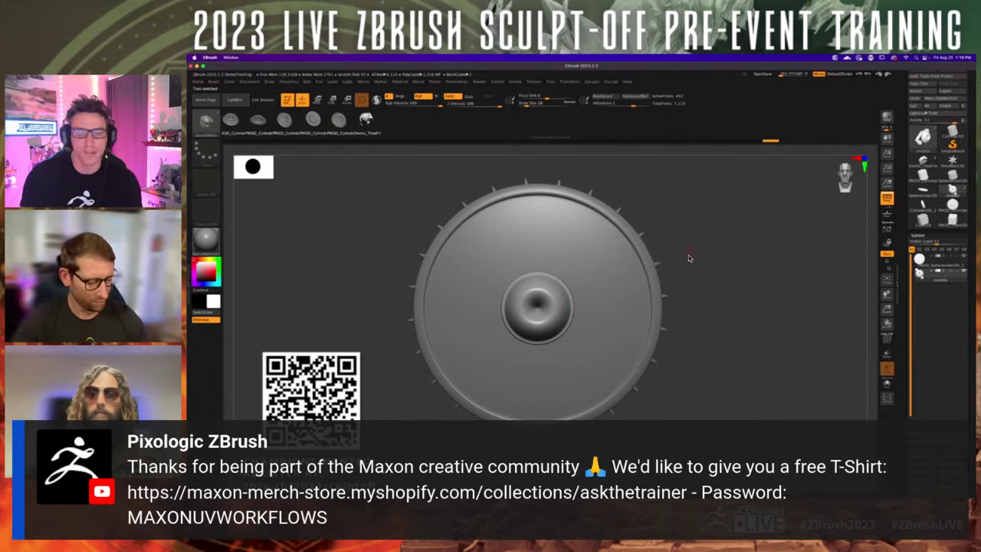
- Open the Patterns folder of the brush library in LightBox
{"action": "key", "text": "comma"}
{"action": "left_click", "coordinate": [296, 150]}
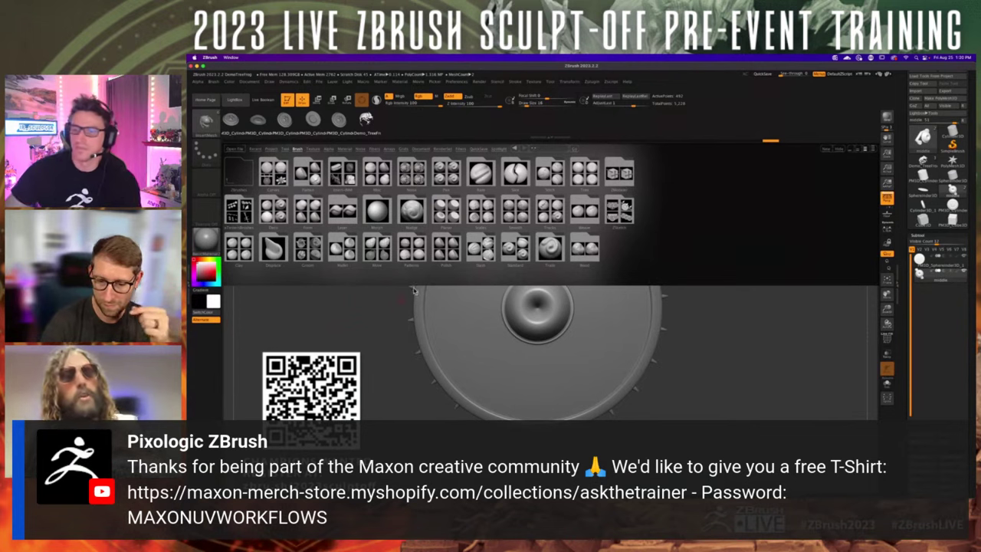
{"action": "double_click", "coordinate": [412, 248]}
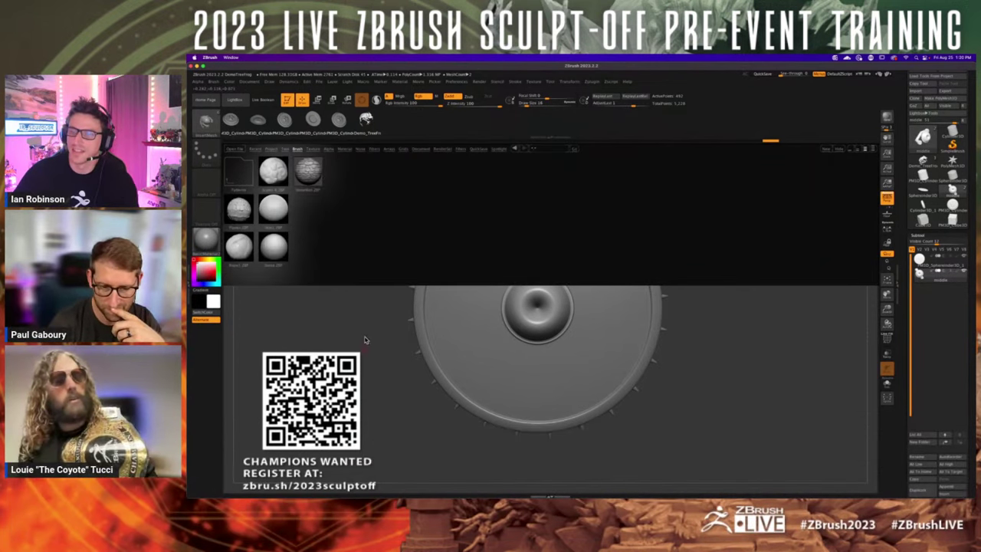
- Load the wood-plank brush from the Patterns folder, and select the shield body subtool with its wireframe shown
{"action": "double_click", "coordinate": [239, 211]}
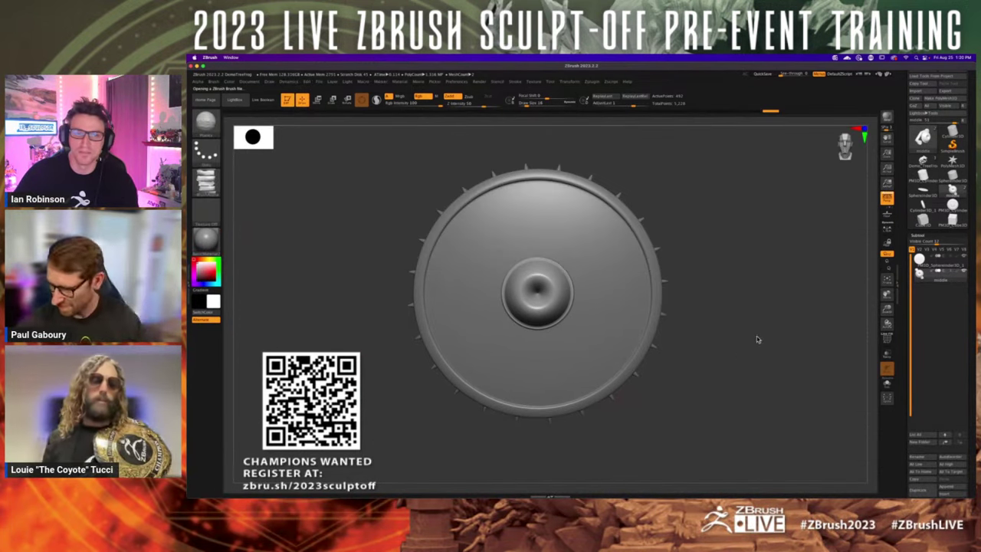
{"action": "left_click", "coordinate": [920, 262]}
{"action": "key", "text": "shift+f"}
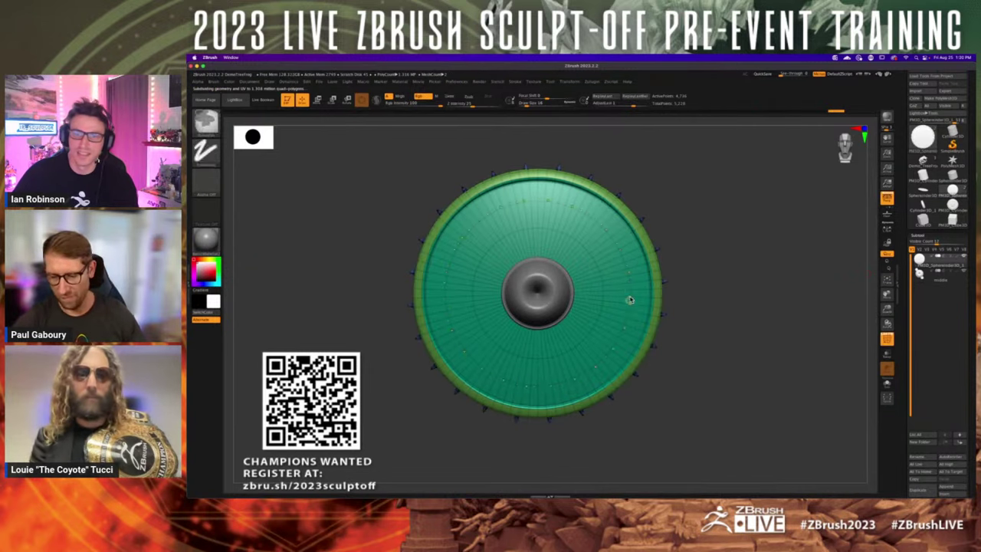
- Hide the spikes around the shield's rim and split them off into a separate subtool
{"action": "left_click", "coordinate": [628, 276], "text": "ctrl+shift"}
{"action": "left_click", "coordinate": [745, 365], "text": "ctrl+shift"}
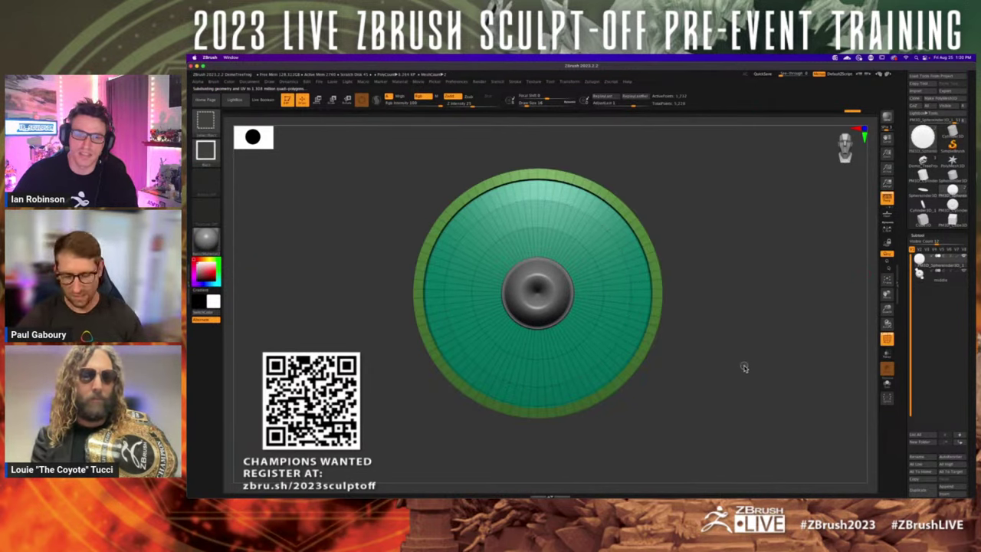
{"action": "left_click_drag", "start_coordinate": [973, 392], "coordinate": [973, 307]}
{"action": "scroll", "coordinate": [938, 307], "scroll_direction": "down", "scroll_amount": 3}
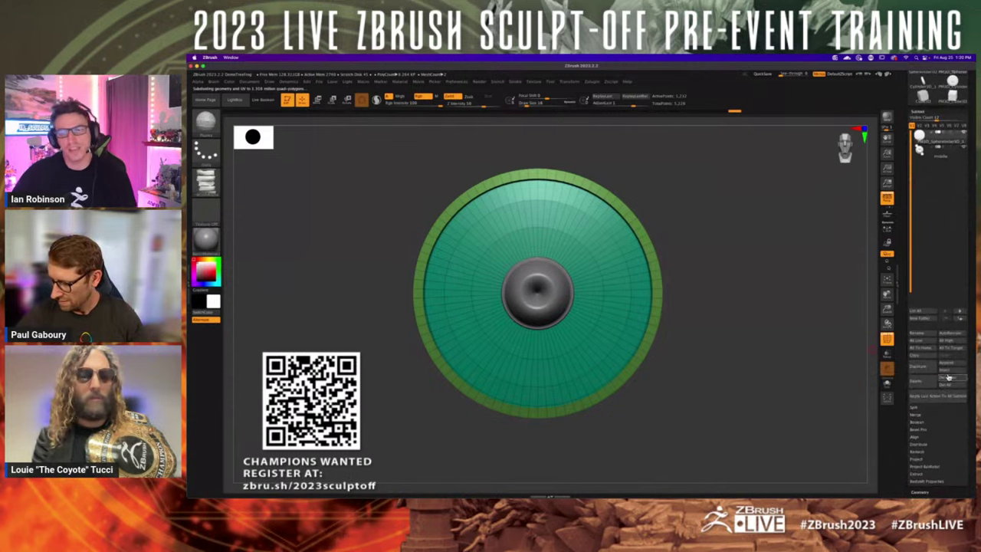
{"action": "left_click", "coordinate": [833, 397], "text": "ctrl+shift"}
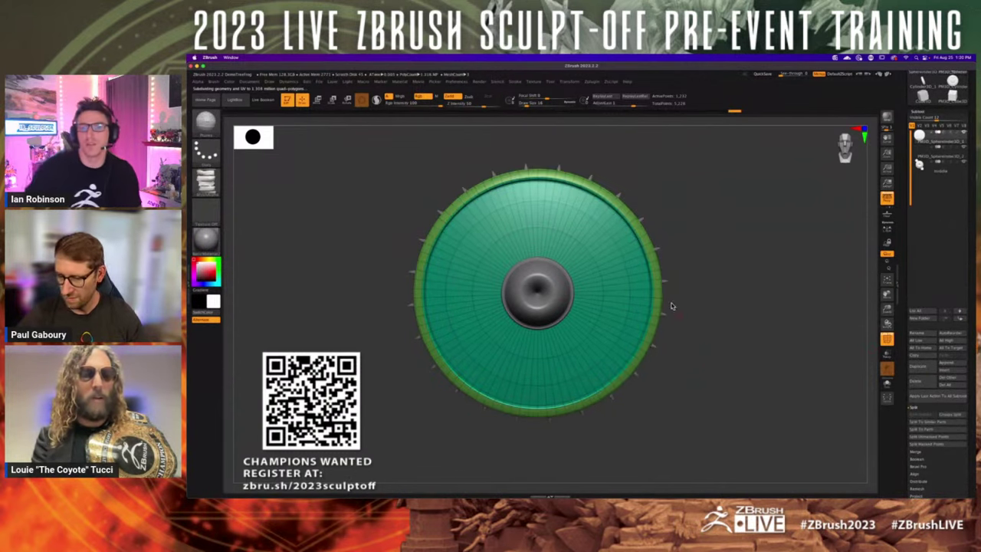
- Subdivide the shield body repeatedly to about 1.3 million points and turn off its wireframe
{"action": "left_click", "coordinate": [920, 113]}
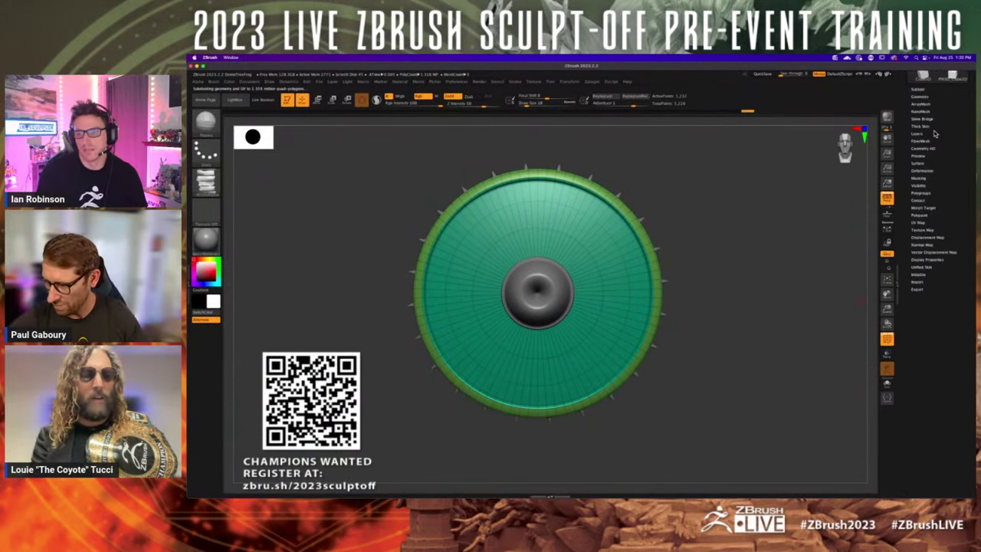
{"action": "left_click", "coordinate": [924, 98]}
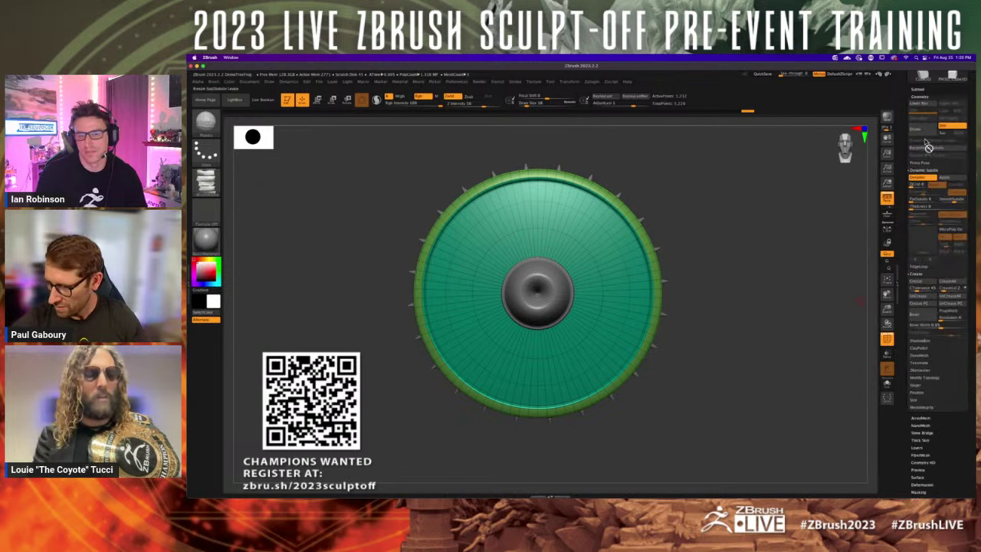
{"action": "left_click", "coordinate": [924, 132]}
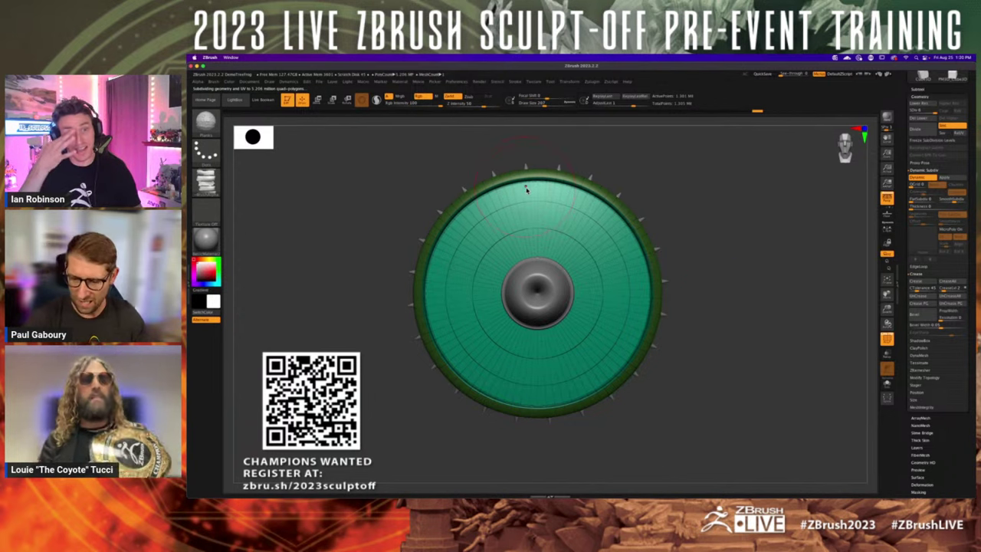
{"action": "key", "text": "shift+f"}
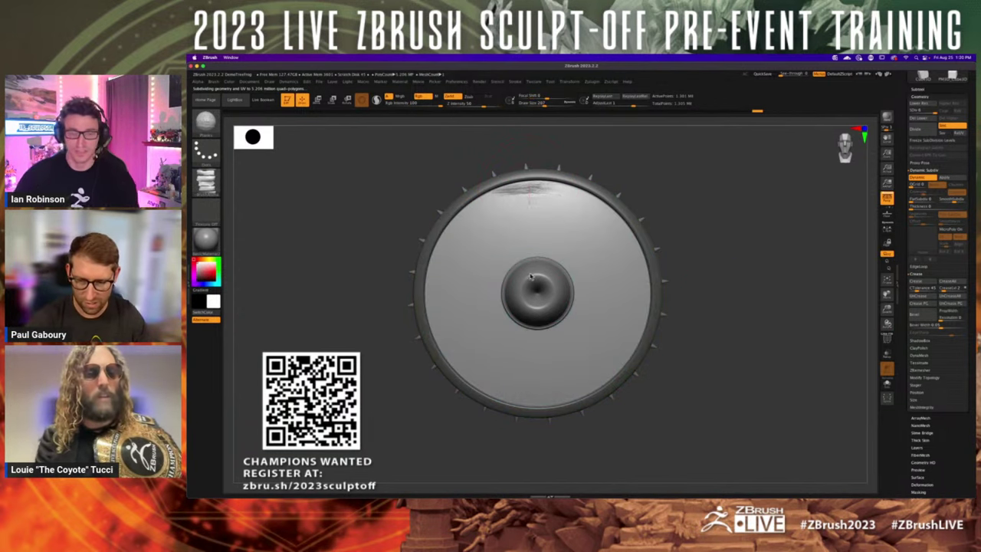
- Try vertical plank pattern strokes down the middle of the shield, undoing each one
{"action": "left_click_drag", "start_coordinate": [531, 277], "coordinate": [524, 470]}
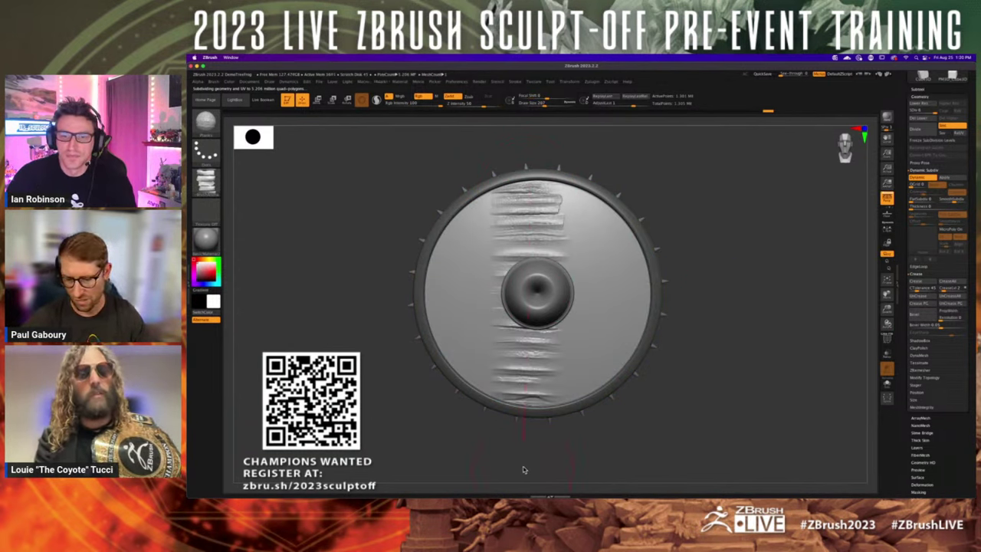
{"action": "key", "text": "ctrl+z"}
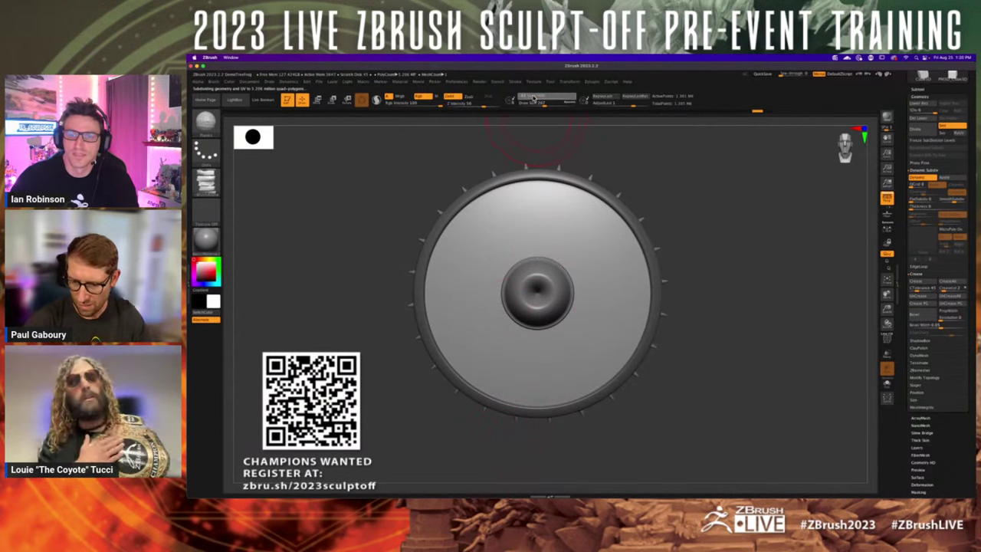
{"action": "left_click_drag", "start_coordinate": [527, 184], "coordinate": [521, 460]}
{"action": "key", "text": "ctrl+z"}
- Enlarge the plank brush and sculpt columns of wooden planks down the middle and one side of the shield face
{"action": "key", "text": "s"}
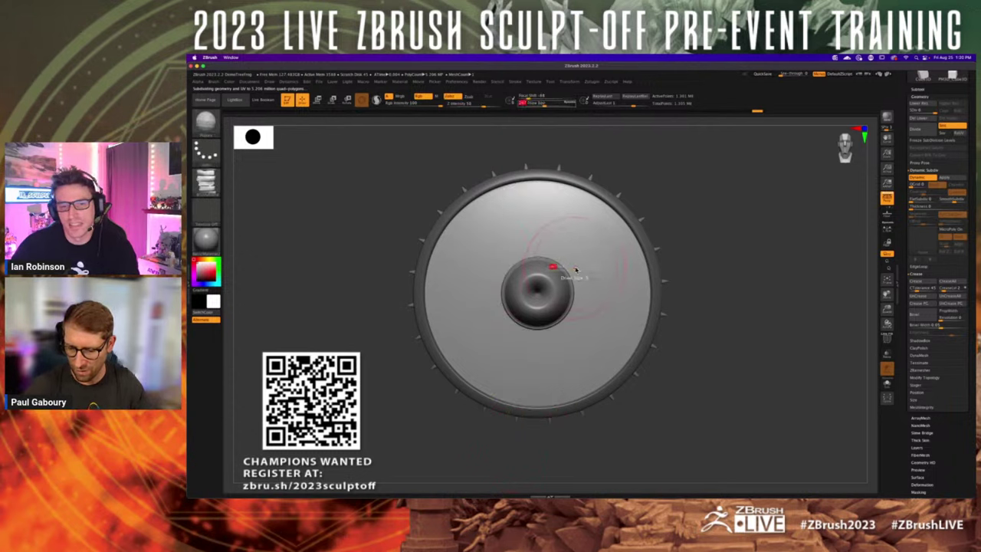
{"action": "left_click_drag", "start_coordinate": [576, 270], "coordinate": [584, 269]}
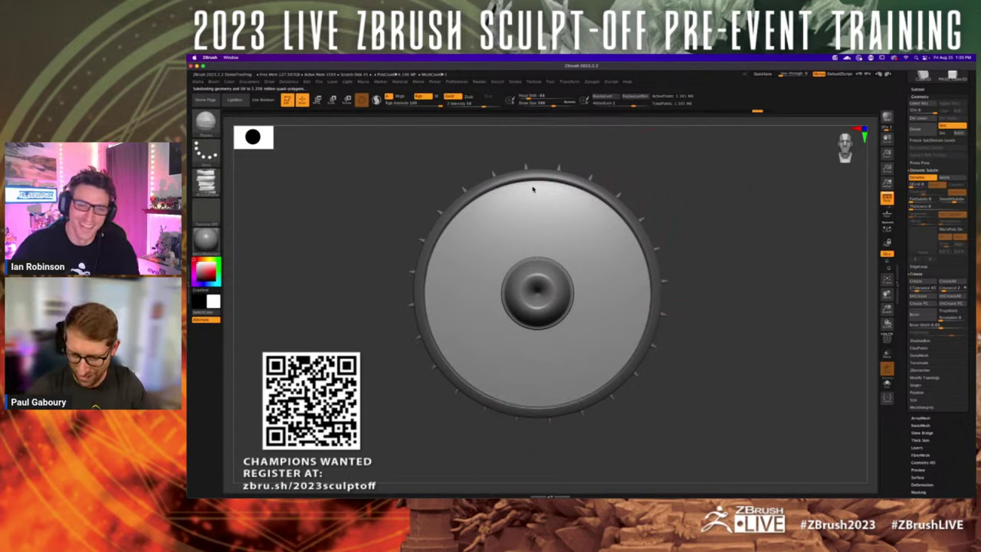
{"action": "left_click_drag", "start_coordinate": [533, 412], "coordinate": [532, 415]}
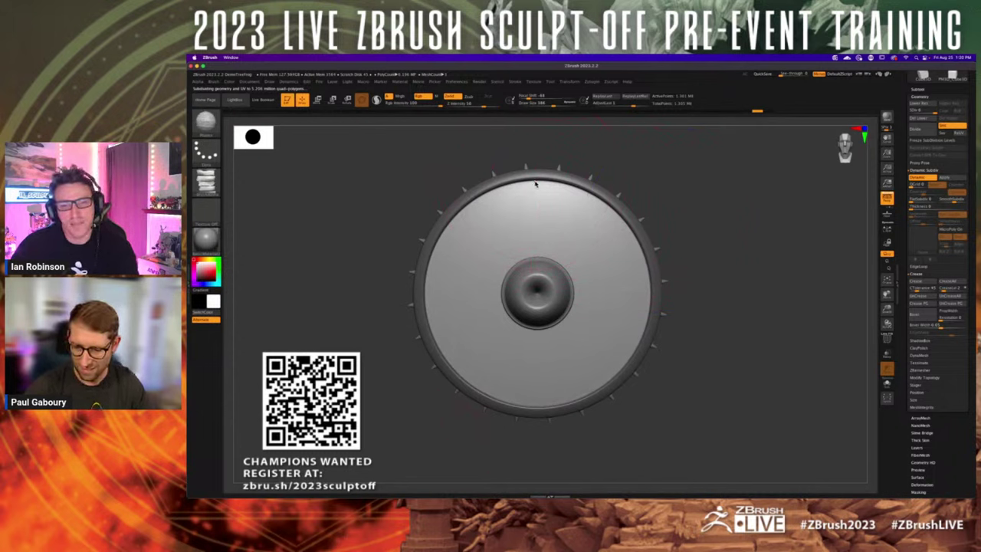
{"action": "left_click_drag", "start_coordinate": [536, 186], "coordinate": [526, 434]}
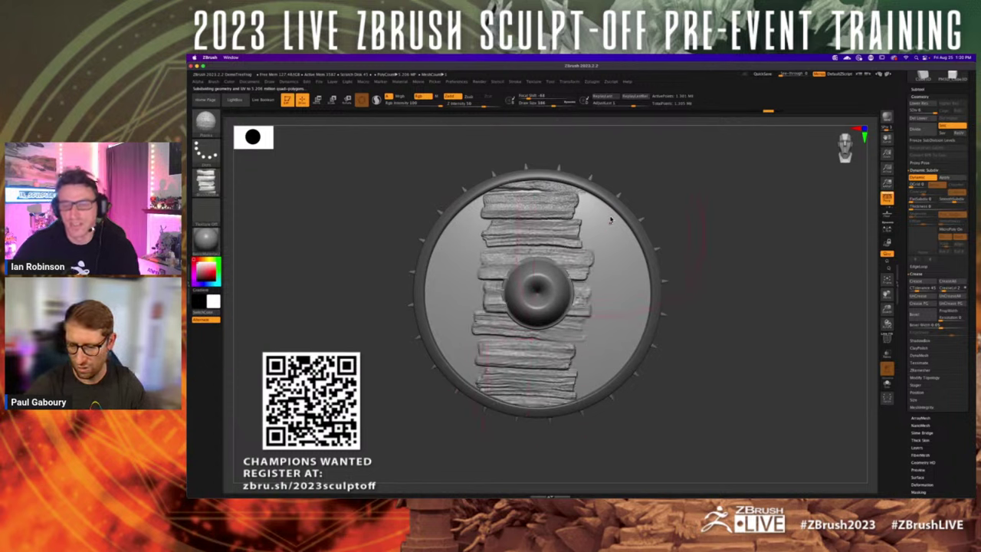
{"action": "left_click_drag", "start_coordinate": [611, 239], "coordinate": [599, 438]}
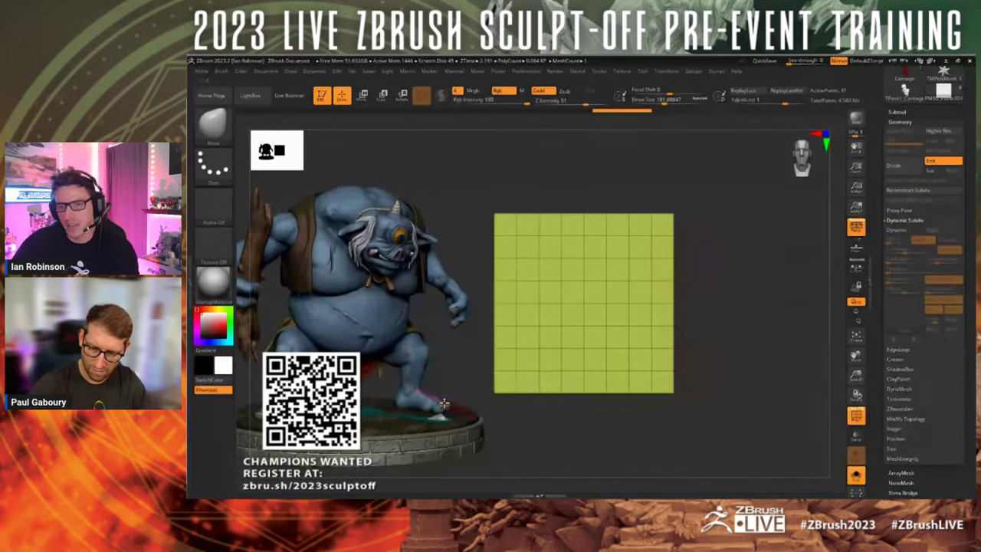
- Examine the low-resolution plane's polygon grid beside the blue ogre from several angles
{"action": "right_click_drag", "start_coordinate": [744, 296], "coordinate": [743, 288], "text": "ctrl"}
{"action": "left_click_drag", "start_coordinate": [743, 288], "coordinate": [747, 296]}
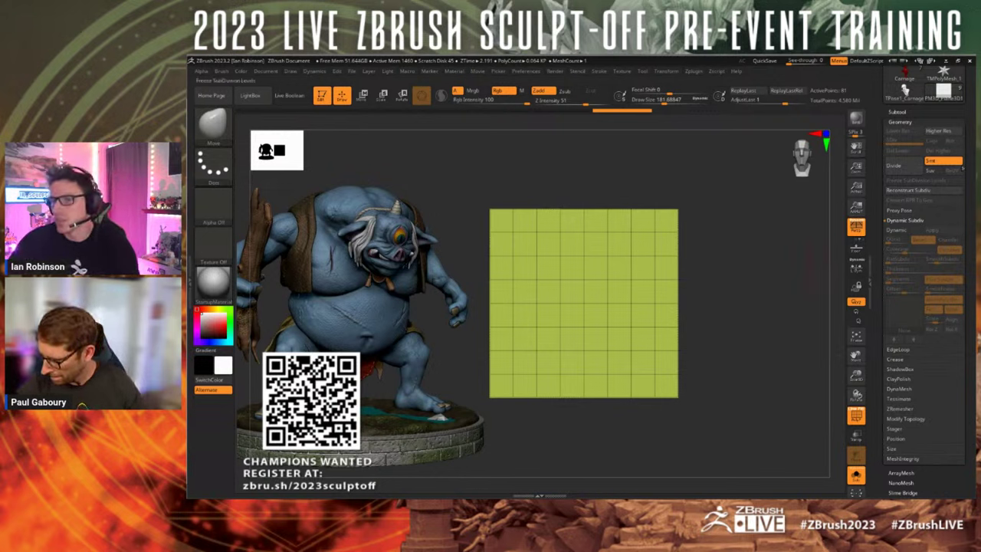
{"action": "key", "text": "f"}
{"action": "key", "text": "shift+f"}
{"action": "key", "text": "shift+f"}
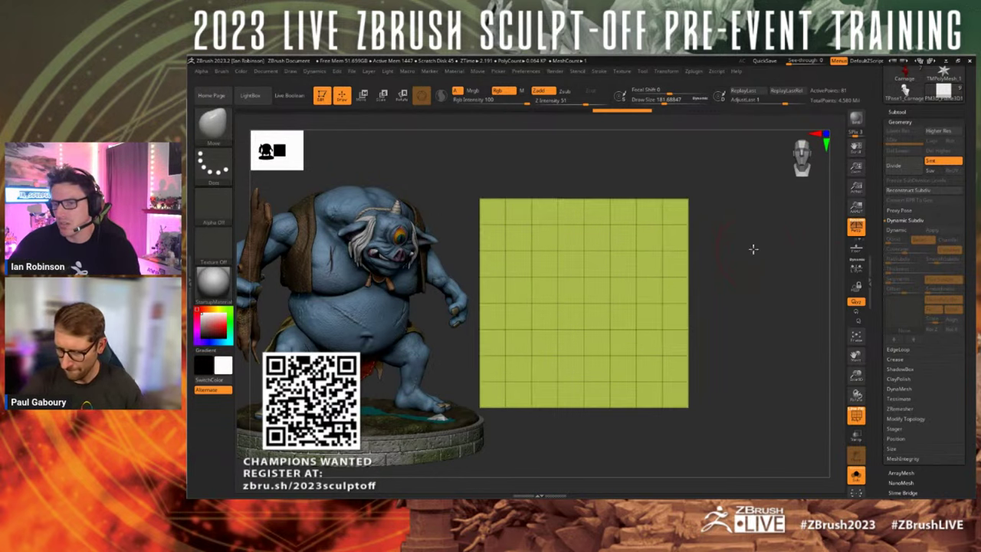
{"action": "right_click_drag", "start_coordinate": [754, 248], "coordinate": [746, 238], "text": "ctrl"}
{"action": "key", "text": "s"}
{"action": "left_click_drag", "start_coordinate": [747, 239], "coordinate": [708, 253]}
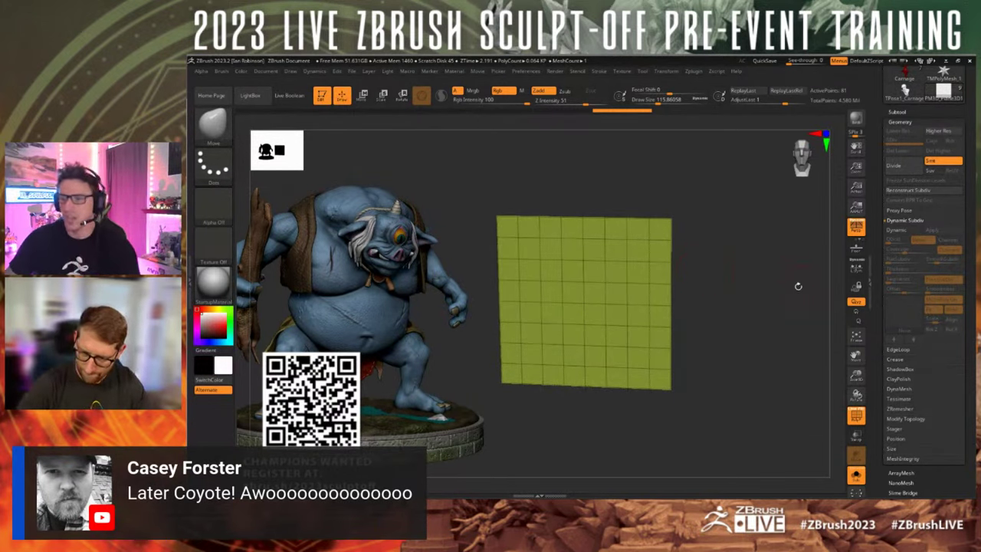
{"action": "left_click_drag", "start_coordinate": [727, 250], "coordinate": [741, 249]}
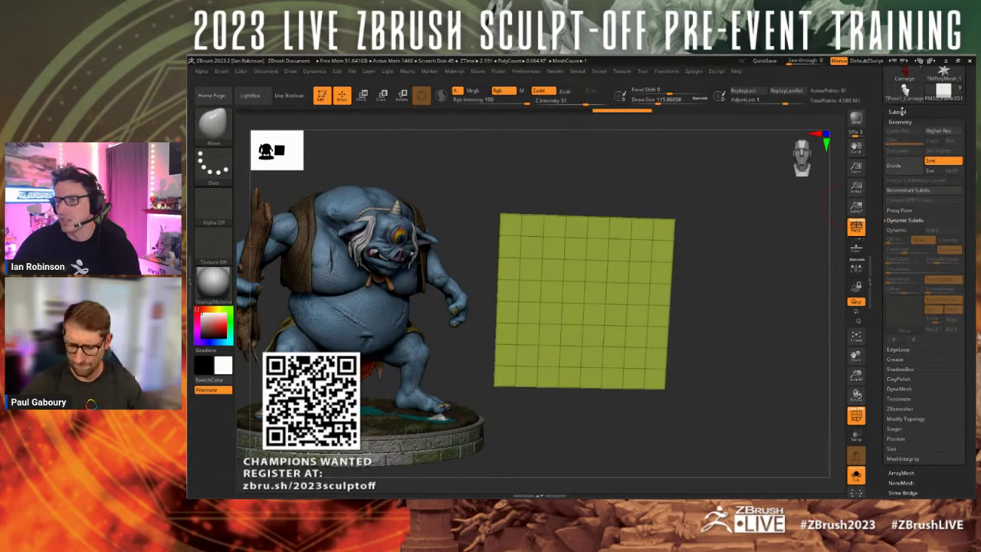
- Insert a Plane3D mesh as a new subtool below the existing plane
{"action": "left_click", "coordinate": [897, 111]}
{"action": "left_click", "coordinate": [934, 319]}
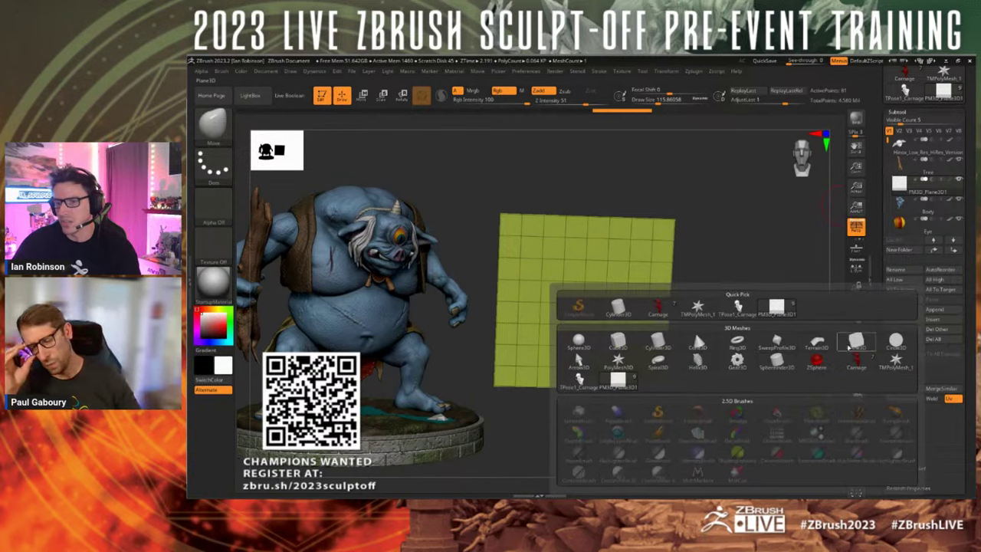
{"action": "left_click", "coordinate": [850, 345]}
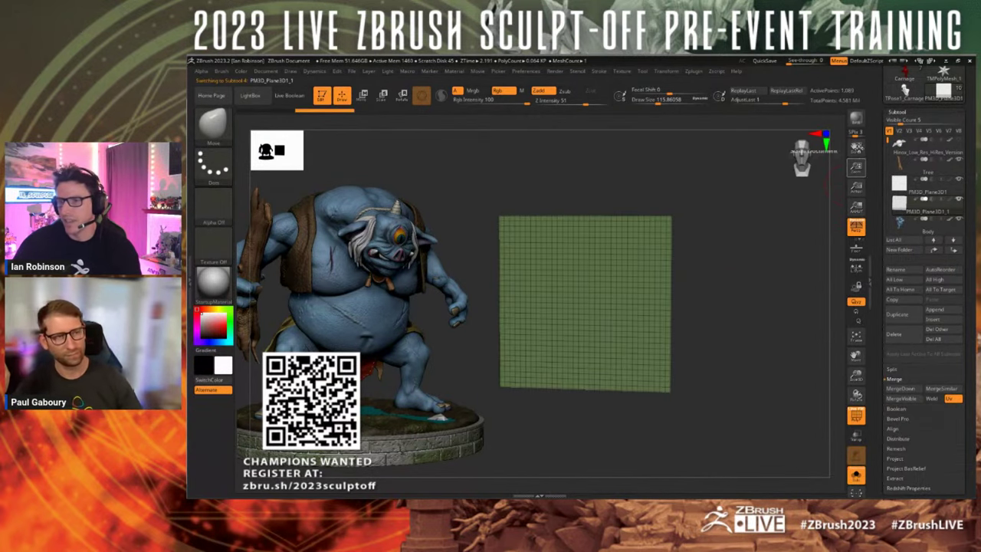
- Reconstruct the new plane's lower subdivision levels twice, and delete its higher levels to keep the coarse grid
{"action": "left_click", "coordinate": [906, 112]}
{"action": "left_click", "coordinate": [905, 122]}
{"action": "right_click_drag", "start_coordinate": [727, 216], "coordinate": [739, 245], "text": "ctrl"}
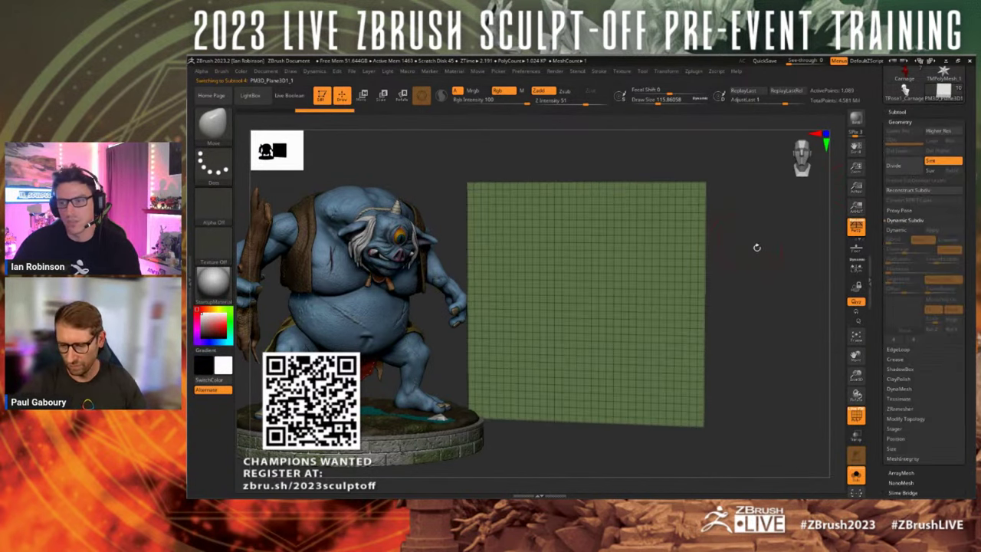
{"action": "left_click_drag", "start_coordinate": [804, 259], "coordinate": [738, 256]}
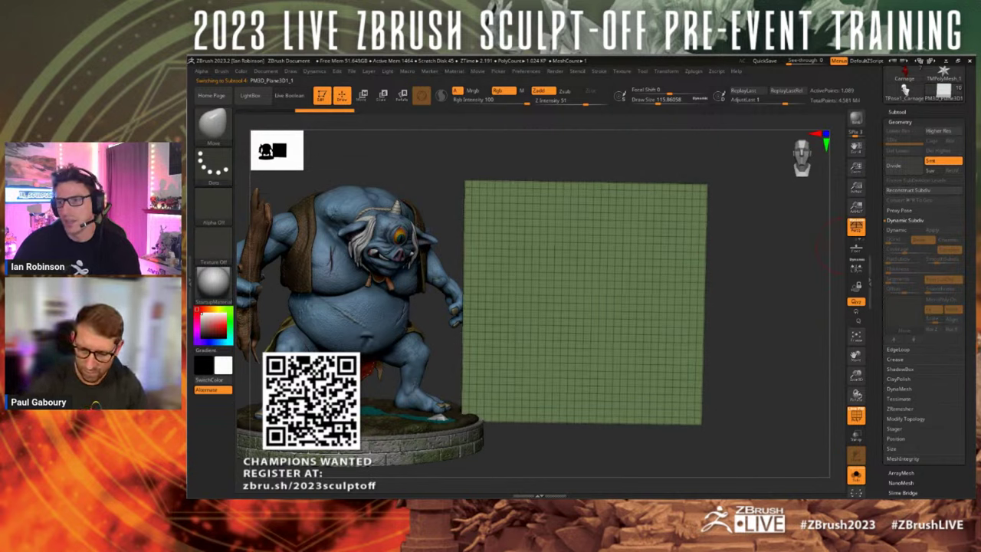
{"action": "left_click", "coordinate": [908, 191]}
{"action": "left_click", "coordinate": [909, 191]}
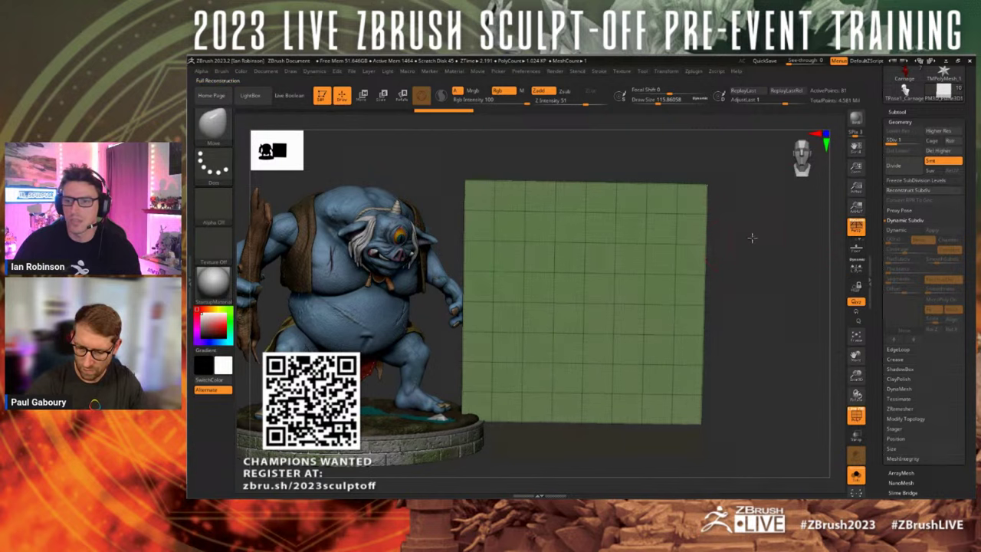
{"action": "left_click", "coordinate": [944, 152]}
{"action": "left_click_drag", "start_coordinate": [759, 222], "coordinate": [770, 248], "text": "alt"}
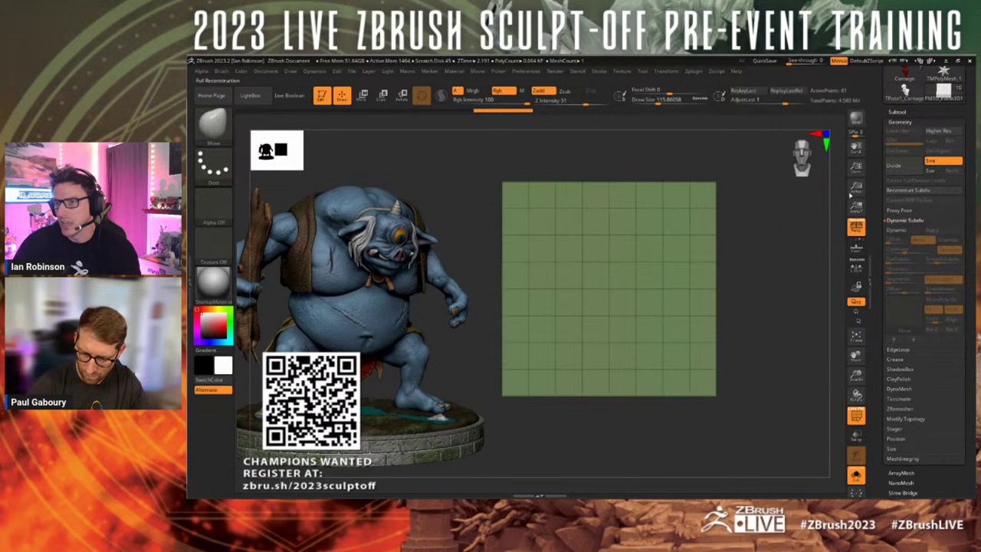
- Enable Dynamic Subdiv on the plane and apply the Heart_Chain MicroPoly, with the wireframe hidden
{"action": "left_click", "coordinate": [893, 230]}
{"action": "left_click_drag", "start_coordinate": [768, 259], "coordinate": [775, 259]}
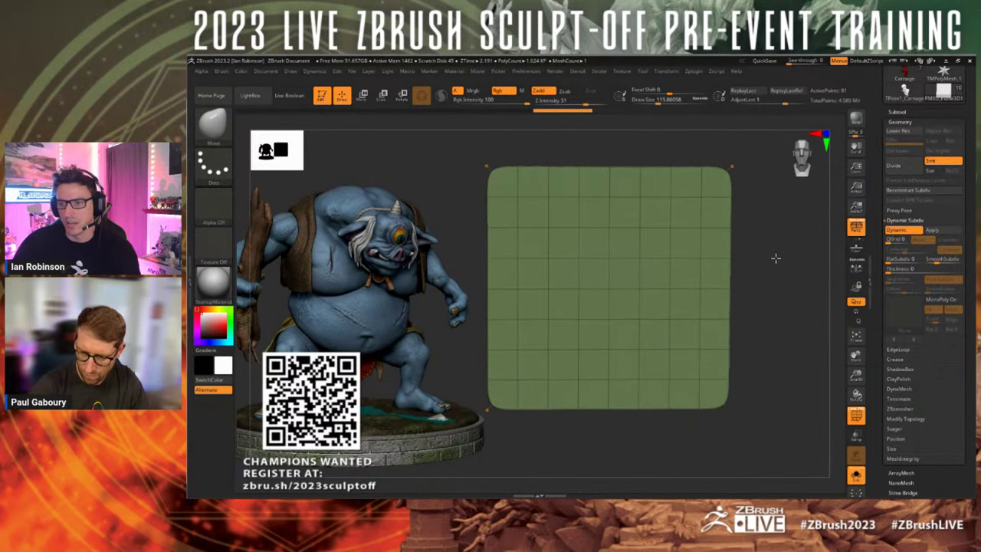
{"action": "left_click", "coordinate": [940, 300]}
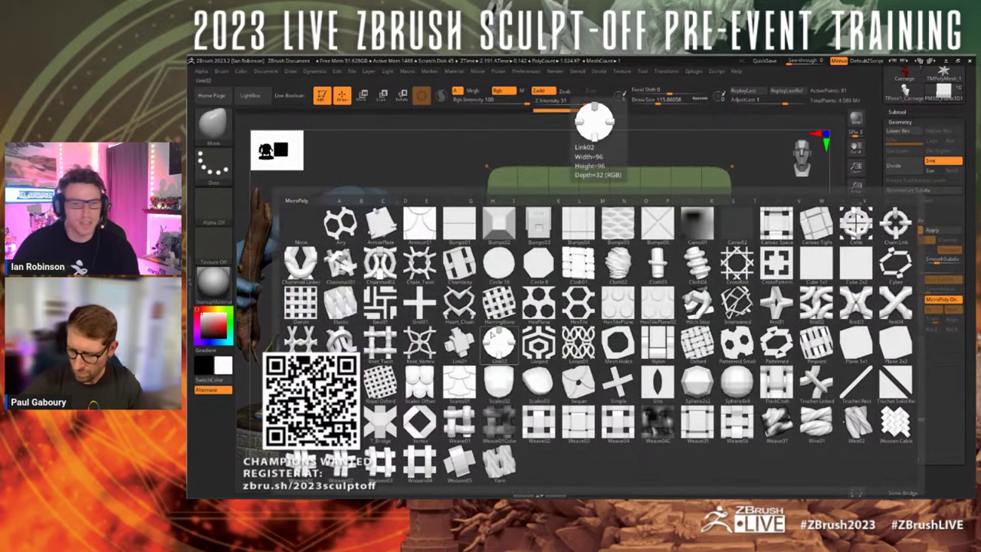
{"action": "left_click", "coordinate": [464, 313]}
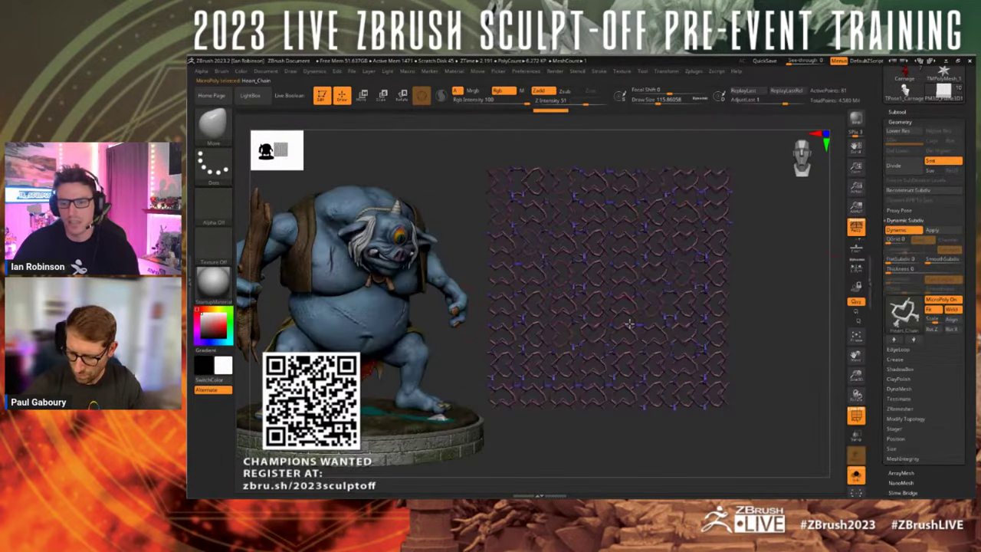
{"action": "key", "text": "shift+f"}
{"action": "left_click_drag", "start_coordinate": [759, 285], "coordinate": [801, 291]}
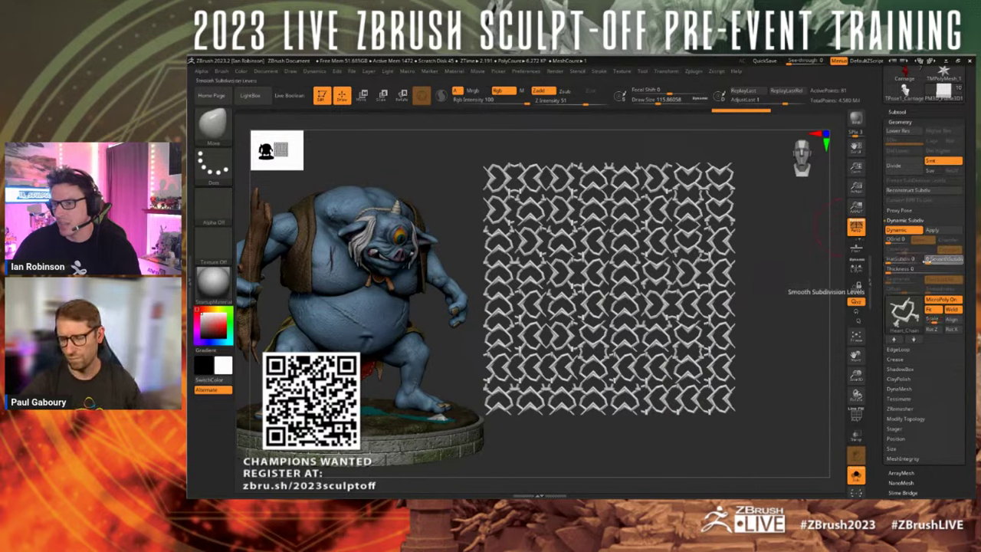
- Raise SmoothSubdiv to make the heart-chain links finer, and check the plane's active and total point counts
{"action": "left_click_drag", "start_coordinate": [926, 260], "coordinate": [932, 260]}
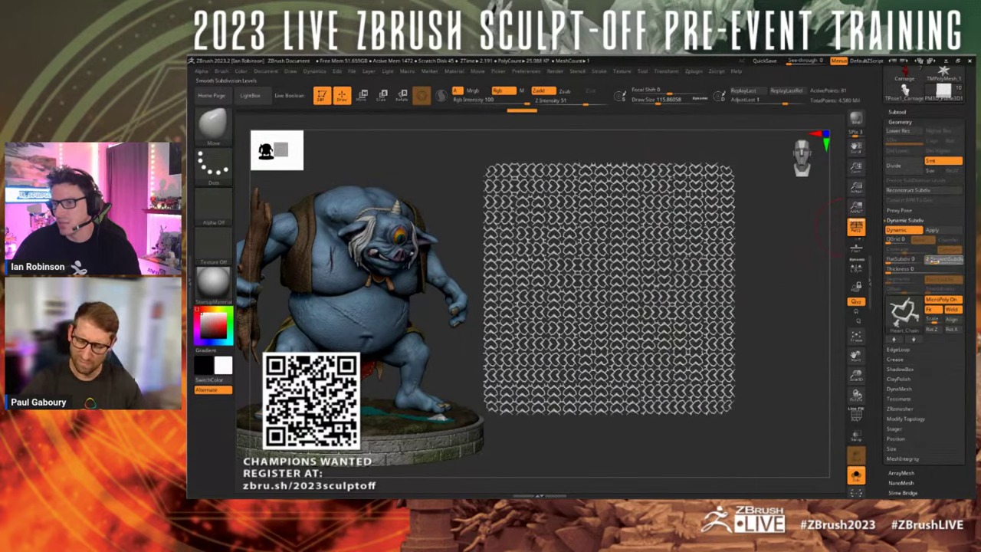
{"action": "mouse_move", "coordinate": [823, 263]}
{"action": "left_mouse_down"}
{"action": "mouse_move", "coordinate": [828, 278]}
{"action": "mouse_move", "coordinate": [806, 283]}
{"action": "mouse_move", "coordinate": [764, 254]}
{"action": "mouse_move", "coordinate": [740, 291]}
{"action": "left_mouse_up"}
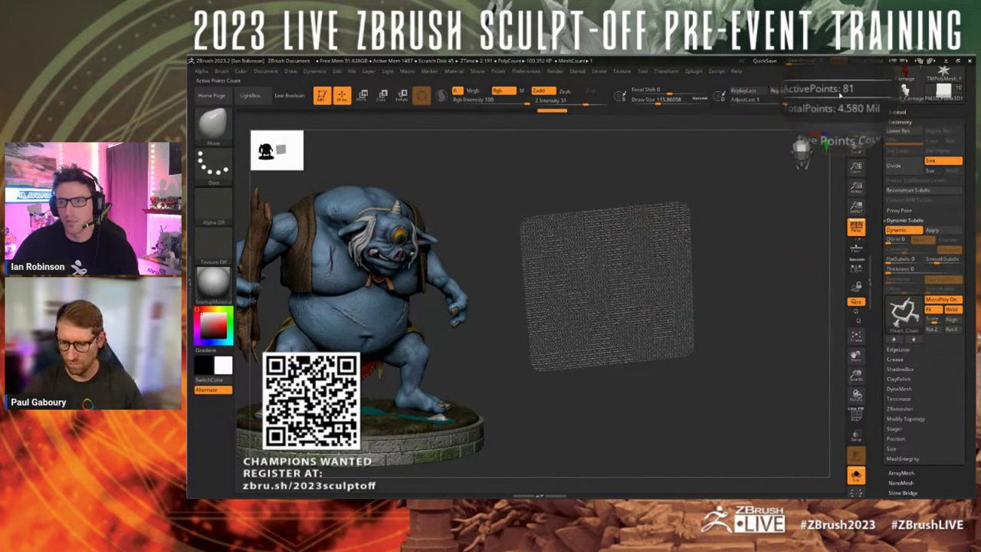
{"action": "key", "text": "shift"}
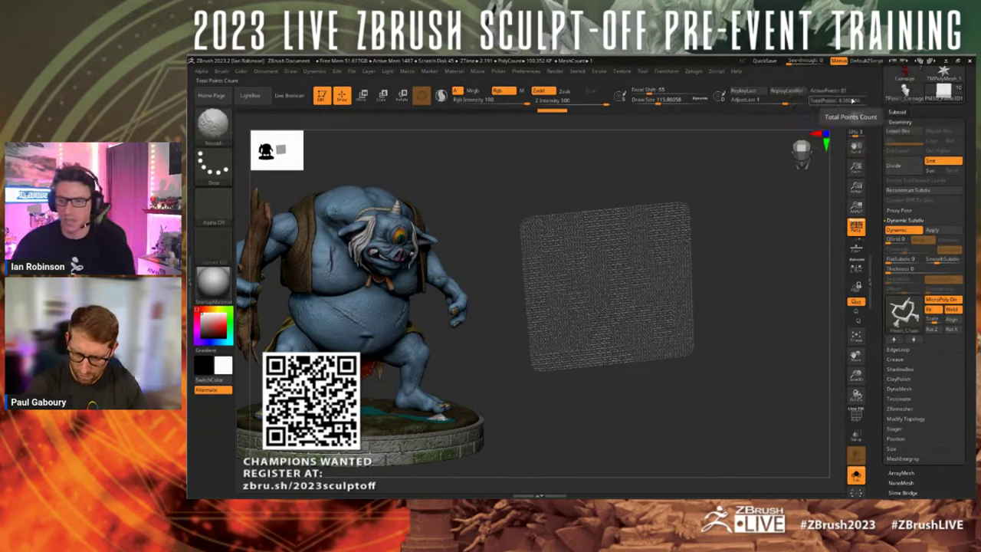
{"action": "mouse_move", "coordinate": [758, 309]}
{"action": "left_mouse_down"}
{"action": "mouse_move", "coordinate": [749, 292]}
{"action": "mouse_move", "coordinate": [762, 288]}
{"action": "left_mouse_up"}
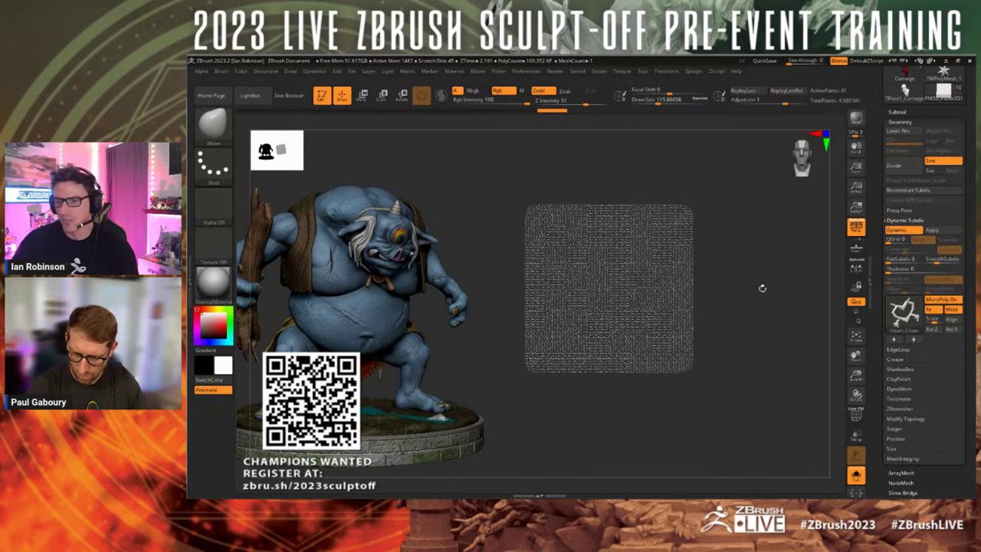
- With Solo off and the leftover ogre image cleared from the canvas, move the heart-chain plane up above the ogre's head
{"action": "left_click", "coordinate": [856, 476]}
{"action": "key", "text": "w"}
{"action": "mouse_move", "coordinate": [799, 346]}
{"action": "left_mouse_down", "text": "alt"}
{"action": "mouse_move", "coordinate": [730, 278]}
{"action": "mouse_move", "coordinate": [744, 283]}
{"action": "mouse_move", "coordinate": [694, 300]}
{"action": "left_mouse_up", "text": "alt"}
{"action": "key", "text": "ctrl"}
{"action": "key", "text": "ctrl+n"}
{"action": "left_click_drag", "start_coordinate": [609, 252], "coordinate": [609, 133]}
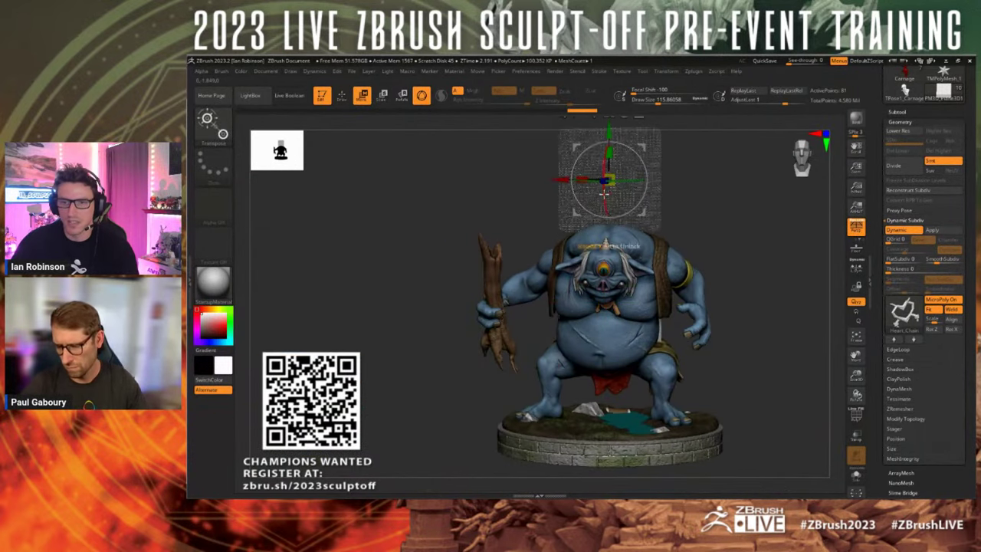
- Rotate the heart-chain plane so that it lies roughly flat above the ogre's head
{"action": "left_click_drag", "start_coordinate": [604, 194], "coordinate": [606, 151]}
{"action": "left_click_drag", "start_coordinate": [762, 165], "coordinate": [546, 285]}
{"action": "key", "text": "space"}
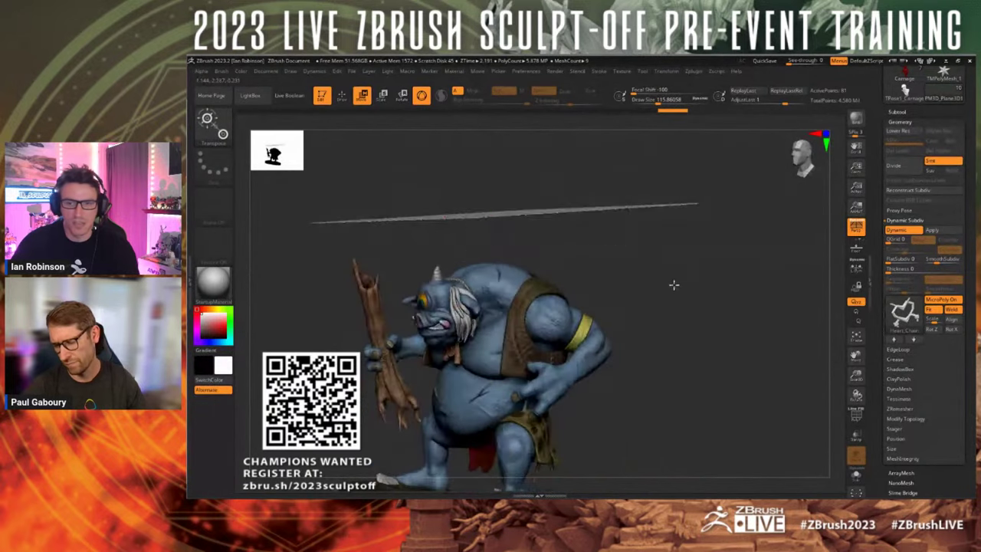
{"action": "left_click_drag", "start_coordinate": [675, 285], "coordinate": [767, 268]}
{"action": "left_click_drag", "start_coordinate": [587, 204], "coordinate": [601, 201]}
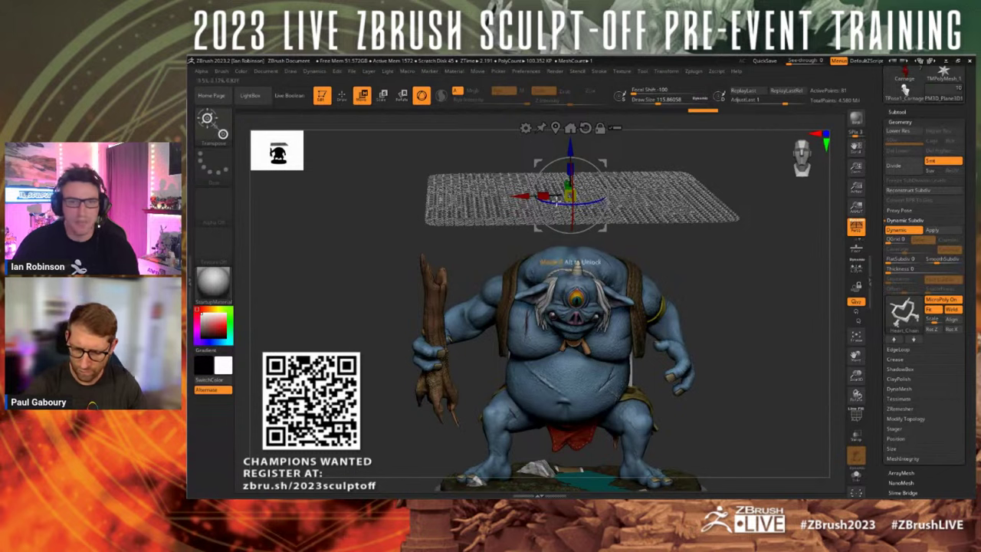
- Dock the Dynamics palette beside the canvas so its simulation settings stay available
{"action": "key", "text": "q"}
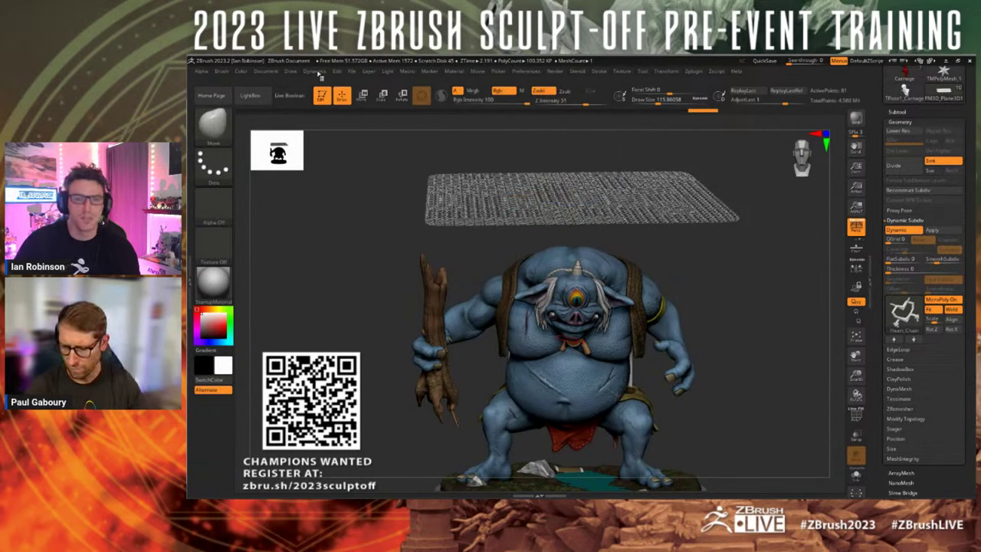
{"action": "left_click", "coordinate": [315, 72]}
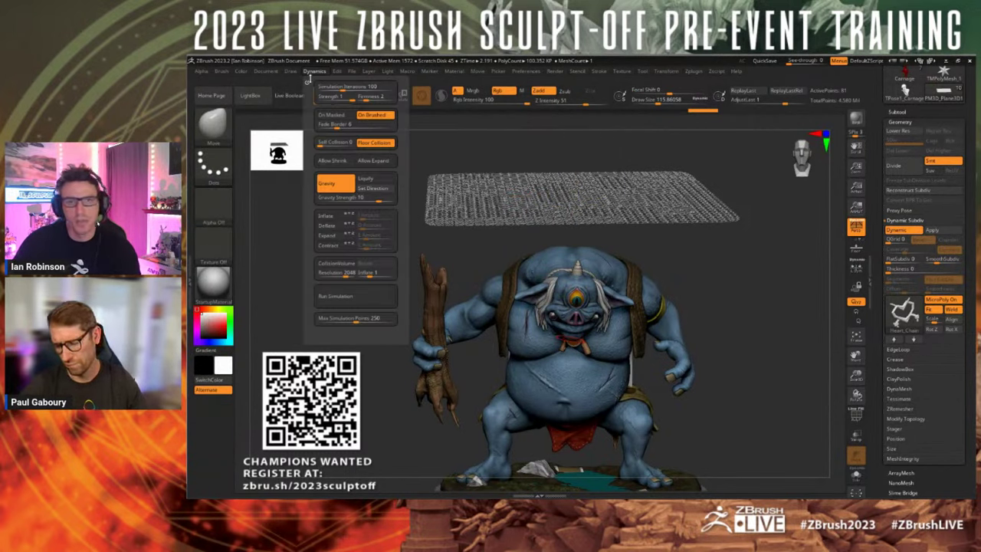
{"action": "left_click", "coordinate": [305, 82]}
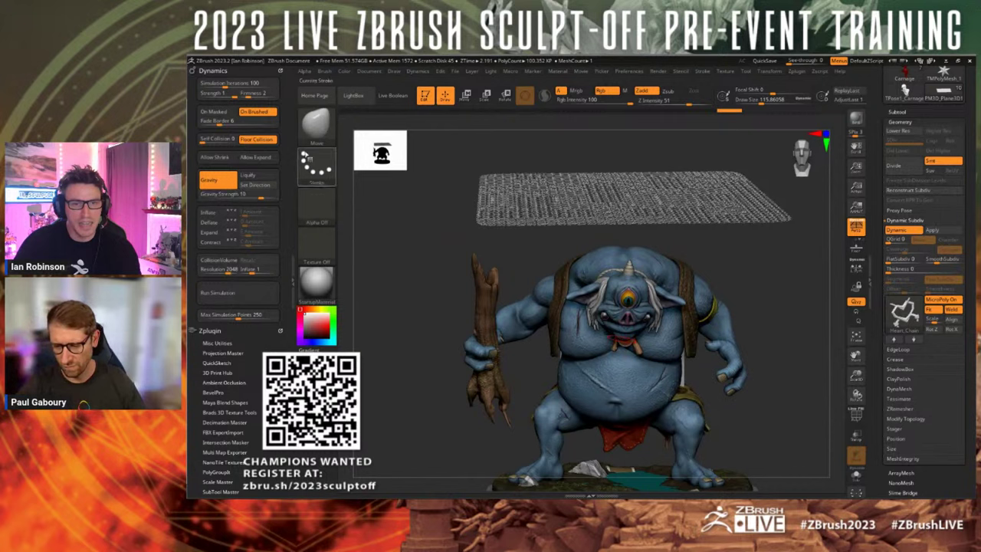
- Level the tilted chain plane above the ogre as seen from the side
{"action": "left_click_drag", "start_coordinate": [454, 249], "coordinate": [432, 247]}
{"action": "key", "text": "w"}
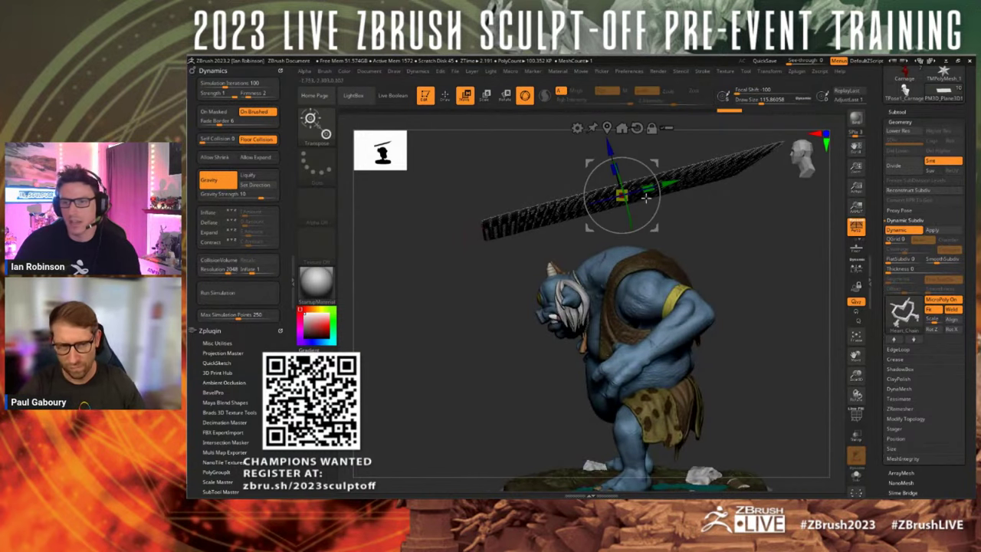
{"action": "left_click_drag", "start_coordinate": [656, 203], "coordinate": [644, 231]}
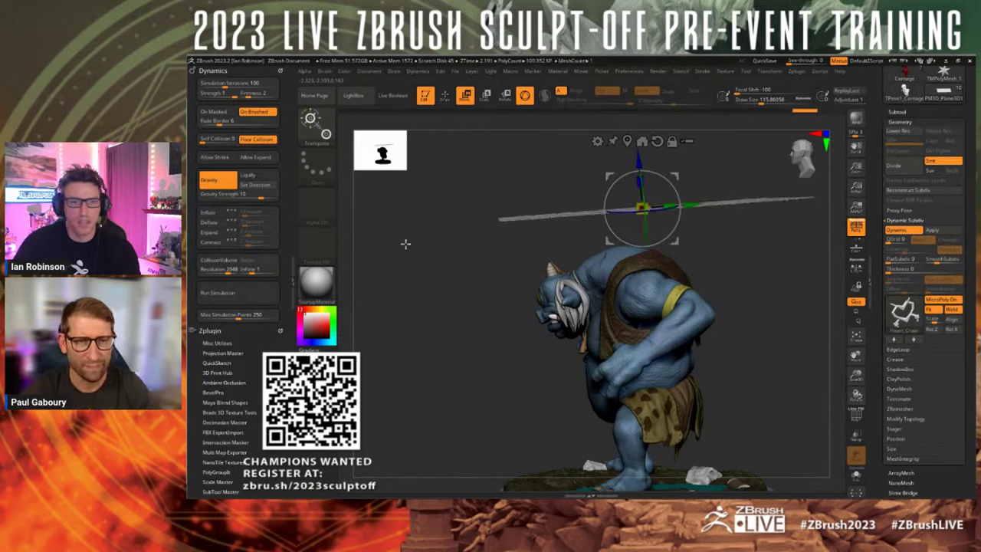
- Set Gravity Strength to 2, activate Collision Volume, and run the simulation to drape the chainmail over the ogre
{"action": "left_click_drag", "start_coordinate": [262, 196], "coordinate": [256, 196]}
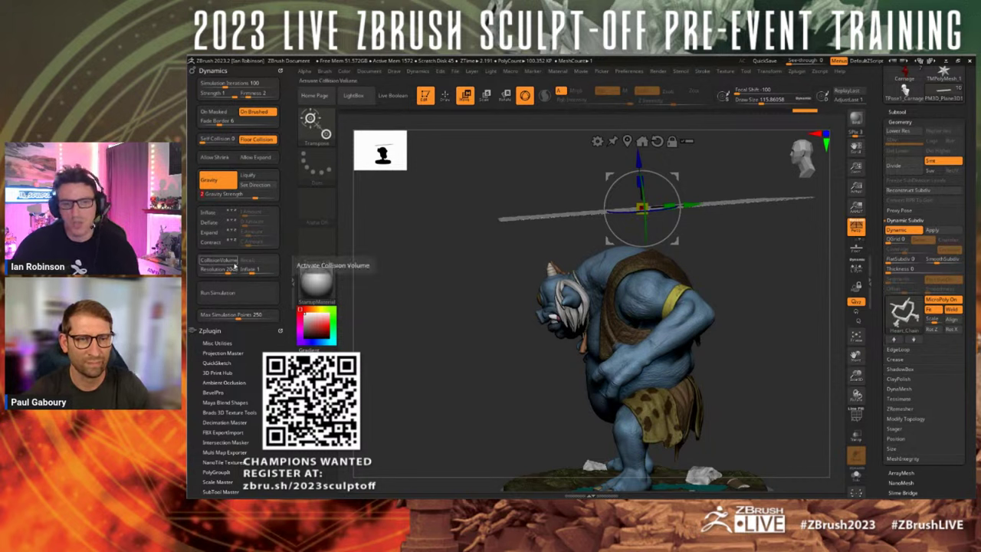
{"action": "left_click", "coordinate": [228, 260]}
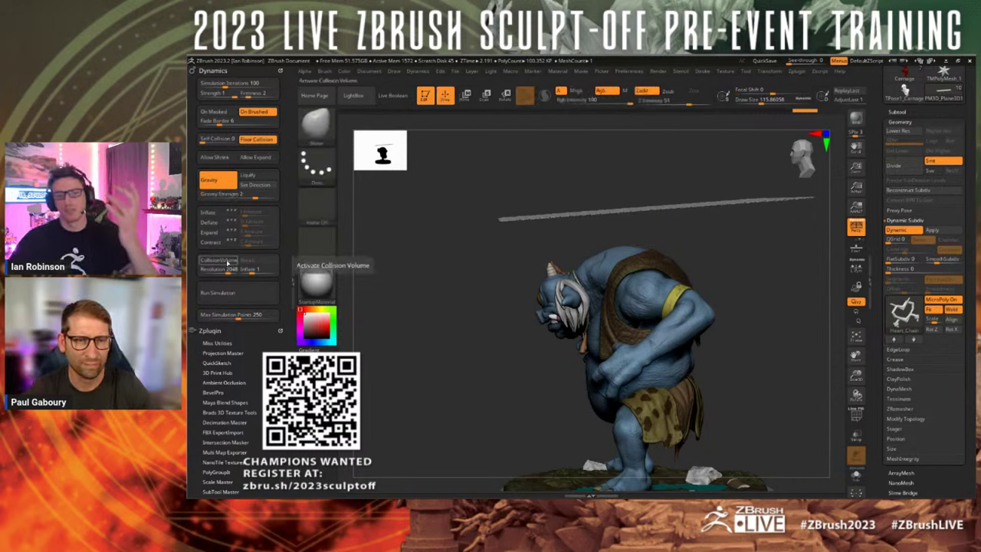
{"action": "left_click", "coordinate": [227, 261]}
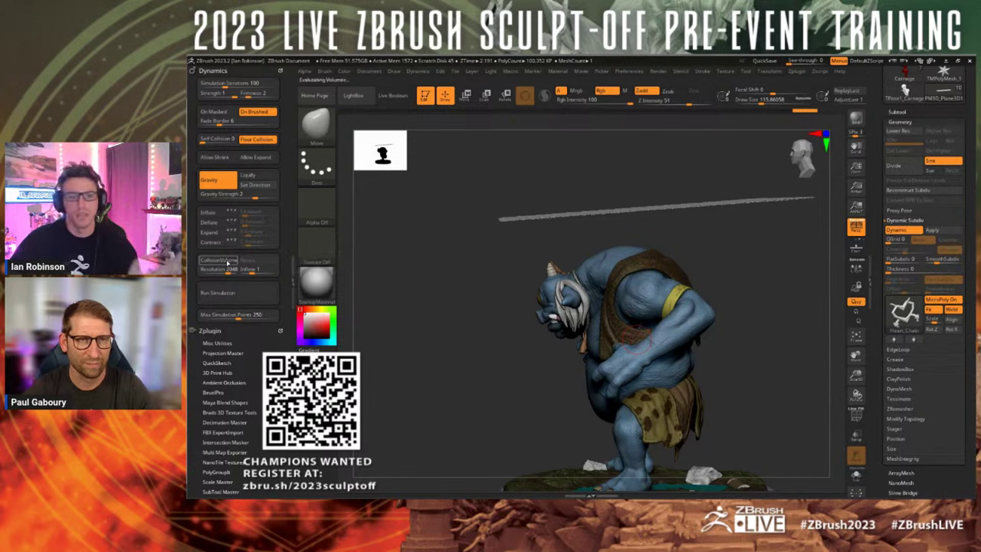
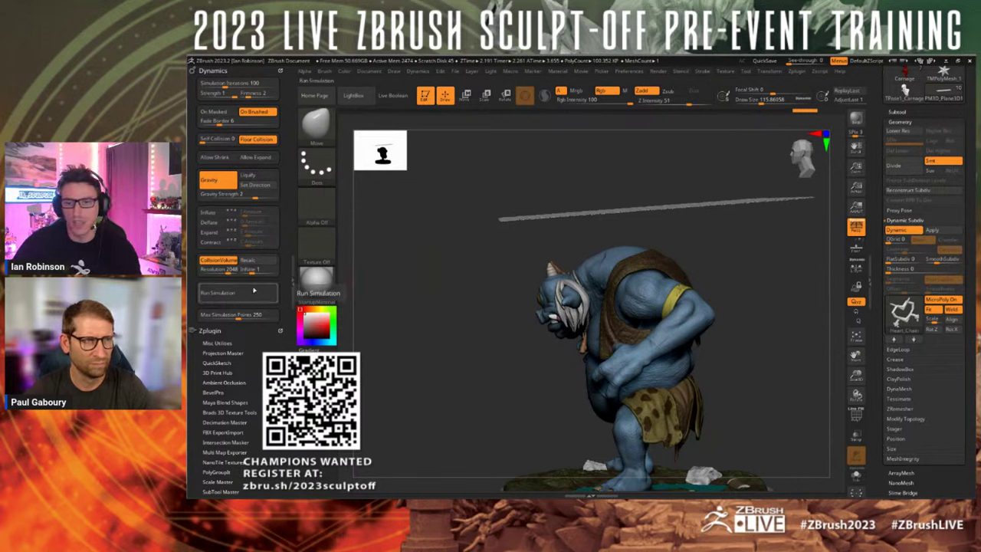
{"action": "left_click", "coordinate": [223, 292]}
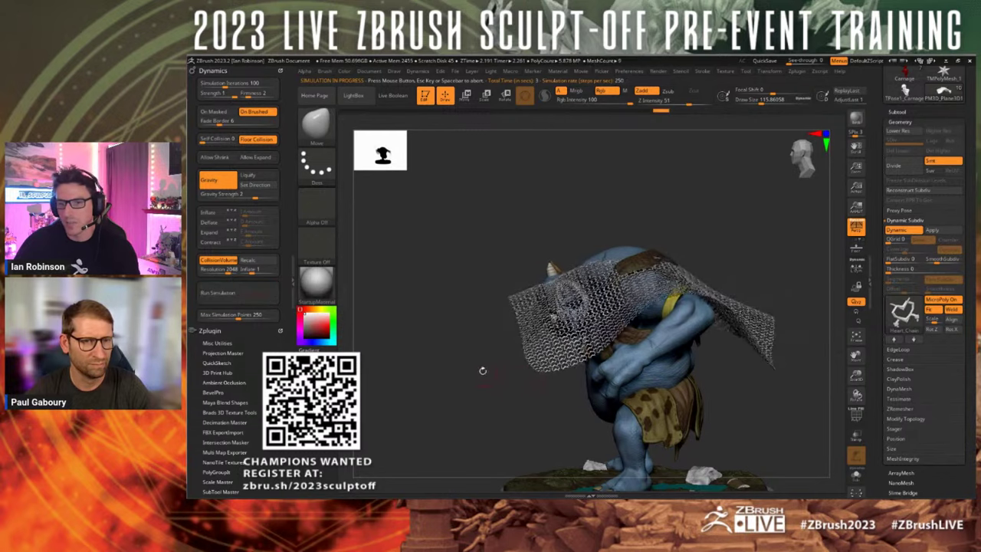
{"action": "mouse_move", "coordinate": [486, 368]}
{"action": "left_mouse_down"}
{"action": "mouse_move", "coordinate": [552, 372]}
{"action": "mouse_move", "coordinate": [499, 380]}
{"action": "left_mouse_up"}
- Choose the TransposeCloth brush and pull the draped chainmail down over the ogre's head and shoulders
{"action": "key", "text": "w"}
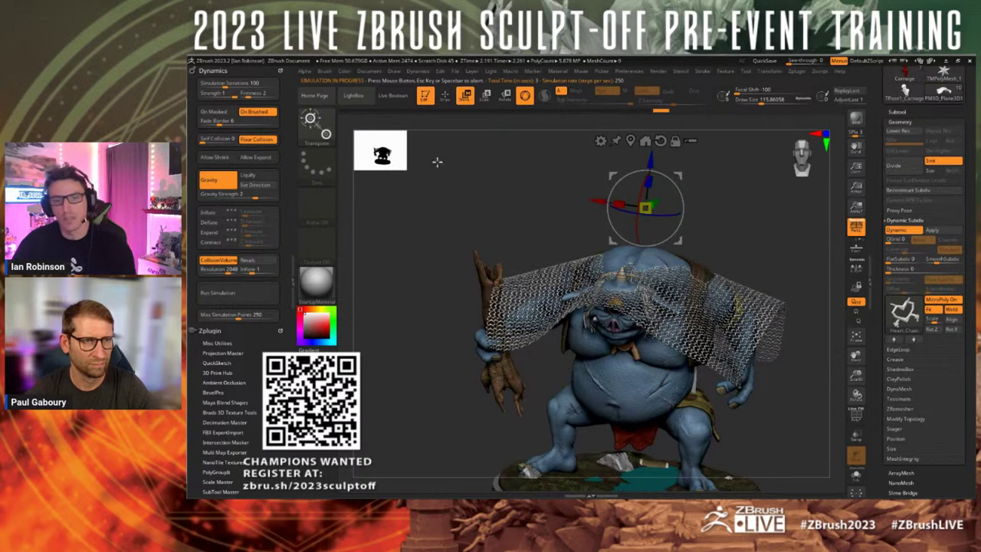
{"action": "left_click", "coordinate": [326, 135]}
{"action": "key", "text": "t"}
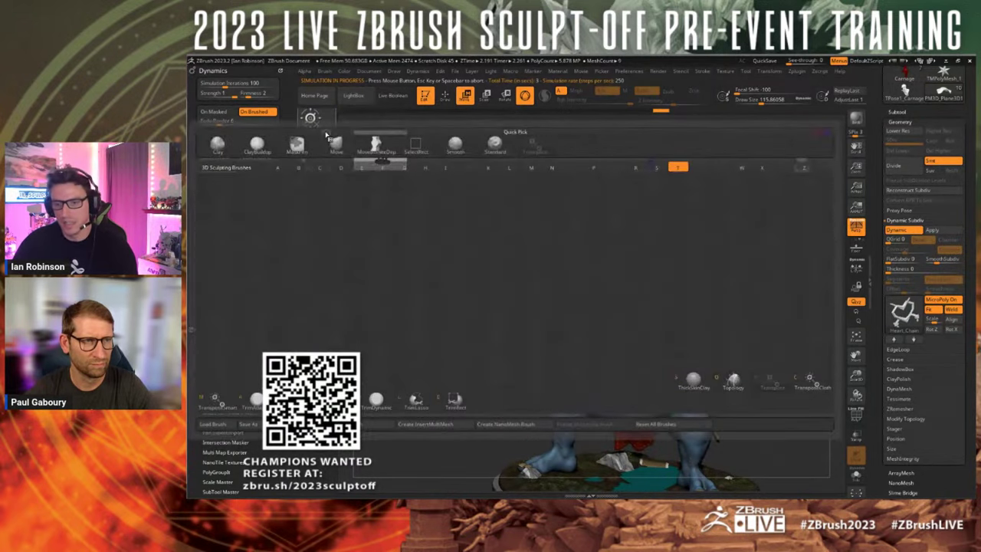
{"action": "left_click", "coordinate": [814, 388]}
{"action": "left_click_drag", "start_coordinate": [650, 175], "coordinate": [646, 226]}
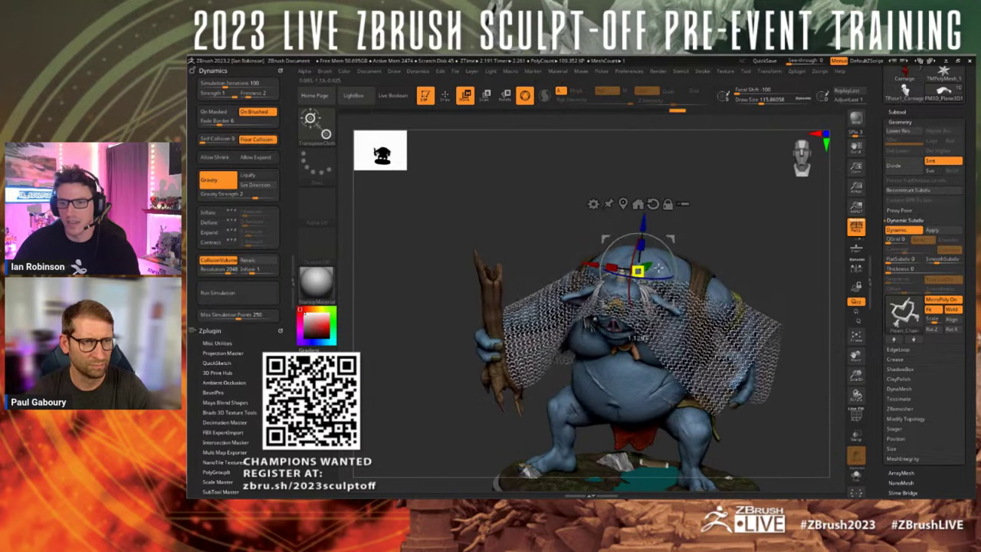
{"action": "key", "text": "q"}
{"action": "mouse_move", "coordinate": [721, 219]}
{"action": "left_mouse_down"}
{"action": "mouse_move", "coordinate": [704, 212]}
{"action": "mouse_move", "coordinate": [705, 269]}
{"action": "left_mouse_up"}
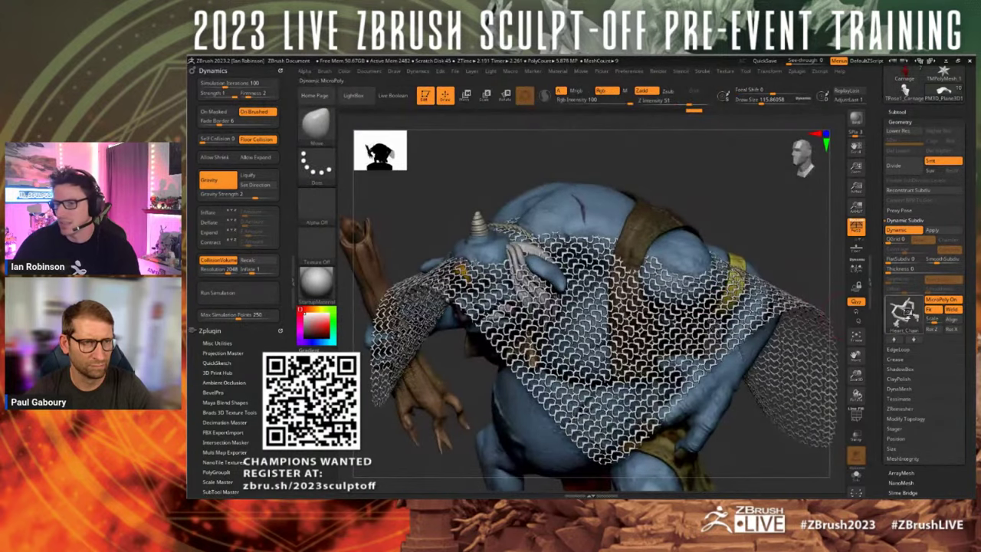
- Try the Knit02 MicroPoly on the draped cloth, and switch back to Heart_Chain
{"action": "left_click", "coordinate": [907, 311]}
{"action": "left_click", "coordinate": [778, 312]}
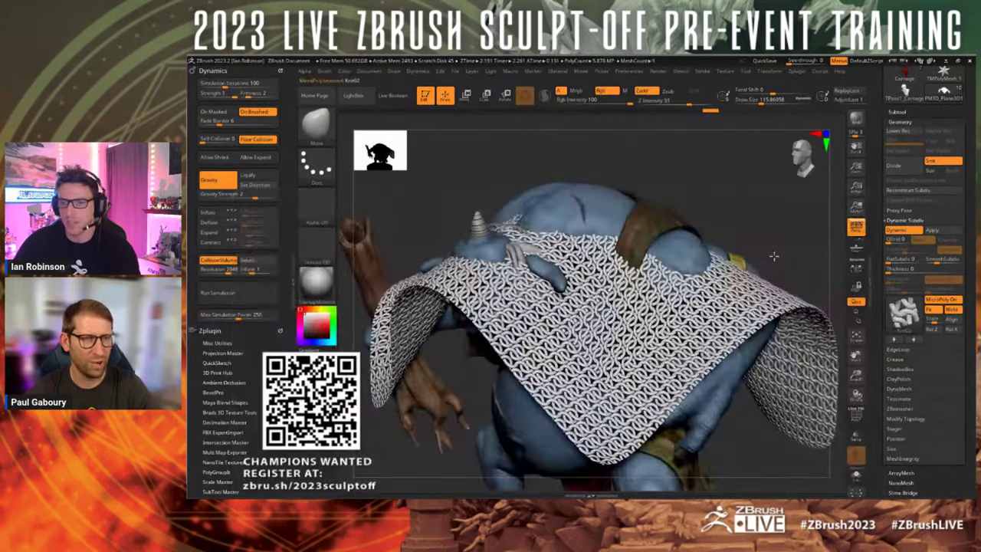
{"action": "left_click_drag", "start_coordinate": [774, 257], "coordinate": [828, 290]}
{"action": "left_click", "coordinate": [905, 312]}
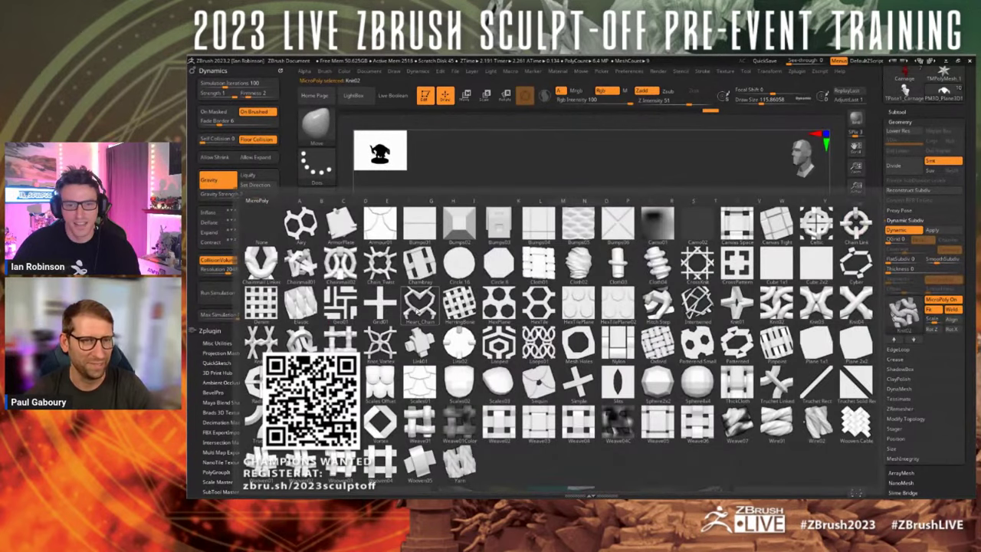
{"action": "left_click", "coordinate": [421, 304]}
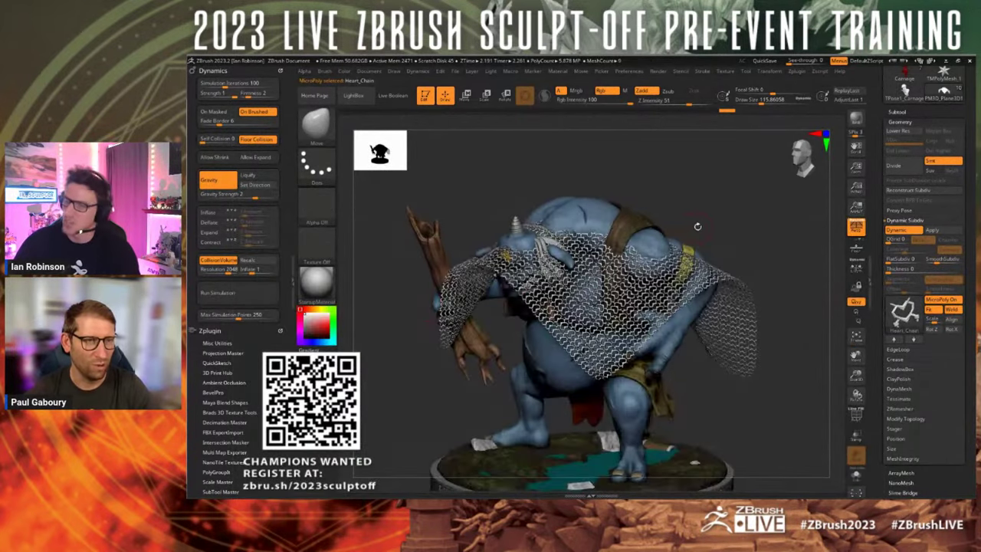
- Apply the Loops01 MicroPoly to the draped cloth
{"action": "left_click_drag", "start_coordinate": [698, 226], "coordinate": [814, 276]}
{"action": "left_click", "coordinate": [895, 322]}
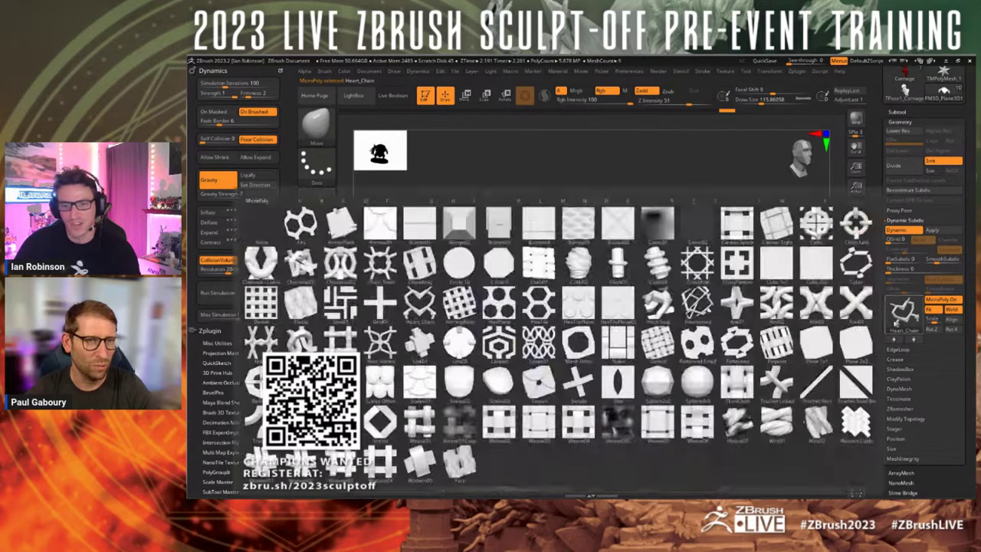
{"action": "left_click", "coordinate": [539, 344]}
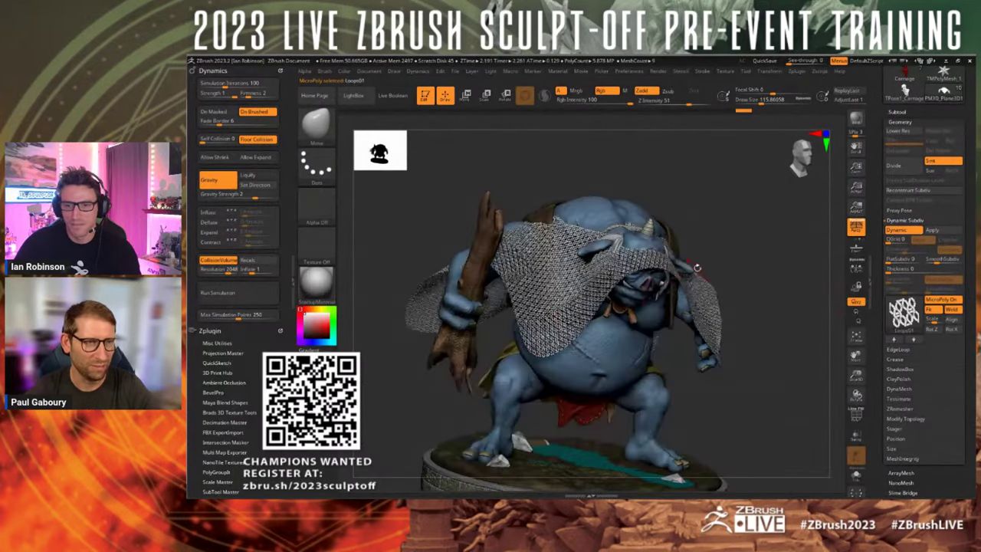
- Lift the looped chainmail with TransposeCloth so it covers the ogre's head and back
{"action": "key", "text": "w"}
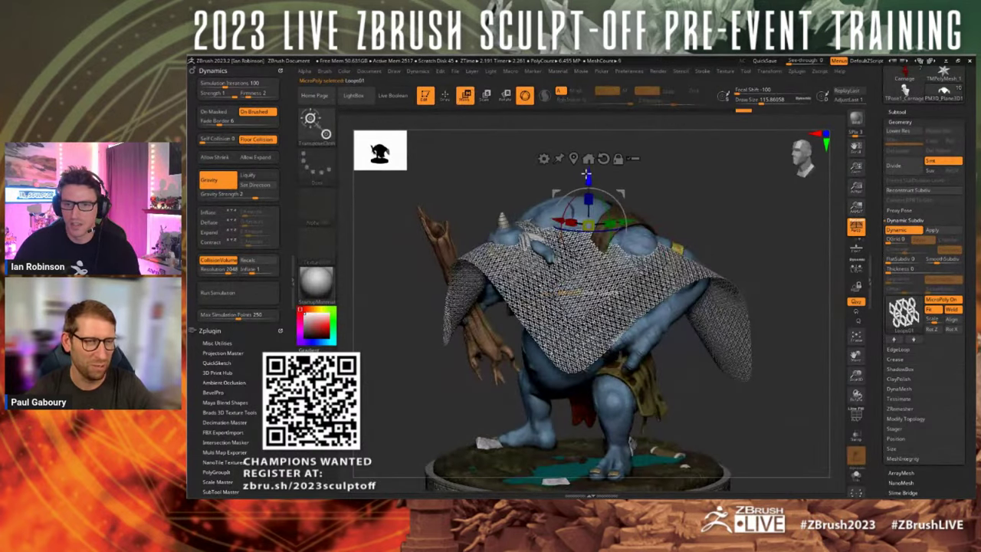
{"action": "left_click_drag", "start_coordinate": [587, 173], "coordinate": [587, 164]}
{"action": "key", "text": "q"}
{"action": "mouse_move", "coordinate": [695, 197]}
{"action": "left_mouse_down"}
{"action": "mouse_move", "coordinate": [712, 197]}
{"action": "mouse_move", "coordinate": [729, 222]}
{"action": "left_mouse_up"}
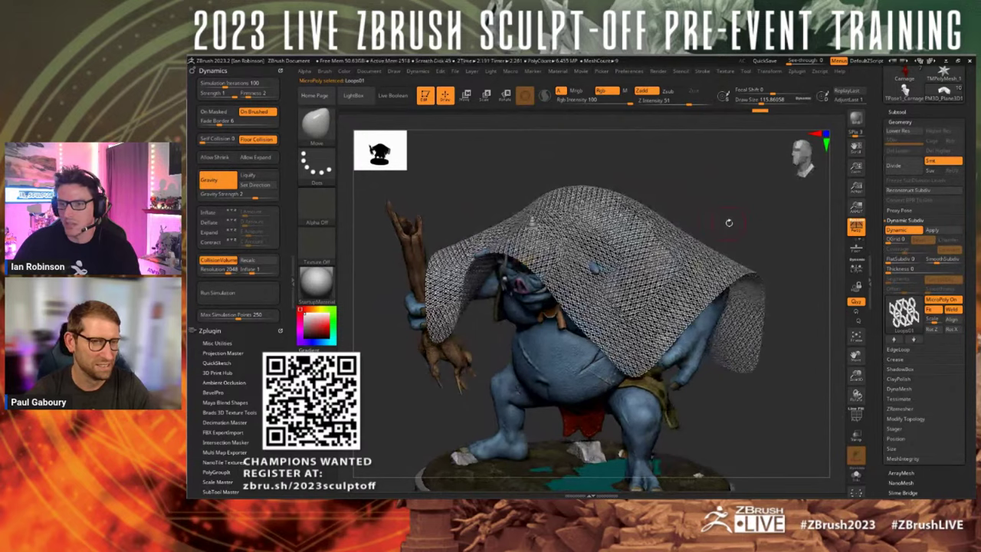
- Divide the cloth to subdivision level 2 to make the chain loops finer
{"action": "left_click_drag", "start_coordinate": [775, 244], "coordinate": [725, 213]}
{"action": "right_click_drag", "start_coordinate": [726, 213], "coordinate": [728, 261], "text": "ctrl"}
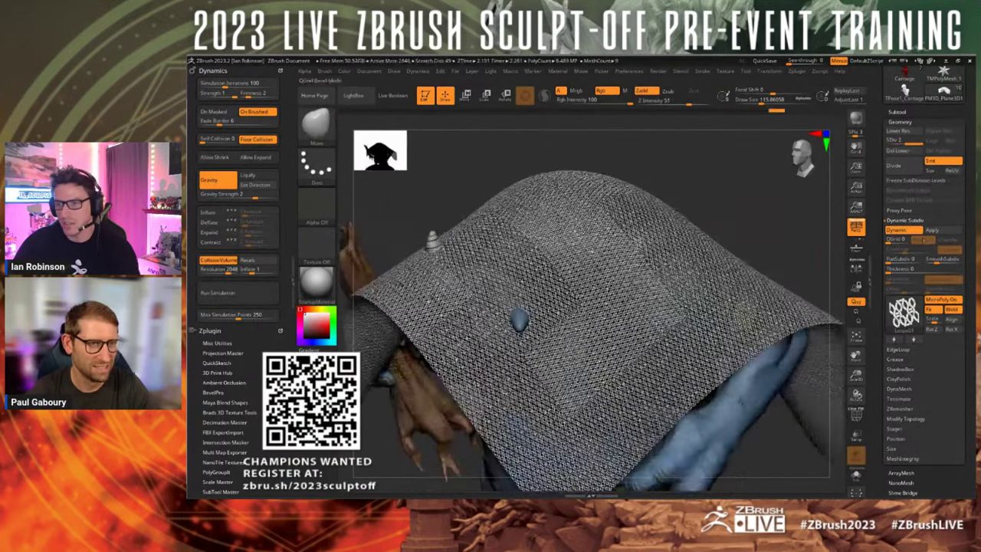
{"action": "right_click_drag", "start_coordinate": [744, 212], "coordinate": [745, 184], "text": "ctrl"}
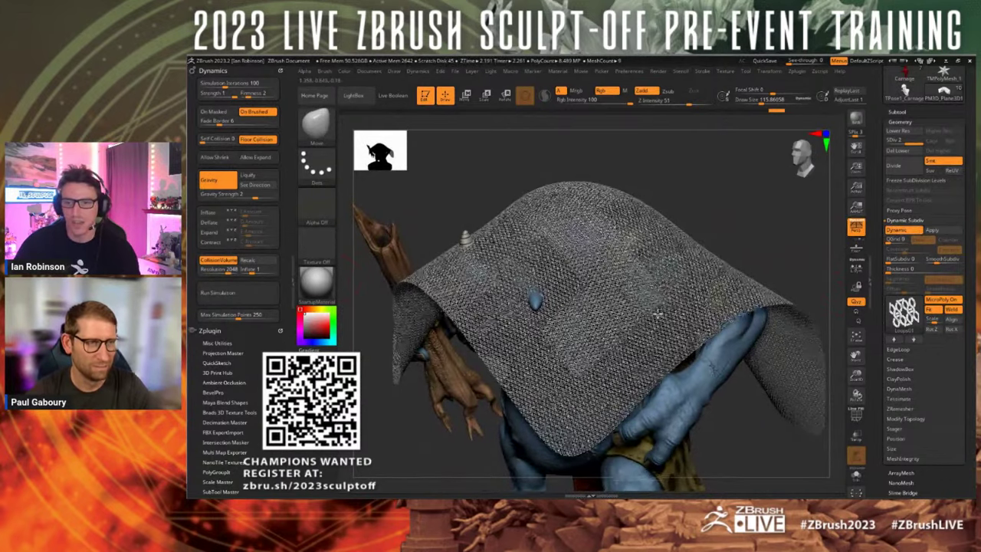
- Inspect the loops close up in wireframe with and without smoothing, and hide the wireframe again
{"action": "right_click_drag", "start_coordinate": [658, 313], "coordinate": [682, 385], "text": "ctrl"}
{"action": "key", "text": "shift+f"}
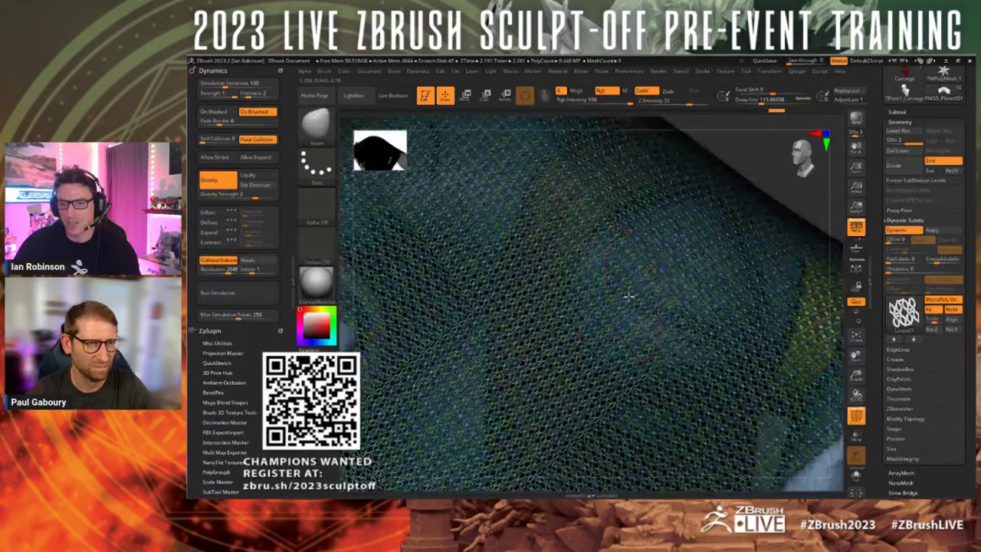
{"action": "key", "text": "shift+d"}
{"action": "key", "text": "d"}
{"action": "key", "text": "d"}
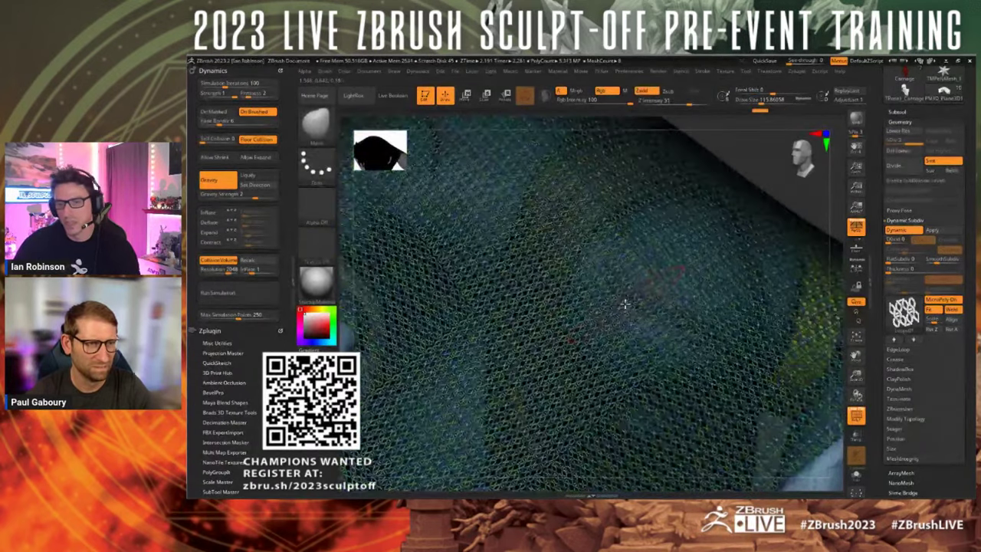
{"action": "key", "text": "shift+f"}
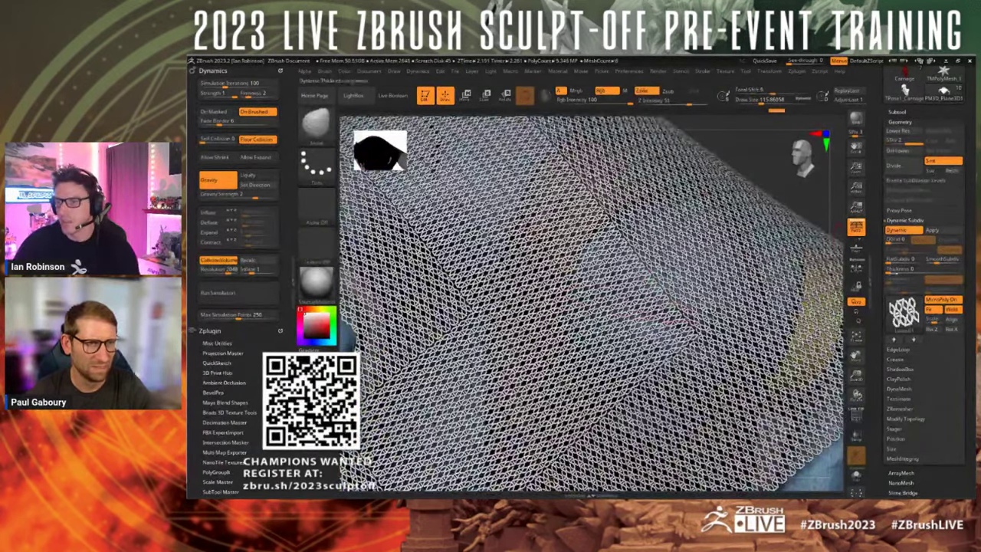
- Adjust the Dynamic Subdiv Thickness of the chain loops in small amounts
{"action": "left_click", "coordinate": [897, 270]}
{"action": "left_click_drag", "start_coordinate": [897, 270], "coordinate": [891, 270]}
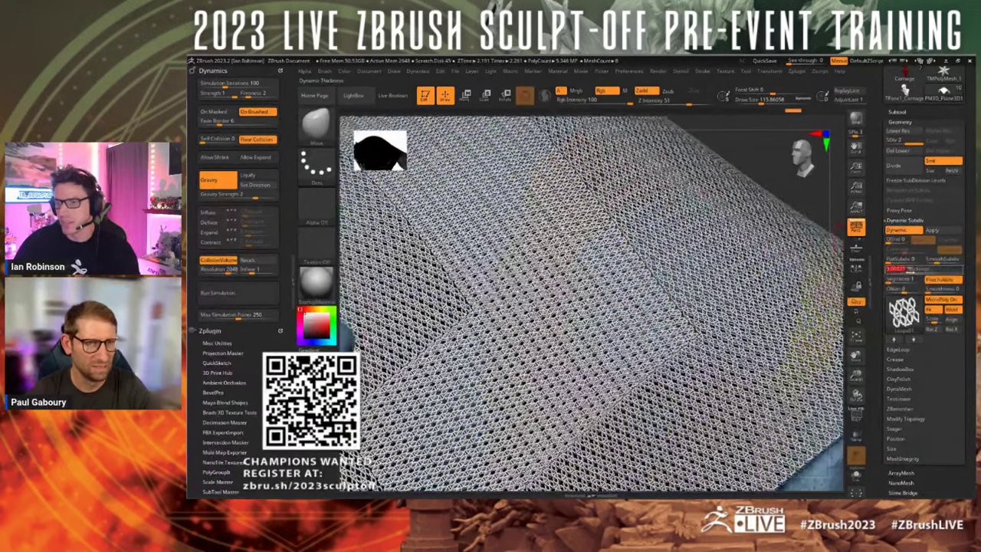
{"action": "right_click_drag", "start_coordinate": [559, 400], "coordinate": [667, 230], "text": "ctrl"}
{"action": "left_click", "coordinate": [900, 269]}
{"action": "right_click_drag", "start_coordinate": [719, 290], "coordinate": [747, 238], "text": "alt"}
- Turn off Dynamic Subdiv on the cloth and show its base grid with the wireframe
{"action": "left_click", "coordinate": [903, 230]}
{"action": "right_click_drag", "start_coordinate": [701, 274], "coordinate": [679, 284], "text": "ctrl"}
{"action": "key", "text": "shift+f"}
{"action": "right_click_drag", "start_coordinate": [733, 271], "coordinate": [687, 267]}
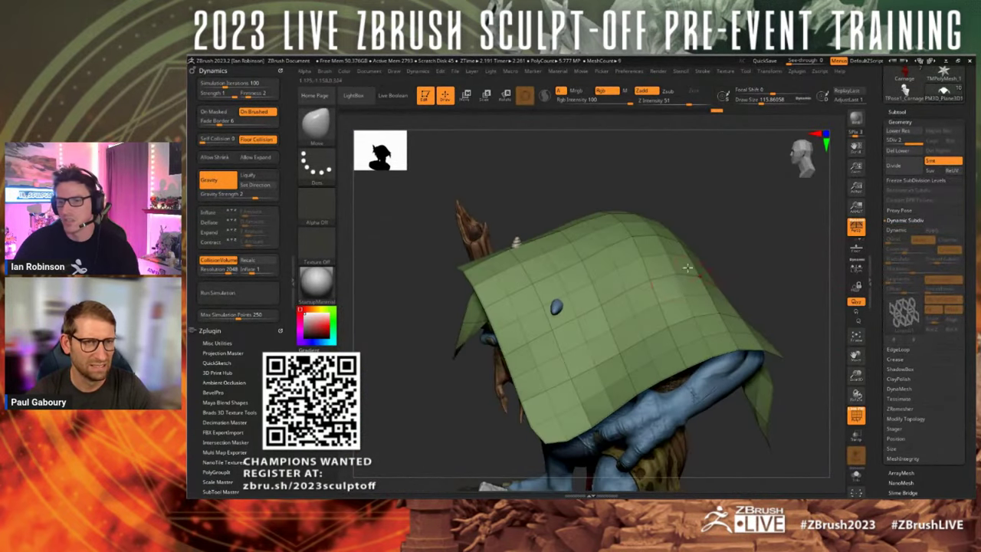
- Delete the cloth's lower subdivision level, divide the mesh once more, and delete the lower level again
{"action": "left_click", "coordinate": [913, 151]}
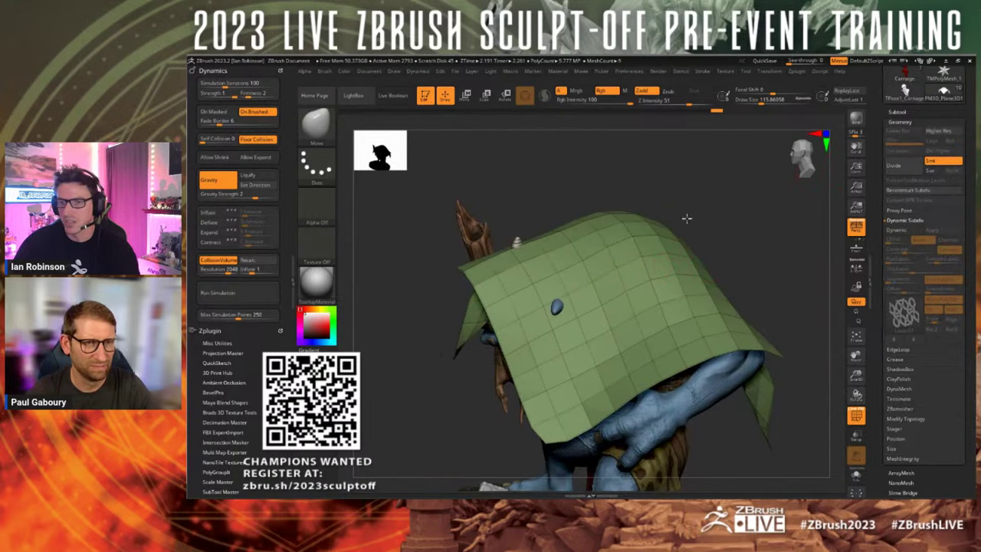
{"action": "left_click_drag", "start_coordinate": [685, 219], "coordinate": [635, 270]}
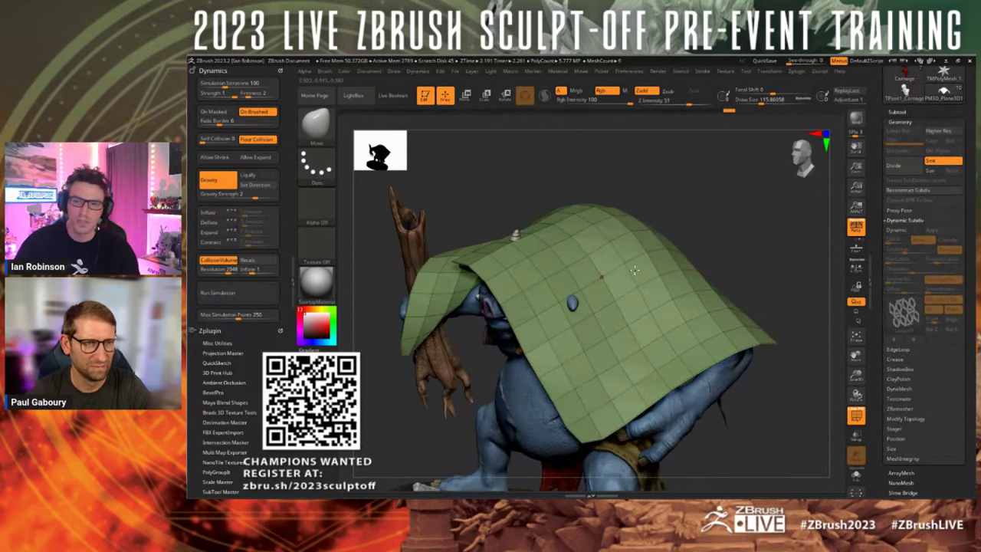
{"action": "key", "text": "ctrl+d"}
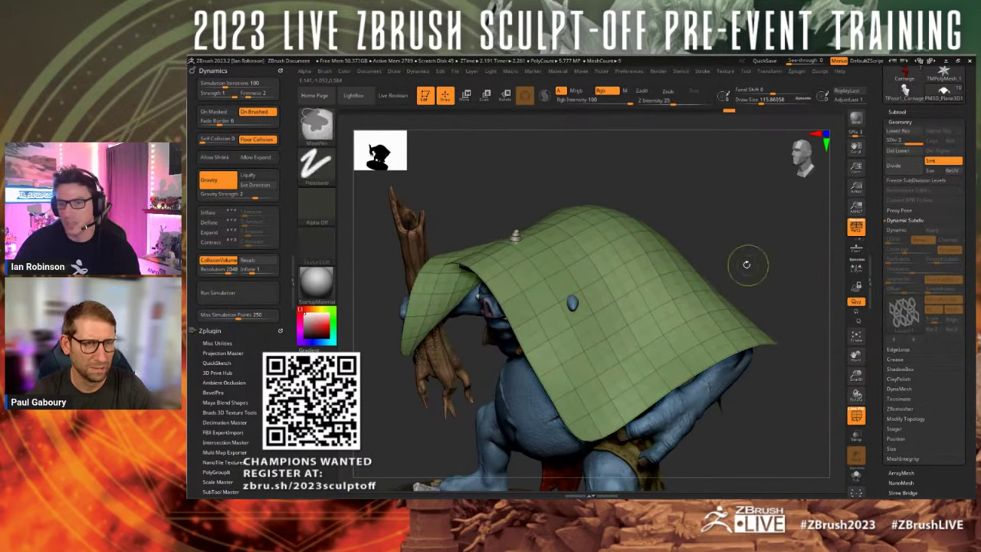
{"action": "left_click", "coordinate": [906, 151]}
{"action": "left_click_drag", "start_coordinate": [742, 246], "coordinate": [664, 281], "text": "alt"}
- Pull the denser cloth upward over the ogre's head with TransposeCloth from a front view
{"action": "key", "text": "w"}
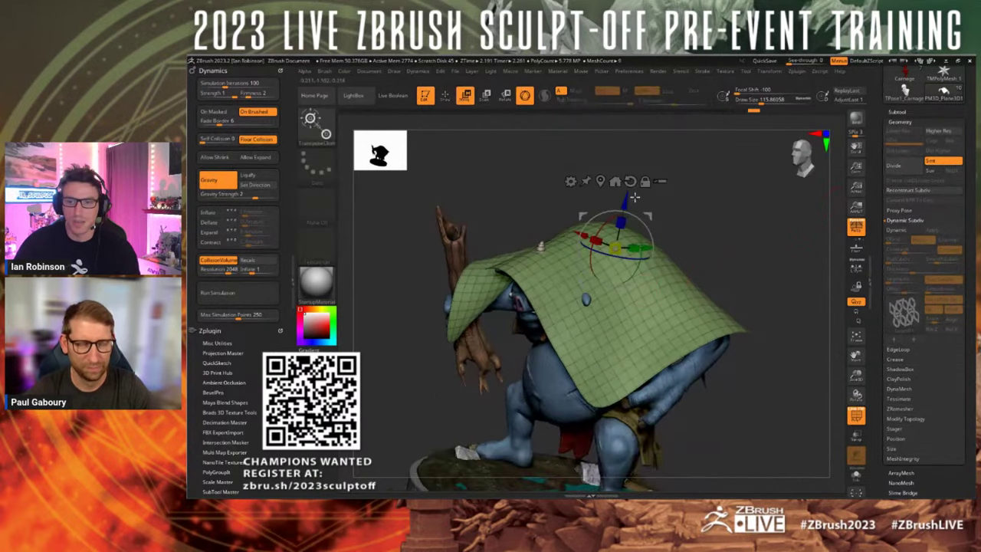
{"action": "left_click_drag", "start_coordinate": [689, 202], "coordinate": [775, 207]}
{"action": "left_click_drag", "start_coordinate": [620, 199], "coordinate": [616, 177]}
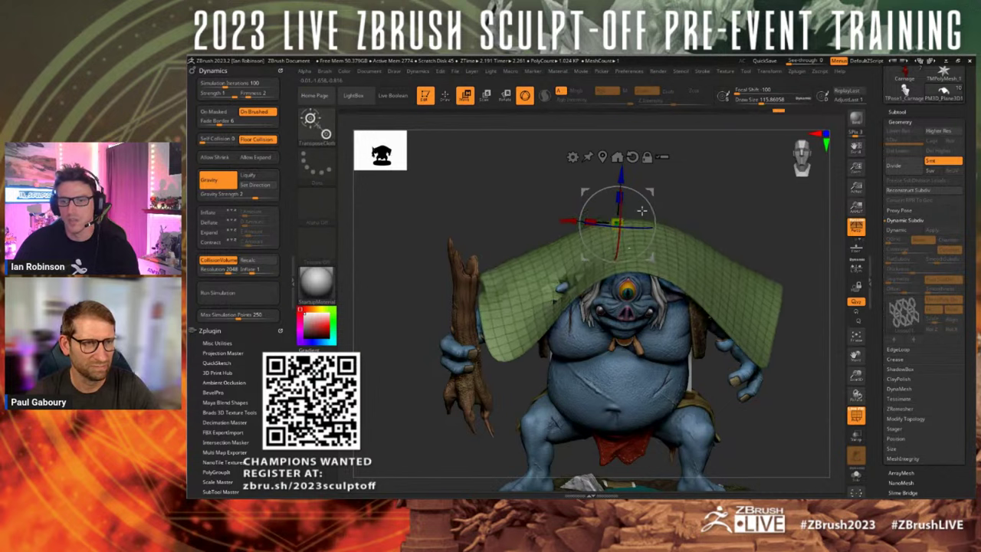
- Pull the cloth slightly higher above the ogre's head and turn Dynamic Subdiv back on to show the chain loops
{"action": "left_click_drag", "start_coordinate": [618, 223], "coordinate": [622, 188]}
{"action": "key", "text": "q"}
{"action": "left_click_drag", "start_coordinate": [730, 208], "coordinate": [650, 237], "text": "alt"}
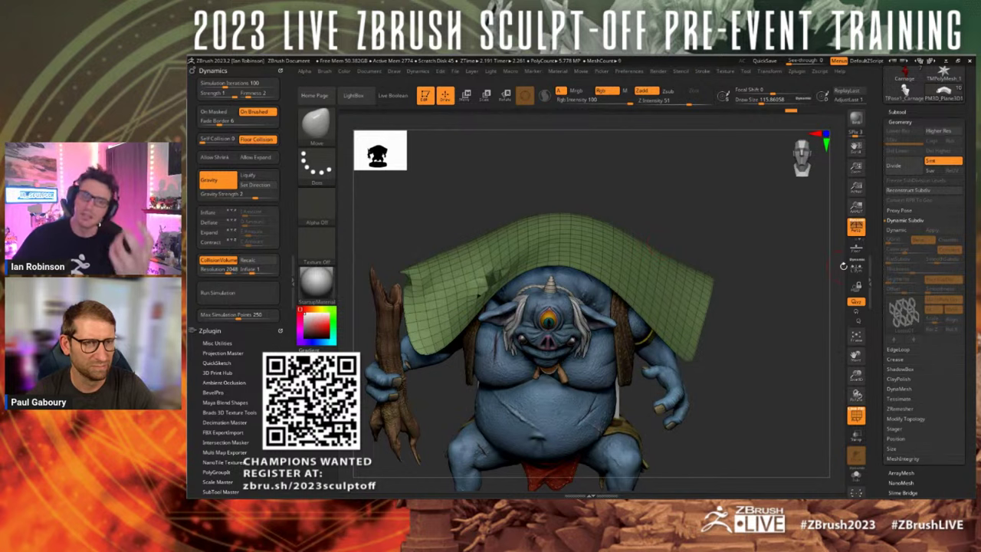
{"action": "left_click", "coordinate": [902, 233]}
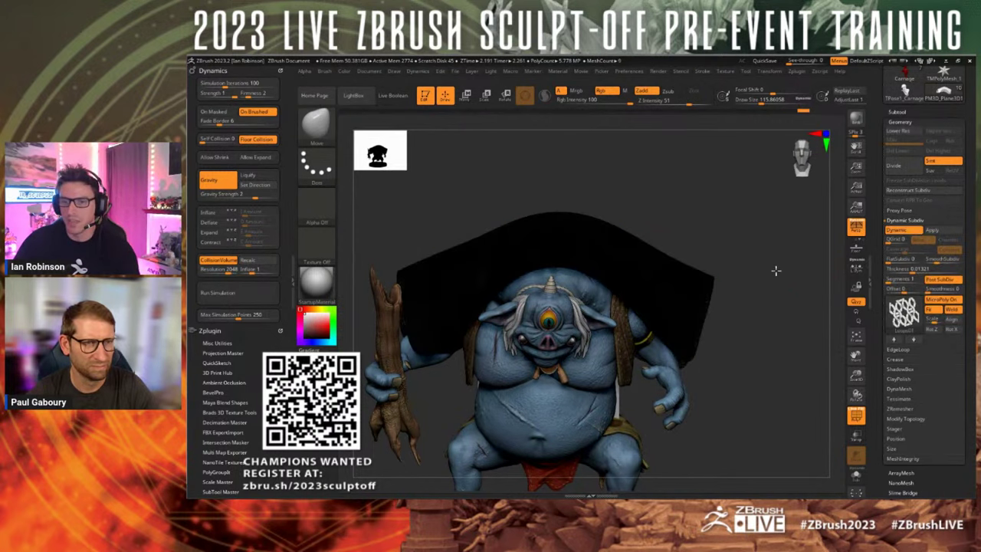
{"action": "left_click_drag", "start_coordinate": [775, 271], "coordinate": [561, 360]}
{"action": "left_click_drag", "start_coordinate": [720, 253], "coordinate": [813, 306]}
{"action": "left_click_drag", "start_coordinate": [647, 303], "coordinate": [782, 222], "text": "alt"}
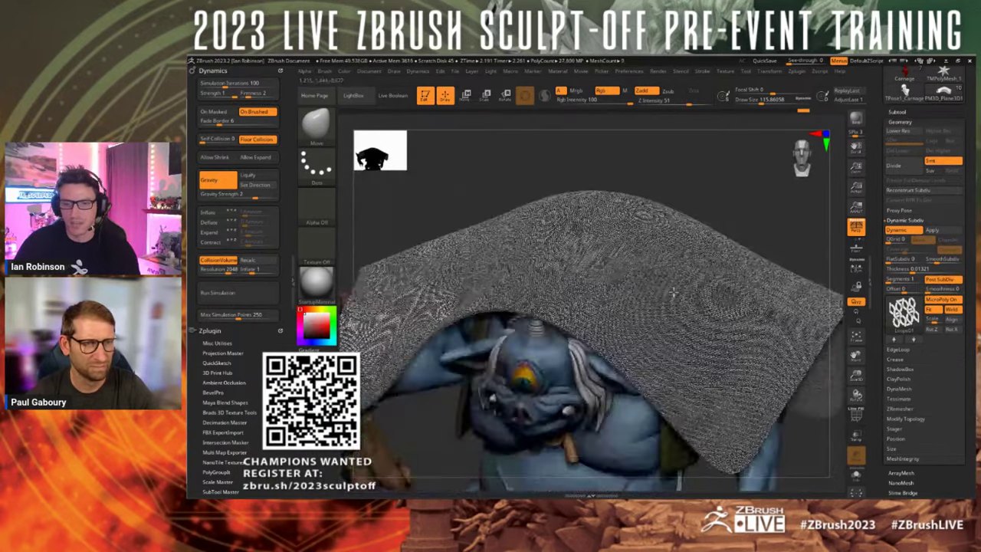
- Inspect the denser chain mesh over the ogre's head up close with a BPR render
{"action": "right_click_drag", "start_coordinate": [657, 296], "coordinate": [621, 276], "text": "ctrl"}
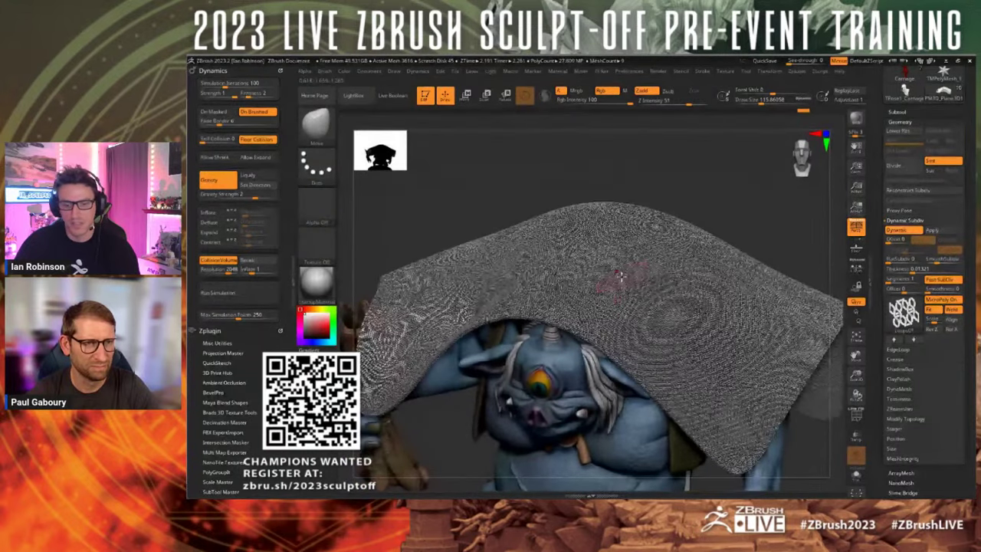
{"action": "key", "text": "ctrl"}
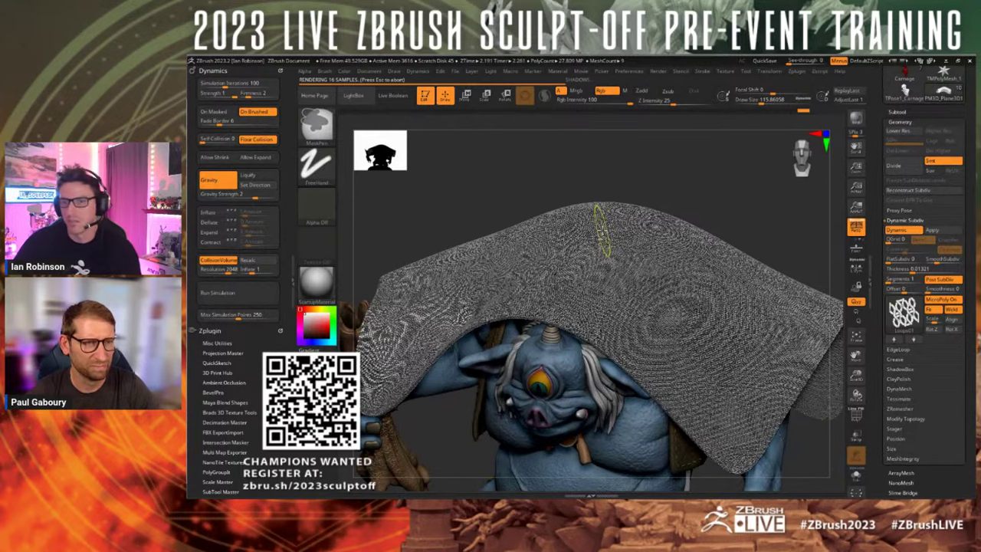
{"action": "left_click", "coordinate": [602, 230], "text": "ctrl"}
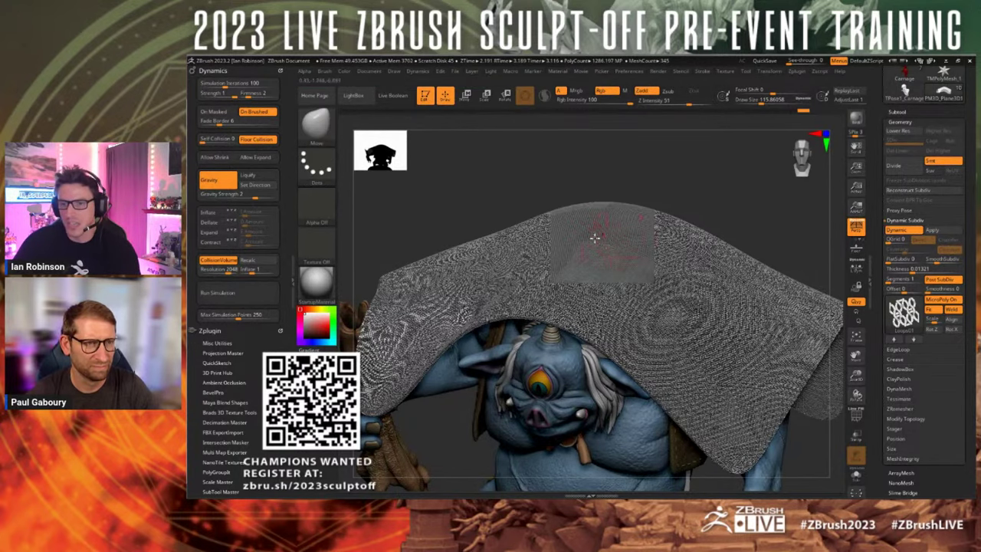
{"action": "mouse_move", "coordinate": [614, 252]}
{"action": "right_mouse_down", "text": "ctrl"}
{"action": "mouse_move", "coordinate": [603, 239]}
{"action": "mouse_move", "coordinate": [619, 244]}
{"action": "right_mouse_up", "text": "ctrl"}
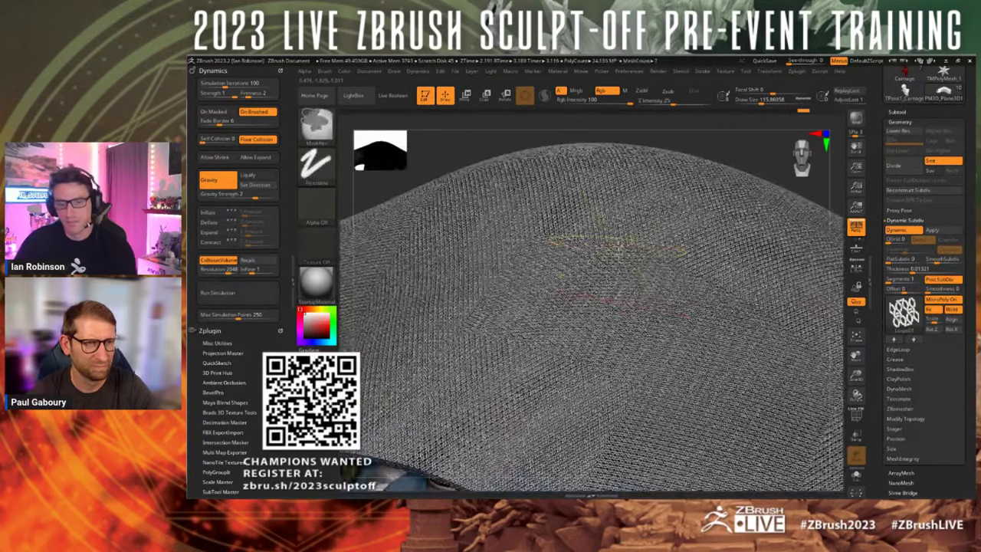
{"action": "key", "text": "ctrl+r"}
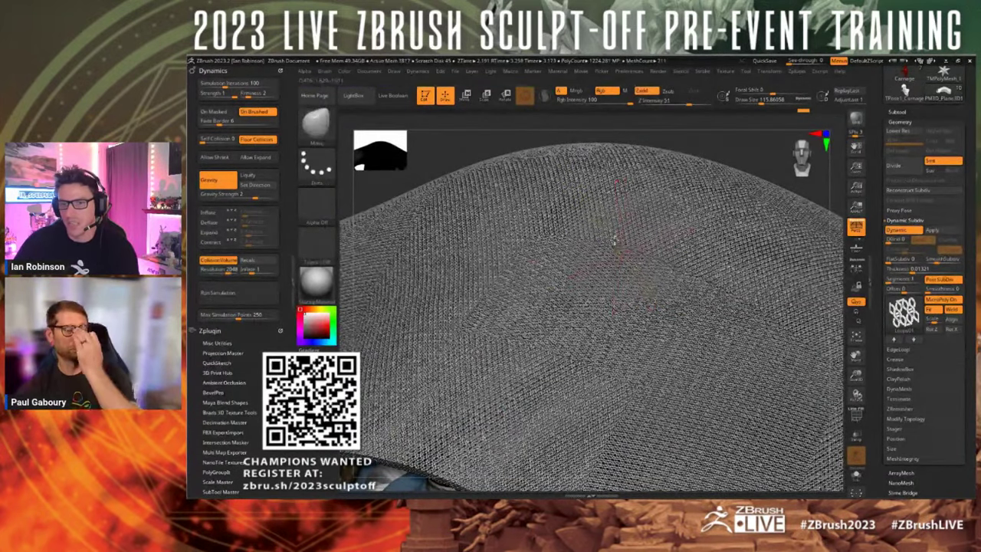
{"action": "key", "text": "shift+r"}
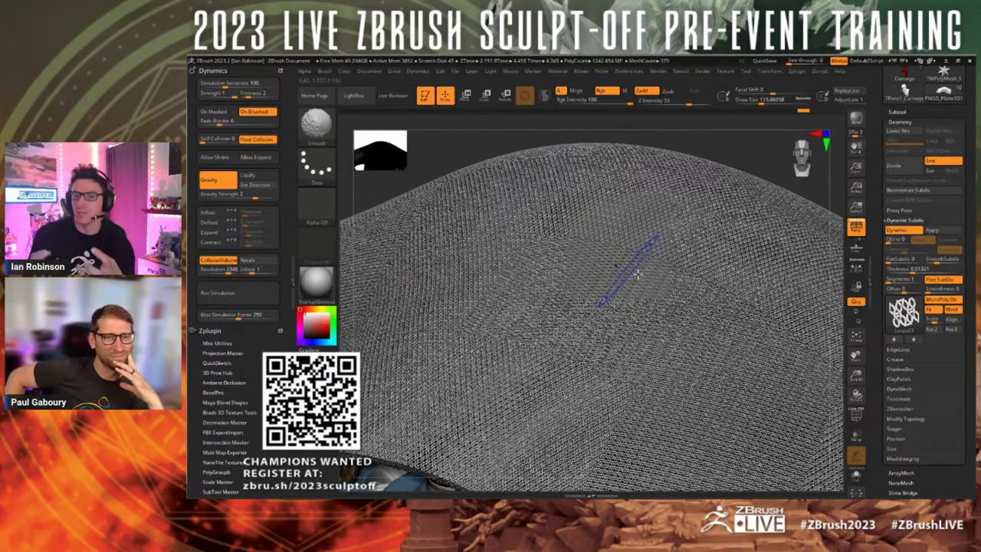
{"action": "key", "text": "shift"}
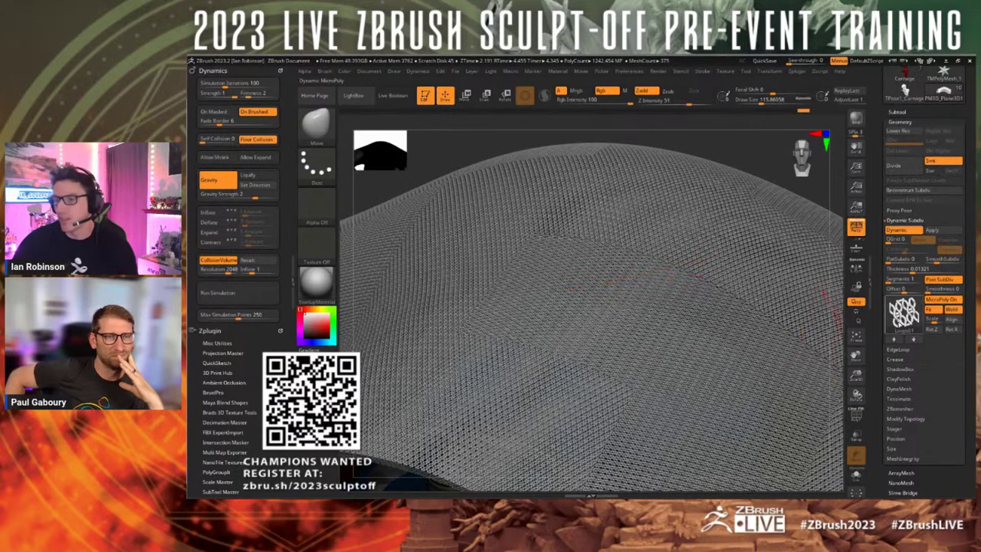
- Switch the cloth's MicroPoly to Chainmail02 and try different Z and X rotations of the links
{"action": "left_click", "coordinate": [903, 314]}
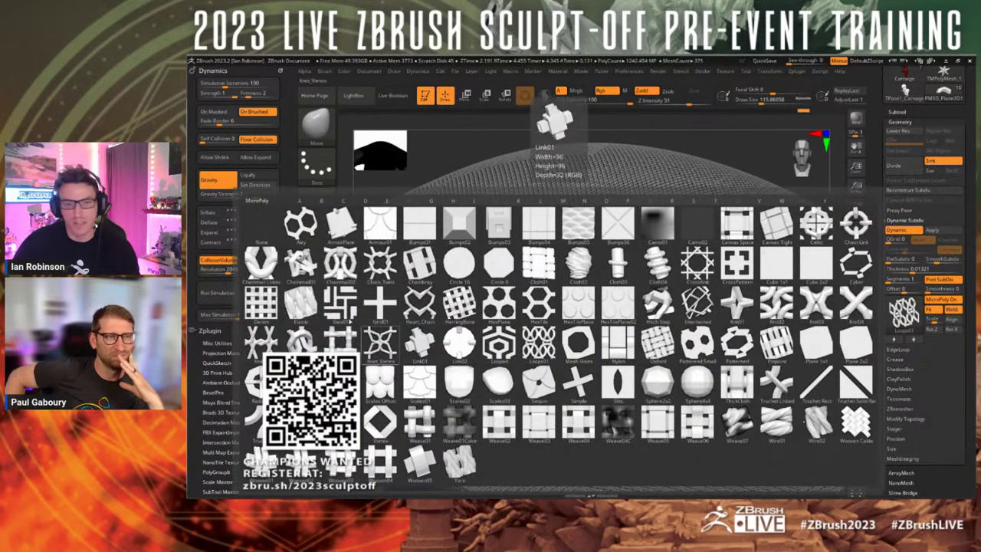
{"action": "left_click", "coordinate": [338, 263]}
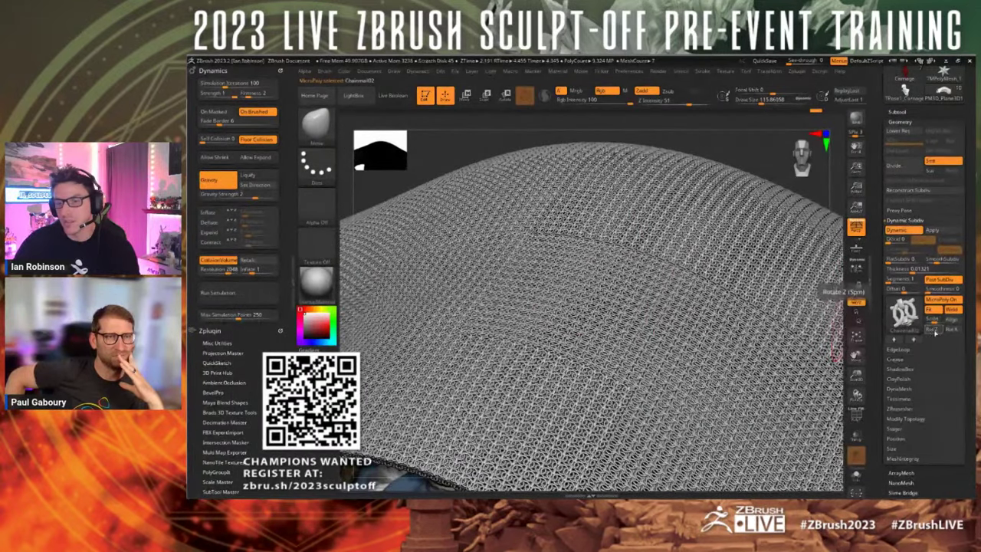
{"action": "left_click", "coordinate": [931, 330]}
{"action": "left_click", "coordinate": [958, 331]}
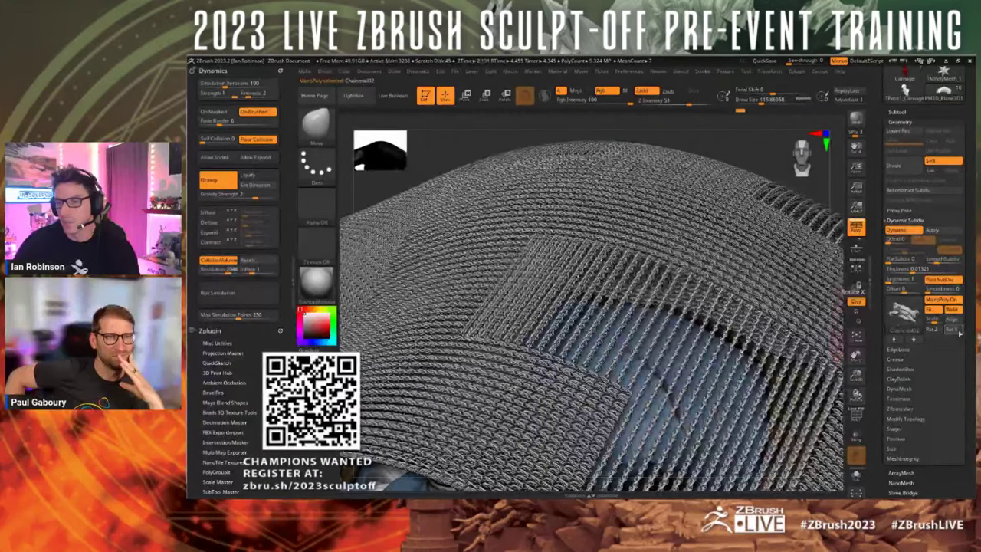
{"action": "left_click", "coordinate": [954, 330]}
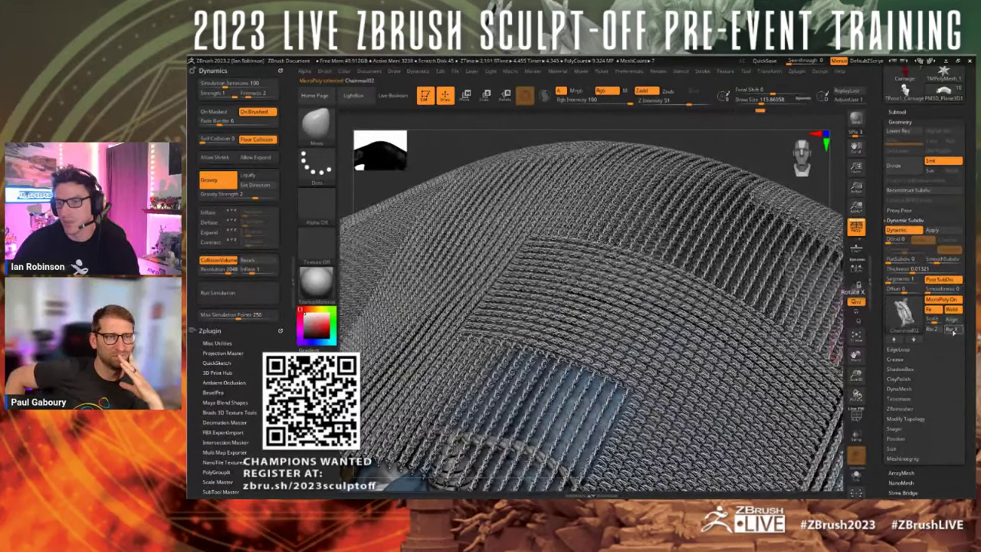
{"action": "left_click", "coordinate": [948, 332]}
{"action": "left_click", "coordinate": [942, 333]}
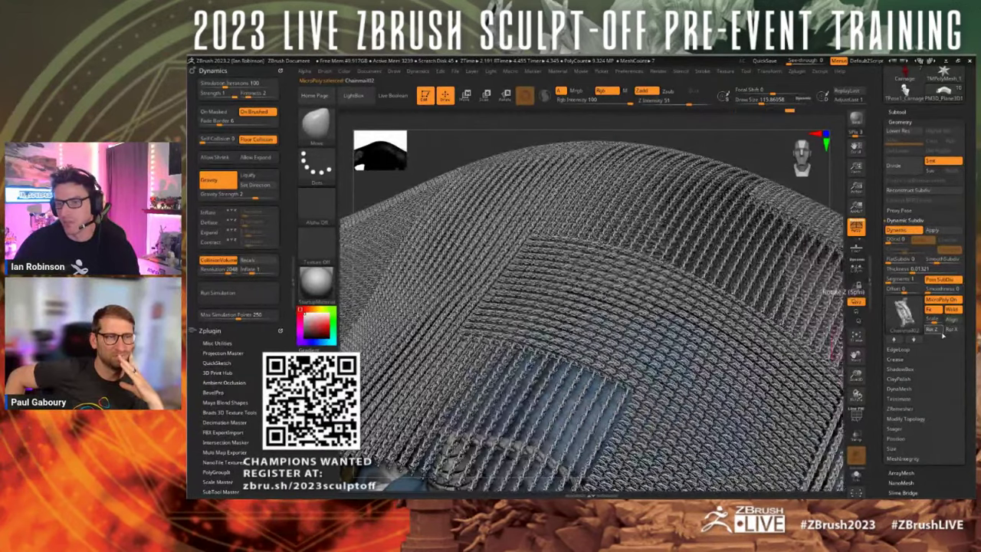
{"action": "left_click", "coordinate": [941, 333]}
{"action": "left_click", "coordinate": [940, 333]}
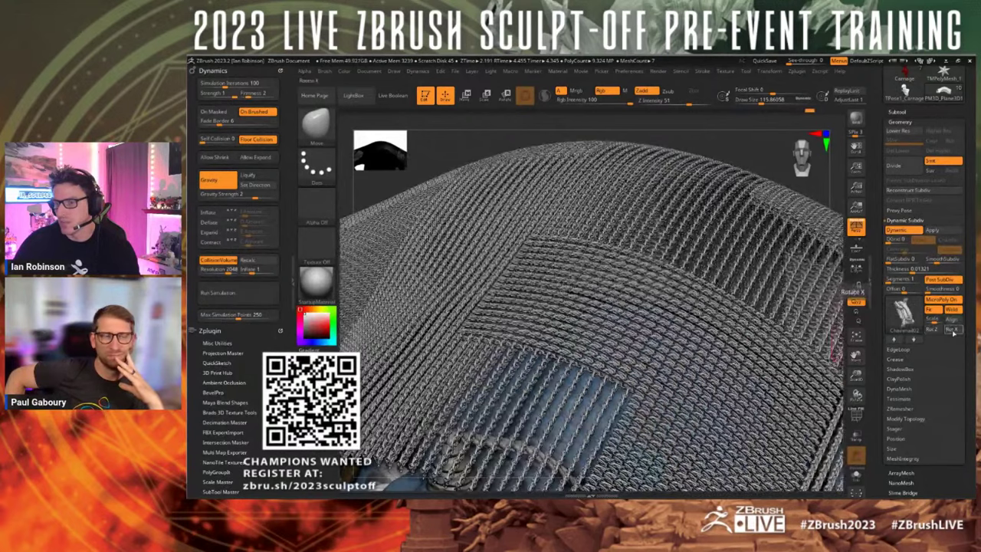
{"action": "left_click", "coordinate": [954, 331]}
{"action": "left_click", "coordinate": [954, 331]}
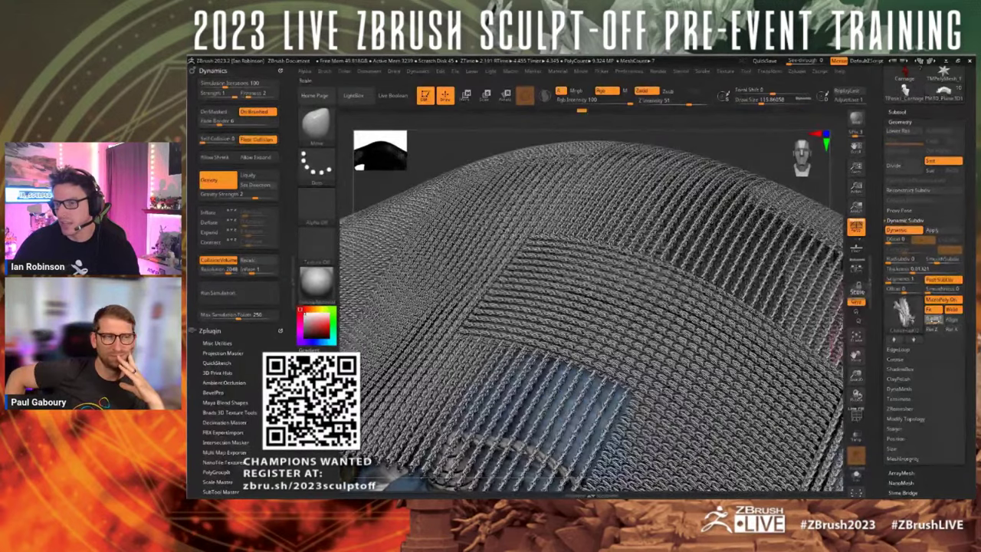
- Adjust the MicroPoly scale slightly and turn off welding of the link borders
{"action": "left_click_drag", "start_coordinate": [935, 320], "coordinate": [931, 320]}
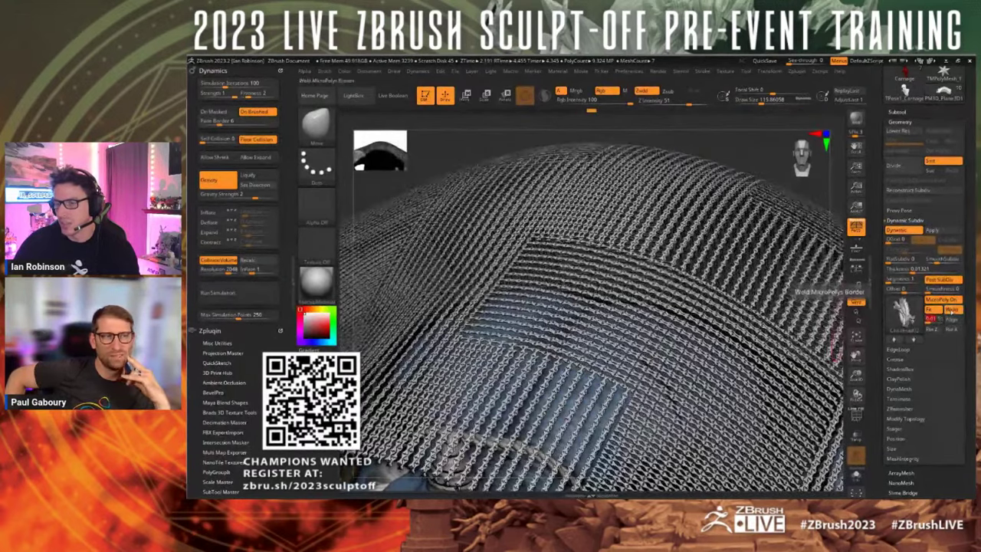
{"action": "left_click", "coordinate": [941, 299]}
{"action": "right_click_drag", "start_coordinate": [708, 355], "coordinate": [843, 294], "text": "ctrl"}
{"action": "left_click", "coordinate": [944, 299]}
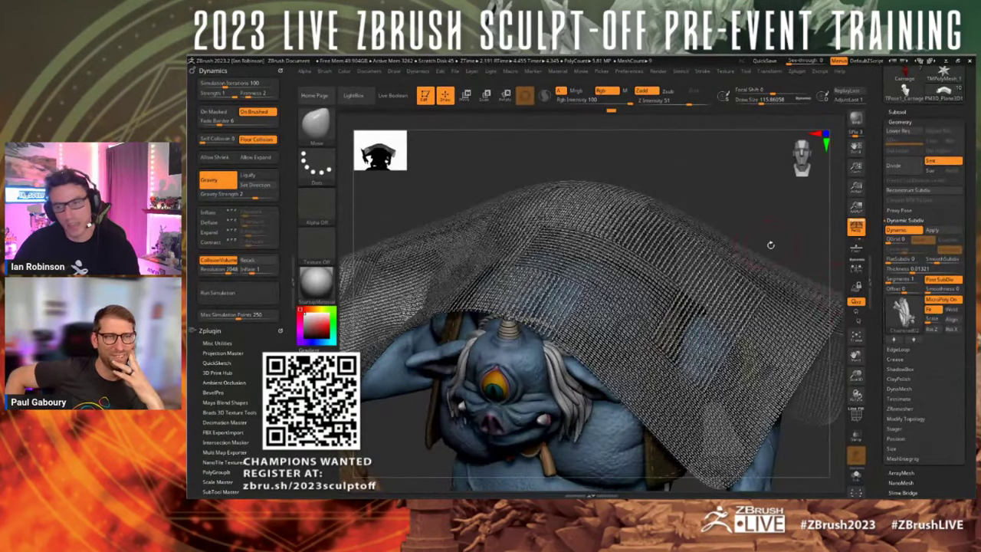
{"action": "right_click_drag", "start_coordinate": [771, 245], "coordinate": [771, 239]}
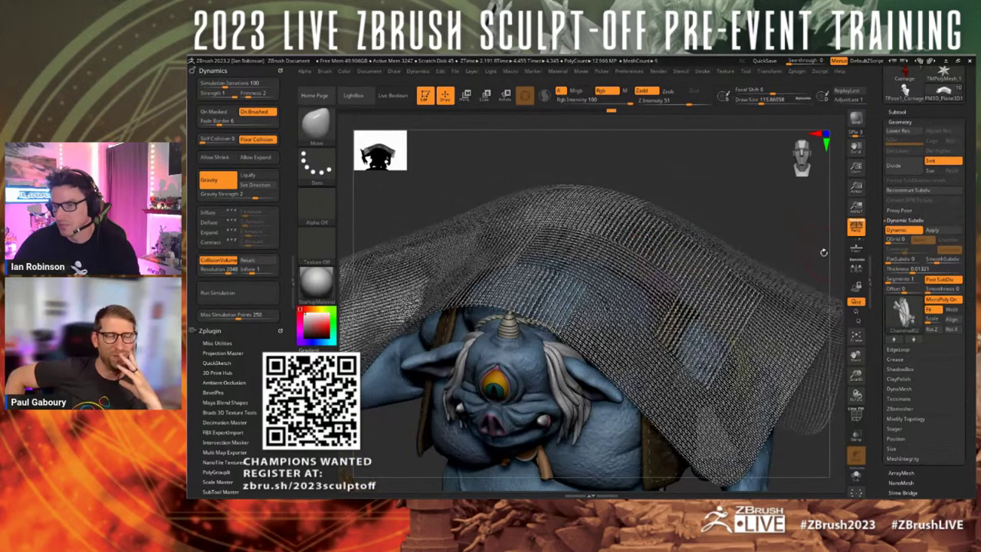
- Apply edge alignment to the MicroPoly links and rotate them further about Z and X
{"action": "left_click", "coordinate": [932, 328]}
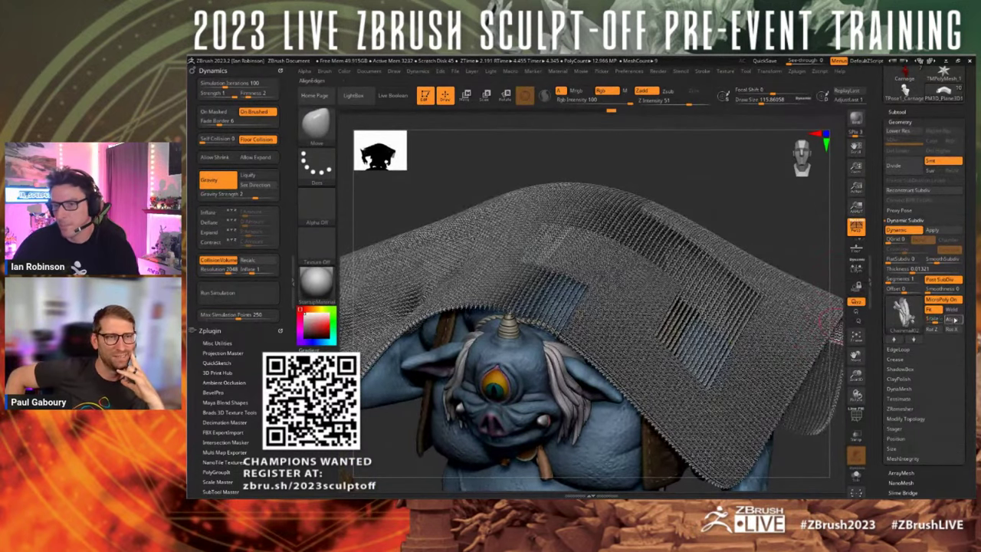
{"action": "left_click", "coordinate": [955, 320]}
{"action": "right_click_drag", "start_coordinate": [589, 289], "coordinate": [652, 352], "text": "ctrl"}
{"action": "left_click", "coordinate": [936, 331]}
{"action": "left_click", "coordinate": [958, 331]}
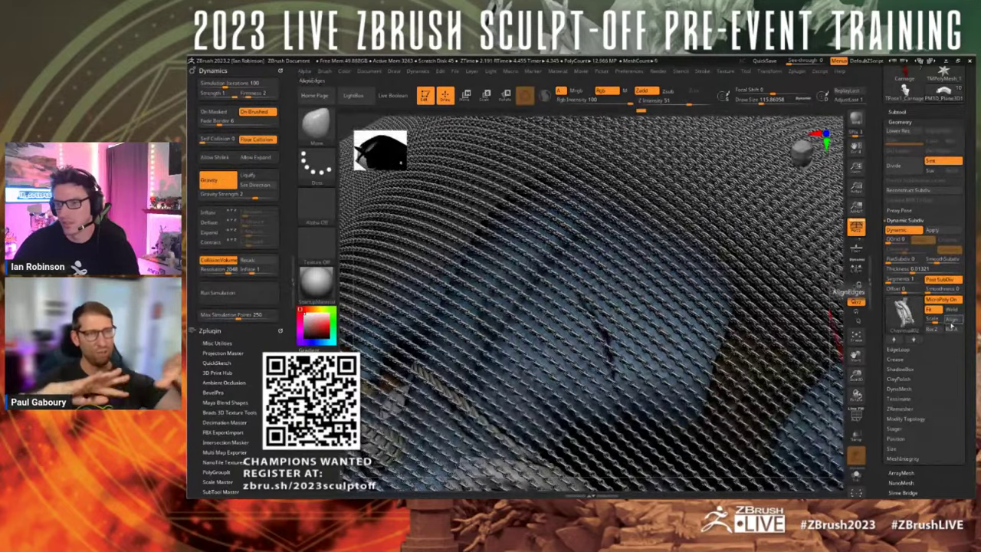
{"action": "left_click", "coordinate": [937, 331]}
{"action": "left_click", "coordinate": [940, 332]}
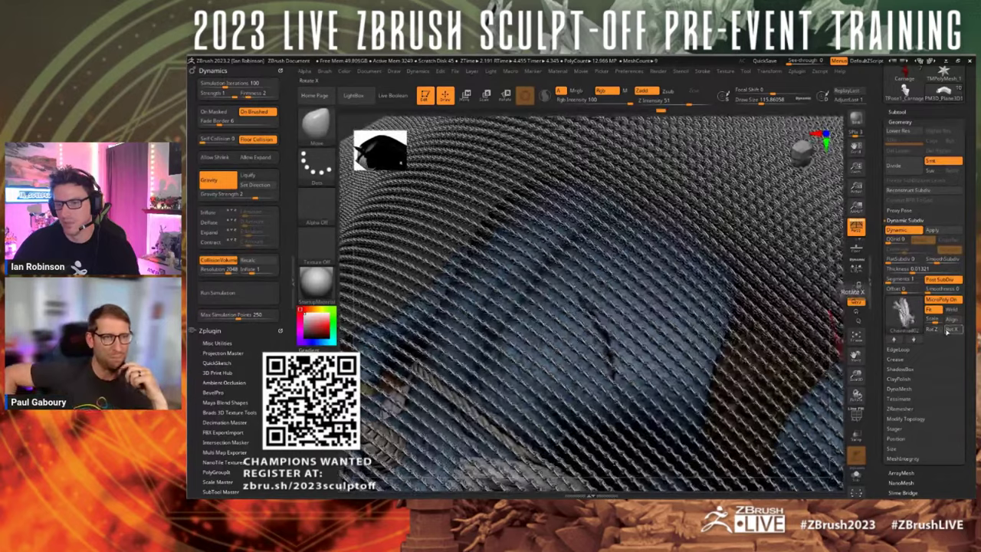
{"action": "left_click", "coordinate": [948, 331]}
- Replace the cloth's MicroPoly with the Knit03 pattern and check it across the whole cloth
{"action": "left_click", "coordinate": [904, 313]}
{"action": "left_click", "coordinate": [814, 321]}
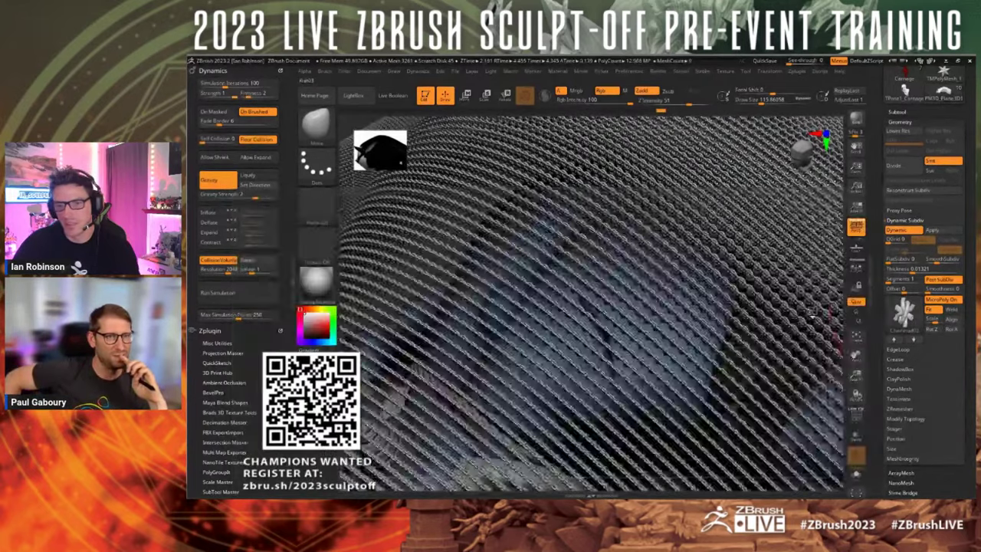
{"action": "right_click_drag", "start_coordinate": [636, 414], "coordinate": [645, 335], "text": "ctrl"}
{"action": "left_click_drag", "start_coordinate": [645, 335], "coordinate": [573, 307]}
{"action": "right_click_drag", "start_coordinate": [575, 309], "coordinate": [729, 328], "text": "ctrl"}
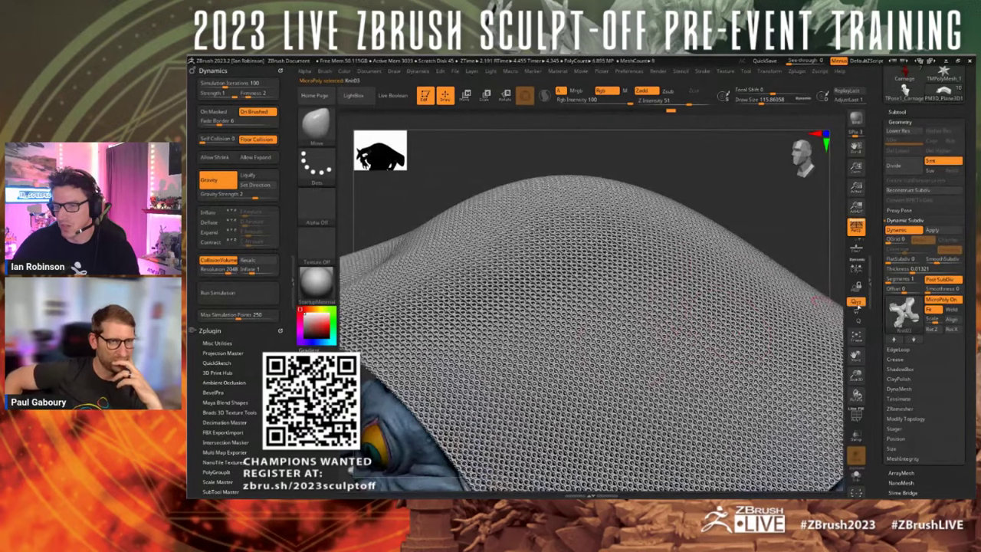
{"action": "scroll", "coordinate": [694, 209], "scroll_direction": "down", "scroll_amount": 10}
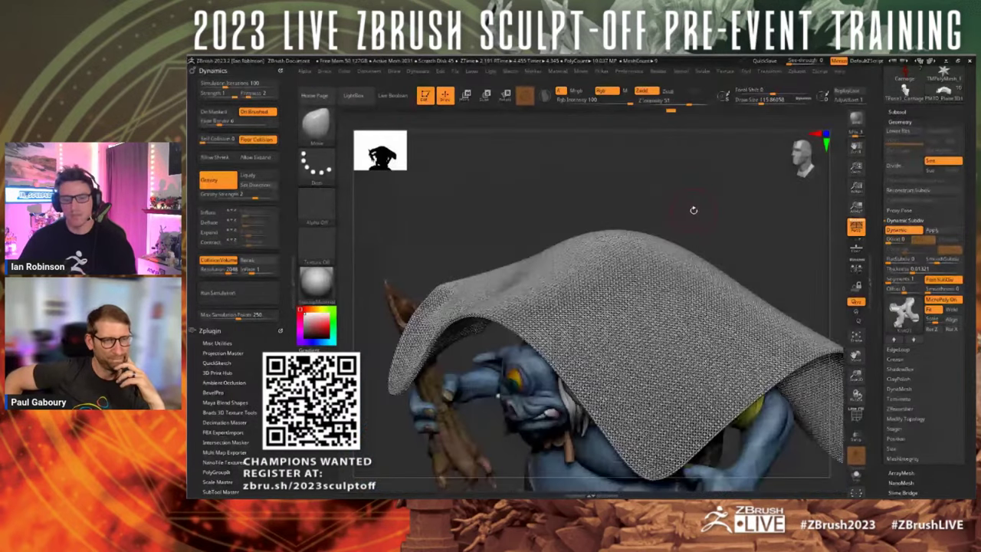
- Turn Dynamic Subdiv off to show the plain cloth, and reactivate it with the Always YES option
{"action": "key", "text": "shift+d"}
{"action": "left_click_drag", "start_coordinate": [695, 228], "coordinate": [776, 240]}
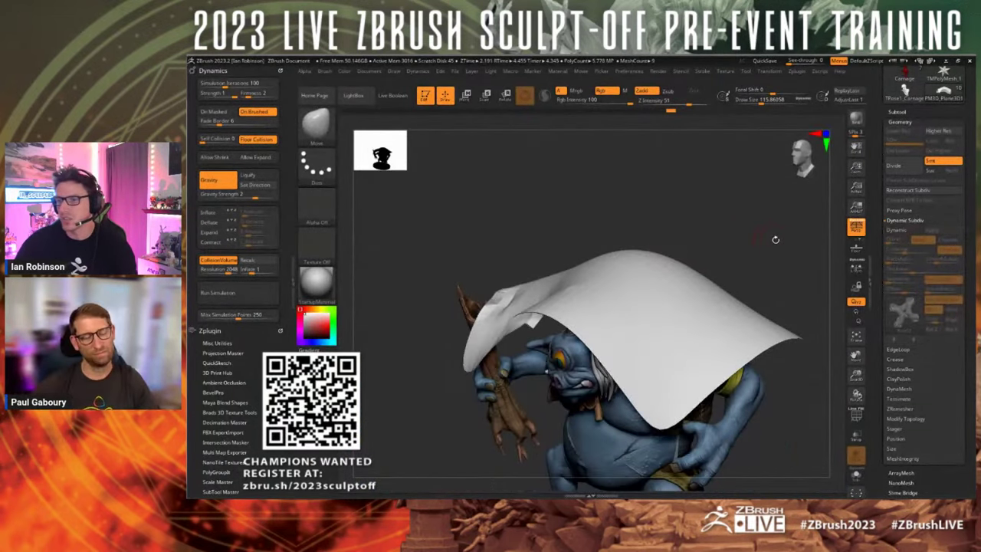
{"action": "key", "text": "d"}
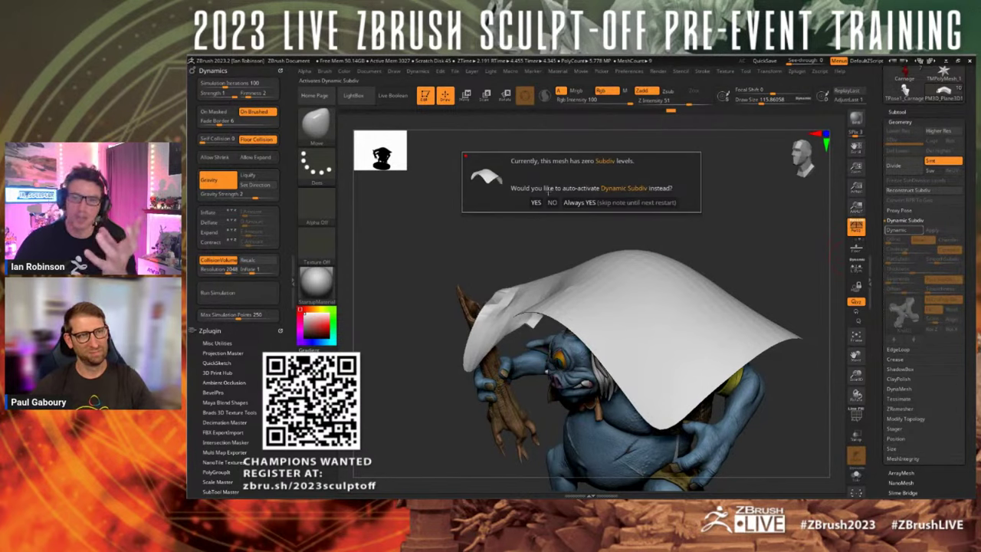
{"action": "left_click", "coordinate": [573, 203]}
{"action": "right_click_drag", "start_coordinate": [681, 254], "coordinate": [658, 323], "text": "ctrl"}
- Drape the knit cloth down over the ogre's head and shoulders with TransposeCloth
{"action": "key", "text": "w"}
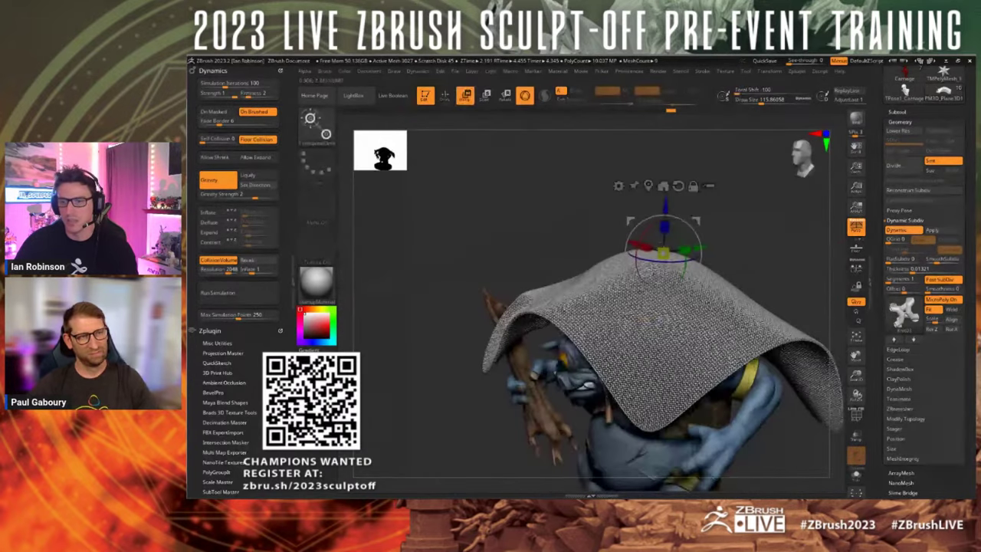
{"action": "left_click_drag", "start_coordinate": [665, 205], "coordinate": [658, 316]}
{"action": "right_click_drag", "start_coordinate": [751, 258], "coordinate": [591, 257]}
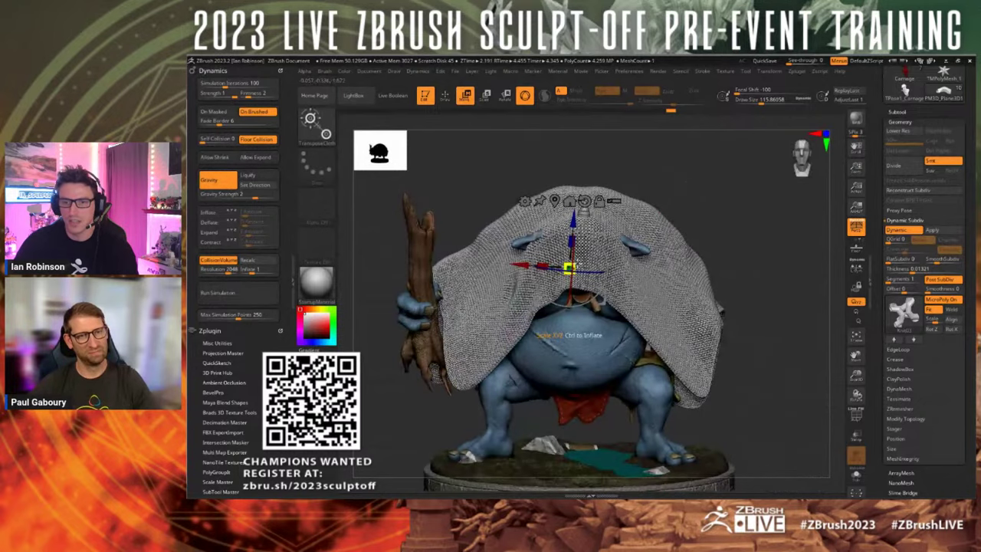
{"action": "left_click_drag", "start_coordinate": [575, 267], "coordinate": [588, 265]}
- Lift the draped cloth back up until it floats clear above the ogre's head
{"action": "key", "text": "q"}
{"action": "mouse_move", "coordinate": [721, 206]}
{"action": "right_mouse_down"}
{"action": "mouse_move", "coordinate": [737, 200]}
{"action": "mouse_move", "coordinate": [720, 268]}
{"action": "right_mouse_up"}
{"action": "key", "text": "w"}
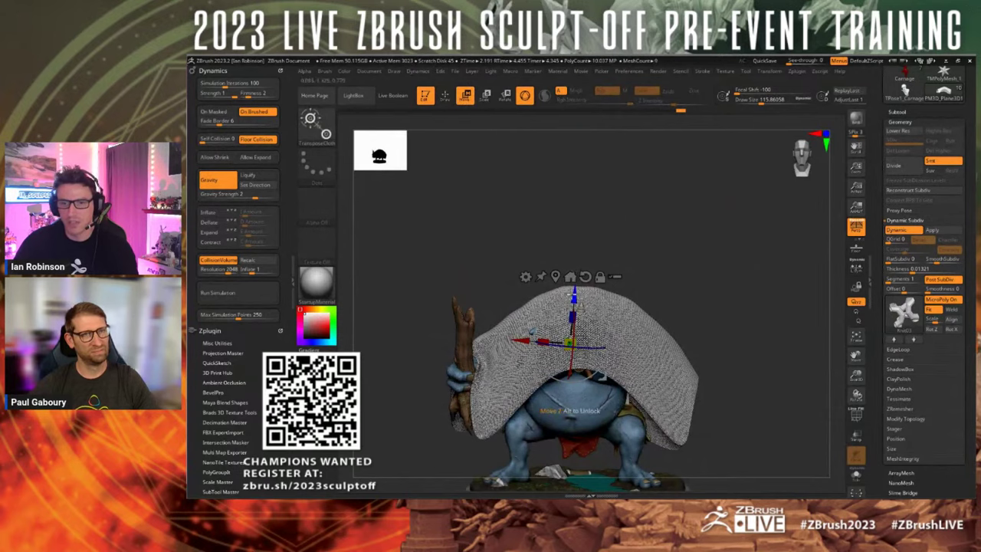
{"action": "left_click_drag", "start_coordinate": [573, 297], "coordinate": [580, 179]}
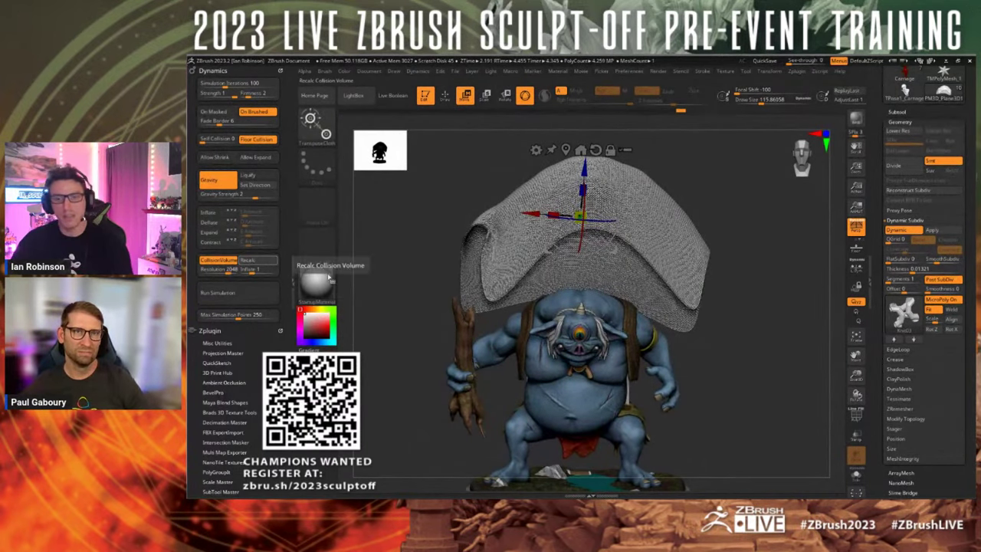
- Switch to Draw mode and hide the ogre and its other subtools so only the draped cloth is shown
{"action": "mouse_move", "coordinate": [371, 276]}
{"action": "left_mouse_down"}
{"action": "mouse_move", "coordinate": [245, 280]}
{"action": "mouse_move", "coordinate": [352, 273]}
{"action": "left_mouse_up"}
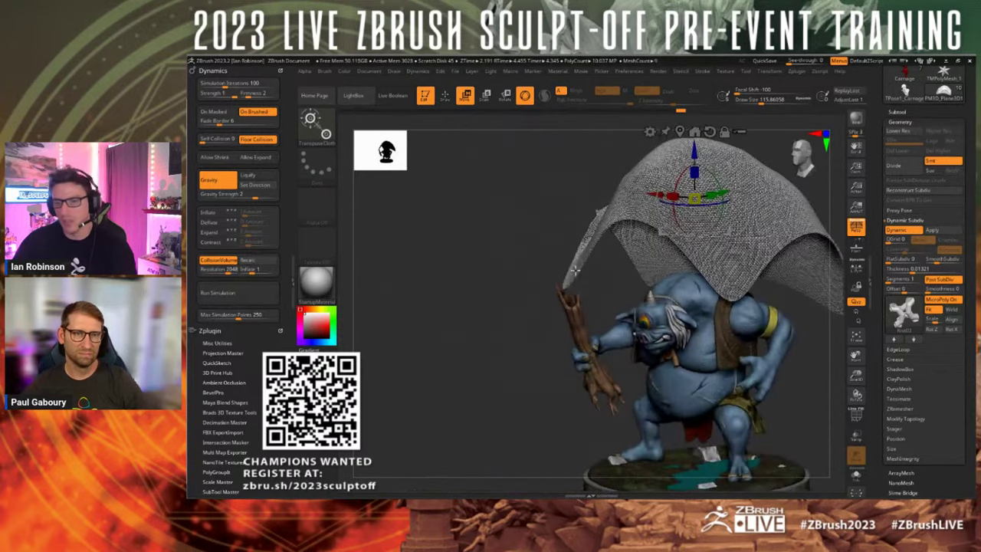
{"action": "left_click_drag", "start_coordinate": [575, 269], "coordinate": [564, 272]}
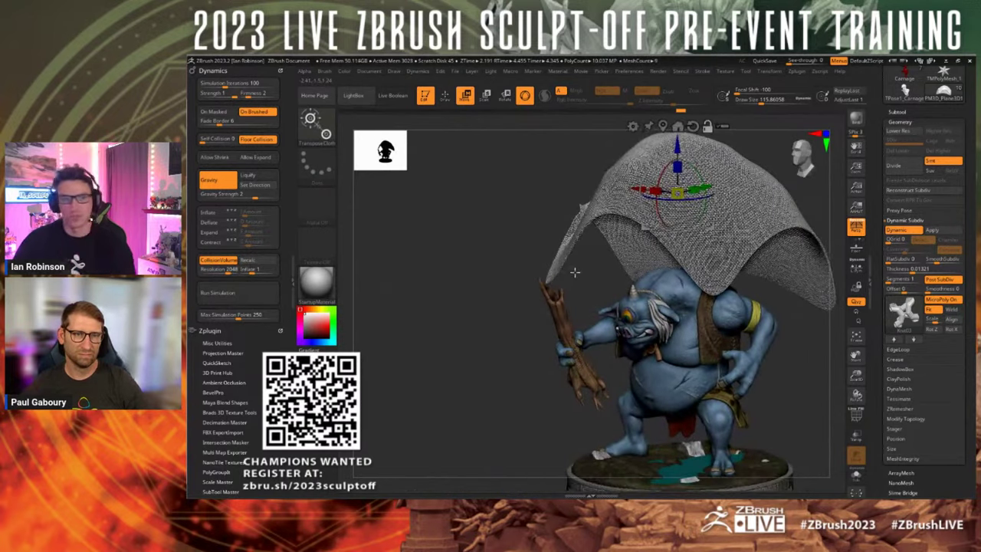
{"action": "left_click", "coordinate": [898, 112]}
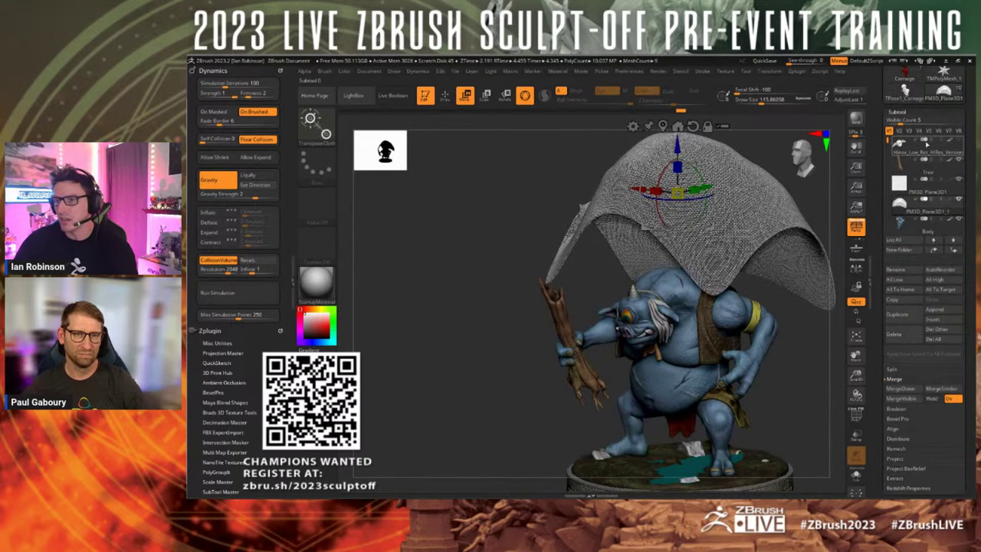
{"action": "key", "text": "q"}
{"action": "left_click", "coordinate": [959, 201]}
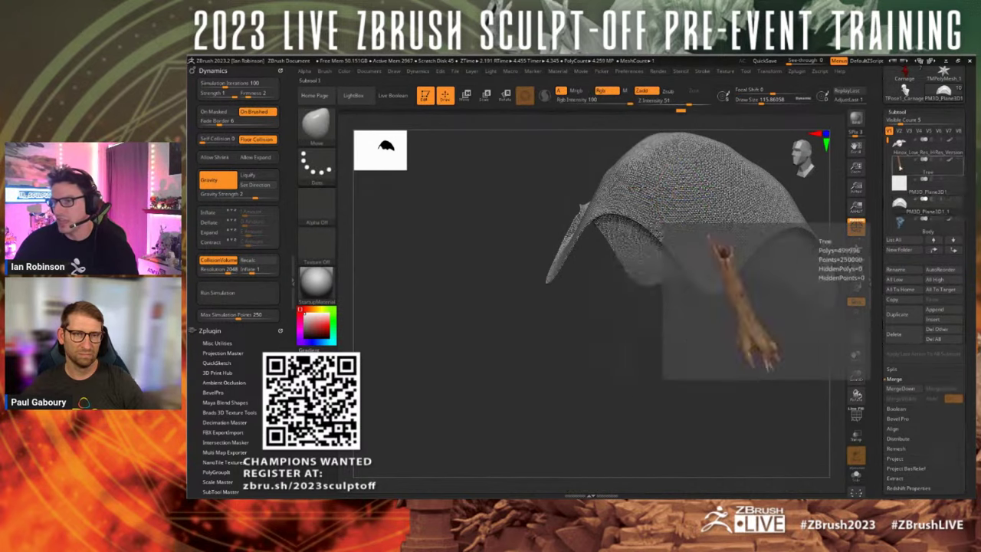
{"action": "left_click_drag", "start_coordinate": [680, 322], "coordinate": [587, 322]}
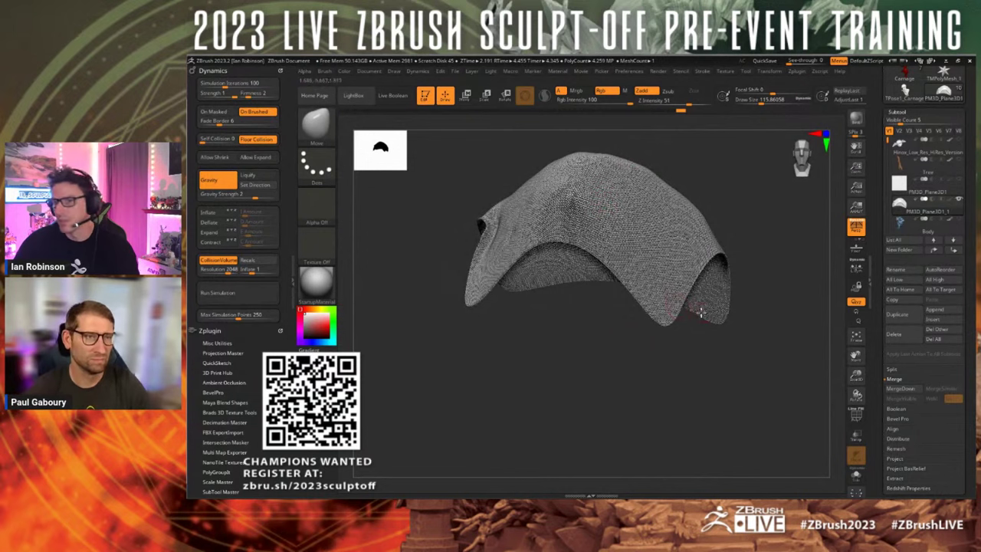
- Go through the cloth's undo history to restore the flat, undraped plane with the chain MicroPoly pattern
{"action": "key", "text": "ctrl+z"}
{"action": "key", "text": "ctrl+z"}
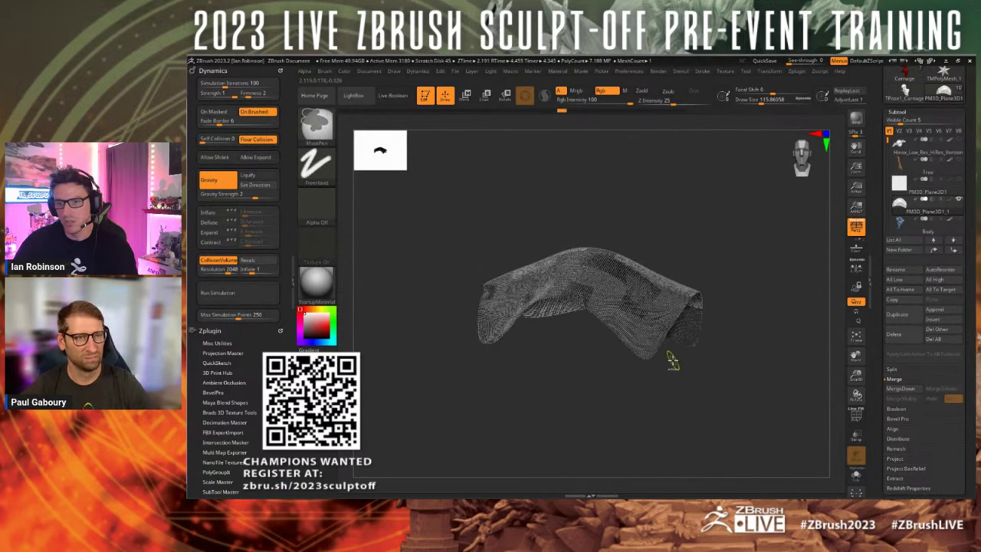
{"action": "key", "text": "ctrl+shift"}
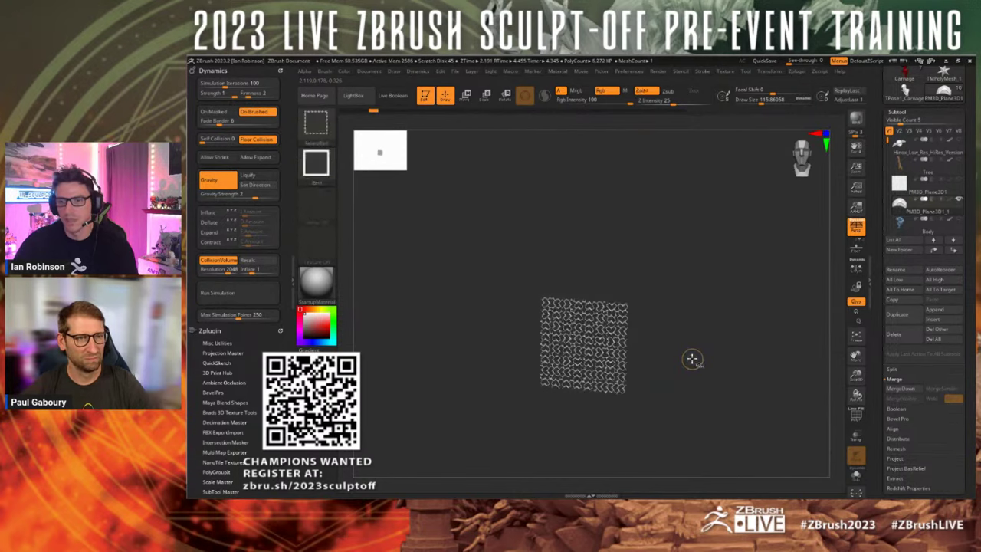
{"action": "key", "text": "ctrl+shift+z"}
{"action": "key", "text": "ctrl+shift+z"}
{"action": "key", "text": "ctrl+shift+z"}
{"action": "key", "text": "ctrl+shift+z"}
{"action": "key", "text": "ctrl+shift+z"}
{"action": "key", "text": "ctrl+shift+z"}
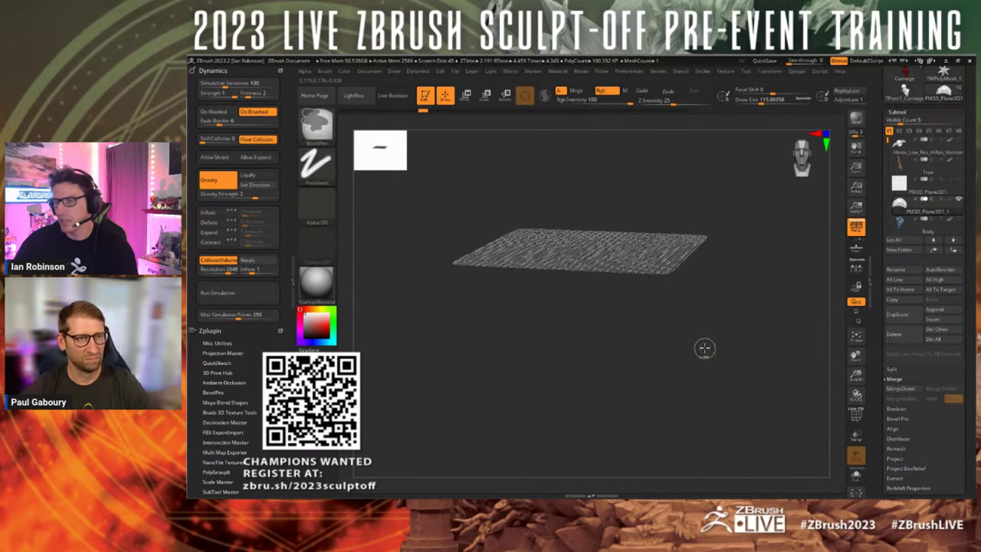
- Run the Dynamics simulation to drape the flat chain cloth over the hidden ogre's collision volume, and stop it
{"action": "right_click_drag", "start_coordinate": [705, 348], "coordinate": [683, 383]}
{"action": "left_click", "coordinate": [898, 112]}
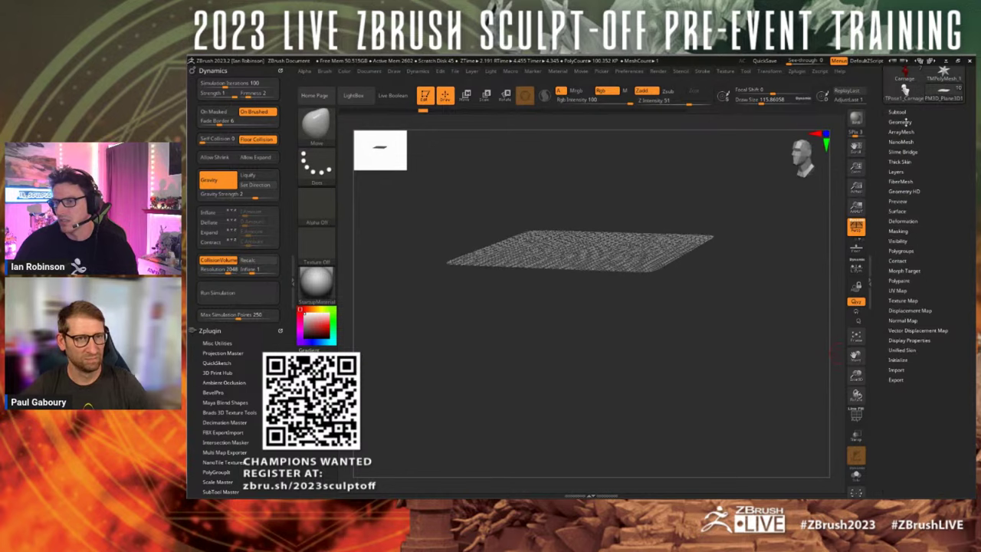
{"action": "left_click", "coordinate": [900, 121]}
{"action": "right_click_drag", "start_coordinate": [723, 284], "coordinate": [749, 299], "text": "ctrl"}
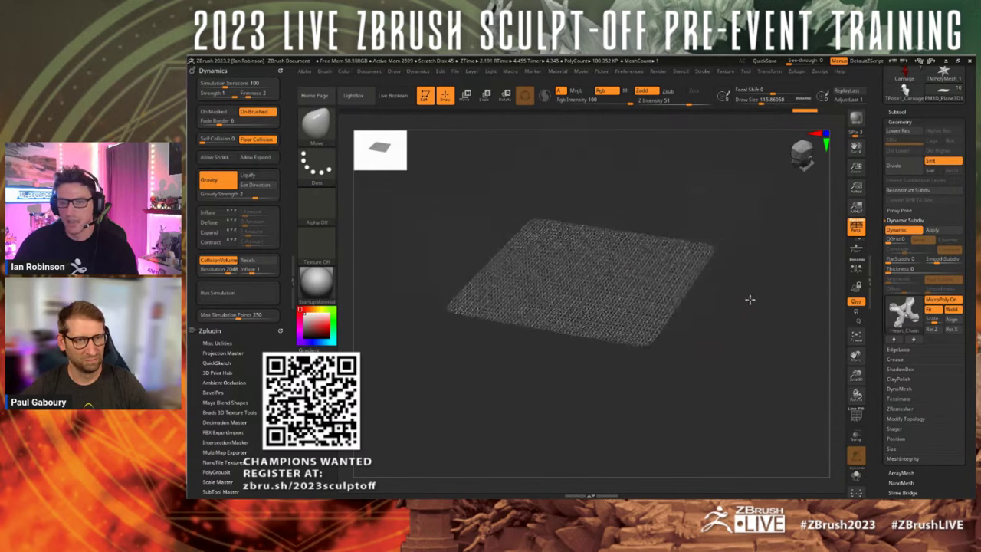
{"action": "left_click", "coordinate": [259, 298]}
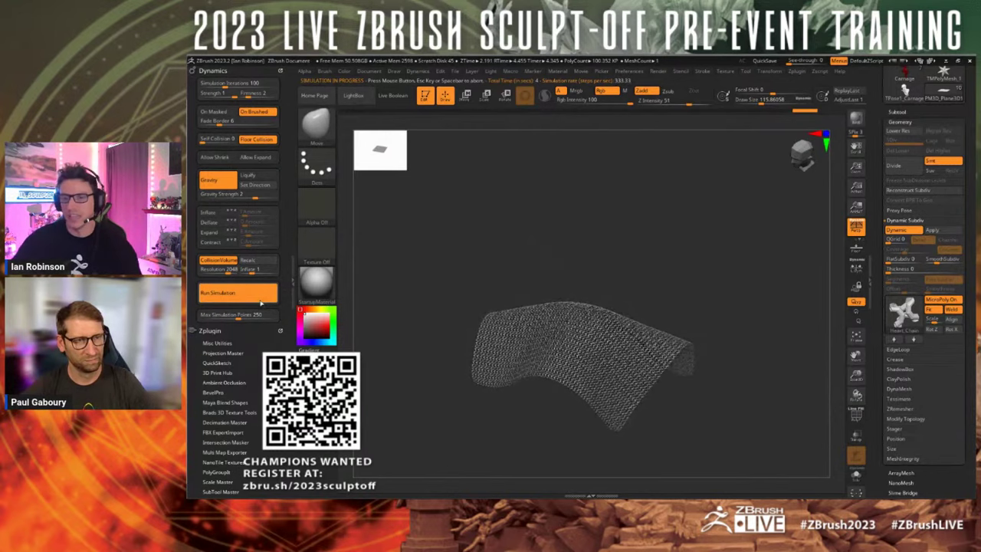
{"action": "left_click", "coordinate": [261, 303]}
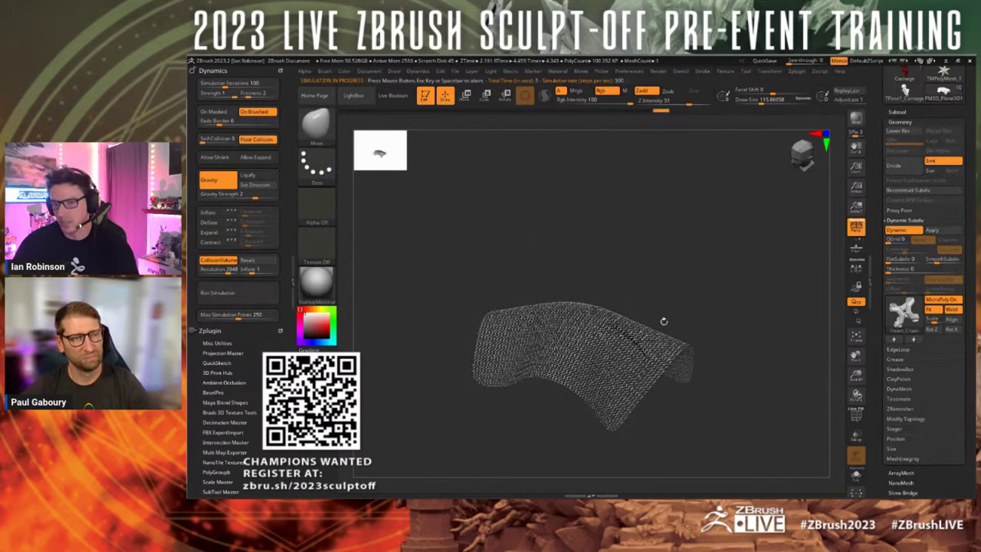
- Undo the chainmail simulation, bring back the character's subtools, and hide PM3D_Plane3D1_1, the Body and the Tree
{"action": "key", "text": "ctrl+z"}
{"action": "left_click_drag", "start_coordinate": [673, 395], "coordinate": [733, 268]}
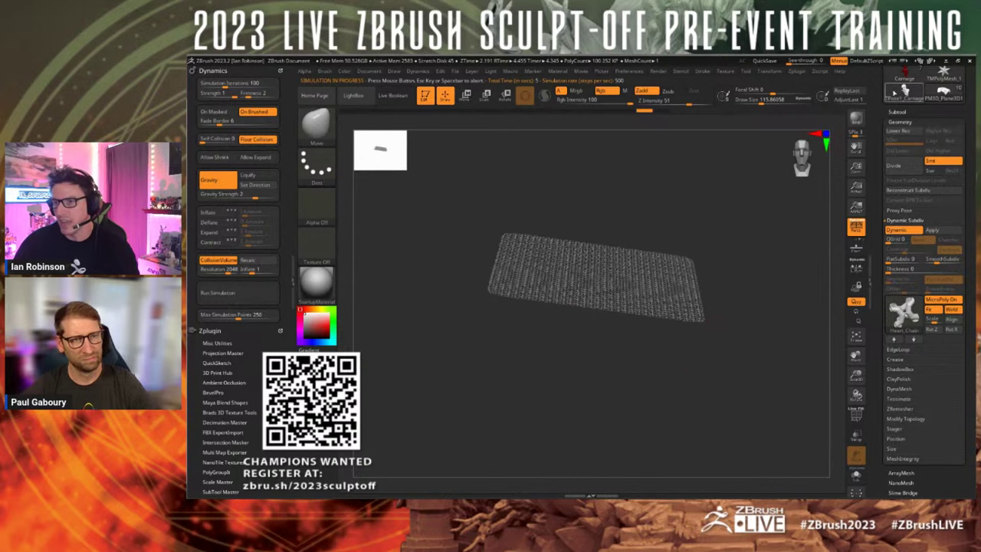
{"action": "left_click", "coordinate": [897, 112]}
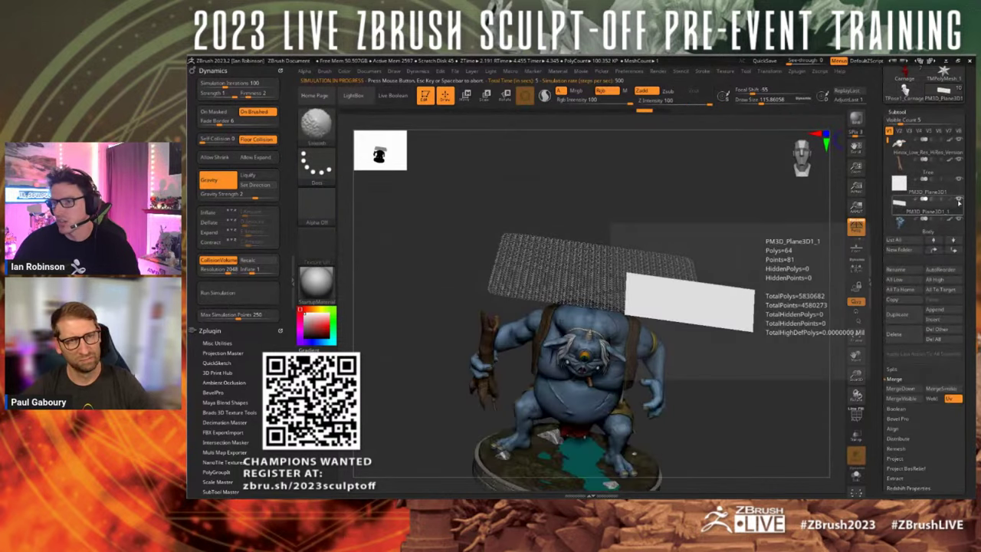
{"action": "left_click", "coordinate": [959, 201]}
{"action": "left_click", "coordinate": [956, 179]}
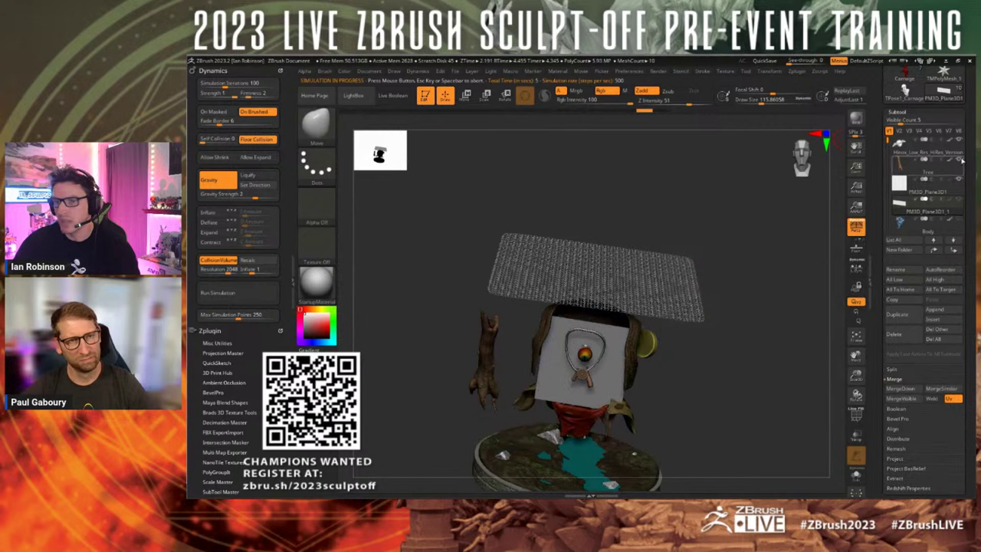
- Recalculate the collision volume and run the gravity simulation to drape the chainmail over the visible clothing
{"action": "left_click_drag", "start_coordinate": [784, 267], "coordinate": [536, 275]}
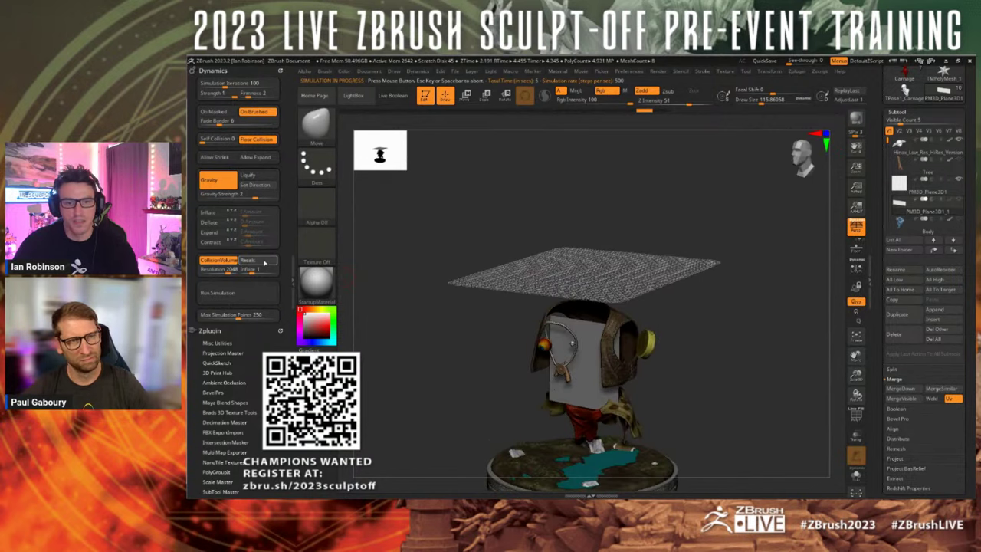
{"action": "left_click", "coordinate": [265, 261]}
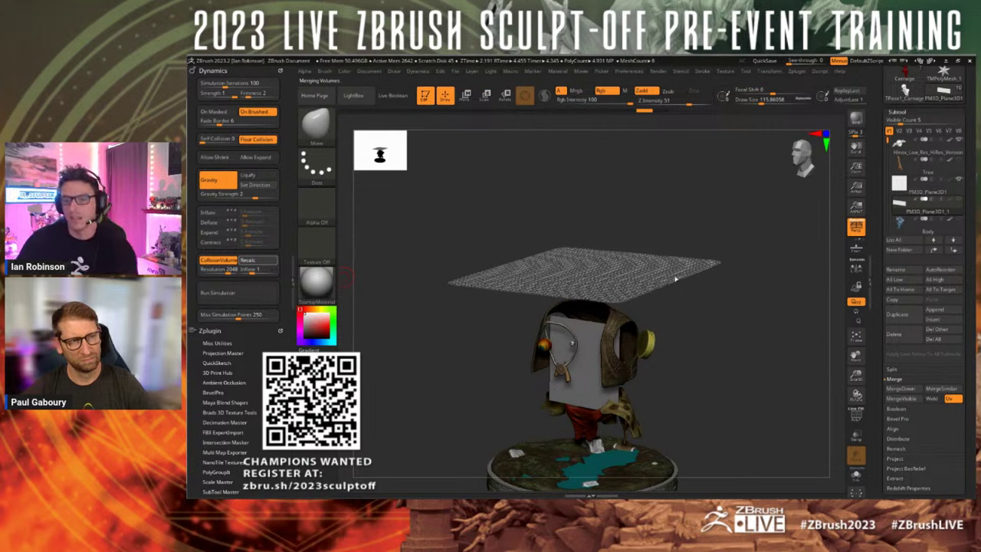
{"action": "left_click", "coordinate": [222, 293]}
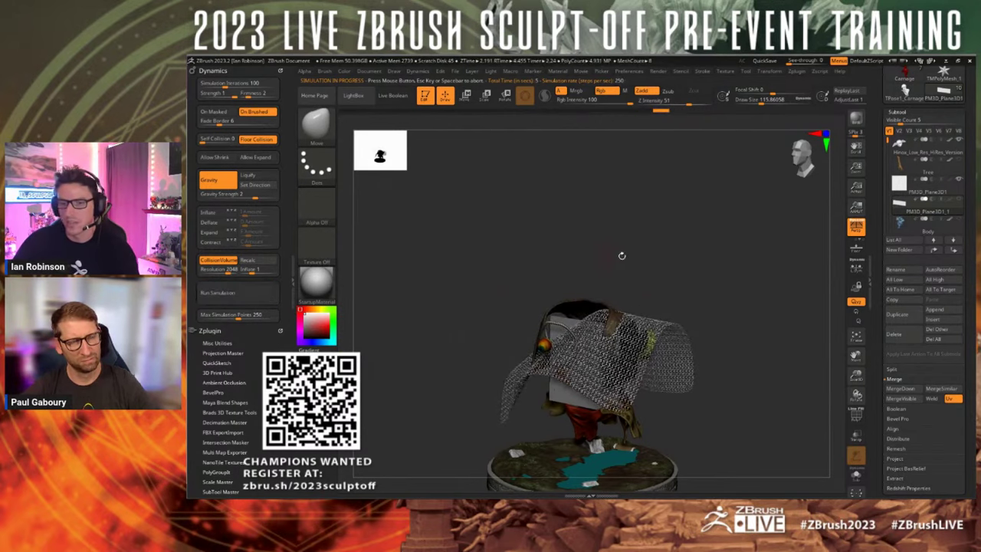
{"action": "left_click_drag", "start_coordinate": [622, 255], "coordinate": [650, 268]}
{"action": "left_click_drag", "start_coordinate": [761, 260], "coordinate": [651, 243]}
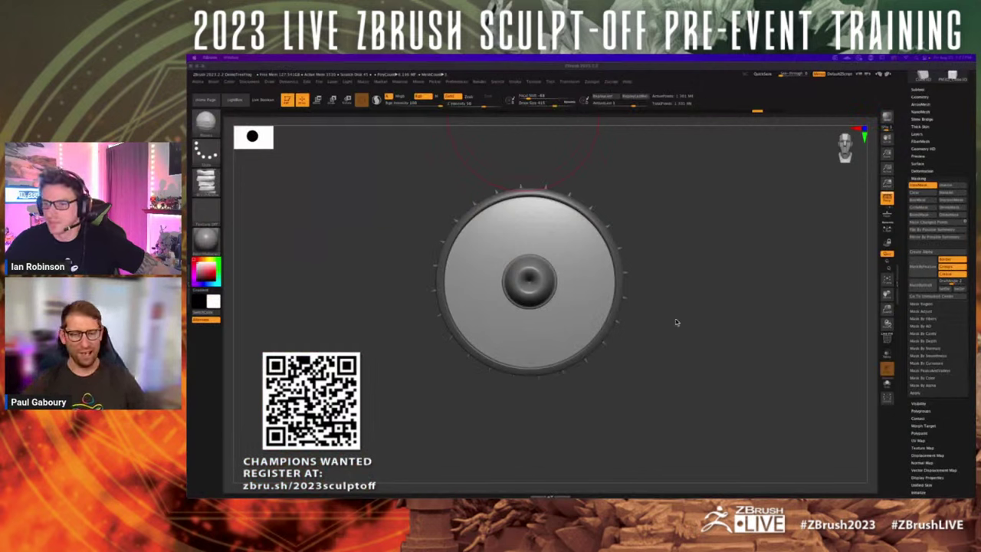
- Try a plank pattern stroke across the upper half of the shield and undo it
{"action": "left_click_drag", "start_coordinate": [677, 271], "coordinate": [551, 277]}
{"action": "left_click_drag", "start_coordinate": [496, 252], "coordinate": [568, 253]}
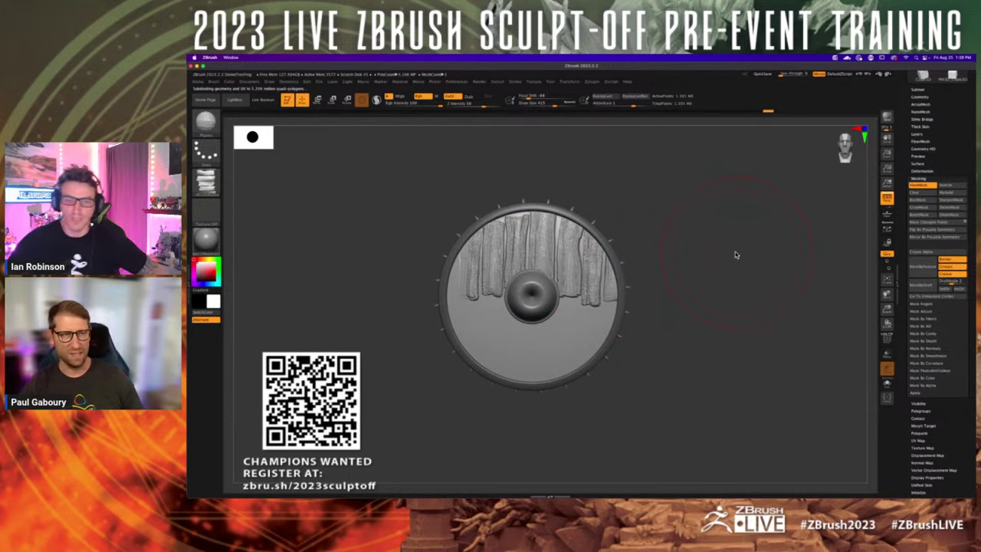
{"action": "key", "text": "ctrl"}
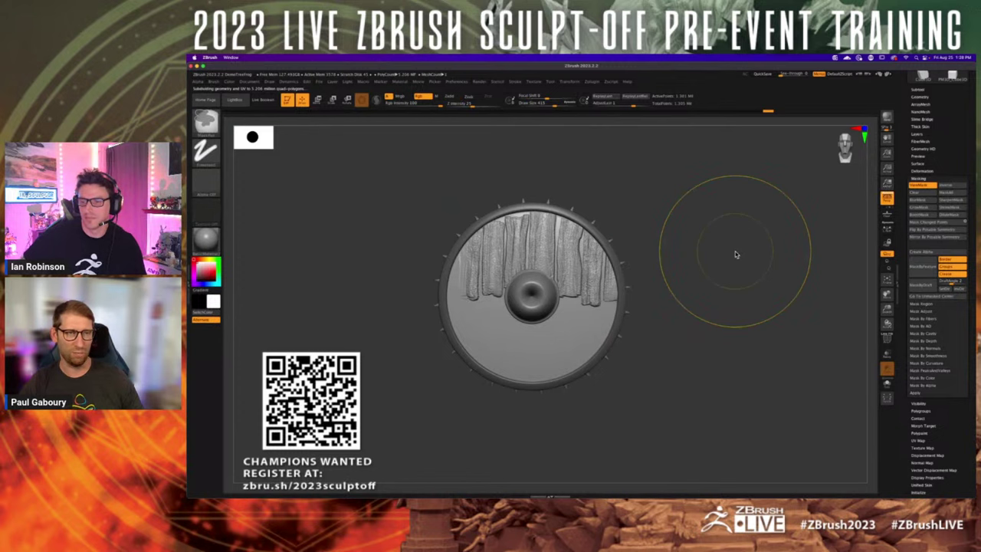
{"action": "key", "text": "ctrl+z"}
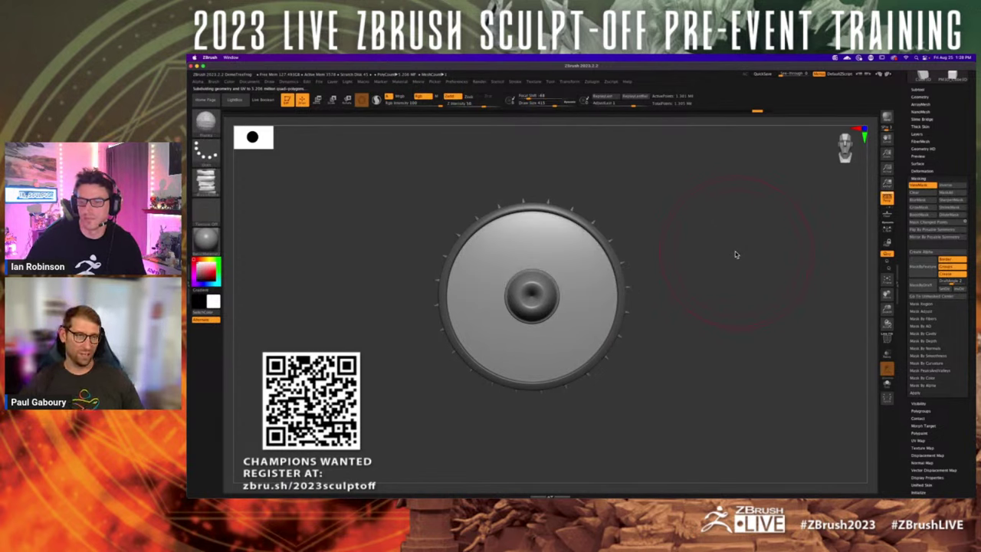
- Browse the brush library in LightBox and examine the pattern brushes in the Patterns folder
{"action": "key", "text": "comma"}
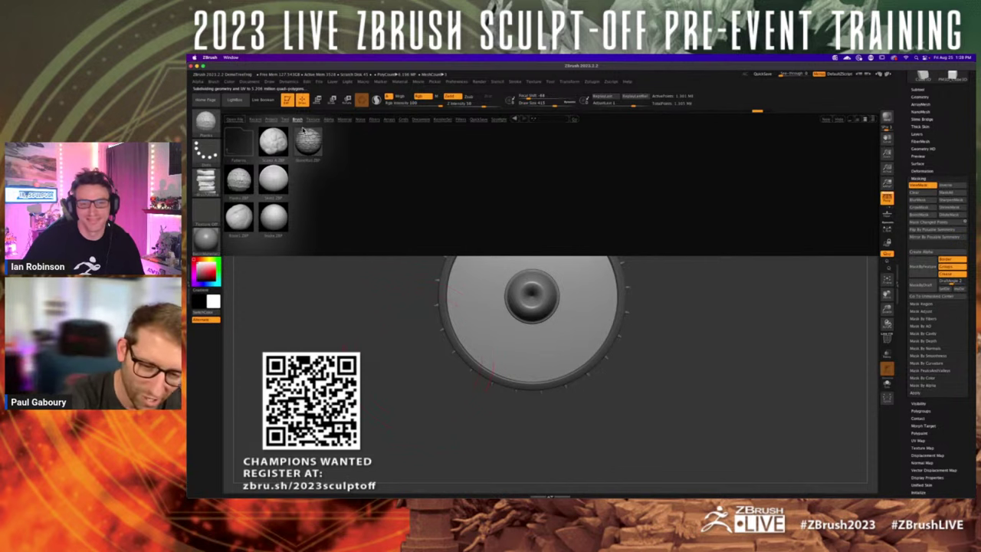
{"action": "left_click", "coordinate": [299, 121]}
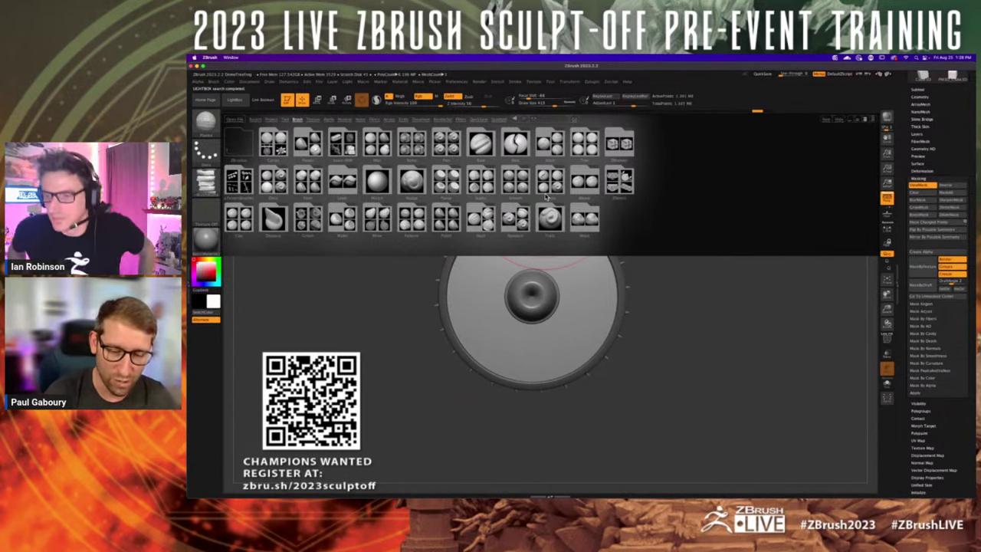
{"action": "left_click", "coordinate": [549, 184]}
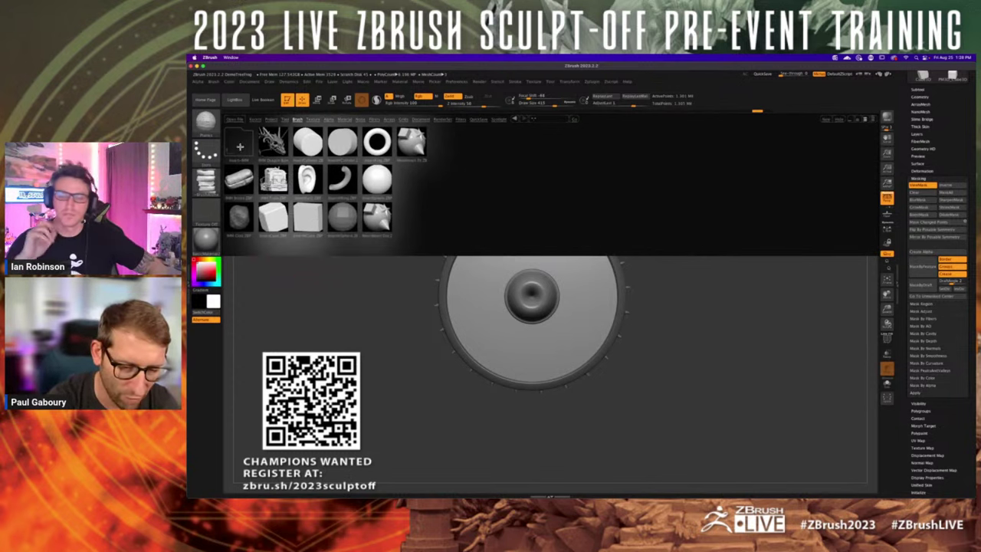
{"action": "left_click", "coordinate": [240, 146]}
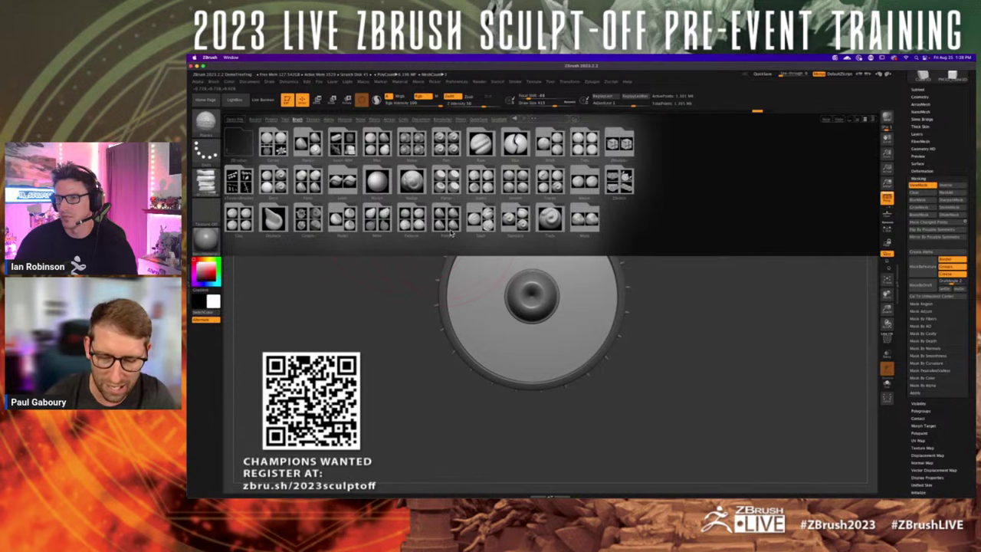
{"action": "double_click", "coordinate": [413, 221]}
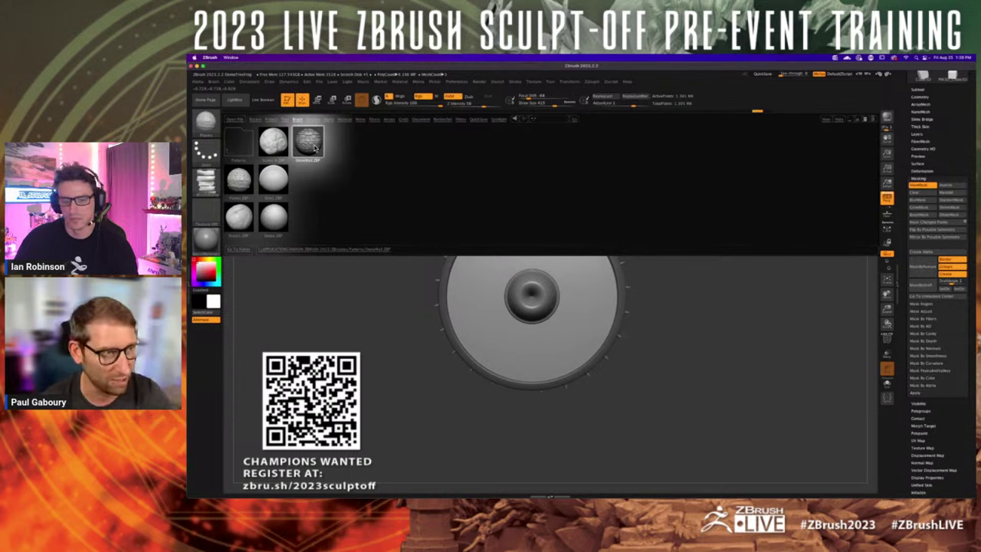
{"action": "left_click", "coordinate": [313, 148]}
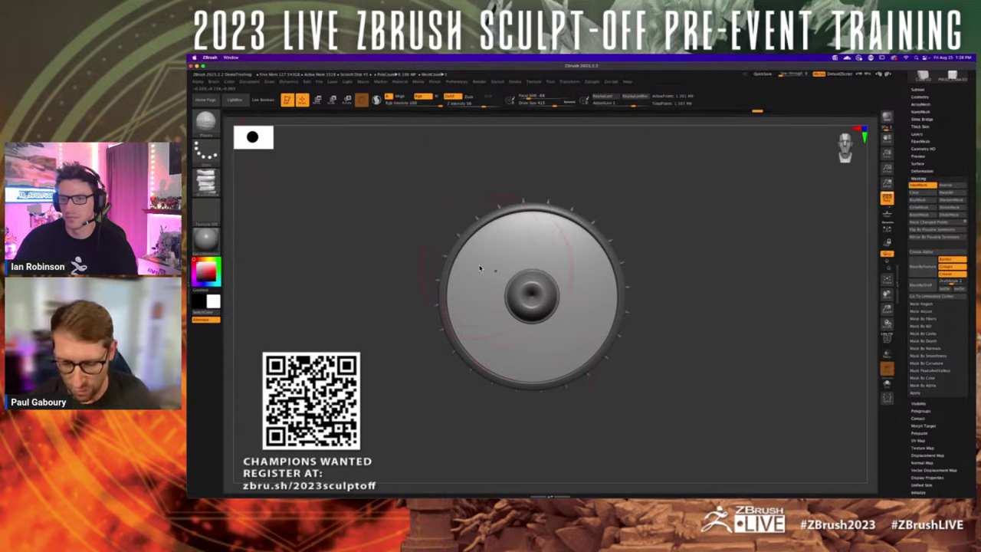
- Test the plank pattern on the shield's upper half with two trial strokes, undoing each one
{"action": "key", "text": "ctrl+d"}
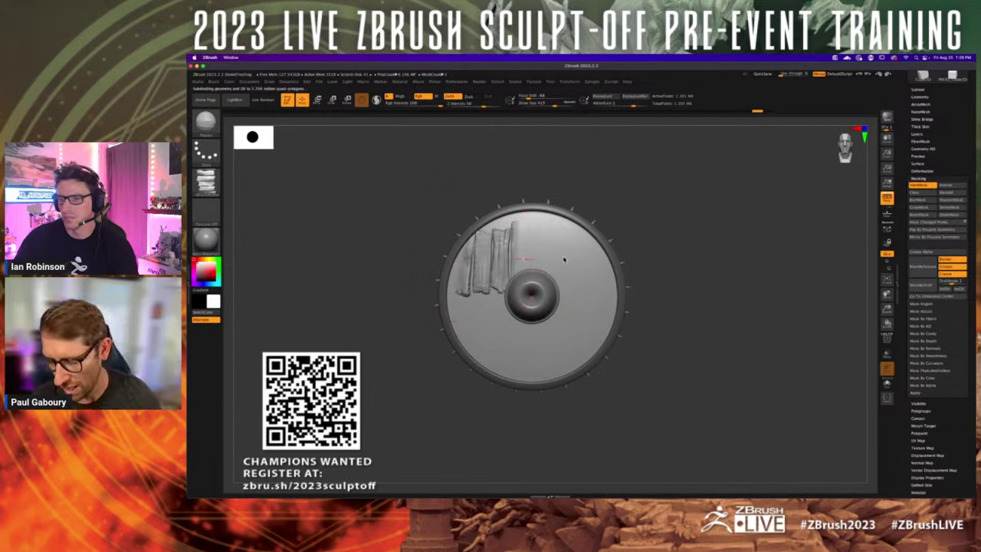
{"action": "key", "text": "super+z"}
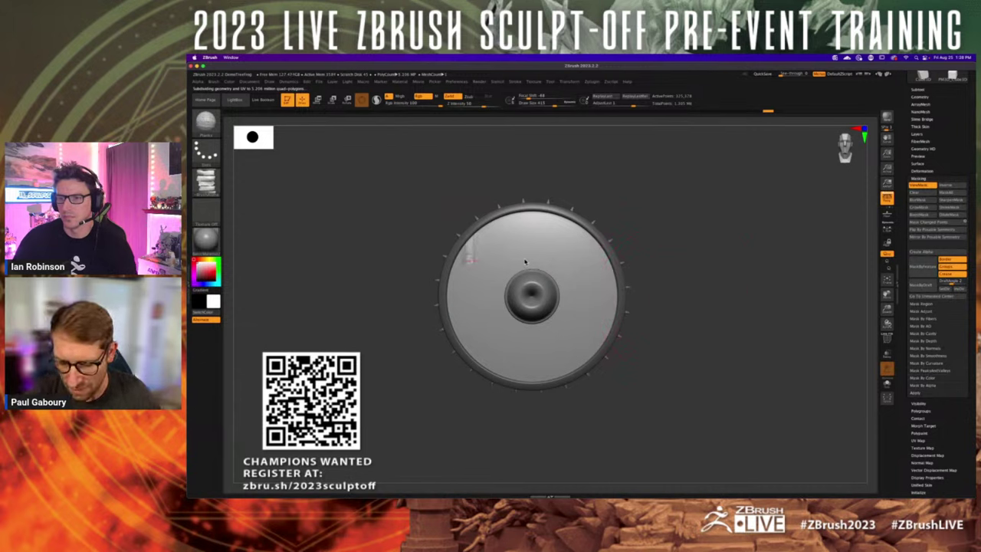
{"action": "left_click_drag", "start_coordinate": [618, 261], "coordinate": [636, 260]}
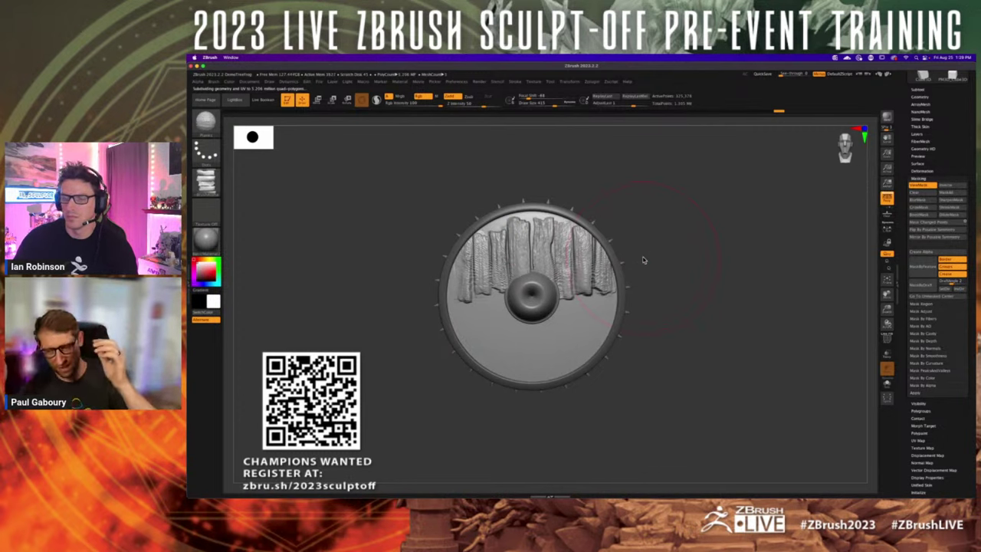
{"action": "key", "text": "super+z"}
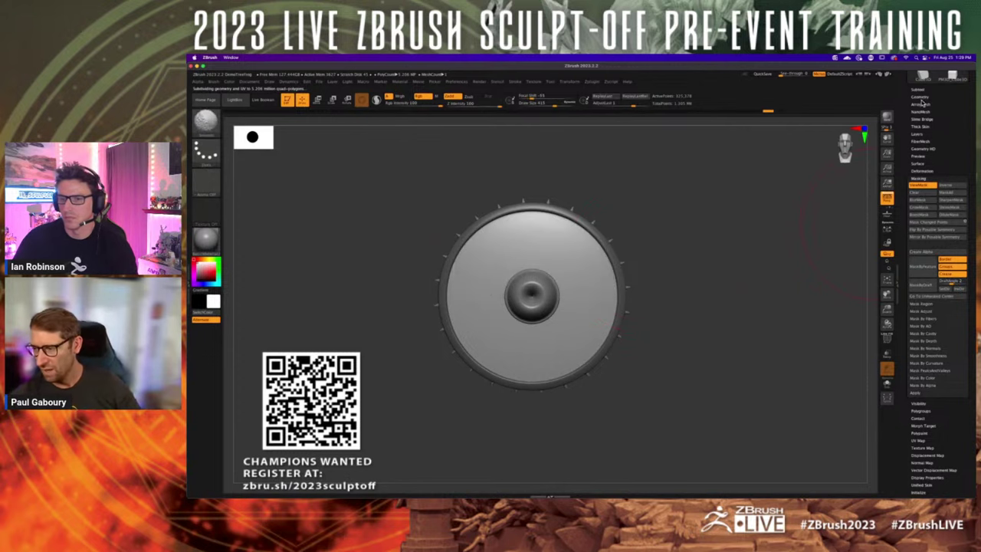
- Raise the shield's geometry to its highest subdivision level
{"action": "left_click", "coordinate": [922, 98]}
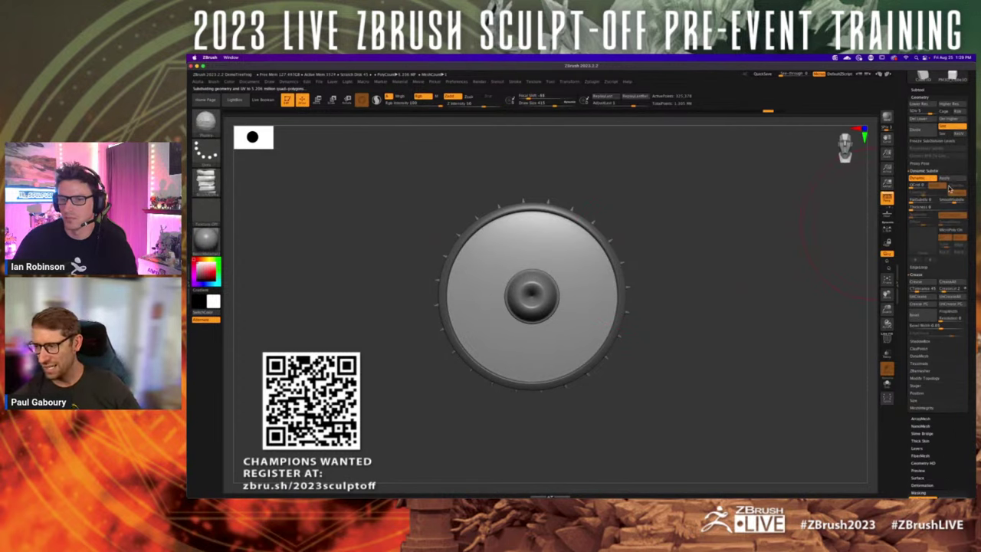
{"action": "scroll", "coordinate": [939, 172], "scroll_direction": "up", "scroll_amount": 2}
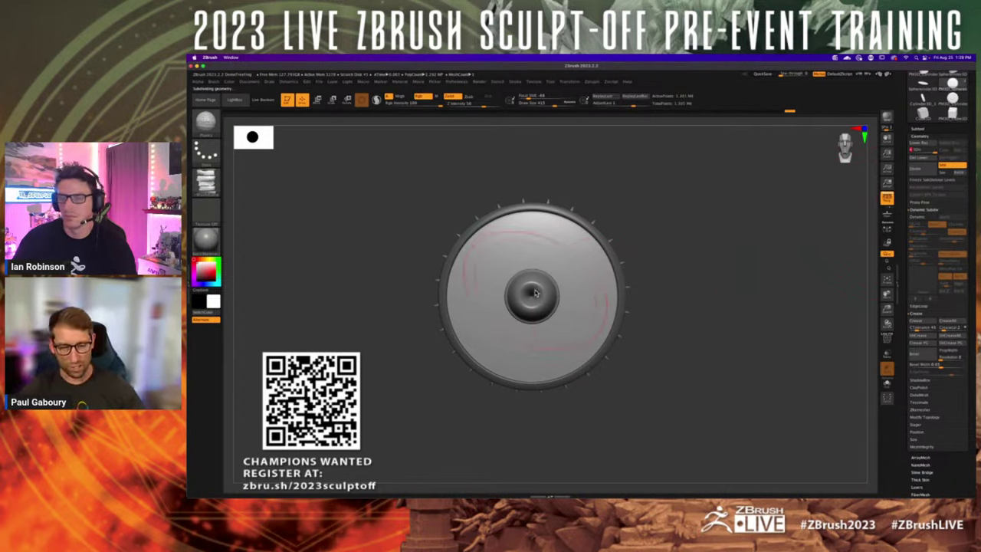
- Try several draw sizes for the plank brush with strokes across the shield's upper half, undoing each stroke
{"action": "key", "text": "s"}
{"action": "mouse_move", "coordinate": [517, 253]}
{"action": "left_mouse_down"}
{"action": "mouse_move", "coordinate": [486, 254]}
{"action": "mouse_move", "coordinate": [587, 258]}
{"action": "mouse_move", "coordinate": [611, 283]}
{"action": "left_mouse_up"}
{"action": "key", "text": "ctrl+z"}
{"action": "key", "text": "s"}
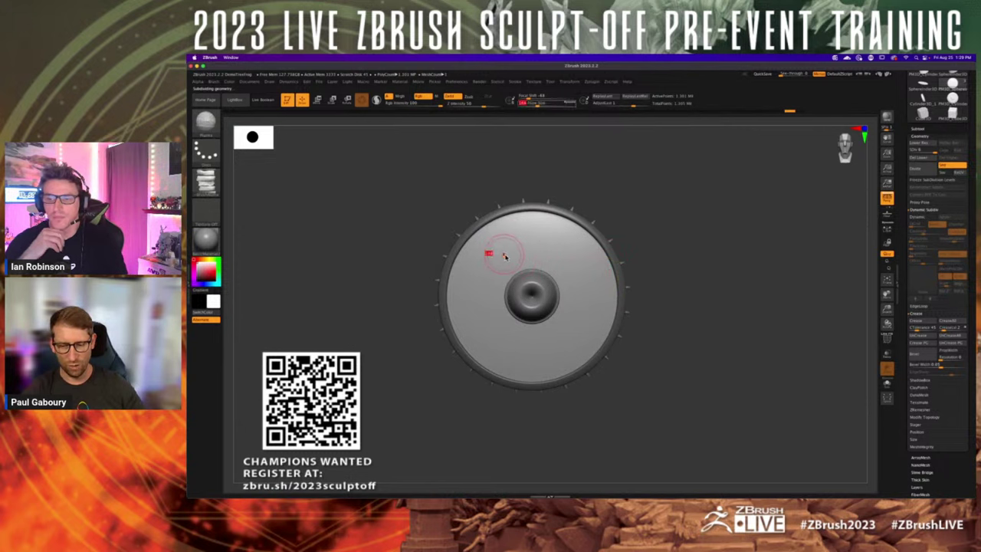
{"action": "left_click_drag", "start_coordinate": [499, 256], "coordinate": [633, 267]}
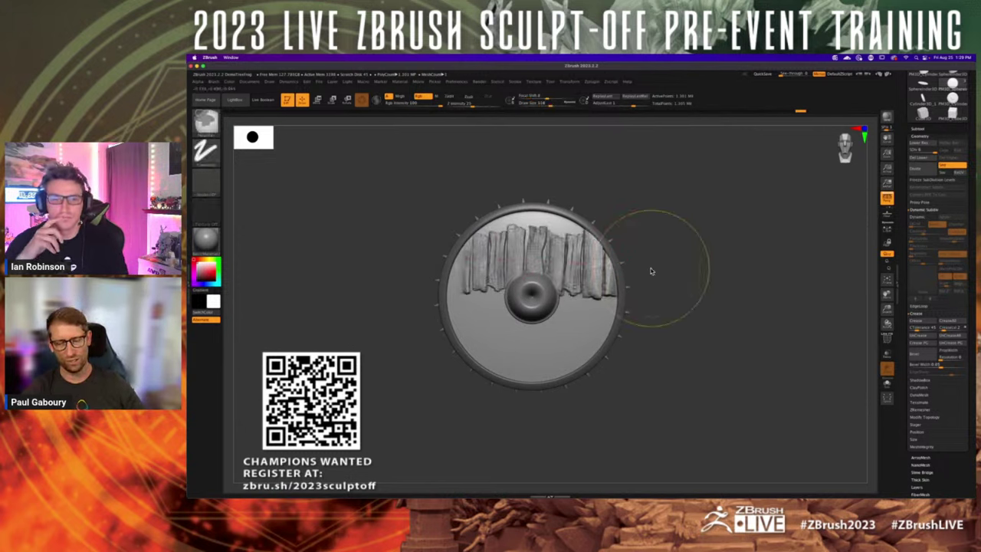
{"action": "key", "text": "ctrl+z"}
{"action": "key", "text": "s"}
{"action": "left_click_drag", "start_coordinate": [452, 260], "coordinate": [636, 270]}
{"action": "key", "text": "ctrl+z"}
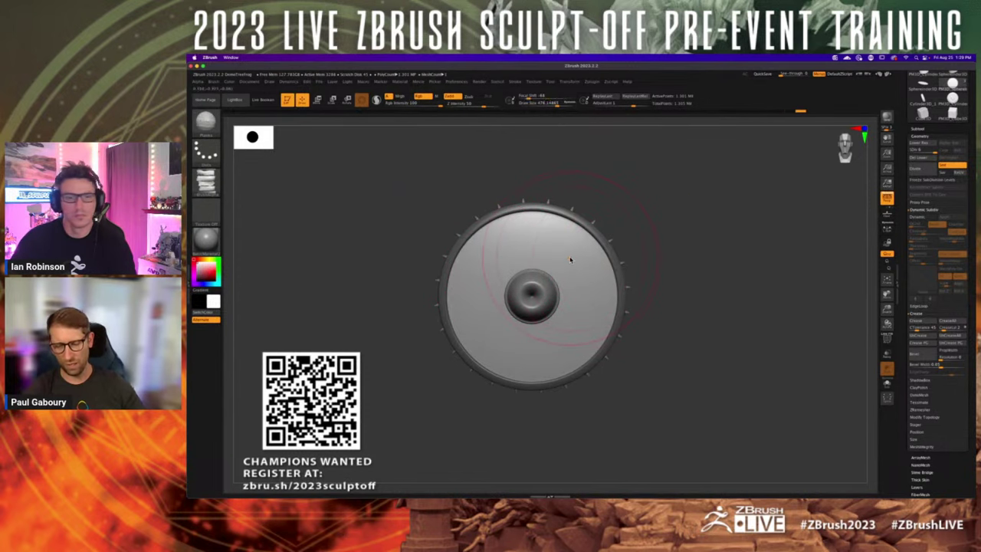
- Reduce the plank brush's draw size, test it over the area above the shield's boss, and undo the test strokes
{"action": "key", "text": "s"}
{"action": "left_click_drag", "start_coordinate": [456, 258], "coordinate": [646, 271]}
{"action": "key", "text": "ctrl+z"}
{"action": "left_click_drag", "start_coordinate": [458, 268], "coordinate": [633, 279]}
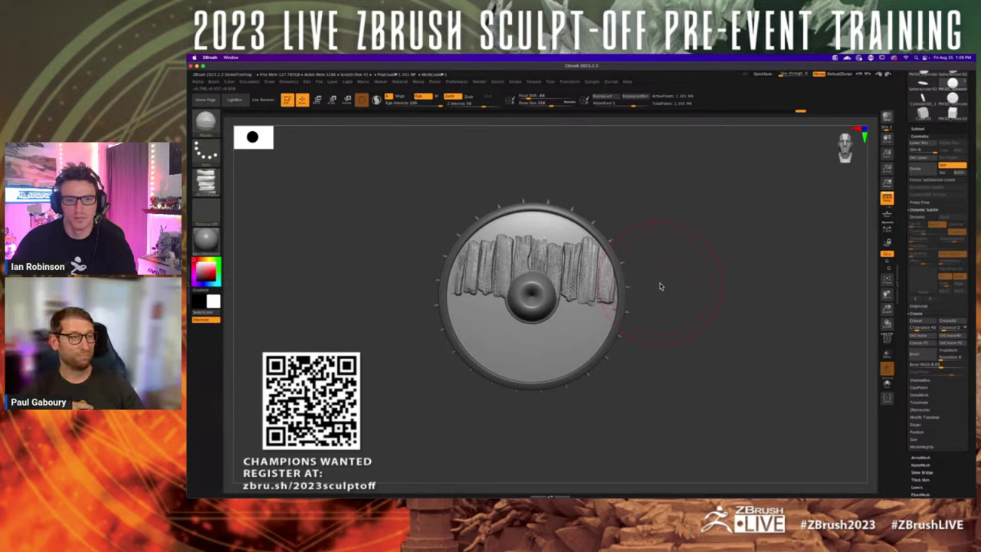
{"action": "key", "text": "super+z"}
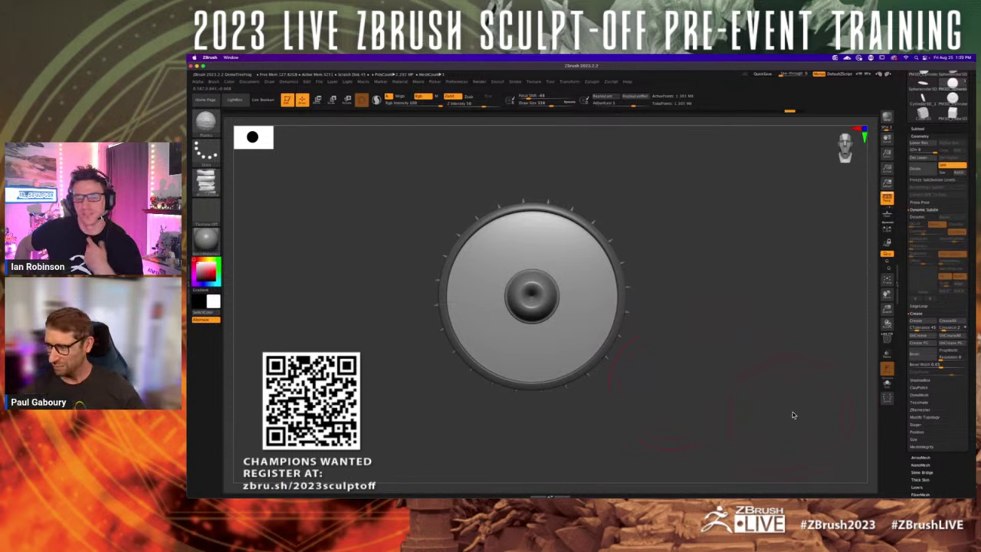
- Paint a row of planks across the shield's upper half, discarding a trial row below it
{"action": "left_click", "coordinate": [924, 209]}
{"action": "left_click", "coordinate": [924, 137]}
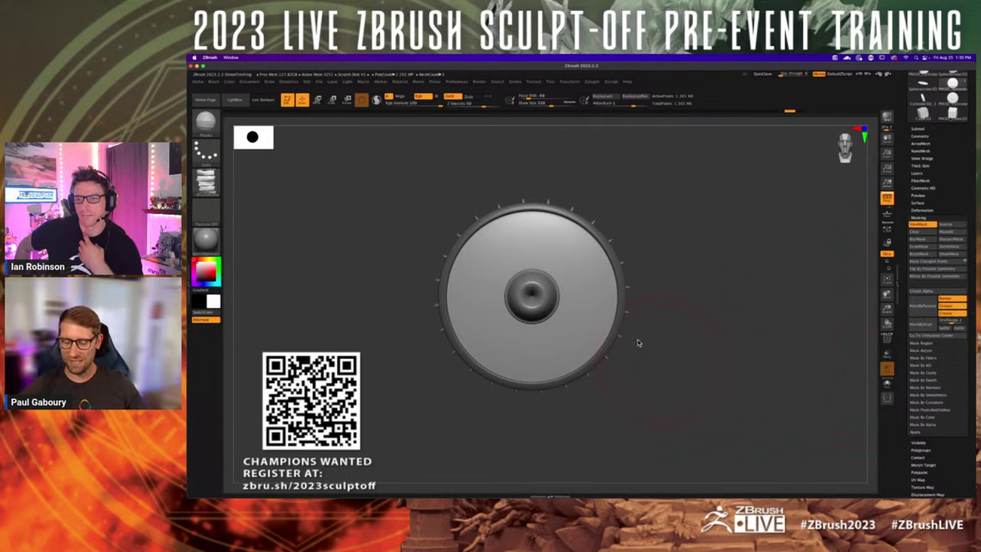
{"action": "right_click_drag", "start_coordinate": [590, 333], "coordinate": [592, 348], "text": "alt"}
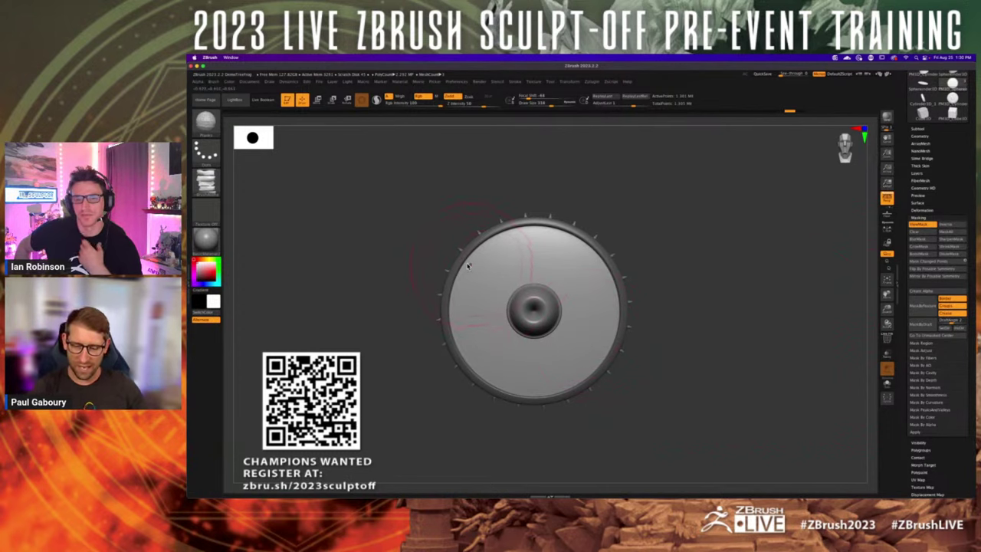
{"action": "mouse_move", "coordinate": [477, 264]}
{"action": "left_mouse_down"}
{"action": "mouse_move", "coordinate": [632, 278]}
{"action": "mouse_move", "coordinate": [641, 290]}
{"action": "left_mouse_up"}
{"action": "left_click_drag", "start_coordinate": [474, 332], "coordinate": [640, 351]}
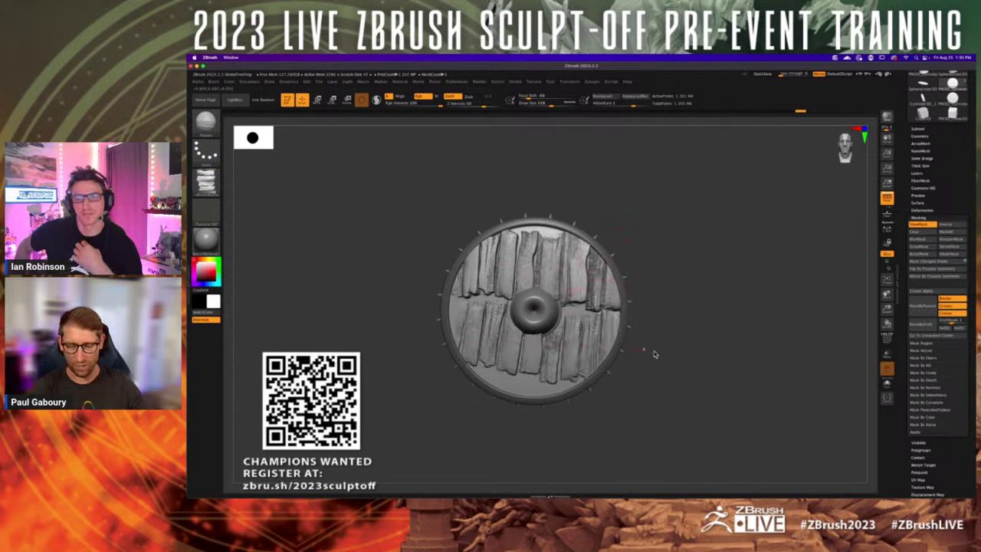
{"action": "key", "text": "ctrl+z"}
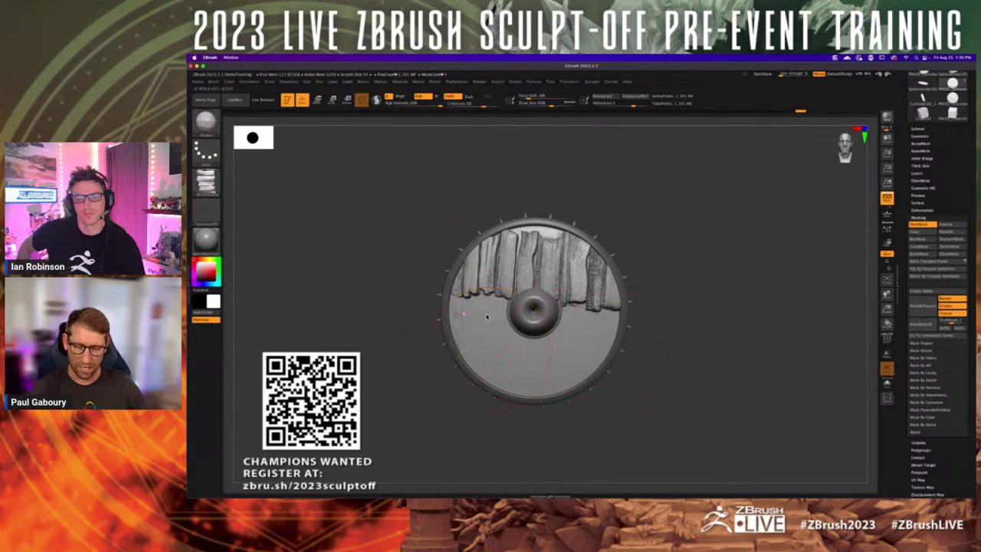
- Try covering the rest of the shield with plank strokes across its middle, lower part and top, and undo all three
{"action": "left_click_drag", "start_coordinate": [485, 317], "coordinate": [636, 325]}
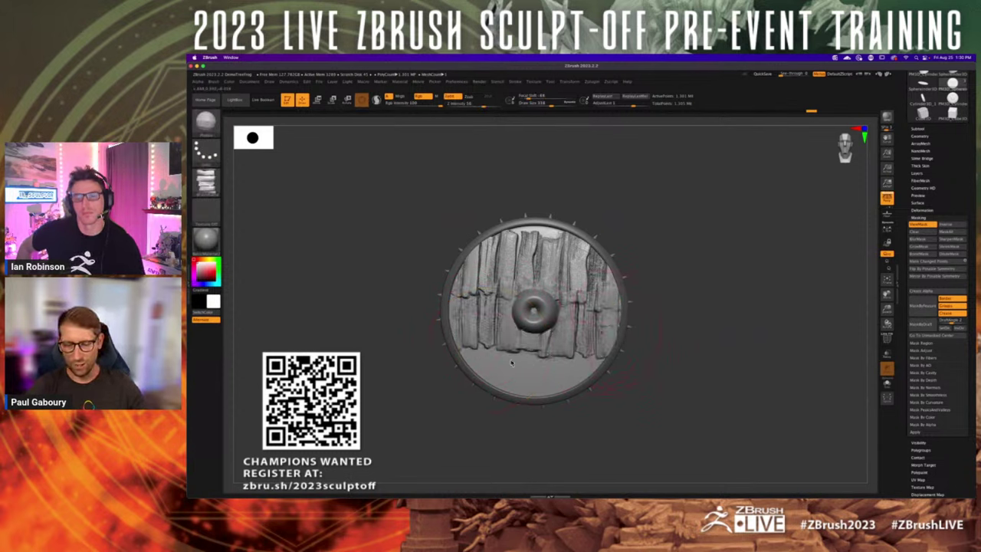
{"action": "mouse_move", "coordinate": [470, 361]}
{"action": "left_mouse_down"}
{"action": "mouse_move", "coordinate": [609, 373]}
{"action": "mouse_move", "coordinate": [628, 353]}
{"action": "left_mouse_up"}
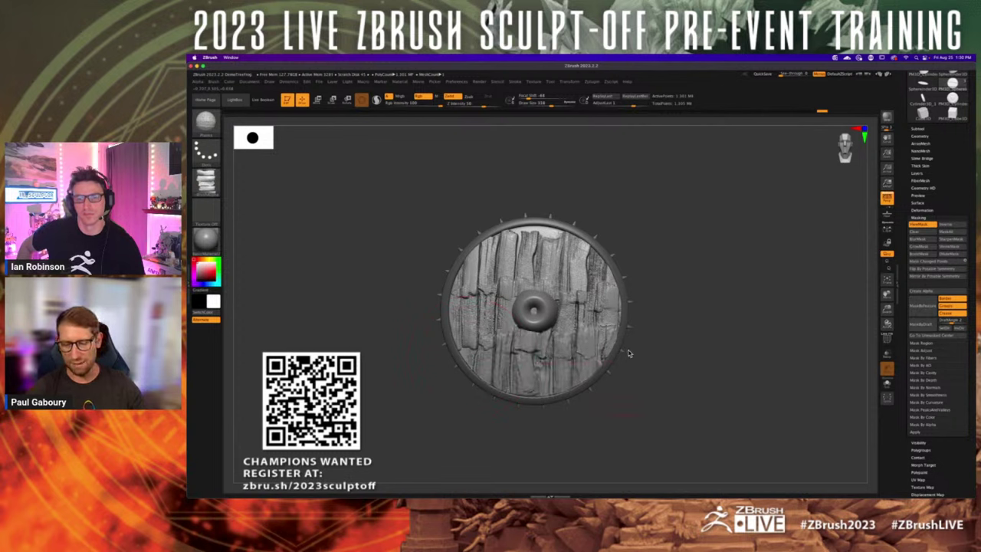
{"action": "left_click_drag", "start_coordinate": [494, 252], "coordinate": [602, 247]}
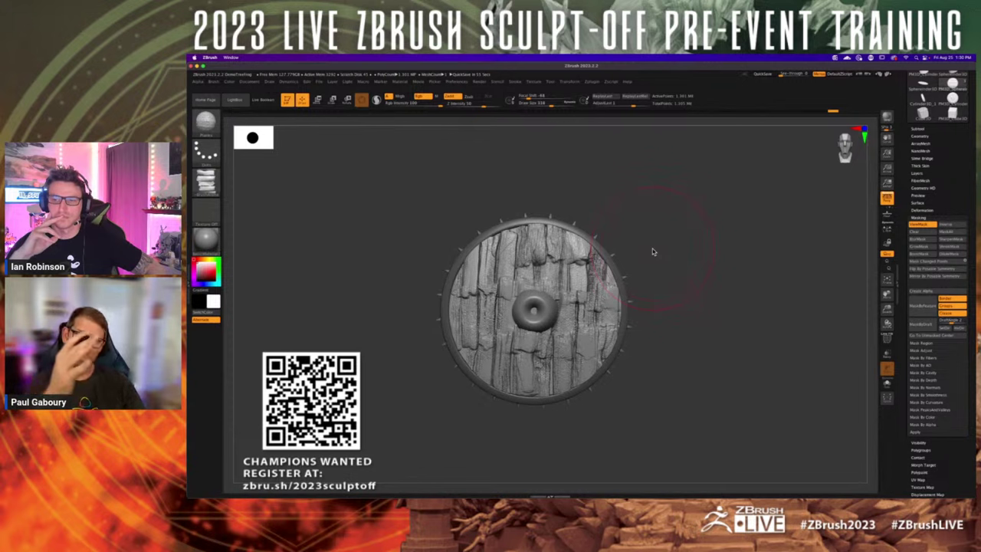
{"action": "key", "text": "ctrl+z"}
{"action": "key", "text": "ctrl+z"}
{"action": "key", "text": "ctrl+z"}
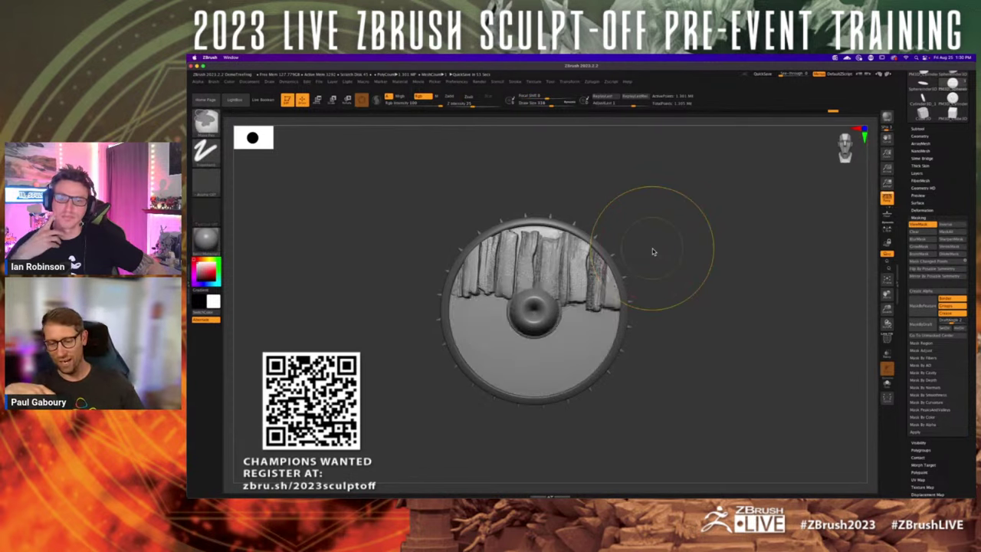
- Replace the trial stroke with a new row of planks across the shield's upper half and mask the changed points
{"action": "key", "text": "ctrl+z"}
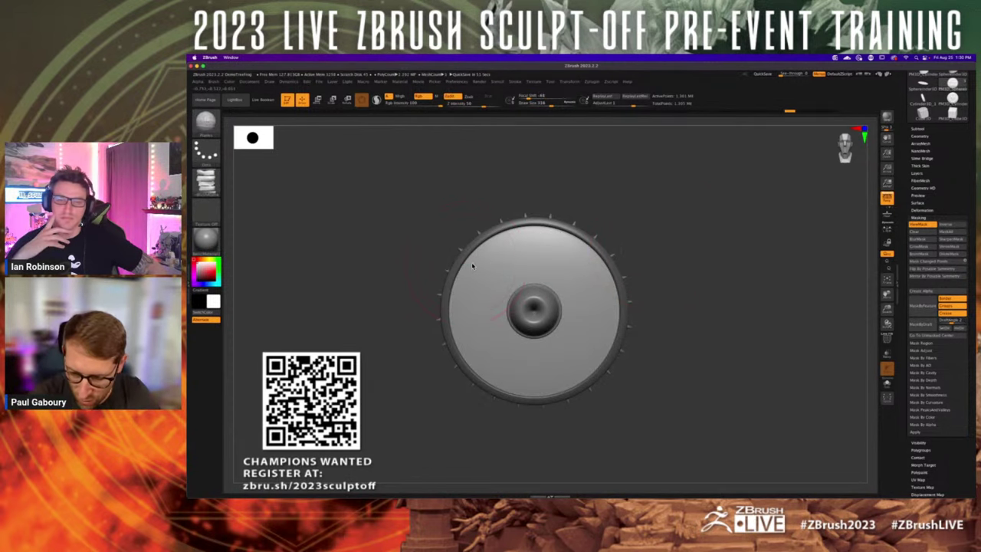
{"action": "left_click_drag", "start_coordinate": [473, 266], "coordinate": [634, 278]}
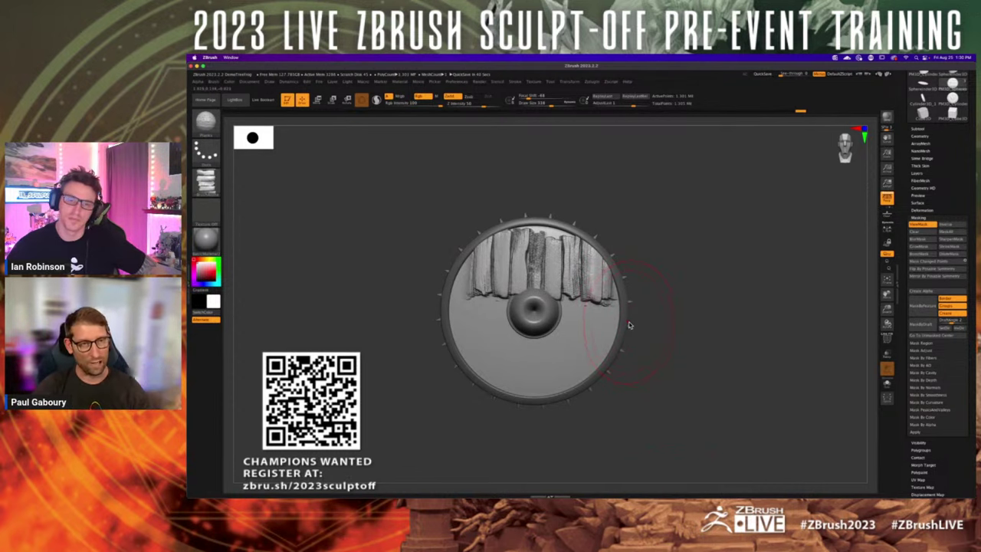
{"action": "key", "text": "shift"}
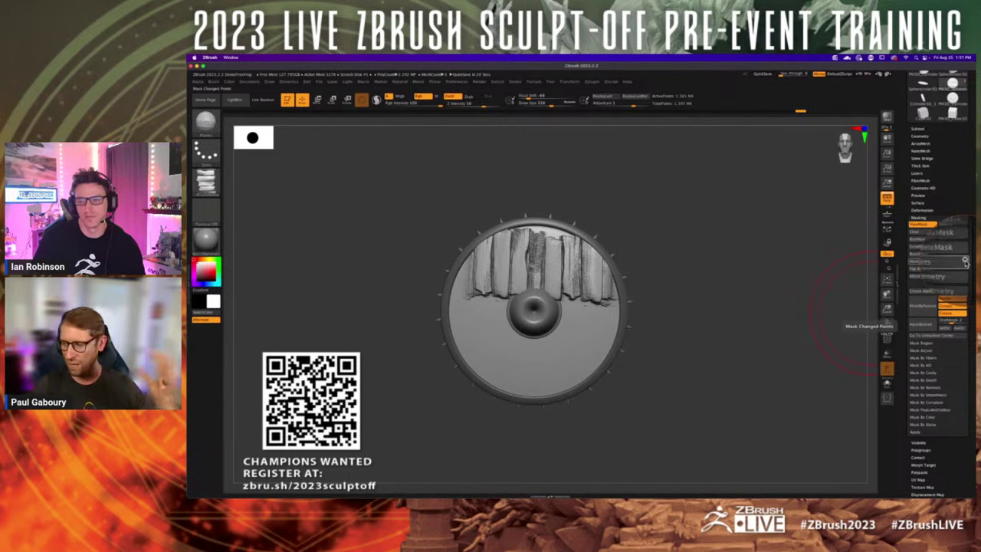
{"action": "left_click", "coordinate": [929, 261]}
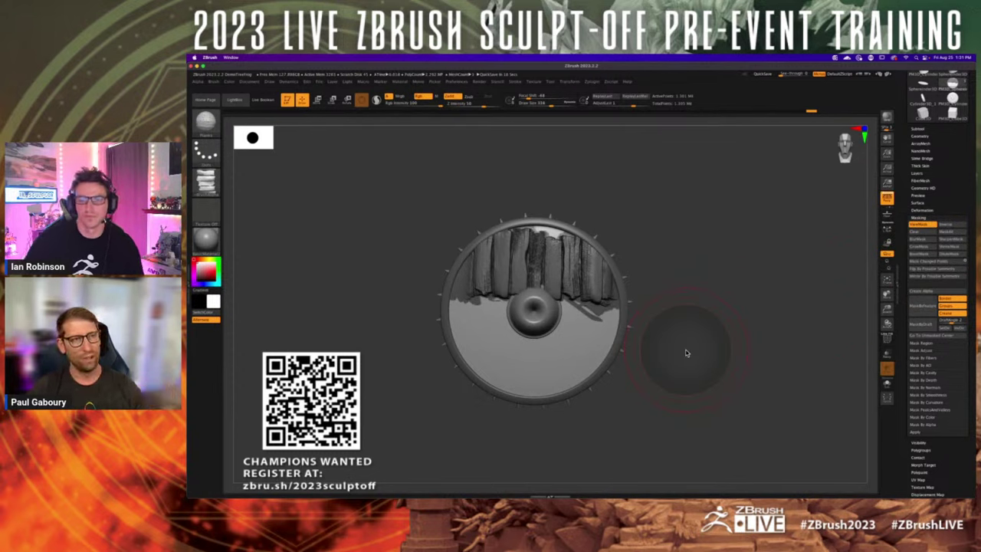
- Try a second row of planks across the shield's middle below the masked row, and undo both rows and the mask
{"action": "left_click_drag", "start_coordinate": [686, 352], "coordinate": [456, 316]}
{"action": "key", "text": "super+z"}
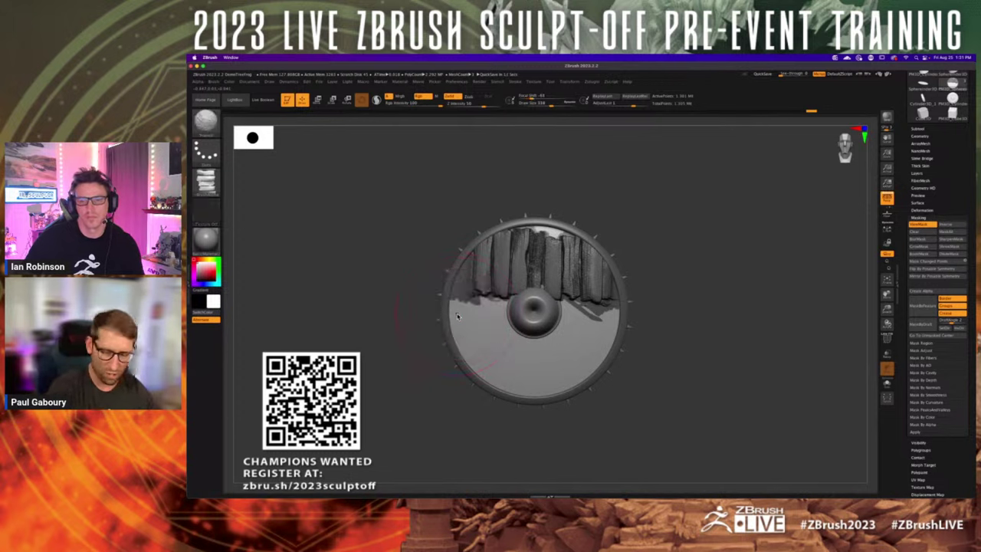
{"action": "left_click_drag", "start_coordinate": [458, 313], "coordinate": [649, 317]}
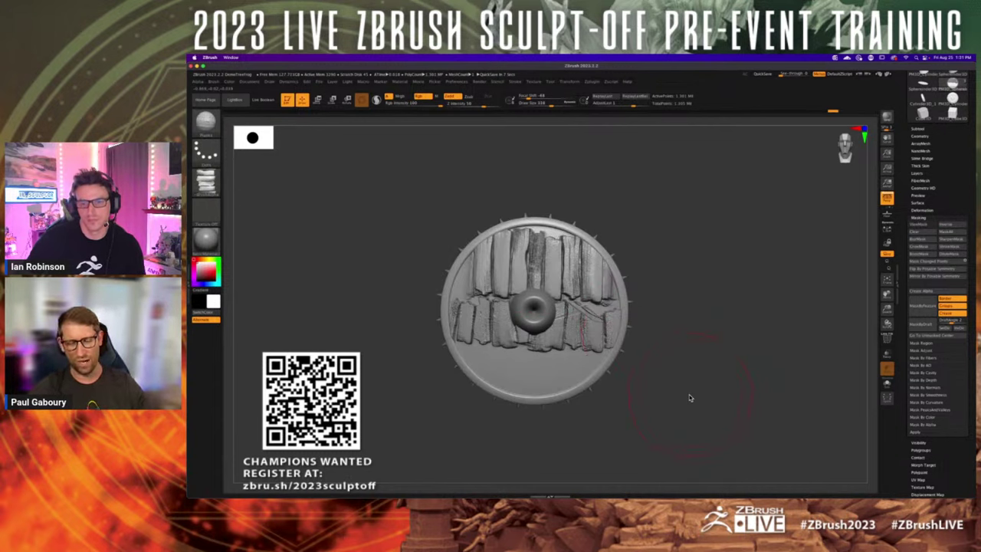
{"action": "key", "text": "ctrl+z"}
{"action": "key", "text": "ctrl+z"}
{"action": "key", "text": "ctrl+z"}
{"action": "key", "text": "ctrl+z"}
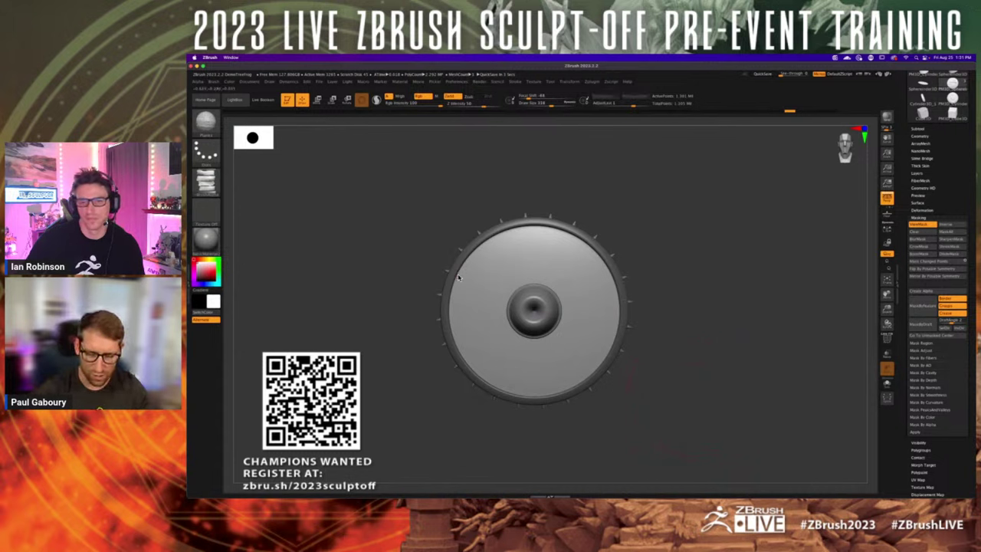
- Paint plank rows across the shield's upper half and middle, masking the changed points after each row
{"action": "left_click_drag", "start_coordinate": [464, 277], "coordinate": [621, 279]}
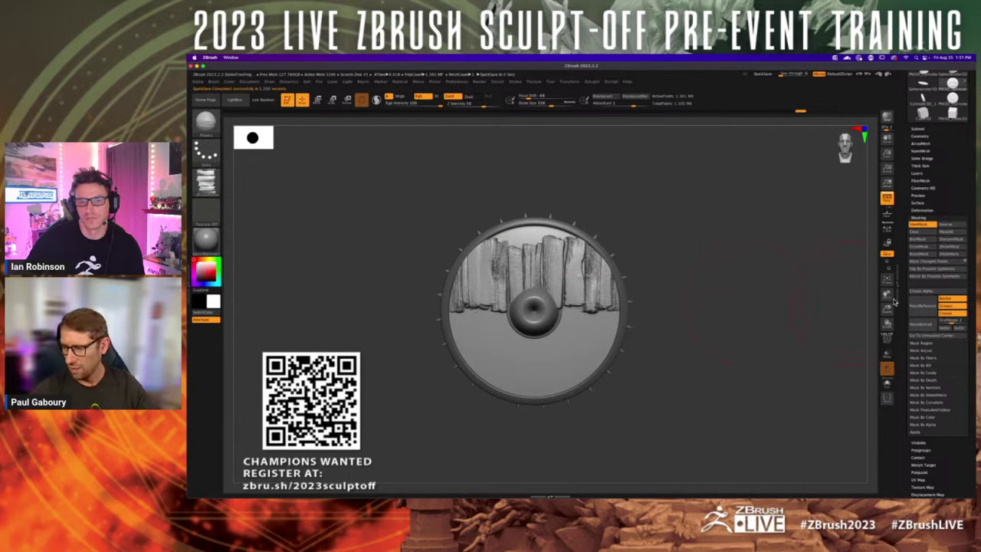
{"action": "left_click", "coordinate": [961, 264]}
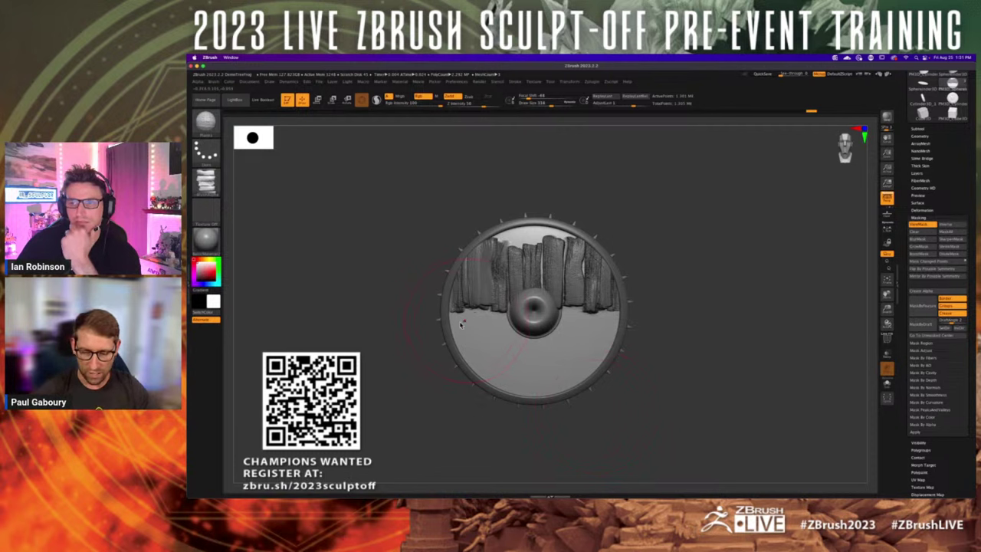
{"action": "left_click_drag", "start_coordinate": [455, 324], "coordinate": [636, 328]}
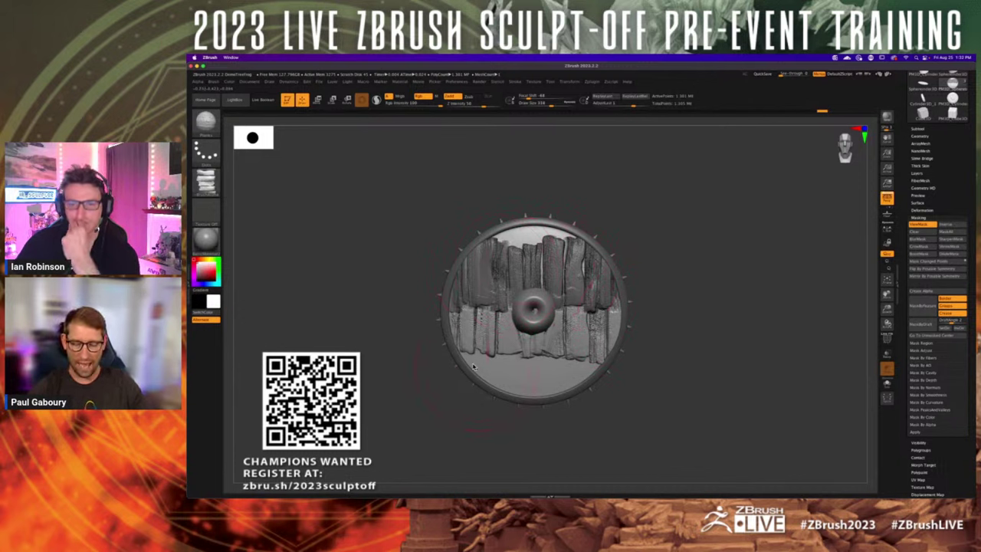
{"action": "left_click", "coordinate": [939, 262]}
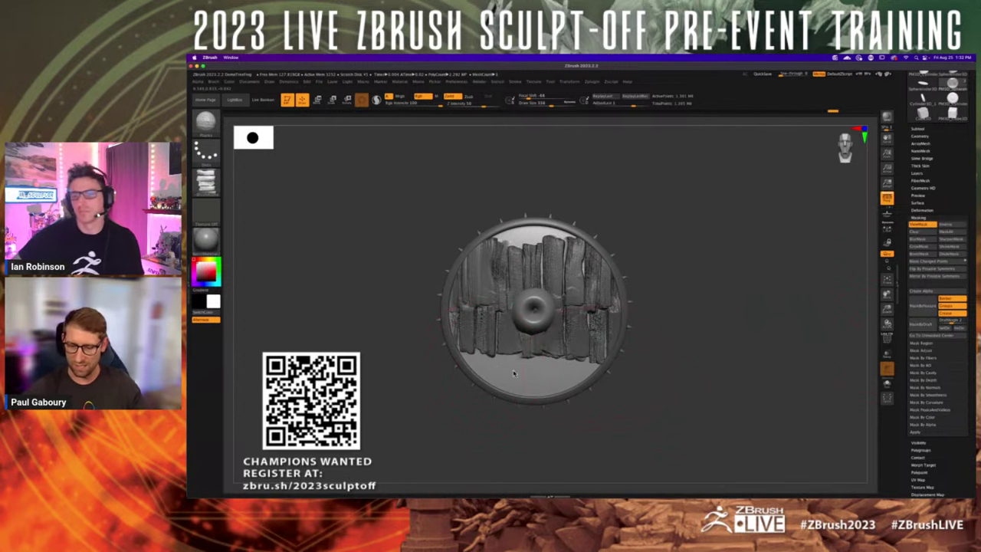
- Fill the shield's lower part and top gap with plank strokes, masking the changed points in between, and clear the mask
{"action": "left_click_drag", "start_coordinate": [471, 364], "coordinate": [624, 367]}
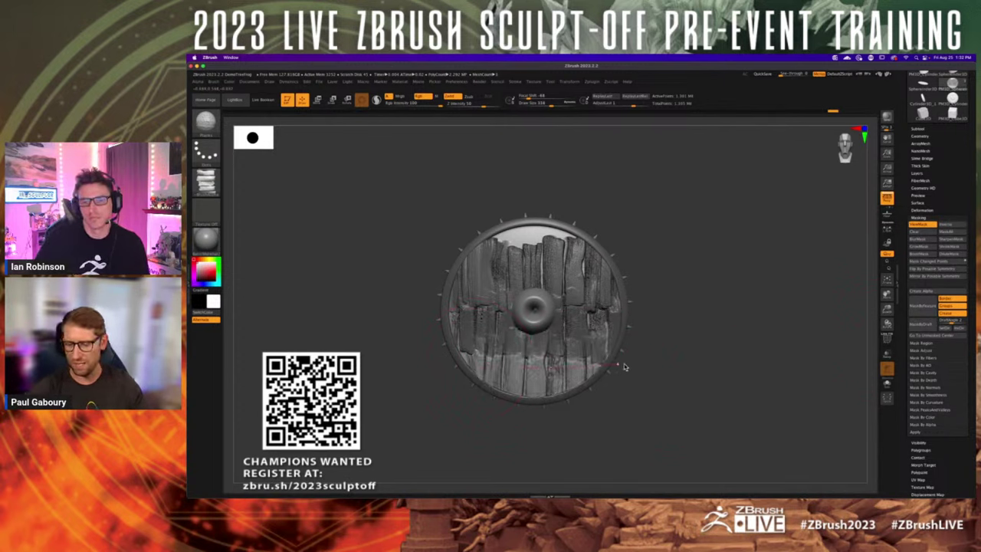
{"action": "left_click", "coordinate": [939, 263]}
{"action": "left_click_drag", "start_coordinate": [523, 238], "coordinate": [586, 256]}
{"action": "left_click_drag", "start_coordinate": [705, 300], "coordinate": [736, 357], "text": "ctrl"}
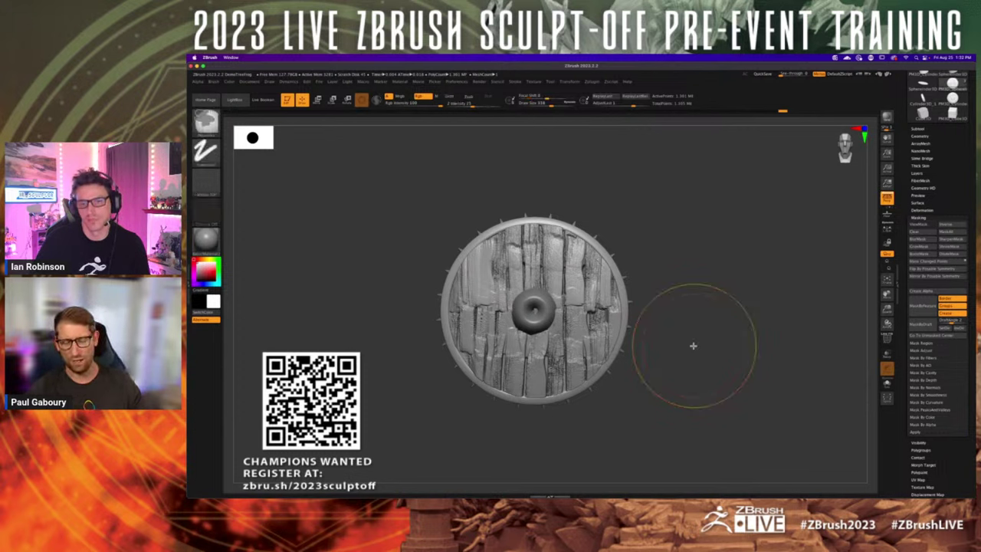
- Undo all the plank rows and masks back to the plain shield face
{"action": "key", "text": "ctrl+z"}
{"action": "key", "text": "ctrl+z"}
{"action": "key", "text": "ctrl+z"}
{"action": "key", "text": "ctrl+z"}
{"action": "key", "text": "ctrl+z"}
{"action": "key", "text": "ctrl+z"}
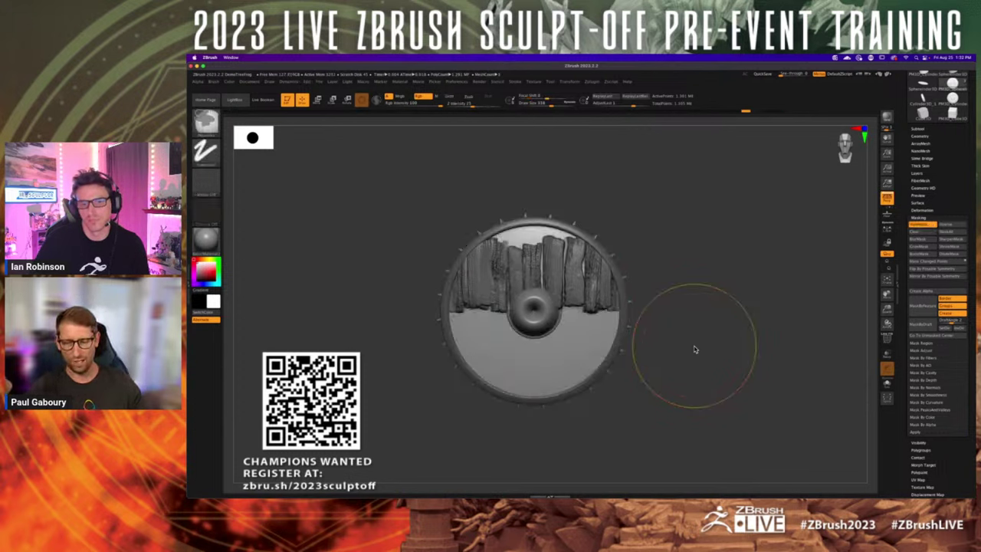
{"action": "key", "text": "ctrl+z"}
{"action": "key", "text": "ctrl+z"}
{"action": "key", "text": "ctrl+z"}
{"action": "key", "text": "ctrl+z"}
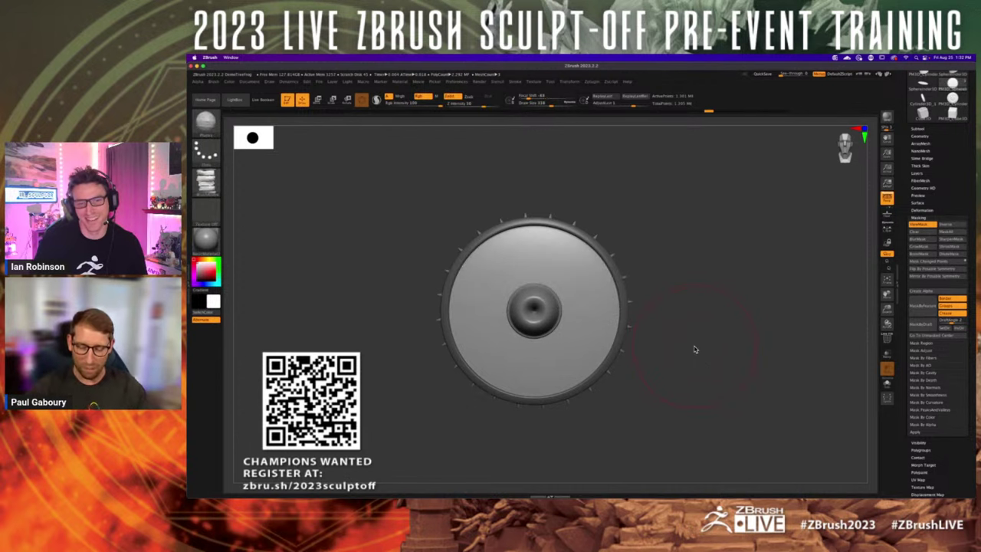
- Modify the plank alpha for stronger contrast, comparing strokes across the shield's upper half before and after, and undo both strokes
{"action": "mouse_move", "coordinate": [467, 287]}
{"action": "left_mouse_down"}
{"action": "mouse_move", "coordinate": [462, 303]}
{"action": "mouse_move", "coordinate": [563, 288]}
{"action": "mouse_move", "coordinate": [620, 299]}
{"action": "left_mouse_up"}
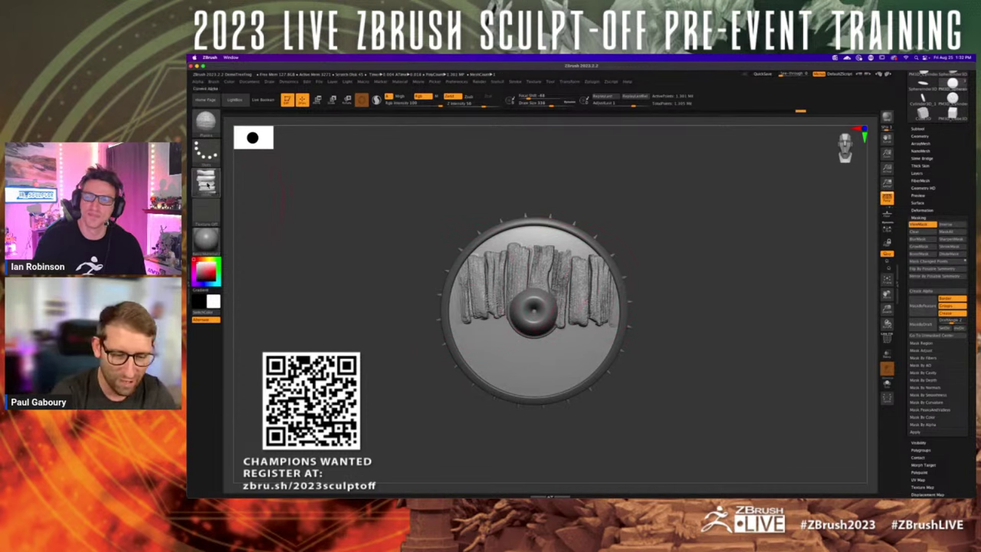
{"action": "mouse_move", "coordinate": [207, 184]}
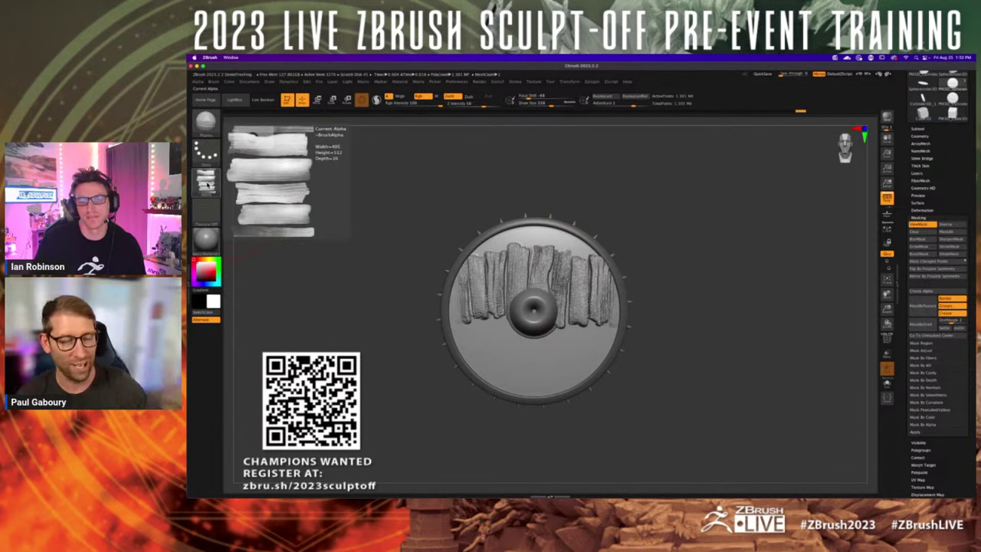
{"action": "left_click", "coordinate": [207, 184]}
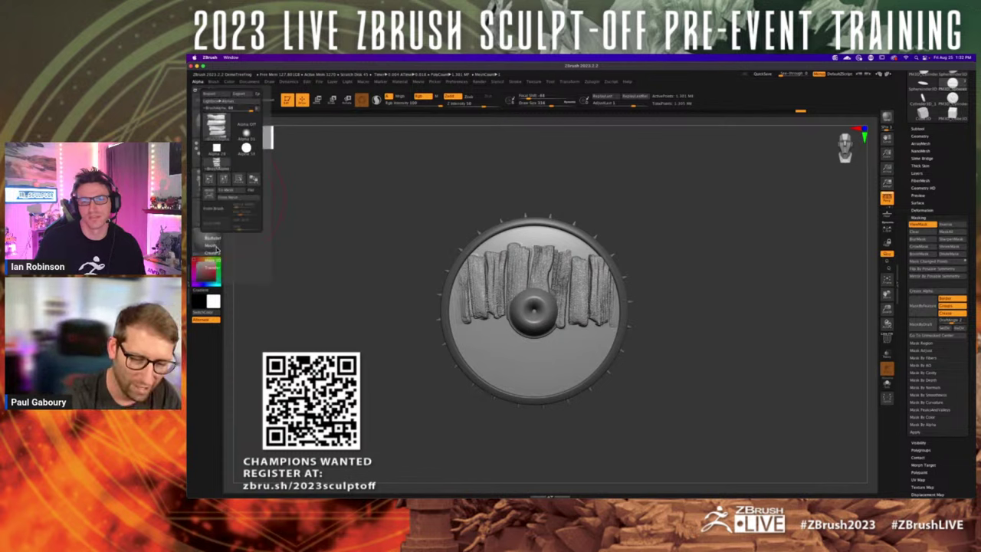
{"action": "left_click", "coordinate": [215, 248]}
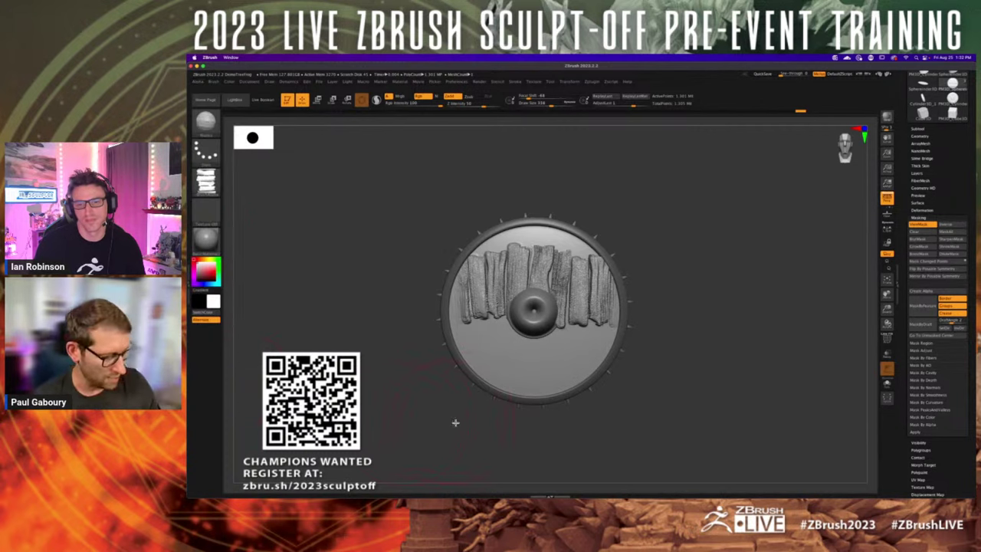
{"action": "key", "text": "super+z"}
{"action": "left_click_drag", "start_coordinate": [493, 287], "coordinate": [640, 284]}
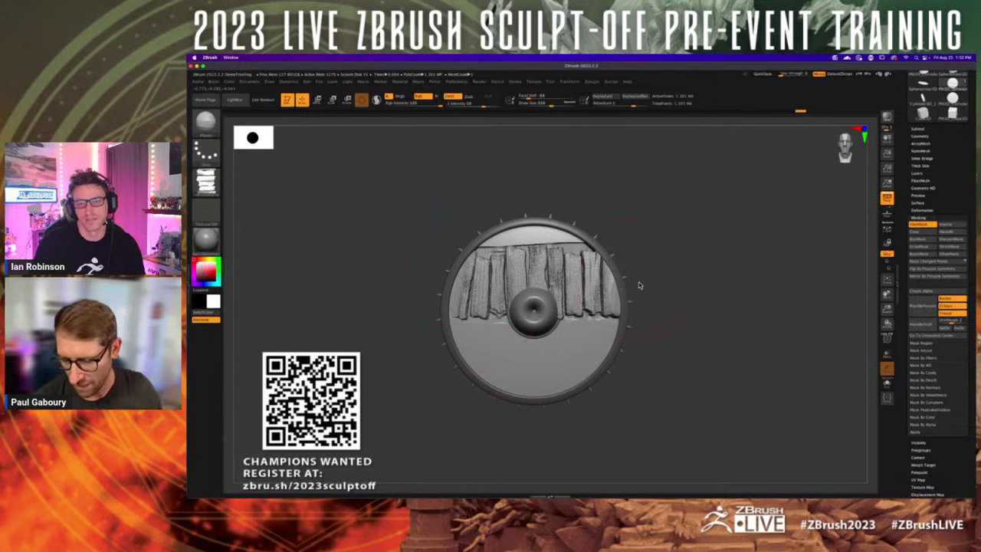
{"action": "key", "text": "ctrl+z"}
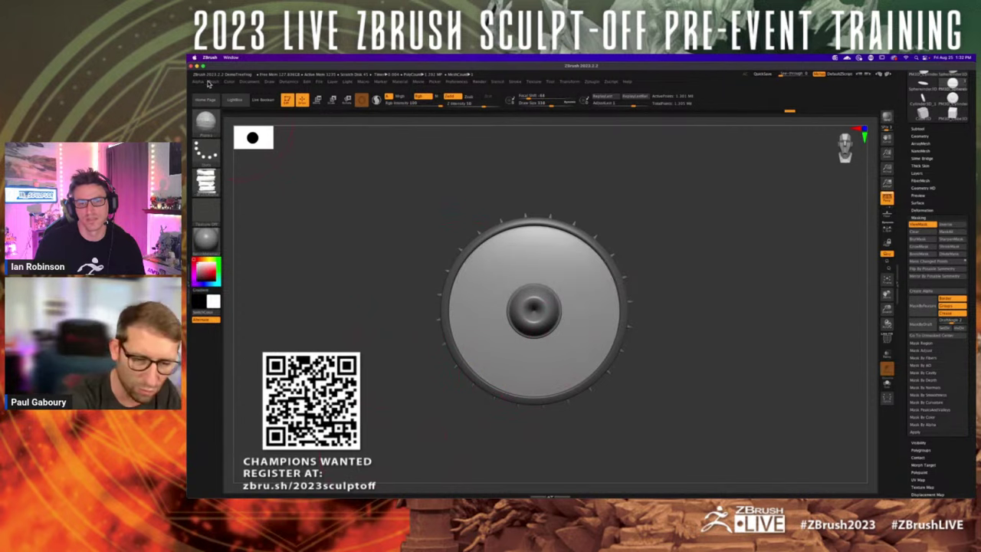
- Readjust the plank alpha's contrast settings around a trial row on the shield, undo that row, and preview the alpha
{"action": "left_click", "coordinate": [198, 81]}
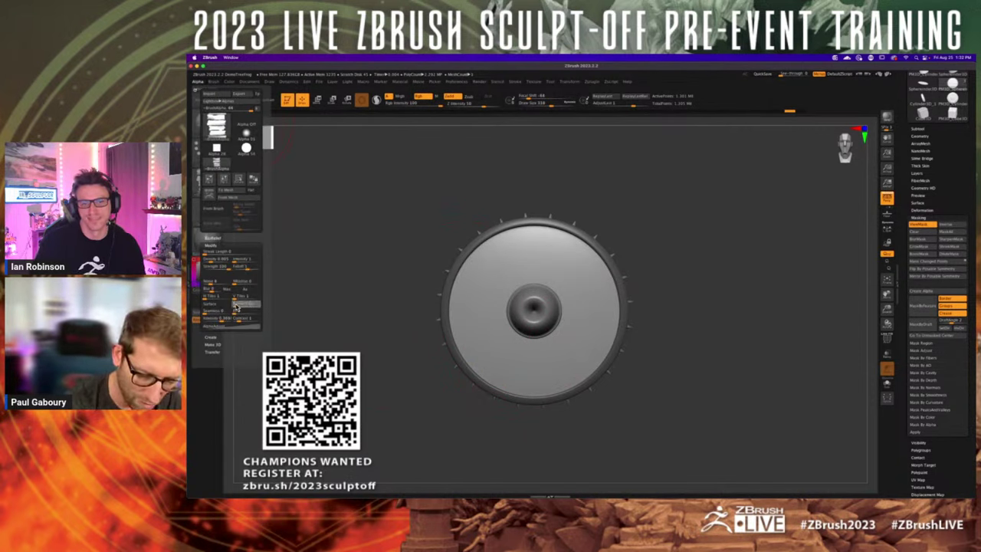
{"action": "mouse_move", "coordinate": [469, 288]}
{"action": "left_mouse_down"}
{"action": "mouse_move", "coordinate": [587, 285]}
{"action": "mouse_move", "coordinate": [627, 306]}
{"action": "left_mouse_up"}
{"action": "key", "text": "ctrl+z"}
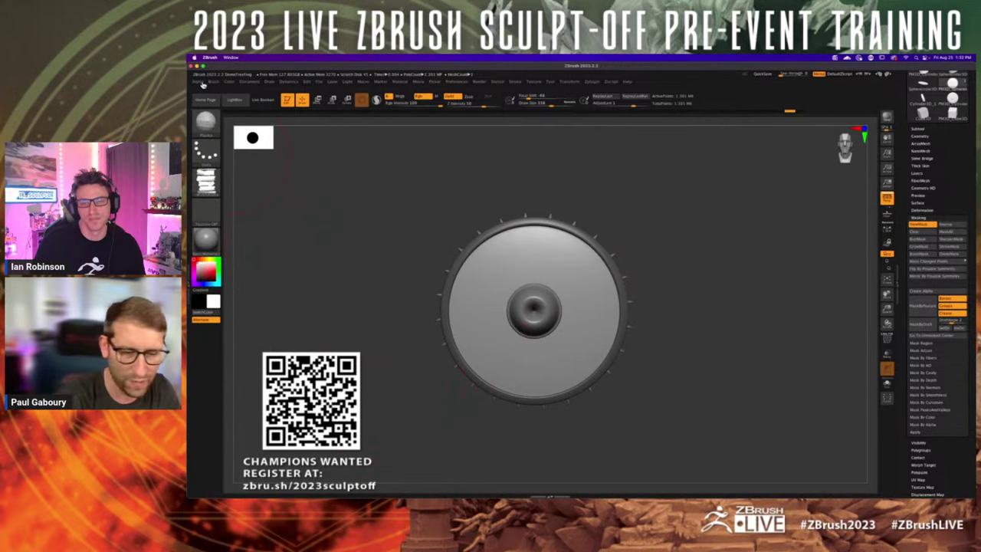
{"action": "left_click", "coordinate": [198, 82]}
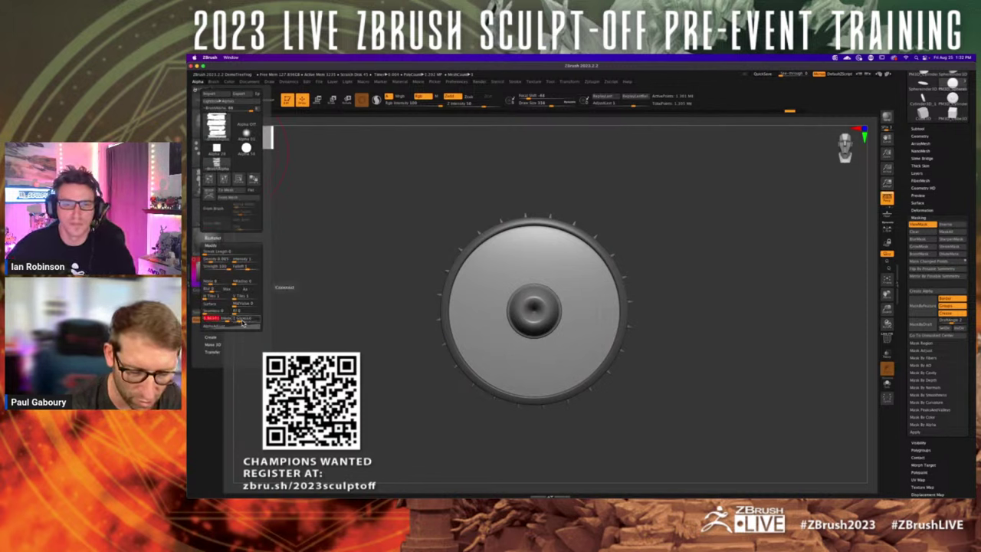
{"action": "mouse_move", "coordinate": [218, 132]}
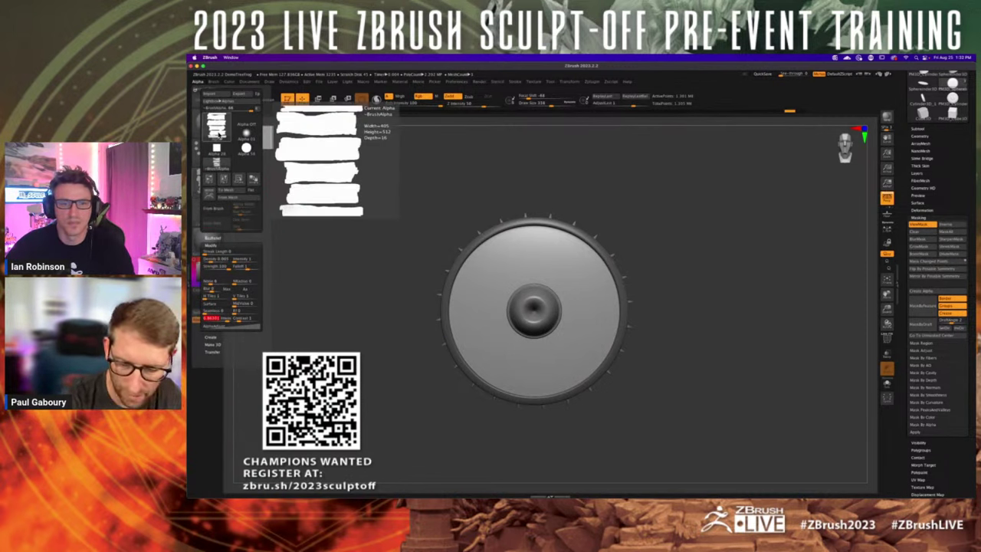
- Test the modified alpha with two rows across the shield's upper half and one vertical stroke beside the boss, undoing each
{"action": "left_click_drag", "start_coordinate": [469, 280], "coordinate": [630, 285]}
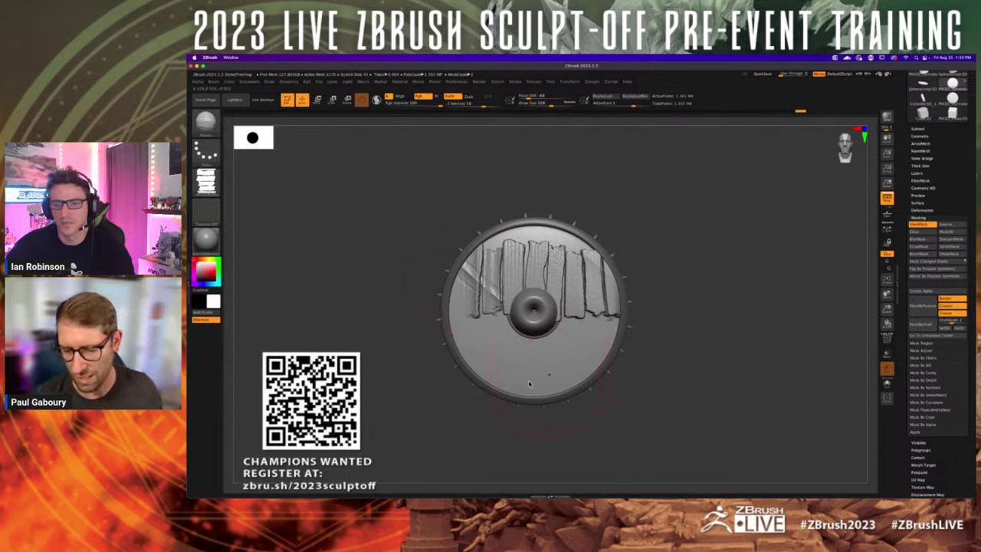
{"action": "key", "text": "ctrl+z"}
{"action": "left_click_drag", "start_coordinate": [463, 282], "coordinate": [624, 277]}
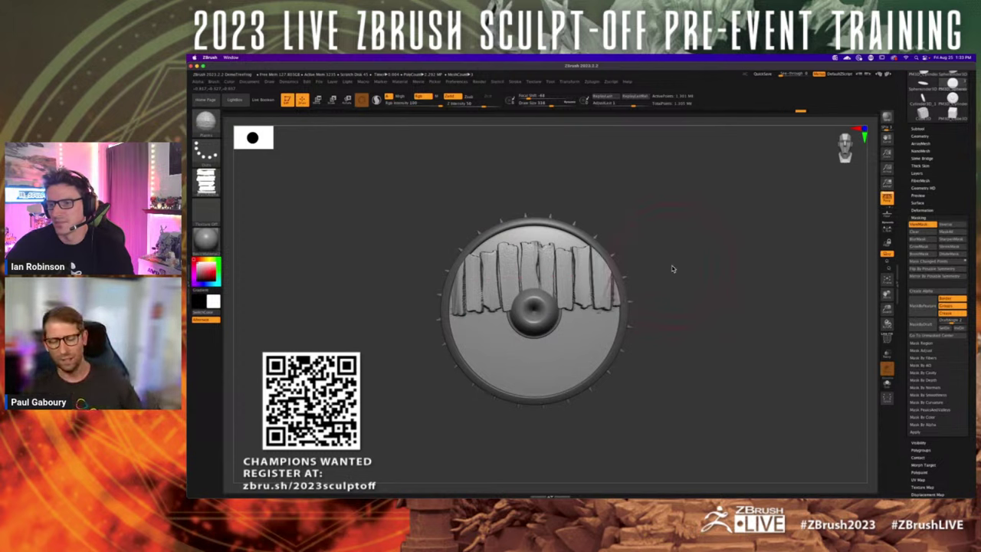
{"action": "key", "text": "ctrl+z"}
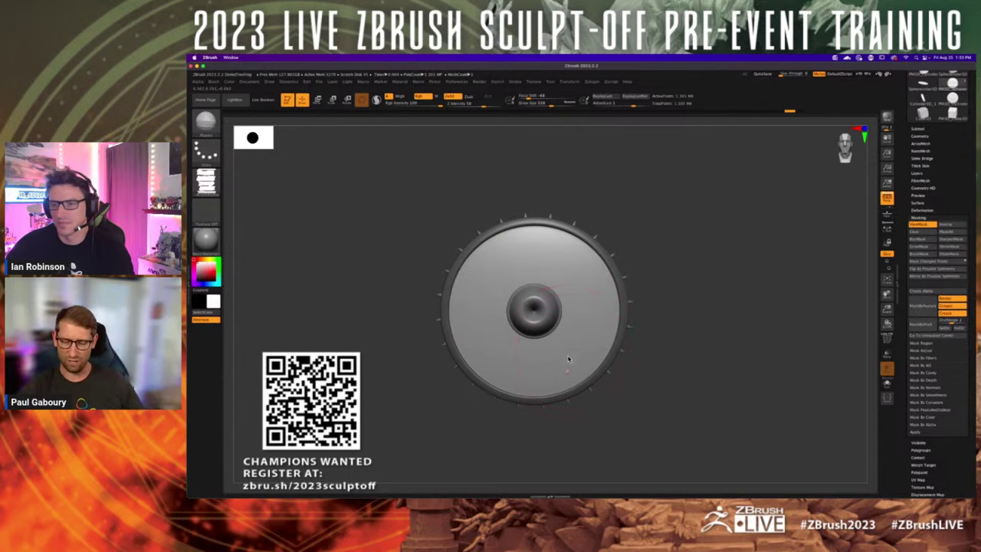
{"action": "left_click_drag", "start_coordinate": [569, 358], "coordinate": [566, 199]}
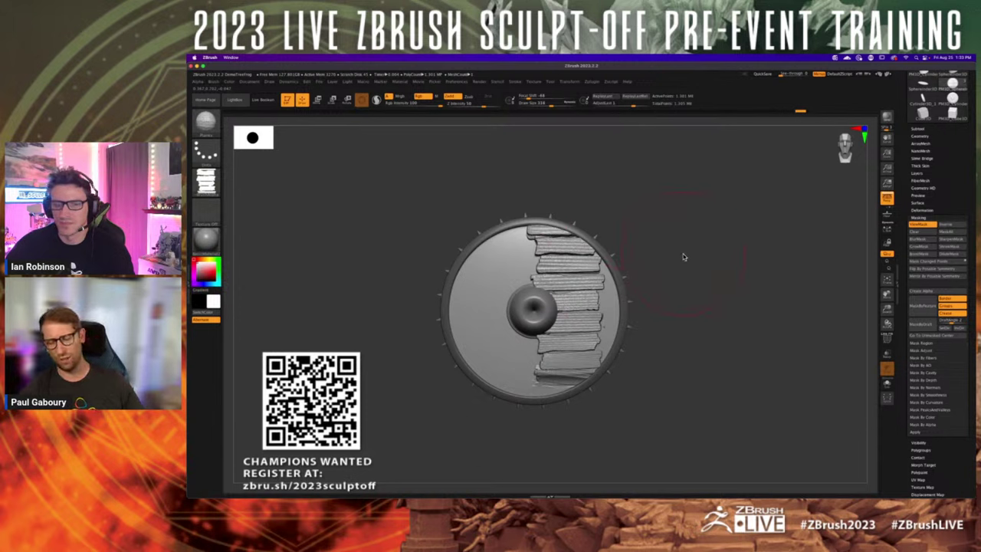
{"action": "key", "text": "ctrl+z"}
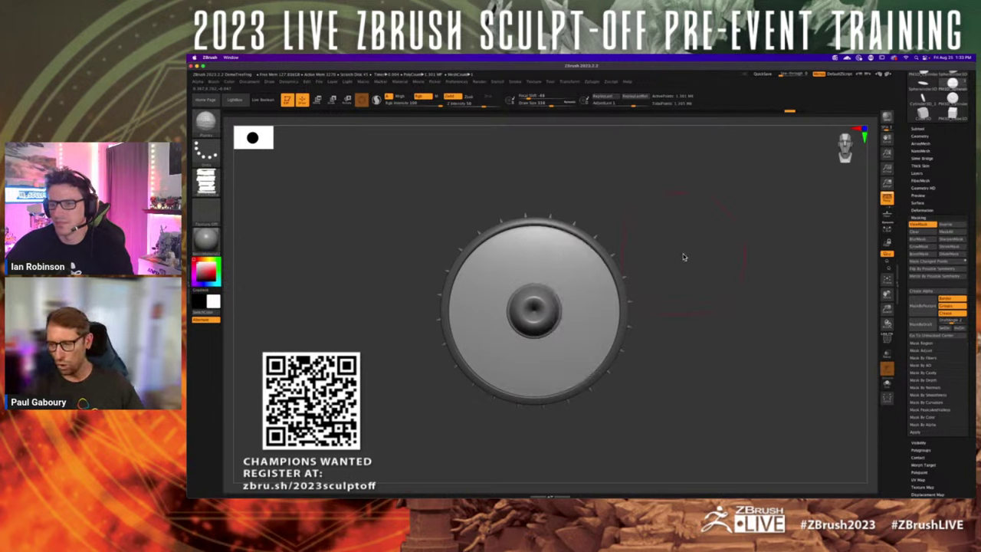
- Collapse the masking settings and select the ChiselCreature brush
{"action": "left_click", "coordinate": [919, 219]}
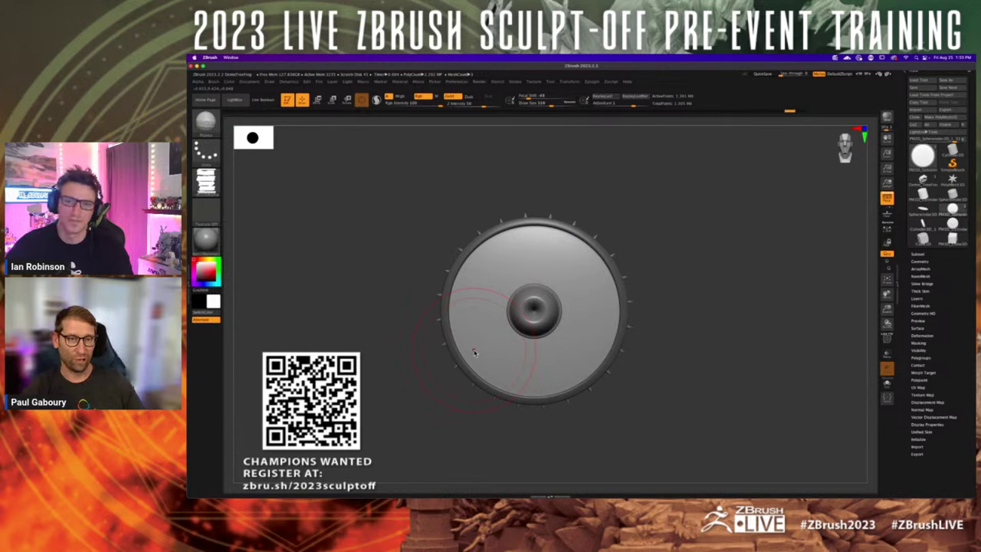
{"action": "key", "text": "b"}
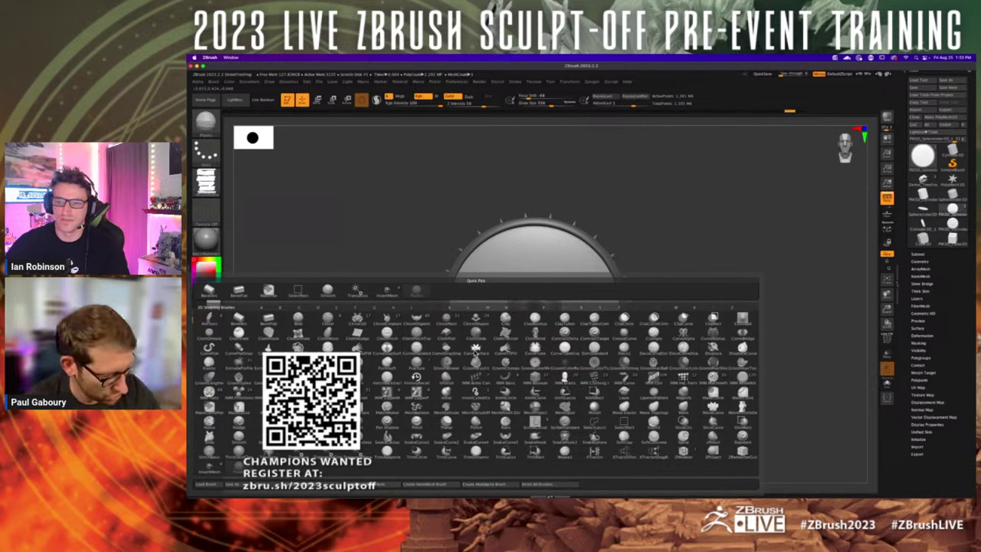
{"action": "key", "text": "c"}
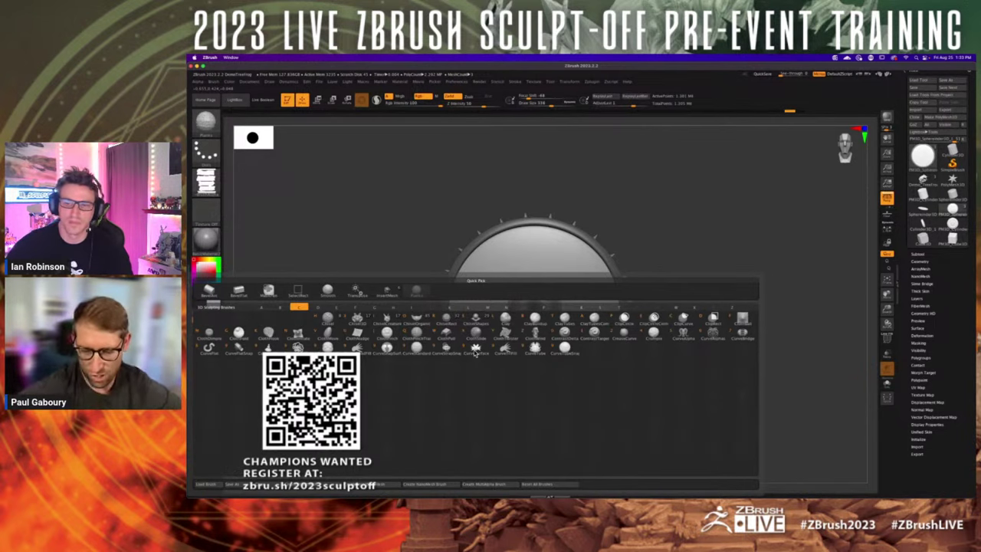
{"action": "key", "text": "o"}
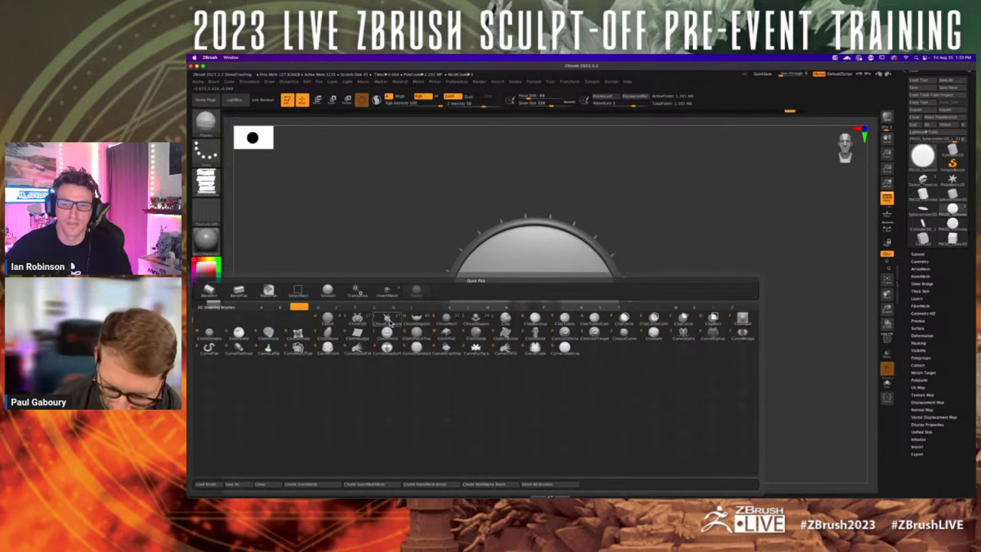
{"action": "key", "text": "b"}
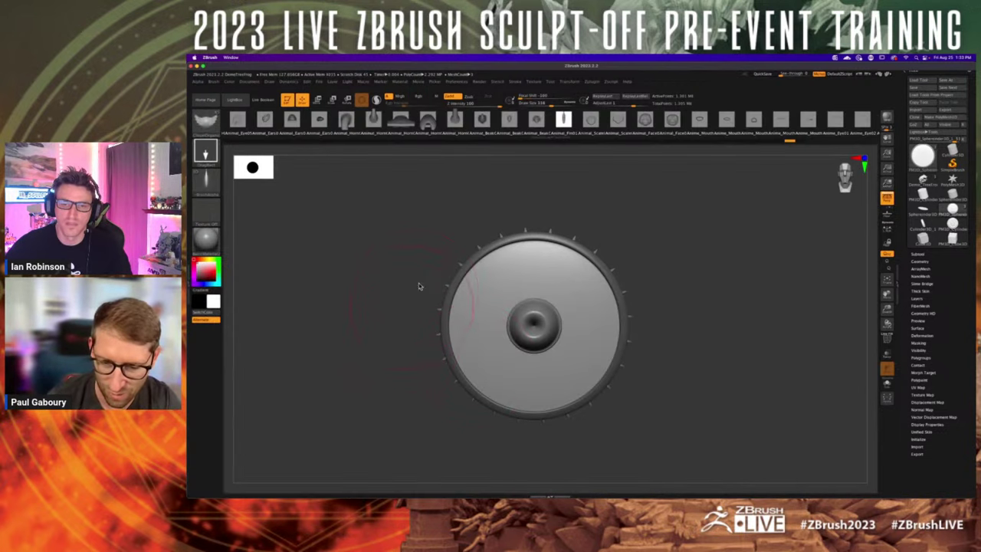
- Select the ChiselCreature brush with its Scale3 shape
{"action": "key", "text": "b"}
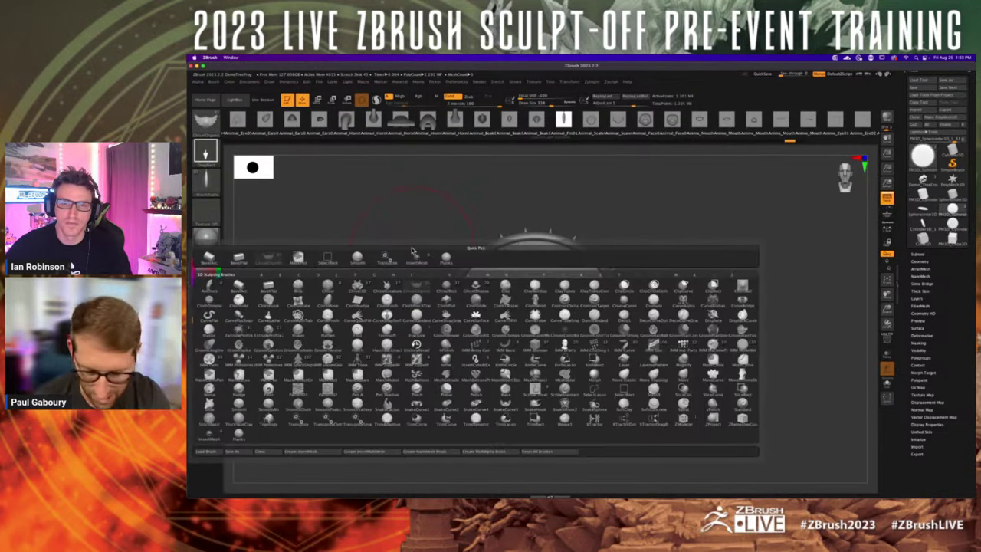
{"action": "left_click", "coordinate": [386, 299]}
{"action": "left_click", "coordinate": [480, 122]}
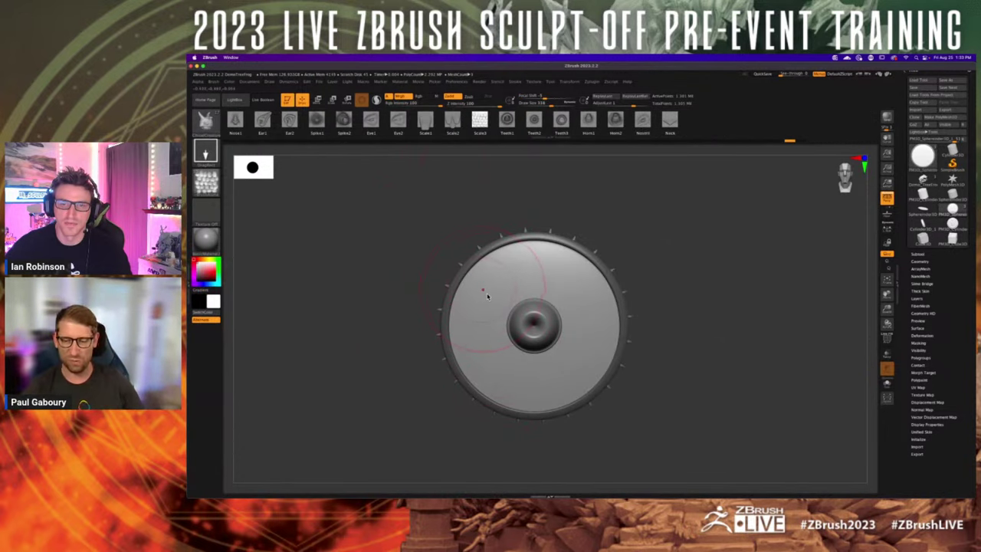
{"action": "right_click_drag", "start_coordinate": [487, 293], "coordinate": [490, 302], "text": "alt"}
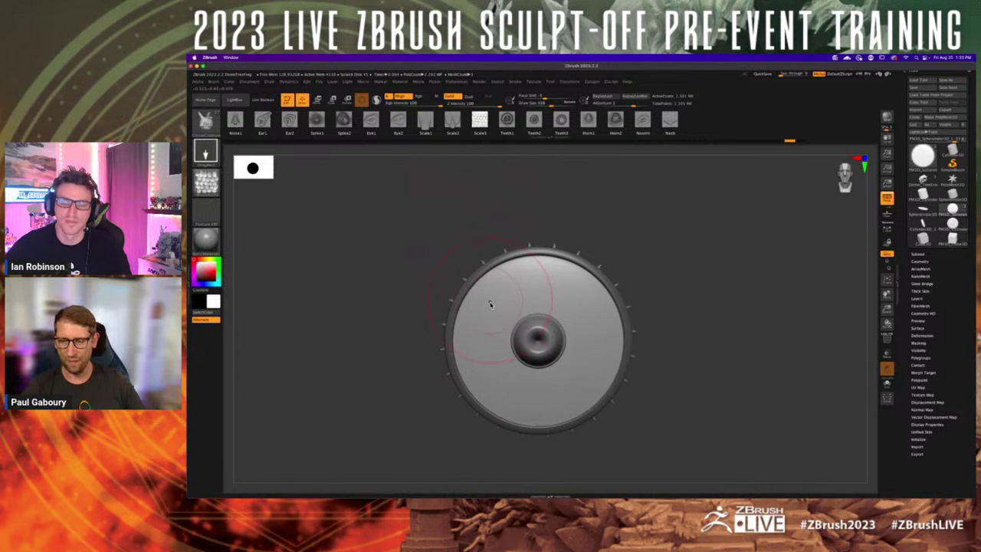
- Try large overlapping patches of the Scale3 shape around the shield's boss
{"action": "mouse_move", "coordinate": [488, 285]}
{"action": "left_mouse_down"}
{"action": "mouse_move", "coordinate": [491, 264]}
{"action": "mouse_move", "coordinate": [518, 267]}
{"action": "left_mouse_up"}
{"action": "left_click_drag", "start_coordinate": [538, 298], "coordinate": [540, 256]}
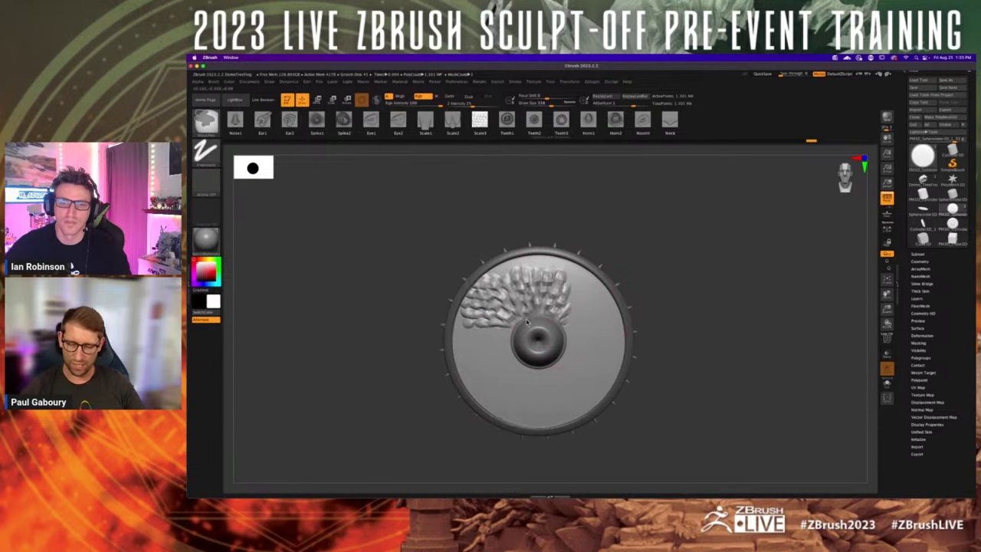
{"action": "right_click_drag", "start_coordinate": [540, 313], "coordinate": [498, 366], "text": "ctrl"}
{"action": "mouse_move", "coordinate": [497, 366]}
{"action": "left_mouse_down"}
{"action": "mouse_move", "coordinate": [540, 410]}
{"action": "mouse_move", "coordinate": [521, 418]}
{"action": "left_mouse_up"}
{"action": "mouse_move", "coordinate": [491, 370]}
{"action": "left_mouse_down"}
{"action": "mouse_move", "coordinate": [470, 318]}
{"action": "mouse_move", "coordinate": [488, 312]}
{"action": "left_mouse_up"}
{"action": "left_click_drag", "start_coordinate": [571, 404], "coordinate": [573, 354]}
{"action": "left_click_drag", "start_coordinate": [547, 440], "coordinate": [545, 406]}
- Undo the trial scale patches on the shield
{"action": "key", "text": "ctrl+z"}
{"action": "key", "text": "ctrl+z"}
{"action": "key", "text": "ctrl+z"}
{"action": "key", "text": "ctrl+z"}
{"action": "key", "text": "ctrl+z"}
{"action": "key", "text": "ctrl+z"}
{"action": "key", "text": "ctrl+z"}
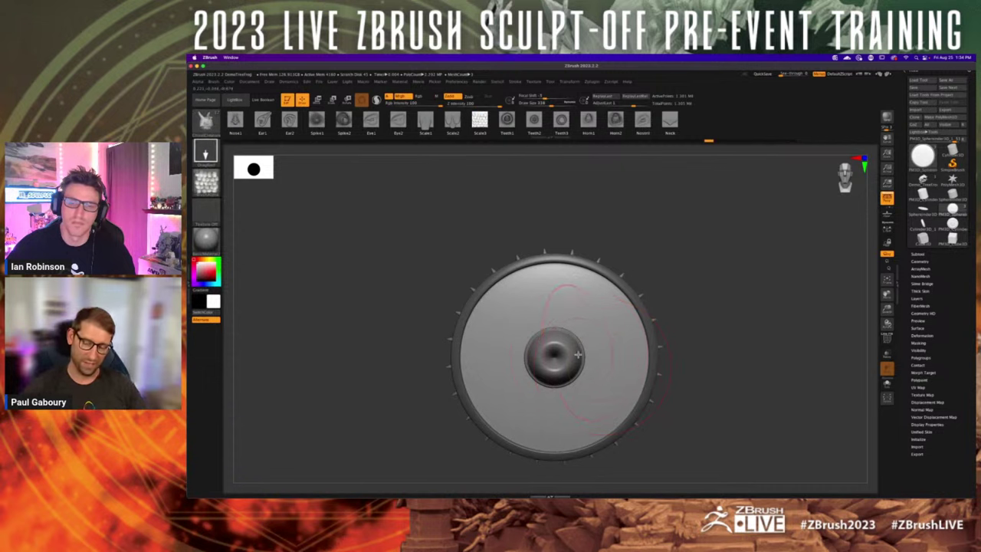
- Reduce the draw size to about 71 and stamp four scale patches above, below and to the right of the boss
{"action": "right_click_drag", "start_coordinate": [578, 354], "coordinate": [594, 327], "text": "alt"}
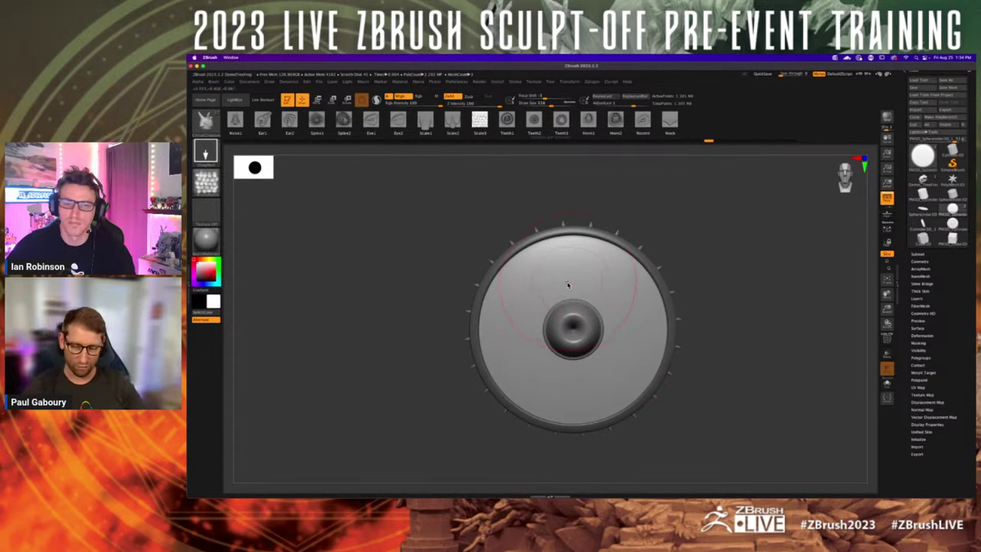
{"action": "key", "text": "s"}
{"action": "left_click_drag", "start_coordinate": [564, 276], "coordinate": [548, 275]}
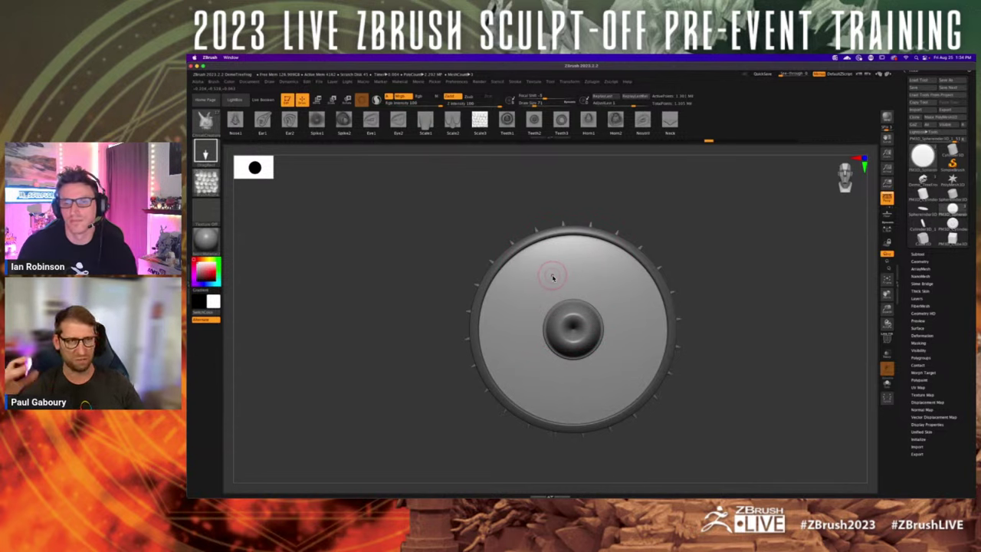
{"action": "left_click_drag", "start_coordinate": [554, 284], "coordinate": [555, 236]}
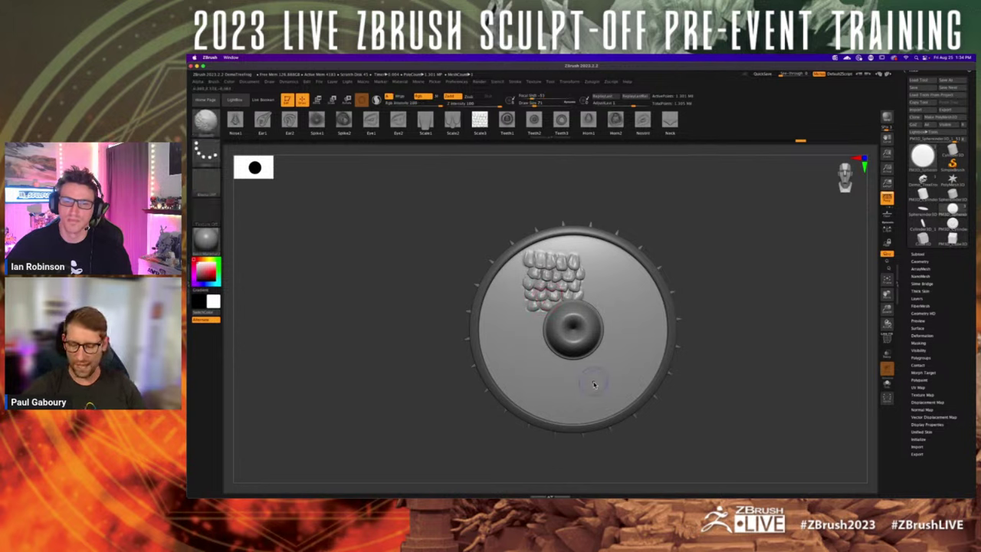
{"action": "left_click_drag", "start_coordinate": [594, 383], "coordinate": [596, 389]}
{"action": "left_click_drag", "start_coordinate": [629, 330], "coordinate": [630, 334]}
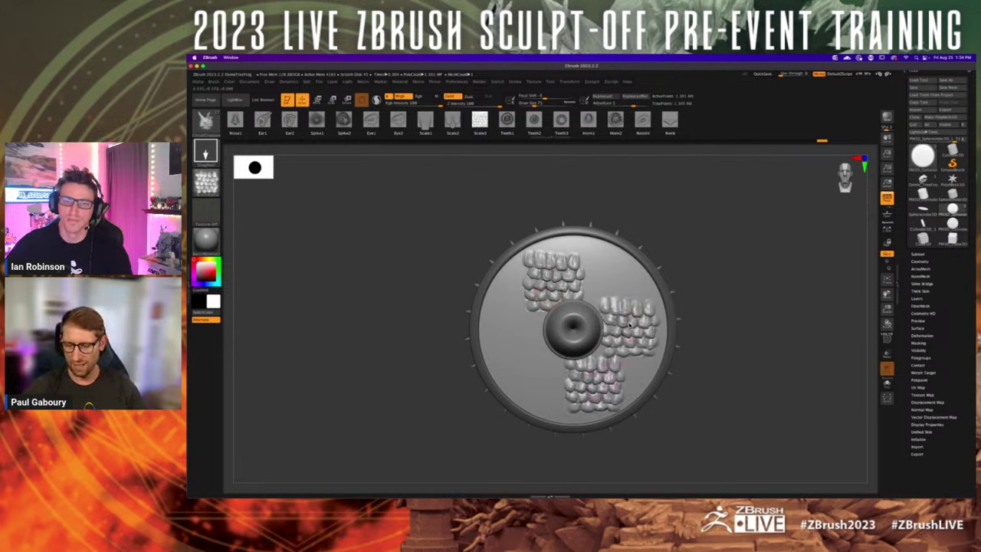
{"action": "left_click_drag", "start_coordinate": [609, 270], "coordinate": [615, 283]}
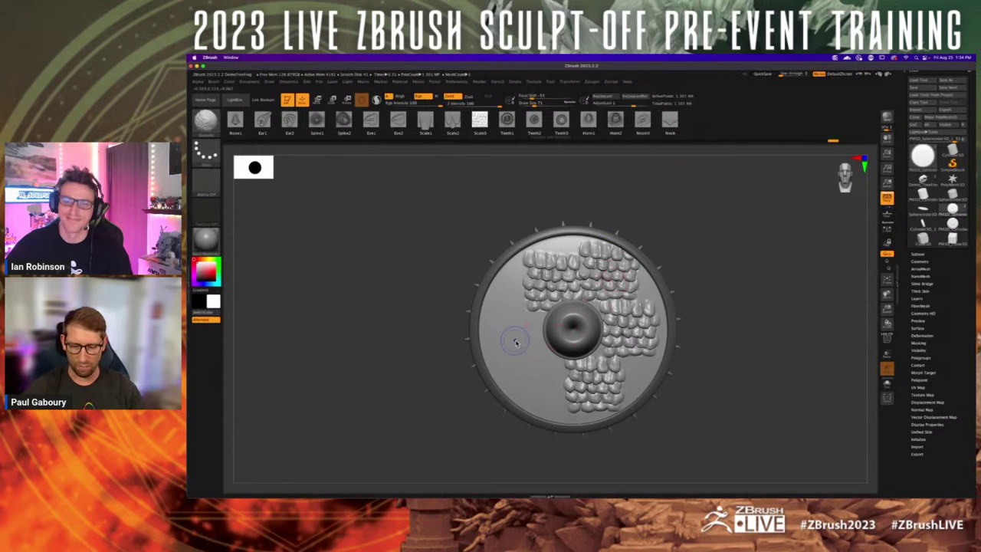
- Fill the remaining bare areas of the shield face with overlapping Scale3 patches out to the rim
{"action": "left_click_drag", "start_coordinate": [515, 343], "coordinate": [518, 346]}
{"action": "left_click_drag", "start_coordinate": [505, 293], "coordinate": [510, 316]}
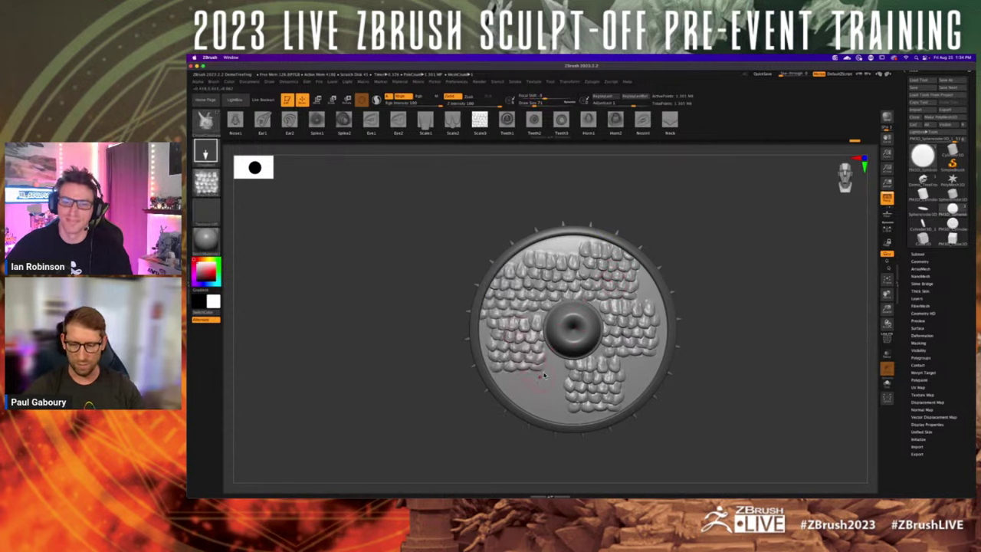
{"action": "mouse_move", "coordinate": [559, 371]}
{"action": "left_mouse_down"}
{"action": "mouse_move", "coordinate": [523, 395]}
{"action": "mouse_move", "coordinate": [562, 413]}
{"action": "left_mouse_up"}
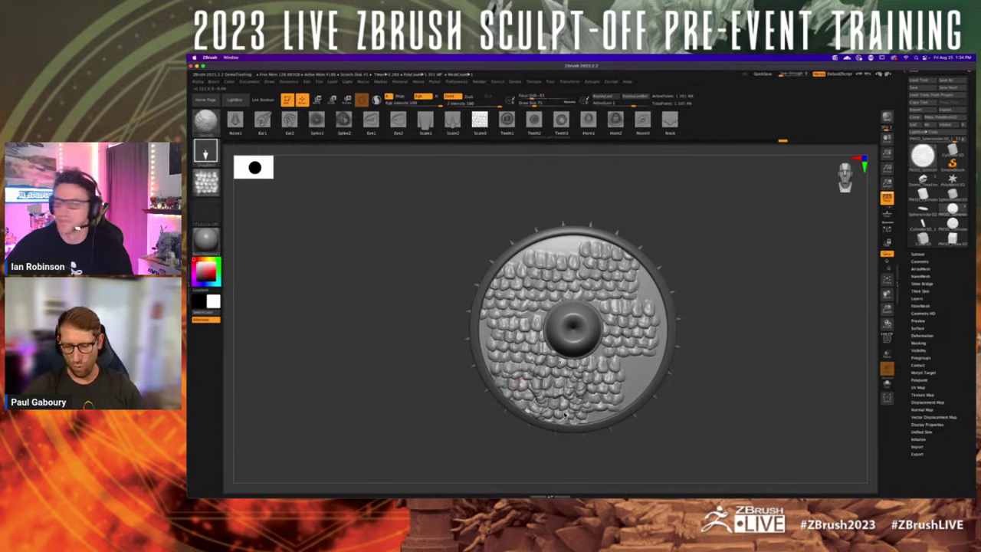
{"action": "left_click_drag", "start_coordinate": [635, 376], "coordinate": [635, 392]}
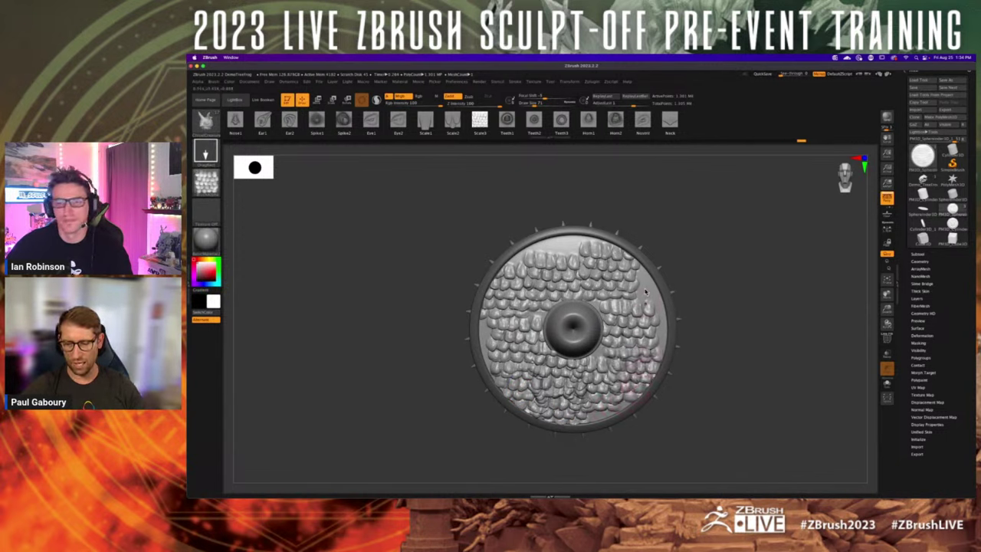
{"action": "left_click_drag", "start_coordinate": [646, 291], "coordinate": [651, 297]}
{"action": "left_click_drag", "start_coordinate": [661, 333], "coordinate": [664, 335]}
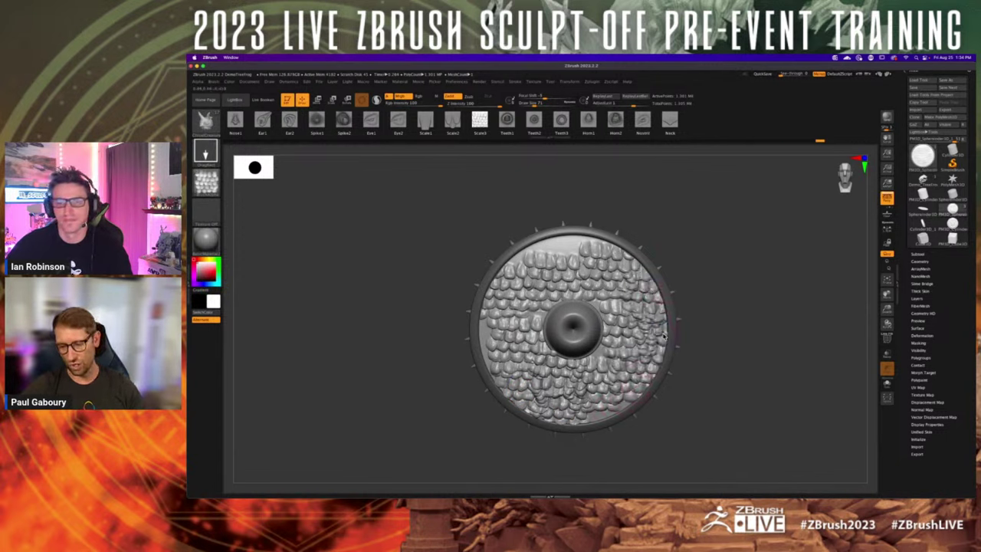
{"action": "left_click_drag", "start_coordinate": [566, 247], "coordinate": [520, 264]}
{"action": "left_click_drag", "start_coordinate": [486, 333], "coordinate": [489, 337]}
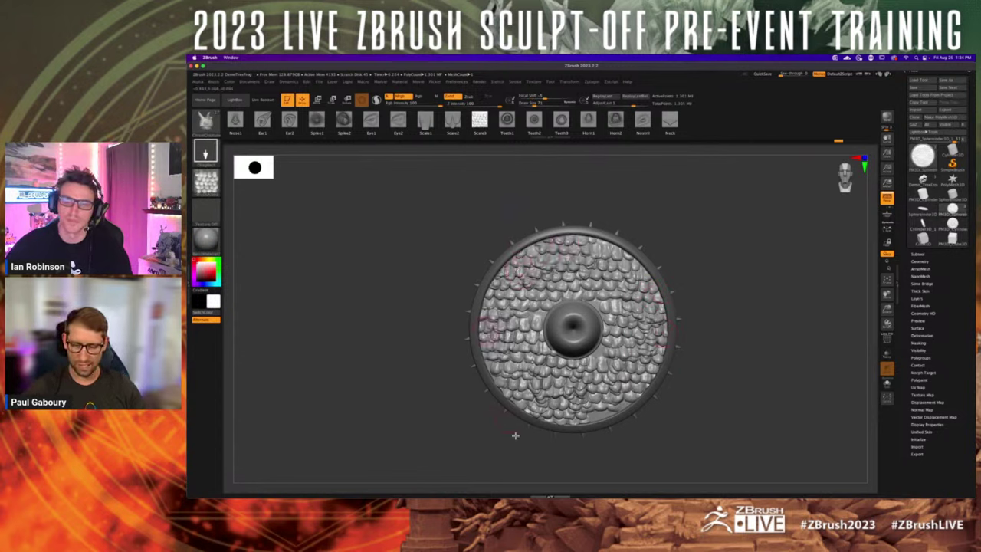
{"action": "left_click_drag", "start_coordinate": [599, 356], "coordinate": [601, 358]}
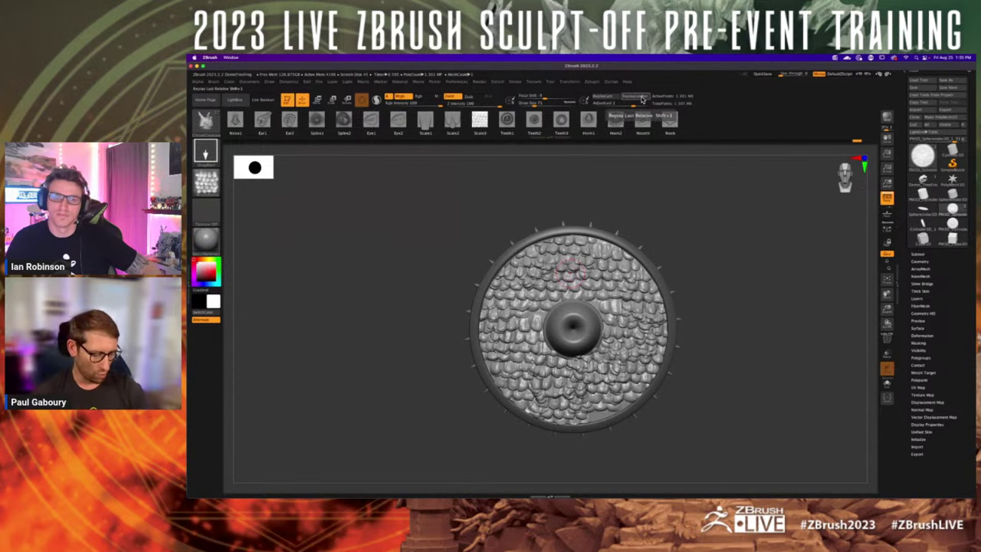
- Select the Morph brush for restoring the shield's surface
{"action": "key", "text": "b"}
{"action": "key", "text": "m"}
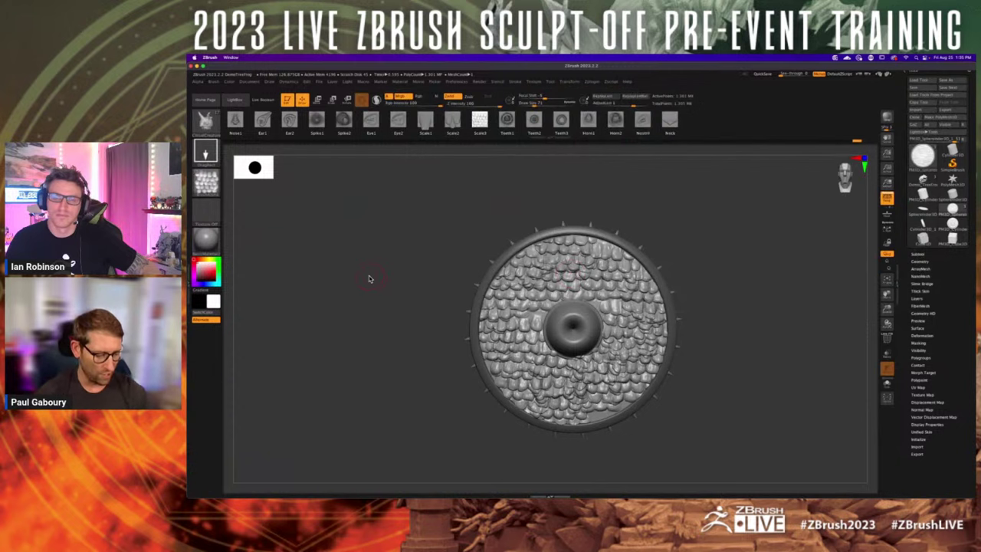
{"action": "key", "text": "b"}
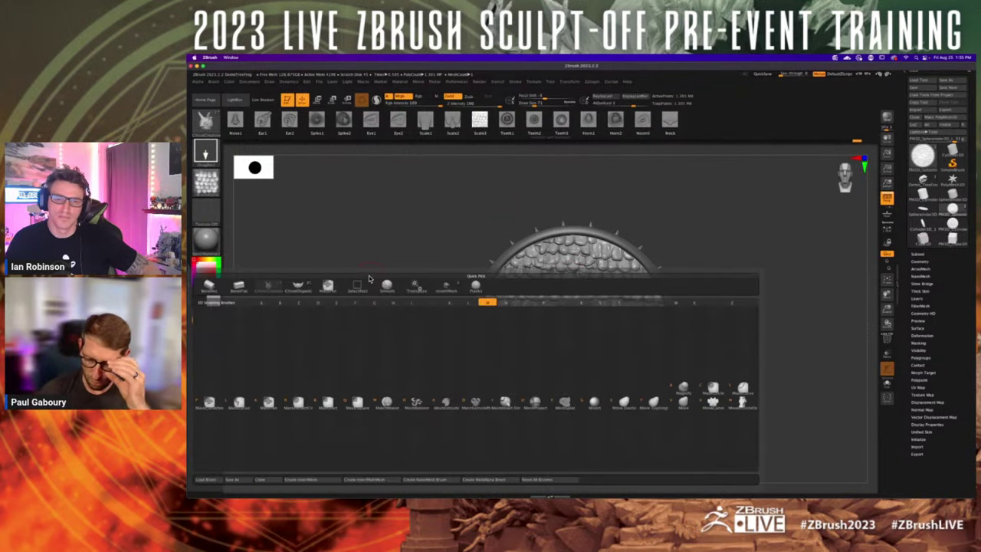
{"action": "left_click", "coordinate": [596, 401]}
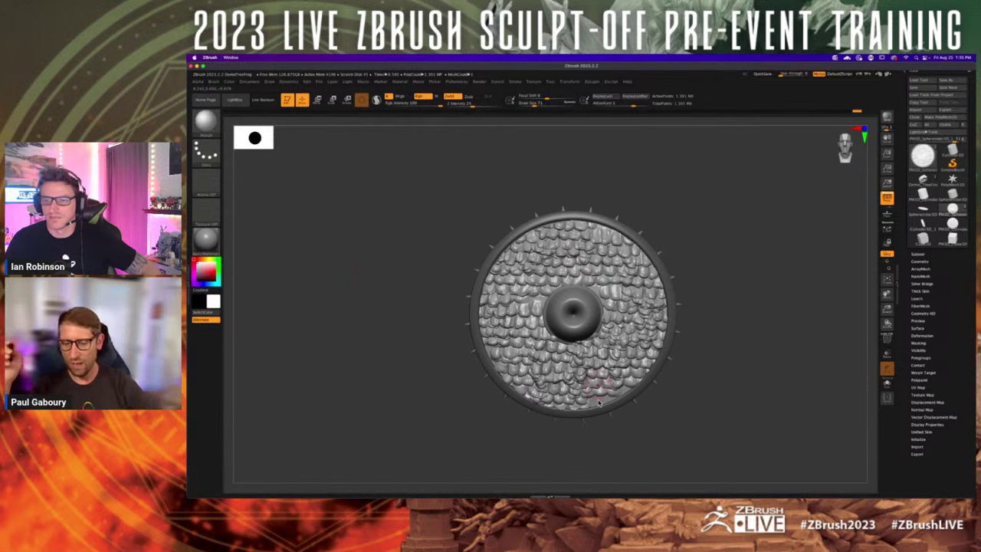
- Mark the smooth shield state in the undo history and brush away the scales above and right of the boss with a larger Morph brush
{"action": "left_click", "coordinate": [927, 374]}
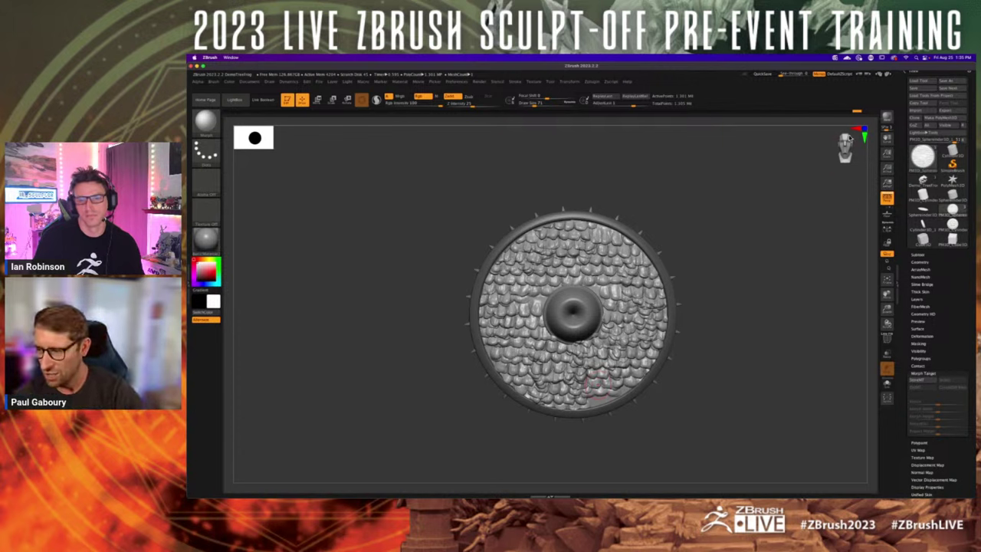
{"action": "mouse_move", "coordinate": [858, 113]}
{"action": "left_mouse_down"}
{"action": "mouse_move", "coordinate": [703, 114]}
{"action": "mouse_move", "coordinate": [874, 115]}
{"action": "left_mouse_up"}
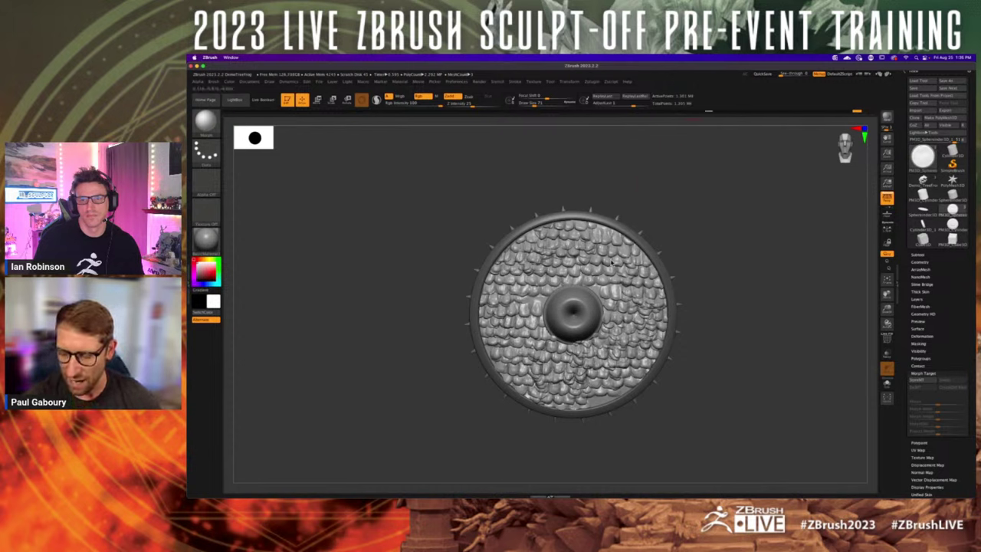
{"action": "key", "text": "s"}
{"action": "mouse_move", "coordinate": [605, 266]}
{"action": "left_mouse_down", "text": "shift"}
{"action": "mouse_move", "coordinate": [636, 265]}
{"action": "mouse_move", "coordinate": [613, 261]}
{"action": "mouse_move", "coordinate": [606, 242]}
{"action": "mouse_move", "coordinate": [571, 257]}
{"action": "mouse_move", "coordinate": [555, 233]}
{"action": "mouse_move", "coordinate": [586, 238]}
{"action": "mouse_move", "coordinate": [562, 284]}
{"action": "mouse_move", "coordinate": [636, 253]}
{"action": "mouse_move", "coordinate": [613, 307]}
{"action": "mouse_move", "coordinate": [643, 265]}
{"action": "mouse_move", "coordinate": [591, 280]}
{"action": "mouse_move", "coordinate": [551, 257]}
{"action": "mouse_move", "coordinate": [552, 230]}
{"action": "mouse_move", "coordinate": [567, 226]}
{"action": "left_mouse_up", "text": "shift"}
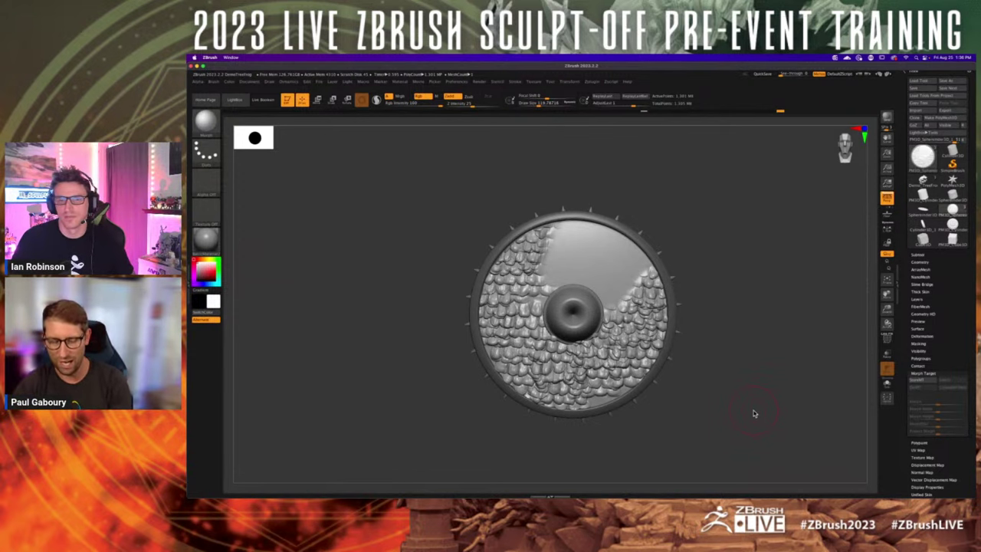
- Select the HistoryRecall brush
{"action": "key", "text": "b"}
{"action": "key", "text": "h"}
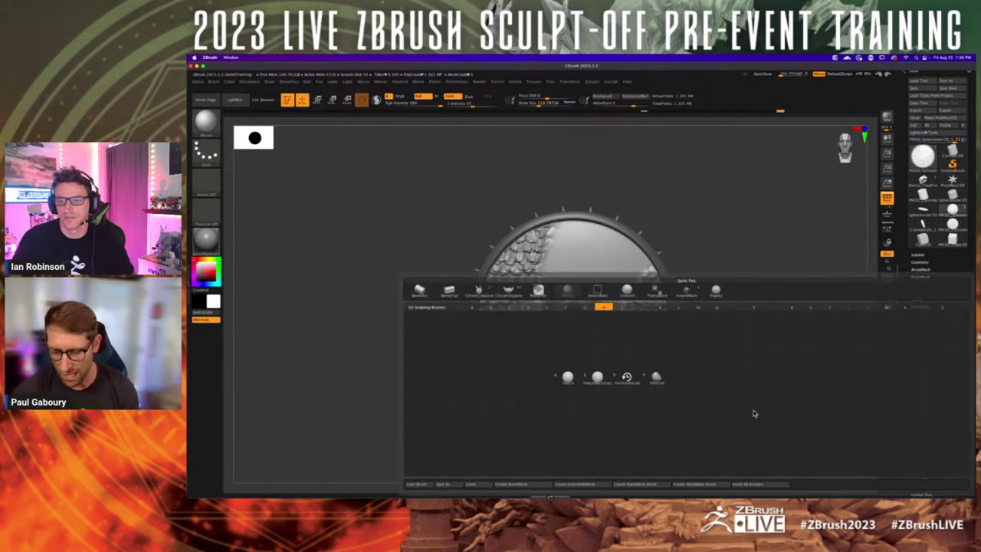
{"action": "left_click", "coordinate": [626, 377]}
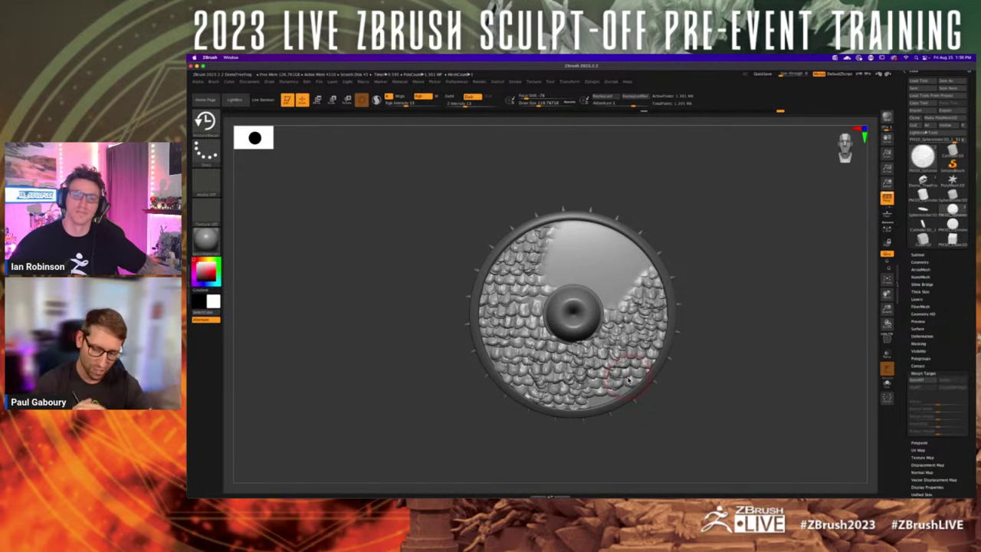
- Examine the shield's wireframe and polygroups by switching PolyFrame on and off
{"action": "key", "text": "shift+f"}
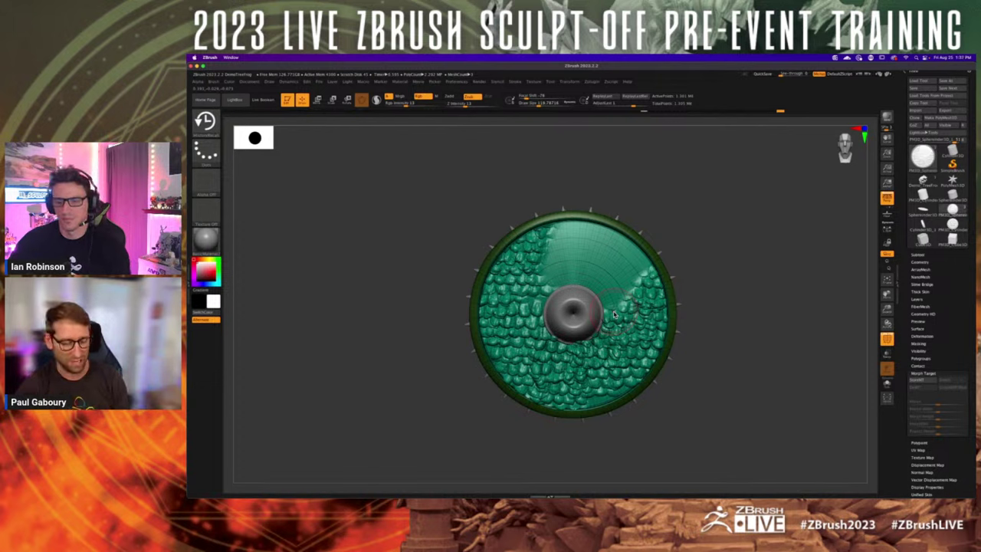
{"action": "key", "text": "shift"}
{"action": "key", "text": "shift+f"}
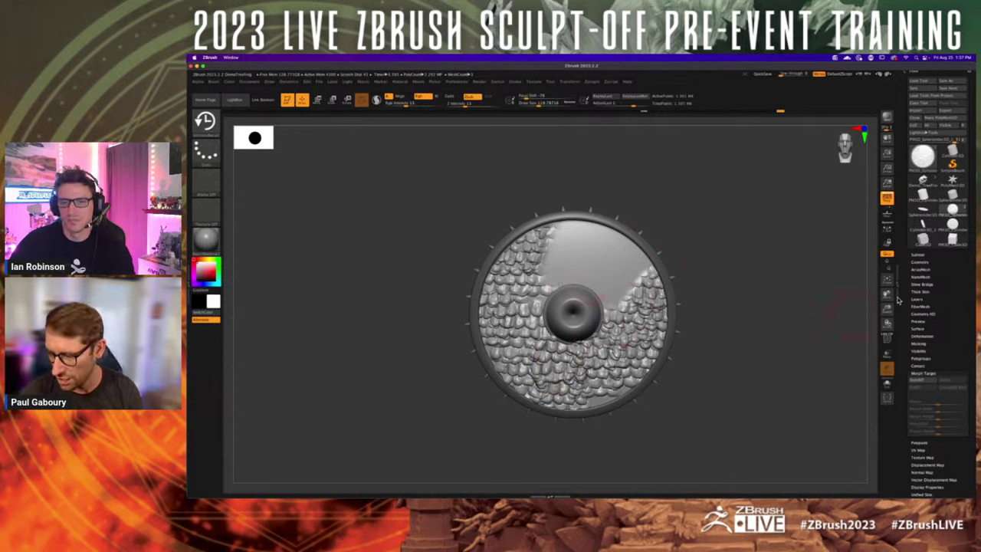
- Delete the shield's lower subdivision levels and show the DynaMesh settings
{"action": "left_click", "coordinate": [920, 262]}
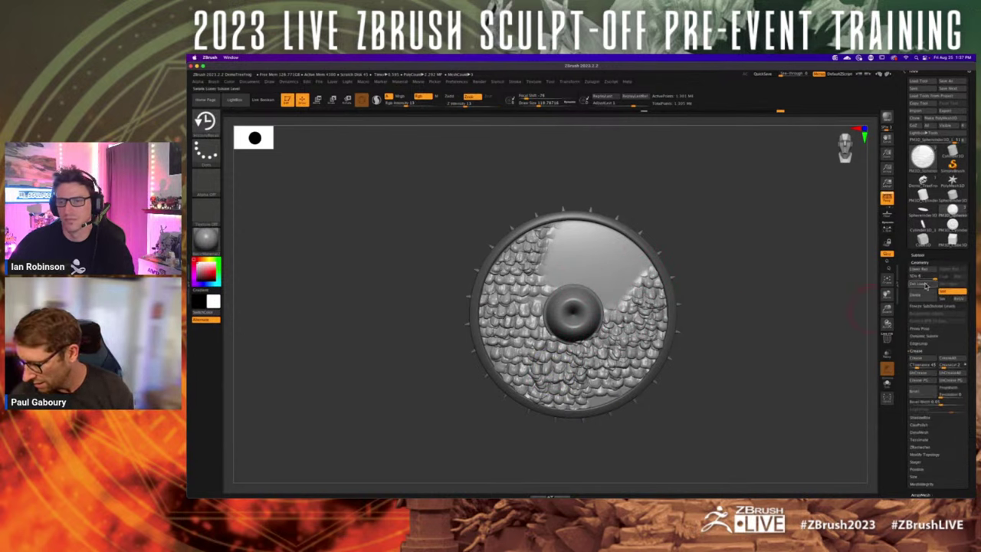
{"action": "left_click", "coordinate": [924, 351]}
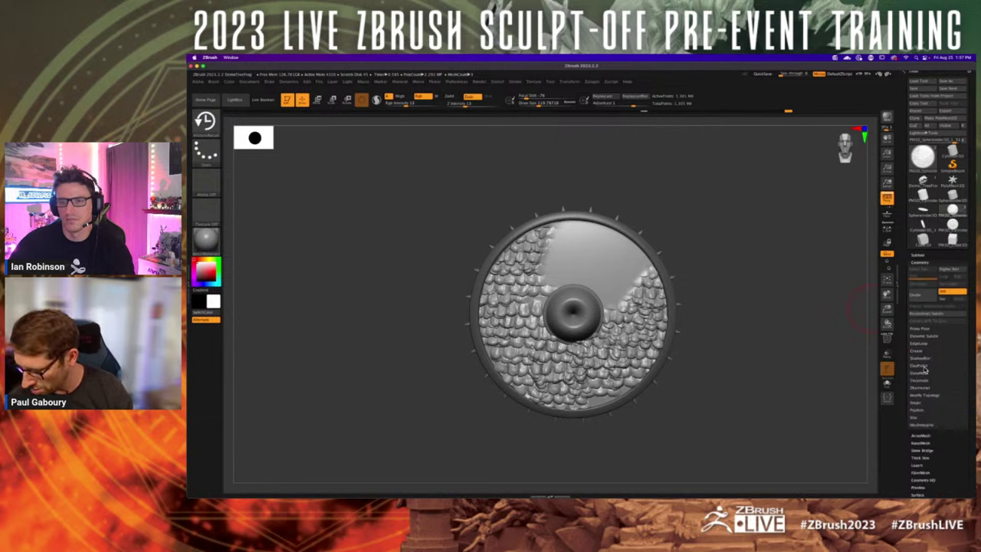
{"action": "left_click", "coordinate": [922, 374]}
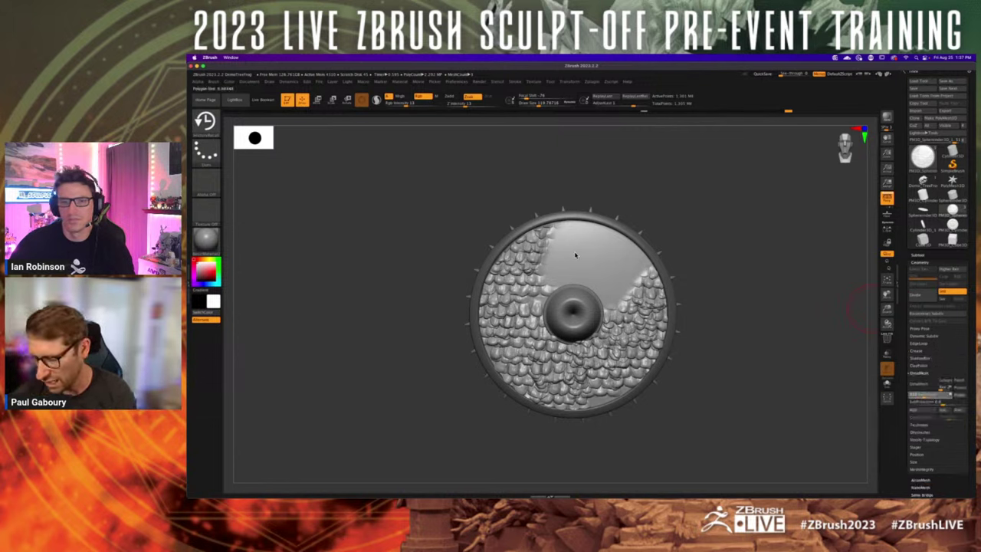
- Show the Sculptris Pro stroke settings and switch Sculptris Pro mode on and off again
{"action": "left_click", "coordinate": [514, 81]}
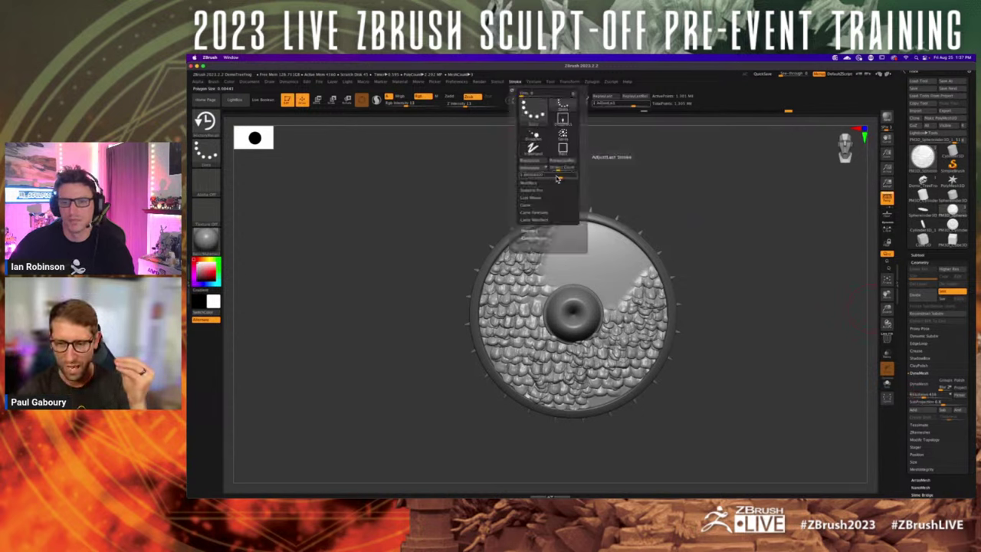
{"action": "left_click", "coordinate": [535, 190]}
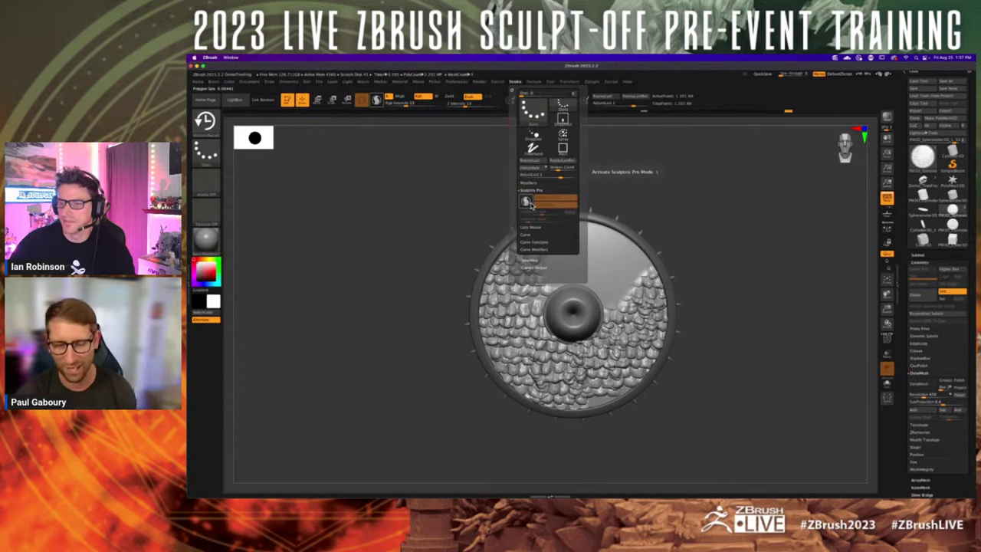
{"action": "left_click", "coordinate": [528, 202]}
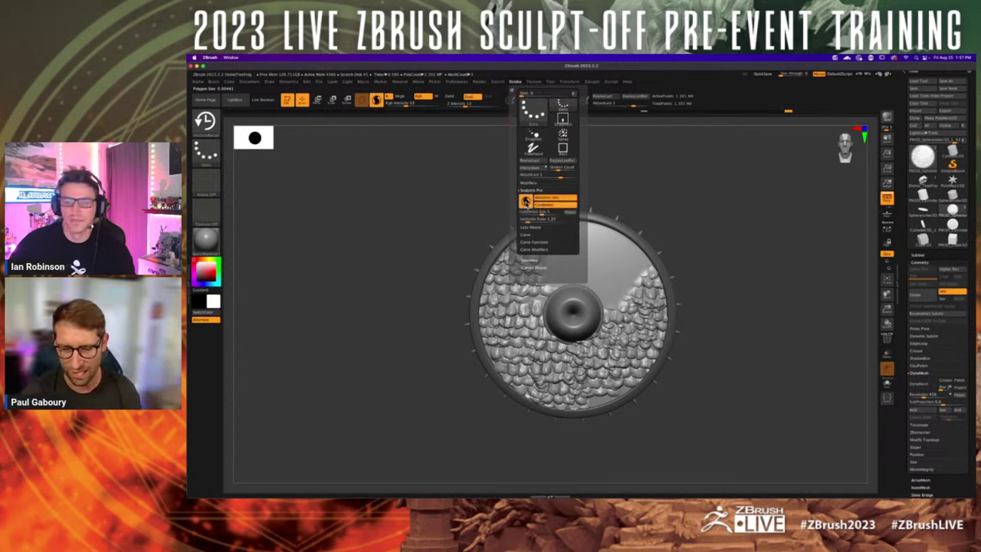
{"action": "left_click", "coordinate": [527, 201]}
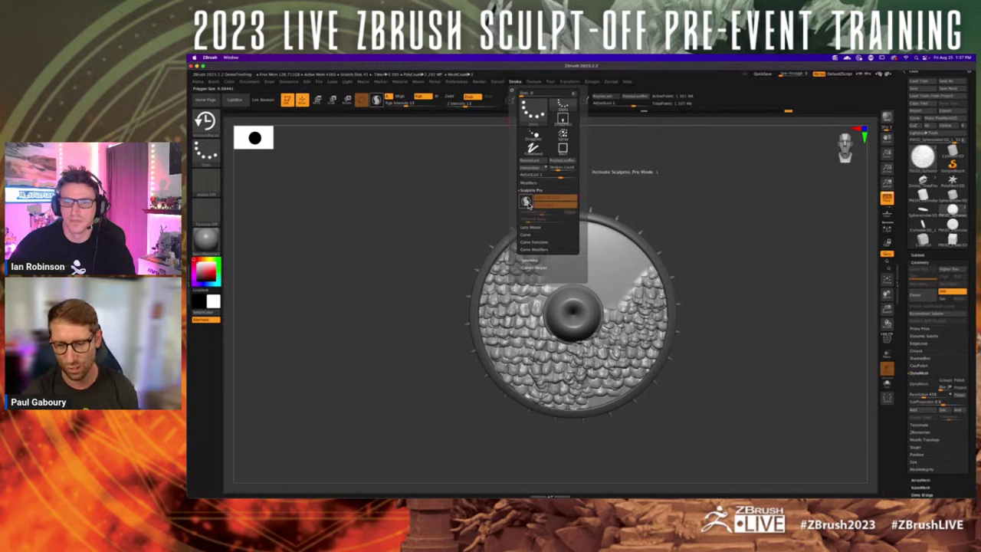
- Try to DynaMesh the shield and clear the mask on it
{"action": "left_click", "coordinate": [920, 384]}
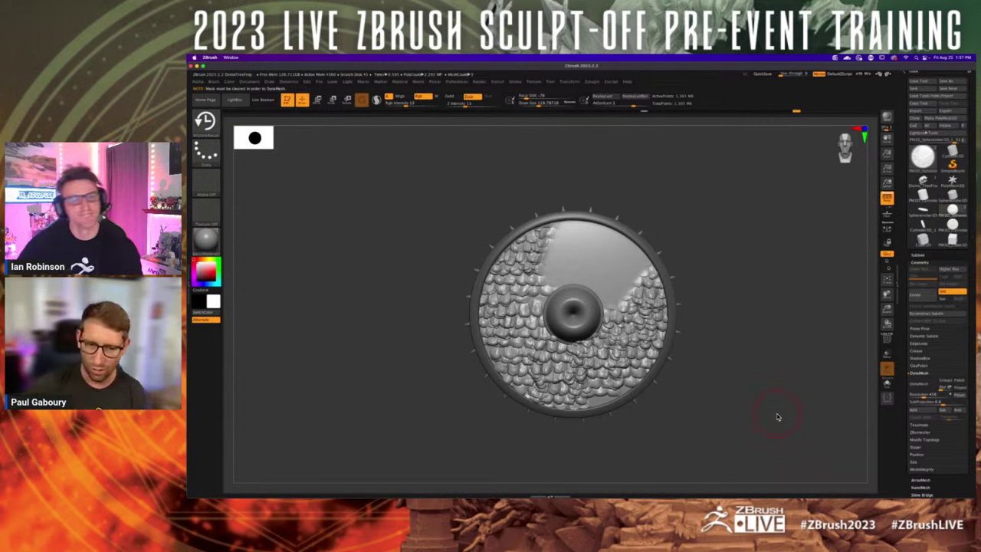
{"action": "left_click_drag", "start_coordinate": [720, 357], "coordinate": [755, 402], "text": "ctrl"}
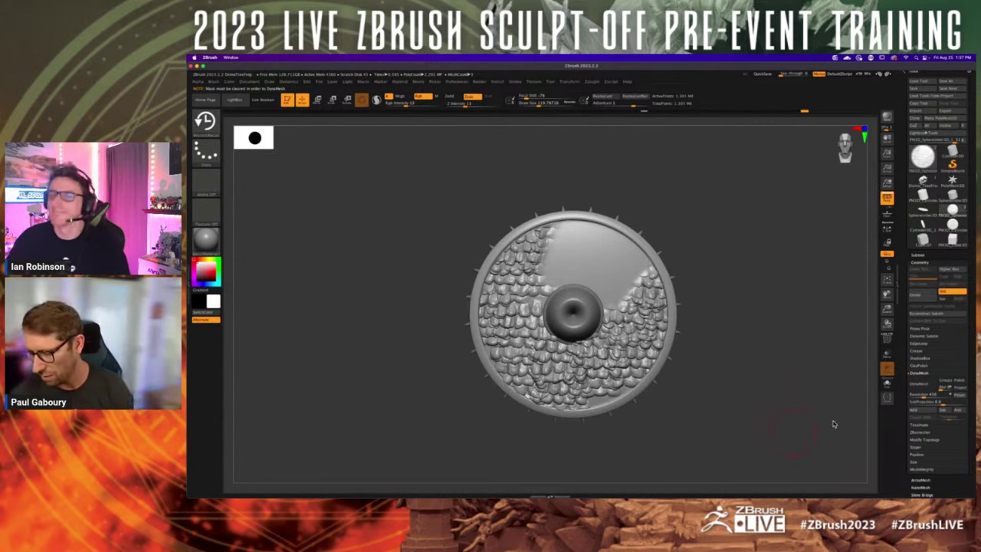
- DynaMesh the shield and restore the smooth surface over the scales beside the central boss with the HistoryRecall brush
{"action": "left_click", "coordinate": [921, 383]}
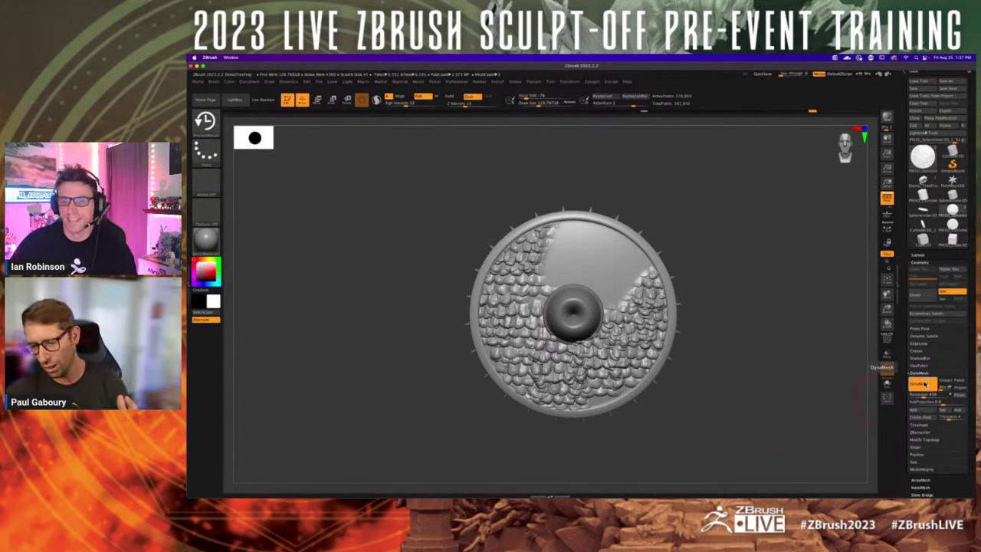
{"action": "left_click_drag", "start_coordinate": [723, 325], "coordinate": [654, 320], "text": "alt"}
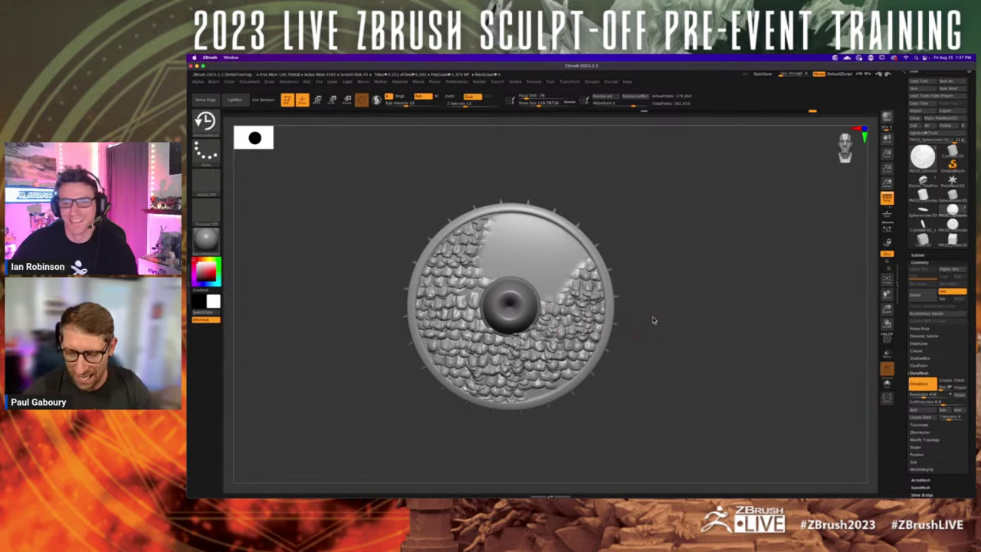
{"action": "key", "text": "shift+f"}
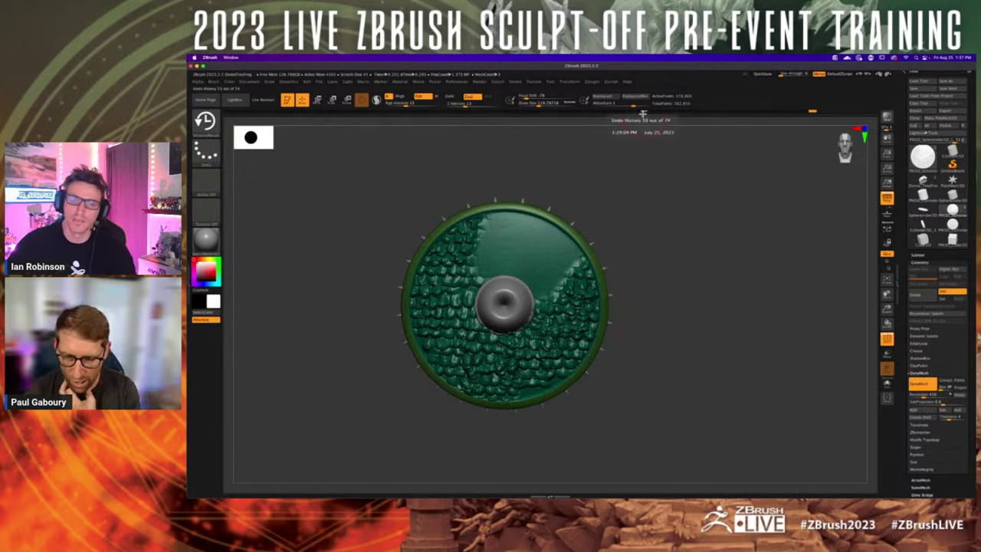
{"action": "key", "text": "shift+f"}
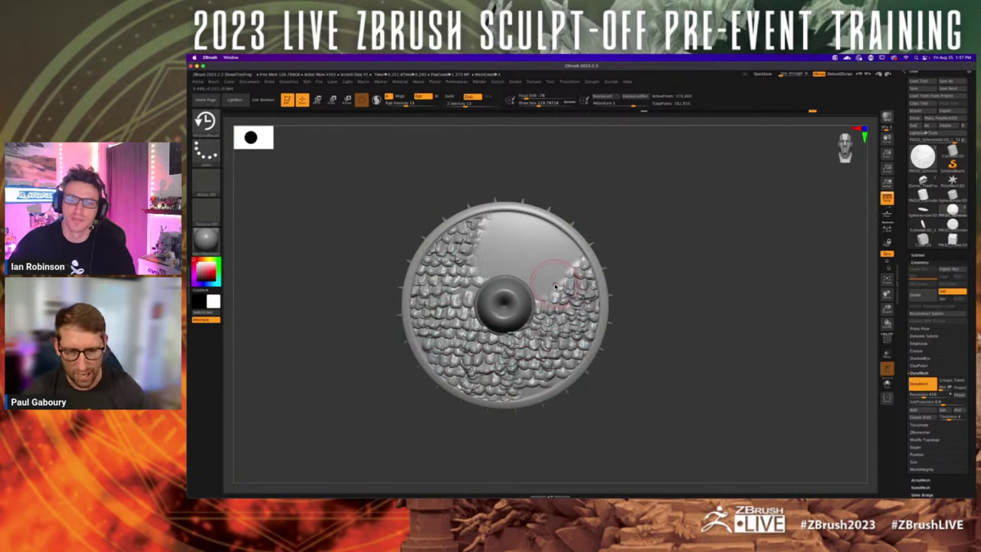
{"action": "mouse_move", "coordinate": [553, 289]}
{"action": "left_mouse_down", "text": "shift"}
{"action": "mouse_move", "coordinate": [541, 335]}
{"action": "mouse_move", "coordinate": [586, 264]}
{"action": "mouse_move", "coordinate": [588, 298]}
{"action": "mouse_move", "coordinate": [574, 289]}
{"action": "left_mouse_up", "text": "shift"}
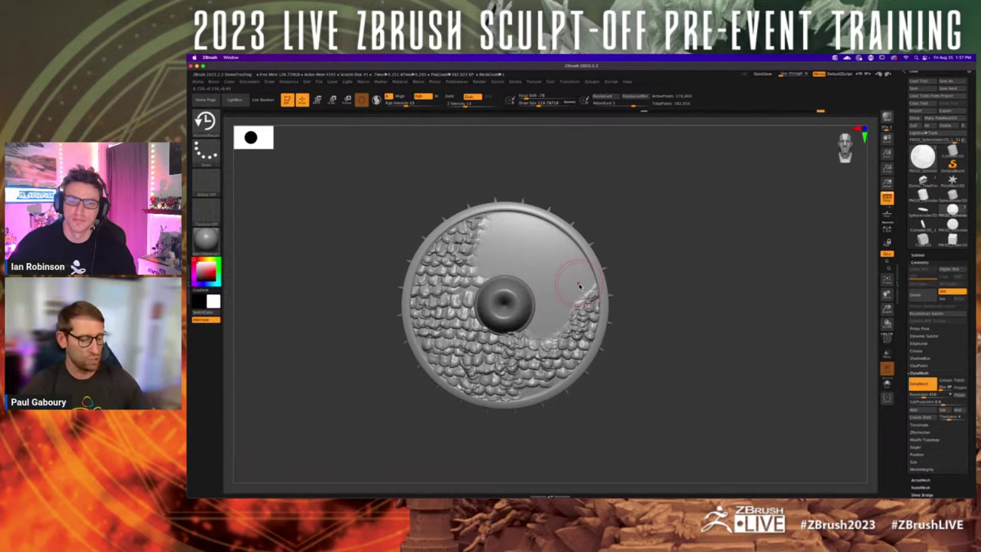
- Try carving and smoothing the edge of the scales with the DamStandard brush, and undo the last stroke
{"action": "key", "text": "b"}
{"action": "key", "text": "d"}
{"action": "key", "text": "s"}
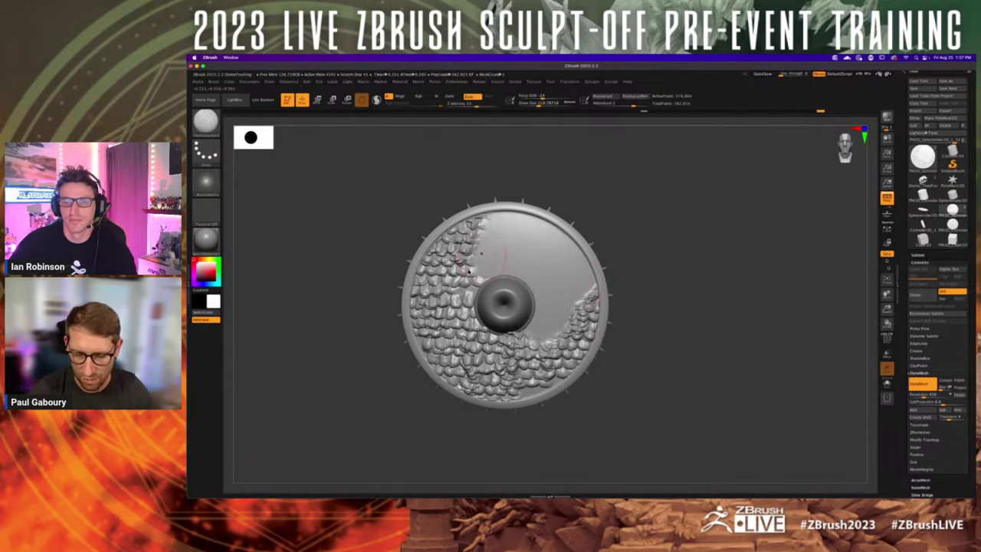
{"action": "mouse_move", "coordinate": [468, 271]}
{"action": "left_mouse_down"}
{"action": "mouse_move", "coordinate": [480, 244]}
{"action": "mouse_move", "coordinate": [447, 293]}
{"action": "mouse_move", "coordinate": [482, 235]}
{"action": "mouse_move", "coordinate": [457, 279]}
{"action": "left_mouse_up"}
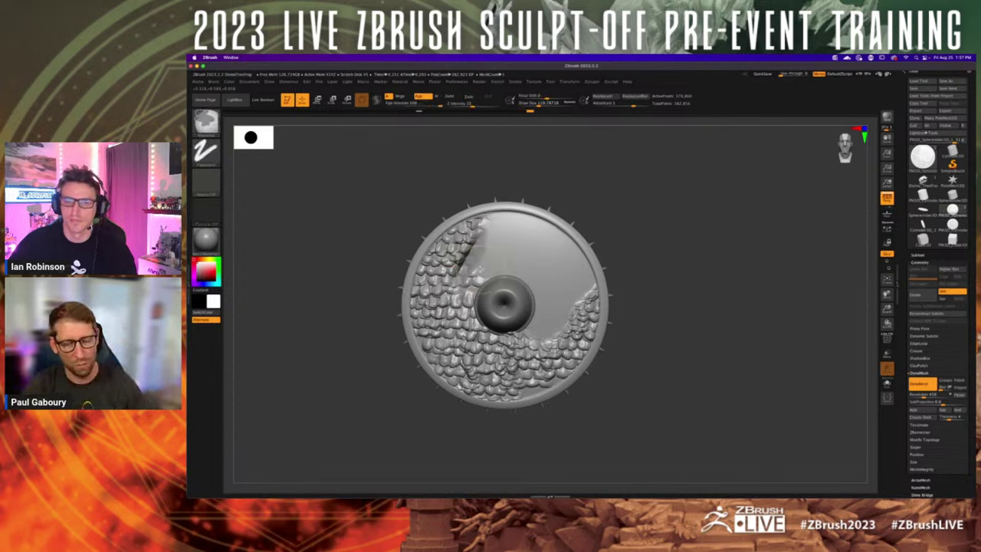
{"action": "mouse_move", "coordinate": [482, 272]}
{"action": "left_mouse_down", "text": "shift"}
{"action": "mouse_move", "coordinate": [469, 253]}
{"action": "mouse_move", "coordinate": [482, 272]}
{"action": "mouse_move", "coordinate": [471, 274]}
{"action": "mouse_move", "coordinate": [481, 272]}
{"action": "left_mouse_up", "text": "shift"}
{"action": "key", "text": "ctrl+z"}
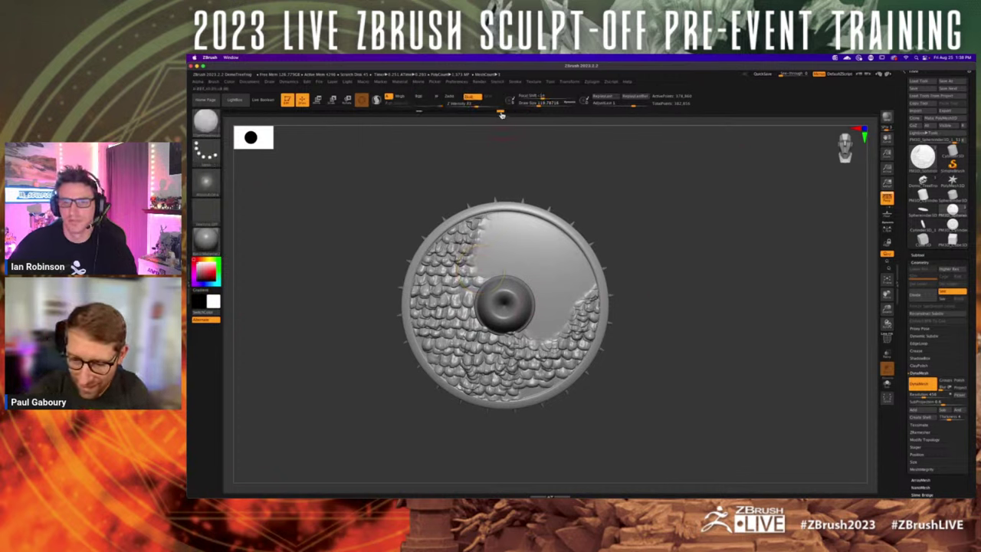
- Mark an earlier scaled state in the undo history and restore the scales across the shield's face with the HistoryRecall brush
{"action": "mouse_move", "coordinate": [502, 115]}
{"action": "left_mouse_down"}
{"action": "mouse_move", "coordinate": [475, 114]}
{"action": "mouse_move", "coordinate": [578, 116]}
{"action": "left_mouse_up"}
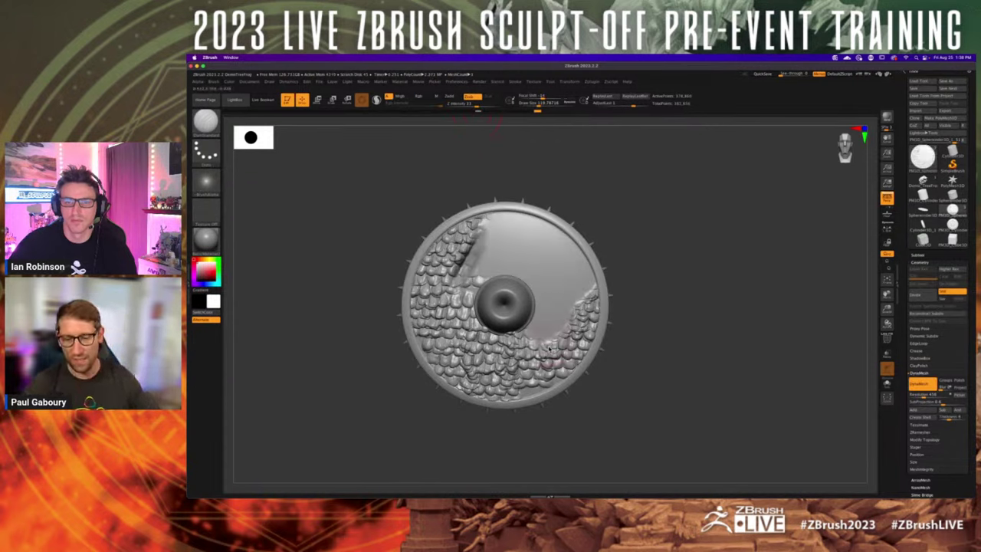
{"action": "mouse_move", "coordinate": [545, 338]}
{"action": "left_mouse_down"}
{"action": "mouse_move", "coordinate": [575, 294]}
{"action": "mouse_move", "coordinate": [551, 322]}
{"action": "left_mouse_up"}
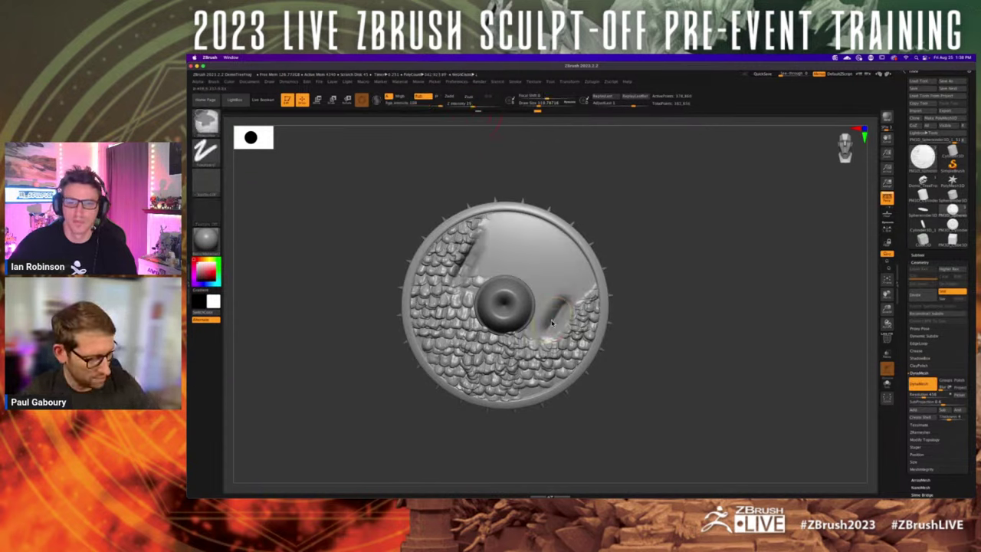
{"action": "key", "text": "ctrl+z"}
{"action": "key", "text": "b"}
{"action": "key", "text": "h"}
{"action": "left_click", "coordinate": [492, 377]}
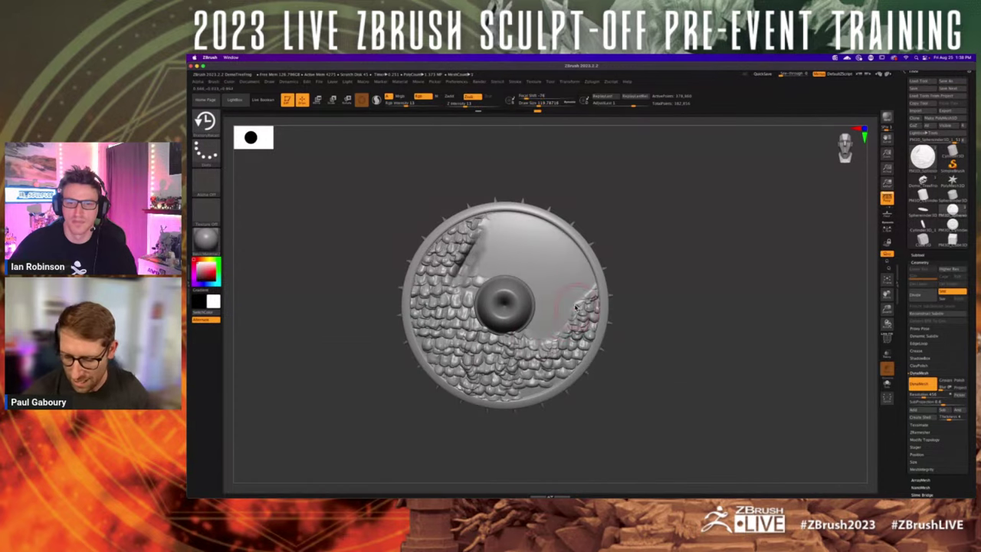
{"action": "mouse_move", "coordinate": [577, 306]}
{"action": "left_mouse_down"}
{"action": "mouse_move", "coordinate": [530, 343]}
{"action": "mouse_move", "coordinate": [543, 311]}
{"action": "mouse_move", "coordinate": [508, 286]}
{"action": "mouse_move", "coordinate": [521, 230]}
{"action": "mouse_move", "coordinate": [467, 268]}
{"action": "mouse_move", "coordinate": [475, 229]}
{"action": "mouse_move", "coordinate": [497, 224]}
{"action": "left_mouse_up"}
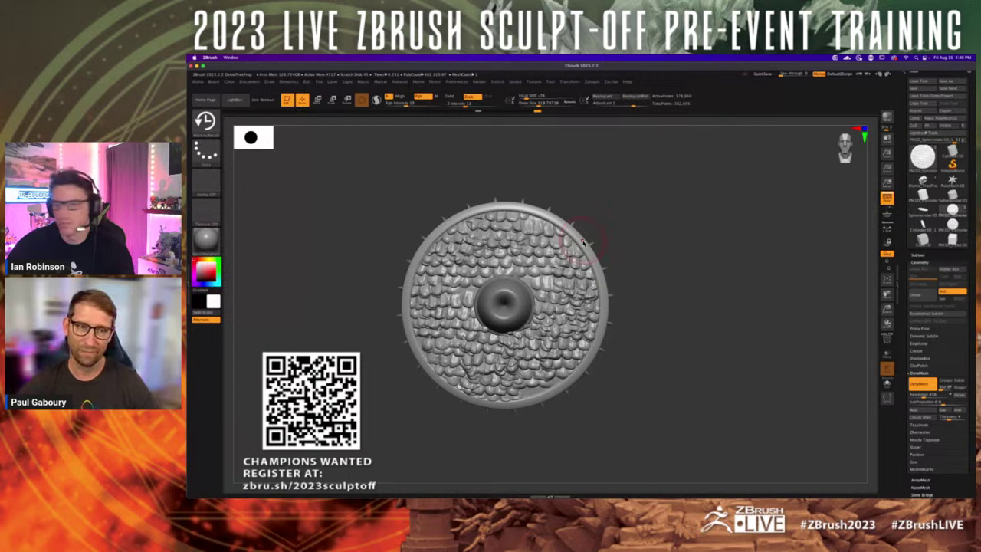
- Return the shield to its smooth, subdivided state from before the scales through the undo history
{"action": "key", "text": "b"}
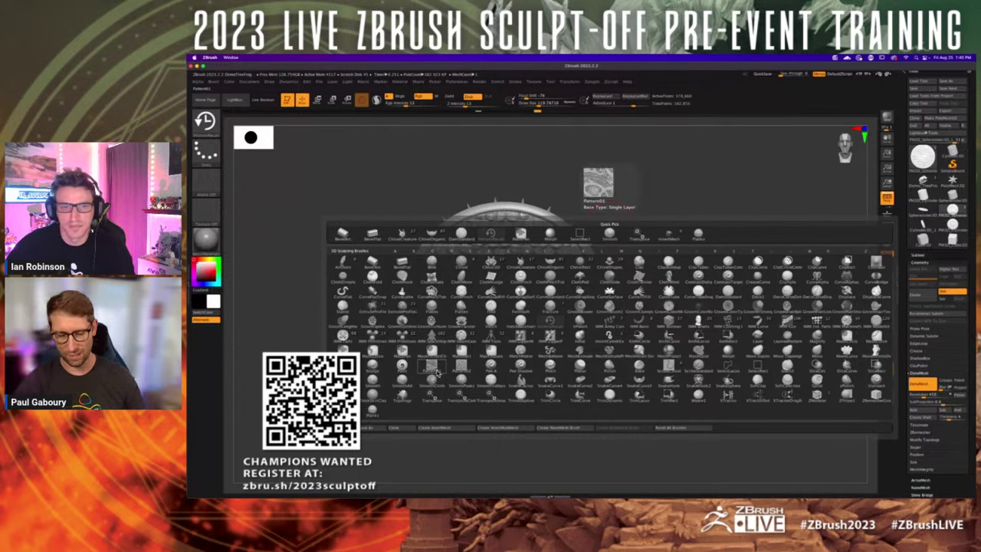
{"action": "left_click", "coordinate": [440, 370]}
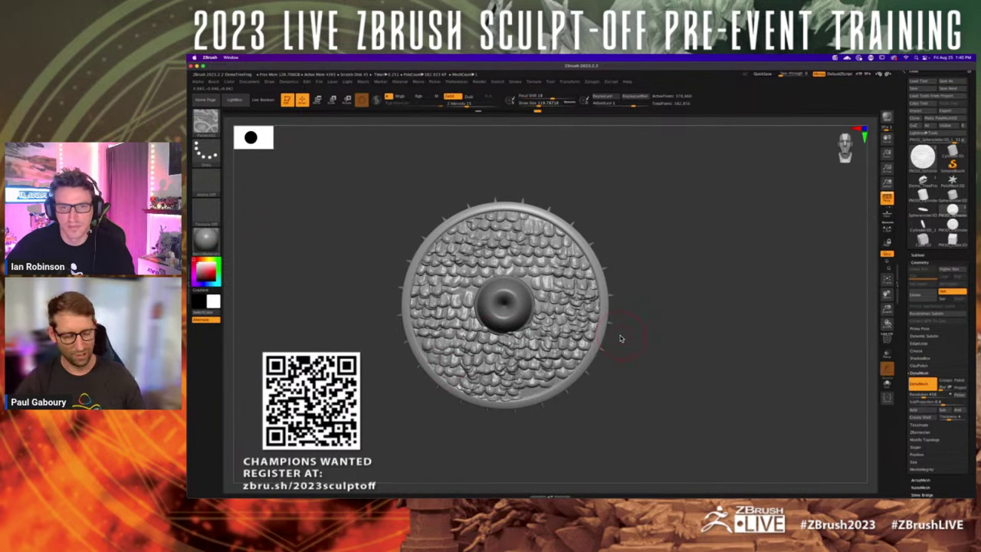
{"action": "key", "text": "b"}
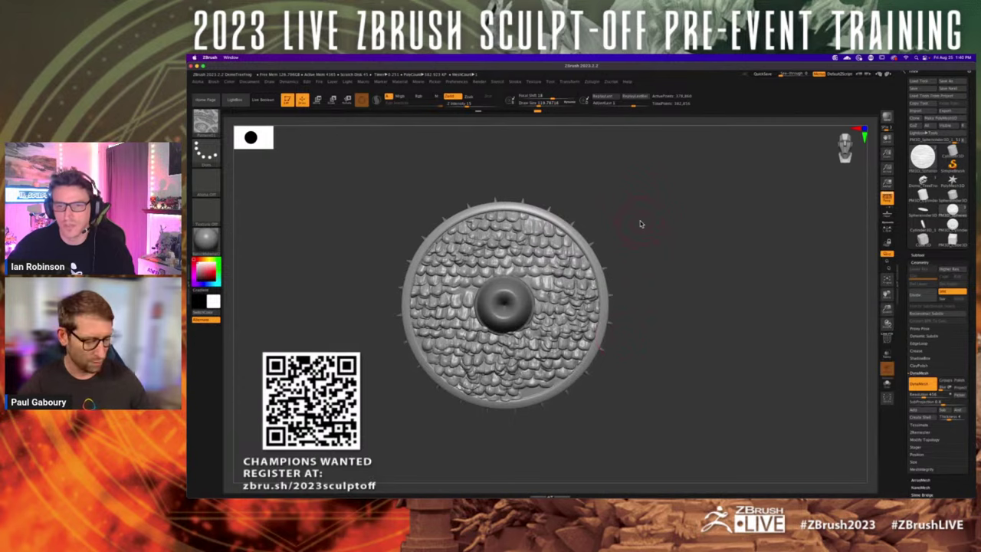
{"action": "key", "text": "b"}
{"action": "key", "text": "h"}
{"action": "left_click", "coordinate": [580, 319]}
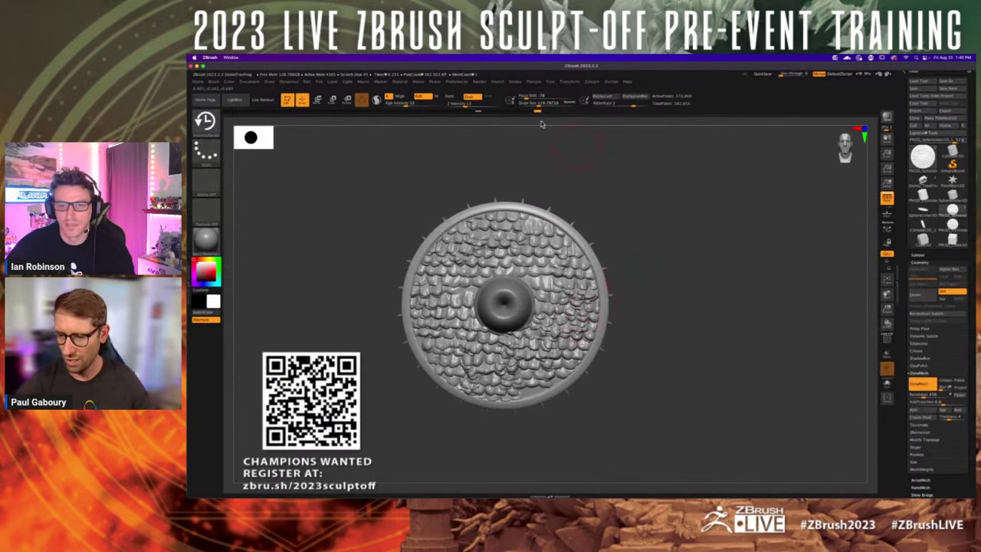
{"action": "left_click_drag", "start_coordinate": [539, 113], "coordinate": [414, 116]}
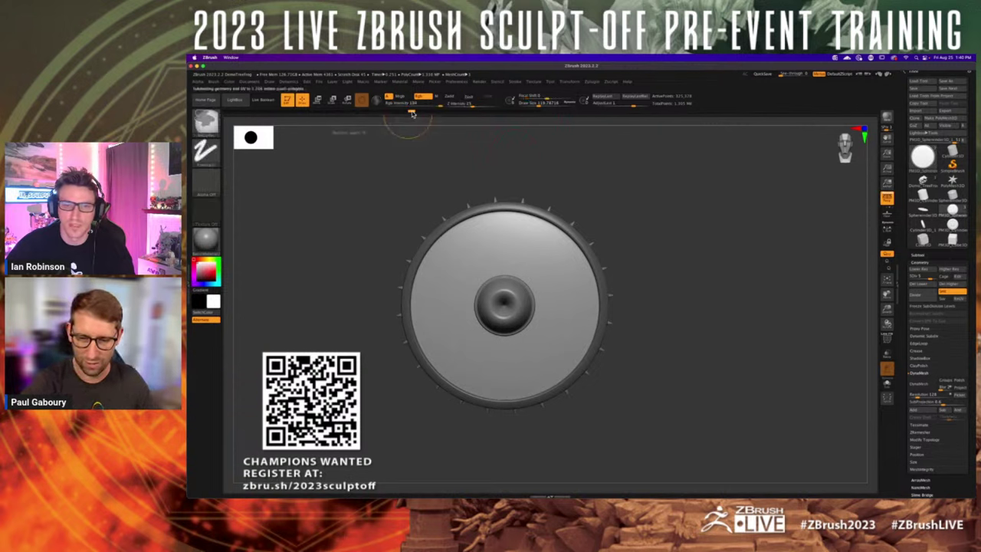
{"action": "left_click_drag", "start_coordinate": [641, 313], "coordinate": [670, 335], "text": "alt"}
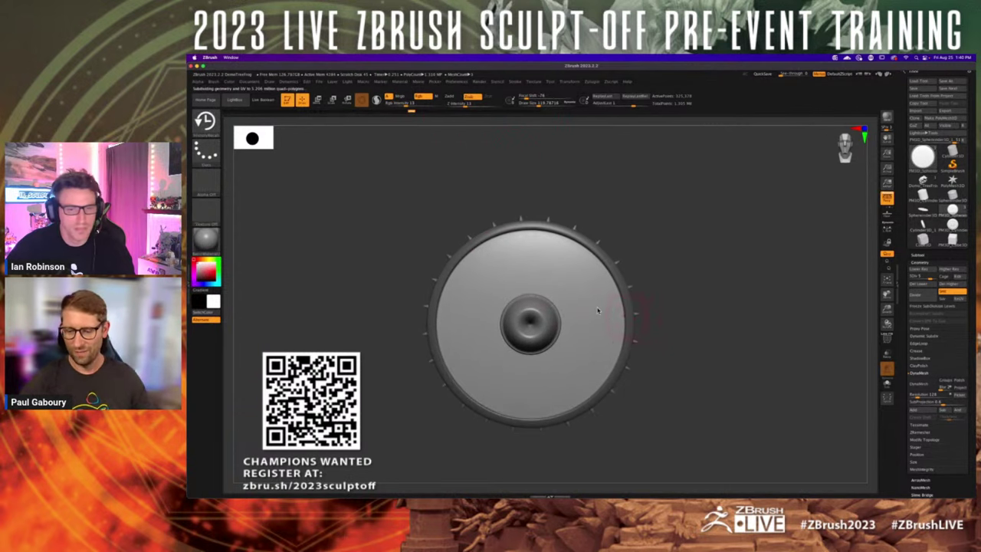
- Try painting the shield's face with the Pattern01 brush, accept removing the newer undo history entries, and undo the strokes
{"action": "key", "text": "b"}
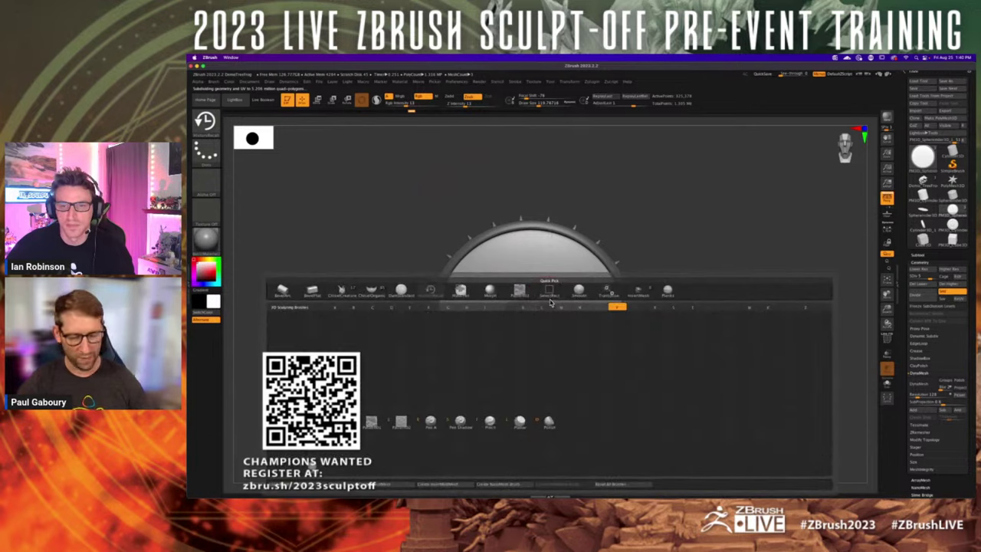
{"action": "left_click", "coordinate": [371, 420]}
{"action": "left_click_drag", "start_coordinate": [520, 288], "coordinate": [538, 264]}
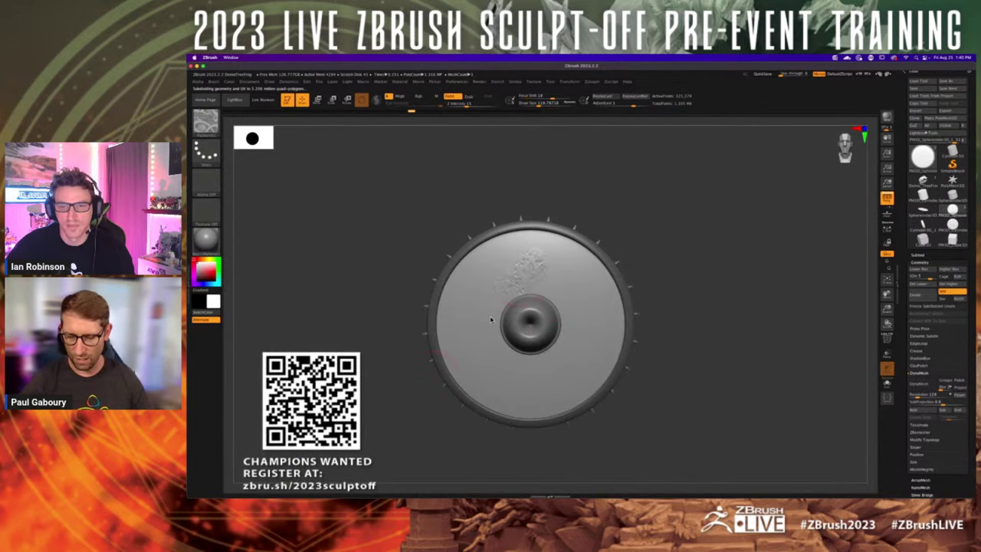
{"action": "mouse_move", "coordinate": [491, 320]}
{"action": "left_mouse_down"}
{"action": "mouse_move", "coordinate": [523, 249]}
{"action": "mouse_move", "coordinate": [473, 287]}
{"action": "left_mouse_up"}
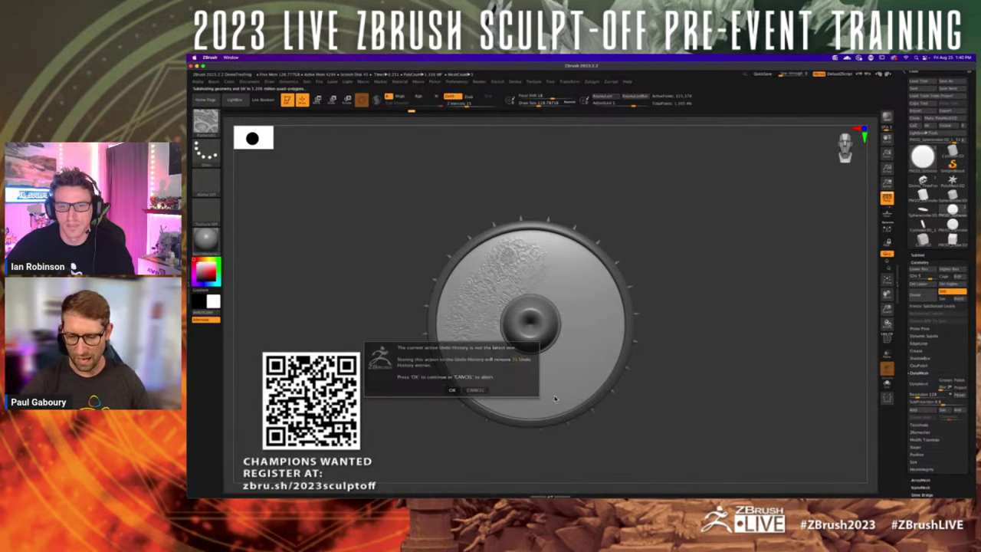
{"action": "left_click", "coordinate": [452, 391]}
{"action": "key", "text": "ctrl+z"}
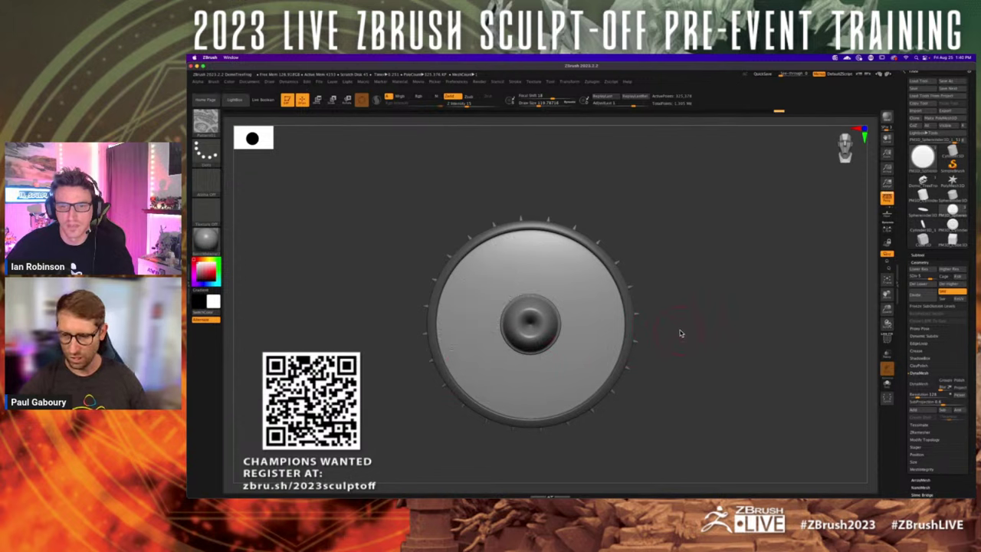
- Clear the shield's mask and switch the shield to its highest subdivision level, 6
{"action": "left_click_drag", "start_coordinate": [679, 326], "coordinate": [696, 359], "text": "ctrl"}
{"action": "key", "text": "ctrl+d"}
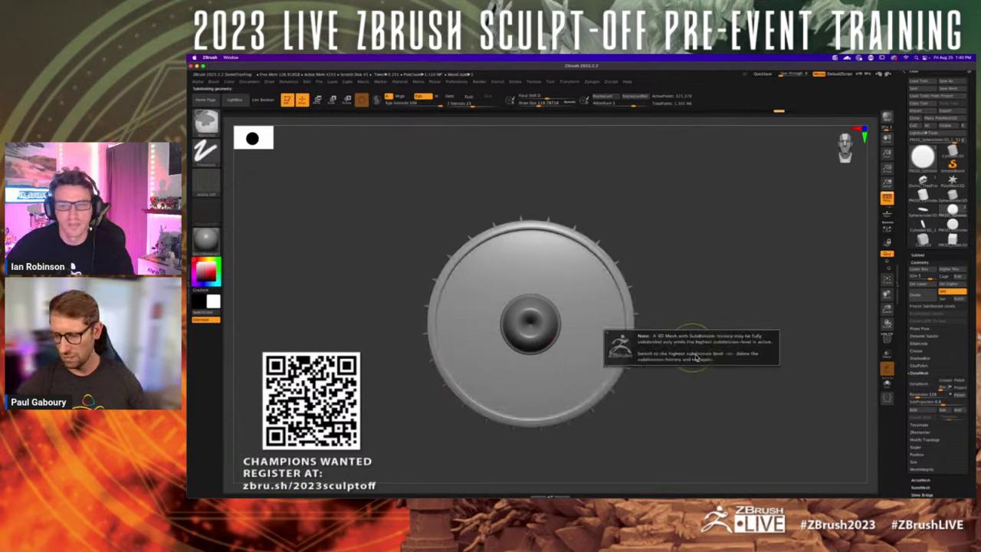
{"action": "key", "text": "d"}
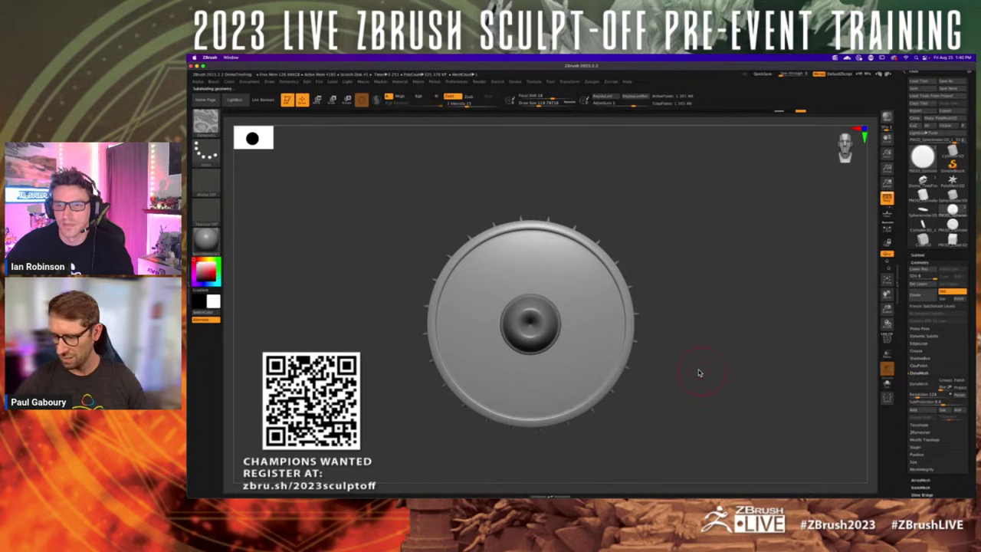
- Mask the shield's rim and boss so that only the round face stays unmasked
{"action": "left_click", "coordinate": [585, 328], "text": "ctrl+shift"}
{"action": "left_click", "coordinate": [675, 315], "text": "ctrl"}
{"action": "left_click", "coordinate": [681, 315], "text": "ctrl+shift"}
{"action": "left_click", "coordinate": [676, 317], "text": "ctrl"}
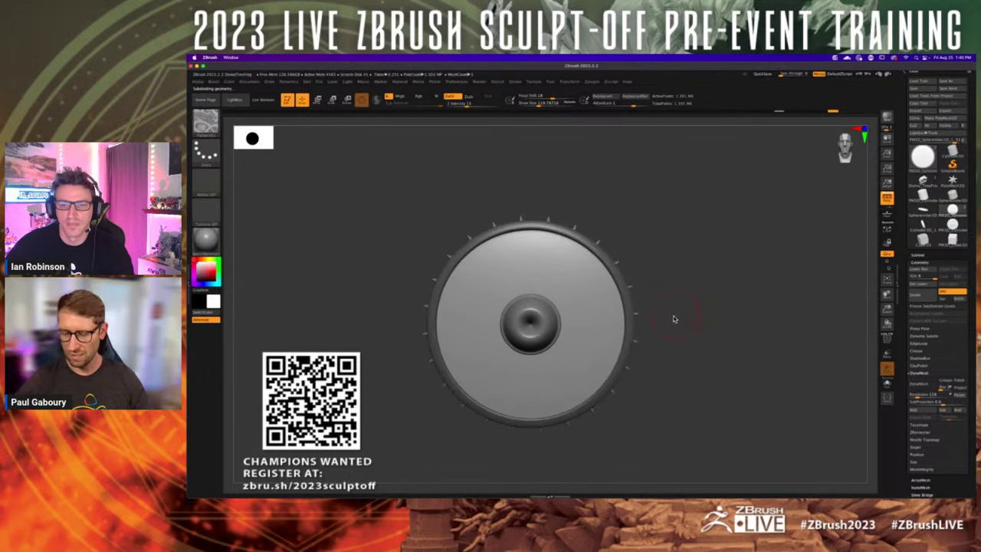
- Try the Pattern01 brush around the unmasked face of the shield, and undo the strokes
{"action": "key", "text": "ctrl+shift+z"}
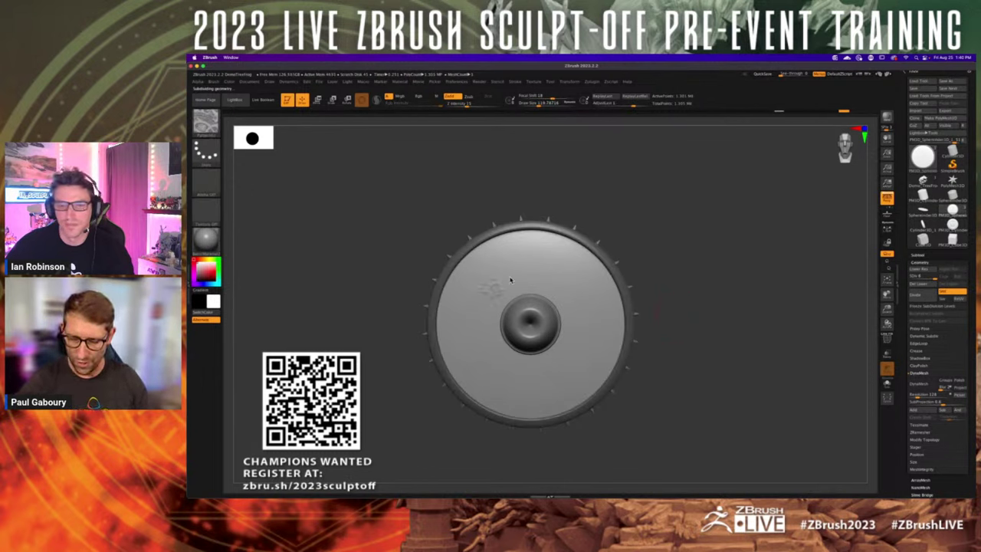
{"action": "left_click_drag", "start_coordinate": [510, 280], "coordinate": [545, 258]}
{"action": "mouse_move", "coordinate": [464, 298]}
{"action": "left_mouse_down"}
{"action": "mouse_move", "coordinate": [484, 269]}
{"action": "mouse_move", "coordinate": [563, 249]}
{"action": "mouse_move", "coordinate": [600, 315]}
{"action": "mouse_move", "coordinate": [567, 391]}
{"action": "mouse_move", "coordinate": [483, 364]}
{"action": "mouse_move", "coordinate": [548, 350]}
{"action": "left_mouse_up"}
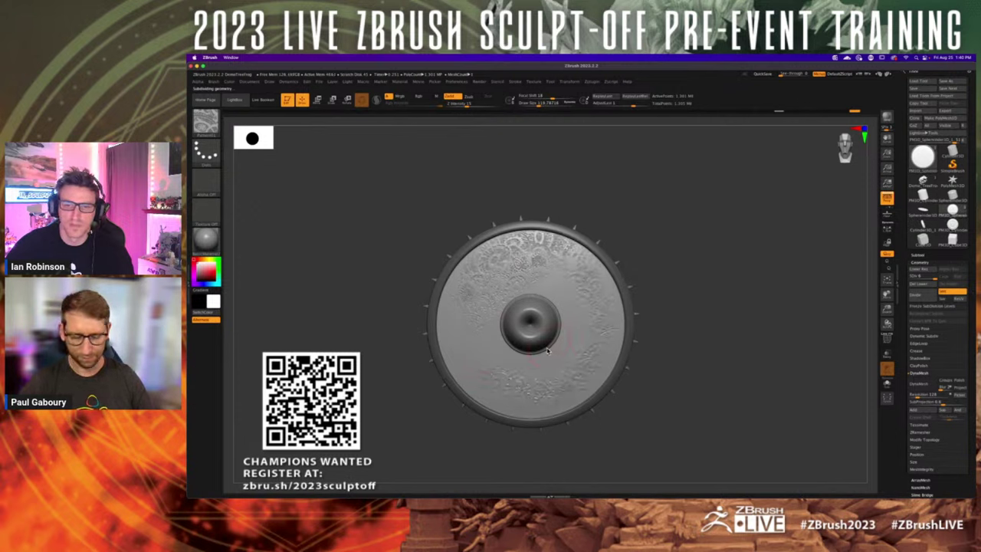
{"action": "key", "text": "ctrl+z"}
- Cover the shield's whole face with the Pattern02 brush, and undo a trial smoothing of the pattern
{"action": "key", "text": "b"}
{"action": "key", "text": "p"}
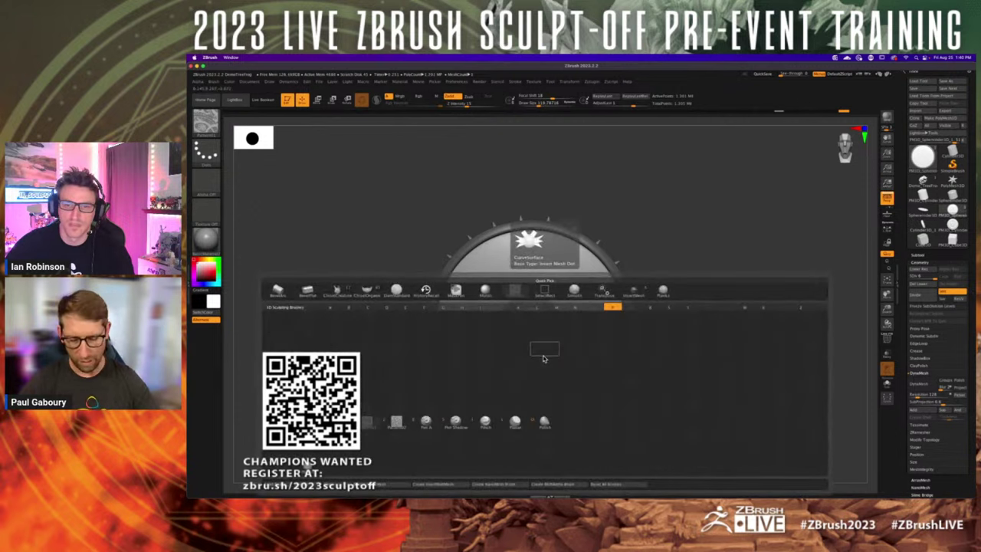
{"action": "left_click", "coordinate": [396, 421]}
{"action": "mouse_move", "coordinate": [482, 325]}
{"action": "left_mouse_down"}
{"action": "mouse_move", "coordinate": [508, 283]}
{"action": "mouse_move", "coordinate": [549, 257]}
{"action": "mouse_move", "coordinate": [492, 322]}
{"action": "mouse_move", "coordinate": [579, 276]}
{"action": "mouse_move", "coordinate": [575, 322]}
{"action": "mouse_move", "coordinate": [590, 371]}
{"action": "mouse_move", "coordinate": [529, 408]}
{"action": "mouse_move", "coordinate": [506, 400]}
{"action": "mouse_move", "coordinate": [458, 335]}
{"action": "mouse_move", "coordinate": [490, 245]}
{"action": "mouse_move", "coordinate": [582, 253]}
{"action": "mouse_move", "coordinate": [537, 234]}
{"action": "mouse_move", "coordinate": [593, 303]}
{"action": "mouse_move", "coordinate": [556, 268]}
{"action": "mouse_move", "coordinate": [510, 312]}
{"action": "mouse_move", "coordinate": [479, 318]}
{"action": "mouse_move", "coordinate": [561, 334]}
{"action": "mouse_move", "coordinate": [518, 396]}
{"action": "mouse_move", "coordinate": [617, 360]}
{"action": "mouse_move", "coordinate": [595, 398]}
{"action": "mouse_move", "coordinate": [542, 354]}
{"action": "mouse_move", "coordinate": [576, 287]}
{"action": "mouse_move", "coordinate": [556, 267]}
{"action": "mouse_move", "coordinate": [473, 242]}
{"action": "mouse_move", "coordinate": [544, 417]}
{"action": "mouse_move", "coordinate": [552, 269]}
{"action": "mouse_move", "coordinate": [512, 394]}
{"action": "left_mouse_up"}
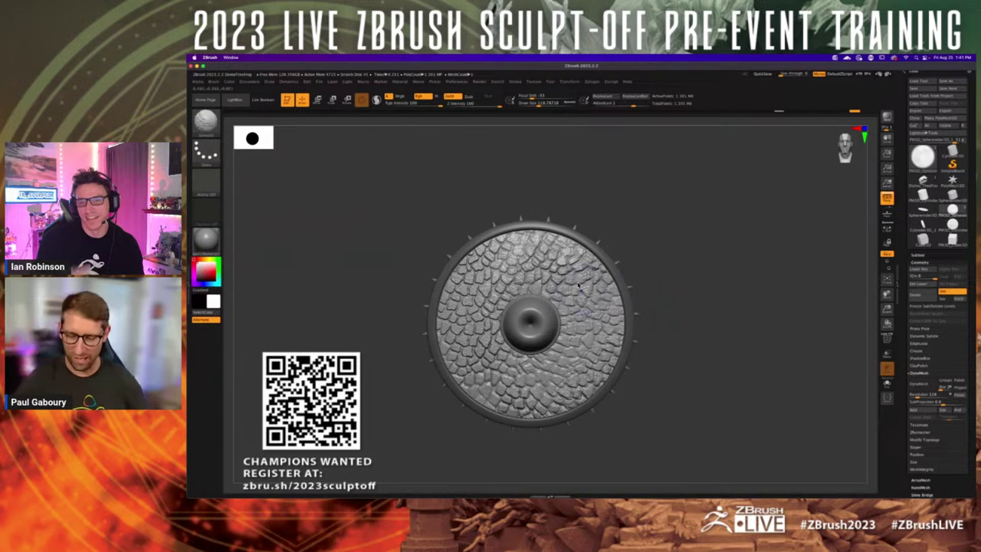
{"action": "mouse_move", "coordinate": [578, 285]}
{"action": "left_mouse_down", "text": "shift"}
{"action": "mouse_move", "coordinate": [542, 242]}
{"action": "mouse_move", "coordinate": [470, 279]}
{"action": "left_mouse_up", "text": "shift"}
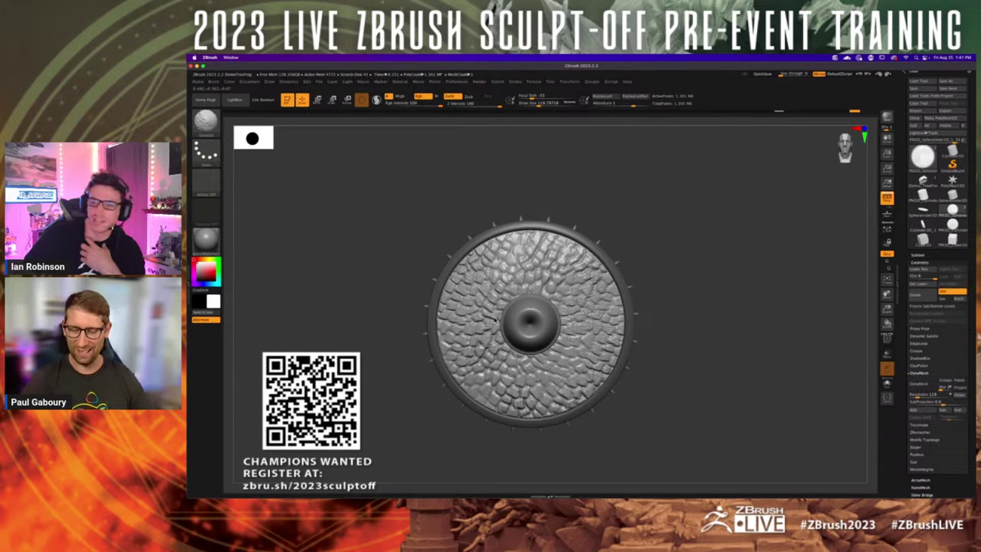
{"action": "key", "text": "ctrl+z"}
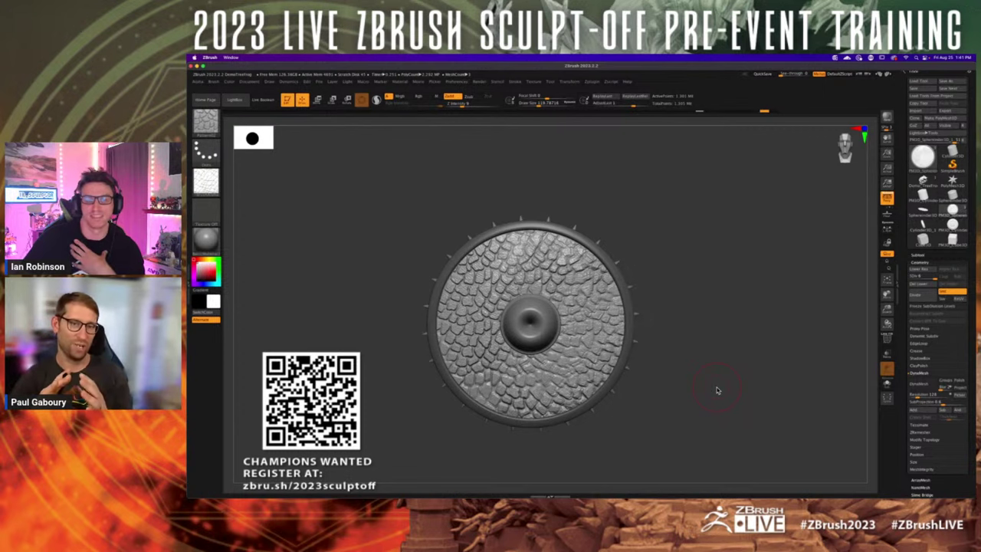
- Examine the Pattern02 brush's alpha, surface settings and noise in NoiseMaker, and close NoiseMaker by accepting it
{"action": "double_click", "coordinate": [190, 277]}
{"action": "mouse_move", "coordinate": [288, 182]}
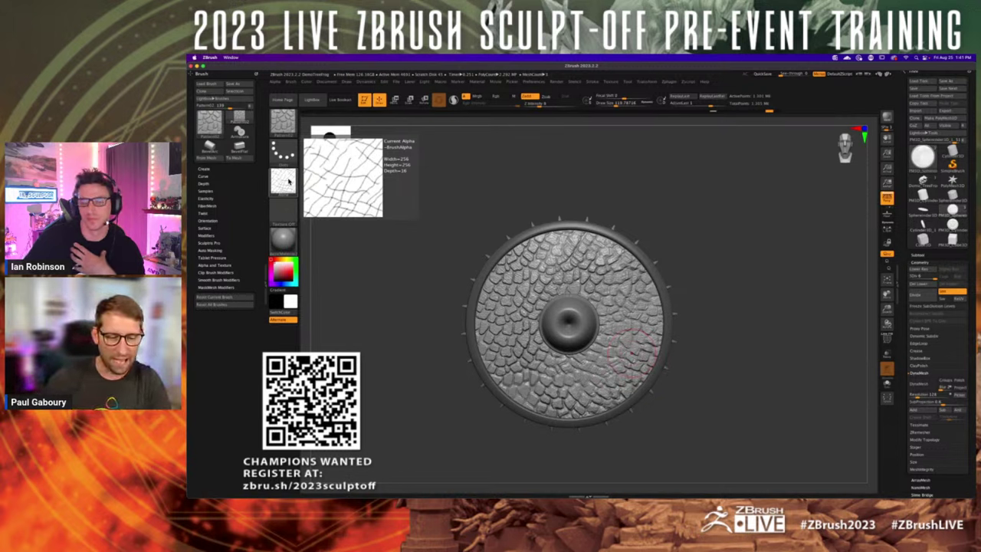
{"action": "left_click", "coordinate": [205, 228]}
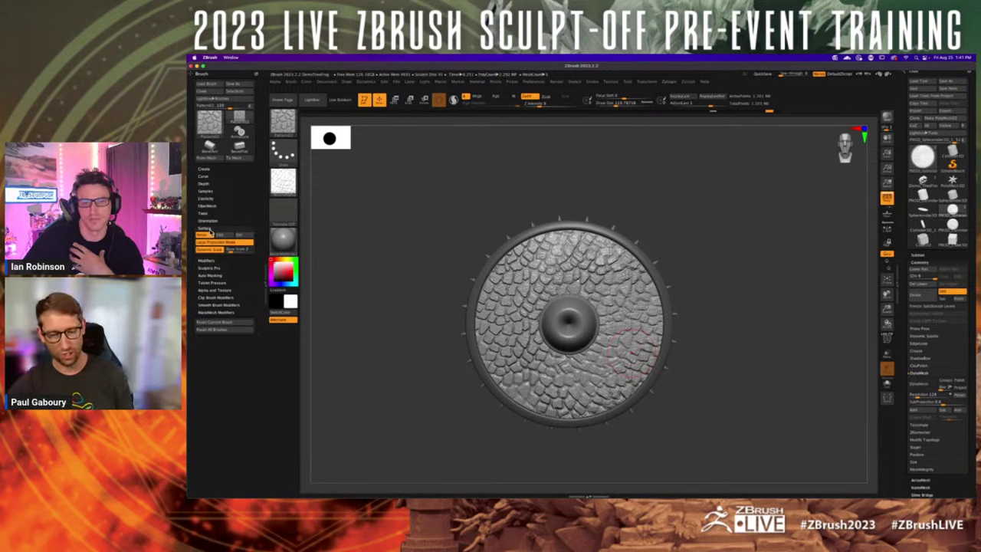
{"action": "left_click", "coordinate": [206, 235]}
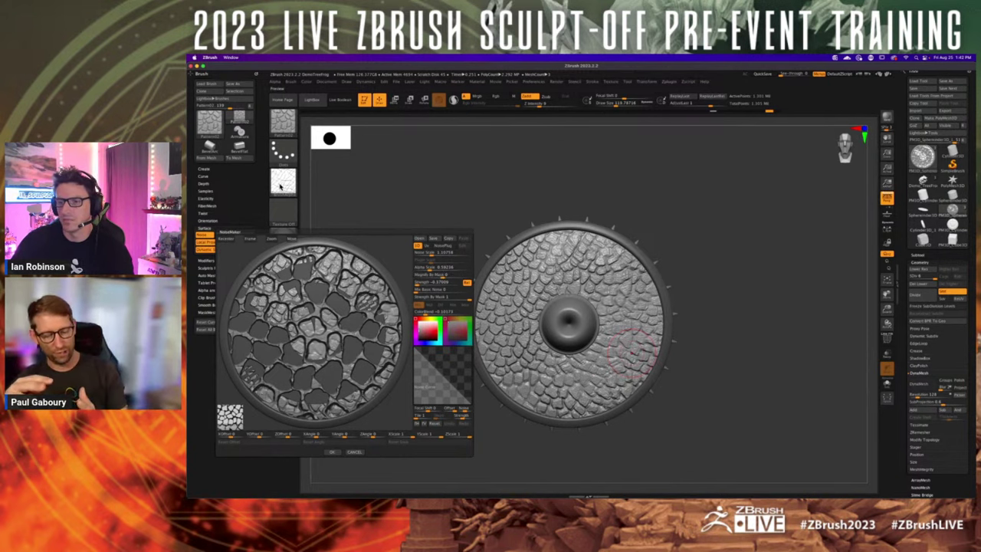
{"action": "left_click", "coordinate": [332, 455]}
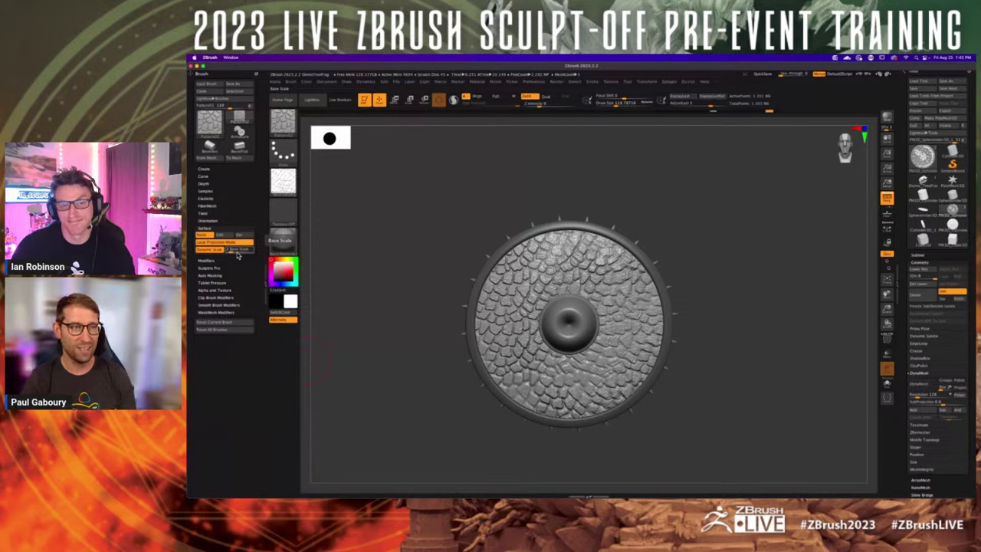
- Undo the Pattern02 texture on the shield's face and switch to the cube model
{"action": "key", "text": "ctrl+z"}
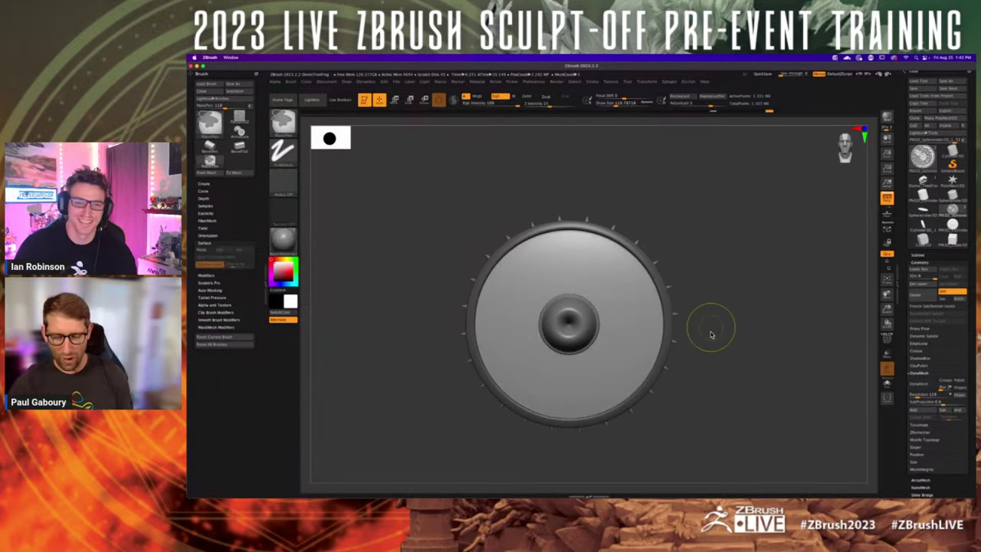
{"action": "left_click", "coordinate": [961, 246]}
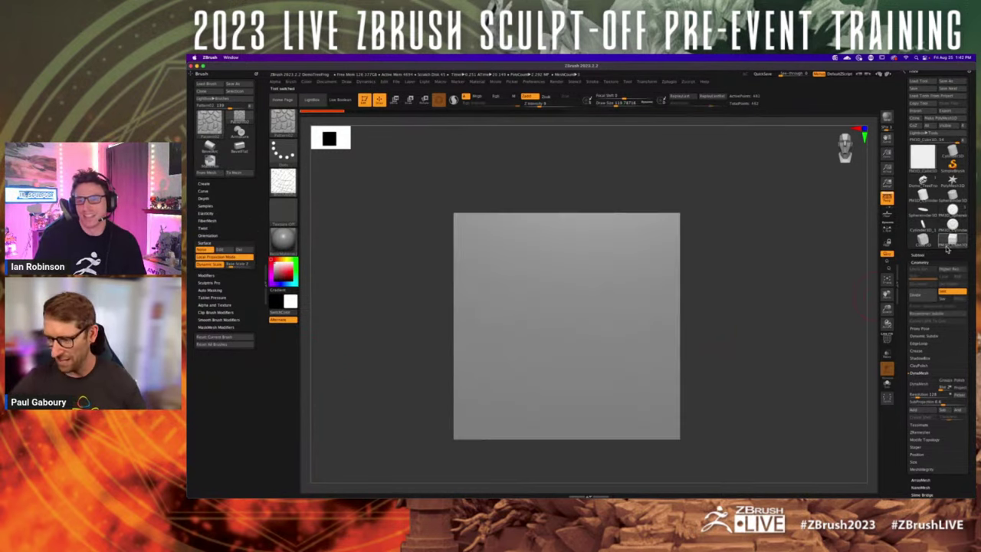
- Convert the cube to a DynaMesh at resolution 128 and check its polygon wireframe
{"action": "mouse_move", "coordinate": [696, 342]}
{"action": "left_mouse_down"}
{"action": "mouse_move", "coordinate": [692, 331]}
{"action": "mouse_move", "coordinate": [703, 339]}
{"action": "left_mouse_up"}
{"action": "key", "text": "shift+f"}
{"action": "key", "text": "shift+f"}
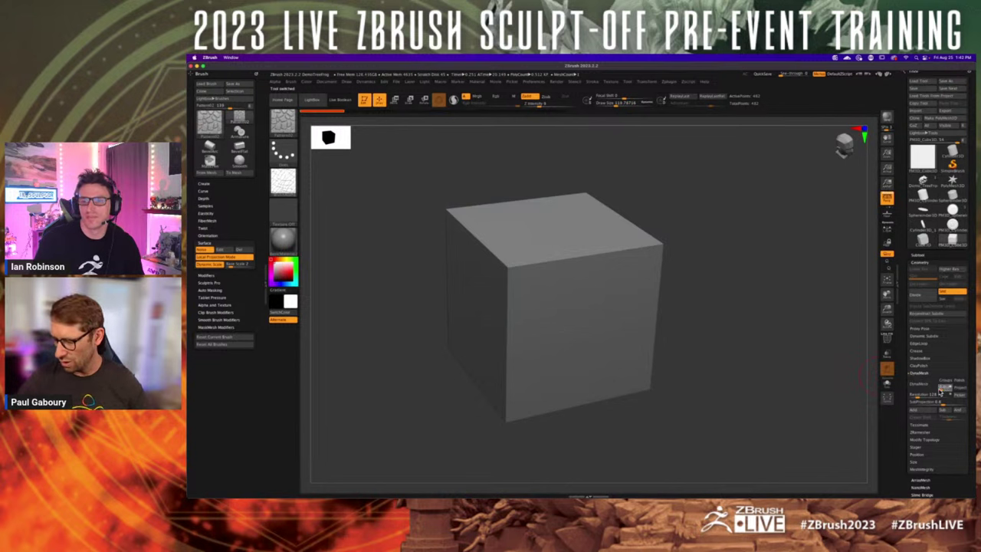
{"action": "left_click", "coordinate": [921, 384]}
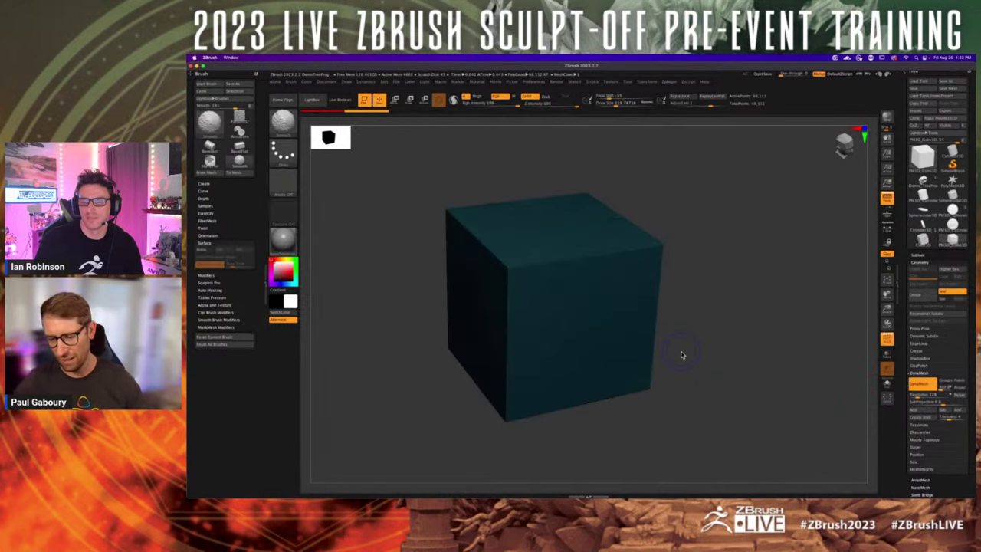
{"action": "key", "text": "shift+f"}
{"action": "key", "text": "shift+f"}
{"action": "key", "text": "shift+f"}
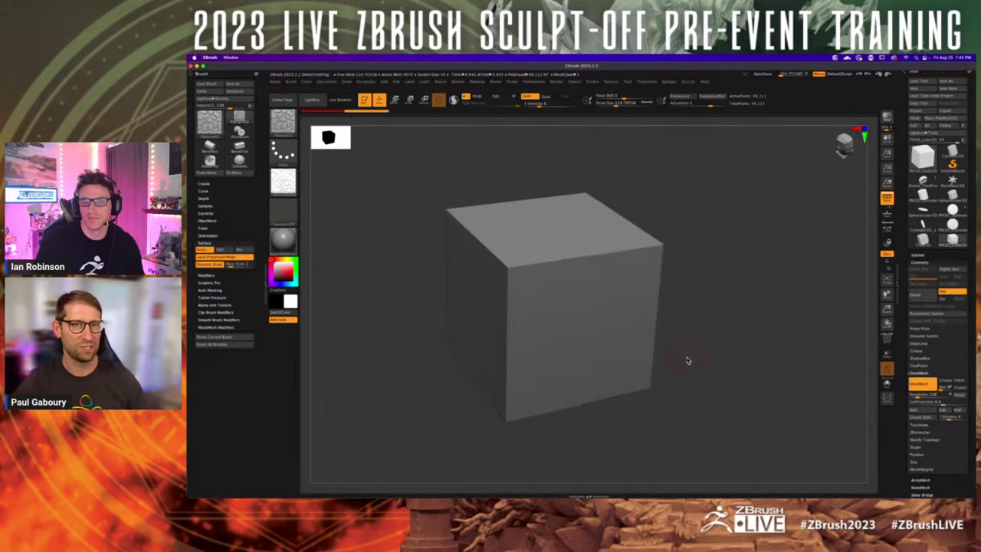
- Enlarge the Pattern02 brush and cover the cube's front face with its stone pattern
{"action": "left_click_drag", "start_coordinate": [687, 360], "coordinate": [678, 338], "text": "shift"}
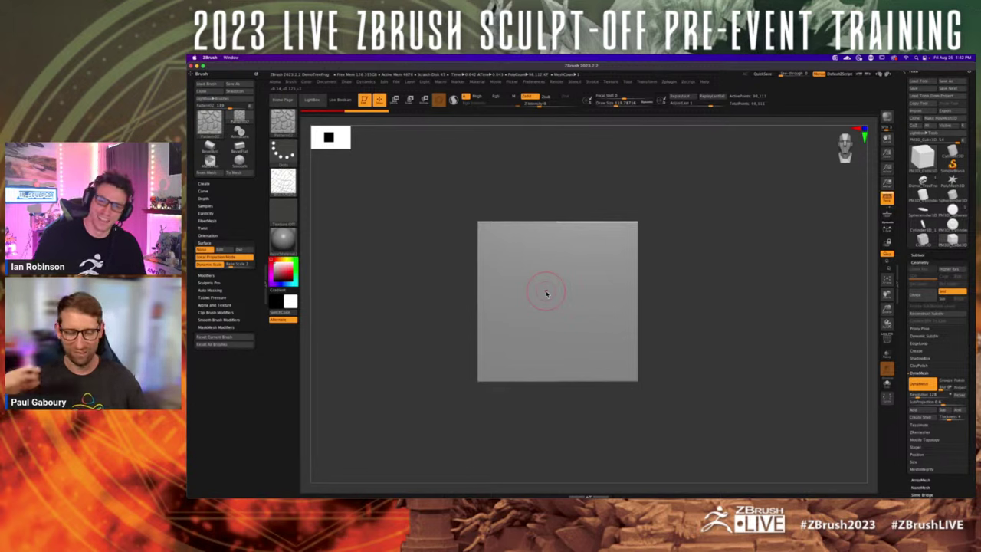
{"action": "key", "text": "s"}
{"action": "left_click_drag", "start_coordinate": [555, 295], "coordinate": [563, 298]}
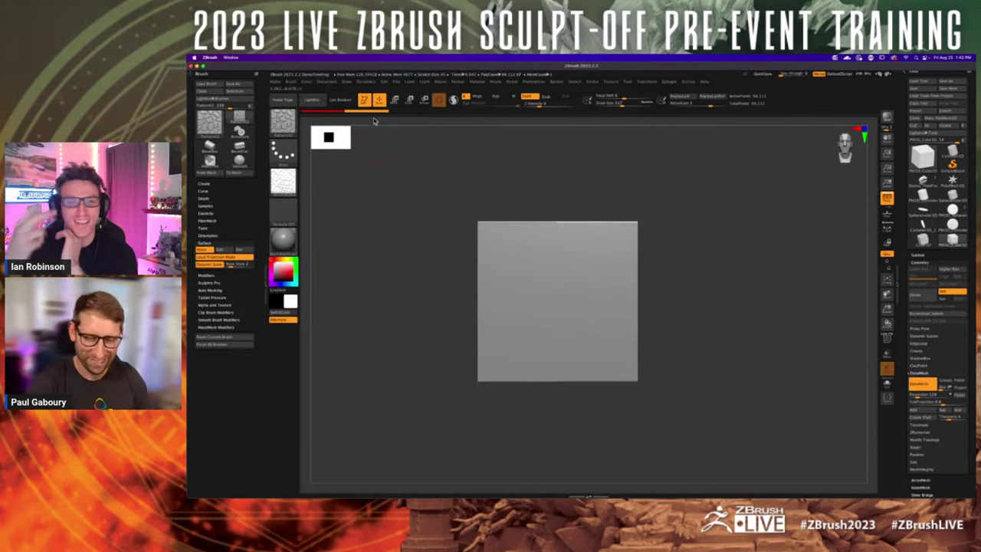
{"action": "left_click_drag", "start_coordinate": [554, 331], "coordinate": [529, 318]}
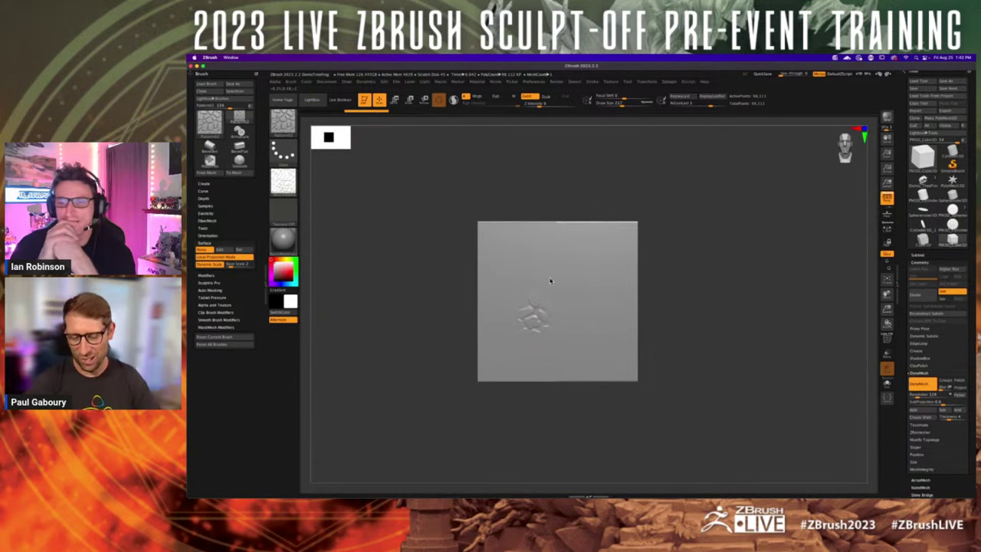
{"action": "mouse_move", "coordinate": [550, 281]}
{"action": "left_mouse_down"}
{"action": "mouse_move", "coordinate": [580, 314]}
{"action": "mouse_move", "coordinate": [529, 329]}
{"action": "mouse_move", "coordinate": [567, 330]}
{"action": "mouse_move", "coordinate": [557, 360]}
{"action": "left_mouse_up"}
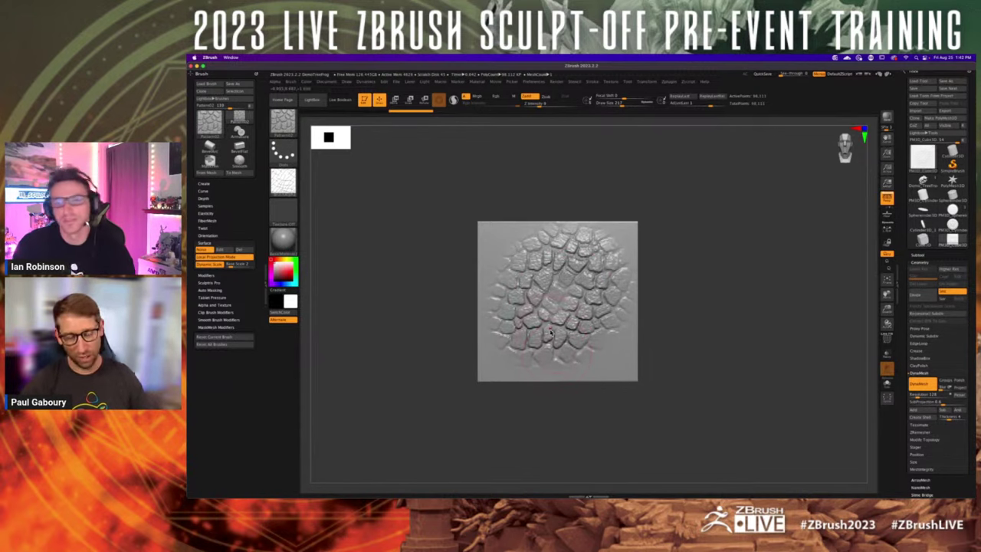
- Brush the Pattern02 texture onto a side face and the top face of the cube
{"action": "mouse_move", "coordinate": [520, 345]}
{"action": "right_mouse_down", "text": "alt"}
{"action": "mouse_move", "coordinate": [558, 358]}
{"action": "mouse_move", "coordinate": [675, 351]}
{"action": "right_mouse_up", "text": "alt"}
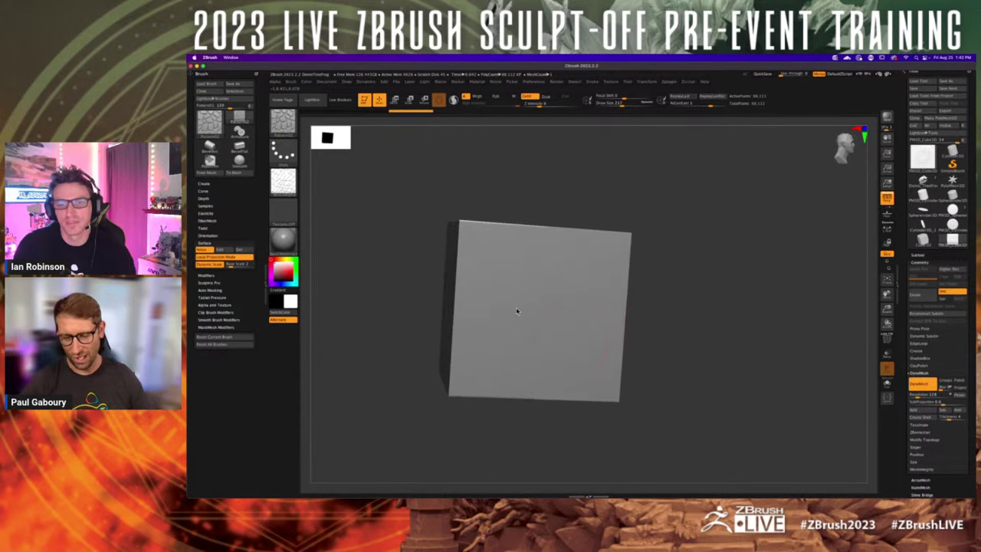
{"action": "mouse_move", "coordinate": [517, 311]}
{"action": "left_mouse_down"}
{"action": "mouse_move", "coordinate": [575, 270]}
{"action": "mouse_move", "coordinate": [590, 285]}
{"action": "mouse_move", "coordinate": [545, 250]}
{"action": "mouse_move", "coordinate": [499, 324]}
{"action": "left_mouse_up"}
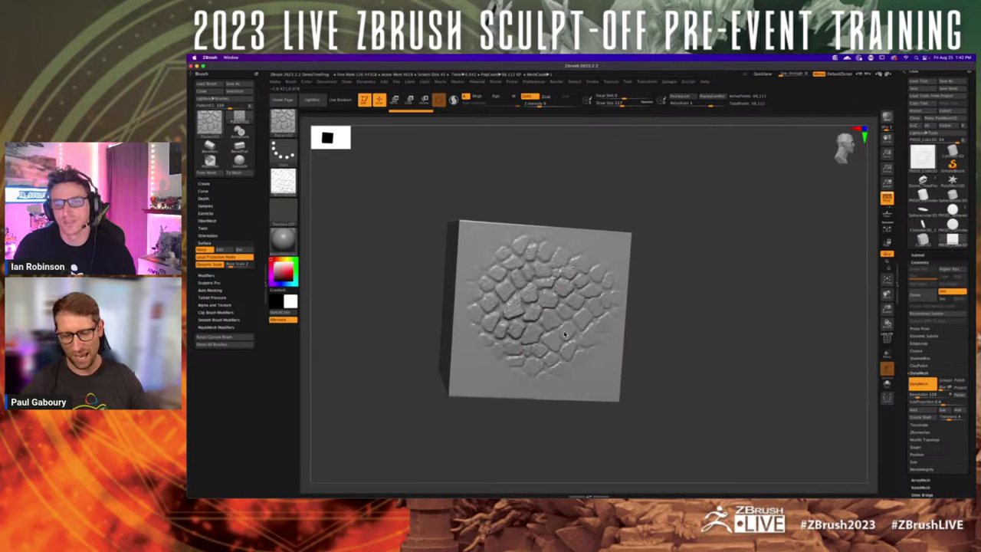
{"action": "right_click_drag", "start_coordinate": [575, 280], "coordinate": [588, 413]}
{"action": "mouse_move", "coordinate": [556, 252]}
{"action": "left_mouse_down"}
{"action": "mouse_move", "coordinate": [536, 302]}
{"action": "mouse_move", "coordinate": [548, 292]}
{"action": "mouse_move", "coordinate": [521, 299]}
{"action": "mouse_move", "coordinate": [541, 260]}
{"action": "left_mouse_up"}
{"action": "right_click_drag", "start_coordinate": [594, 407], "coordinate": [590, 362]}
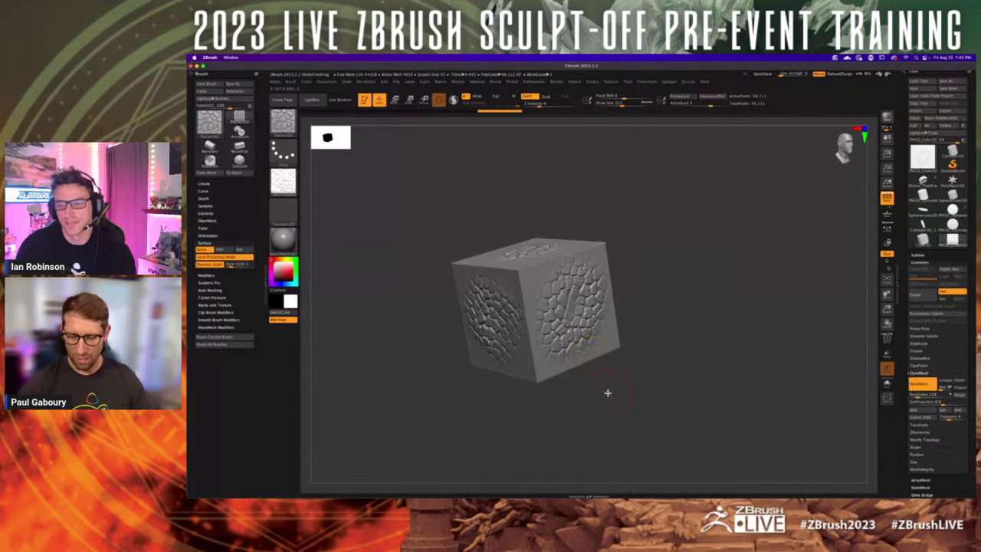
{"action": "mouse_move", "coordinate": [606, 394]}
{"action": "right_mouse_down"}
{"action": "mouse_move", "coordinate": [617, 367]}
{"action": "mouse_move", "coordinate": [647, 394]}
{"action": "mouse_move", "coordinate": [614, 386]}
{"action": "mouse_move", "coordinate": [608, 394]}
{"action": "right_mouse_up"}
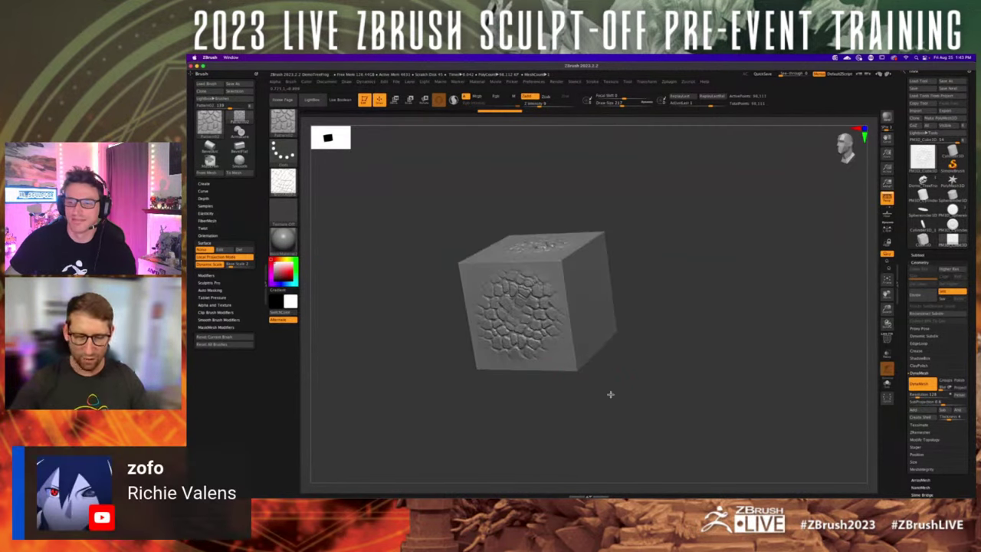
- Turn off Local Projection Mode for the Pattern02 brush and try strokes on further cube faces
{"action": "left_click", "coordinate": [234, 257]}
{"action": "left_click_drag", "start_coordinate": [601, 394], "coordinate": [594, 367]}
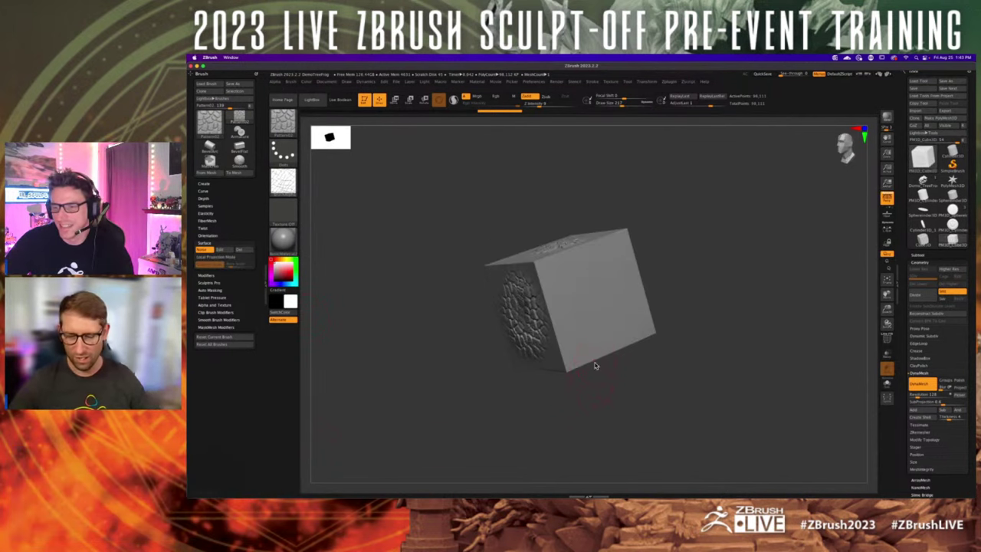
{"action": "mouse_move", "coordinate": [586, 319]}
{"action": "left_mouse_down"}
{"action": "mouse_move", "coordinate": [616, 268]}
{"action": "mouse_move", "coordinate": [600, 256]}
{"action": "mouse_move", "coordinate": [610, 255]}
{"action": "left_mouse_up"}
{"action": "left_click_drag", "start_coordinate": [551, 269], "coordinate": [605, 247]}
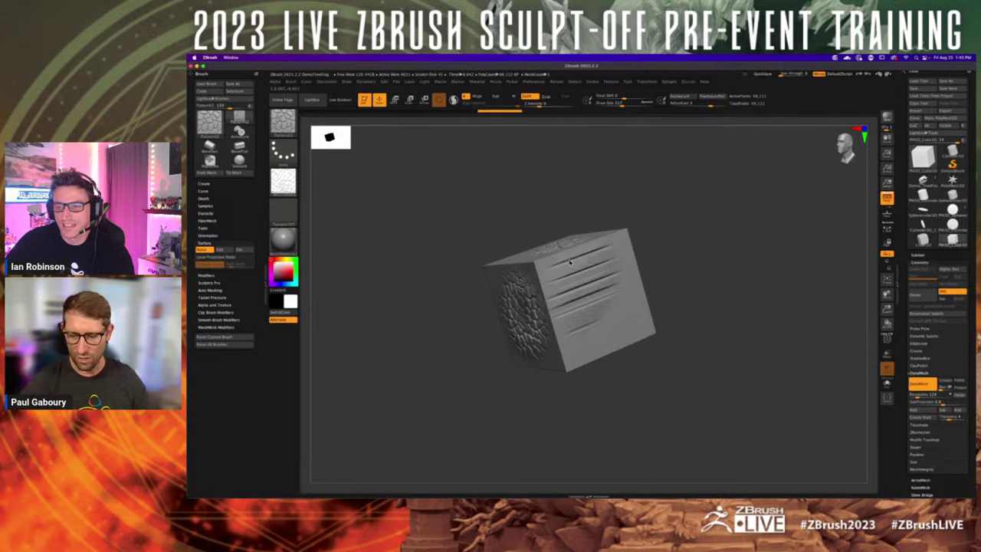
{"action": "left_click_drag", "start_coordinate": [567, 346], "coordinate": [627, 312]}
{"action": "left_click_drag", "start_coordinate": [569, 363], "coordinate": [639, 333]}
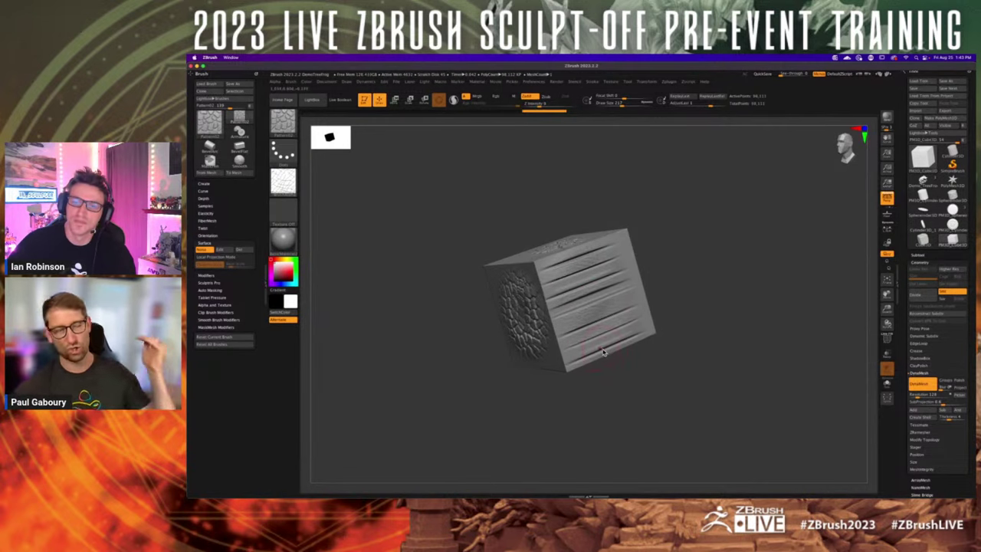
{"action": "right_click_drag", "start_coordinate": [603, 360], "coordinate": [565, 385]}
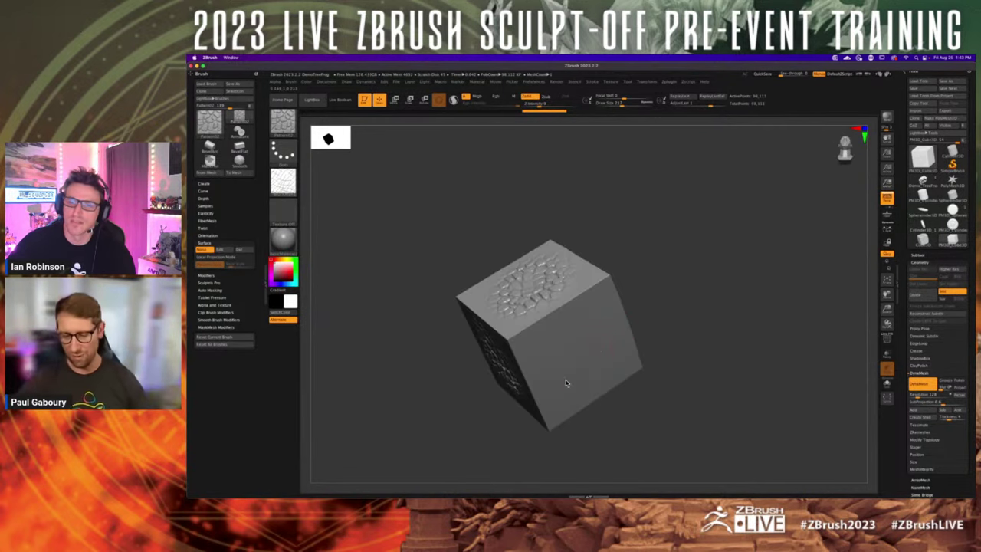
{"action": "right_click_drag", "start_coordinate": [540, 341], "coordinate": [597, 282]}
{"action": "mouse_move", "coordinate": [599, 279]}
{"action": "left_mouse_down"}
{"action": "mouse_move", "coordinate": [502, 269]}
{"action": "mouse_move", "coordinate": [507, 258]}
{"action": "left_mouse_up"}
- Examine the Pattern02 brush's noise preview in NoiseMaker and close it by accepting
{"action": "right_click_drag", "start_coordinate": [523, 302], "coordinate": [524, 380], "text": "alt"}
{"action": "left_click", "coordinate": [221, 250]}
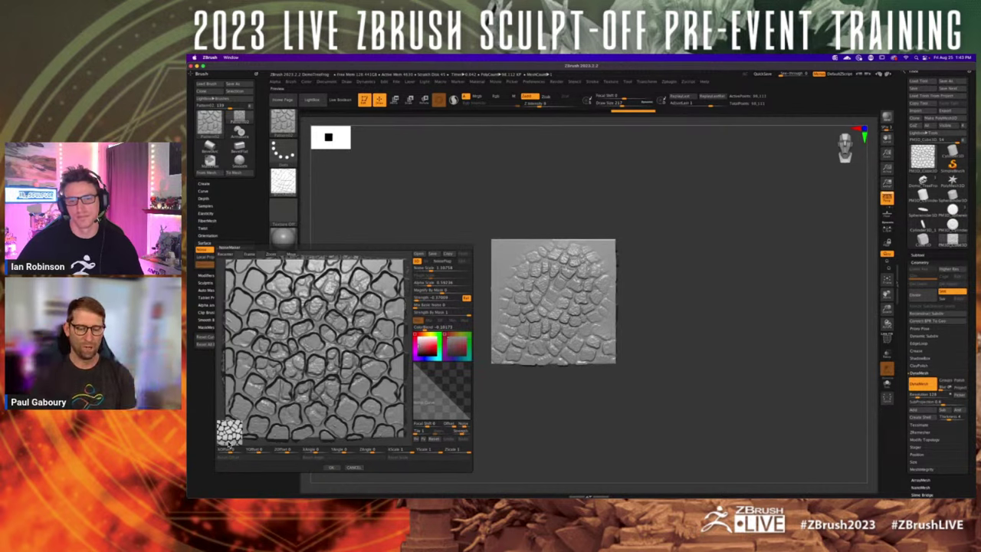
{"action": "left_click", "coordinate": [331, 467]}
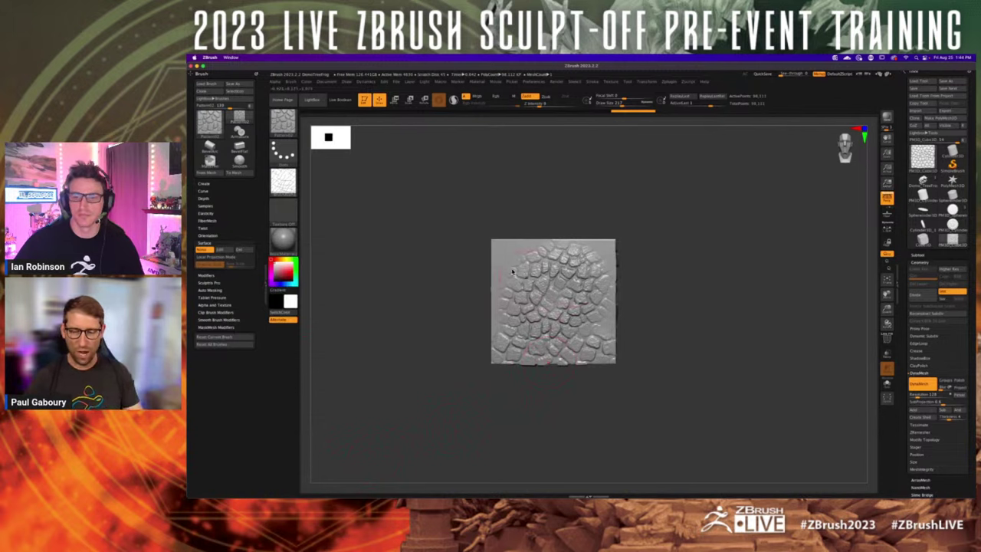
- Try the Pattern02 brush across the cube's vertical edge, and undo all pattern strokes on the cube
{"action": "mouse_move", "coordinate": [489, 348]}
{"action": "left_mouse_down"}
{"action": "mouse_move", "coordinate": [536, 340]}
{"action": "mouse_move", "coordinate": [535, 323]}
{"action": "mouse_move", "coordinate": [486, 314]}
{"action": "mouse_move", "coordinate": [479, 297]}
{"action": "mouse_move", "coordinate": [459, 315]}
{"action": "mouse_move", "coordinate": [487, 261]}
{"action": "left_mouse_up"}
{"action": "right_click_drag", "start_coordinate": [536, 276], "coordinate": [491, 273]}
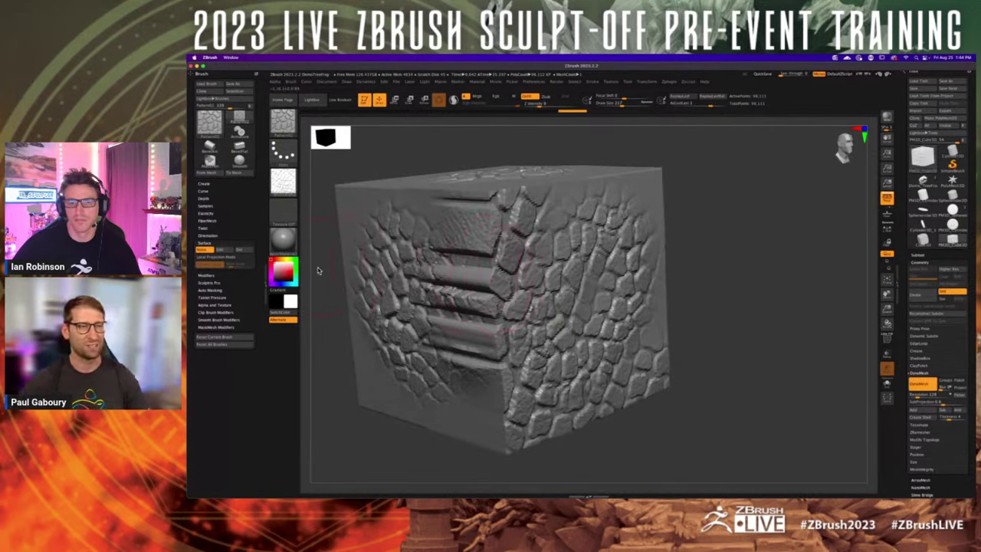
{"action": "key", "text": "ctrl+z"}
{"action": "key", "text": "ctrl+z"}
{"action": "key", "text": "ctrl+z"}
{"action": "key", "text": "ctrl+z"}
{"action": "key", "text": "ctrl+z"}
{"action": "key", "text": "ctrl+z"}
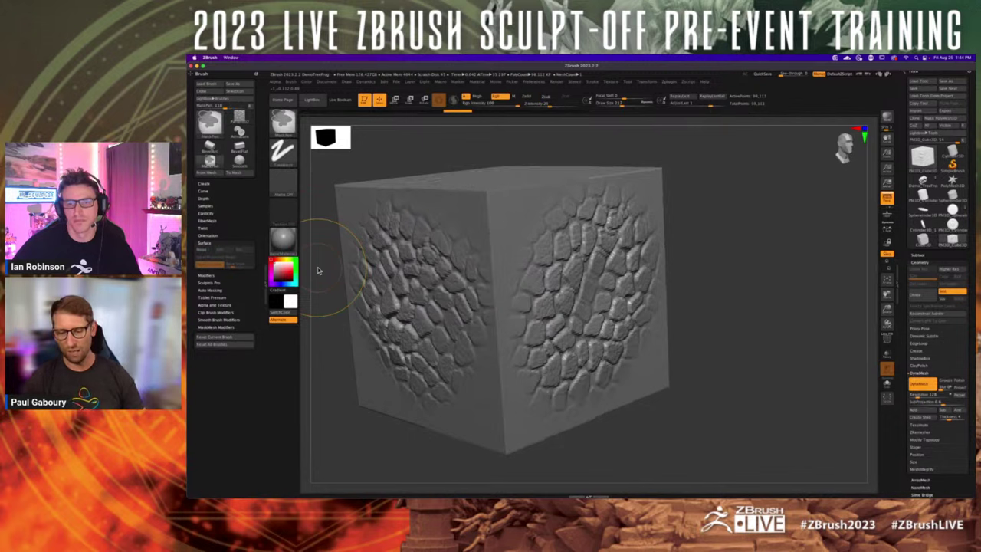
{"action": "key", "text": "ctrl+z"}
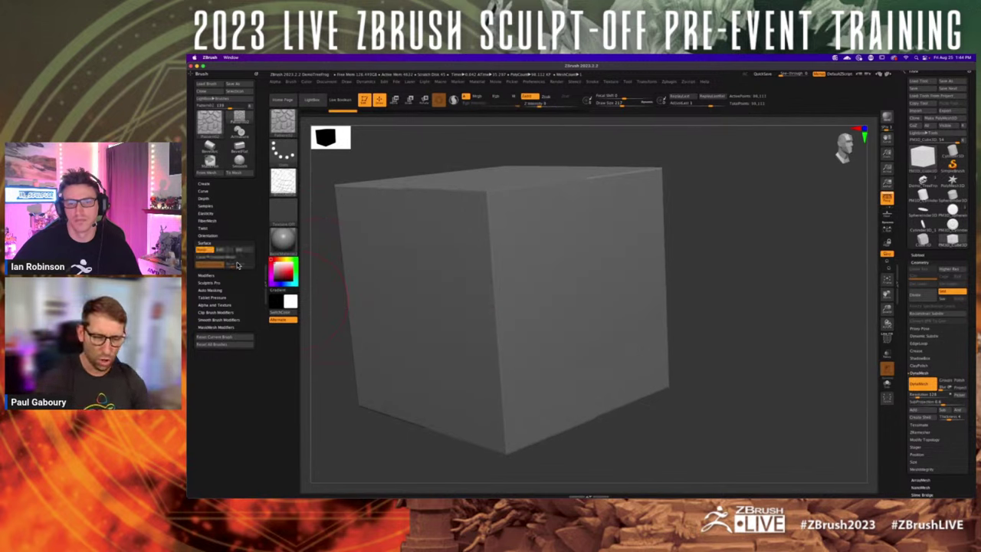
- With Local Projection Mode back on, brush Pattern02 onto one cube face, and undo trial strokes across its vertical edge
{"action": "mouse_move", "coordinate": [590, 322]}
{"action": "left_mouse_down"}
{"action": "mouse_move", "coordinate": [594, 284]}
{"action": "mouse_move", "coordinate": [571, 353]}
{"action": "mouse_move", "coordinate": [537, 281]}
{"action": "left_mouse_up"}
{"action": "right_click_drag", "start_coordinate": [488, 313], "coordinate": [539, 318], "text": "alt"}
{"action": "mouse_move", "coordinate": [535, 282]}
{"action": "left_mouse_down"}
{"action": "mouse_move", "coordinate": [514, 350]}
{"action": "mouse_move", "coordinate": [567, 305]}
{"action": "mouse_move", "coordinate": [551, 299]}
{"action": "mouse_move", "coordinate": [569, 352]}
{"action": "left_mouse_up"}
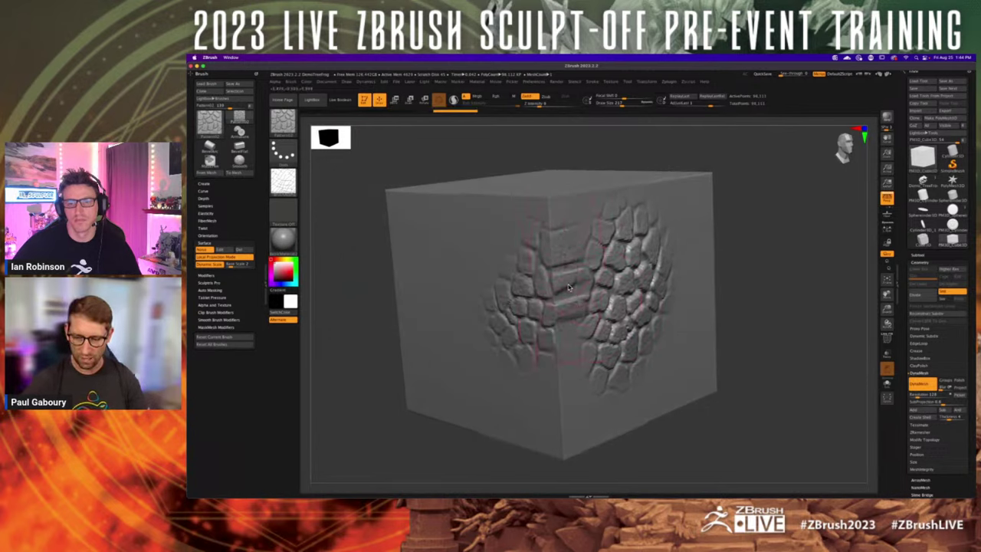
{"action": "key", "text": "ctrl+z"}
{"action": "key", "text": "ctrl+z"}
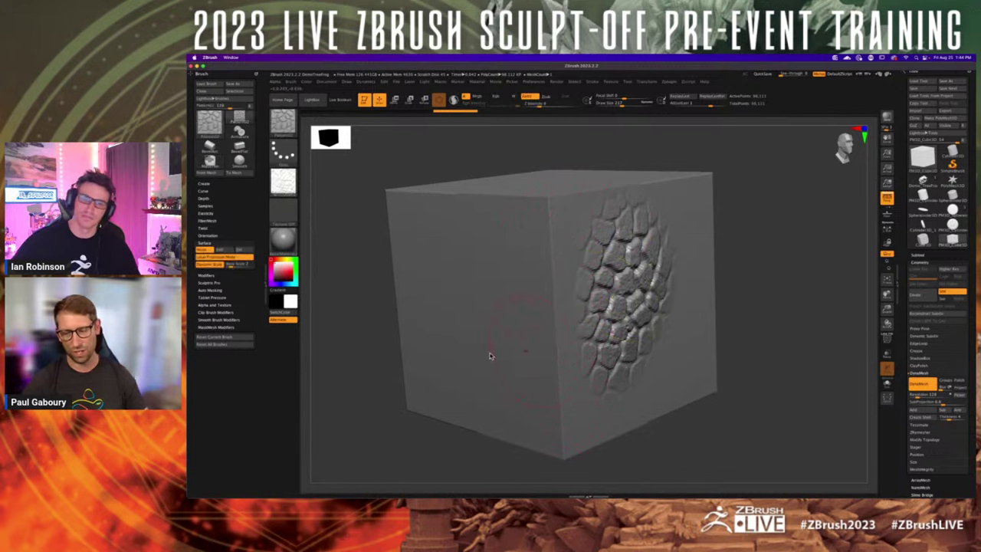
{"action": "mouse_move", "coordinate": [495, 285]}
{"action": "left_mouse_down"}
{"action": "mouse_move", "coordinate": [549, 300]}
{"action": "mouse_move", "coordinate": [710, 257]}
{"action": "mouse_move", "coordinate": [479, 302]}
{"action": "mouse_move", "coordinate": [725, 271]}
{"action": "left_mouse_up"}
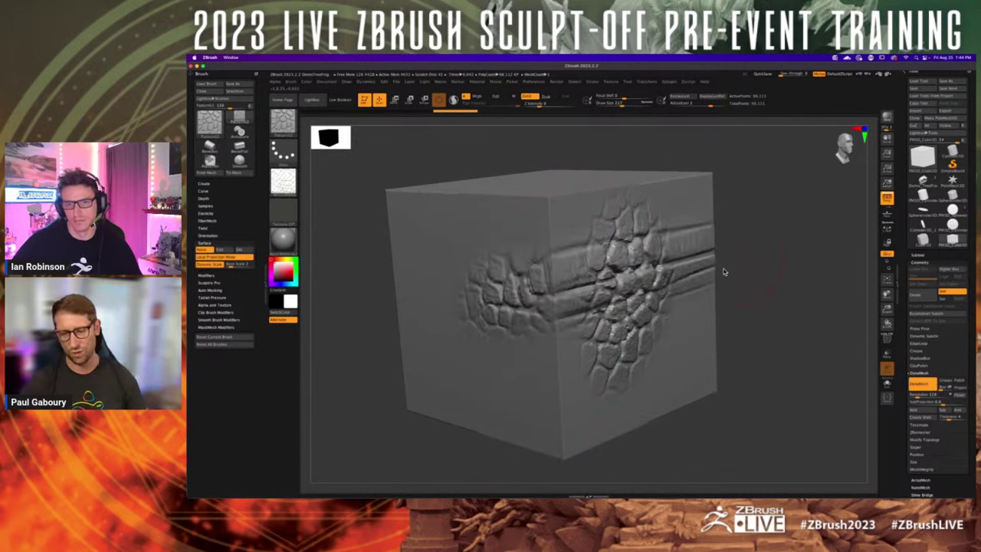
{"action": "key", "text": "ctrl+z"}
- Brush the Pattern02 texture onto the neighbouring cube faces one at a time, working up to their shared edges
{"action": "mouse_move", "coordinate": [472, 296]}
{"action": "left_mouse_down"}
{"action": "mouse_move", "coordinate": [514, 256]}
{"action": "mouse_move", "coordinate": [527, 345]}
{"action": "mouse_move", "coordinate": [567, 307]}
{"action": "left_mouse_up"}
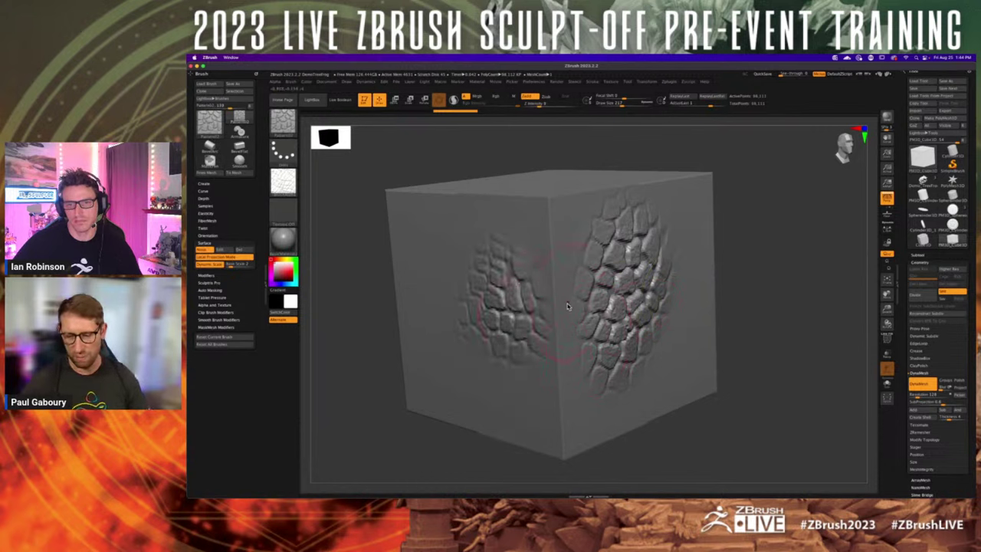
{"action": "right_click_drag", "start_coordinate": [562, 311], "coordinate": [549, 307]}
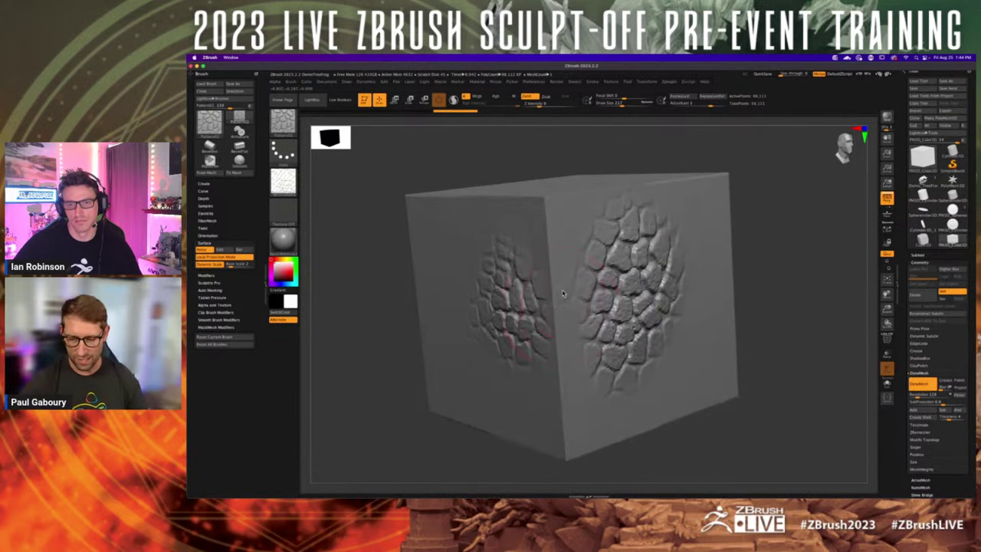
{"action": "mouse_move", "coordinate": [565, 295]}
{"action": "left_mouse_down"}
{"action": "mouse_move", "coordinate": [556, 268]}
{"action": "mouse_move", "coordinate": [570, 316]}
{"action": "left_mouse_up"}
{"action": "right_click_drag", "start_coordinate": [570, 318], "coordinate": [566, 349]}
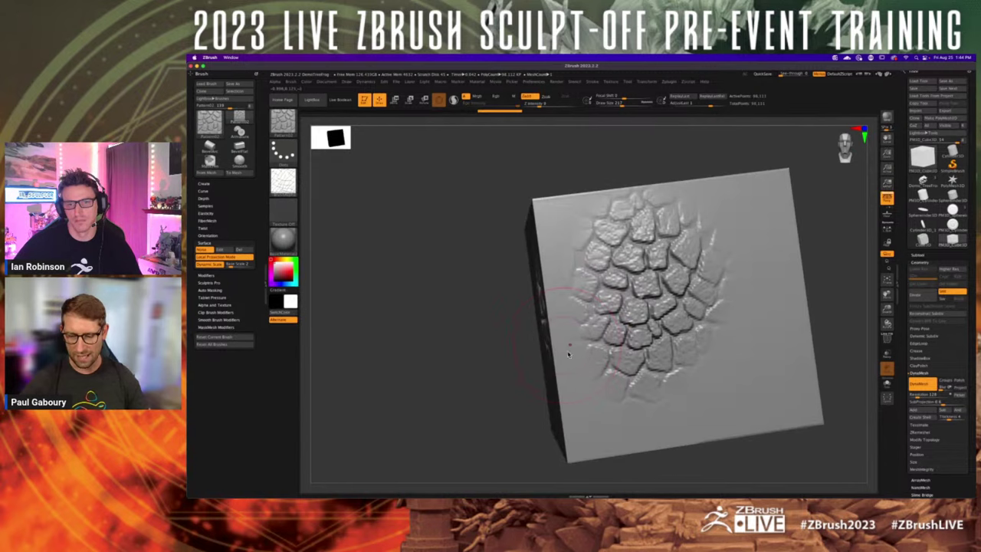
{"action": "right_click_drag", "start_coordinate": [592, 420], "coordinate": [655, 318]}
{"action": "left_click_drag", "start_coordinate": [596, 330], "coordinate": [558, 345]}
{"action": "left_click_drag", "start_coordinate": [499, 339], "coordinate": [433, 268]}
{"action": "mouse_move", "coordinate": [434, 235]}
{"action": "right_mouse_down", "text": "alt"}
{"action": "mouse_move", "coordinate": [484, 297]}
{"action": "mouse_move", "coordinate": [527, 313]}
{"action": "mouse_move", "coordinate": [582, 399]}
{"action": "mouse_move", "coordinate": [565, 320]}
{"action": "right_mouse_up", "text": "alt"}
{"action": "mouse_move", "coordinate": [507, 228]}
{"action": "left_mouse_down"}
{"action": "mouse_move", "coordinate": [575, 207]}
{"action": "mouse_move", "coordinate": [623, 321]}
{"action": "left_mouse_up"}
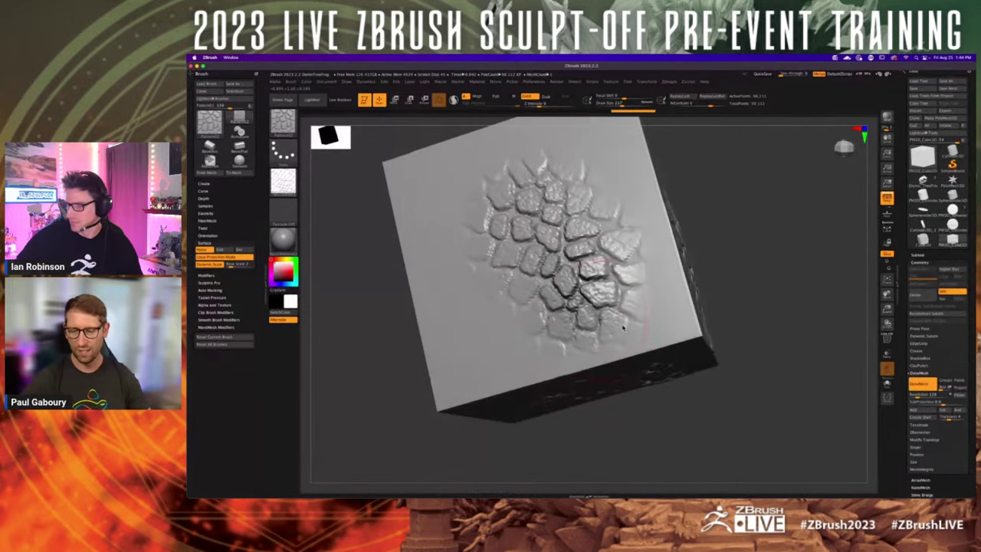
{"action": "mouse_move", "coordinate": [623, 320]}
{"action": "right_mouse_down", "text": "ctrl"}
{"action": "mouse_move", "coordinate": [636, 360]}
{"action": "mouse_move", "coordinate": [608, 309]}
{"action": "mouse_move", "coordinate": [635, 333]}
{"action": "mouse_move", "coordinate": [556, 342]}
{"action": "right_mouse_up", "text": "ctrl"}
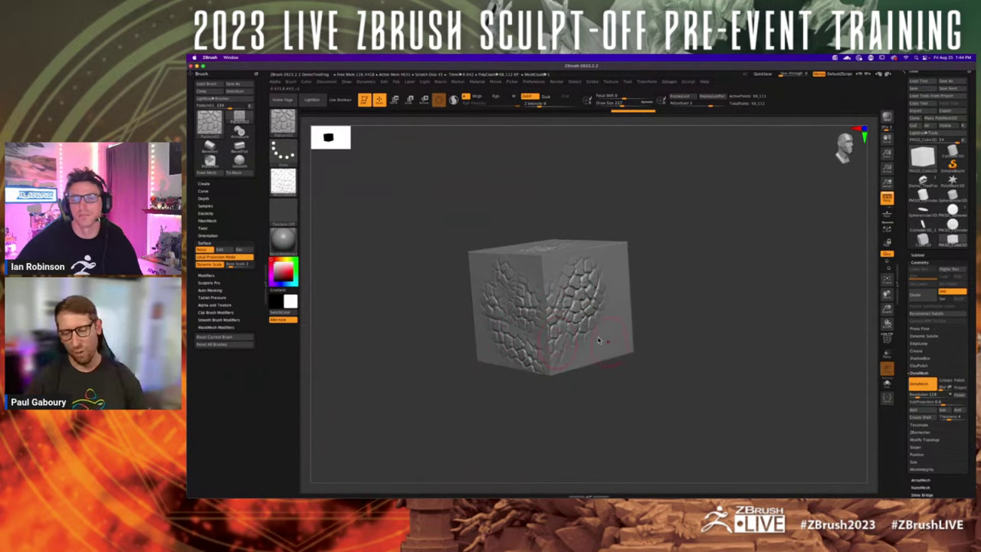
- Undo every Pattern02 stroke so that the whole cube is plain
{"action": "key", "text": "ctrl+z"}
{"action": "key", "text": "ctrl+z"}
{"action": "key", "text": "ctrl+z"}
{"action": "key", "text": "ctrl+z"}
{"action": "key", "text": "ctrl+z"}
{"action": "key", "text": "ctrl+z"}
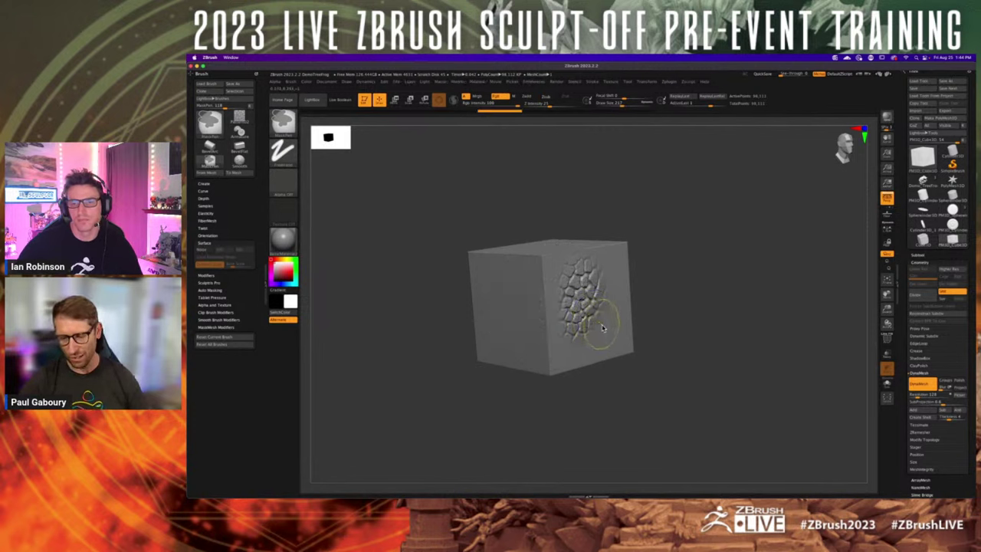
{"action": "key", "text": "ctrl+z"}
{"action": "key", "text": "ctrl+z"}
{"action": "key", "text": "ctrl+z"}
{"action": "key", "text": "ctrl+z"}
{"action": "key", "text": "ctrl+z"}
{"action": "key", "text": "ctrl+z"}
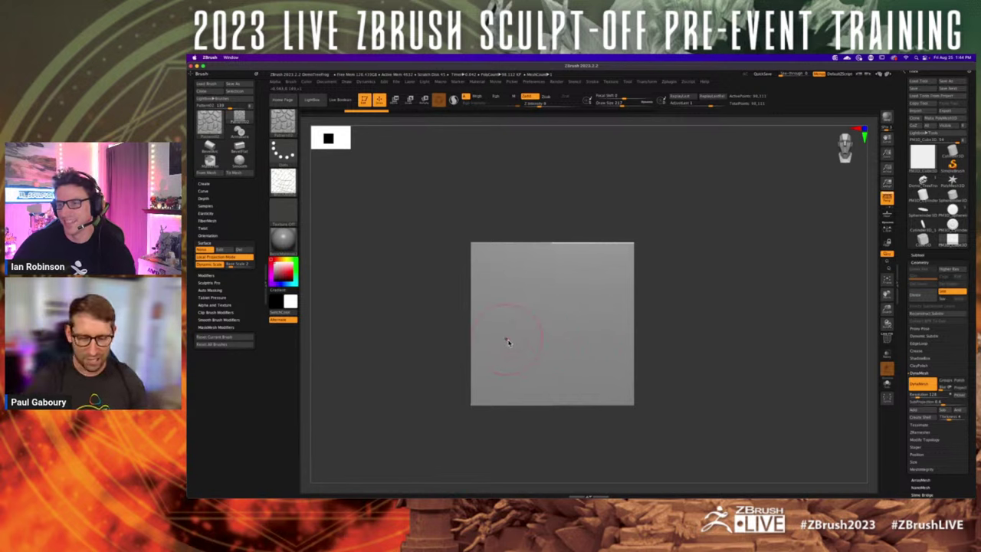
- Try a diagonal Pattern02 stroke across the cube's front face, and undo it
{"action": "scroll", "coordinate": [512, 329], "scroll_direction": "up", "scroll_amount": 2}
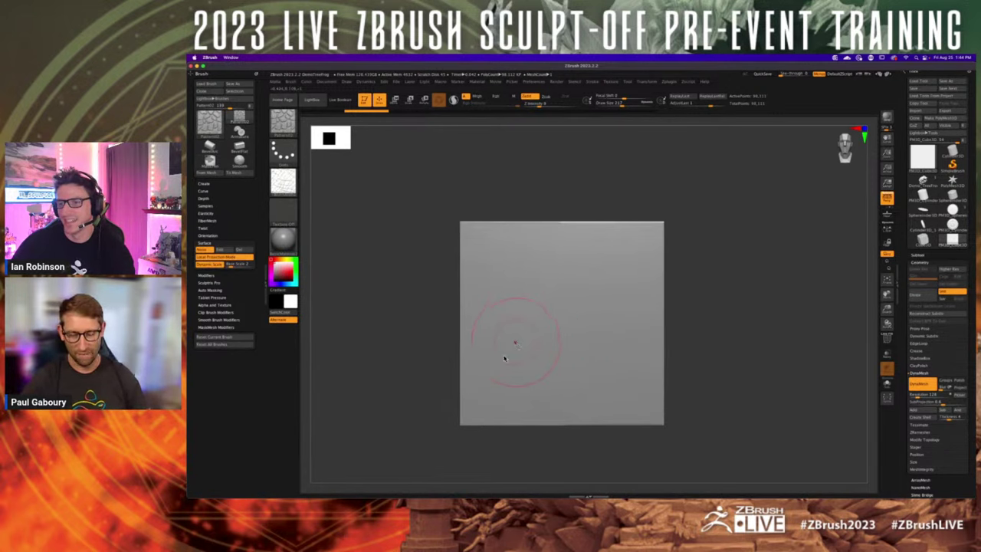
{"action": "mouse_move", "coordinate": [512, 331]}
{"action": "left_mouse_down"}
{"action": "mouse_move", "coordinate": [586, 276]}
{"action": "mouse_move", "coordinate": [514, 337]}
{"action": "left_mouse_up"}
{"action": "left_click_drag", "start_coordinate": [606, 268], "coordinate": [494, 356]}
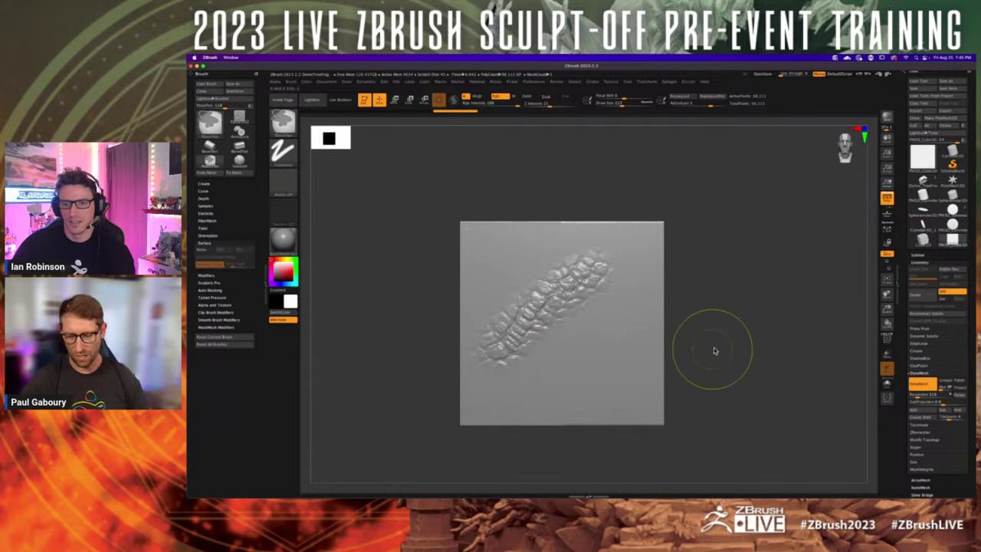
{"action": "key", "text": "ctrl+z"}
{"action": "key", "text": "ctrl+z"}
- Subdivide the cube once to SDiv 2
{"action": "key", "text": "ctrl+d"}
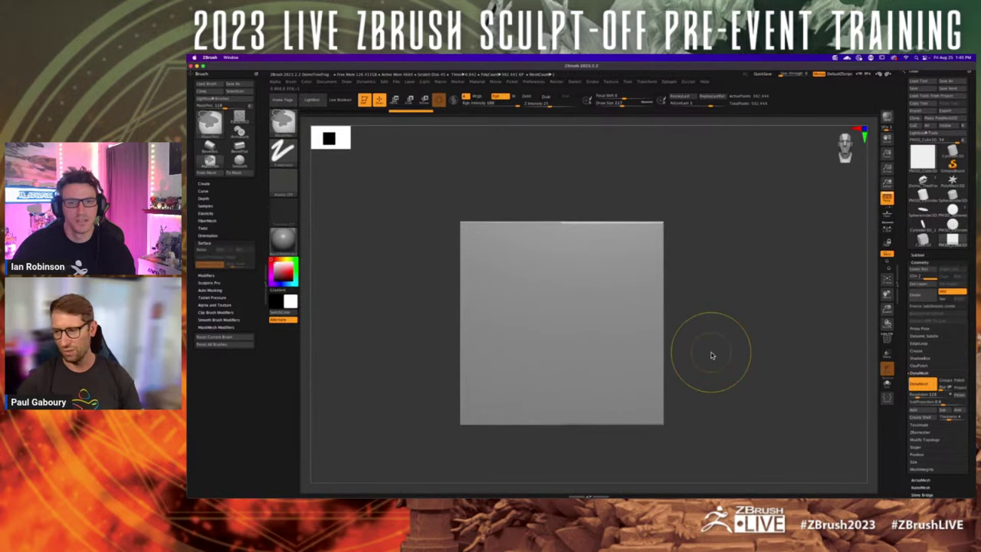
- Subdivide the cube again to SDiv 3 and brush diagonal Pattern02 bands across its front face
{"action": "key", "text": "ctrl+d"}
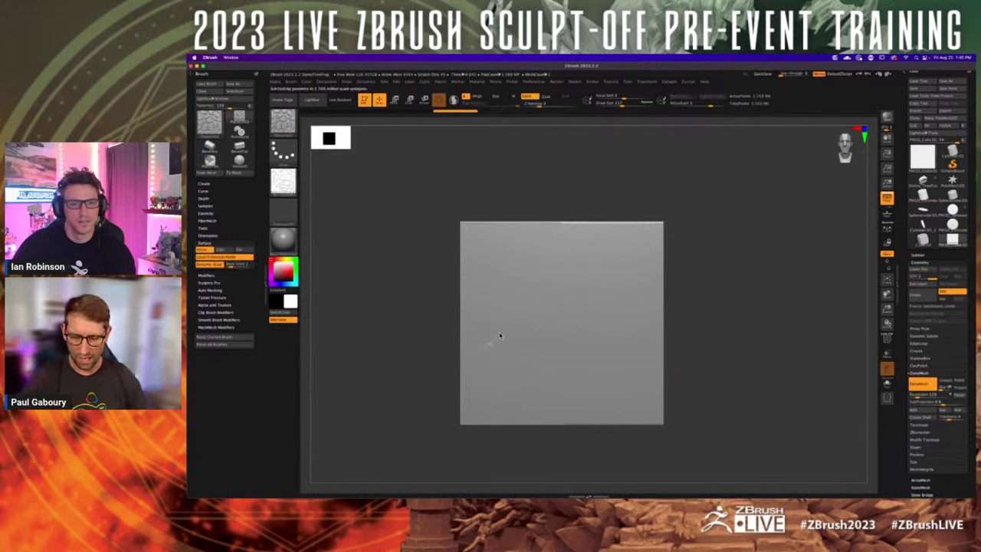
{"action": "mouse_move", "coordinate": [495, 337]}
{"action": "left_mouse_down"}
{"action": "mouse_move", "coordinate": [591, 258]}
{"action": "mouse_move", "coordinate": [511, 316]}
{"action": "left_mouse_up"}
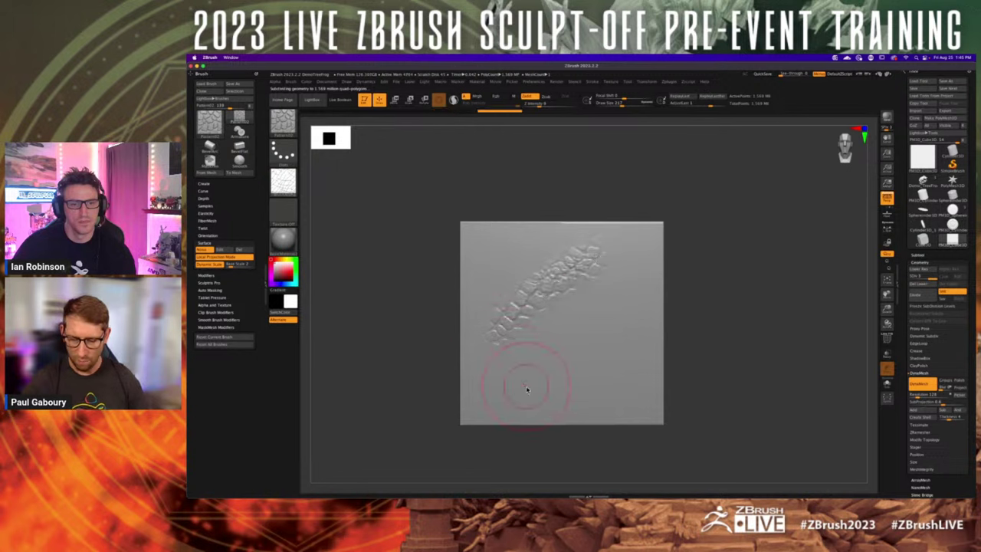
{"action": "mouse_move", "coordinate": [524, 388]}
{"action": "left_mouse_down"}
{"action": "mouse_move", "coordinate": [590, 307]}
{"action": "mouse_move", "coordinate": [636, 272]}
{"action": "left_mouse_up"}
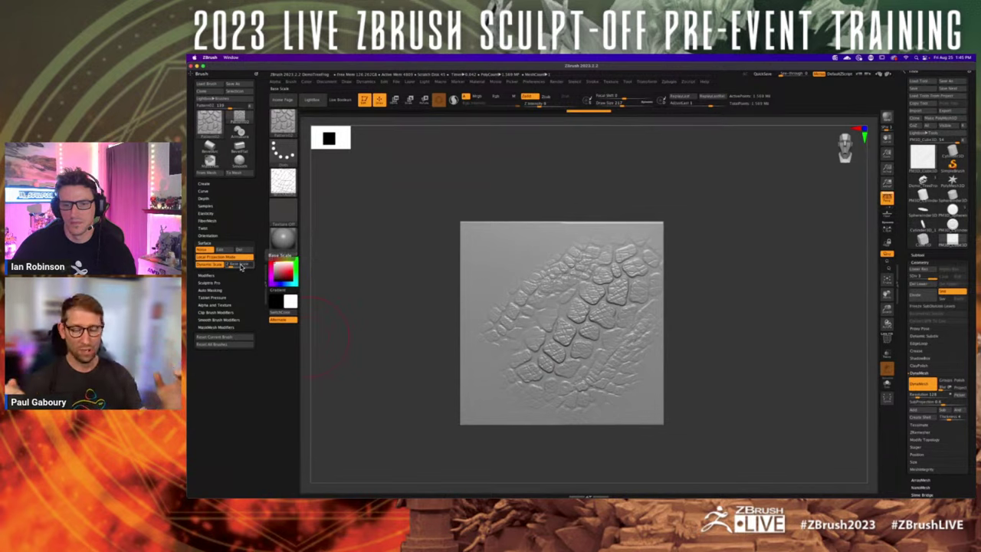
- Reduce the brush size, try a small Pattern02 stroke near the front face's upper-left corner, and undo it
{"action": "key", "text": "s"}
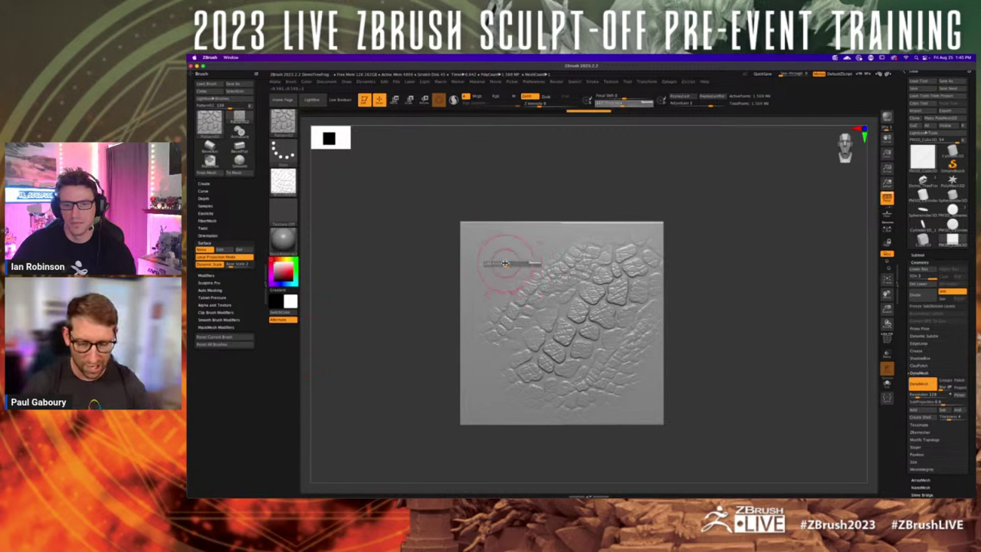
{"action": "left_click_drag", "start_coordinate": [505, 263], "coordinate": [509, 261]}
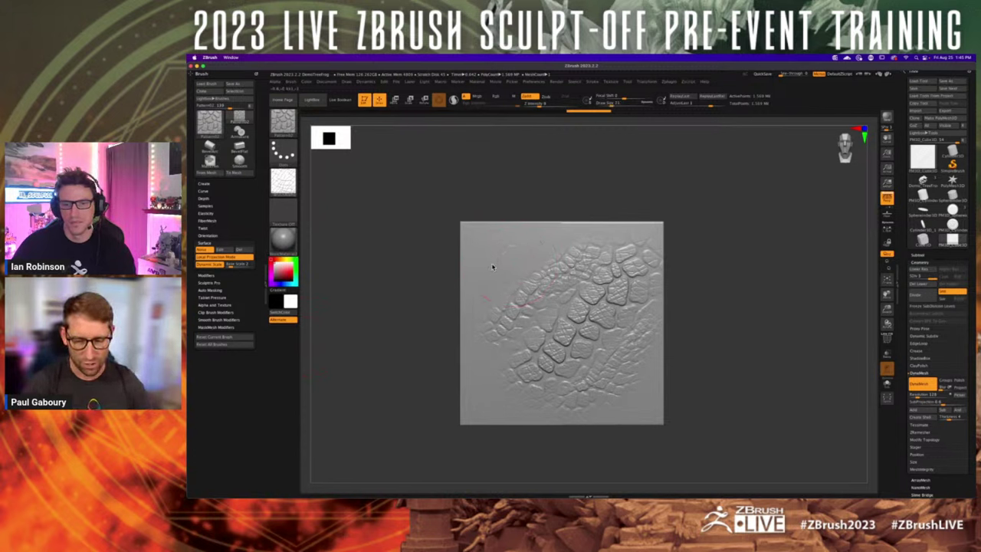
{"action": "mouse_move", "coordinate": [481, 279]}
{"action": "left_mouse_down"}
{"action": "mouse_move", "coordinate": [512, 259]}
{"action": "mouse_move", "coordinate": [492, 288]}
{"action": "mouse_move", "coordinate": [576, 241]}
{"action": "left_mouse_up"}
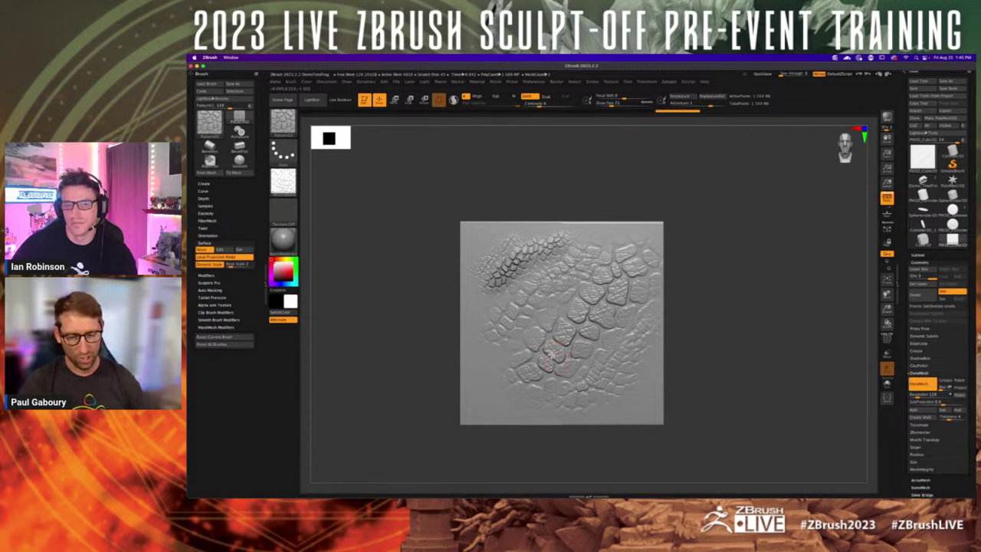
{"action": "key", "text": "ctrl+z"}
- Enlarge the brush and paint large Pattern02 scales over the middle of a plain cube face
{"action": "key", "text": "s"}
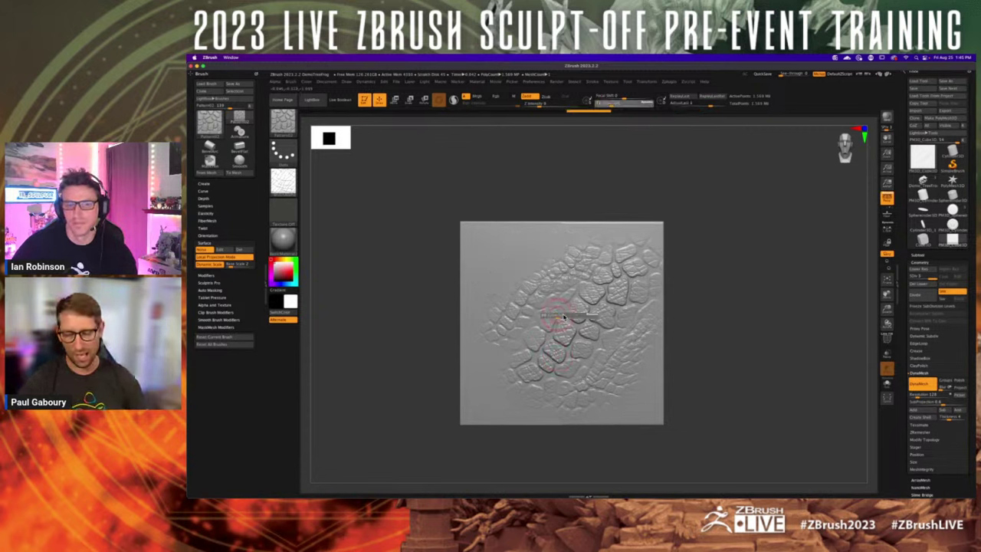
{"action": "key", "text": "shift"}
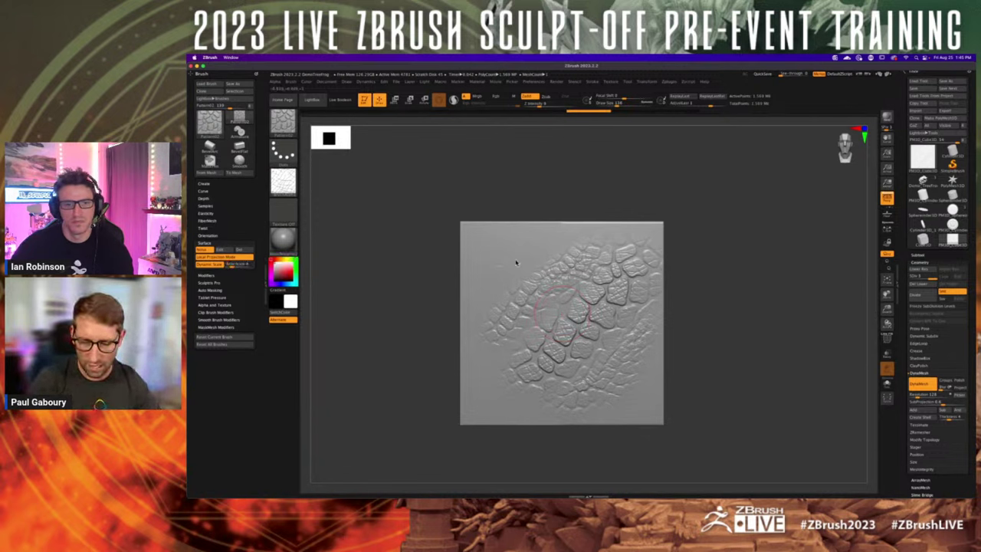
{"action": "mouse_move", "coordinate": [517, 263]}
{"action": "left_mouse_down"}
{"action": "mouse_move", "coordinate": [492, 280]}
{"action": "mouse_move", "coordinate": [513, 289]}
{"action": "mouse_move", "coordinate": [521, 350]}
{"action": "left_mouse_up"}
{"action": "mouse_move", "coordinate": [535, 331]}
{"action": "right_mouse_down"}
{"action": "mouse_move", "coordinate": [580, 328]}
{"action": "mouse_move", "coordinate": [548, 320]}
{"action": "mouse_move", "coordinate": [557, 316]}
{"action": "right_mouse_up"}
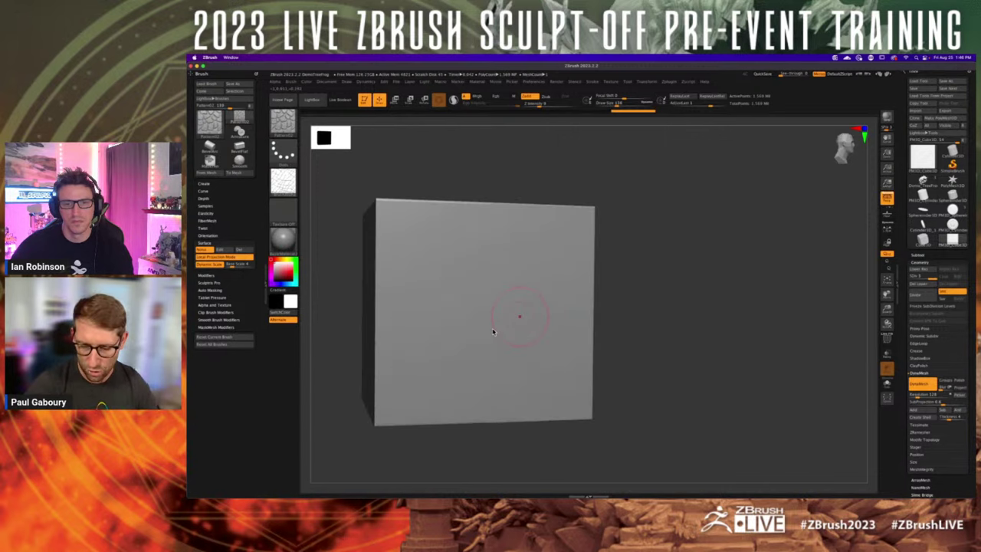
{"action": "mouse_move", "coordinate": [493, 330]}
{"action": "left_mouse_down"}
{"action": "mouse_move", "coordinate": [501, 312]}
{"action": "mouse_move", "coordinate": [450, 338]}
{"action": "mouse_move", "coordinate": [433, 272]}
{"action": "mouse_move", "coordinate": [414, 307]}
{"action": "mouse_move", "coordinate": [475, 314]}
{"action": "left_mouse_up"}
{"action": "mouse_move", "coordinate": [511, 377]}
{"action": "left_mouse_down"}
{"action": "mouse_move", "coordinate": [517, 356]}
{"action": "mouse_move", "coordinate": [505, 368]}
{"action": "mouse_move", "coordinate": [541, 389]}
{"action": "left_mouse_up"}
{"action": "left_click_drag", "start_coordinate": [422, 468], "coordinate": [477, 427]}
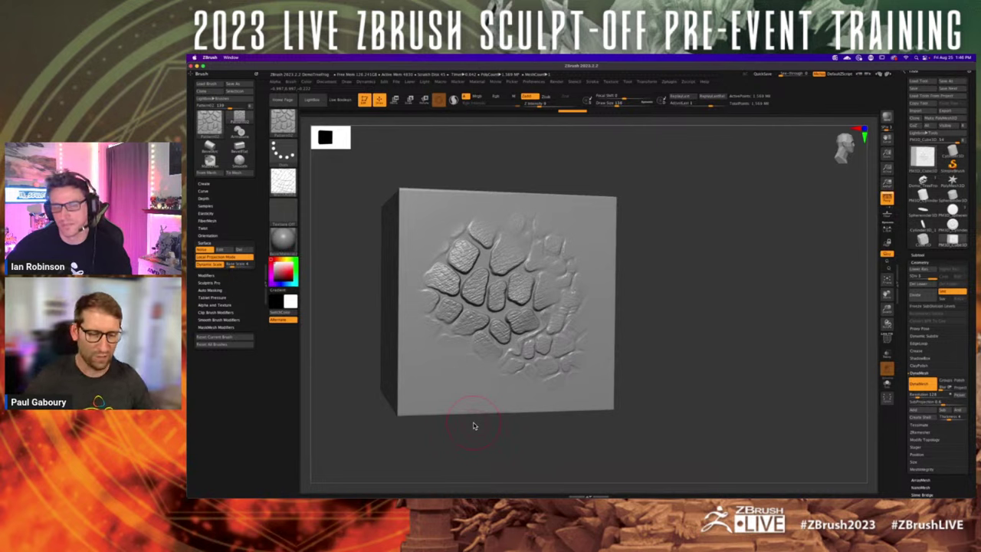
- Edit the brush's surface noise in NoiseMaker: reshape the noise curve, enlarge the noise scale, and raise the strength to a positive value
{"action": "left_click", "coordinate": [221, 250]}
{"action": "left_click", "coordinate": [231, 431]}
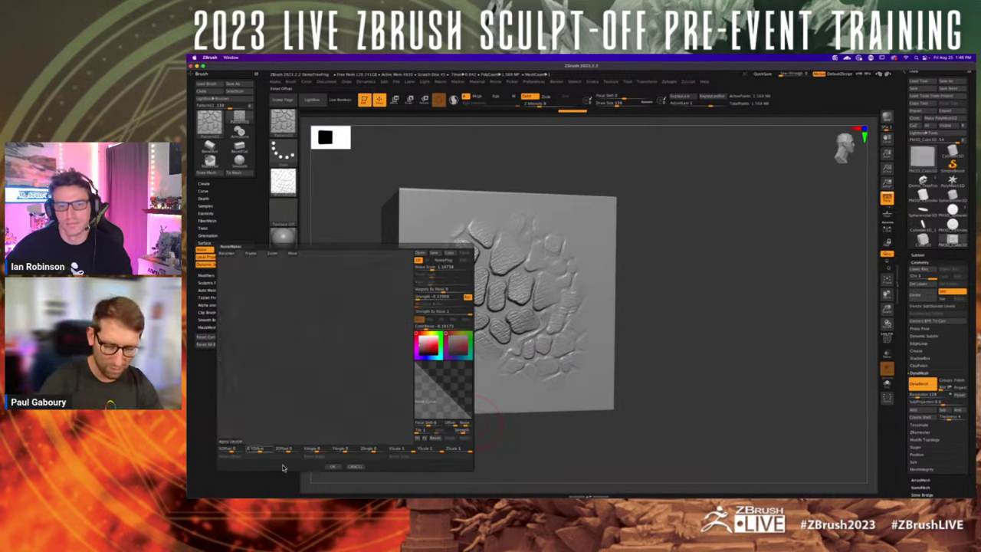
{"action": "left_click", "coordinate": [442, 384]}
{"action": "left_click_drag", "start_coordinate": [448, 379], "coordinate": [456, 378]}
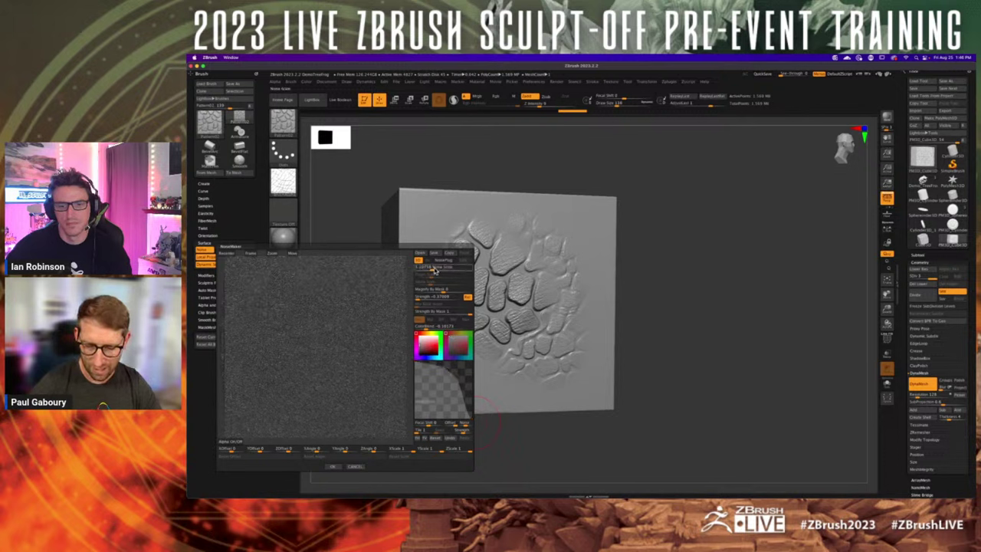
{"action": "left_click_drag", "start_coordinate": [433, 268], "coordinate": [453, 270]}
{"action": "left_click_drag", "start_coordinate": [421, 301], "coordinate": [451, 303]}
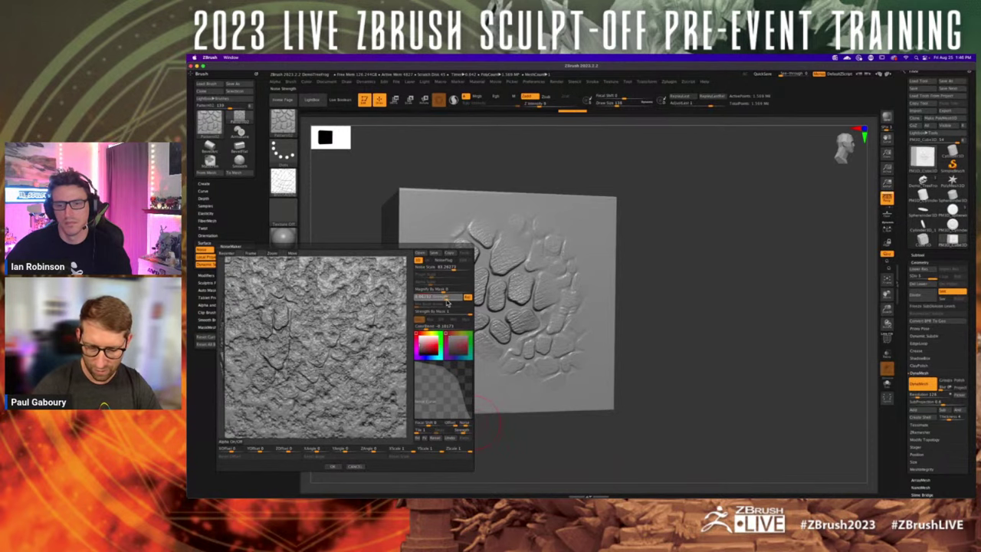
{"action": "left_click", "coordinate": [334, 467]}
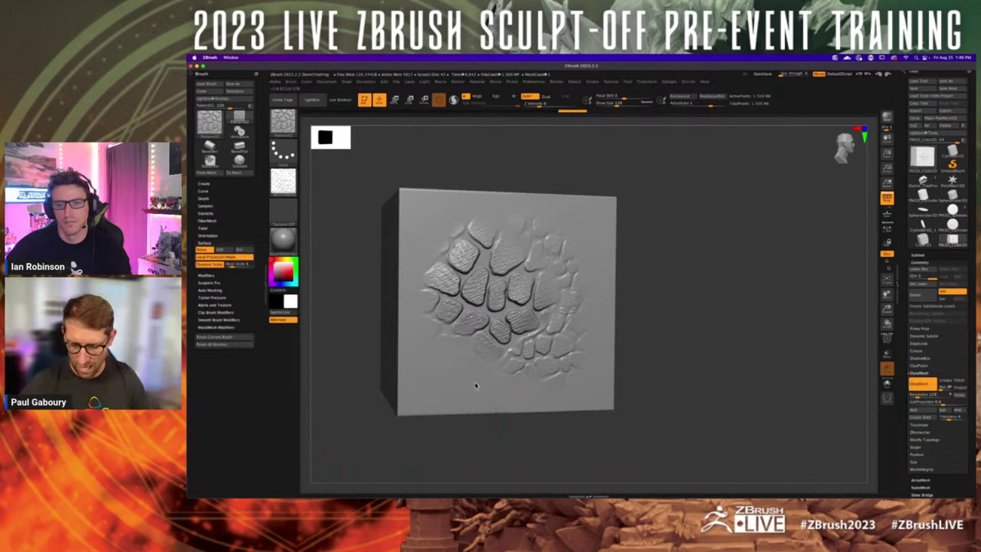
- Brush the modified noise over the area below and beside the large scales on the same face
{"action": "mouse_move", "coordinate": [424, 349]}
{"action": "left_mouse_down"}
{"action": "mouse_move", "coordinate": [502, 363]}
{"action": "mouse_move", "coordinate": [465, 376]}
{"action": "mouse_move", "coordinate": [443, 304]}
{"action": "left_mouse_up"}
{"action": "right_click_drag", "start_coordinate": [540, 359], "coordinate": [535, 384], "text": "ctrl"}
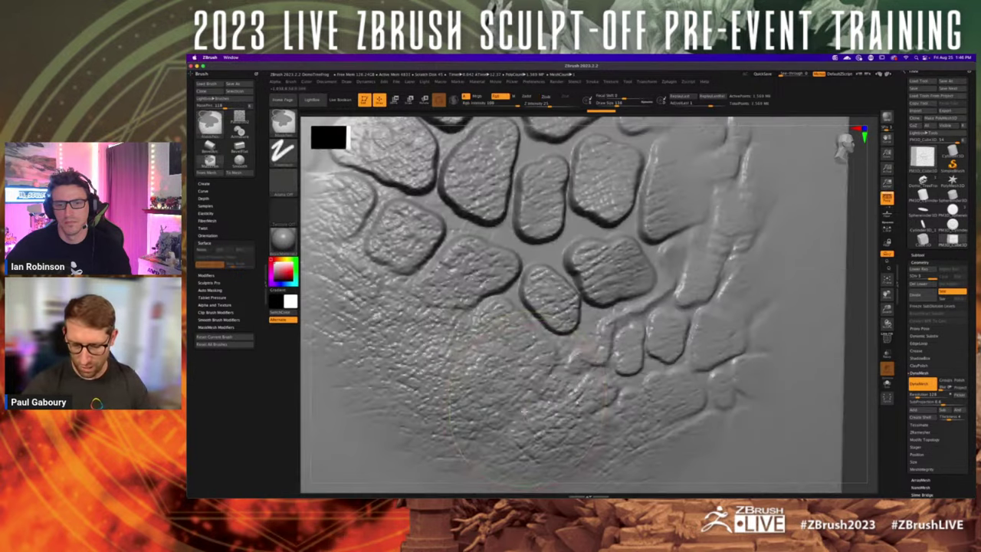
{"action": "right_click_drag", "start_coordinate": [525, 419], "coordinate": [557, 334], "text": "alt"}
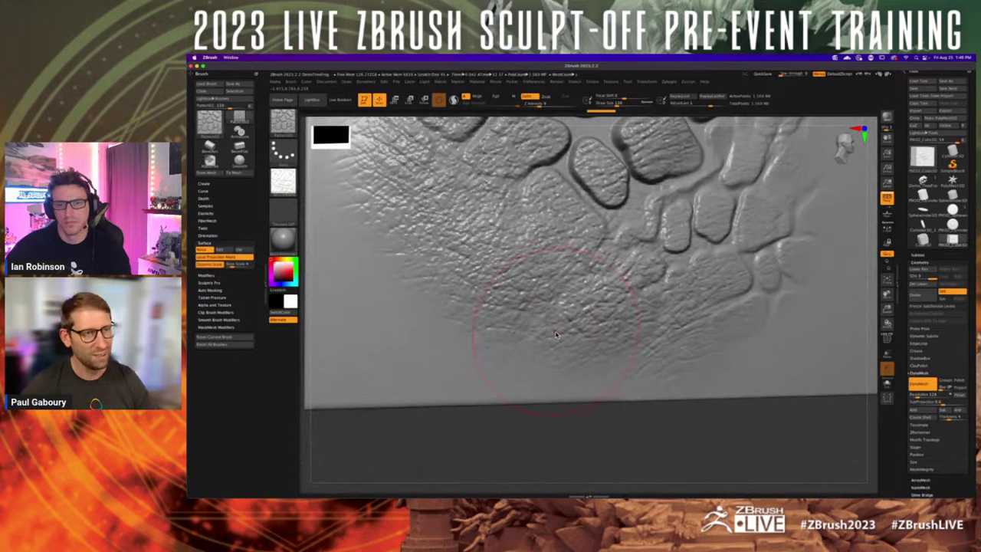
- Inspect the brush's alpha and its surface noise settings, leaving NoiseMaker without changes
{"action": "mouse_move", "coordinate": [288, 187]}
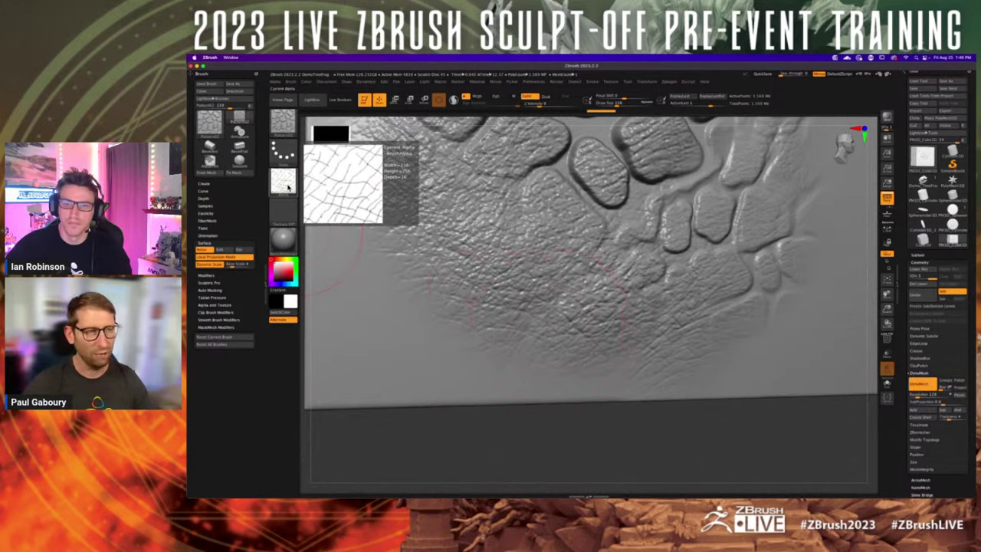
{"action": "left_click", "coordinate": [203, 250]}
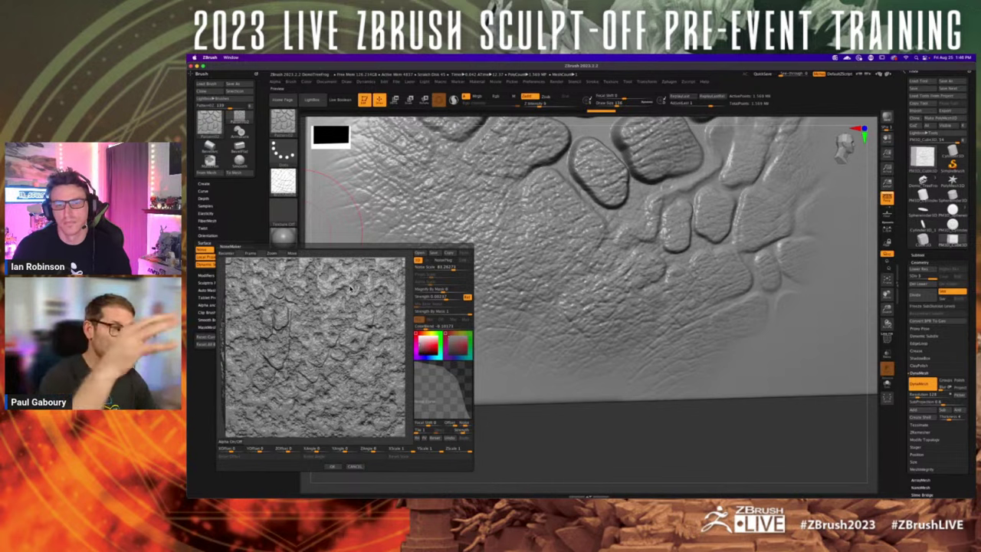
{"action": "left_click", "coordinate": [354, 466]}
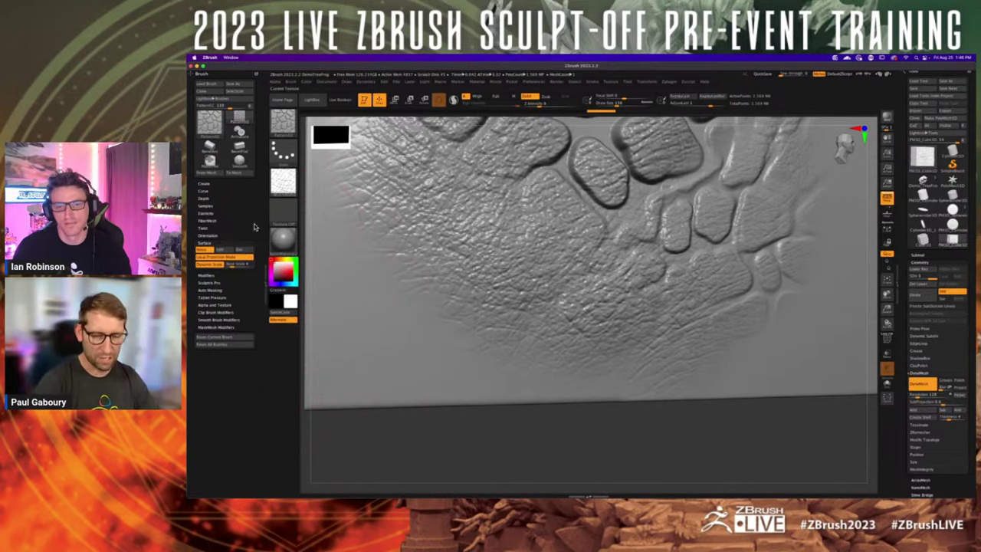
- Brush the wrinkled noise texture over the middle of the adjacent plain cube face, building up raised areas
{"action": "right_click_drag", "start_coordinate": [500, 320], "coordinate": [678, 368], "text": "ctrl"}
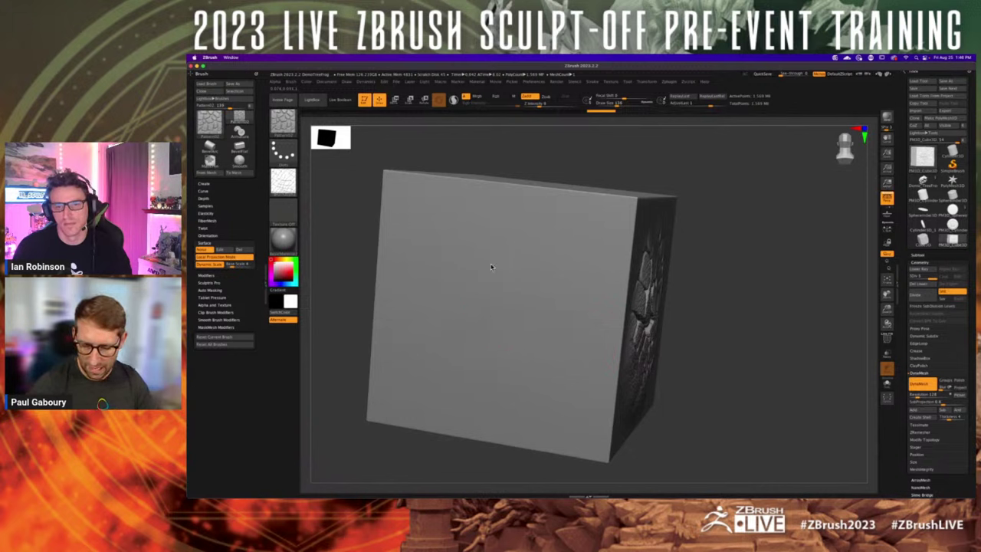
{"action": "mouse_move", "coordinate": [464, 331]}
{"action": "left_mouse_down"}
{"action": "mouse_move", "coordinate": [527, 349]}
{"action": "mouse_move", "coordinate": [541, 335]}
{"action": "mouse_move", "coordinate": [532, 297]}
{"action": "mouse_move", "coordinate": [550, 365]}
{"action": "left_mouse_up"}
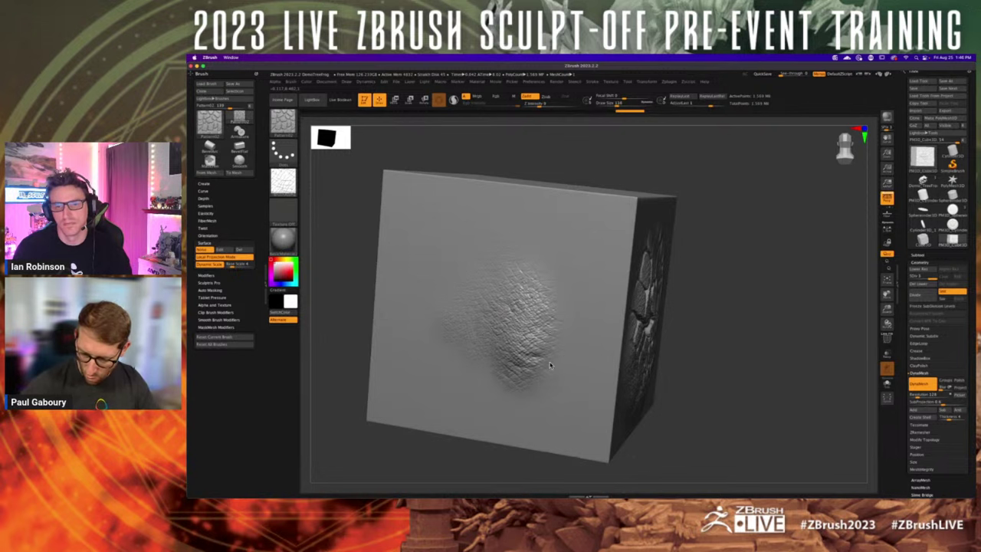
{"action": "mouse_move", "coordinate": [458, 386]}
{"action": "left_mouse_down"}
{"action": "mouse_move", "coordinate": [434, 354]}
{"action": "mouse_move", "coordinate": [447, 350]}
{"action": "mouse_move", "coordinate": [471, 404]}
{"action": "mouse_move", "coordinate": [560, 254]}
{"action": "mouse_move", "coordinate": [512, 256]}
{"action": "mouse_move", "coordinate": [518, 263]}
{"action": "mouse_move", "coordinate": [464, 237]}
{"action": "mouse_move", "coordinate": [487, 272]}
{"action": "mouse_move", "coordinate": [466, 263]}
{"action": "mouse_move", "coordinate": [460, 306]}
{"action": "left_mouse_up"}
{"action": "right_click_drag", "start_coordinate": [482, 324], "coordinate": [446, 310]}
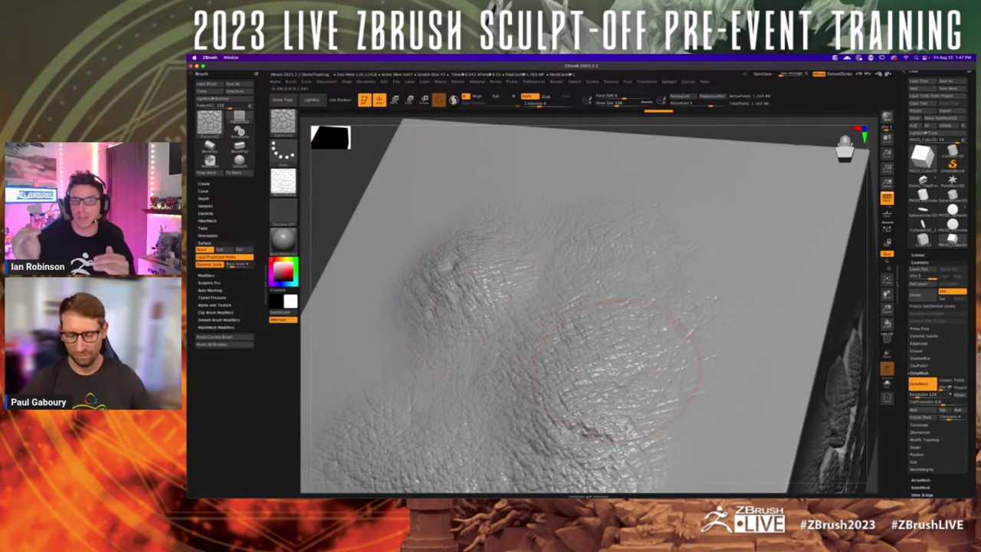
{"action": "right_click_drag", "start_coordinate": [617, 371], "coordinate": [539, 348], "text": "ctrl"}
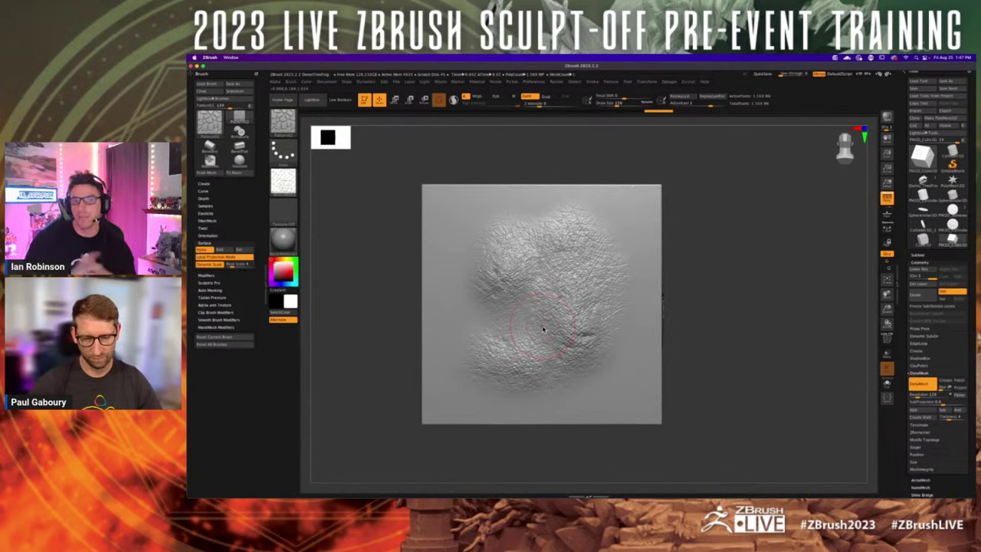
- Enable the brush's Depth Mask and texture the left edge and upper part of the same face
{"action": "left_click", "coordinate": [205, 199]}
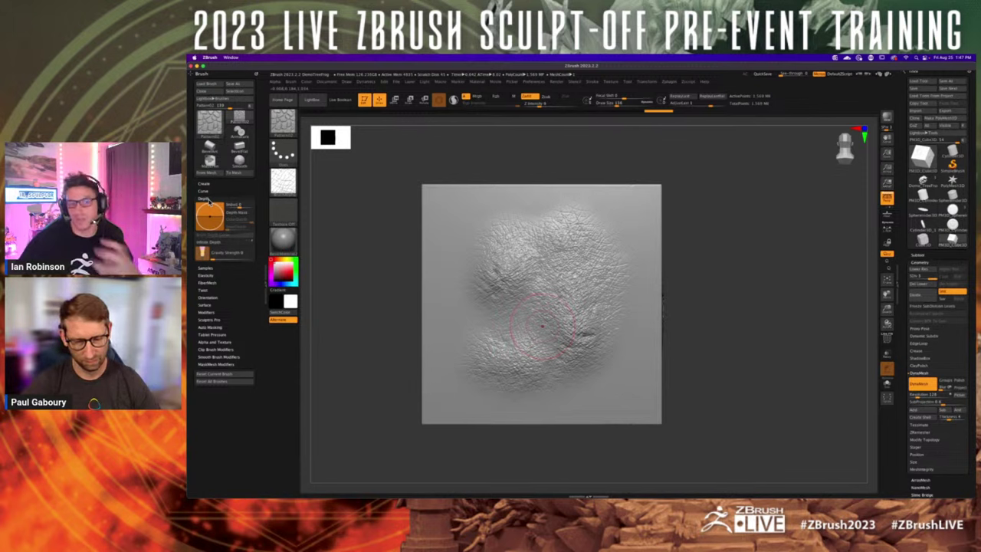
{"action": "left_click", "coordinate": [238, 215]}
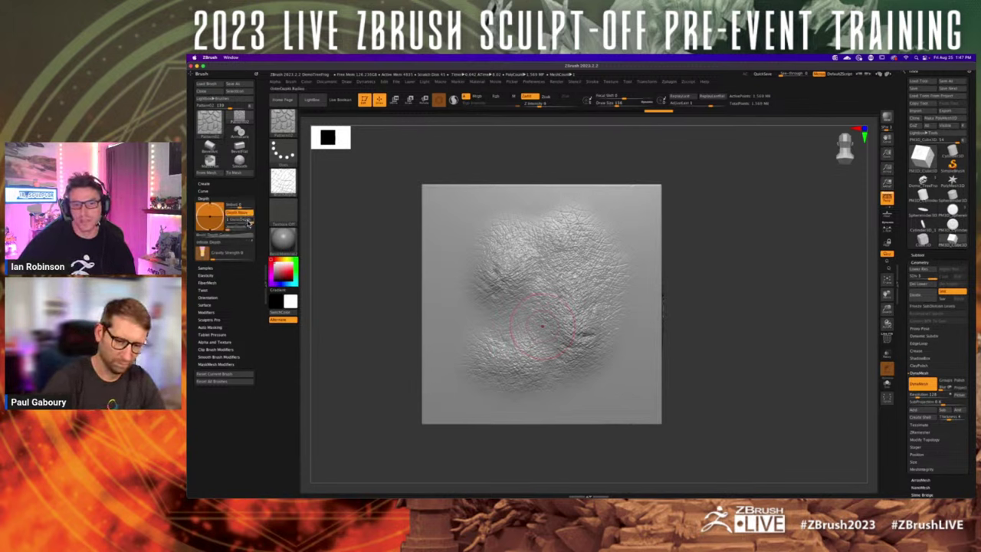
{"action": "key", "text": "ctrl"}
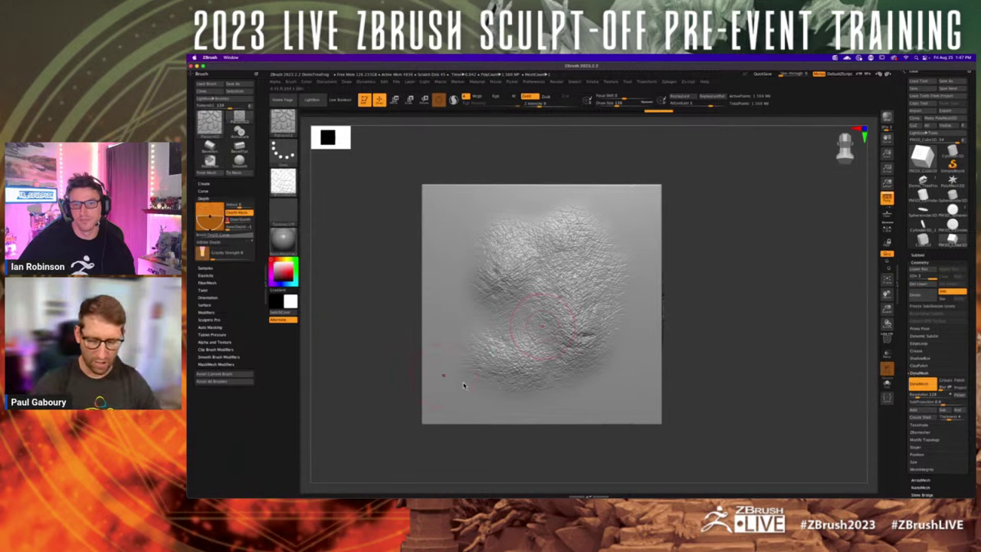
{"action": "right_click_drag", "start_coordinate": [438, 344], "coordinate": [431, 353]}
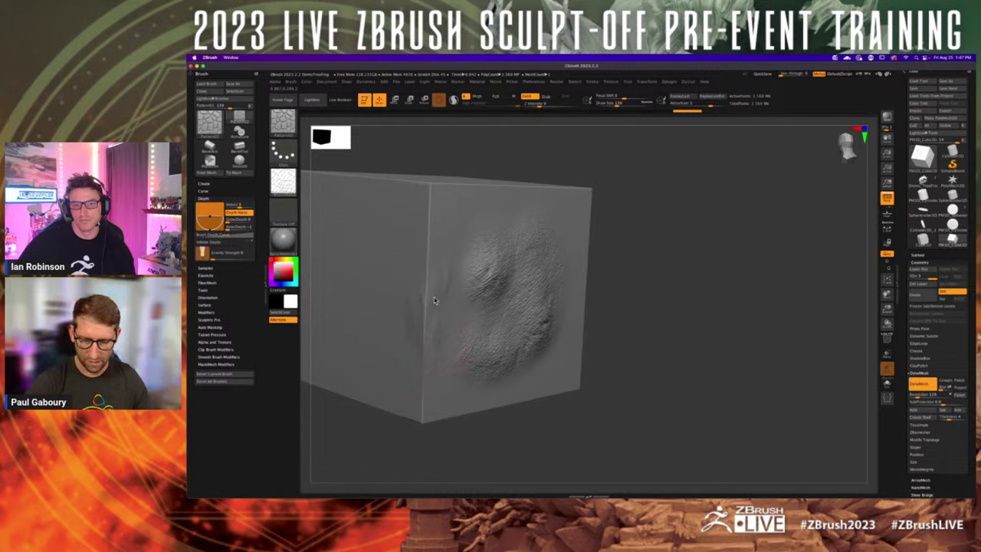
{"action": "right_click_drag", "start_coordinate": [419, 272], "coordinate": [467, 268]}
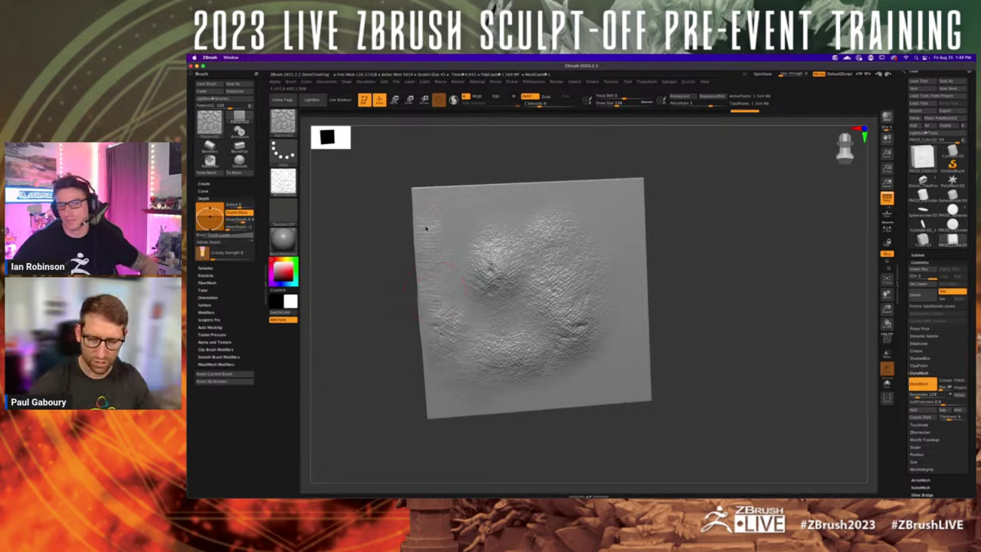
{"action": "left_click_drag", "start_coordinate": [457, 245], "coordinate": [435, 231]}
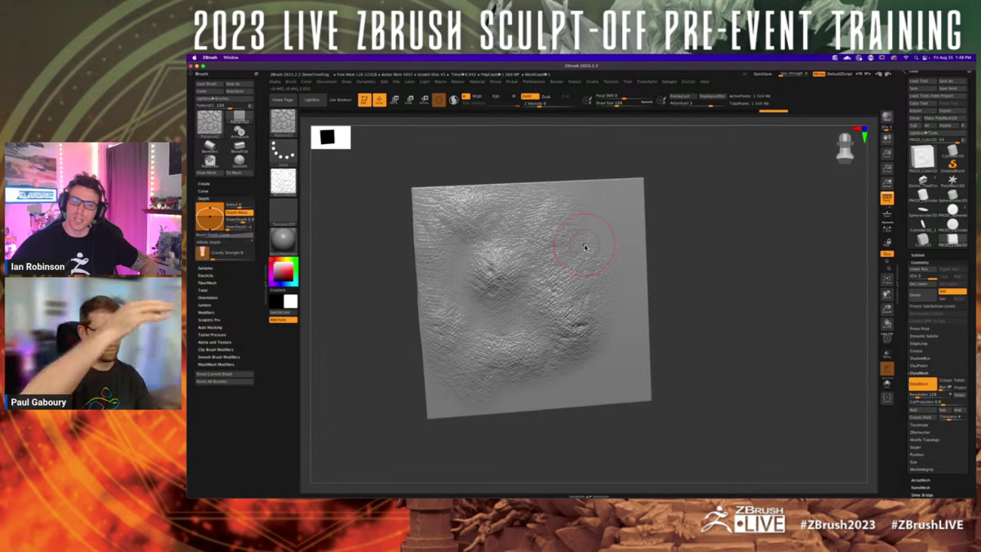
- Turn off the brush's Depth Mask and face the textured side of the cube straight on
{"action": "mouse_move", "coordinate": [549, 342]}
{"action": "right_mouse_down", "text": "alt"}
{"action": "mouse_move", "coordinate": [558, 351]}
{"action": "mouse_move", "coordinate": [537, 343]}
{"action": "right_mouse_up", "text": "alt"}
{"action": "left_click", "coordinate": [240, 212]}
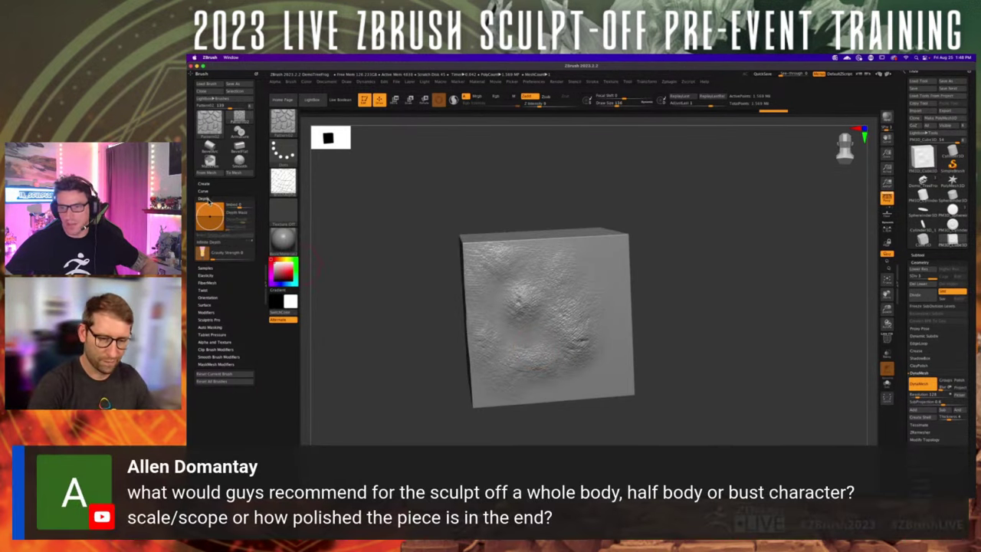
{"action": "right_click_drag", "start_coordinate": [557, 364], "coordinate": [557, 335], "text": "alt"}
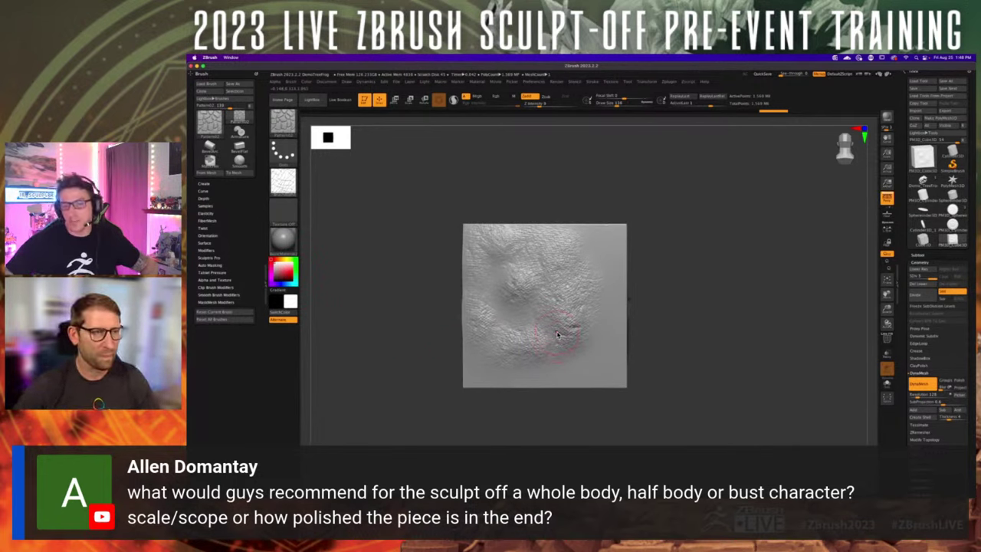
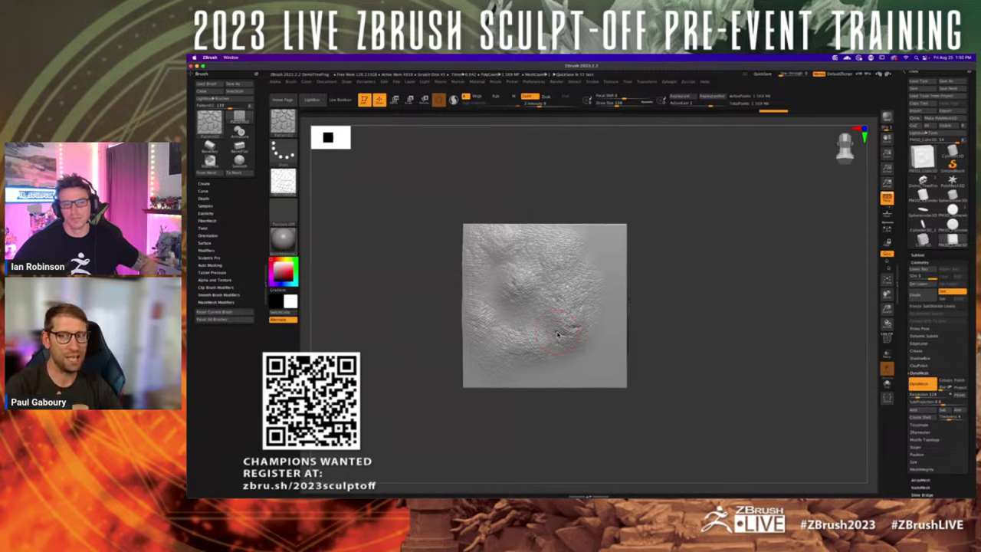
- Open the Mannequin folder among the LightBox projects
{"action": "key", "text": "comma"}
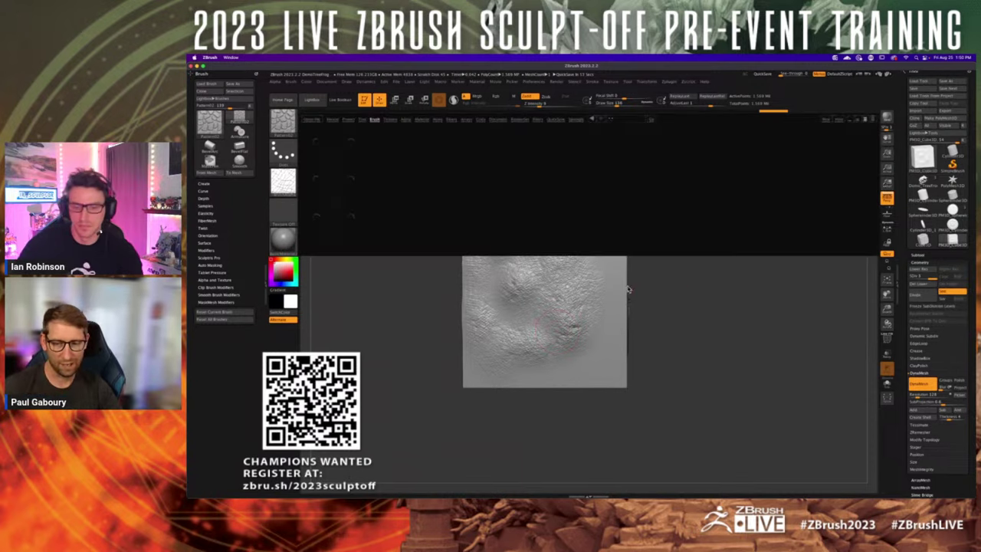
{"action": "left_click", "coordinate": [349, 120]}
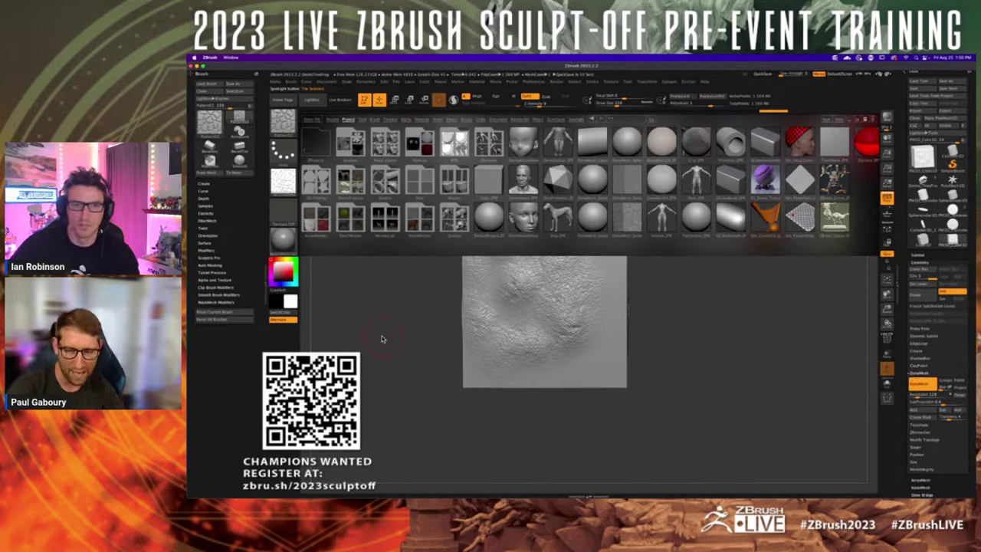
{"action": "double_click", "coordinate": [385, 219]}
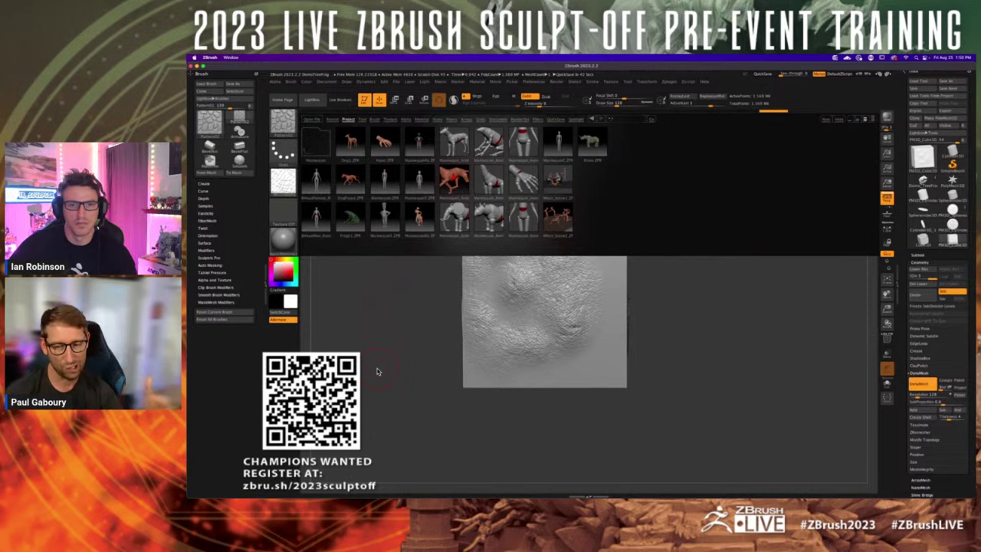
- Load the single standing mannequin project and flatten the document background by setting the gradient range to 0
{"action": "double_click", "coordinate": [389, 187]}
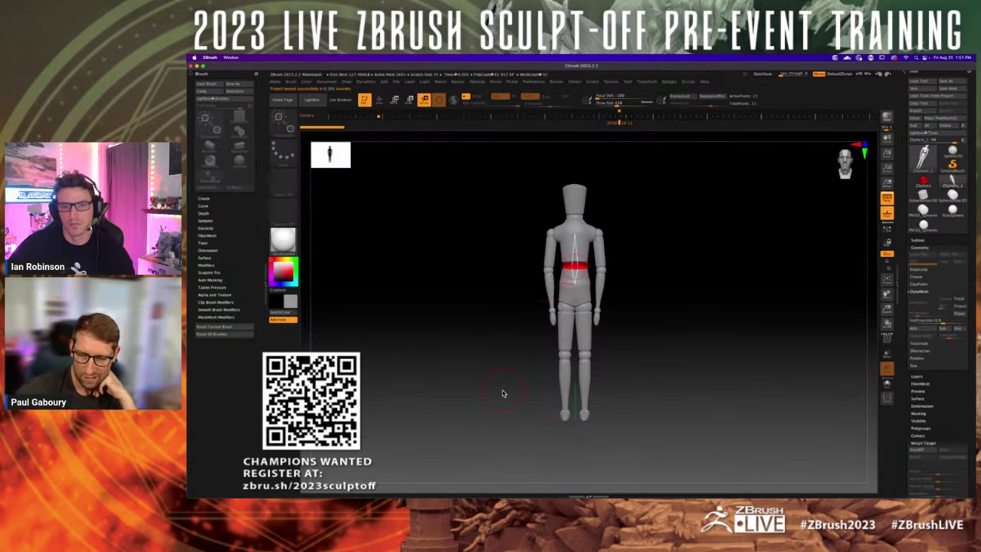
{"action": "left_click", "coordinate": [329, 81]}
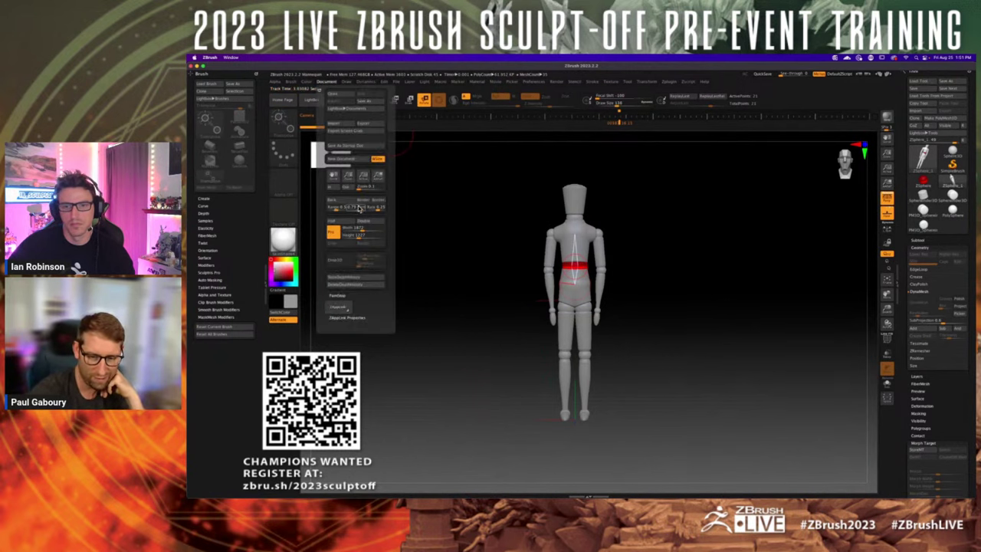
{"action": "left_click", "coordinate": [335, 211]}
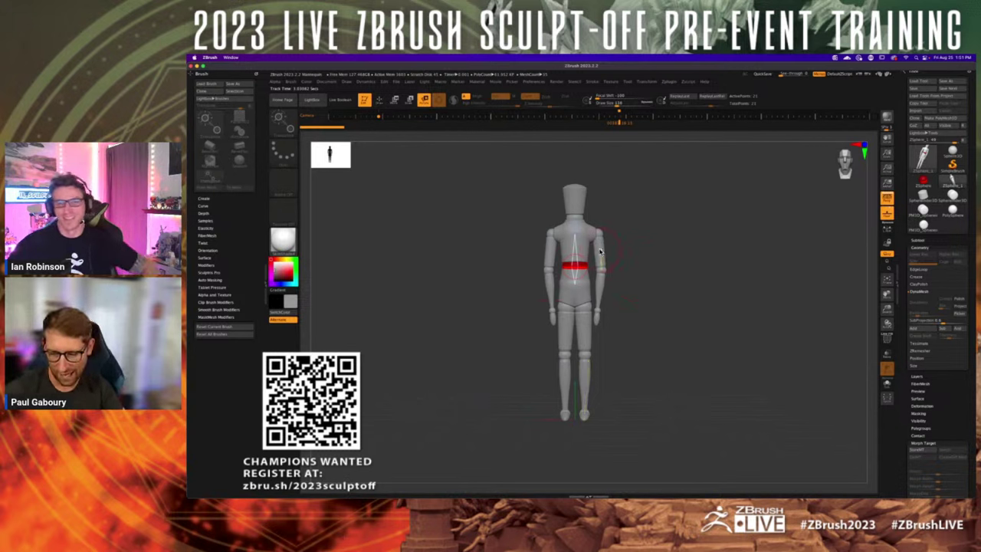
- Pose the mannequin by rotating its arms outward, tilting the torso and swinging one leg out to the side
{"action": "left_click_drag", "start_coordinate": [601, 252], "coordinate": [617, 232]}
{"action": "left_click_drag", "start_coordinate": [554, 249], "coordinate": [582, 243]}
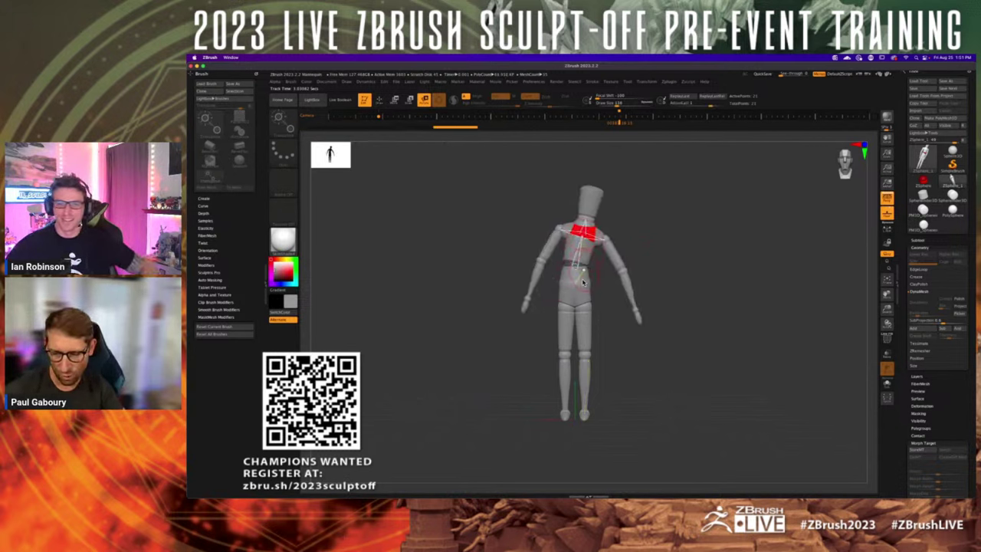
{"action": "mouse_move", "coordinate": [577, 278]}
{"action": "left_mouse_down"}
{"action": "mouse_move", "coordinate": [584, 280]}
{"action": "mouse_move", "coordinate": [572, 284]}
{"action": "left_mouse_up"}
{"action": "left_click_drag", "start_coordinate": [598, 325], "coordinate": [612, 310]}
{"action": "left_click_drag", "start_coordinate": [566, 349], "coordinate": [641, 309]}
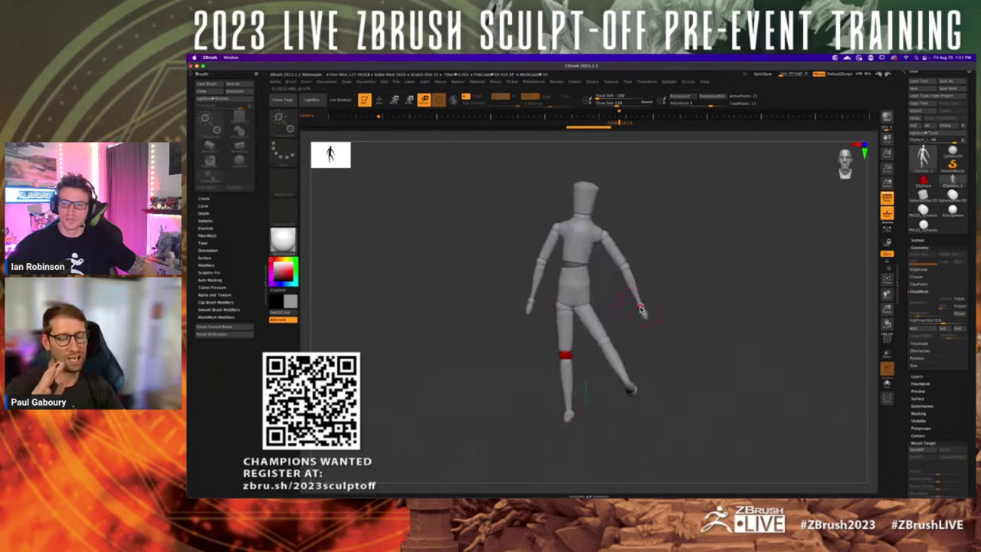
- Resize the document to a tall portrait format, width 800 and height 1500, with proportions unconstrained
{"action": "left_click", "coordinate": [326, 81]}
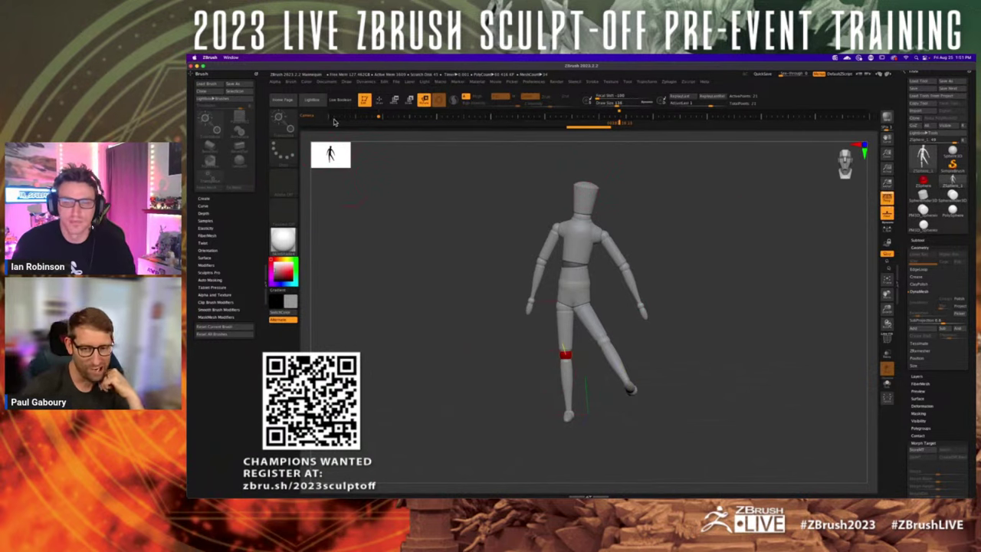
{"action": "left_click", "coordinate": [328, 81]}
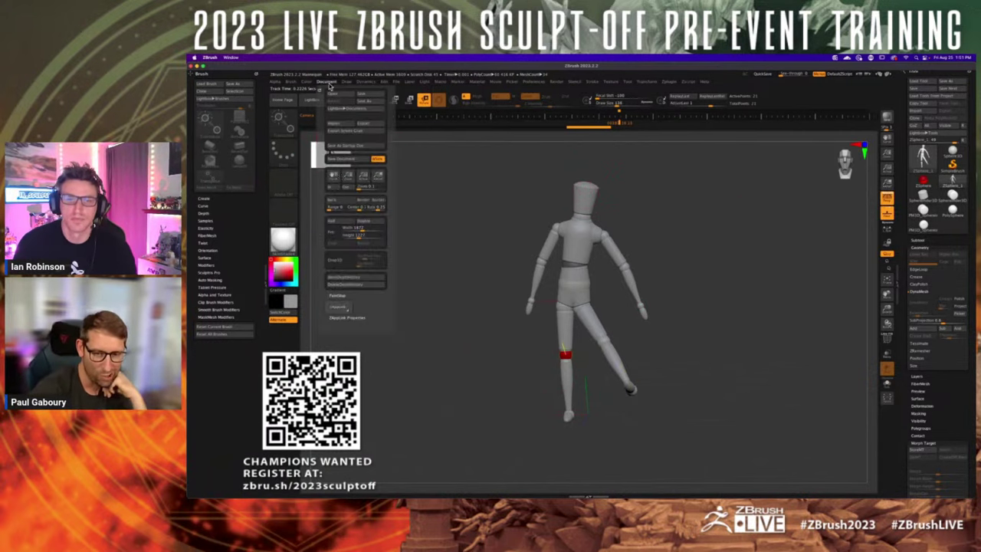
{"action": "left_click", "coordinate": [361, 236]}
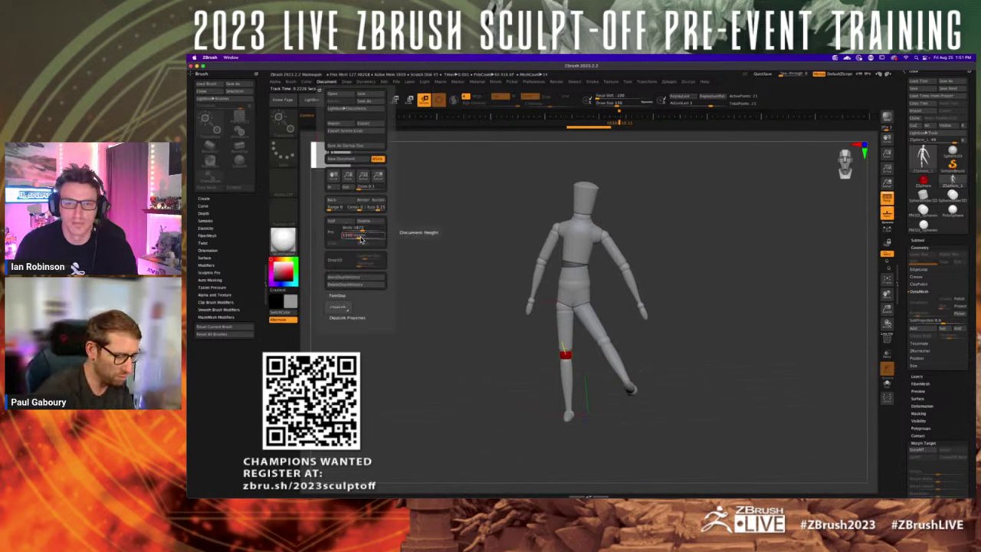
{"action": "left_click", "coordinate": [363, 229]}
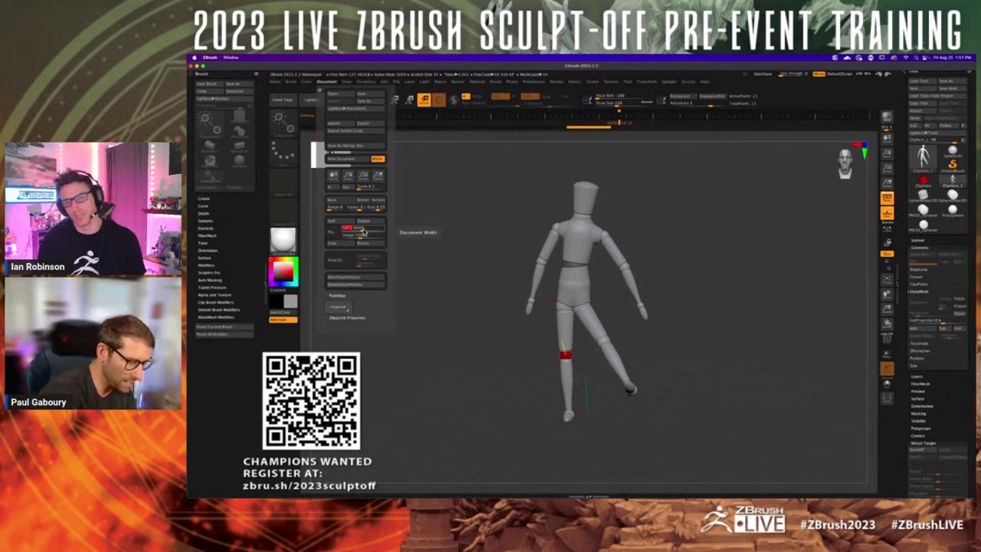
{"action": "type", "text": "1"}
{"action": "key", "text": "Return"}
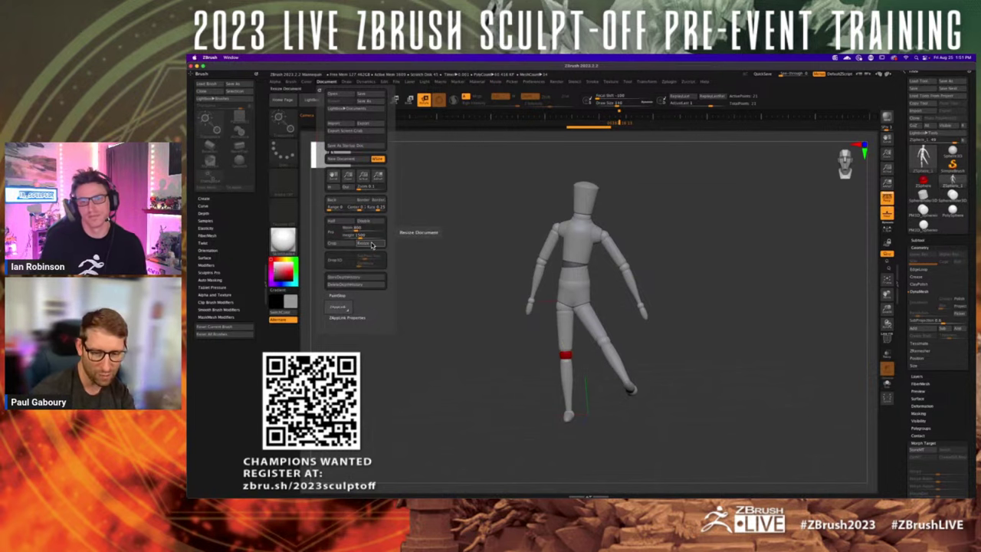
{"action": "left_click", "coordinate": [364, 243]}
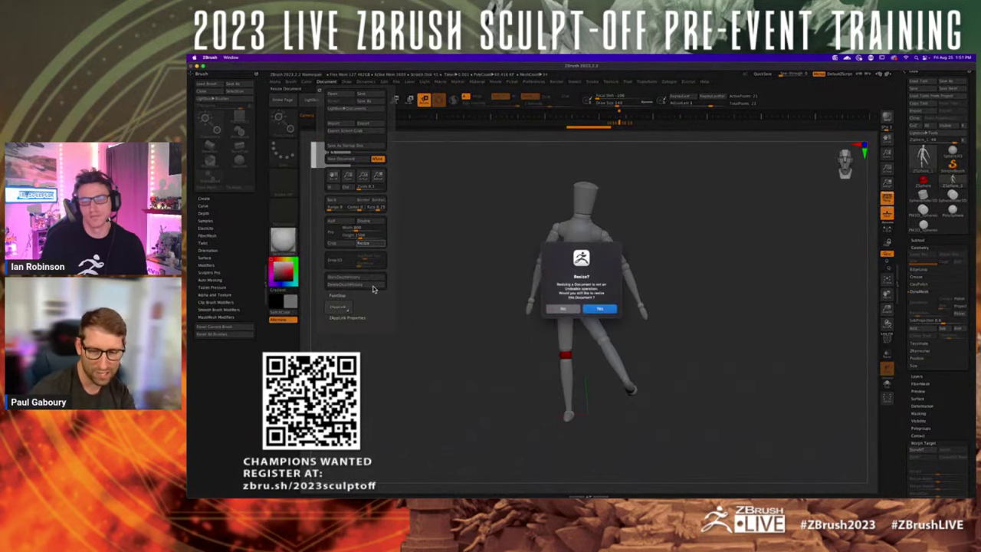
{"action": "left_click", "coordinate": [601, 310]}
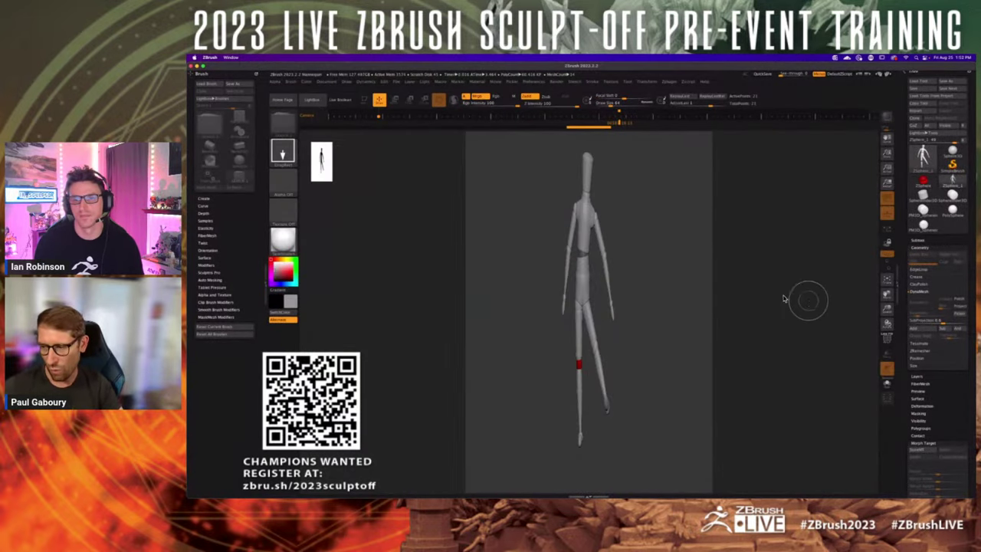
- Fit the tall document on screen, clear the stretched figure, redraw the mannequin on the canvas and make it editable
{"action": "left_click_drag", "start_coordinate": [887, 151], "coordinate": [888, 159]}
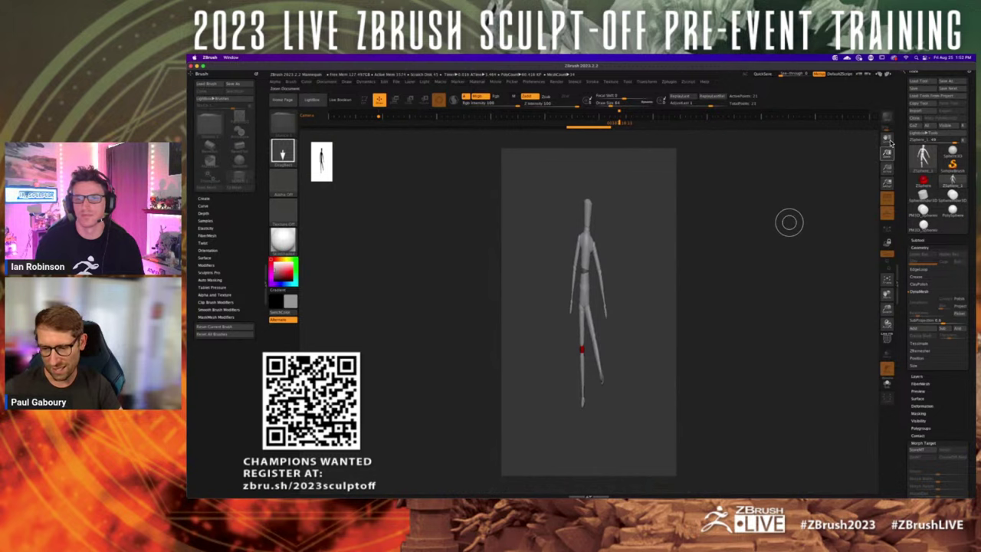
{"action": "key", "text": "ctrl+n"}
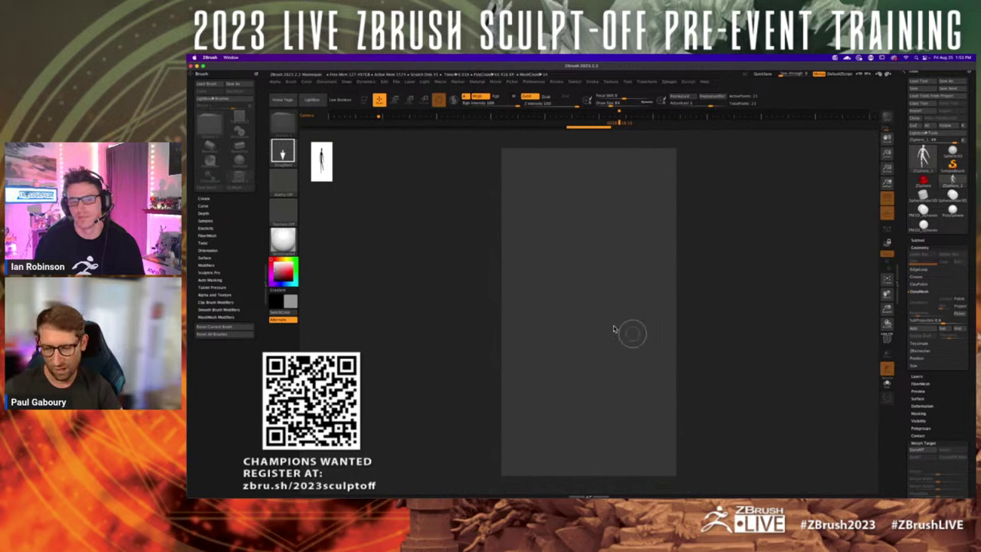
{"action": "mouse_move", "coordinate": [582, 296]}
{"action": "left_mouse_down"}
{"action": "mouse_move", "coordinate": [585, 420]}
{"action": "mouse_move", "coordinate": [656, 405]}
{"action": "left_mouse_up"}
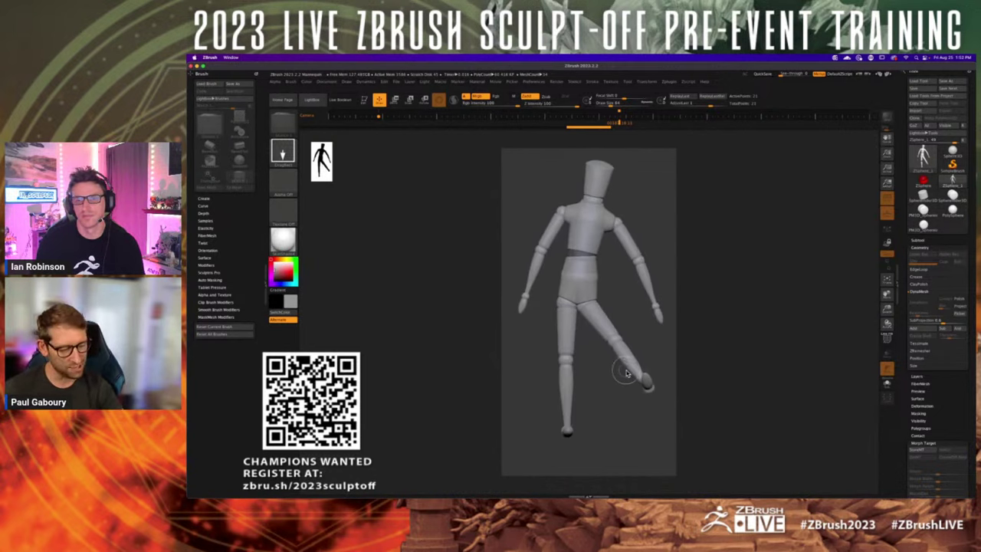
{"action": "key", "text": "t"}
{"action": "right_click_drag", "start_coordinate": [629, 284], "coordinate": [636, 428], "text": "alt"}
{"action": "right_click_drag", "start_coordinate": [633, 357], "coordinate": [616, 357], "text": "ctrl"}
{"action": "left_click_drag", "start_coordinate": [617, 357], "coordinate": [630, 344]}
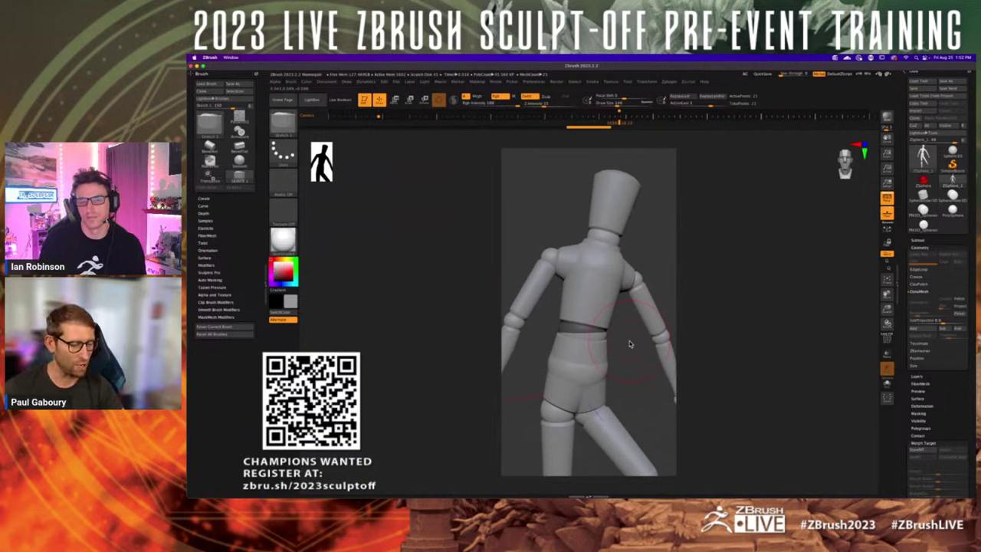
- Rotate one of the mannequin's forearms across the hips, straighten the torso and hang the other arm down
{"action": "key", "text": "r"}
{"action": "left_click_drag", "start_coordinate": [540, 285], "coordinate": [617, 310]}
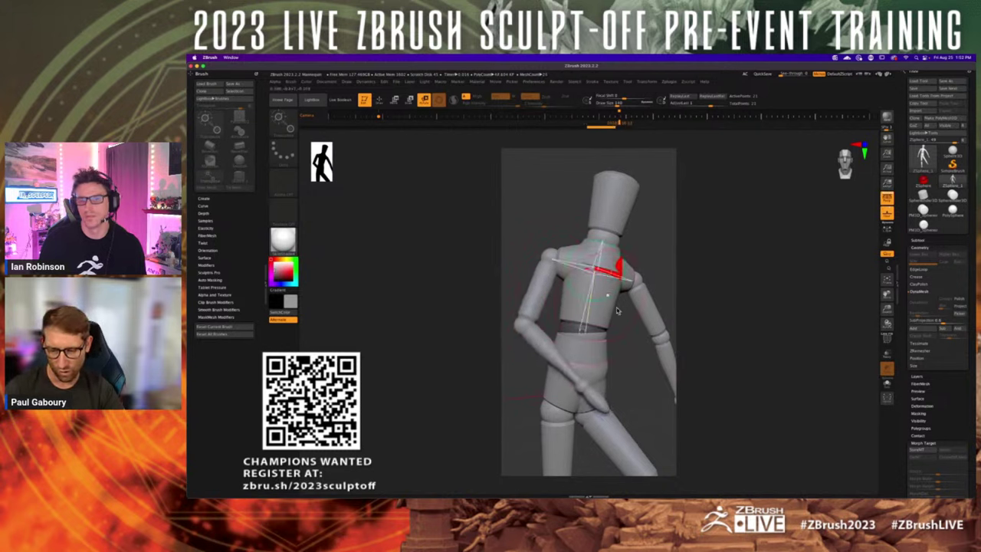
{"action": "key", "text": "ctrl+z"}
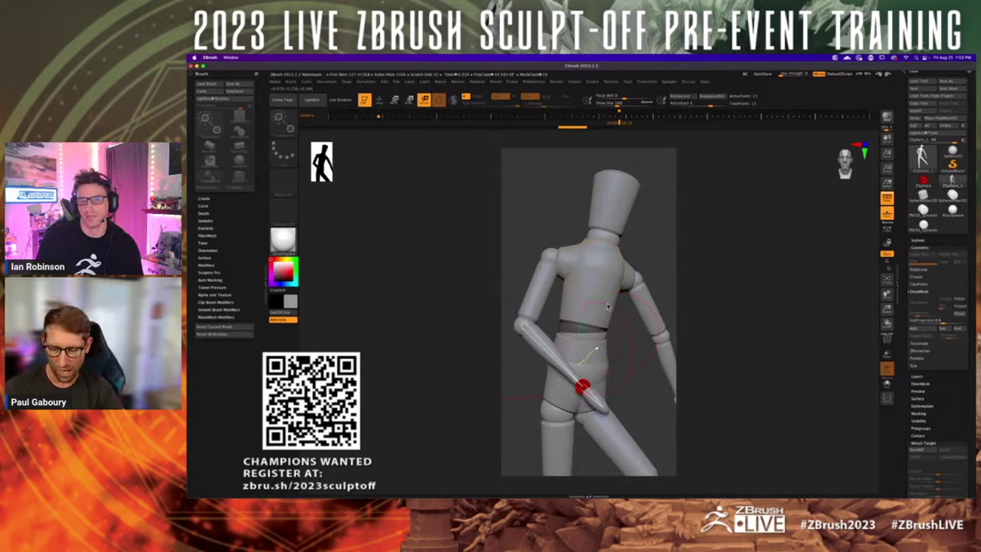
{"action": "left_click_drag", "start_coordinate": [601, 292], "coordinate": [591, 296]}
{"action": "left_click_drag", "start_coordinate": [654, 322], "coordinate": [637, 330]}
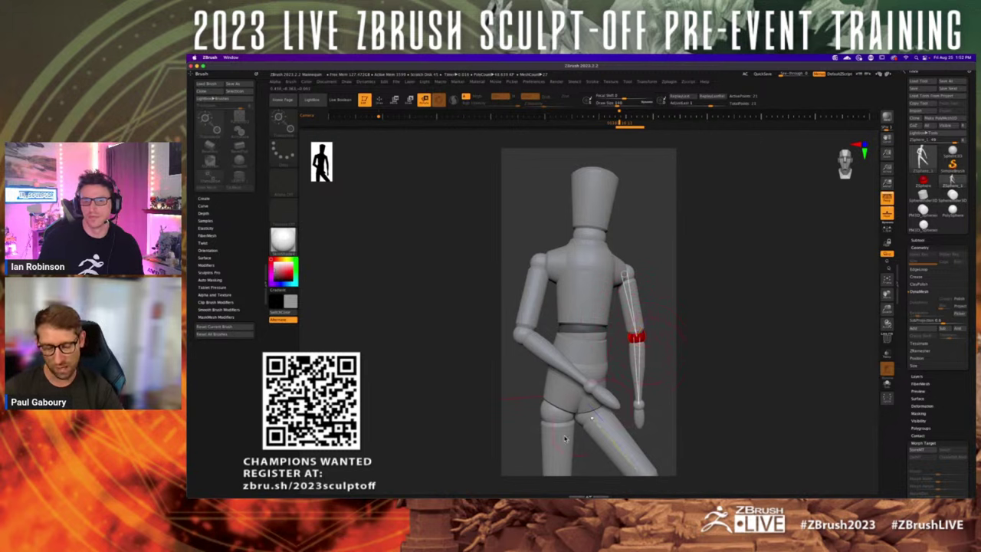
- Spread the mannequin's legs slightly wider and lean its torso and head to one side
{"action": "left_click_drag", "start_coordinate": [565, 438], "coordinate": [547, 448]}
{"action": "left_click_drag", "start_coordinate": [618, 443], "coordinate": [633, 443]}
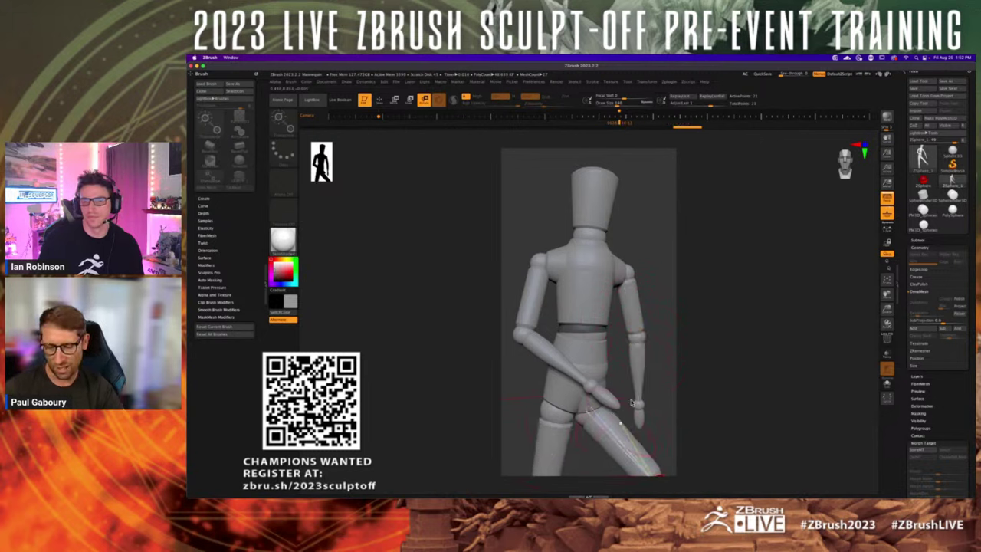
{"action": "left_click_drag", "start_coordinate": [590, 298], "coordinate": [595, 293]}
{"action": "left_click_drag", "start_coordinate": [605, 214], "coordinate": [607, 256]}
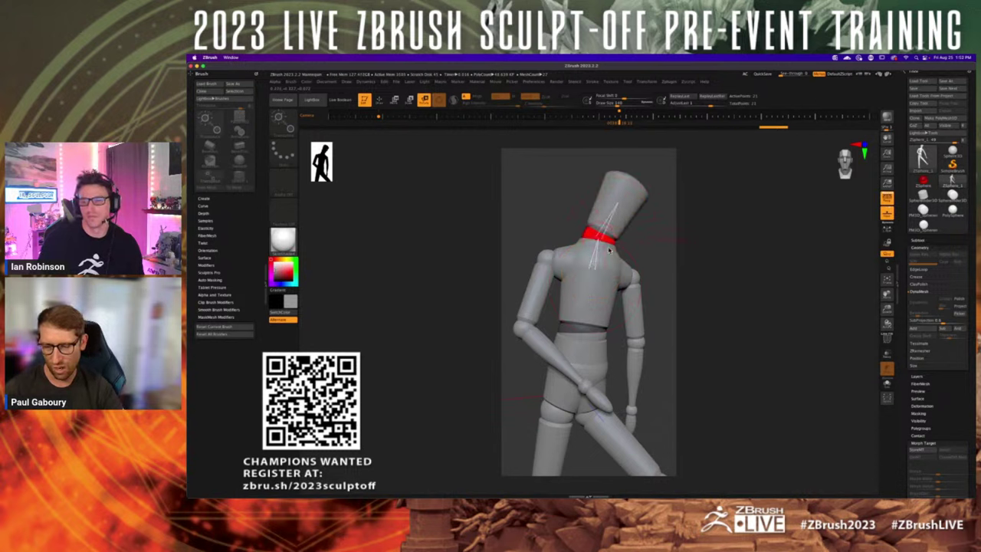
- Frame the mannequin's upper body closely and store that view as a camera
{"action": "mouse_move", "coordinate": [610, 251]}
{"action": "right_mouse_down", "text": "ctrl"}
{"action": "mouse_move", "coordinate": [644, 340]}
{"action": "mouse_move", "coordinate": [630, 275]}
{"action": "right_mouse_up", "text": "ctrl"}
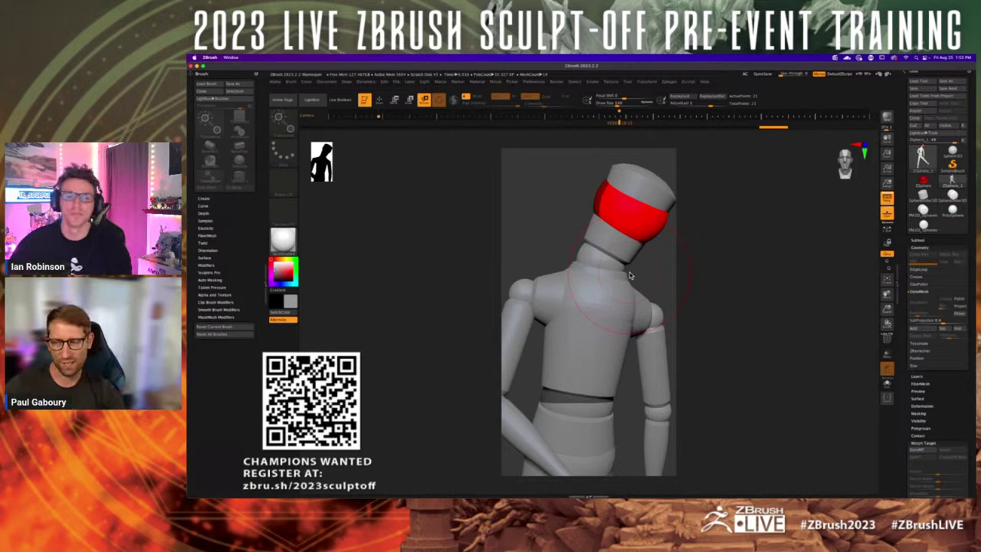
{"action": "left_click", "coordinate": [347, 81]}
{"action": "scroll", "coordinate": [401, 404], "scroll_direction": "down", "scroll_amount": 3}
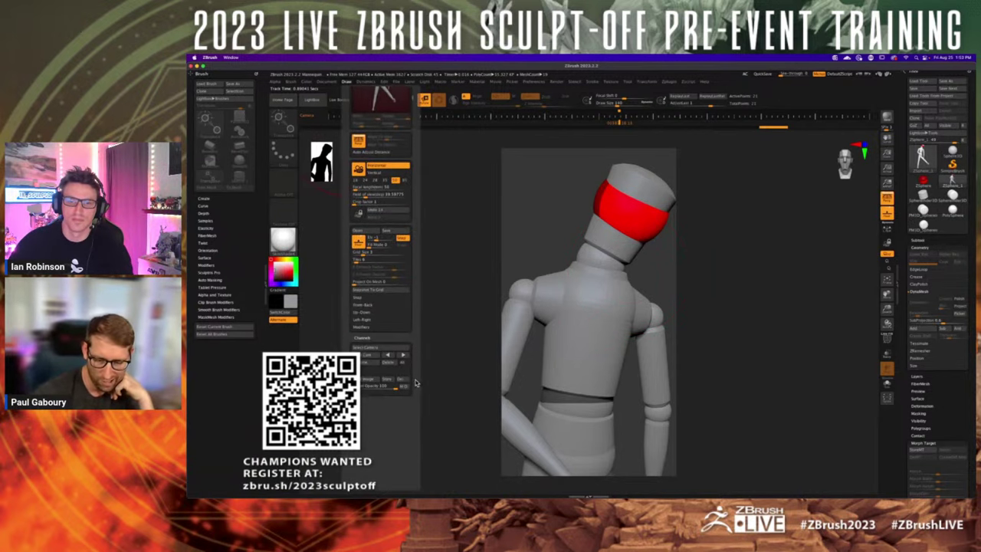
{"action": "left_click", "coordinate": [375, 359]}
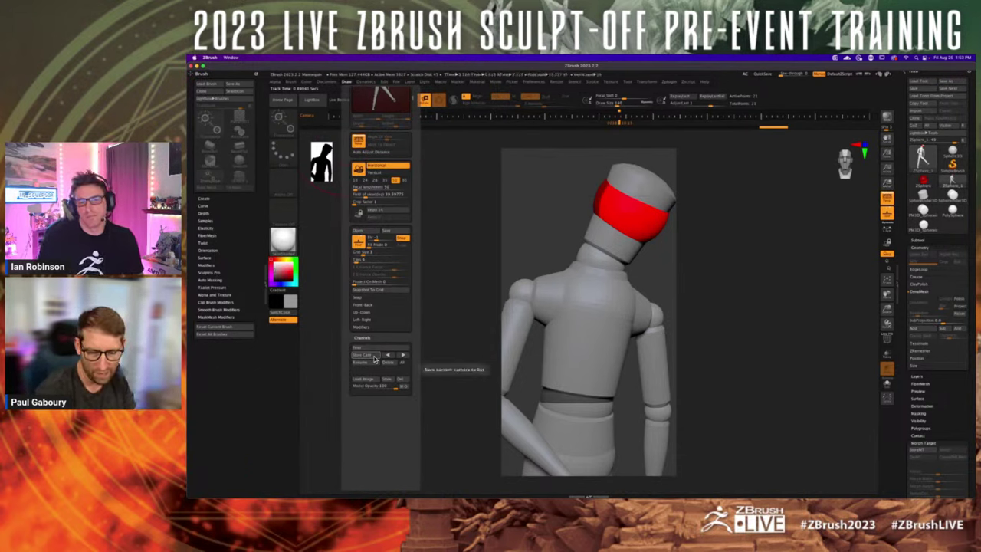
- Turn the view to the whole figure, and recall the stored upper-body camera from the camera list
{"action": "mouse_move", "coordinate": [689, 350]}
{"action": "right_mouse_down", "text": "ctrl"}
{"action": "mouse_move", "coordinate": [632, 356]}
{"action": "mouse_move", "coordinate": [619, 287]}
{"action": "mouse_move", "coordinate": [613, 330]}
{"action": "mouse_move", "coordinate": [606, 326]}
{"action": "mouse_move", "coordinate": [641, 326]}
{"action": "right_mouse_up", "text": "ctrl"}
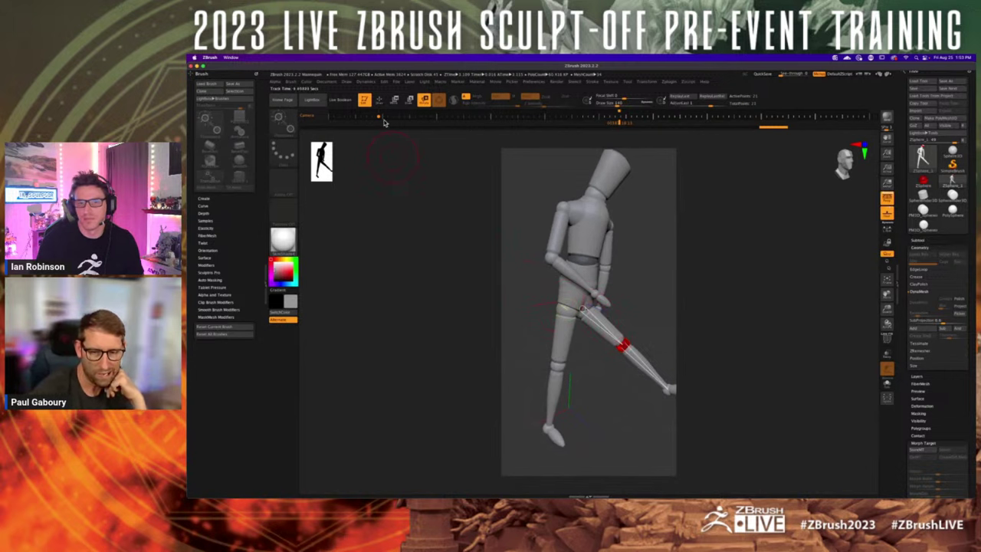
{"action": "left_click", "coordinate": [305, 82]}
{"action": "mouse_move", "coordinate": [347, 83]}
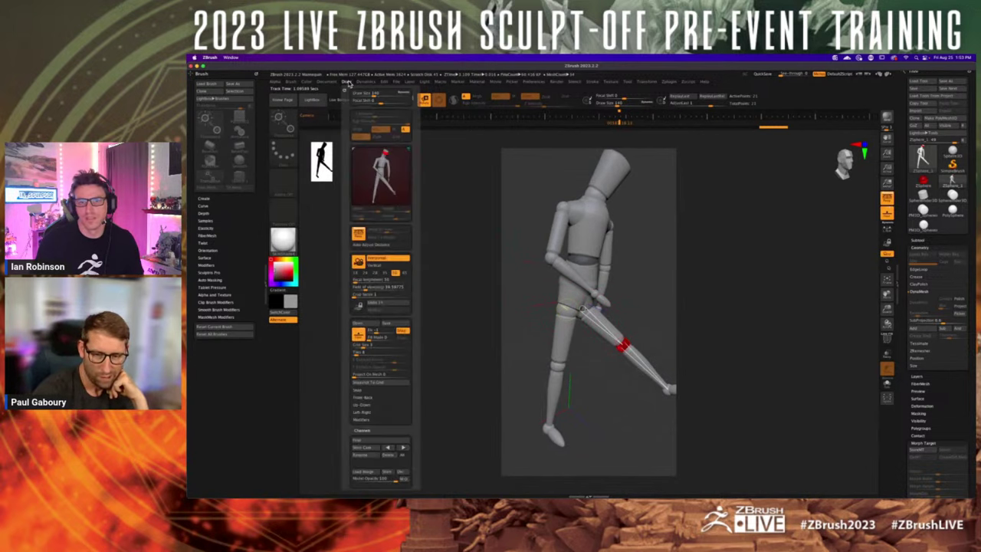
{"action": "left_click", "coordinate": [380, 443]}
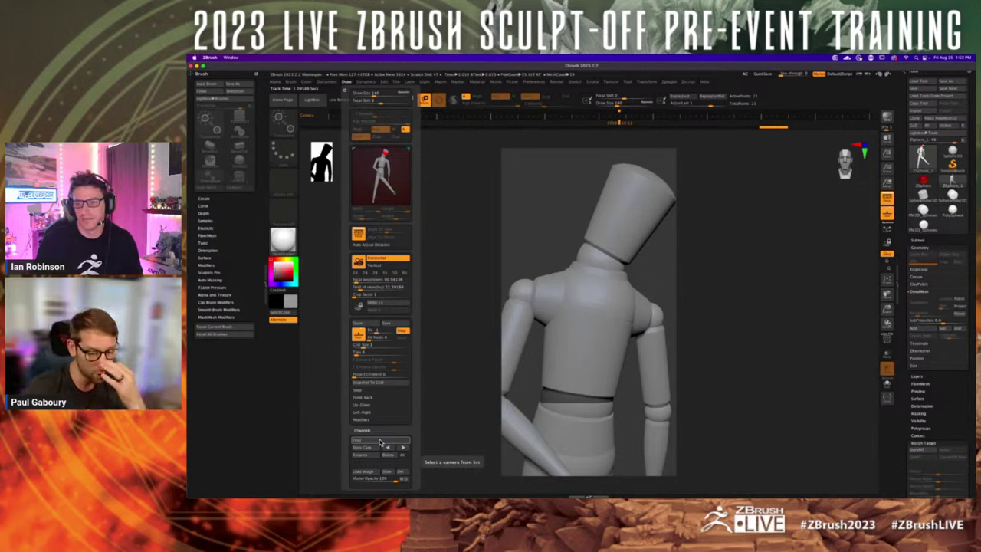
- Refit the document to the window size, redraw the mannequin on the empty canvas and make it editable
{"action": "mouse_move", "coordinate": [330, 83]}
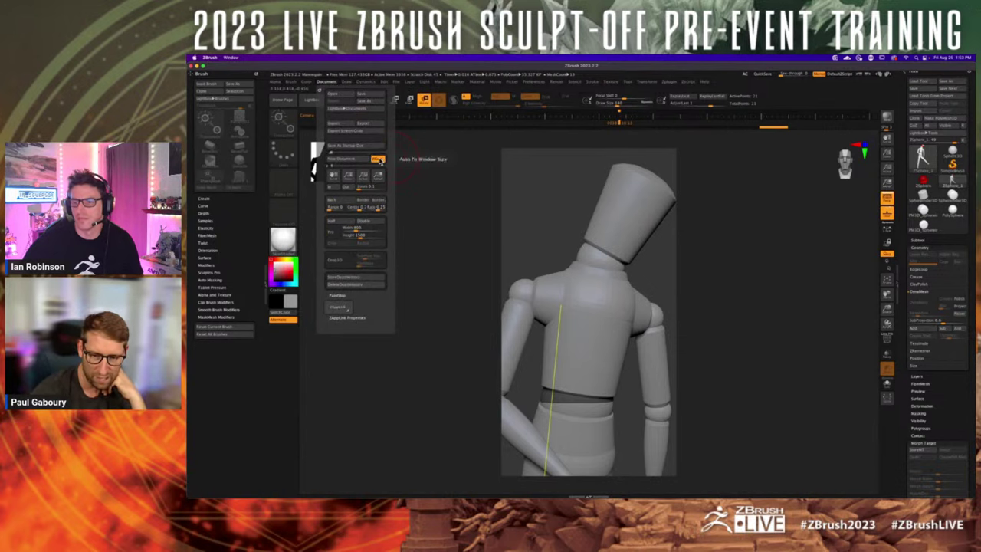
{"action": "left_click", "coordinate": [377, 159]}
{"action": "left_click", "coordinate": [587, 219]}
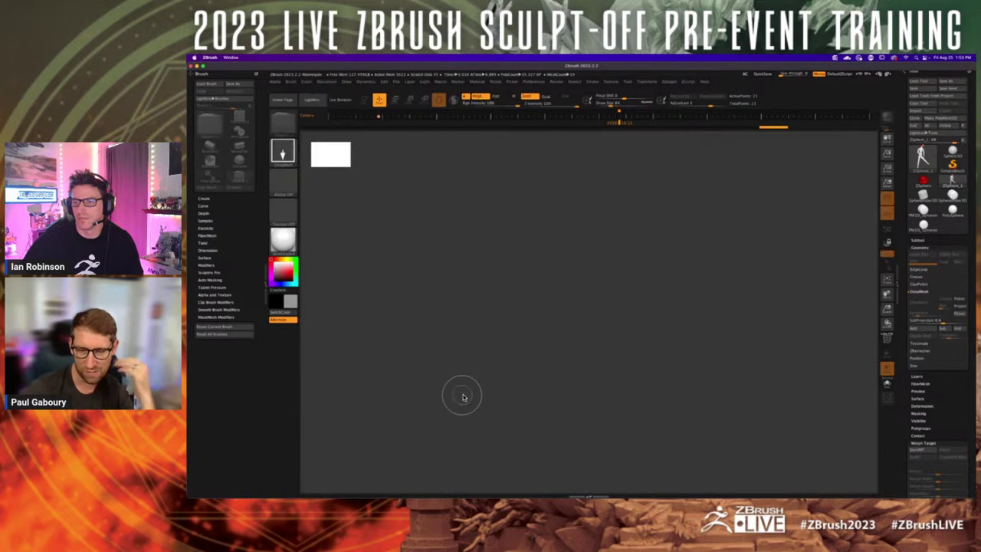
{"action": "left_click_drag", "start_coordinate": [544, 319], "coordinate": [551, 391]}
{"action": "key", "text": "t"}
{"action": "left_click_drag", "start_coordinate": [597, 335], "coordinate": [676, 343]}
{"action": "right_click_drag", "start_coordinate": [676, 343], "coordinate": [674, 337], "text": "ctrl"}
- Recall the stored camera in the wide document and shrink the document view to examine the framing
{"action": "left_click", "coordinate": [333, 83]}
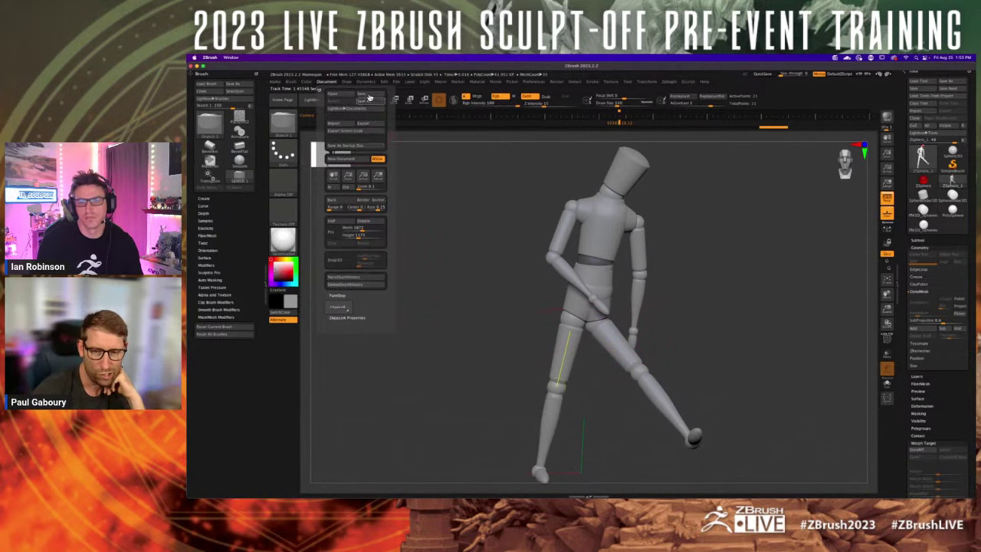
{"action": "left_click", "coordinate": [347, 81]}
{"action": "left_click", "coordinate": [374, 447]}
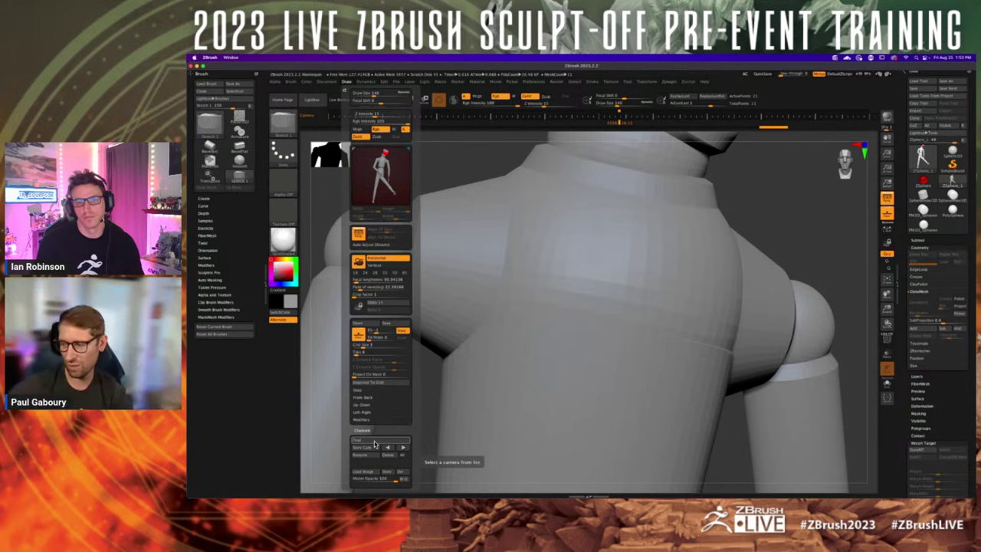
{"action": "left_click_drag", "start_coordinate": [887, 153], "coordinate": [889, 132]}
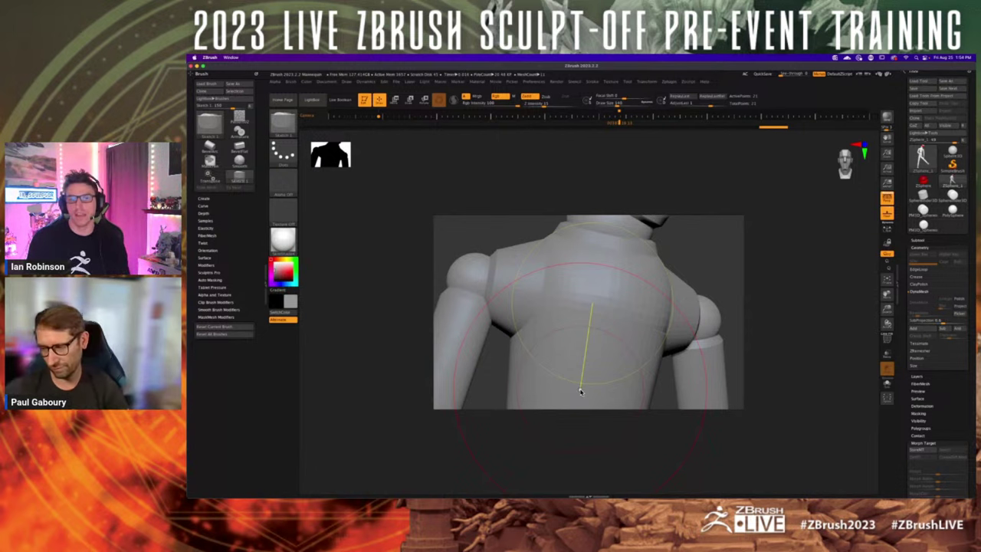
- Load the demo head bust from the LightBox projects in place of the mannequin
{"action": "key", "text": "comma"}
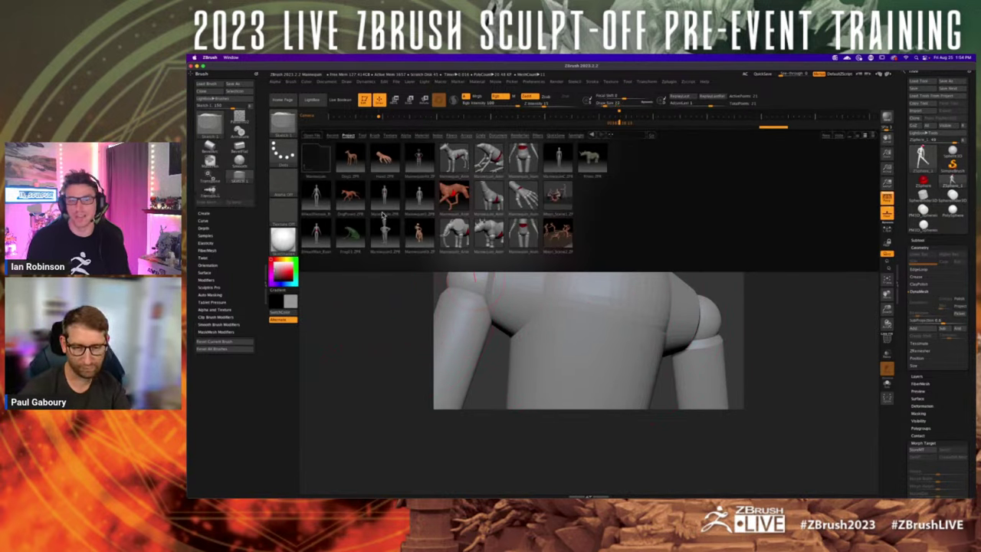
{"action": "left_click", "coordinate": [348, 136]}
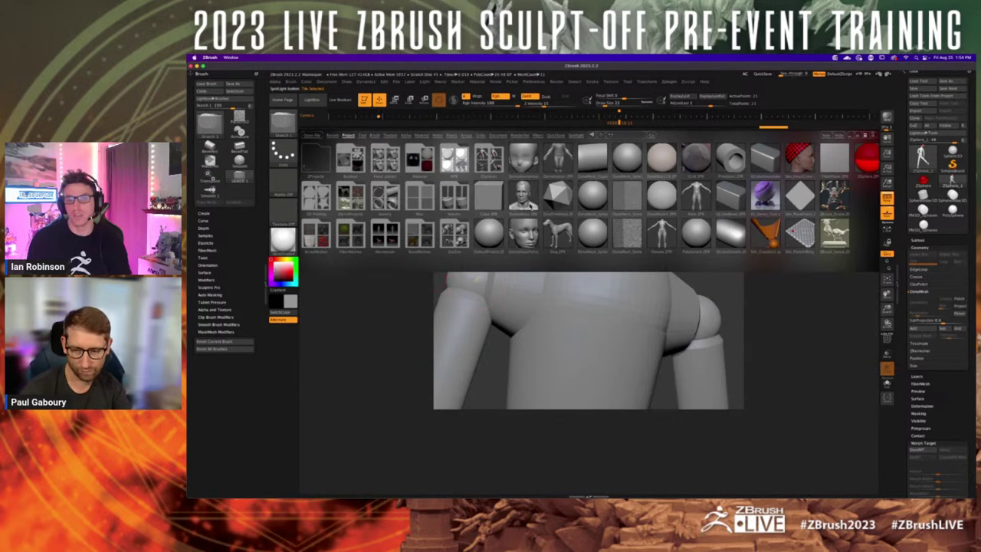
{"action": "double_click", "coordinate": [523, 196]}
{"action": "left_click", "coordinate": [582, 217]}
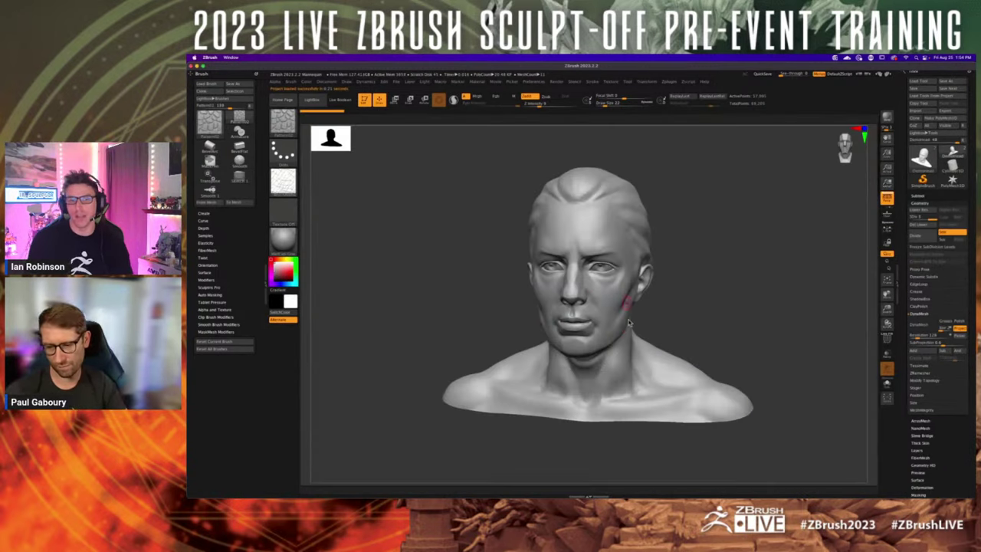
- Switch the active tool from the demo head to Cube3D, convert it to a PolyMesh3D and view it at an angle
{"action": "left_click_drag", "start_coordinate": [682, 307], "coordinate": [652, 308], "text": "alt"}
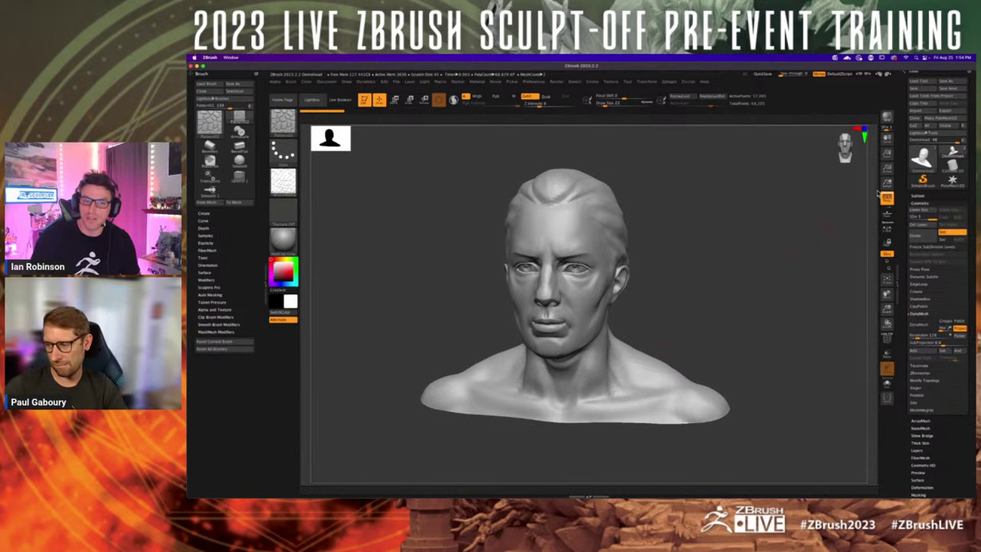
{"action": "left_click", "coordinate": [922, 158]}
{"action": "left_click", "coordinate": [740, 189]}
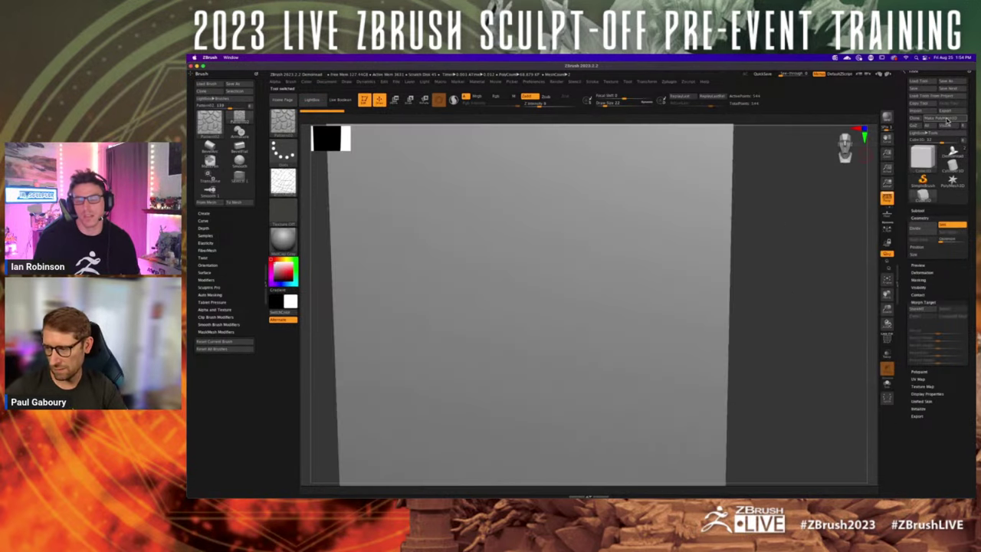
{"action": "mouse_move", "coordinate": [563, 299]}
{"action": "left_mouse_down"}
{"action": "mouse_move", "coordinate": [701, 293]}
{"action": "mouse_move", "coordinate": [761, 314]}
{"action": "left_mouse_up"}
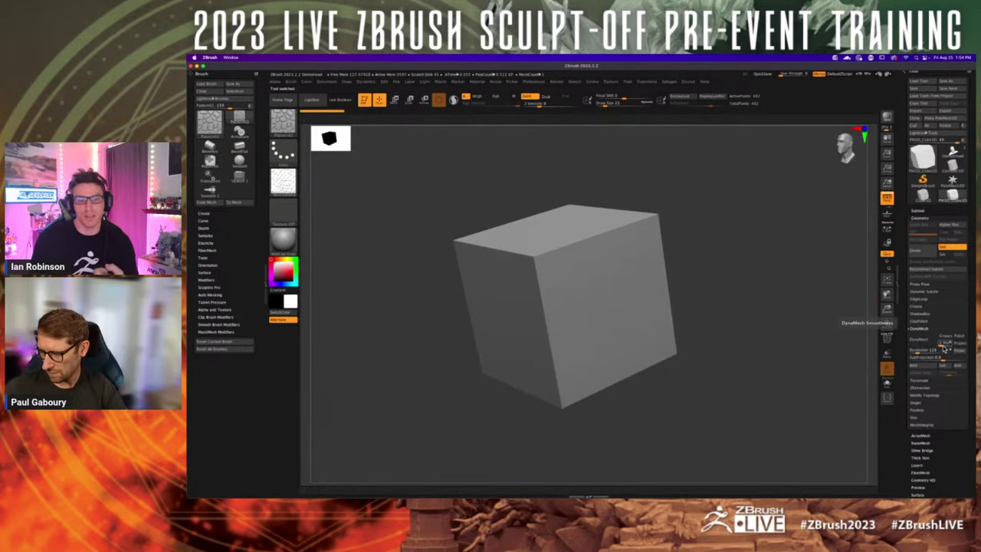
- Turn the cube into a DynaMesh at resolution 128, check its wireframe face-on, and switch off perspective
{"action": "left_click", "coordinate": [925, 340]}
{"action": "key", "text": "shift+f"}
{"action": "left_click_drag", "start_coordinate": [673, 364], "coordinate": [705, 386], "text": "shift"}
{"action": "left_click", "coordinate": [886, 200]}
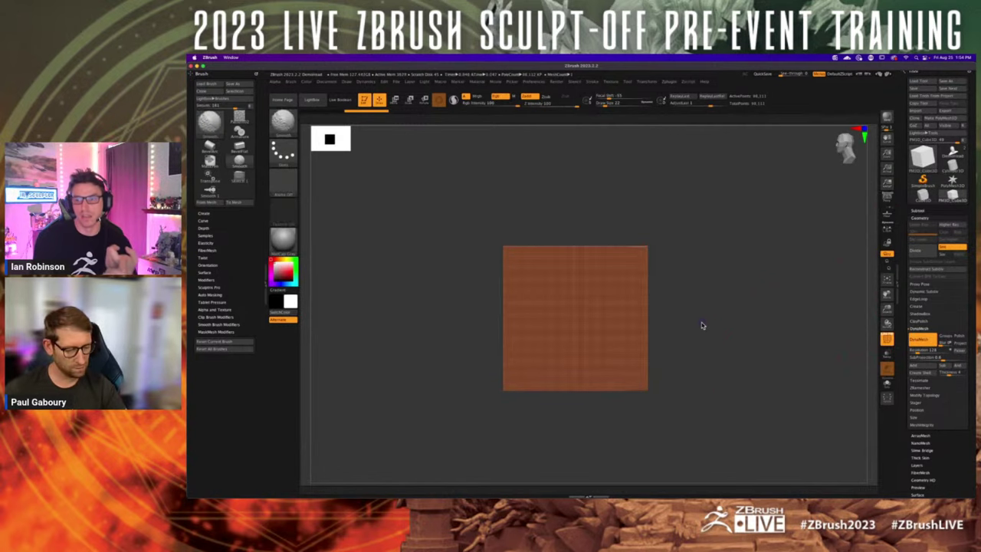
{"action": "key", "text": "shift+f"}
- Choose the ClipCurve brush, undo a first trial clip, and slice a diagonal bevel off the cube's upper corner
{"action": "left_click", "coordinate": [283, 123], "text": "ctrl+shift"}
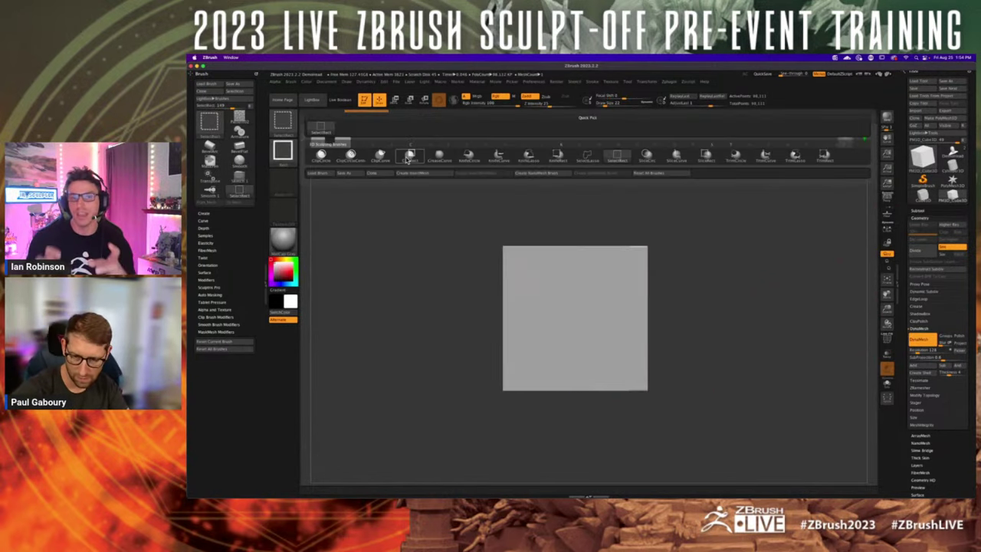
{"action": "left_click", "coordinate": [388, 157]}
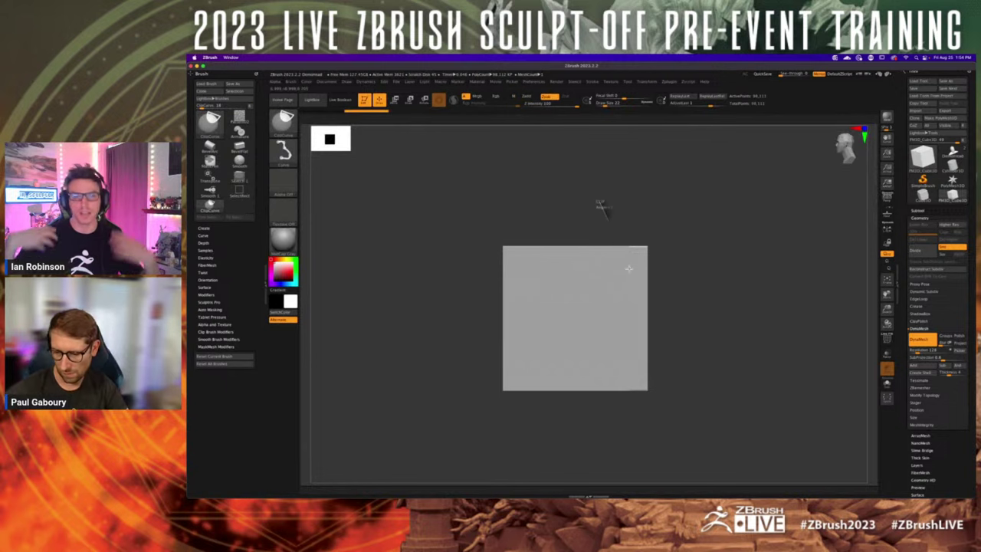
{"action": "left_click_drag", "start_coordinate": [629, 268], "coordinate": [681, 370], "text": "ctrl+shift"}
{"action": "key", "text": "ctrl+z"}
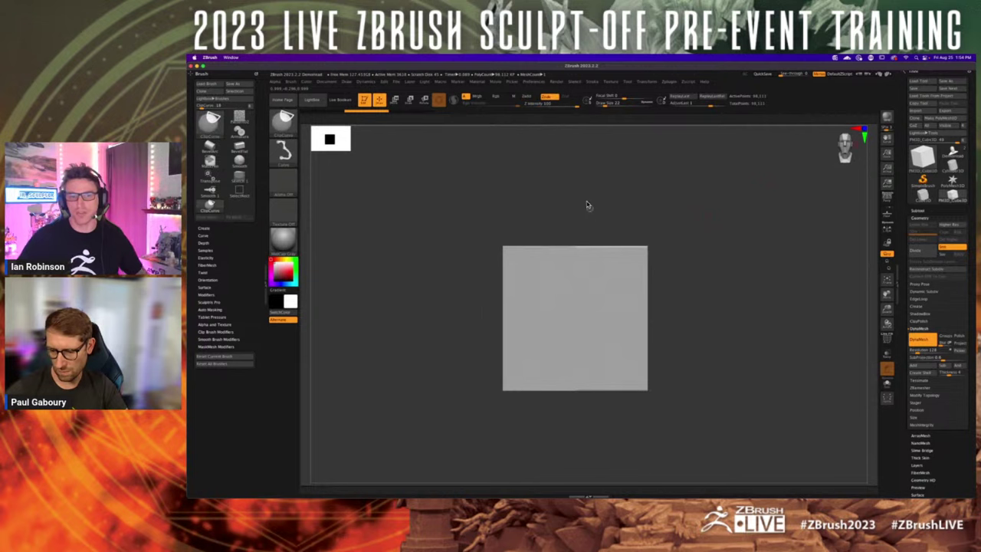
{"action": "mouse_move", "coordinate": [592, 212]}
{"action": "left_mouse_down", "text": "ctrl+shift"}
{"action": "mouse_move", "coordinate": [685, 373]}
{"action": "mouse_move", "coordinate": [719, 341]}
{"action": "left_mouse_up", "text": "ctrl+shift"}
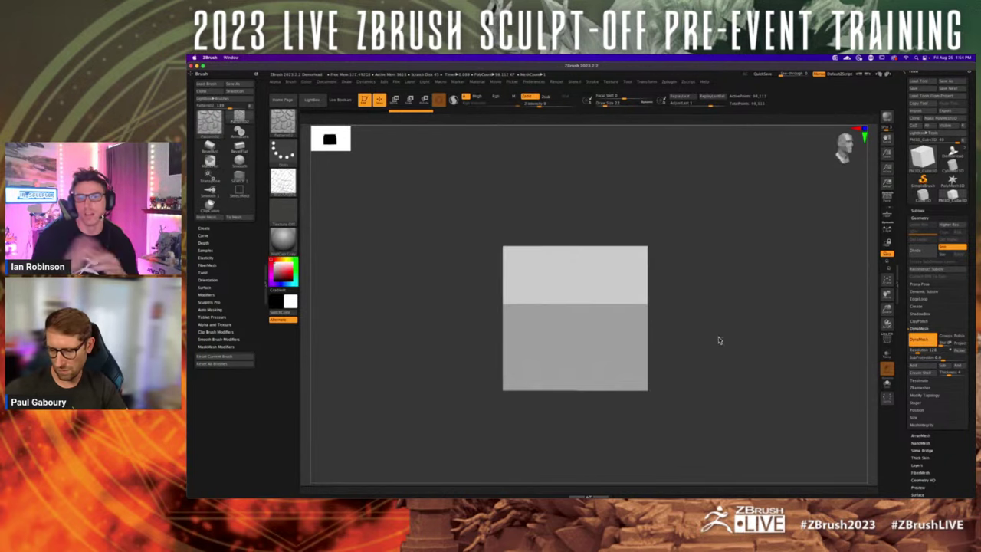
- Clip the cube in side view with slanted cuts along its sloped side, lower corners, underside and back
{"action": "left_click_drag", "start_coordinate": [600, 221], "coordinate": [661, 382], "text": "ctrl+shift"}
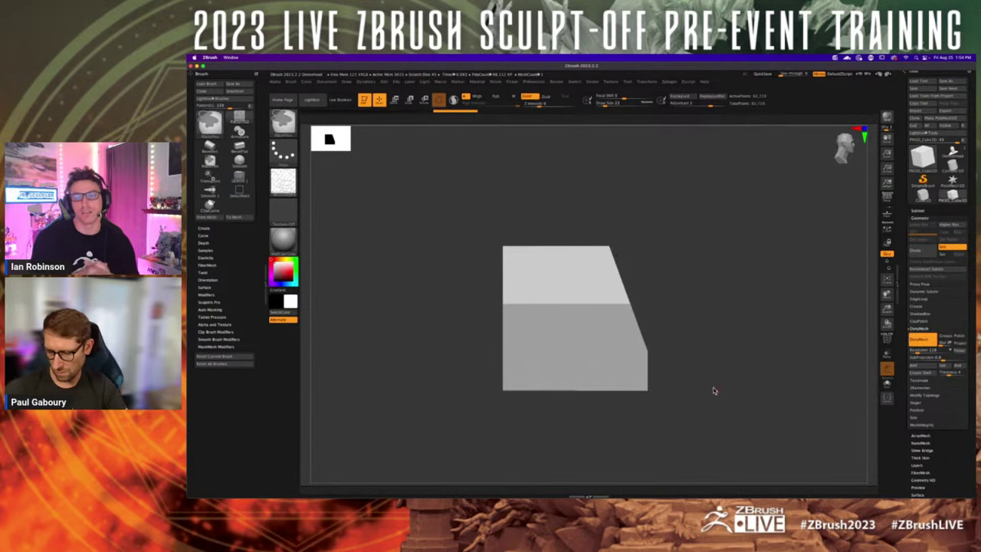
{"action": "left_click_drag", "start_coordinate": [686, 297], "coordinate": [576, 415], "text": "ctrl+shift"}
{"action": "left_click_drag", "start_coordinate": [582, 412], "coordinate": [583, 410], "text": "ctrl+shift"}
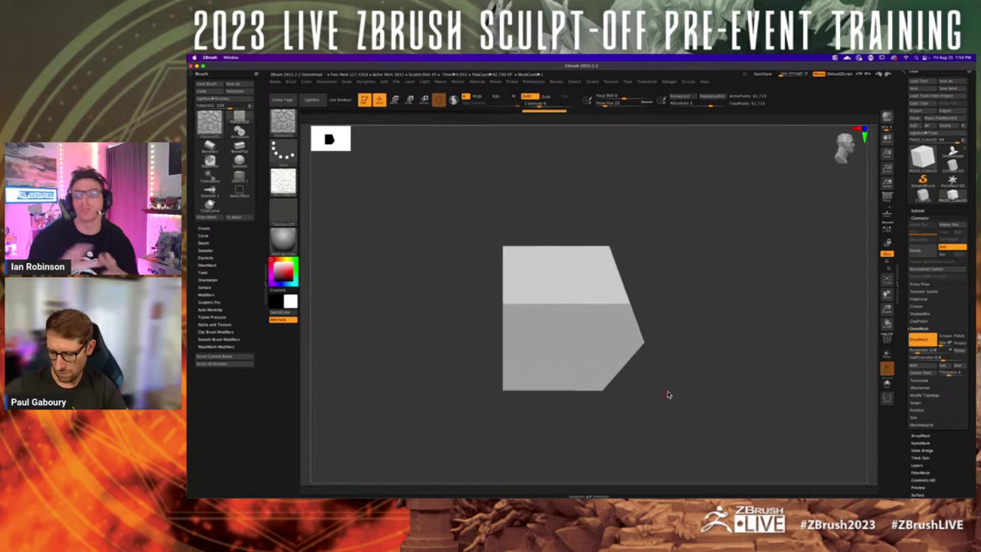
{"action": "left_click_drag", "start_coordinate": [634, 289], "coordinate": [636, 431], "text": "ctrl+shift"}
{"action": "mouse_move", "coordinate": [695, 387]}
{"action": "left_mouse_down", "text": "ctrl+shift"}
{"action": "mouse_move", "coordinate": [537, 364]}
{"action": "mouse_move", "coordinate": [418, 381]}
{"action": "mouse_move", "coordinate": [428, 374]}
{"action": "left_mouse_up", "text": "ctrl+shift"}
{"action": "mouse_move", "coordinate": [549, 400]}
{"action": "left_mouse_down", "text": "ctrl+shift"}
{"action": "mouse_move", "coordinate": [471, 291]}
{"action": "mouse_move", "coordinate": [519, 333]}
{"action": "mouse_move", "coordinate": [519, 220]}
{"action": "left_mouse_up", "text": "ctrl+shift"}
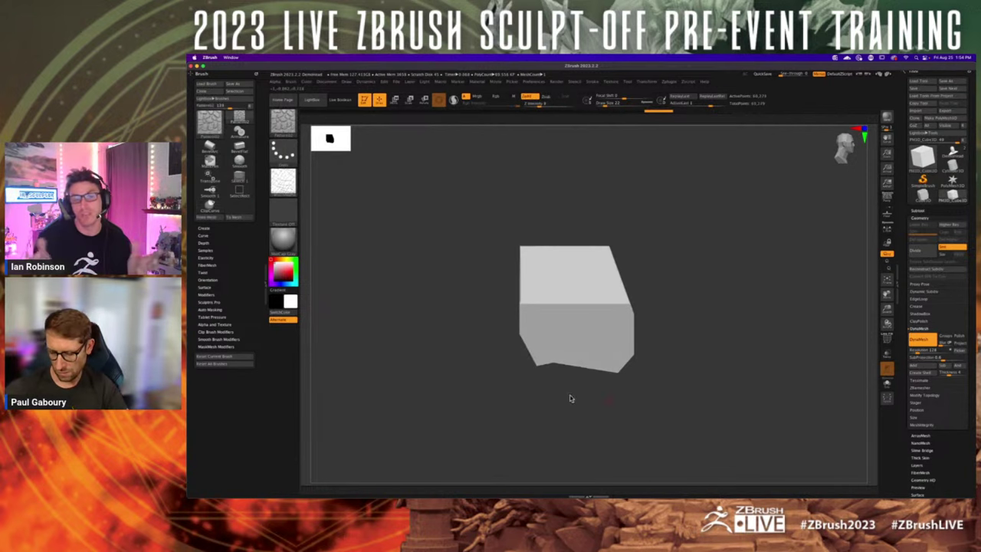
- Clip the block's lower back corner up close and remesh the DynaMesh
{"action": "right_click_drag", "start_coordinate": [569, 398], "coordinate": [560, 394], "text": "ctrl"}
{"action": "left_click_drag", "start_coordinate": [564, 405], "coordinate": [488, 370], "text": "ctrl+shift"}
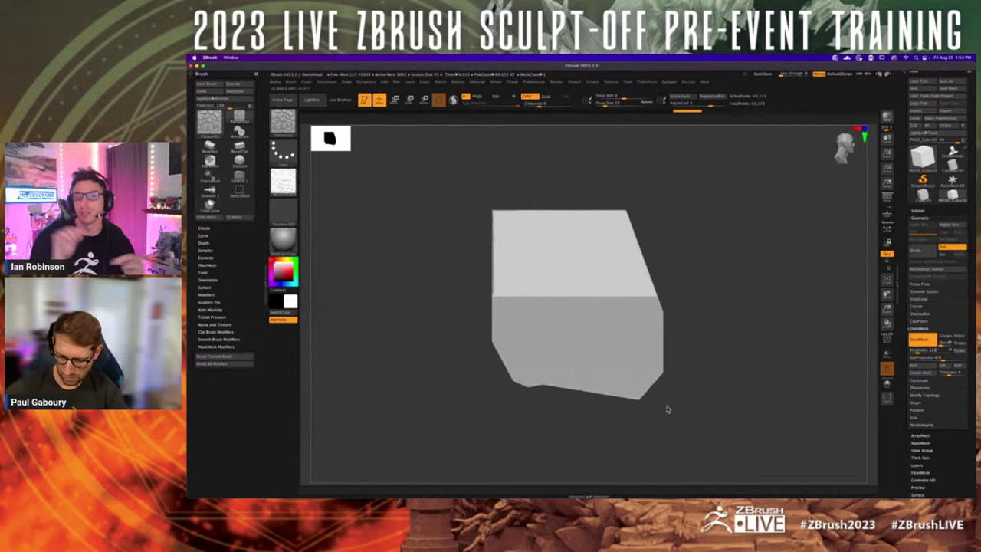
{"action": "left_click_drag", "start_coordinate": [667, 408], "coordinate": [706, 414], "text": "ctrl"}
{"action": "mouse_move", "coordinate": [706, 413]}
{"action": "right_mouse_down", "text": "ctrl"}
{"action": "mouse_move", "coordinate": [699, 378]}
{"action": "mouse_move", "coordinate": [674, 384]}
{"action": "right_mouse_up", "text": "ctrl"}
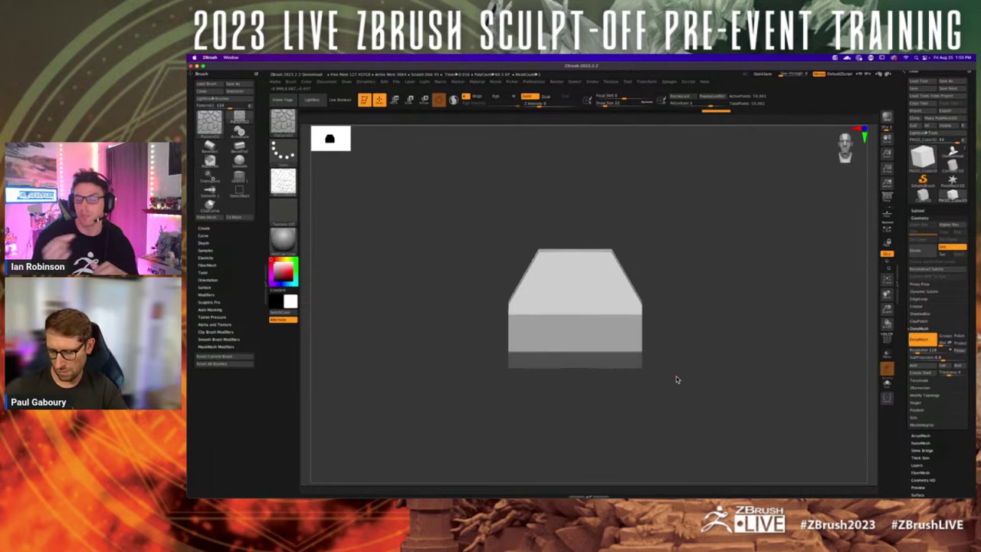
- Trim the block's back side with a near-vertical clip and bevel its upper back corner in side view
{"action": "left_click_drag", "start_coordinate": [675, 376], "coordinate": [706, 372]}
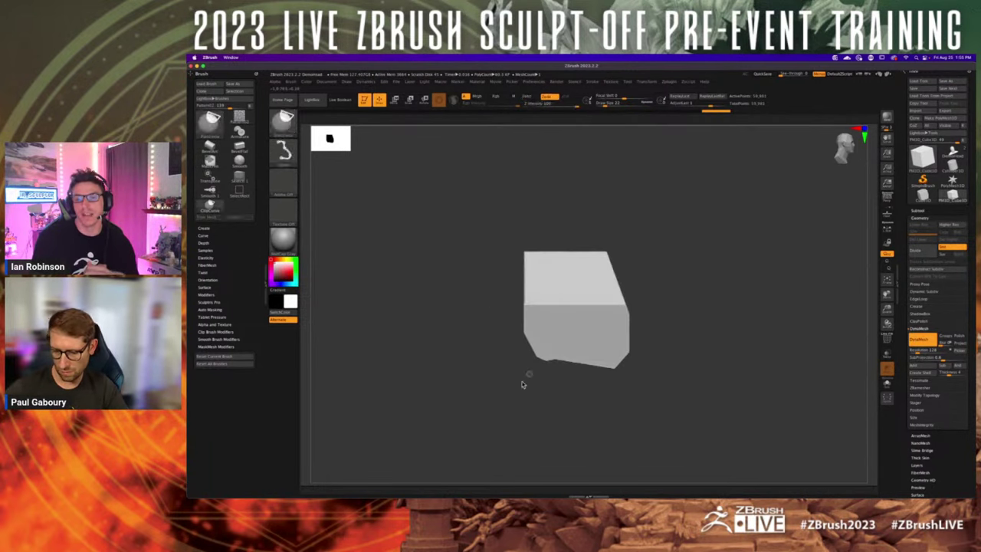
{"action": "left_click_drag", "start_coordinate": [519, 383], "coordinate": [526, 225], "text": "ctrl+shift"}
{"action": "mouse_move", "coordinate": [679, 284]}
{"action": "left_mouse_down"}
{"action": "mouse_move", "coordinate": [706, 360]}
{"action": "mouse_move", "coordinate": [713, 351]}
{"action": "left_mouse_up"}
{"action": "left_click_drag", "start_coordinate": [501, 287], "coordinate": [554, 234], "text": "ctrl+shift"}
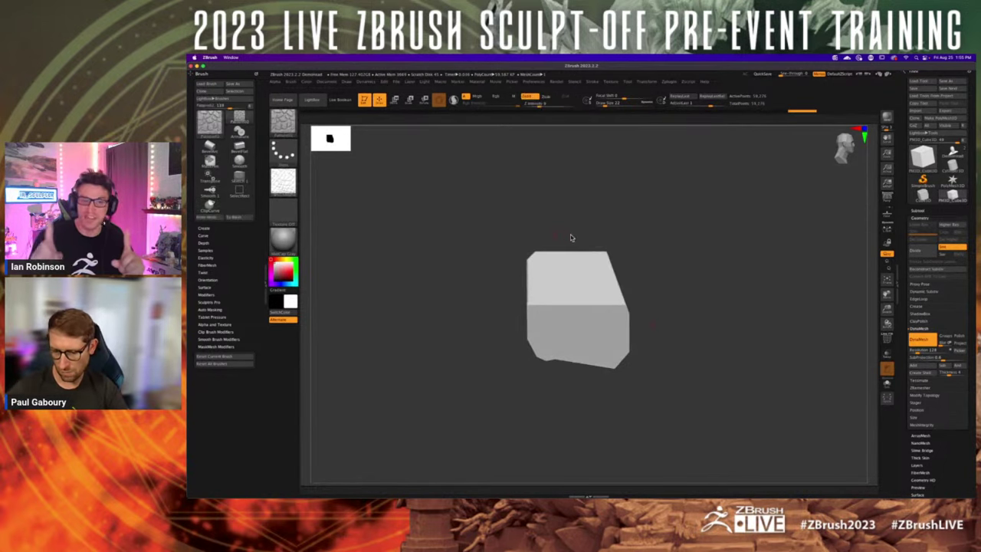
- Examine the clipped block's planes and edges up close and from several angles, and expand the brush's Surface settings
{"action": "mouse_move", "coordinate": [721, 349]}
{"action": "left_mouse_down"}
{"action": "mouse_move", "coordinate": [679, 376]}
{"action": "mouse_move", "coordinate": [689, 388]}
{"action": "left_mouse_up"}
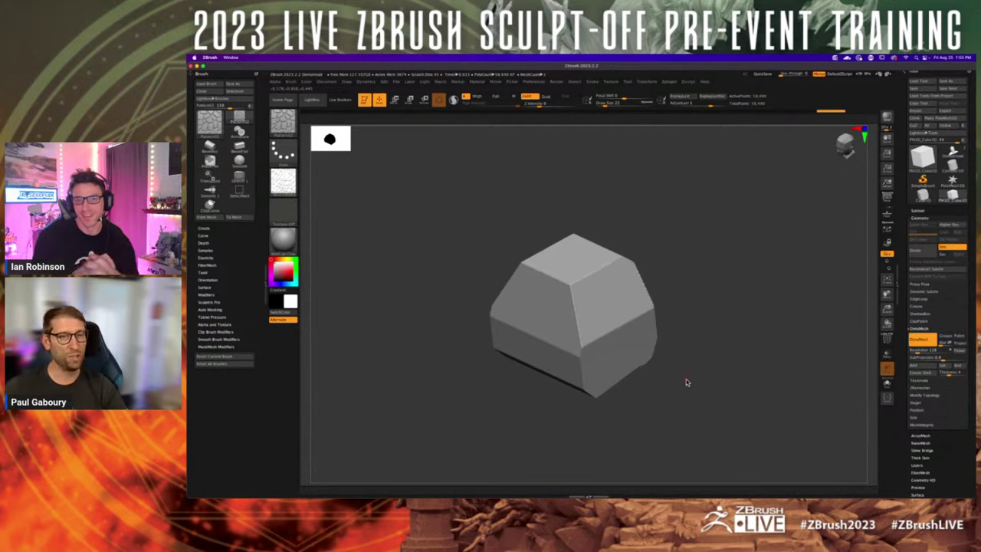
{"action": "mouse_move", "coordinate": [686, 385]}
{"action": "left_mouse_down"}
{"action": "mouse_move", "coordinate": [690, 368]}
{"action": "mouse_move", "coordinate": [714, 359]}
{"action": "mouse_move", "coordinate": [680, 378]}
{"action": "mouse_move", "coordinate": [716, 357]}
{"action": "mouse_move", "coordinate": [703, 353]}
{"action": "mouse_move", "coordinate": [713, 356]}
{"action": "mouse_move", "coordinate": [695, 371]}
{"action": "mouse_move", "coordinate": [712, 366]}
{"action": "mouse_move", "coordinate": [705, 373]}
{"action": "mouse_move", "coordinate": [710, 366]}
{"action": "mouse_move", "coordinate": [644, 357]}
{"action": "left_mouse_up"}
{"action": "mouse_move", "coordinate": [644, 357]}
{"action": "right_mouse_down", "text": "ctrl"}
{"action": "mouse_move", "coordinate": [638, 389]}
{"action": "mouse_move", "coordinate": [653, 401]}
{"action": "right_mouse_up", "text": "ctrl"}
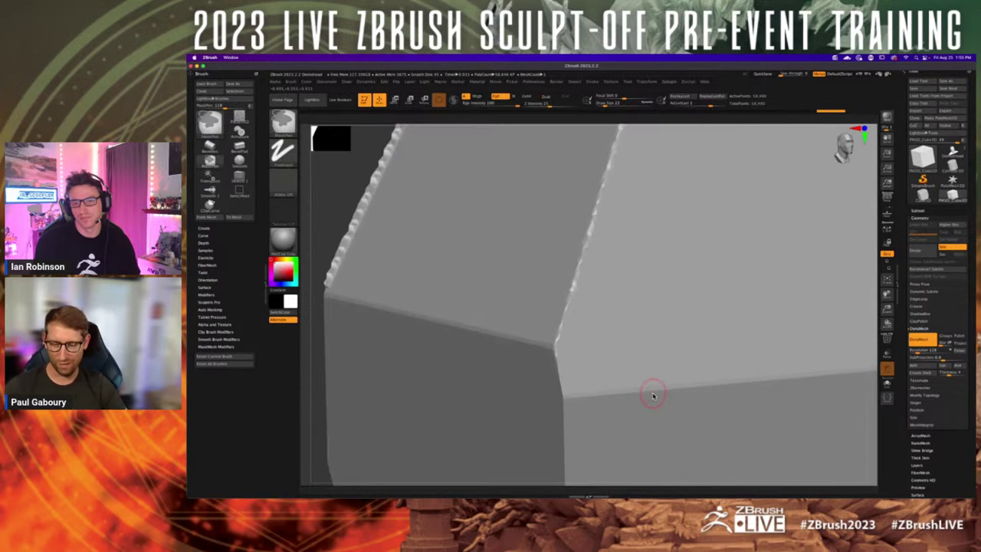
{"action": "right_click_drag", "start_coordinate": [614, 319], "coordinate": [663, 395], "text": "alt"}
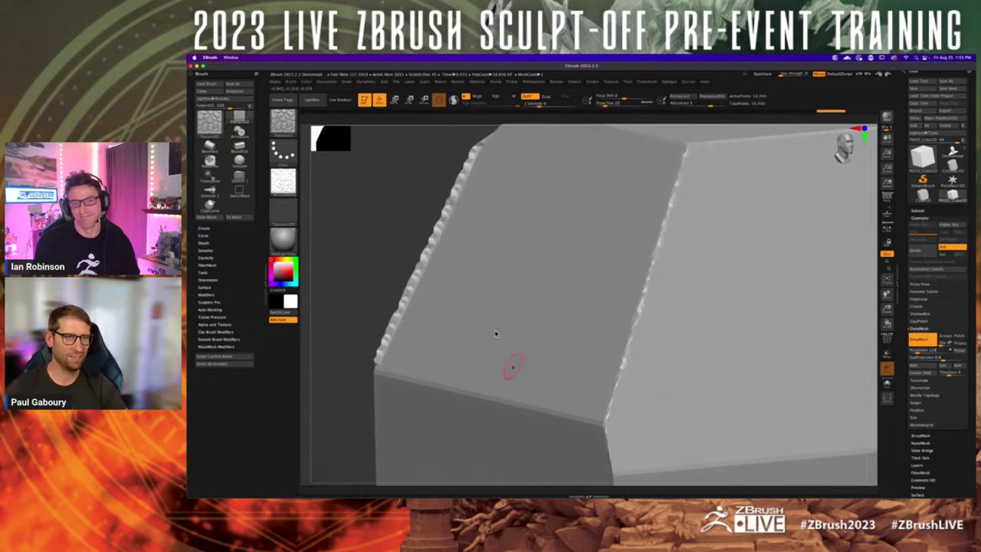
{"action": "right_click_drag", "start_coordinate": [729, 376], "coordinate": [609, 303], "text": "ctrl"}
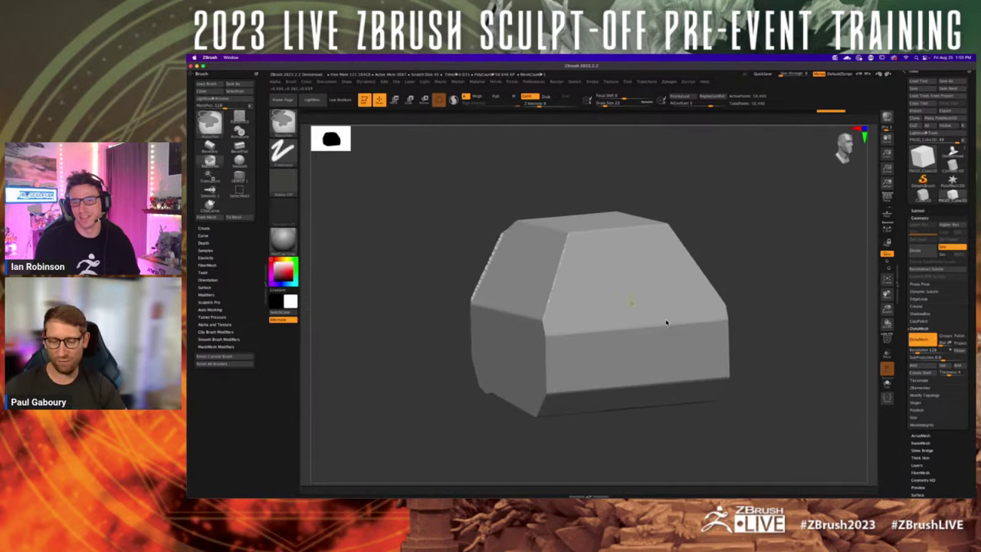
{"action": "right_click_drag", "start_coordinate": [666, 322], "coordinate": [617, 294], "text": "ctrl"}
{"action": "mouse_move", "coordinate": [726, 445]}
{"action": "right_mouse_down", "text": "alt"}
{"action": "mouse_move", "coordinate": [650, 386]}
{"action": "mouse_move", "coordinate": [651, 368]}
{"action": "mouse_move", "coordinate": [663, 379]}
{"action": "right_mouse_up", "text": "alt"}
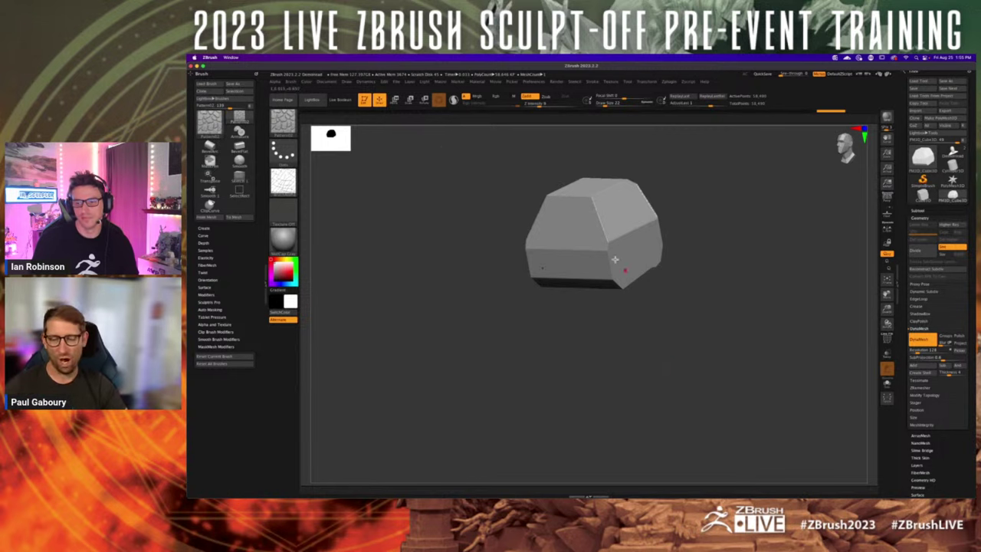
{"action": "right_click_drag", "start_coordinate": [616, 260], "coordinate": [630, 368], "text": "ctrl"}
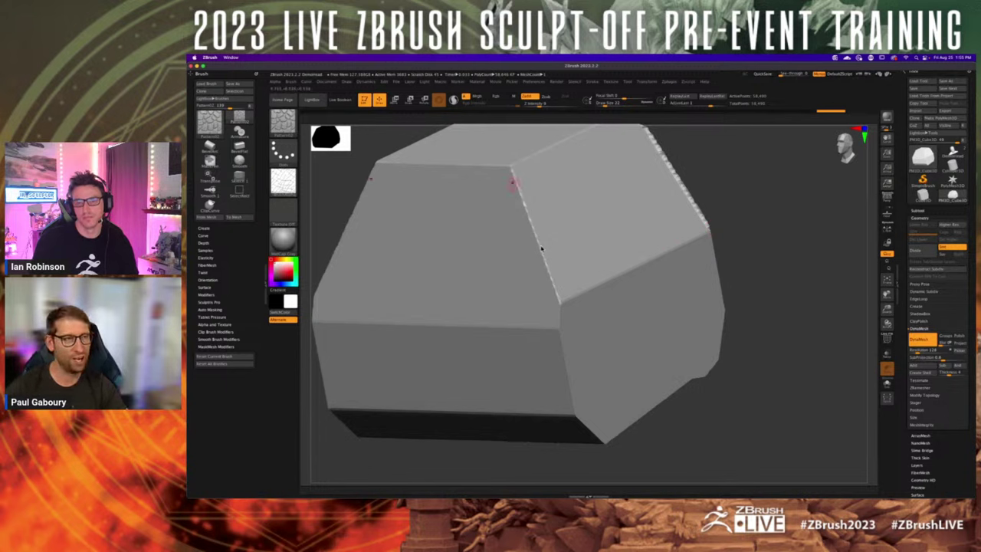
{"action": "right_click_drag", "start_coordinate": [679, 344], "coordinate": [635, 273], "text": "ctrl"}
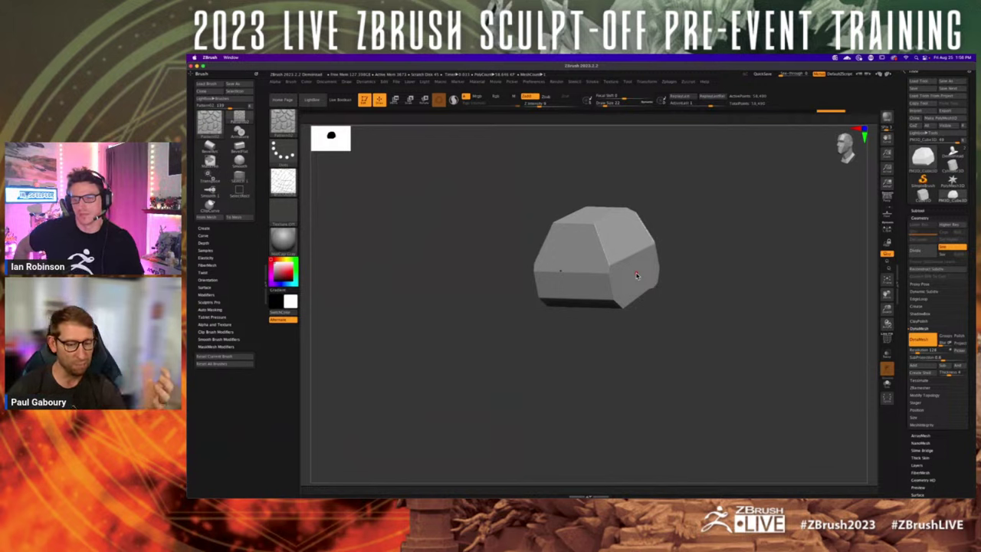
{"action": "left_click", "coordinate": [205, 287]}
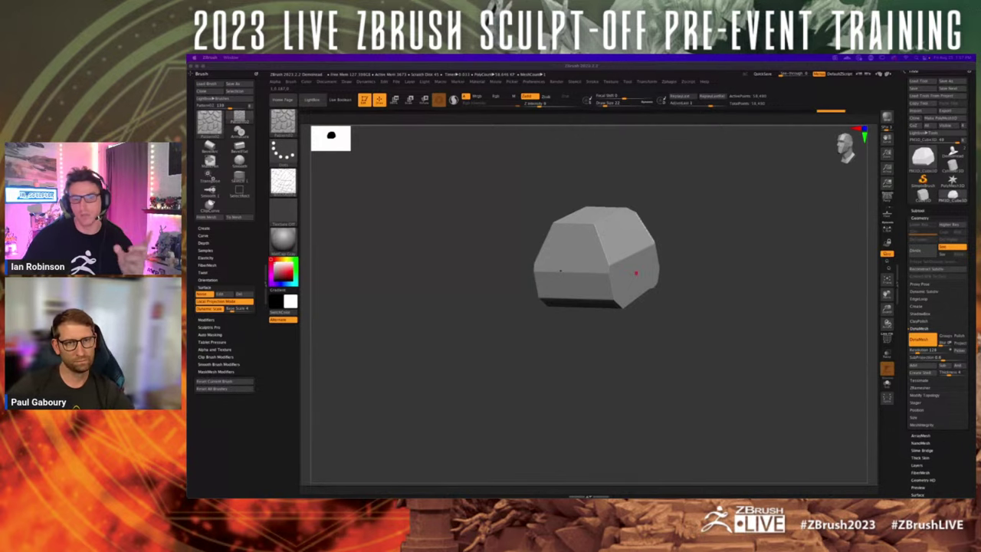
- Switch to Safari and go to the beginning of the Live ZBrush Sculpt-Off page
{"action": "key", "text": "super+Tab"}
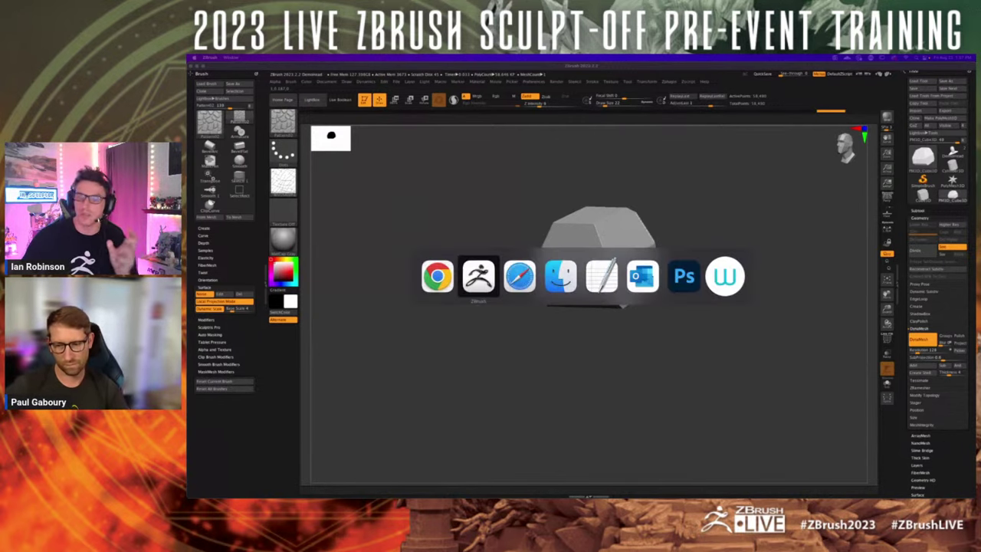
{"action": "key", "text": "super+Tab"}
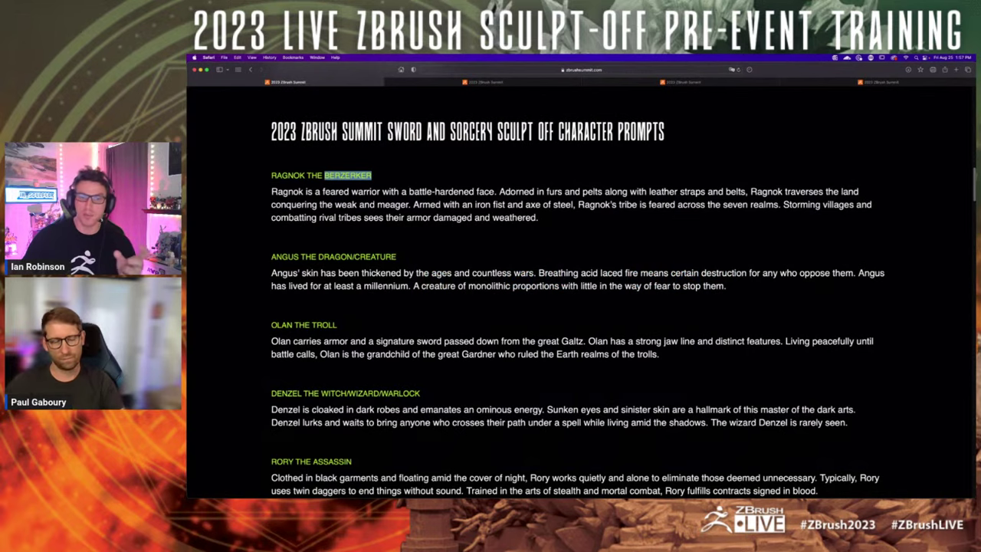
{"action": "scroll", "coordinate": [499, 296], "scroll_direction": "up", "scroll_amount": 3}
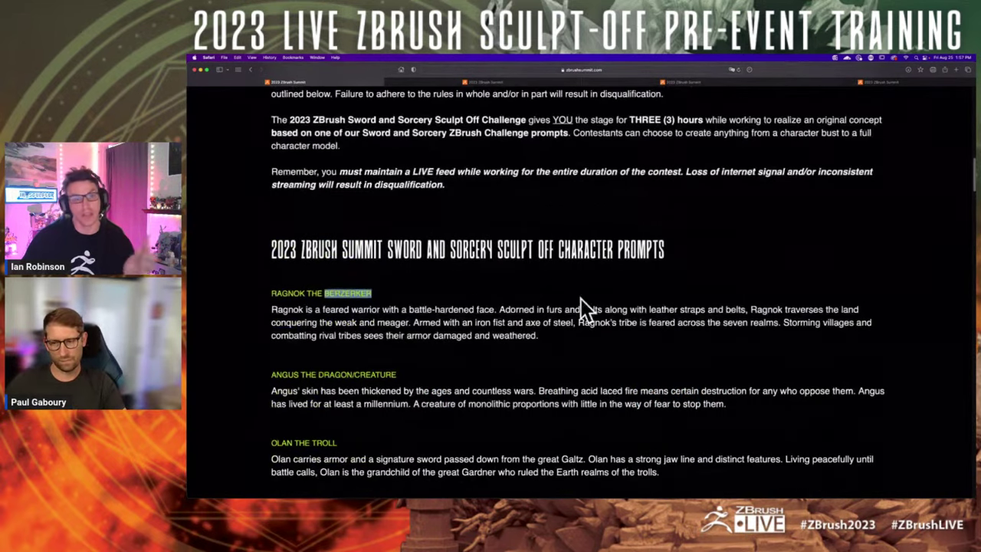
{"action": "scroll", "coordinate": [581, 299], "scroll_direction": "up", "scroll_amount": 12}
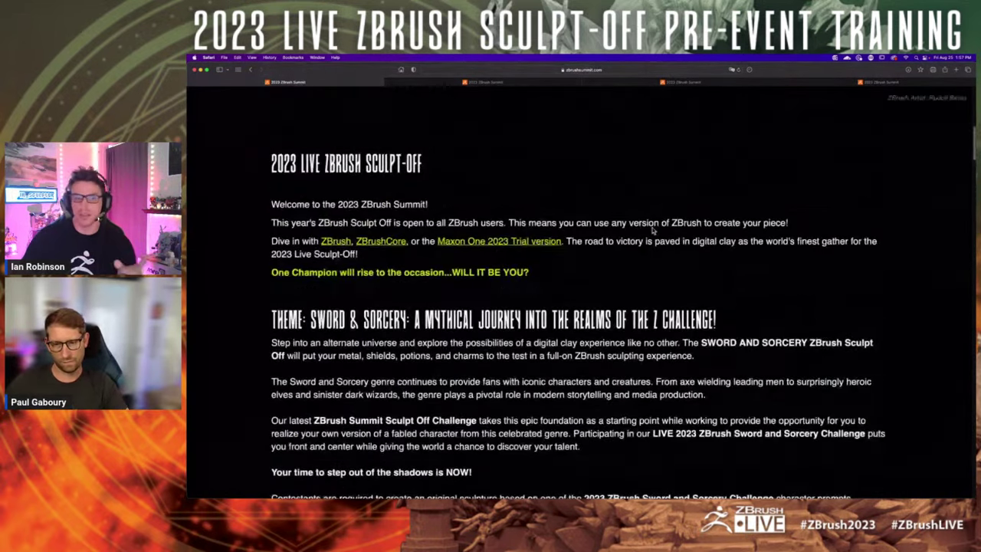
{"action": "scroll", "coordinate": [653, 230], "scroll_direction": "up", "scroll_amount": 10}
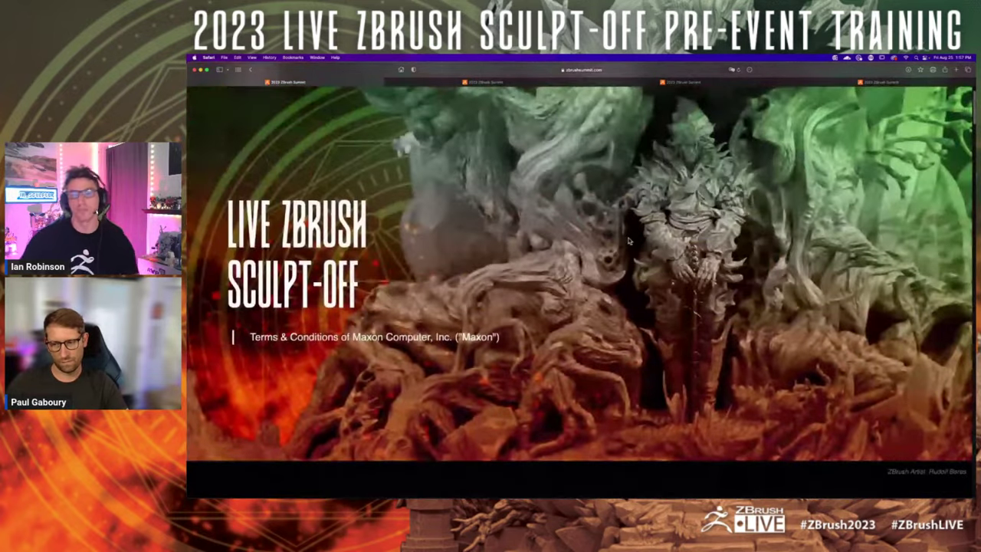
{"action": "scroll", "coordinate": [628, 240], "scroll_direction": "up", "scroll_amount": 2}
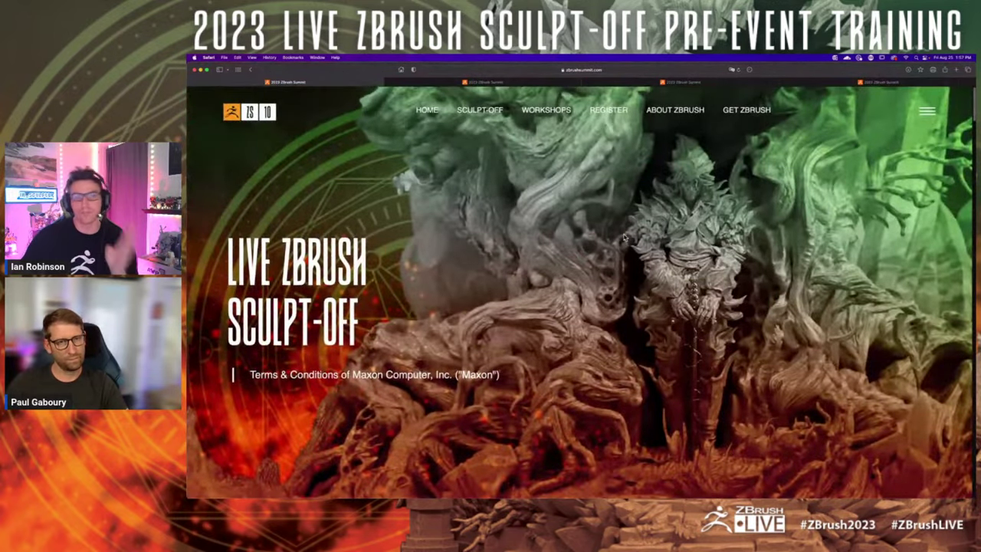
- Read through the Sculpt-Off introduction, theme and contest rules down to the character prompts
{"action": "scroll", "coordinate": [624, 239], "scroll_direction": "down", "scroll_amount": 8}
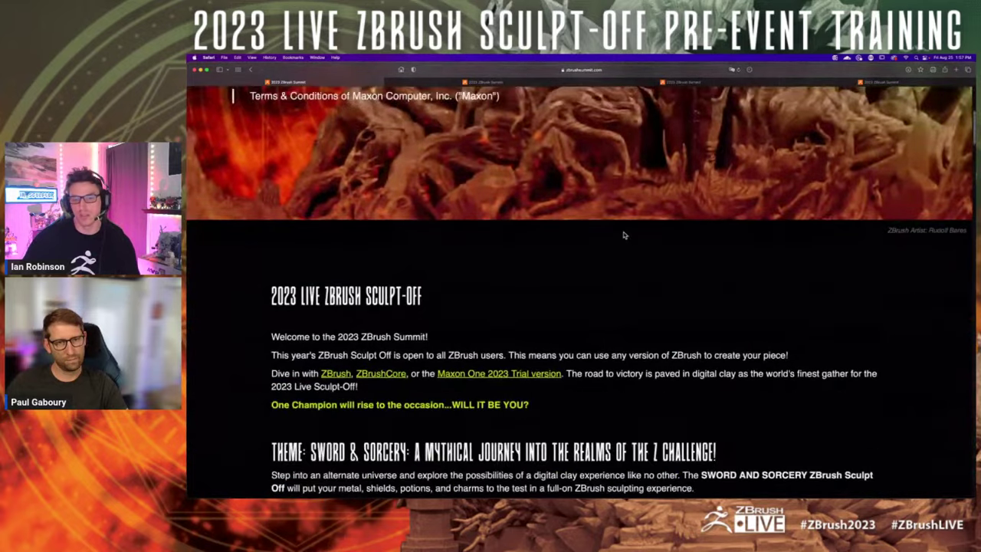
{"action": "scroll", "coordinate": [624, 235], "scroll_direction": "down", "scroll_amount": 2}
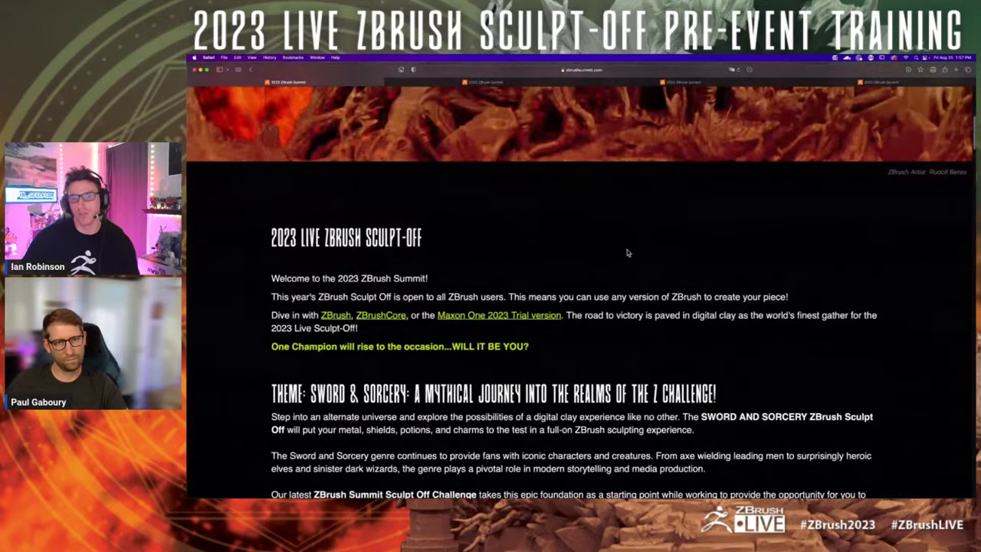
{"action": "scroll", "coordinate": [595, 249], "scroll_direction": "down", "scroll_amount": 2}
{"action": "scroll", "coordinate": [595, 249], "scroll_direction": "down", "scroll_amount": 2}
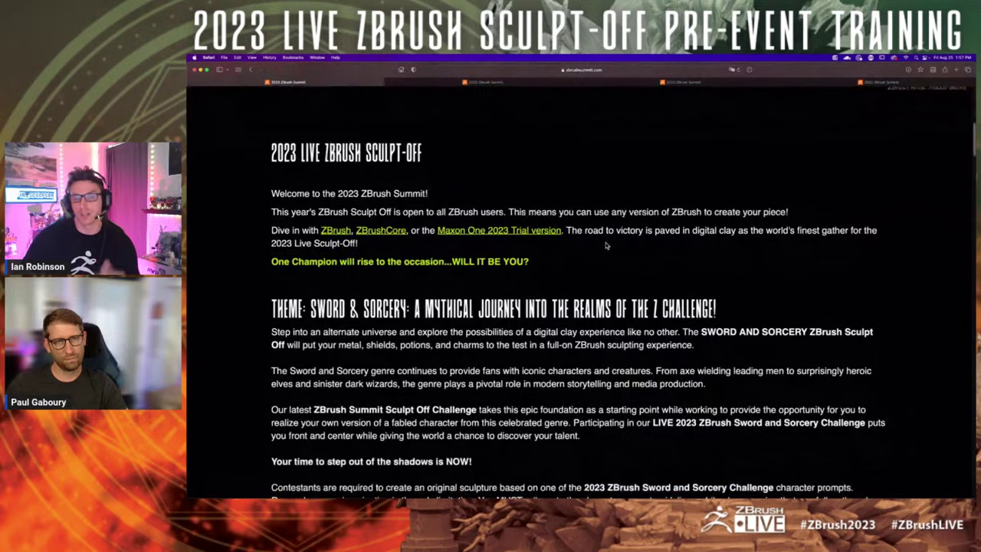
{"action": "scroll", "coordinate": [610, 254], "scroll_direction": "down", "scroll_amount": 2}
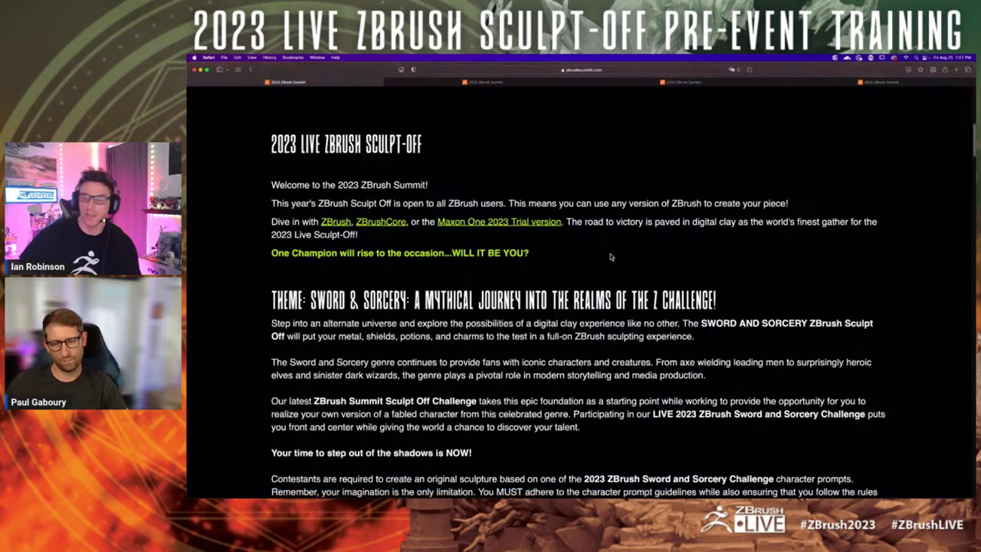
{"action": "scroll", "coordinate": [610, 255], "scroll_direction": "down", "scroll_amount": 2}
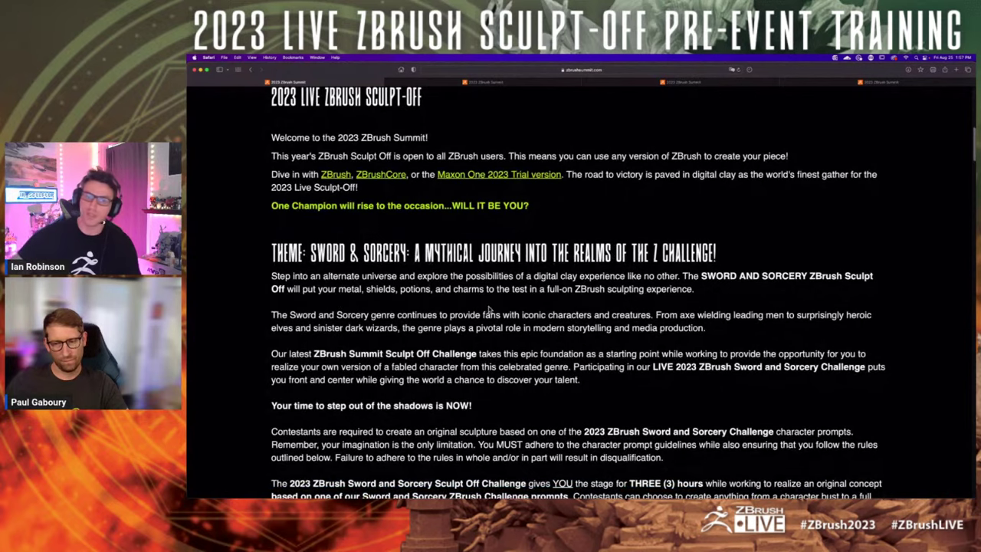
{"action": "scroll", "coordinate": [551, 287], "scroll_direction": "down", "scroll_amount": 18}
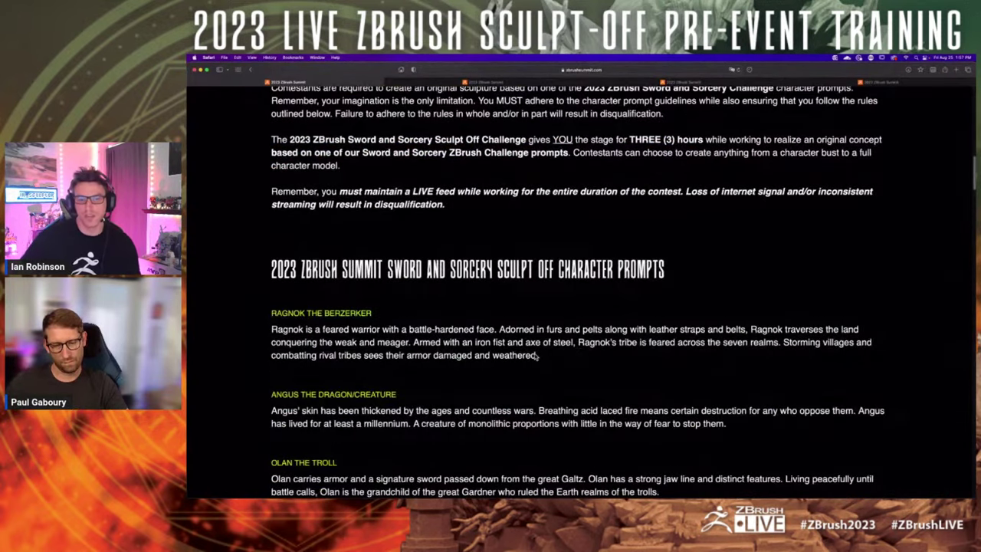
- Read through the Sculpt-Off character prompts, eligibility and contest schedule, and return to the beginning of the page
{"action": "scroll", "coordinate": [538, 356], "scroll_direction": "down", "scroll_amount": 20}
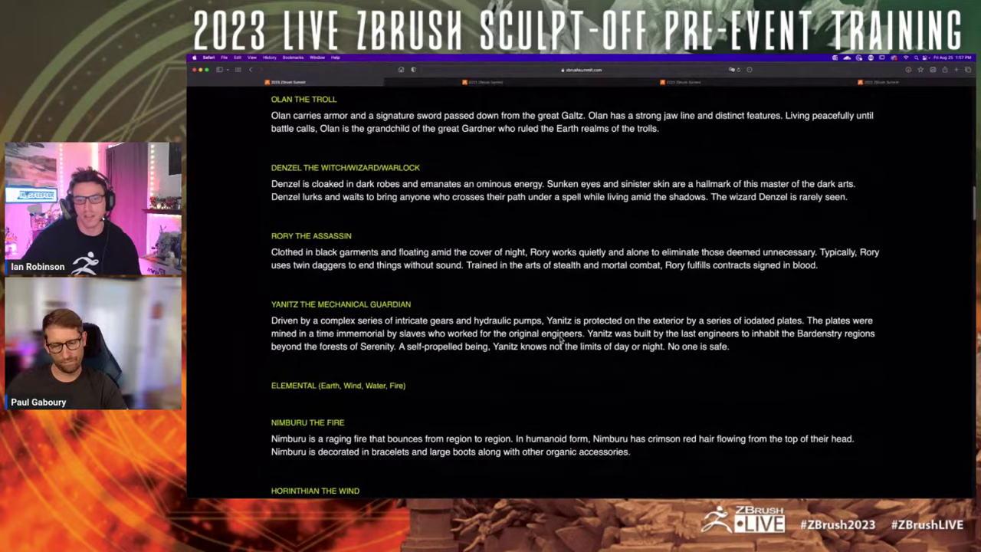
{"action": "scroll", "coordinate": [561, 340], "scroll_direction": "down", "scroll_amount": 20}
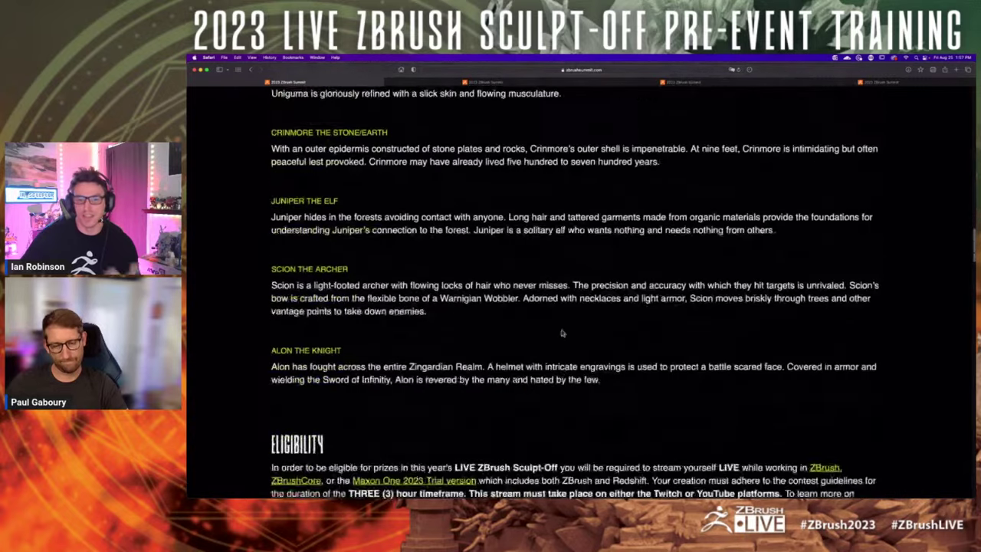
{"action": "scroll", "coordinate": [561, 333], "scroll_direction": "down", "scroll_amount": 14}
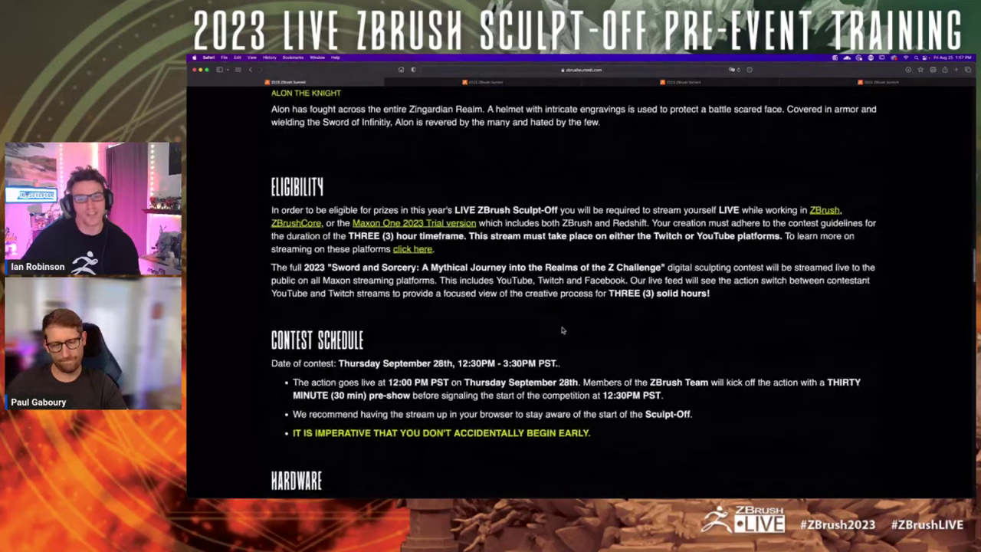
{"action": "scroll", "coordinate": [561, 330], "scroll_direction": "down", "scroll_amount": 5}
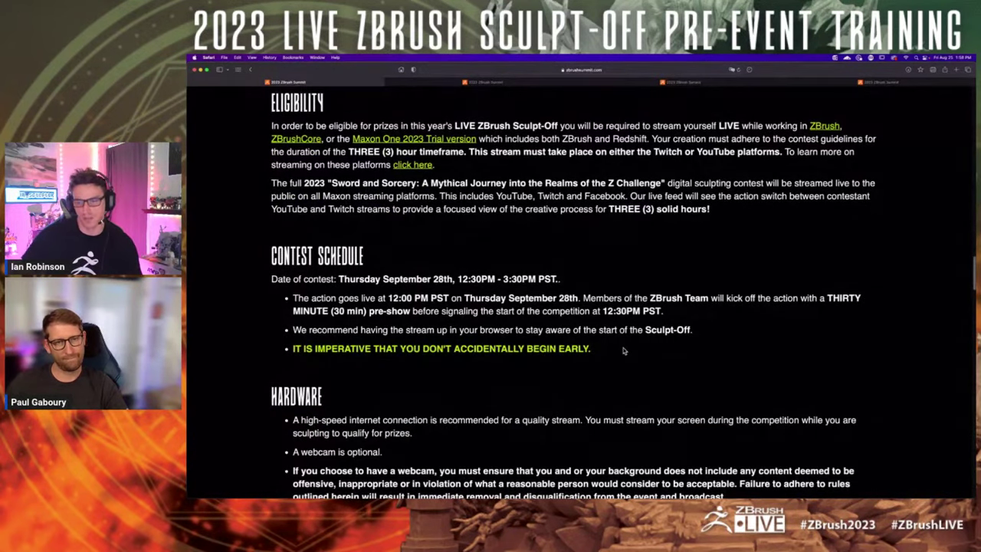
{"action": "scroll", "coordinate": [599, 298], "scroll_direction": "up", "scroll_amount": 20}
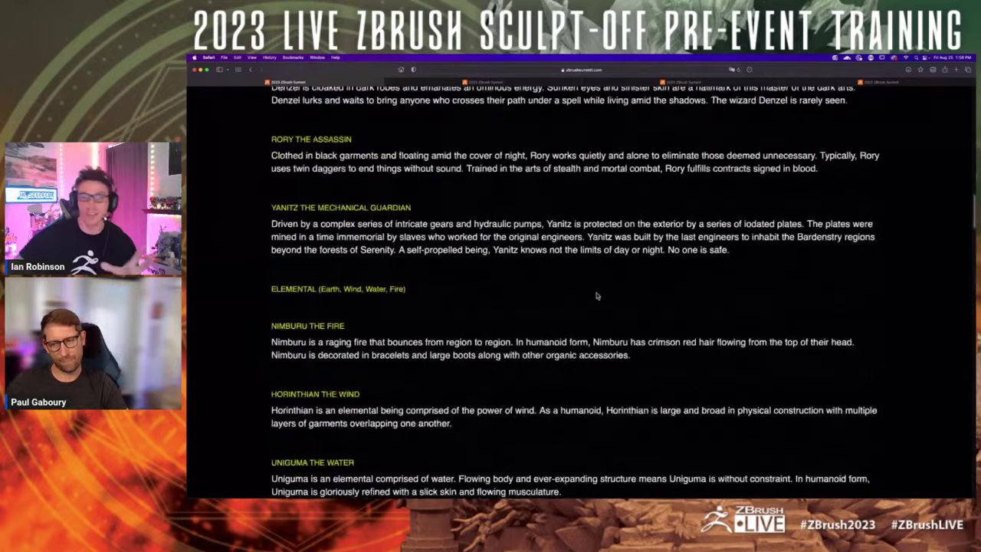
{"action": "scroll", "coordinate": [598, 299], "scroll_direction": "up", "scroll_amount": 20}
{"action": "scroll", "coordinate": [604, 325], "scroll_direction": "up", "scroll_amount": 3}
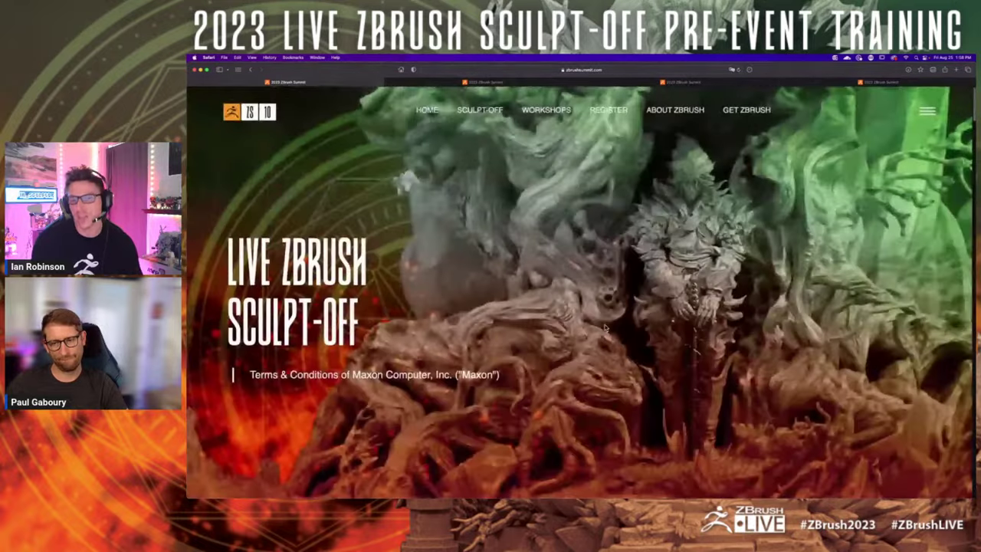
- Open the Sculpt-Off Stream Setup page and go from its heading to the introductory guidelines
{"action": "left_click", "coordinate": [499, 82]}
{"action": "scroll", "coordinate": [542, 214], "scroll_direction": "up", "scroll_amount": 15}
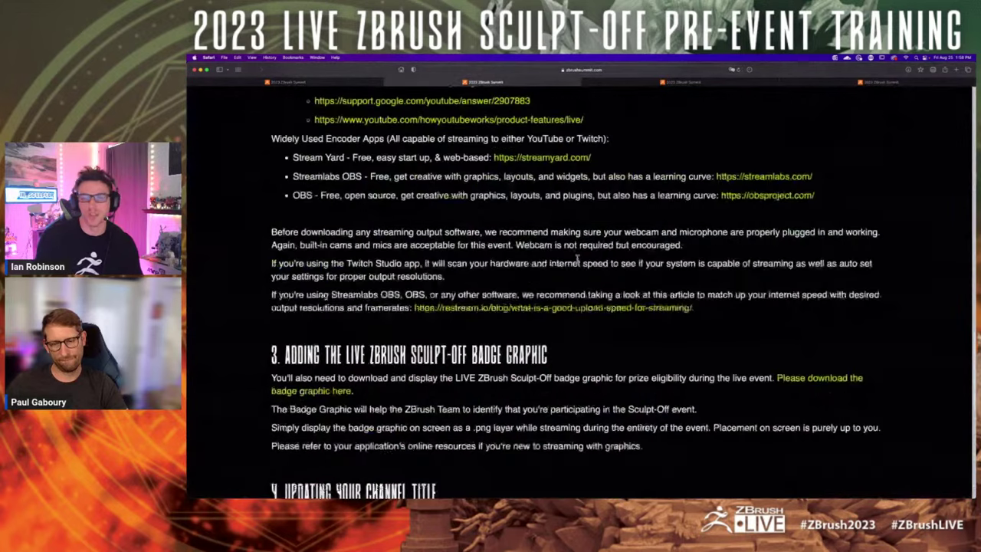
{"action": "scroll", "coordinate": [598, 296], "scroll_direction": "up", "scroll_amount": 2}
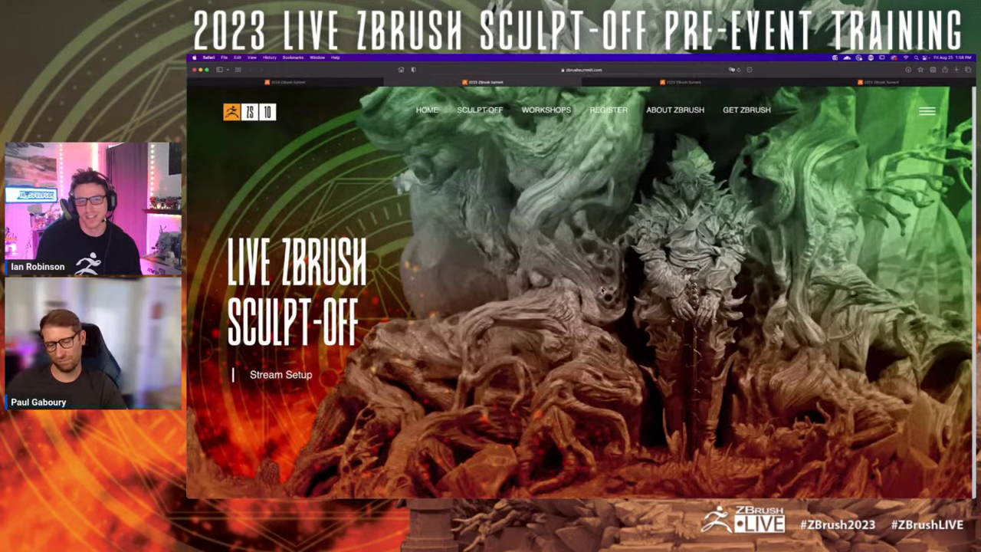
{"action": "scroll", "coordinate": [601, 284], "scroll_direction": "down", "scroll_amount": 1}
{"action": "scroll", "coordinate": [600, 281], "scroll_direction": "down", "scroll_amount": 3}
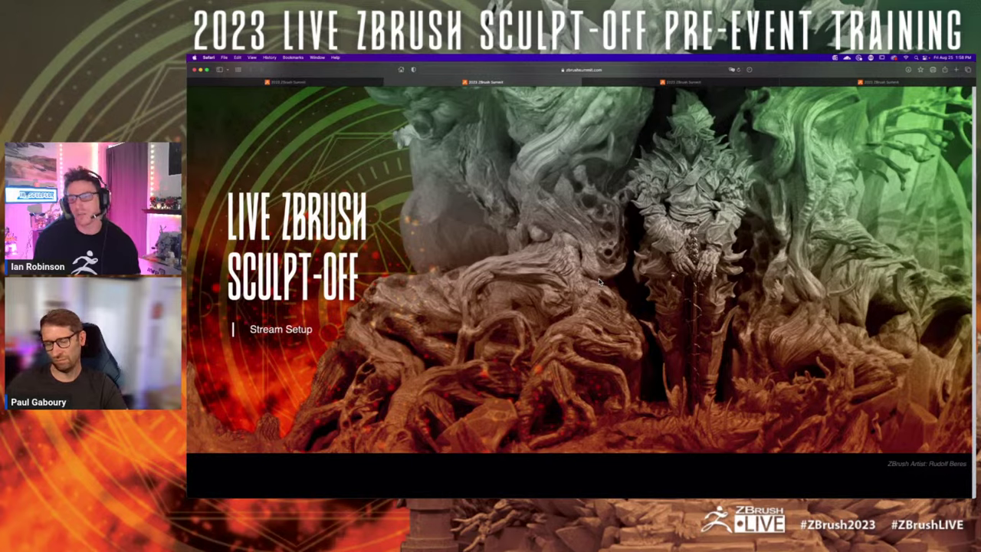
{"action": "scroll", "coordinate": [600, 283], "scroll_direction": "down", "scroll_amount": 2}
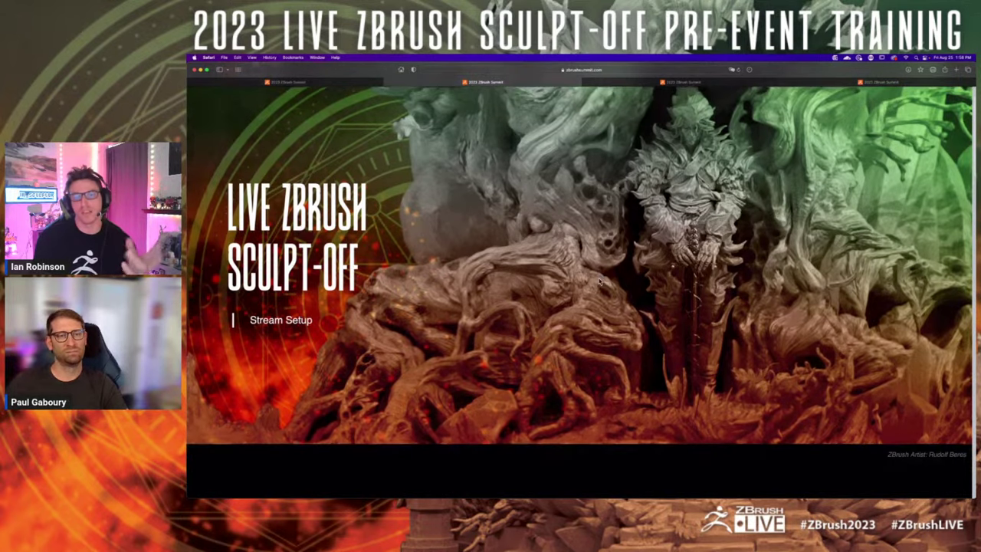
{"action": "scroll", "coordinate": [565, 255], "scroll_direction": "down", "scroll_amount": 10}
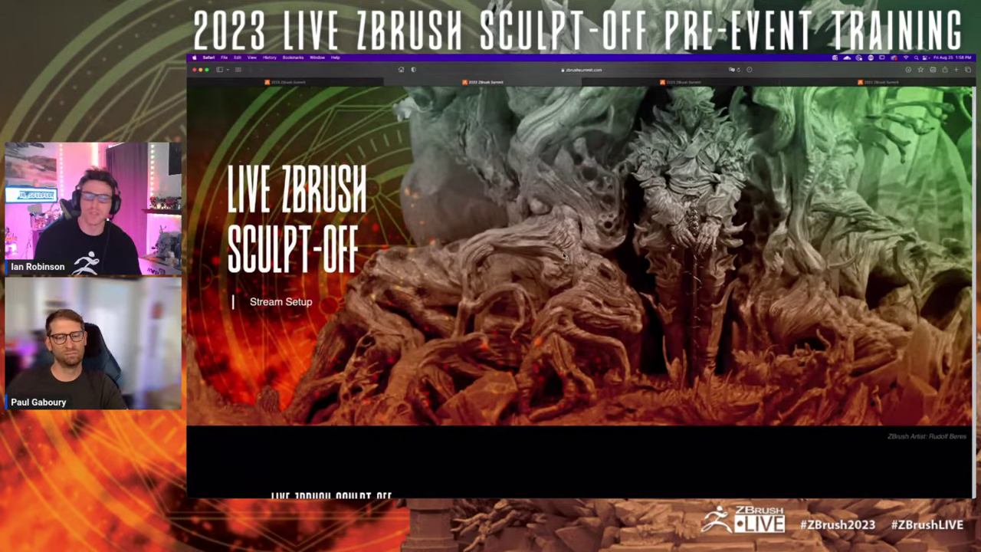
{"action": "scroll", "coordinate": [566, 255], "scroll_direction": "down", "scroll_amount": 4}
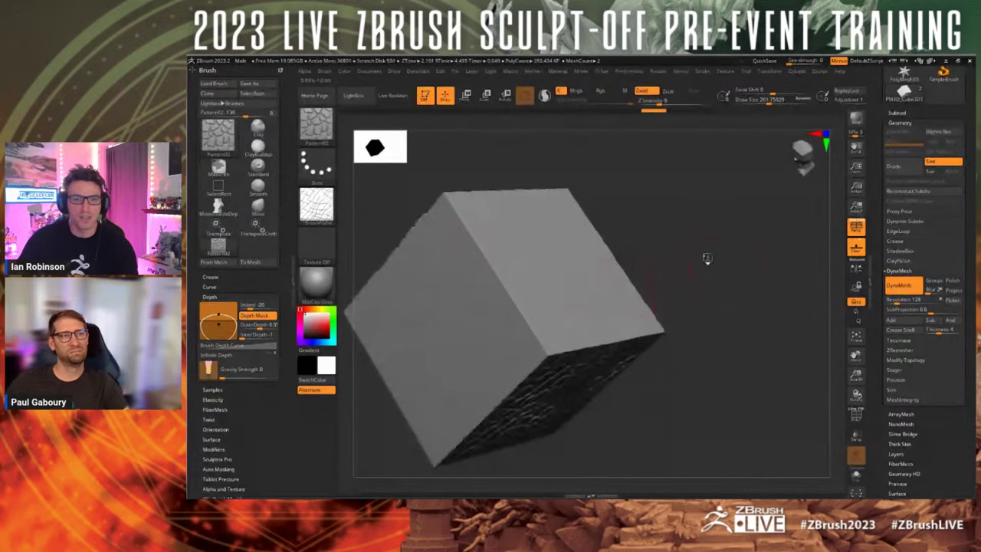
- Switch to ZBrush, hide the docked Brush palette and turn the cube to show its patterned face
{"action": "left_click_drag", "start_coordinate": [705, 258], "coordinate": [607, 231]}
{"action": "double_click", "coordinate": [293, 271]}
{"action": "left_click_drag", "start_coordinate": [661, 205], "coordinate": [686, 219], "text": "alt"}
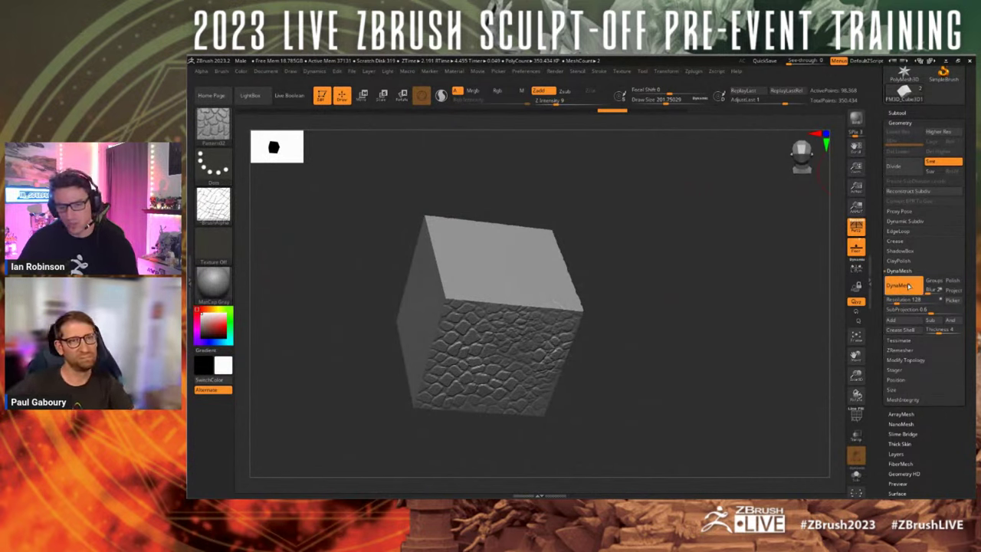
- Enable Dynamic Subdivision on the cube and show the pop-up help for Rgb, MicroPoly On, Dynamic, Lower Res and Z Intensity
{"action": "key", "text": "ctrl"}
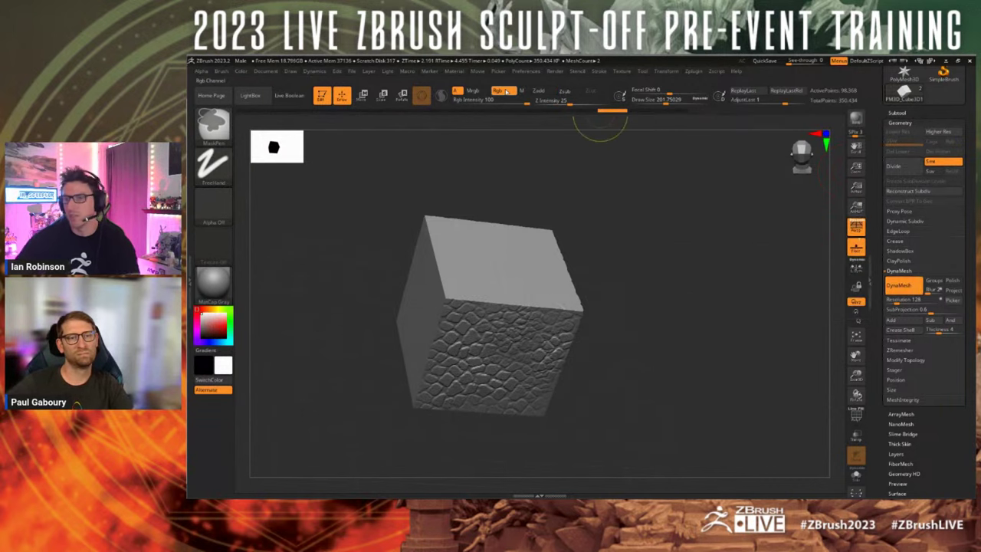
{"action": "mouse_move", "coordinate": [506, 91]}
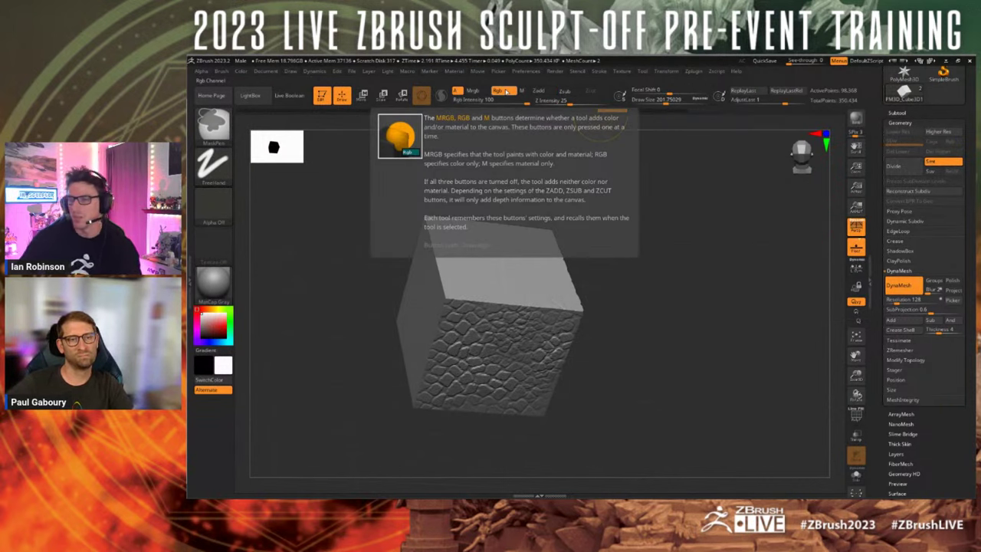
{"action": "left_click", "coordinate": [905, 221]}
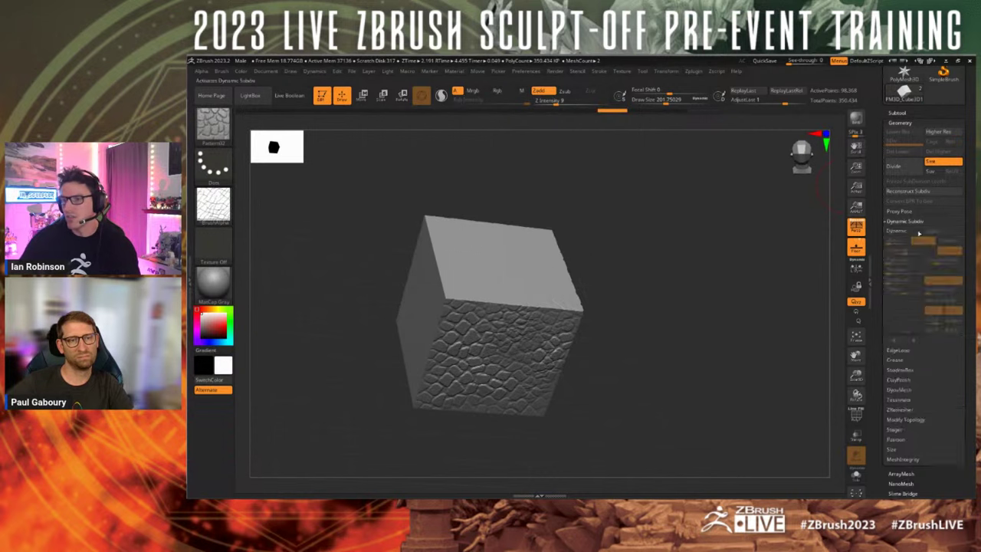
{"action": "left_click", "coordinate": [904, 231]}
{"action": "mouse_move", "coordinate": [937, 301]}
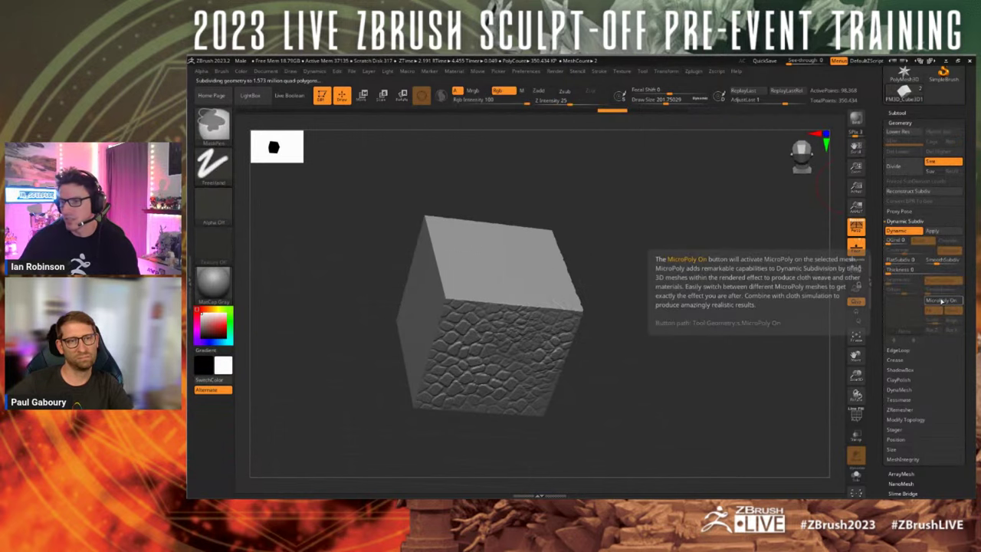
{"action": "mouse_move", "coordinate": [905, 232]}
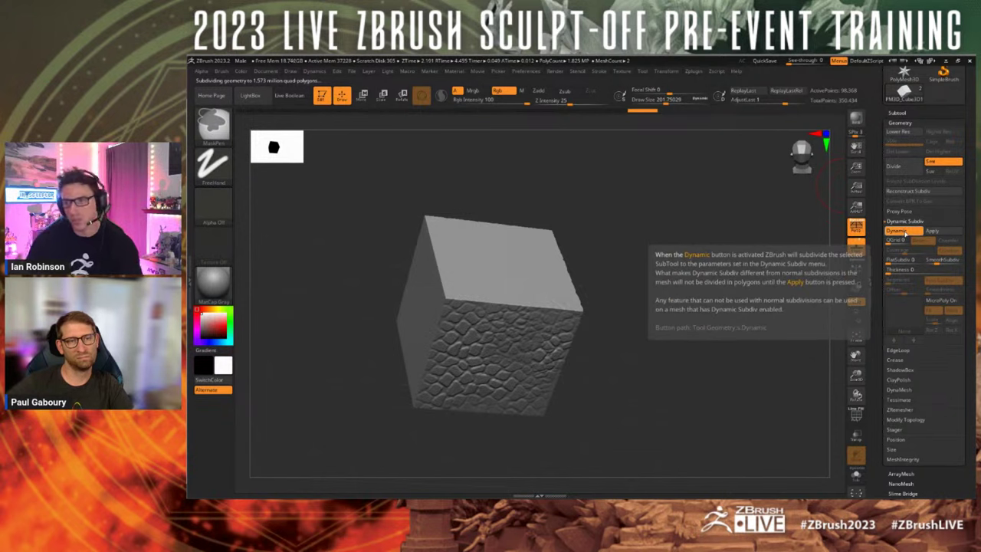
{"action": "mouse_move", "coordinate": [909, 170]}
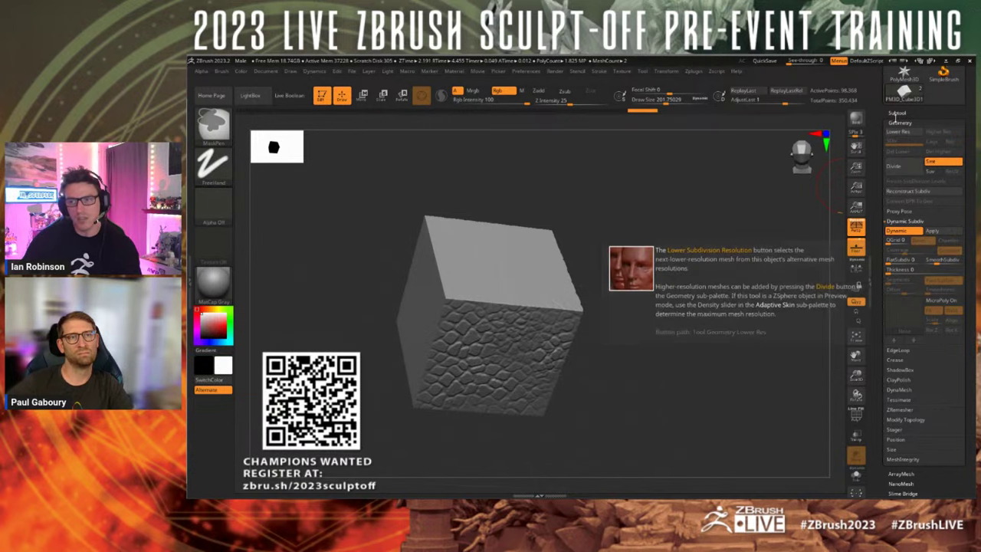
{"action": "mouse_move", "coordinate": [900, 131]}
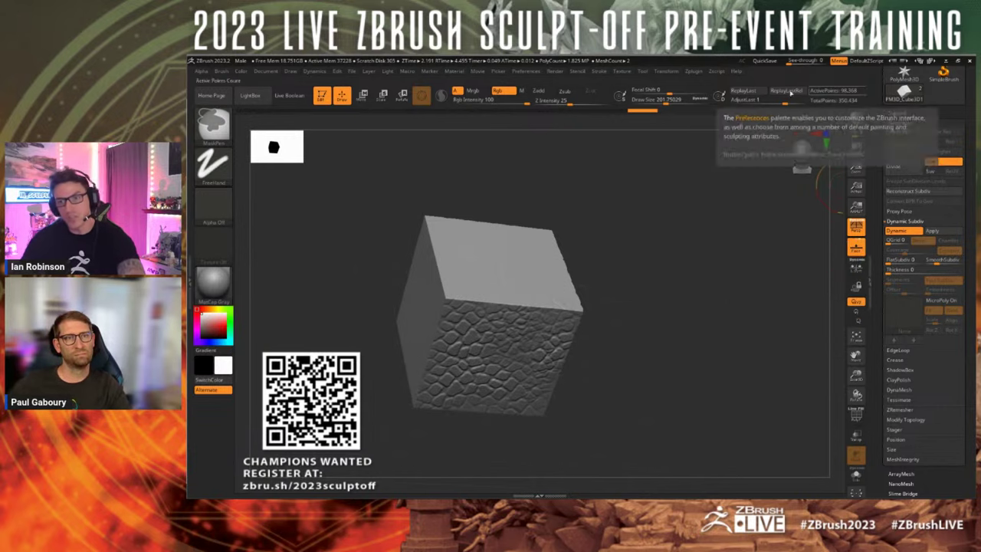
{"action": "mouse_move", "coordinate": [743, 95]}
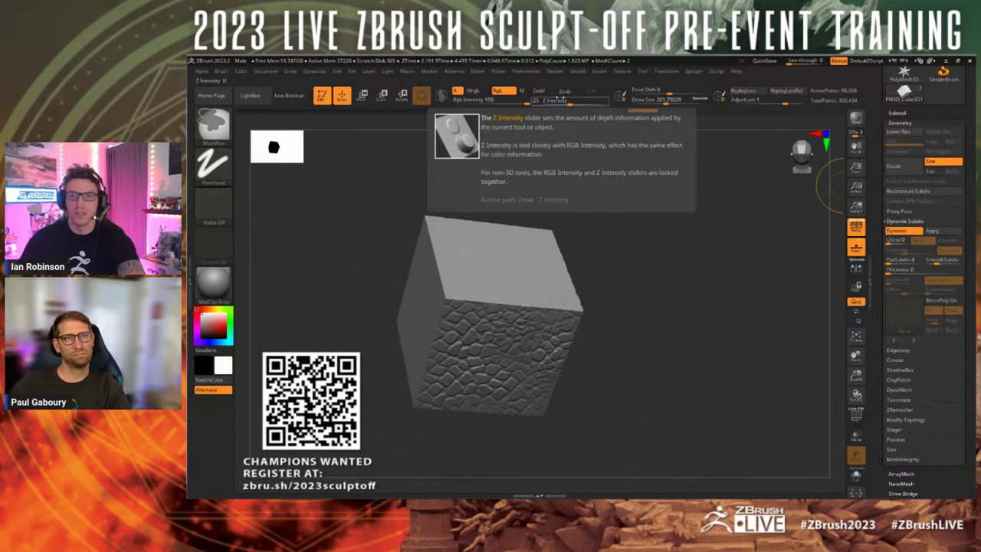
{"action": "mouse_move", "coordinate": [523, 98]}
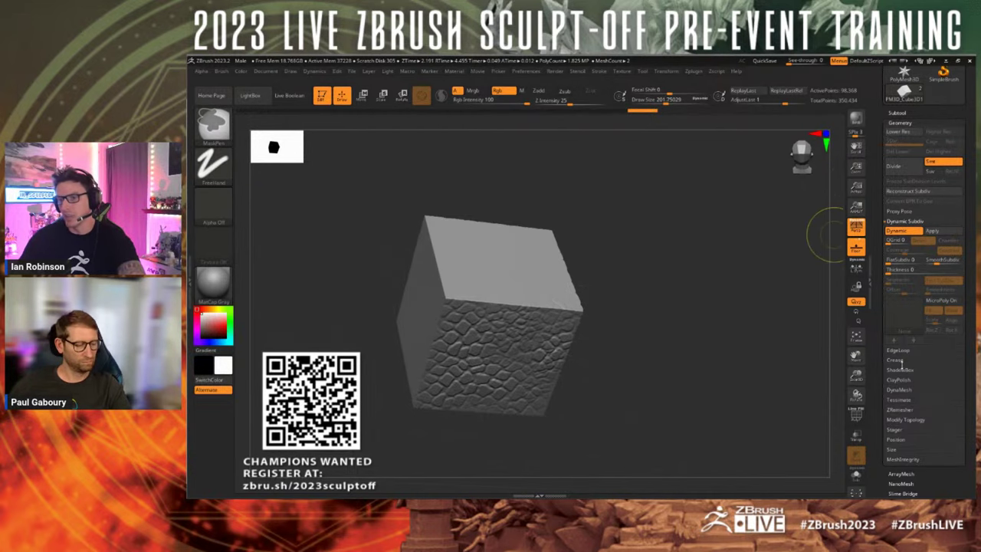
- Look through the Crease and ArrayMesh settings and show the pop-up help for Bevel and Array Mesh
{"action": "left_click", "coordinate": [897, 361]}
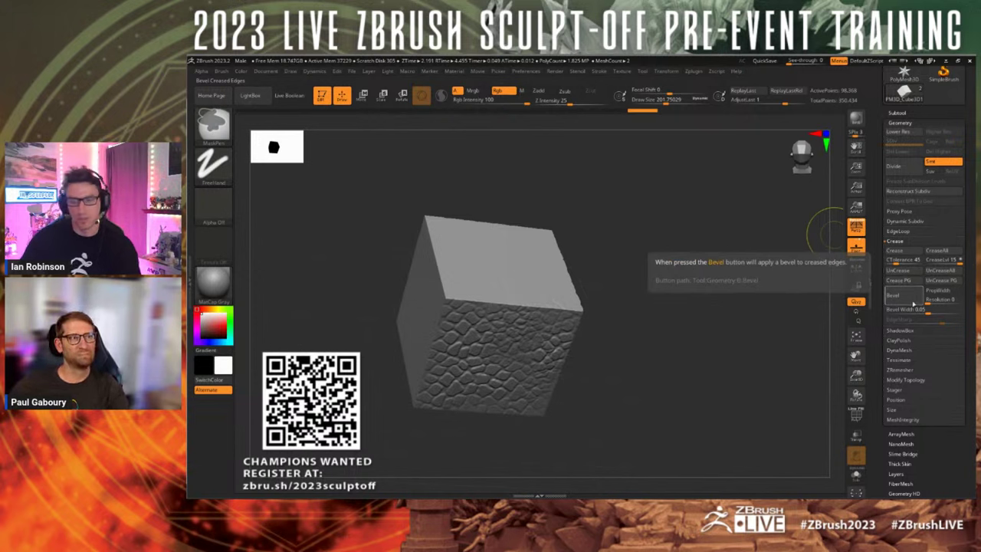
{"action": "scroll", "coordinate": [929, 429], "scroll_direction": "down", "scroll_amount": 3}
{"action": "left_click", "coordinate": [901, 351]}
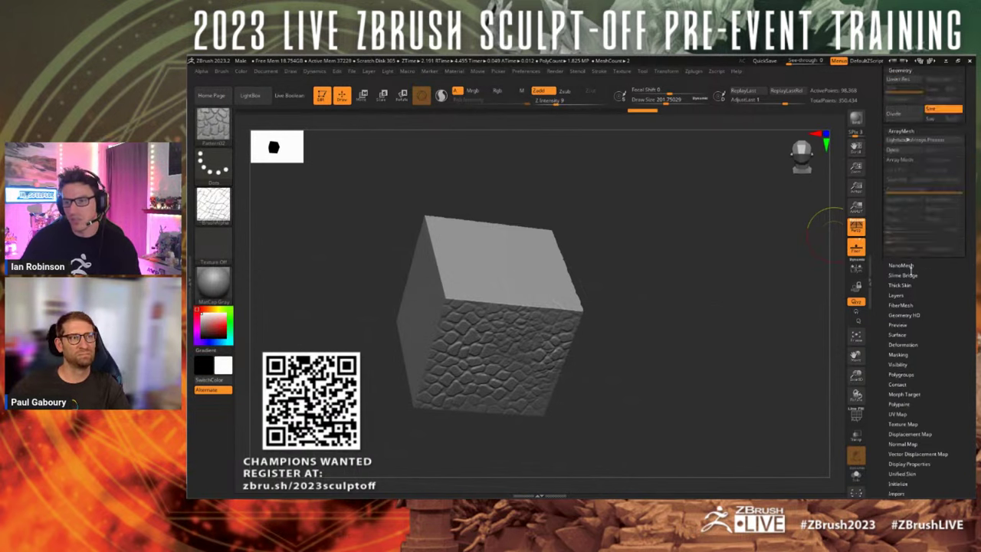
{"action": "mouse_move", "coordinate": [903, 110]}
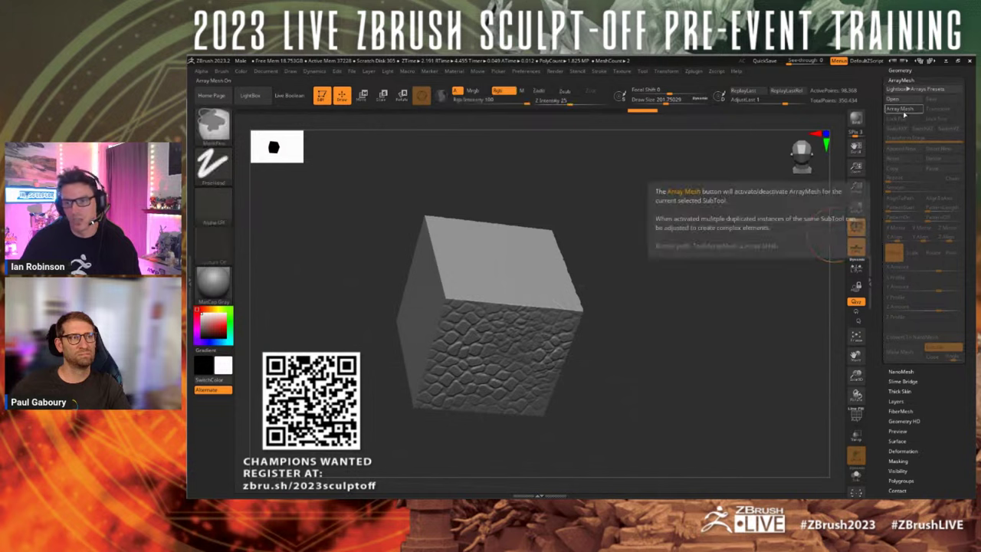
{"action": "left_click", "coordinate": [856, 245]}
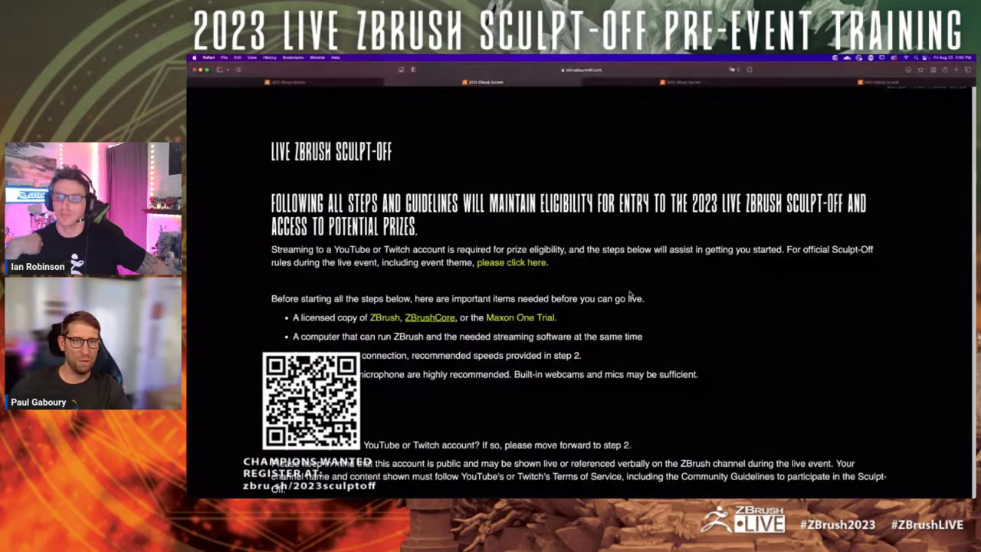
- Switch to Safari, read the Stream Setup requirements, sign-up and streaming software sections, and return to the page's beginning
{"action": "scroll", "coordinate": [630, 293], "scroll_direction": "down", "scroll_amount": 3}
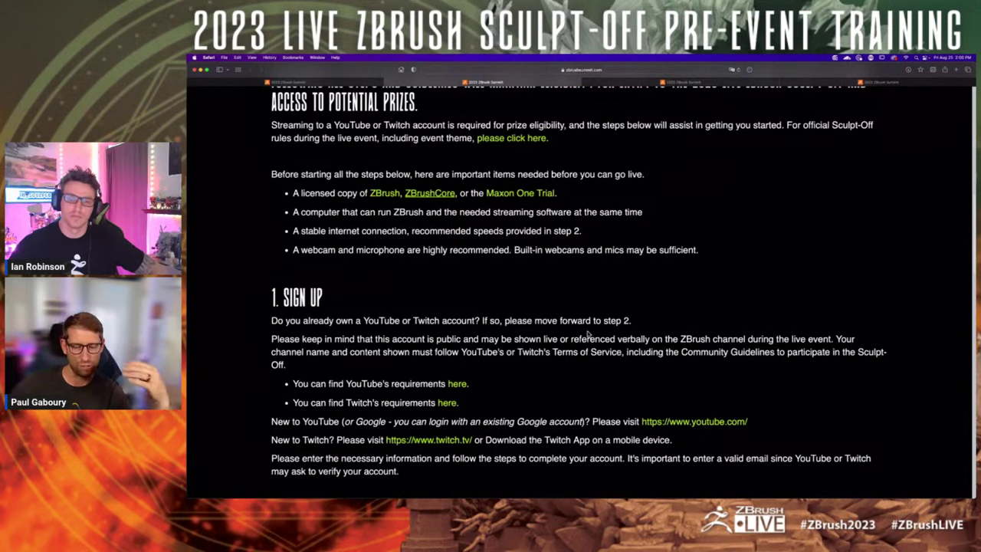
{"action": "scroll", "coordinate": [588, 323], "scroll_direction": "down", "scroll_amount": 2}
{"action": "scroll", "coordinate": [588, 323], "scroll_direction": "down", "scroll_amount": 2}
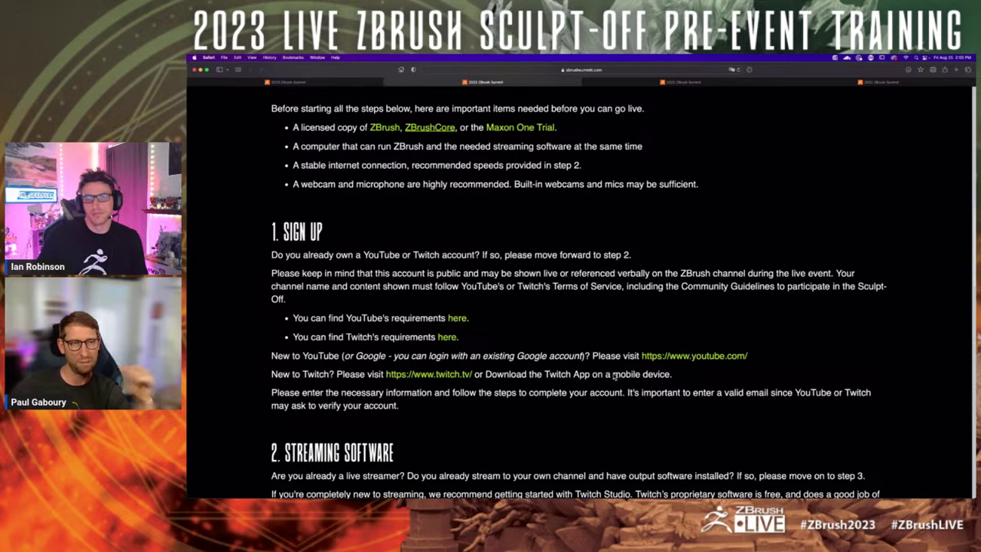
{"action": "scroll", "coordinate": [550, 322], "scroll_direction": "down", "scroll_amount": 3}
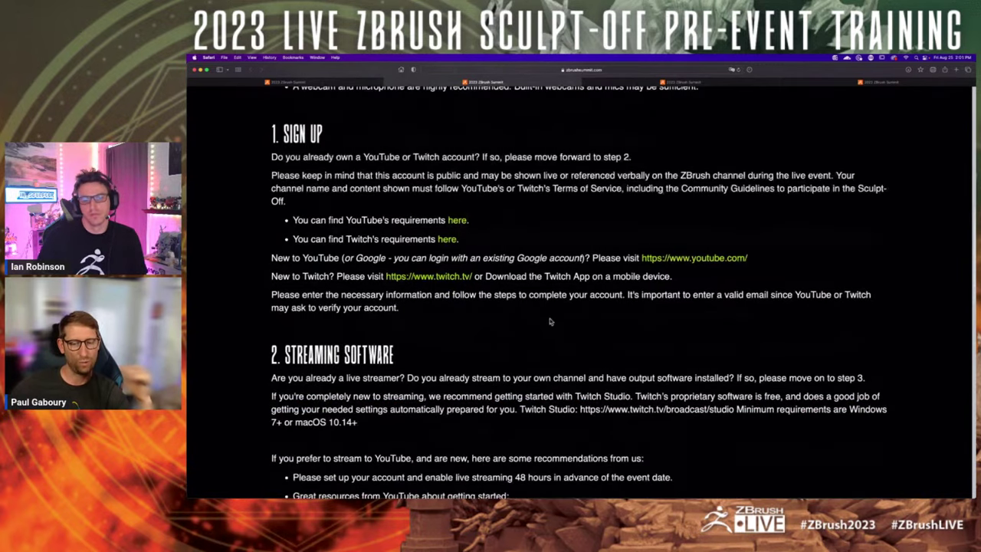
{"action": "scroll", "coordinate": [551, 321], "scroll_direction": "up", "scroll_amount": 10}
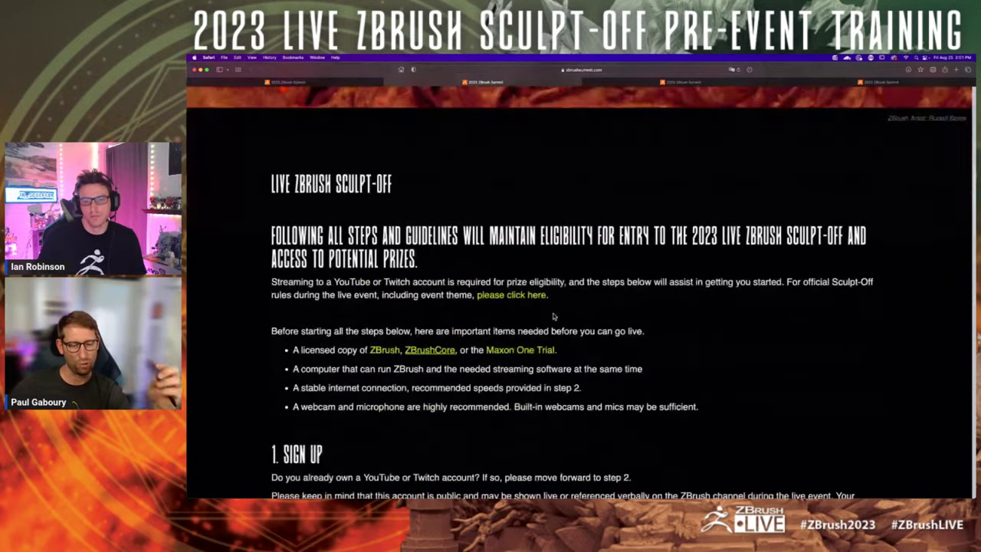
{"action": "scroll", "coordinate": [553, 316], "scroll_direction": "down", "scroll_amount": 1}
{"action": "scroll", "coordinate": [551, 307], "scroll_direction": "up", "scroll_amount": 10}
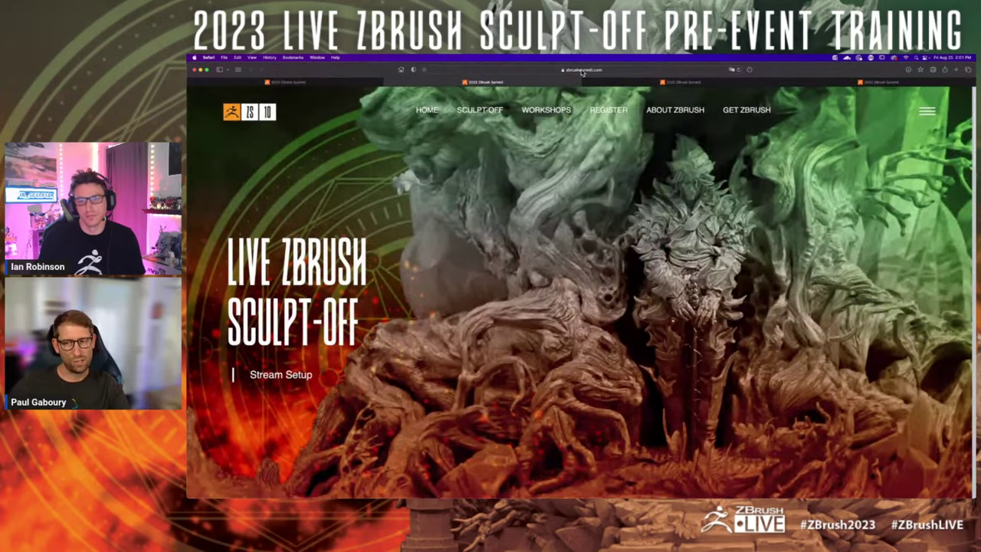
- Reveal the Stream Setup page's full web address and go to the main Live ZBrush Sculpt-Off page
{"action": "left_click", "coordinate": [581, 71]}
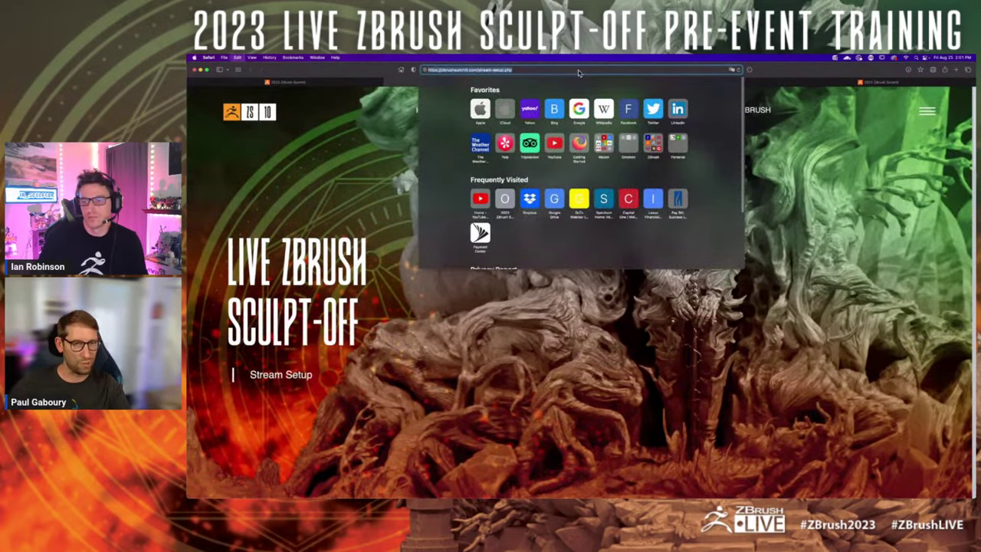
{"action": "key", "text": "Escape"}
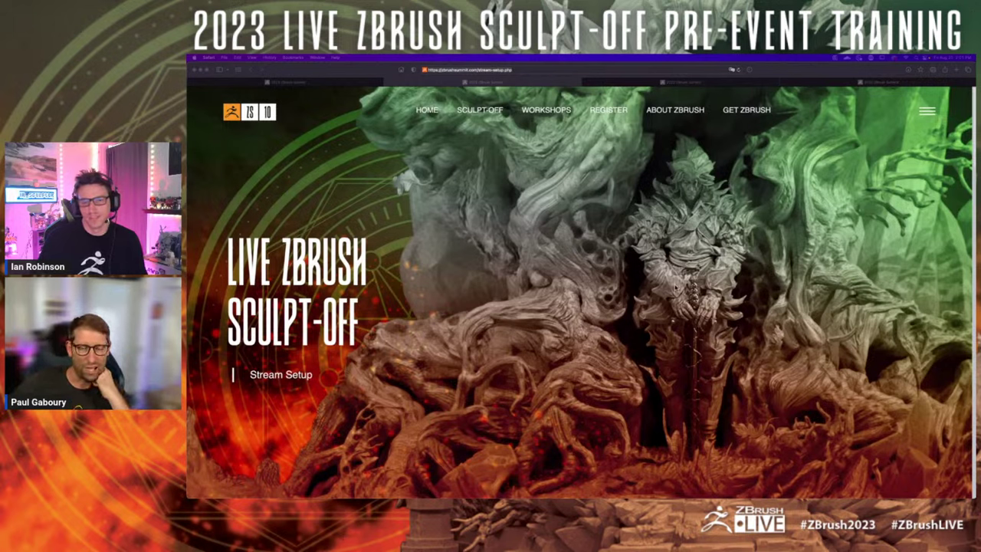
{"action": "left_click", "coordinate": [492, 101]}
{"action": "left_click", "coordinate": [492, 111]}
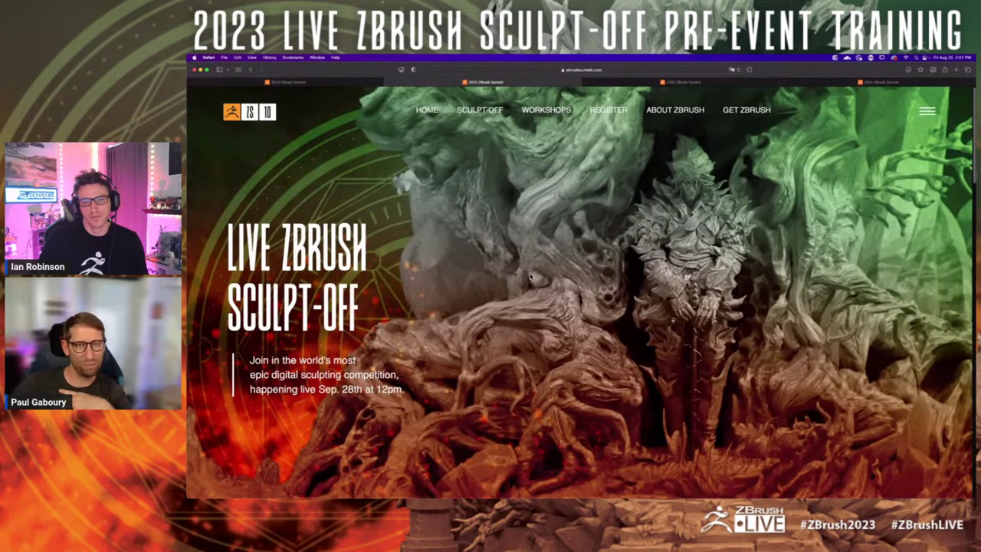
{"action": "scroll", "coordinate": [529, 277], "scroll_direction": "down", "scroll_amount": 5}
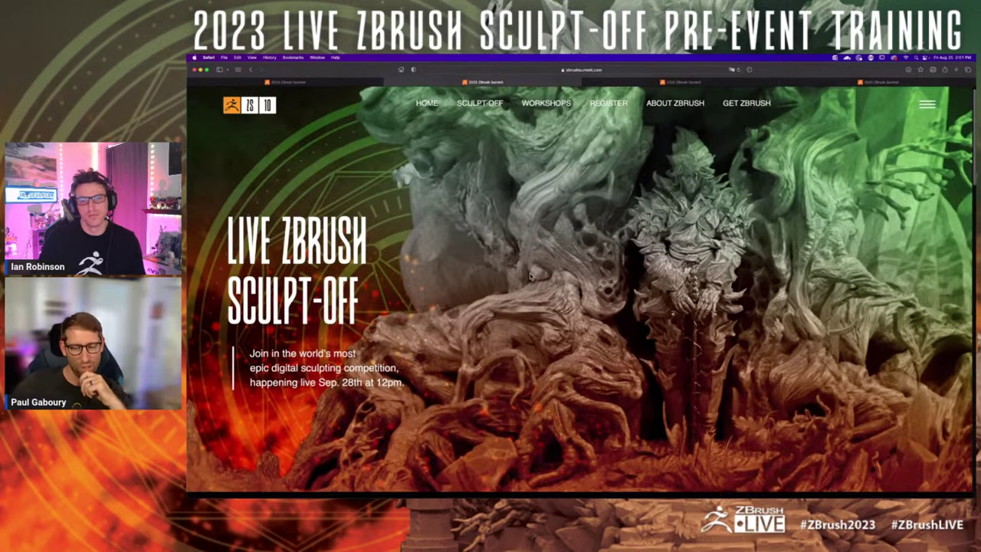
- Look through the Live ZBrush Sculpt-Off page's Special Guests and Event Sponsors sections and return to the contest introduction and Application Form
{"action": "scroll", "coordinate": [547, 268], "scroll_direction": "down", "scroll_amount": 15}
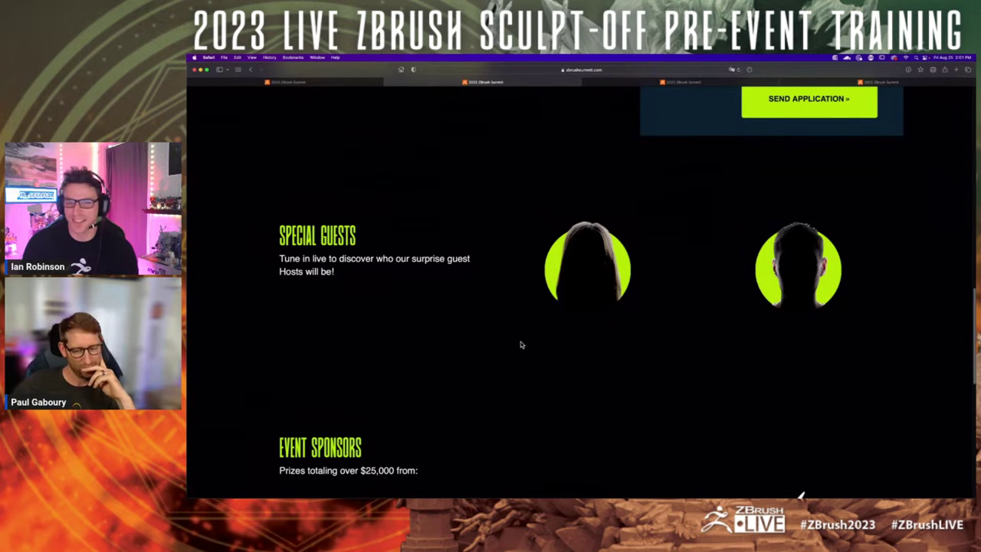
{"action": "scroll", "coordinate": [520, 345], "scroll_direction": "down", "scroll_amount": 5}
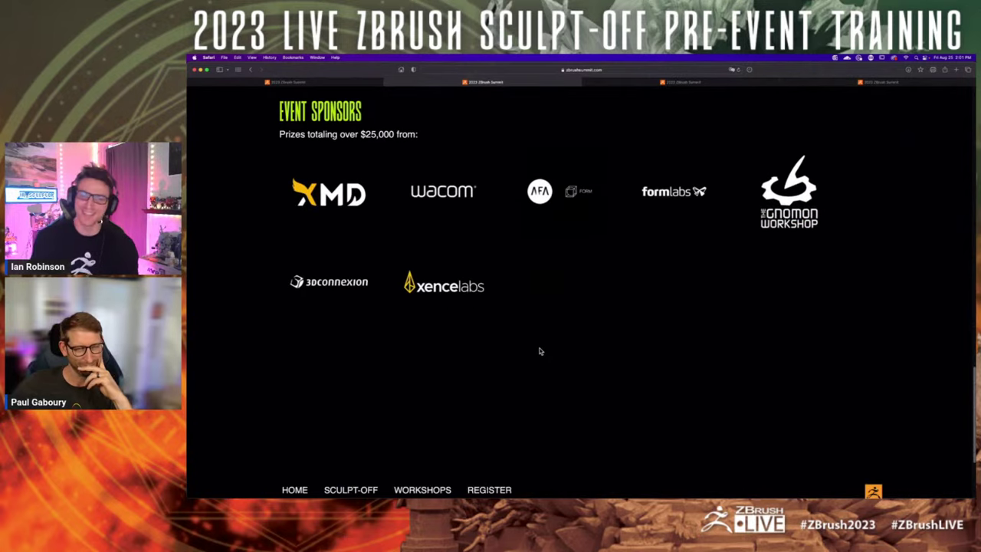
{"action": "scroll", "coordinate": [540, 352], "scroll_direction": "down", "scroll_amount": 1}
{"action": "scroll", "coordinate": [541, 350], "scroll_direction": "up", "scroll_amount": 5}
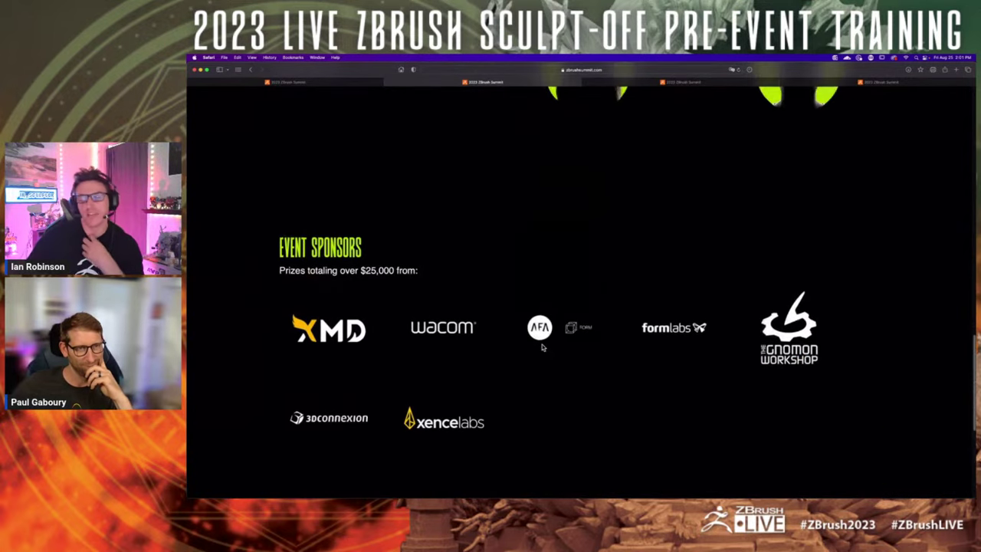
{"action": "scroll", "coordinate": [541, 347], "scroll_direction": "up", "scroll_amount": 5}
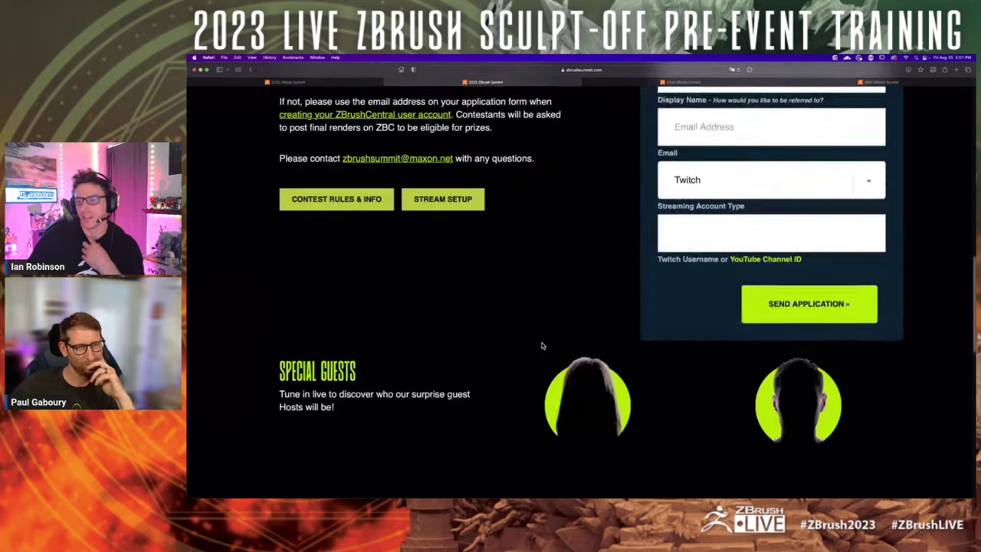
{"action": "scroll", "coordinate": [542, 347], "scroll_direction": "up", "scroll_amount": 10}
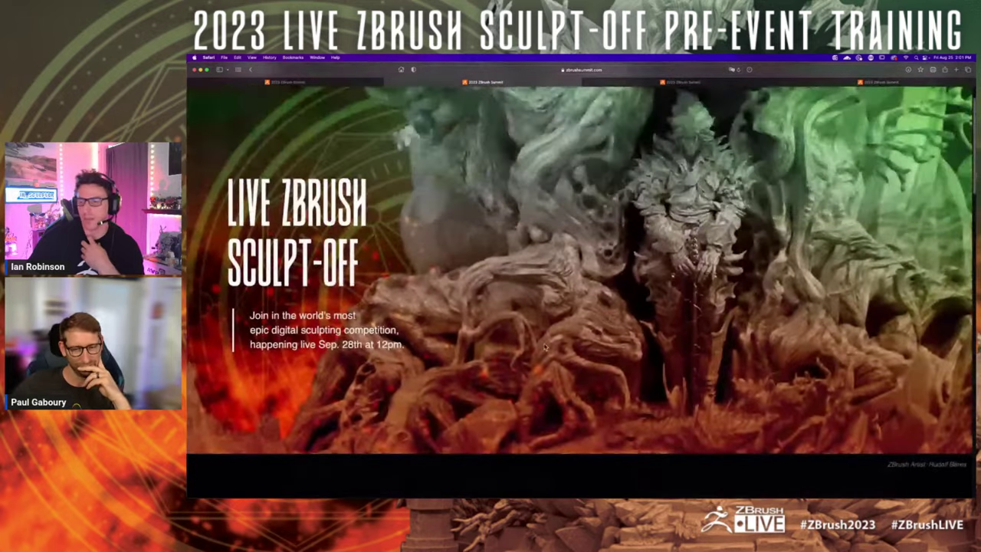
{"action": "scroll", "coordinate": [547, 348], "scroll_direction": "down", "scroll_amount": 10}
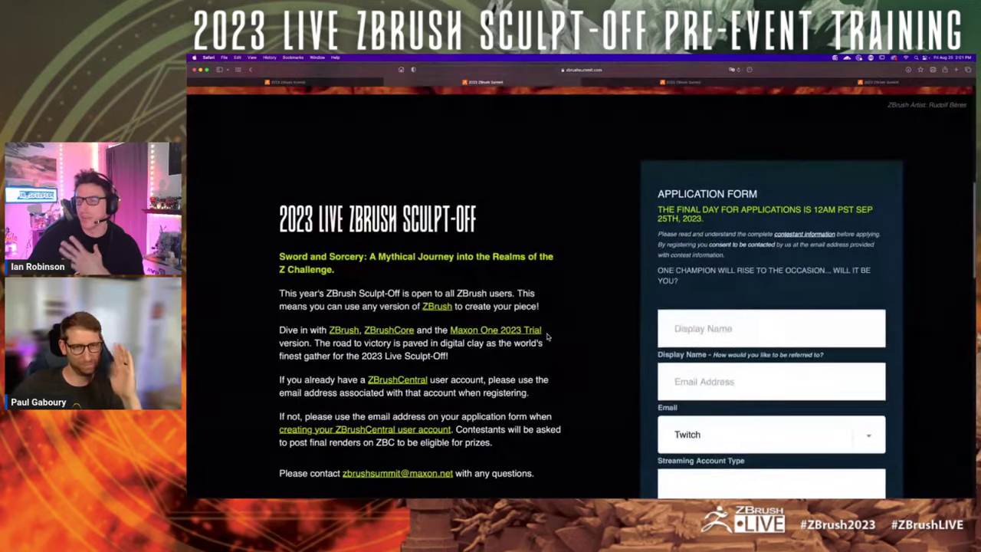